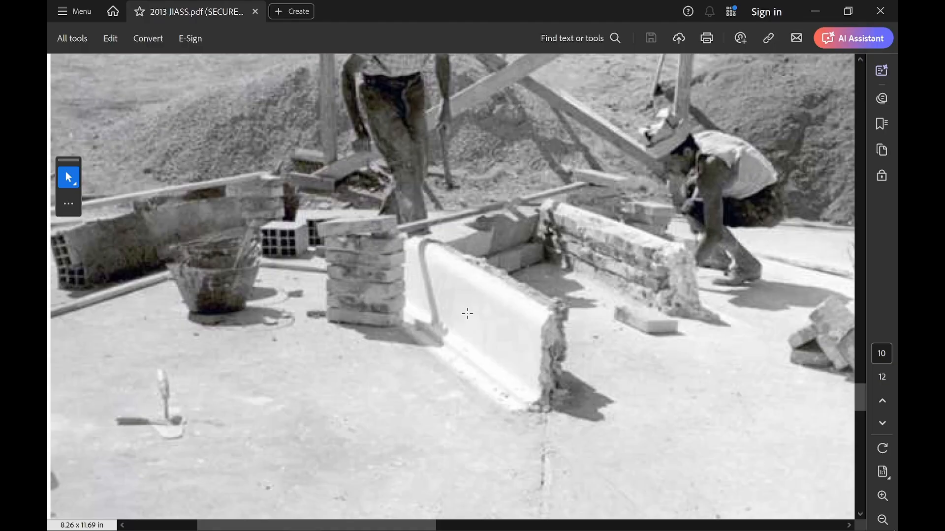
Scroll through the construction photographs in the PDF document
{"action": "scroll", "coordinate": [525, 266], "scroll_direction": "down", "scroll_amount": 10}
{"action": "scroll", "coordinate": [524, 265], "scroll_direction": "down", "scroll_amount": 2}
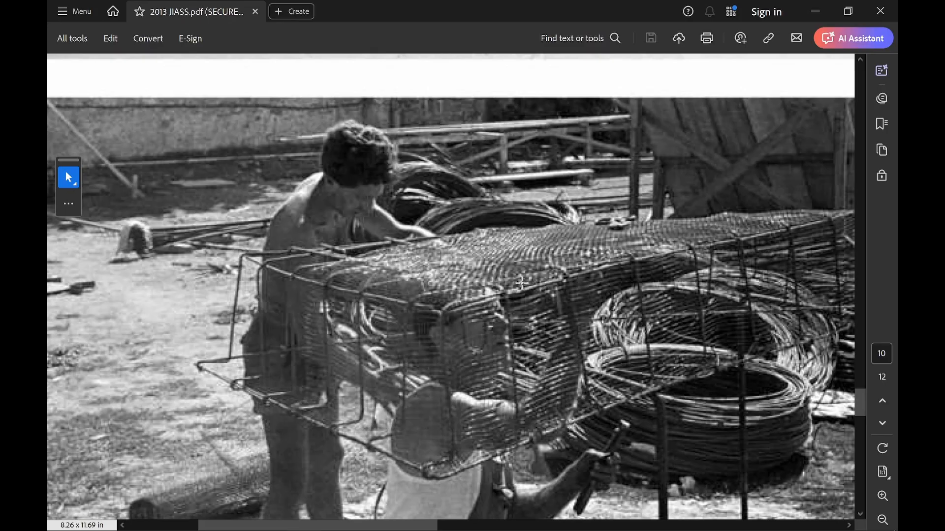
{"action": "scroll", "coordinate": [521, 283], "scroll_direction": "down", "scroll_amount": 15}
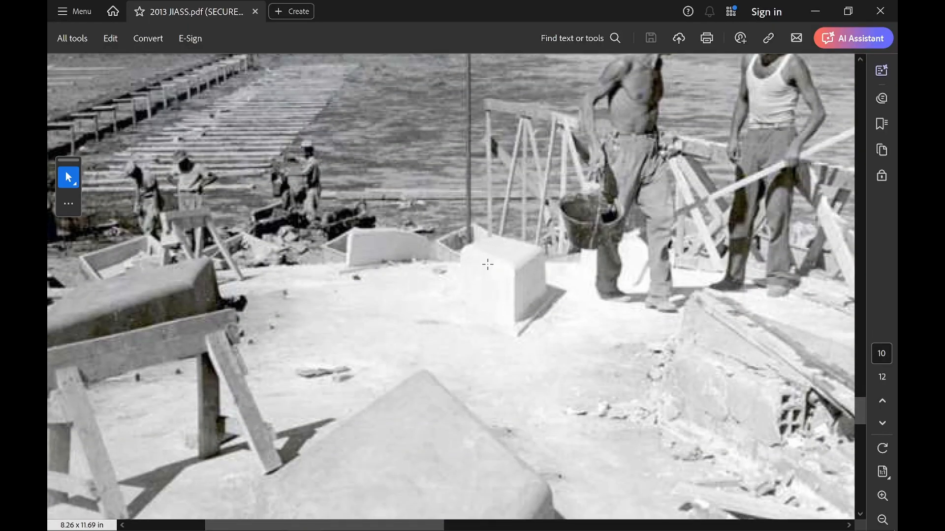
{"action": "scroll", "coordinate": [491, 257], "scroll_direction": "down", "scroll_amount": 5}
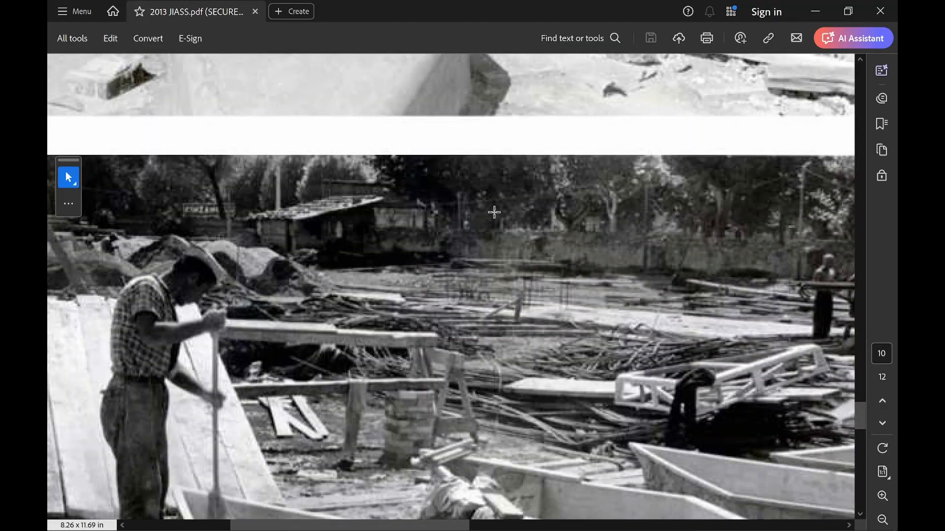
{"action": "scroll", "coordinate": [494, 212], "scroll_direction": "down", "scroll_amount": 4}
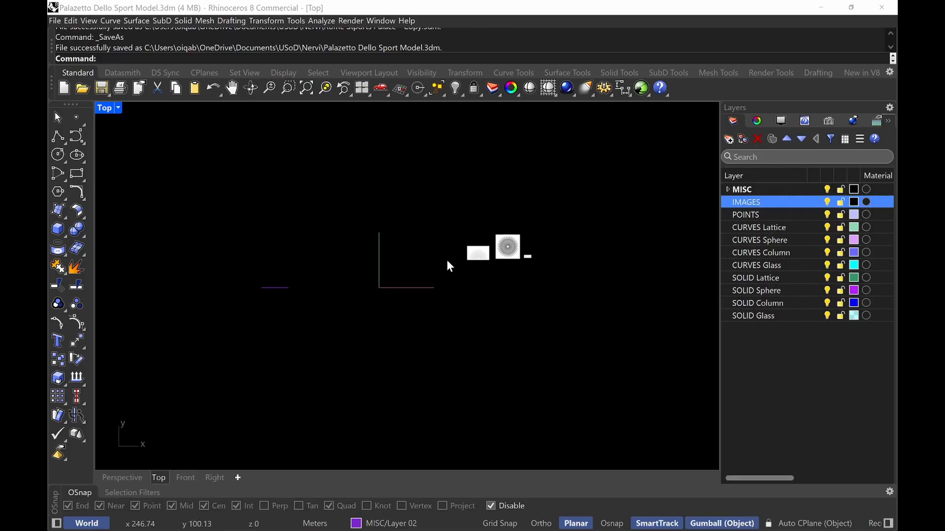
Examine the reference images in the Top view and the sphere circles in the Front view
{"action": "scroll", "coordinate": [487, 260], "scroll_direction": "up", "scroll_amount": 10}
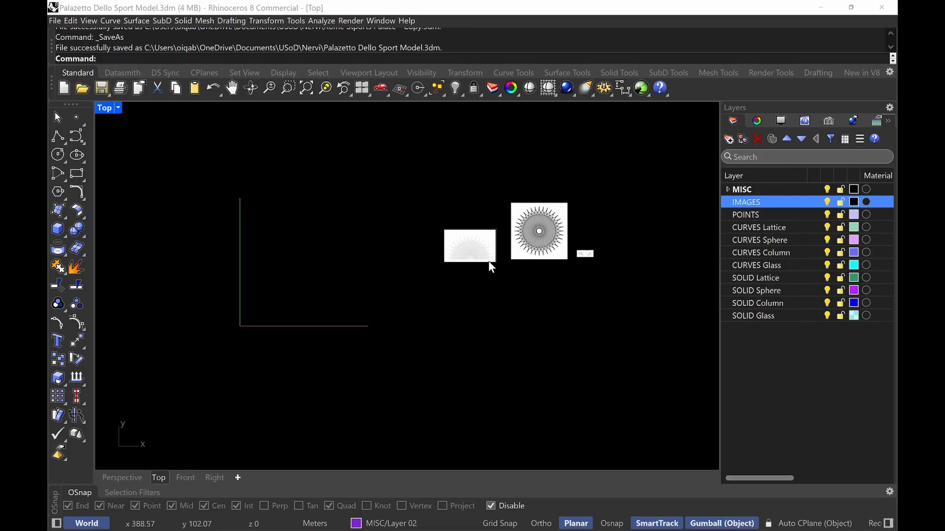
{"action": "right_click_drag", "start_coordinate": [473, 181], "coordinate": [355, 247]}
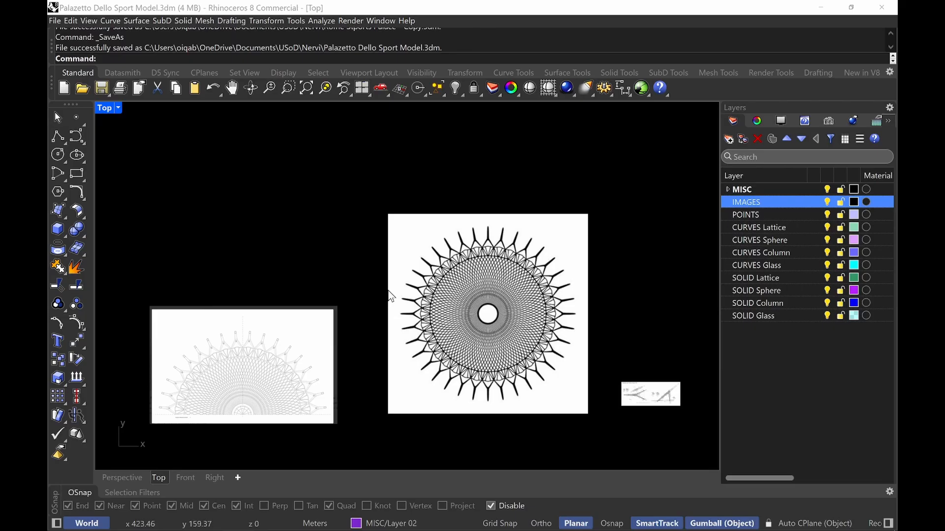
{"action": "double_click", "coordinate": [102, 107]}
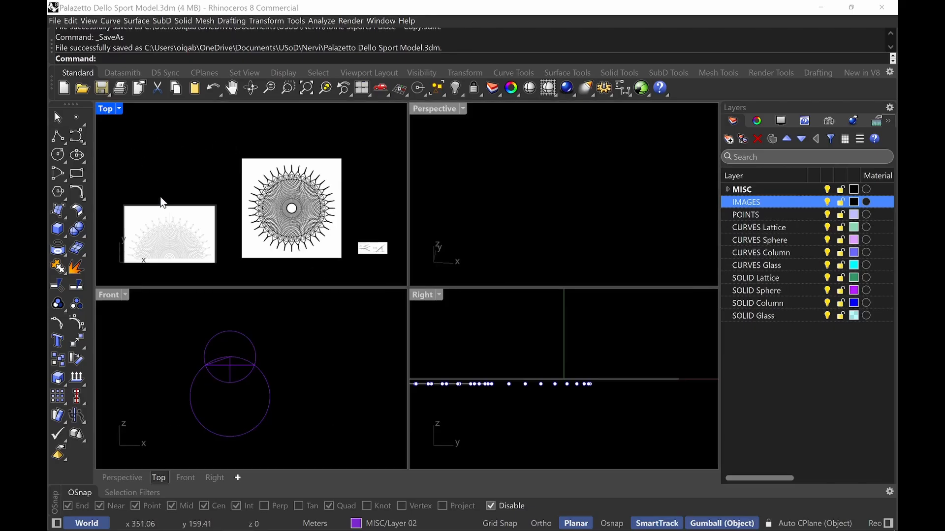
{"action": "double_click", "coordinate": [104, 297]}
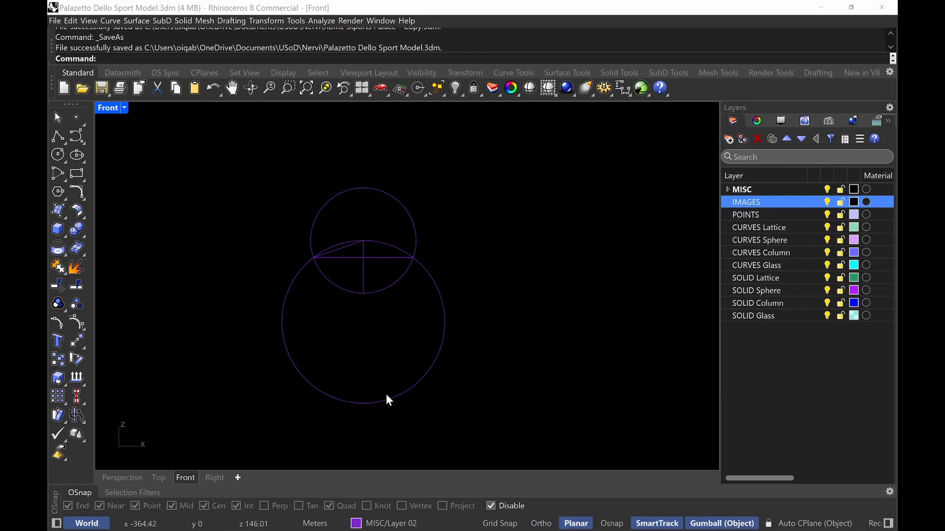
{"action": "scroll", "coordinate": [336, 243], "scroll_direction": "up", "scroll_amount": 5}
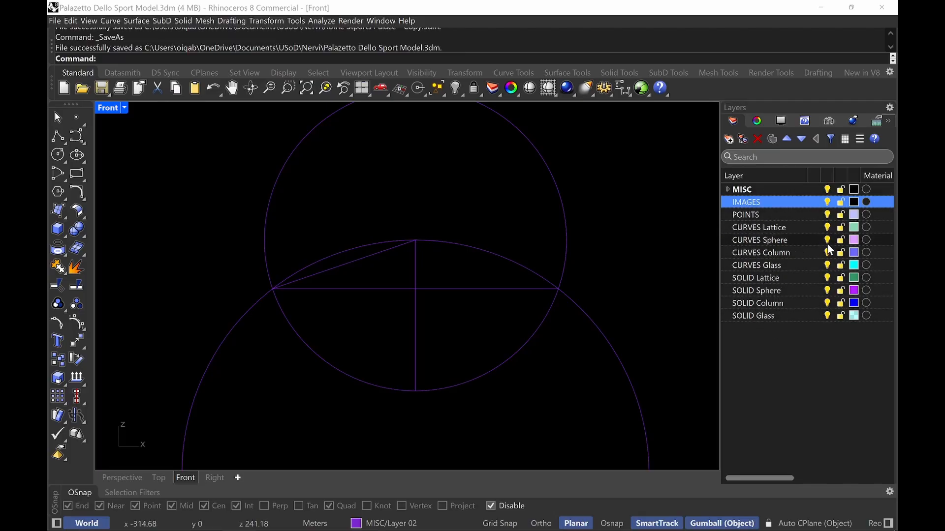
Make CURVES Sphere the current layer and return to the Top view of the reference images
{"action": "left_click", "coordinate": [815, 240]}
{"action": "scroll", "coordinate": [382, 252], "scroll_direction": "down", "scroll_amount": 8}
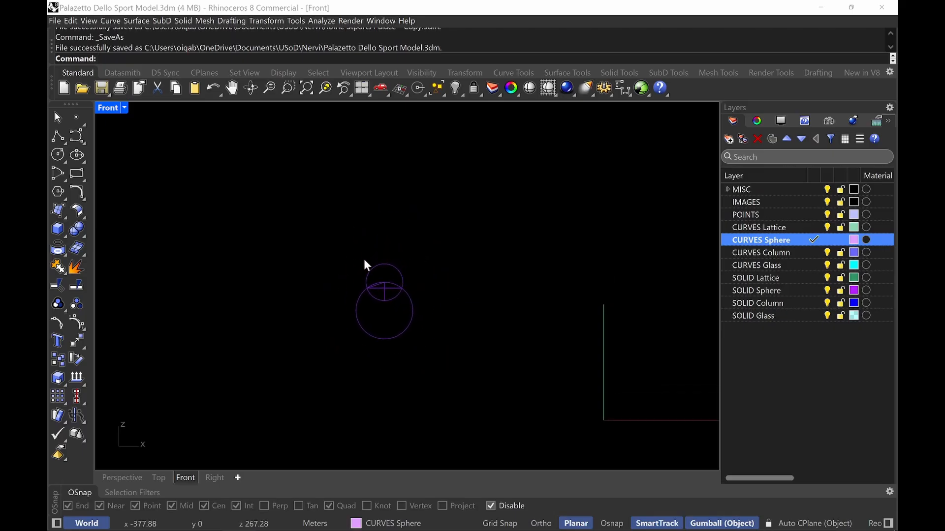
{"action": "double_click", "coordinate": [109, 107]}
{"action": "double_click", "coordinate": [105, 107]}
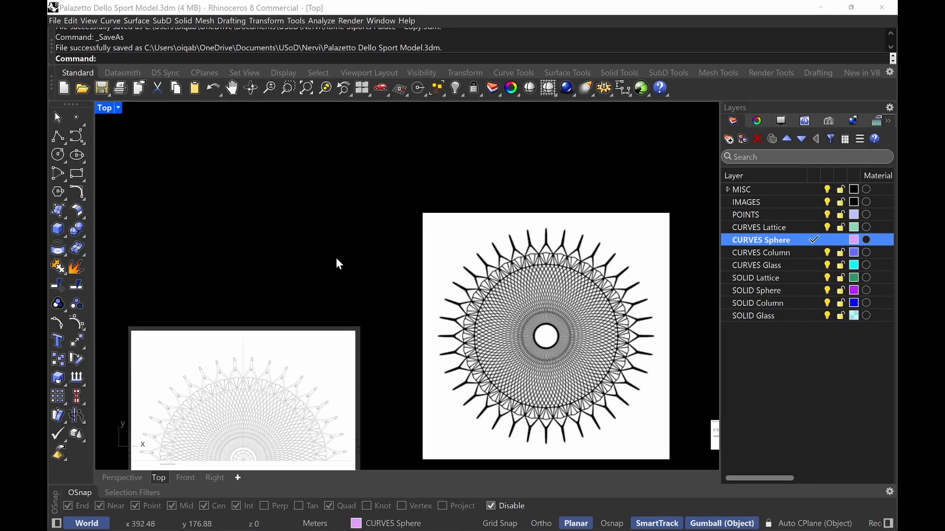
{"action": "scroll", "coordinate": [336, 257], "scroll_direction": "down", "scroll_amount": 5}
{"action": "right_click_drag", "start_coordinate": [336, 257], "coordinate": [463, 278]}
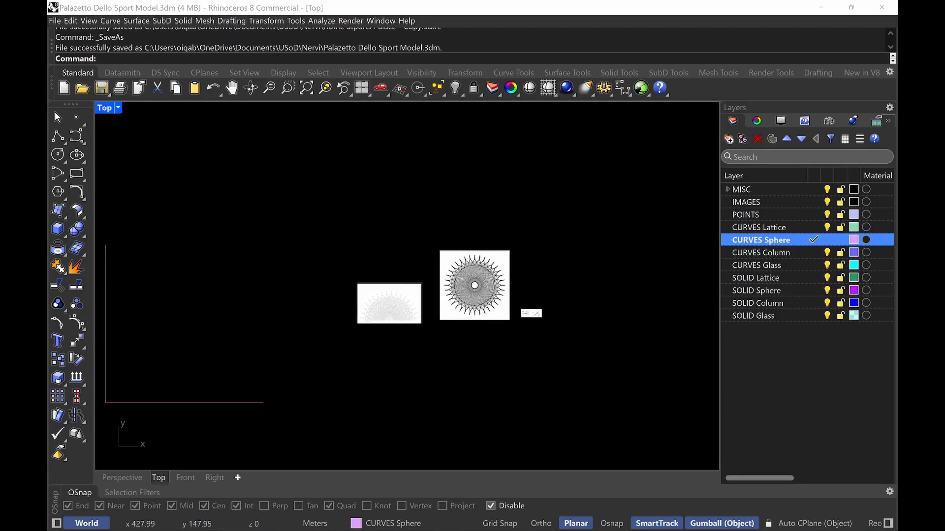
Create a sphere with a 50 m radius centred on the middle of the half-plan reference image
{"action": "type", "text": "Sphere"}
{"action": "key", "text": "Return"}
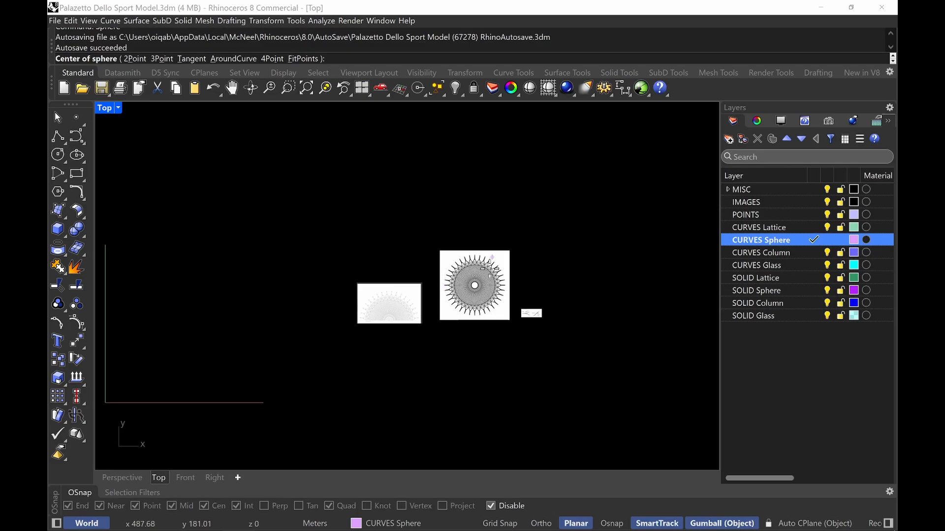
{"action": "scroll", "coordinate": [499, 285], "scroll_direction": "up", "scroll_amount": 8}
{"action": "scroll", "coordinate": [460, 346], "scroll_direction": "up", "scroll_amount": 6}
{"action": "mouse_move", "coordinate": [460, 346]}
{"action": "right_mouse_down"}
{"action": "mouse_move", "coordinate": [707, 328]}
{"action": "mouse_move", "coordinate": [515, 342]}
{"action": "mouse_move", "coordinate": [695, 348]}
{"action": "right_mouse_up"}
{"action": "scroll", "coordinate": [420, 391], "scroll_direction": "up", "scroll_amount": 8}
{"action": "scroll", "coordinate": [421, 391], "scroll_direction": "up", "scroll_amount": 10}
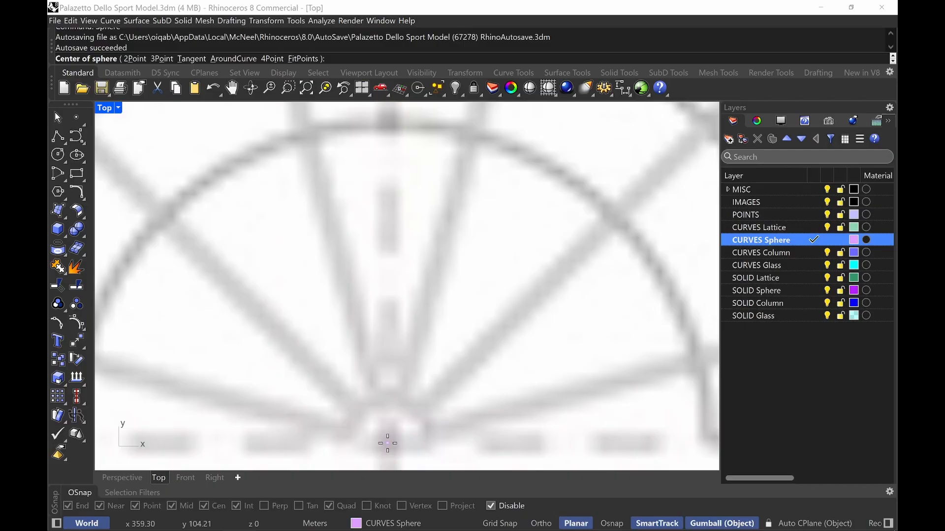
{"action": "left_click", "coordinate": [388, 444]}
{"action": "scroll", "coordinate": [399, 393], "scroll_direction": "down", "scroll_amount": 12}
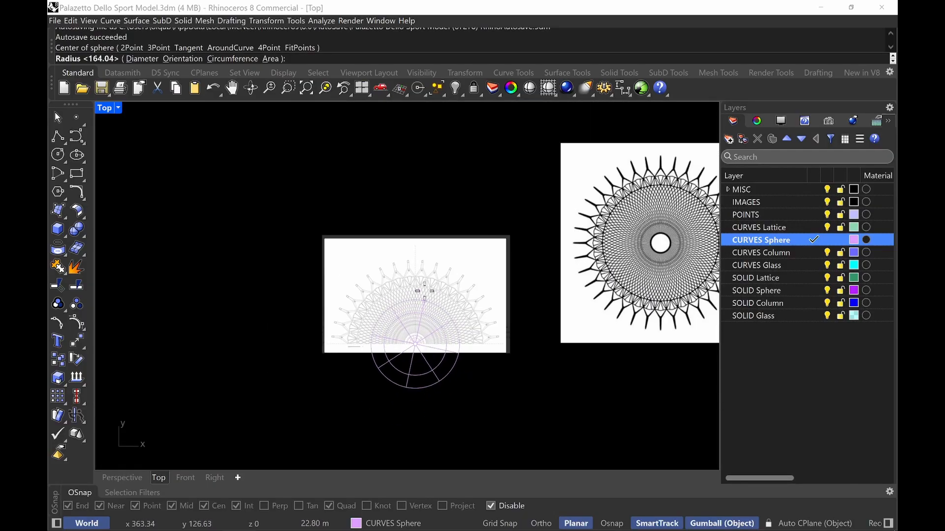
{"action": "right_click_drag", "start_coordinate": [425, 291], "coordinate": [424, 319]}
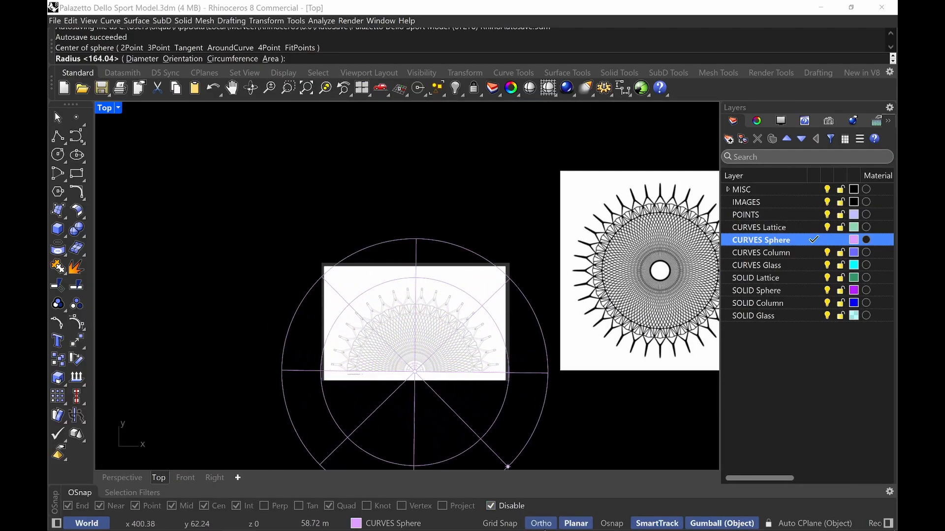
{"action": "left_click", "coordinate": [541, 523]}
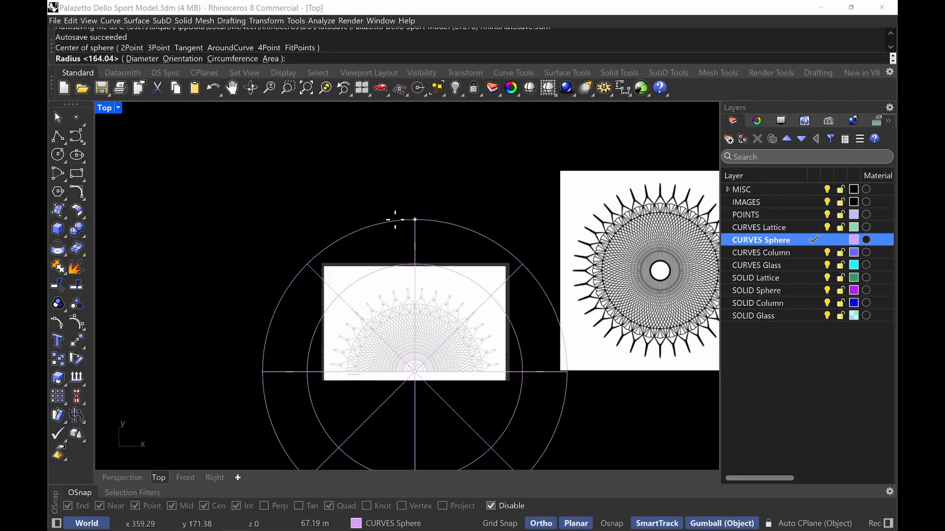
{"action": "type", "text": "50m"}
{"action": "key", "text": "Return"}
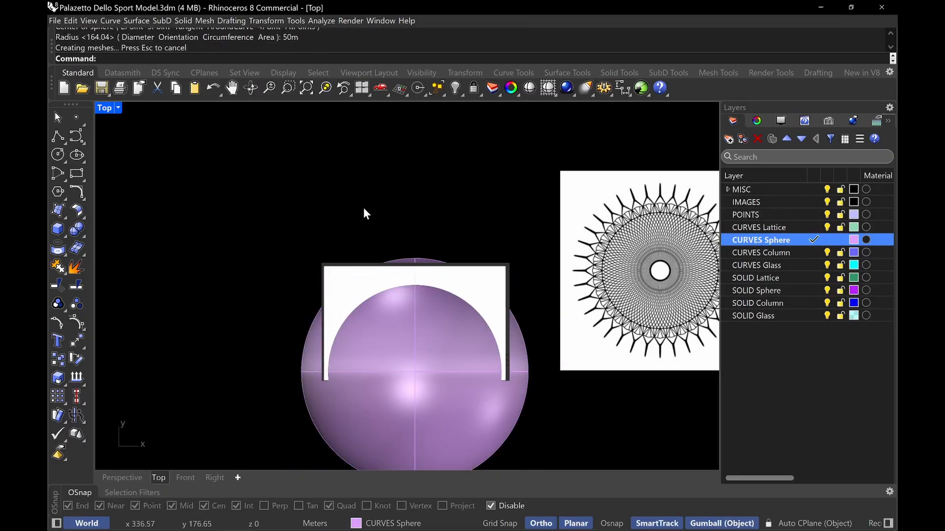
Switch the Top view to Wireframe display and hide the IMAGES layer
{"action": "left_click", "coordinate": [105, 108]}
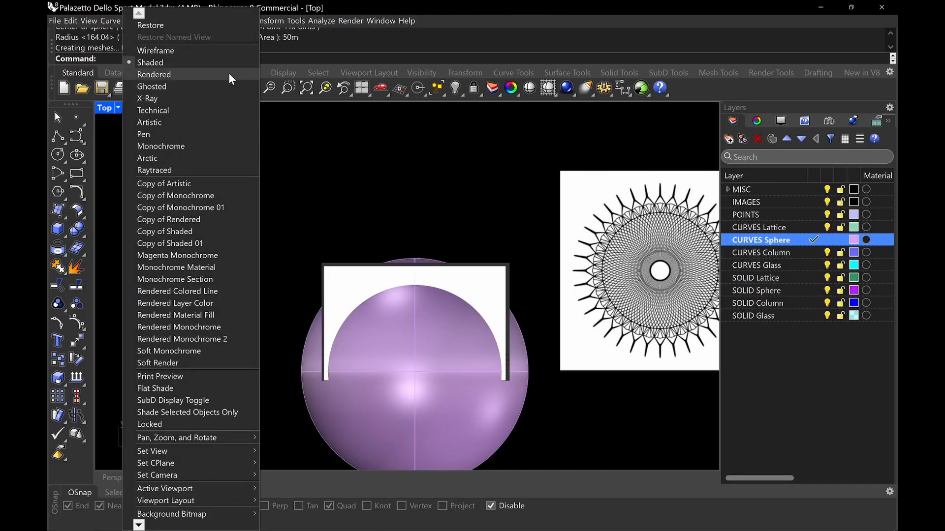
{"action": "left_click", "coordinate": [212, 50]}
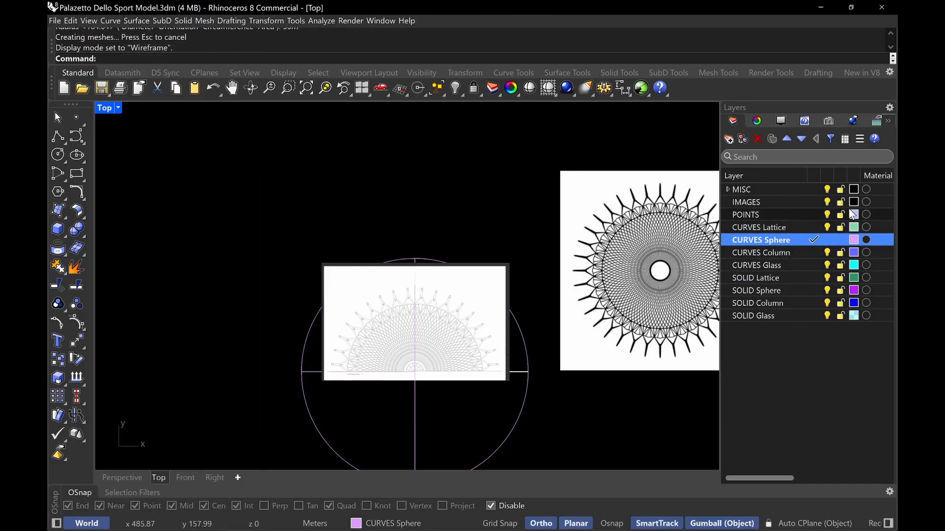
{"action": "left_click", "coordinate": [827, 202]}
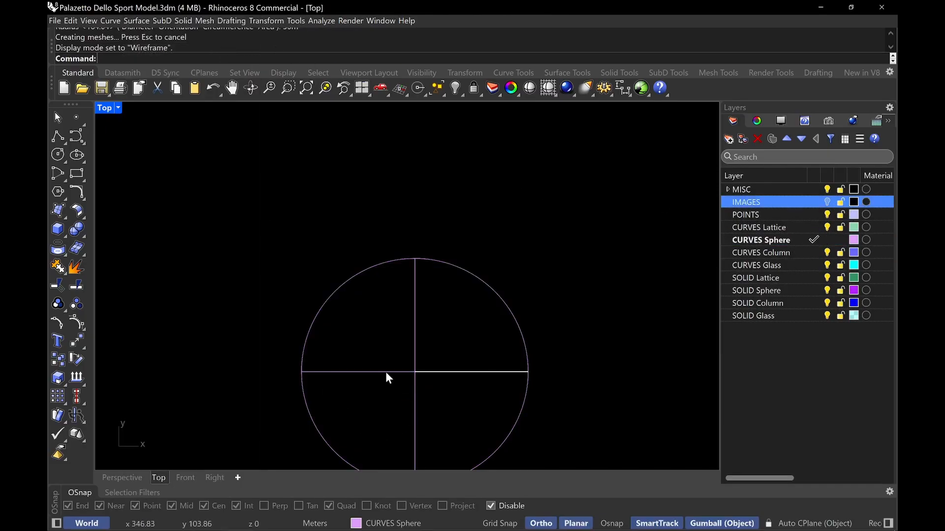
Draw a circle with a 60 m diameter centred on the sphere's centre
{"action": "type", "text": "circle"}
{"action": "key", "text": "Return"}
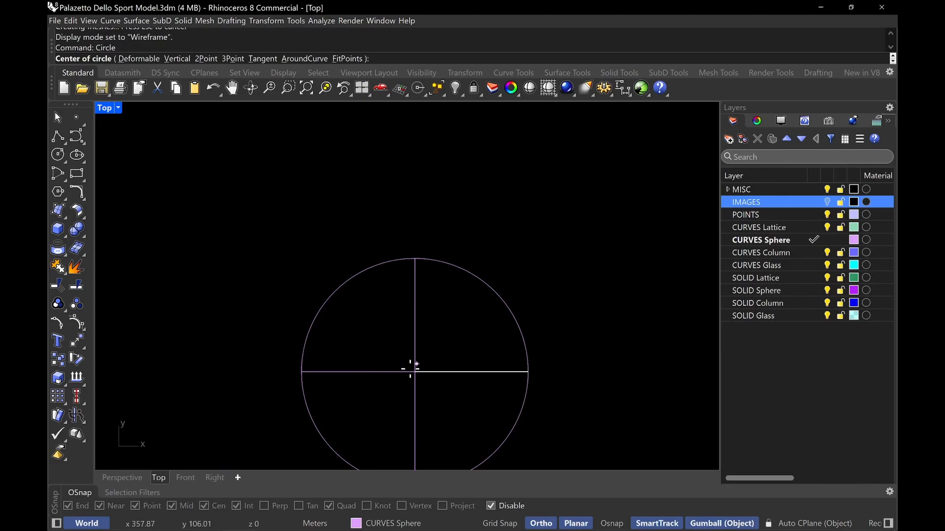
{"action": "left_click", "coordinate": [611, 523]}
{"action": "left_click", "coordinate": [415, 372]}
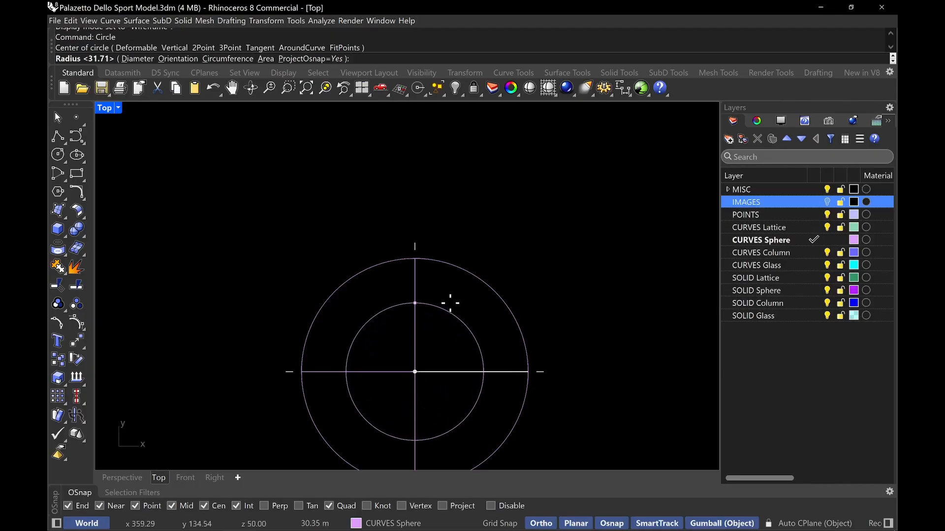
{"action": "type", "text": "r"}
{"action": "key", "text": "Return"}
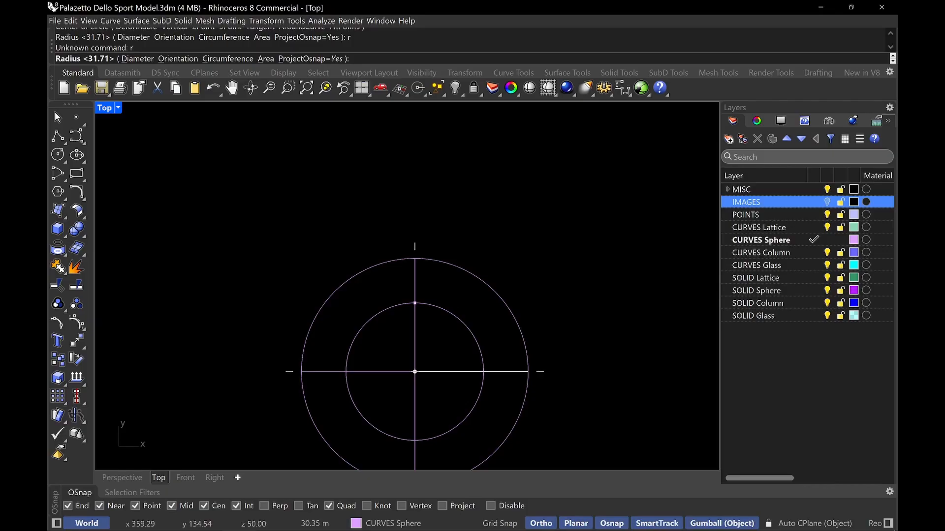
{"action": "type", "text": "d"}
{"action": "key", "text": "Return"}
{"action": "type", "text": "60m"}
{"action": "key", "text": "Return"}
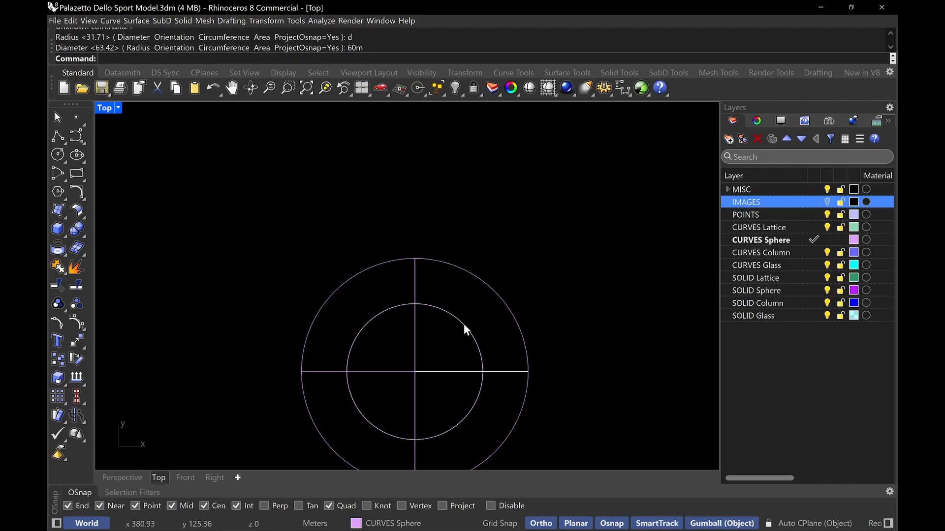
Select the 60 m circle and move it down vertically so it cuts through the sphere
{"action": "left_click", "coordinate": [464, 324]}
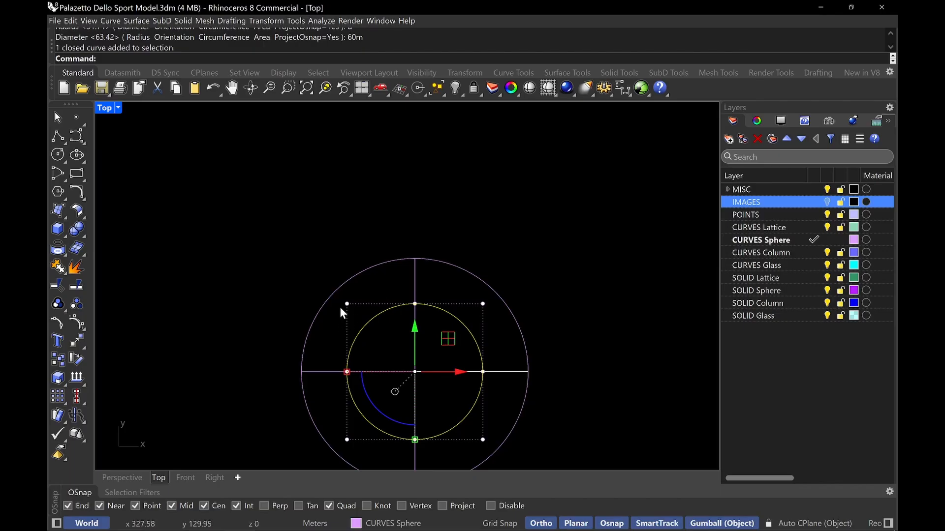
{"action": "double_click", "coordinate": [105, 108]}
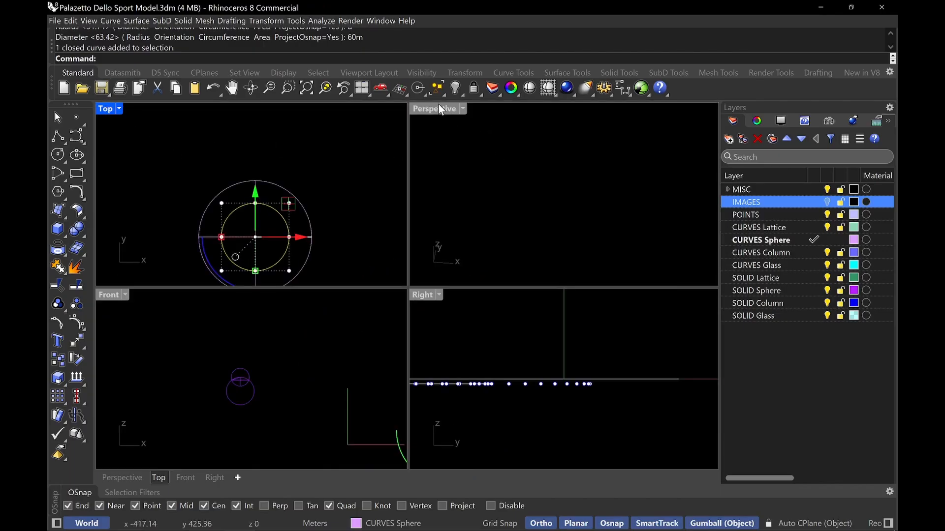
{"action": "left_click", "coordinate": [439, 105]}
{"action": "type", "text": "zs"}
{"action": "key", "text": "Return"}
{"action": "double_click", "coordinate": [435, 107]}
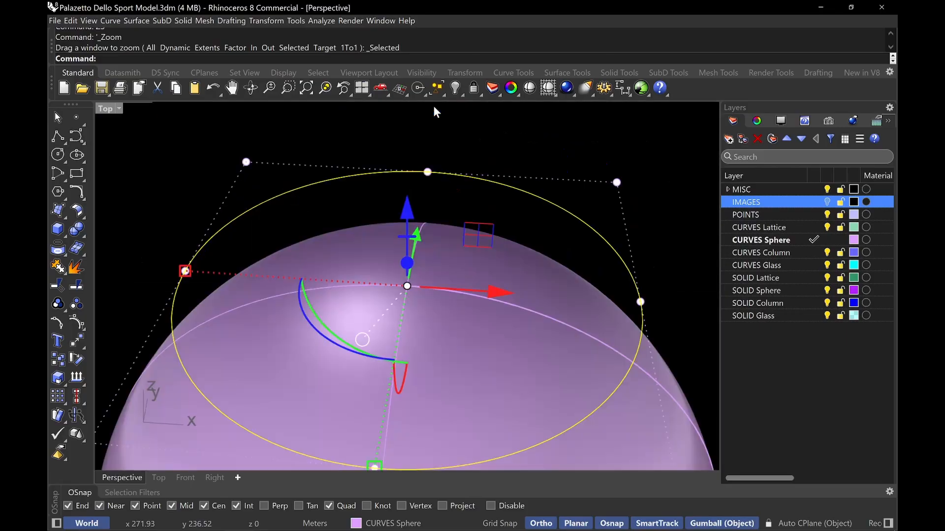
{"action": "scroll", "coordinate": [446, 216], "scroll_direction": "down", "scroll_amount": 6}
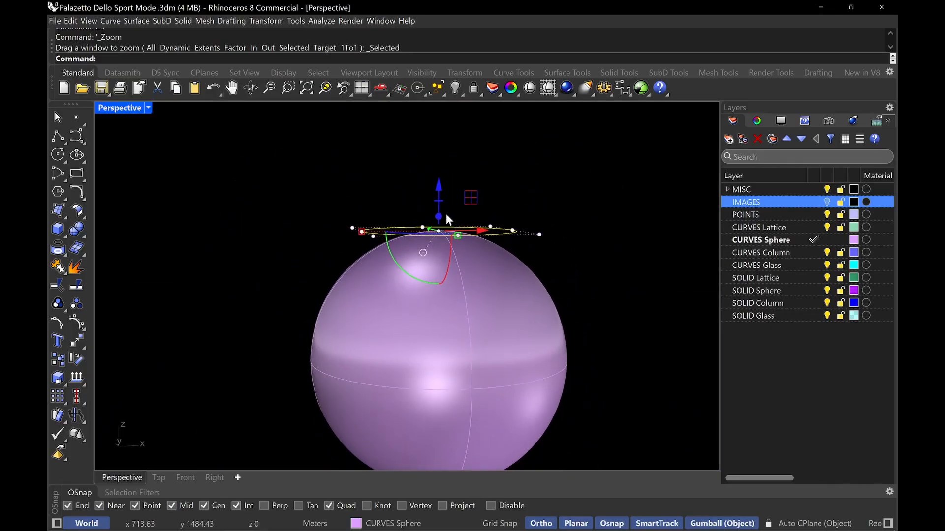
{"action": "left_click_drag", "start_coordinate": [439, 224], "coordinate": [439, 347]}
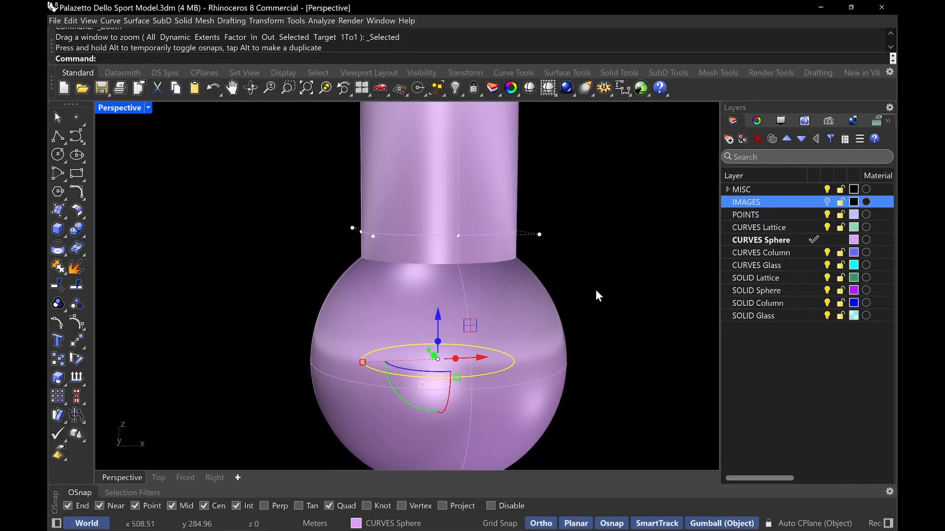
Split the sphere surface using the circle as the cutting object
{"action": "key", "text": "Escape"}
{"action": "type", "text": "split"}
{"action": "key", "text": "Return"}
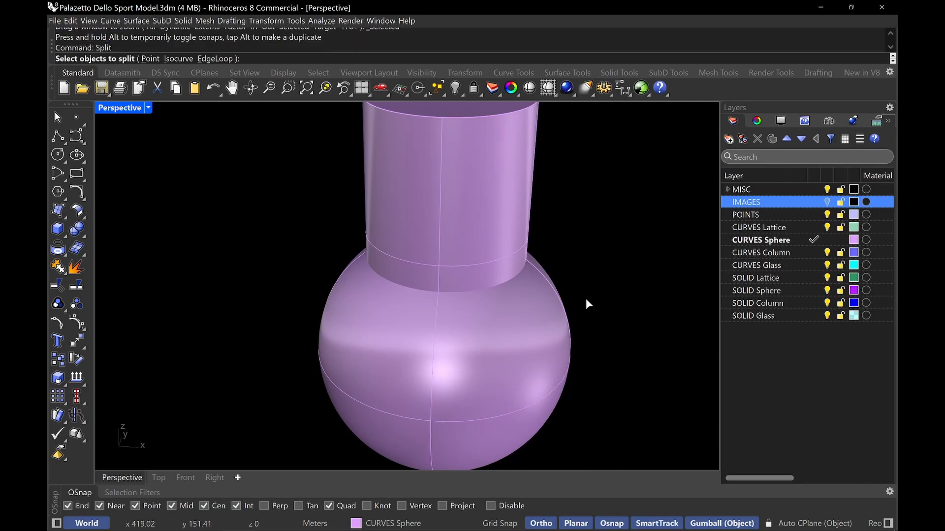
{"action": "left_click", "coordinate": [562, 322]}
{"action": "key", "text": "Return"}
{"action": "left_click", "coordinate": [494, 169]}
{"action": "key", "text": "Return"}
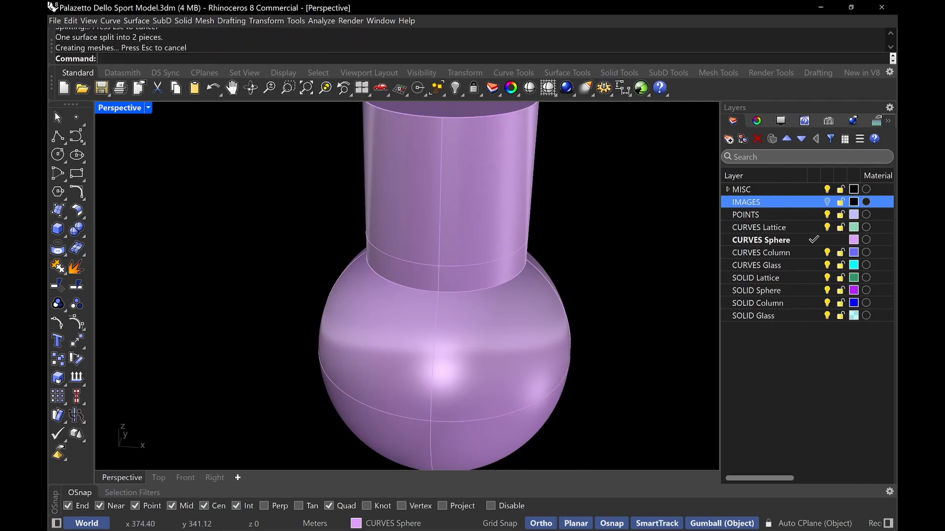
Delete the circle, the column and the lower sphere part, keeping only the upper dome cap
{"action": "left_click", "coordinate": [494, 176]}
{"action": "key", "text": "Delete"}
{"action": "left_click", "coordinate": [515, 424]}
{"action": "key", "text": "Delete"}
{"action": "left_click", "coordinate": [499, 207]}
{"action": "key", "text": "Delete"}
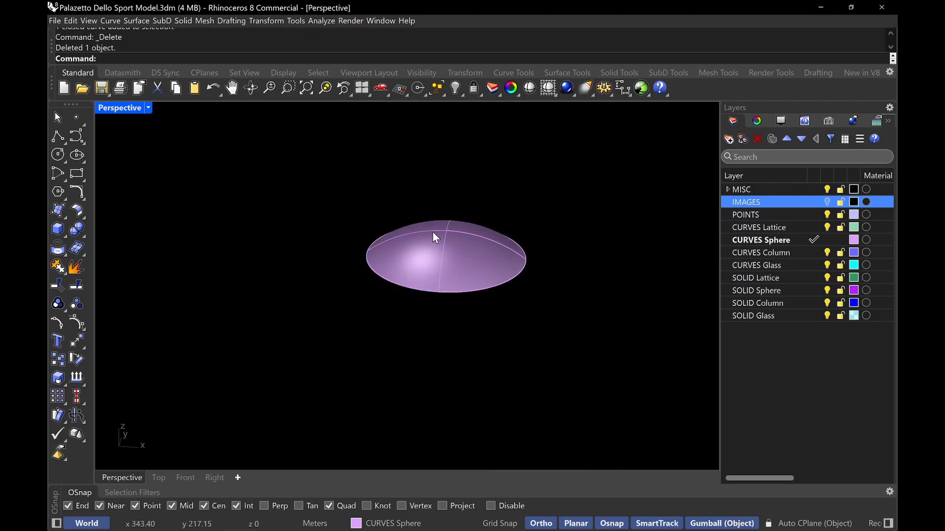
{"action": "right_click_drag", "start_coordinate": [481, 301], "coordinate": [525, 262]}
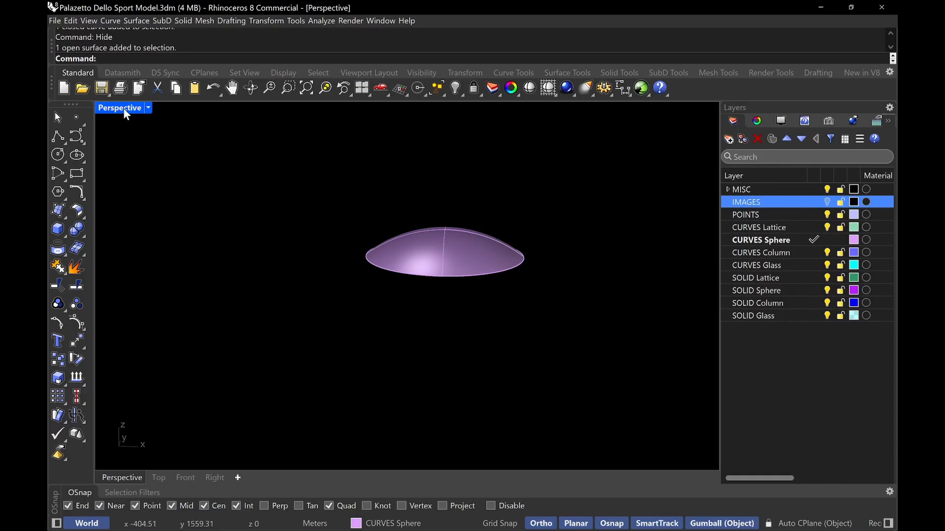
{"action": "double_click", "coordinate": [123, 108]}
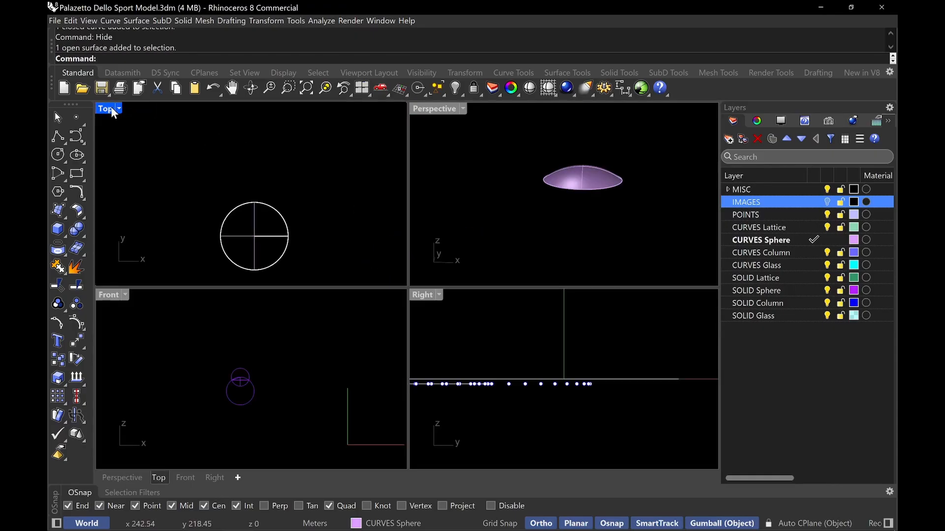
Maximize the Top viewport and turn on the IMAGES layer to show the reference images
{"action": "double_click", "coordinate": [109, 107]}
{"action": "left_click", "coordinate": [828, 201]}
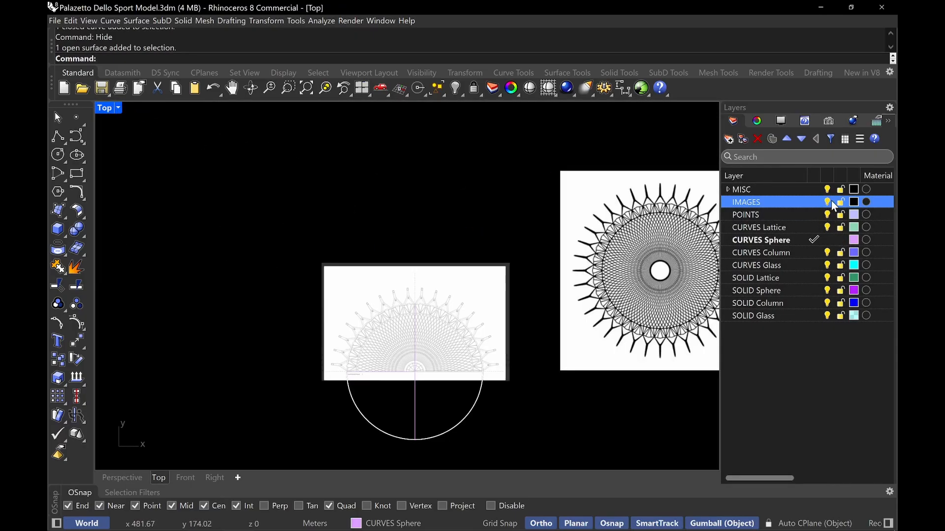
Switch the Top viewport's display mode to Shaded and then to Ghosted
{"action": "left_click", "coordinate": [105, 110]}
{"action": "left_click", "coordinate": [185, 62]}
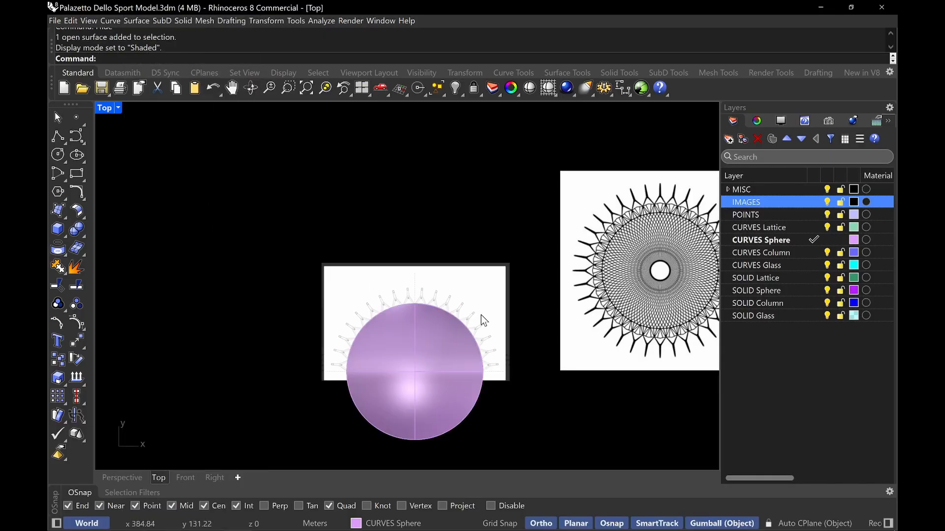
{"action": "scroll", "coordinate": [480, 315], "scroll_direction": "up", "scroll_amount": 5}
{"action": "scroll", "coordinate": [465, 327], "scroll_direction": "down", "scroll_amount": 4}
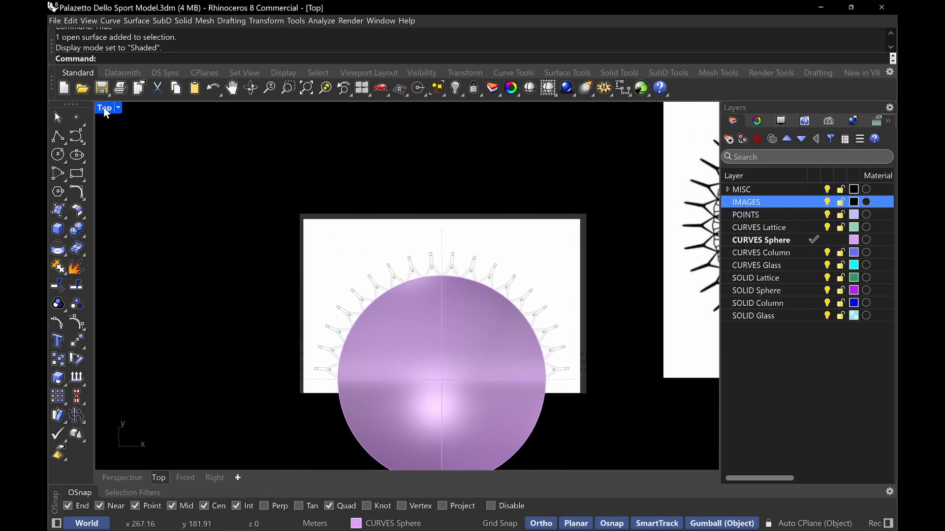
{"action": "left_click", "coordinate": [105, 109]}
{"action": "left_click", "coordinate": [180, 84]}
Zoom and pan around the ghosted dome to compare its edge with the reference plan image
{"action": "scroll", "coordinate": [487, 329], "scroll_direction": "up", "scroll_amount": 3}
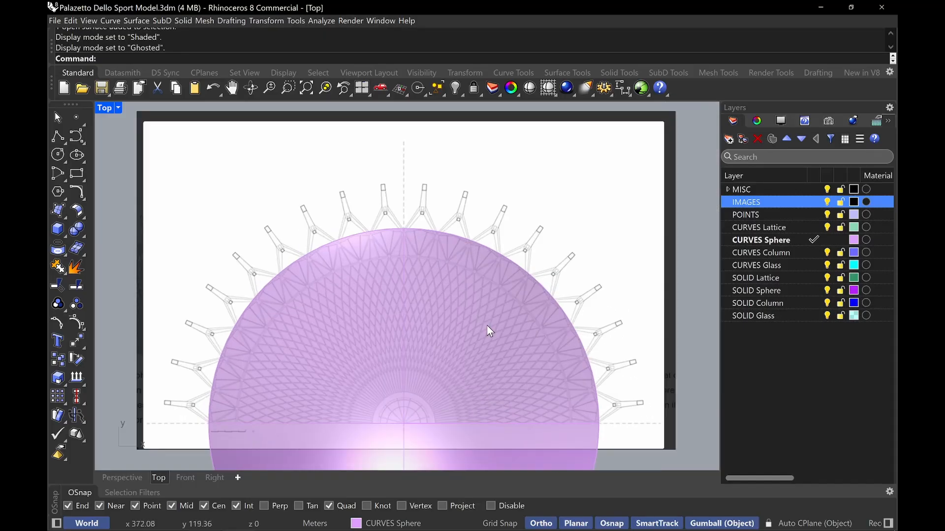
{"action": "scroll", "coordinate": [486, 325], "scroll_direction": "up", "scroll_amount": 2}
{"action": "scroll", "coordinate": [282, 122], "scroll_direction": "up", "scroll_amount": 3}
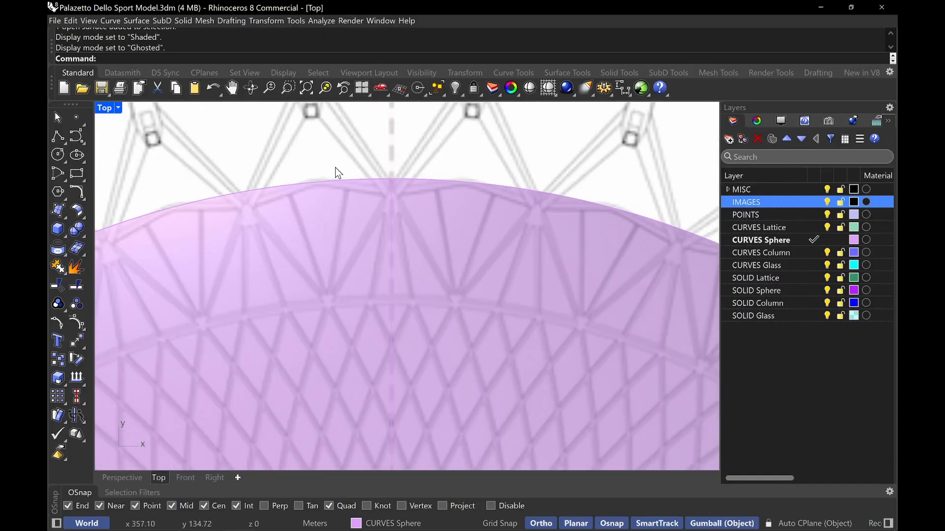
{"action": "scroll", "coordinate": [238, 177], "scroll_direction": "down", "scroll_amount": 6}
{"action": "right_click_drag", "start_coordinate": [263, 191], "coordinate": [245, 207]}
{"action": "scroll", "coordinate": [325, 242], "scroll_direction": "down", "scroll_amount": 3}
{"action": "right_click_drag", "start_coordinate": [356, 254], "coordinate": [359, 169]}
{"action": "scroll", "coordinate": [360, 296], "scroll_direction": "down", "scroll_amount": 1}
{"action": "right_click_drag", "start_coordinate": [364, 374], "coordinate": [450, 259]}
{"action": "right_click_drag", "start_coordinate": [330, 290], "coordinate": [433, 298]}
{"action": "scroll", "coordinate": [471, 223], "scroll_direction": "down", "scroll_amount": 6}
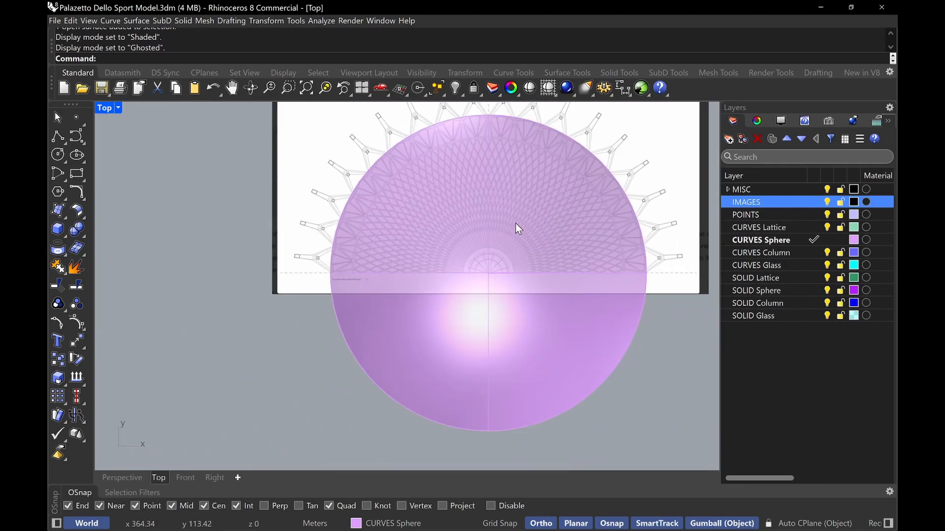
{"action": "right_click_drag", "start_coordinate": [515, 222], "coordinate": [471, 290]}
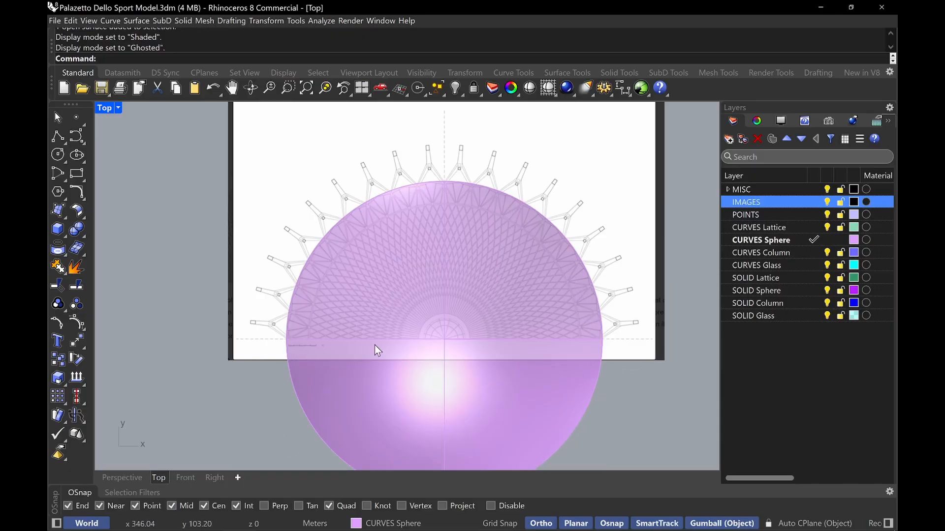
{"action": "scroll", "coordinate": [453, 194], "scroll_direction": "up", "scroll_amount": 5}
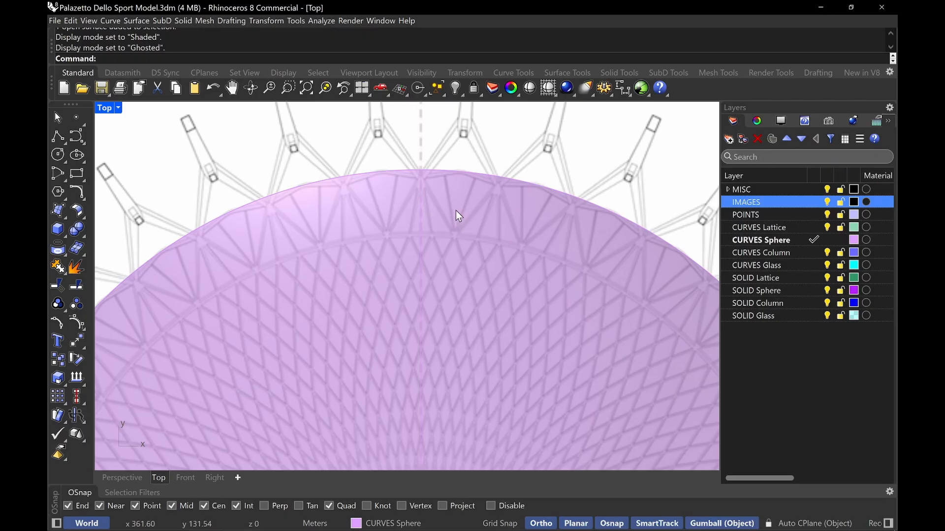
Duplicate the dome cap's outer boundary edge with DupEdge
{"action": "key", "text": "XF86MonBrightnessUp"}
{"action": "type", "text": "DupEdge"}
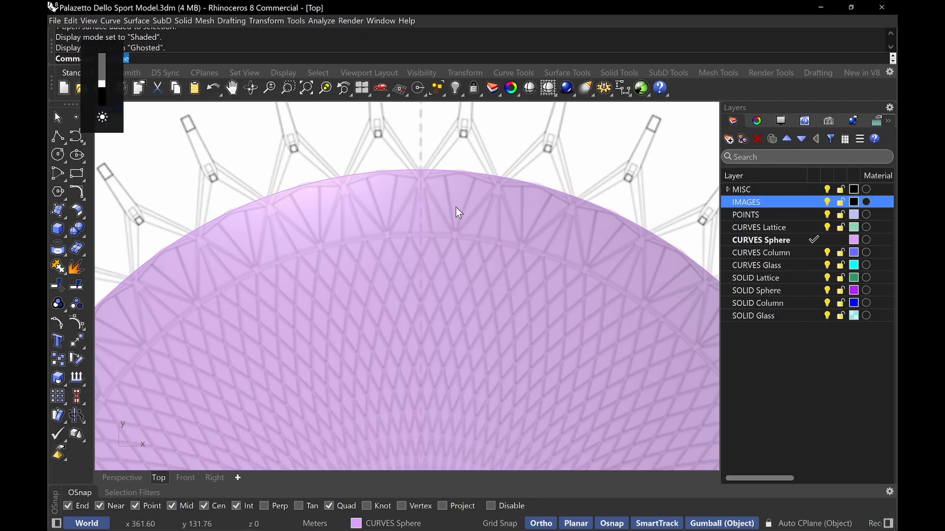
{"action": "key", "text": "Return"}
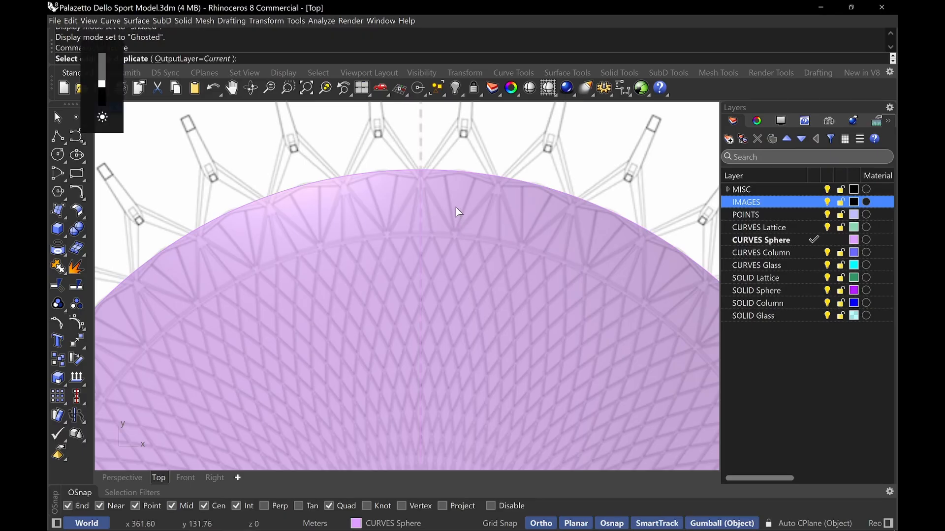
{"action": "left_click", "coordinate": [449, 171]}
{"action": "key", "text": "Return"}
Offset the duplicated edge curve 4.25 m toward the inside of the dome
{"action": "type", "text": "Offset"}
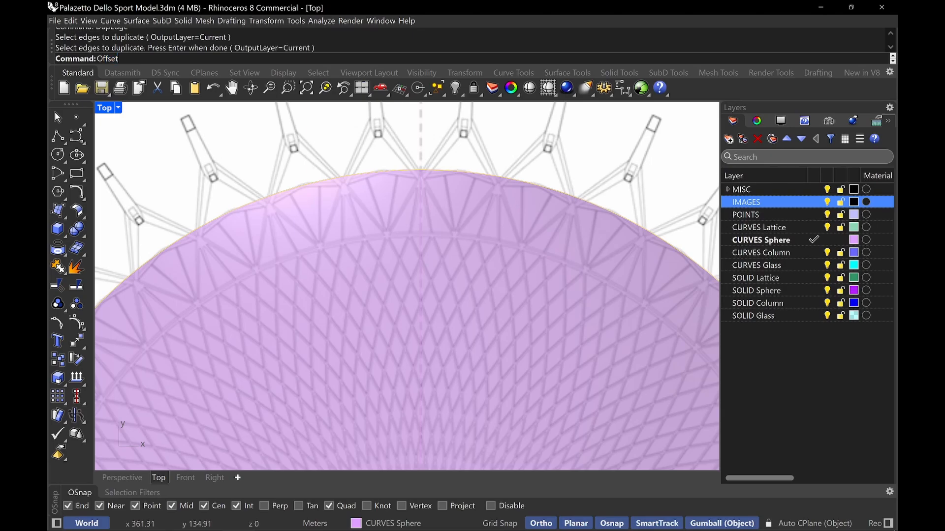
{"action": "key", "text": "Return"}
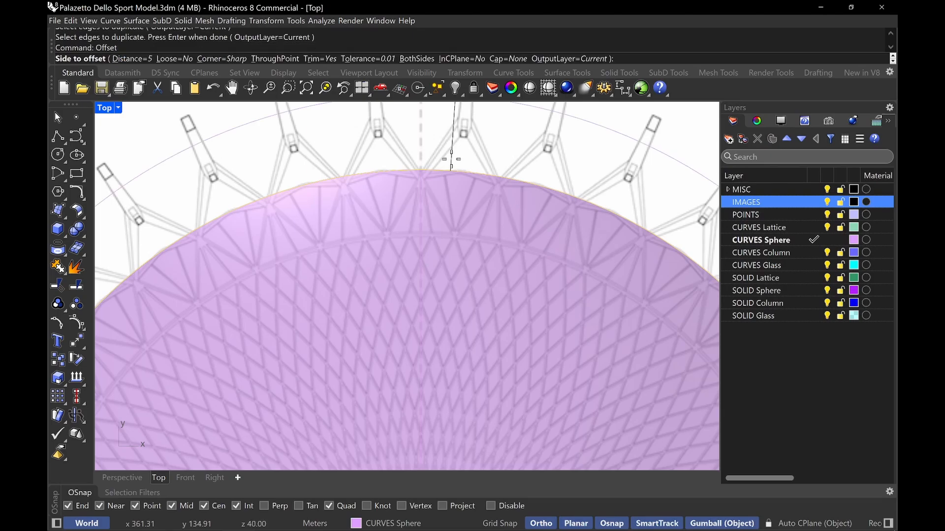
{"action": "type", "text": "4.25"}
{"action": "key", "text": "Return"}
{"action": "left_click", "coordinate": [451, 233]}
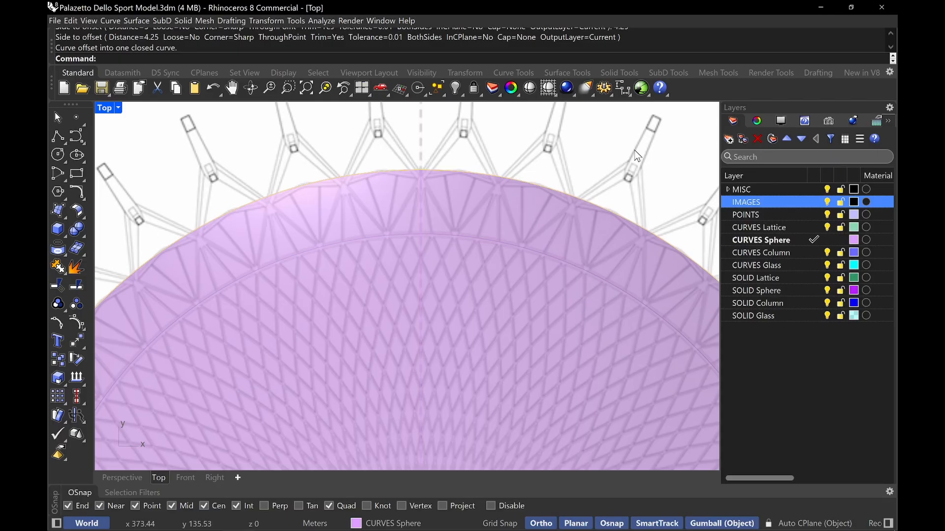
Move the dome cap surface onto the SOLID Sphere layer
{"action": "left_click", "coordinate": [557, 236]}
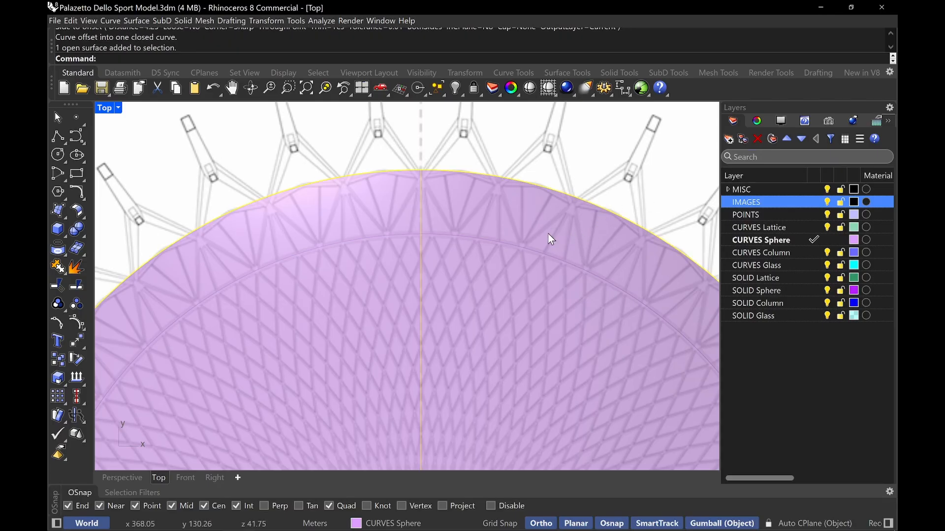
{"action": "left_click", "coordinate": [403, 524]}
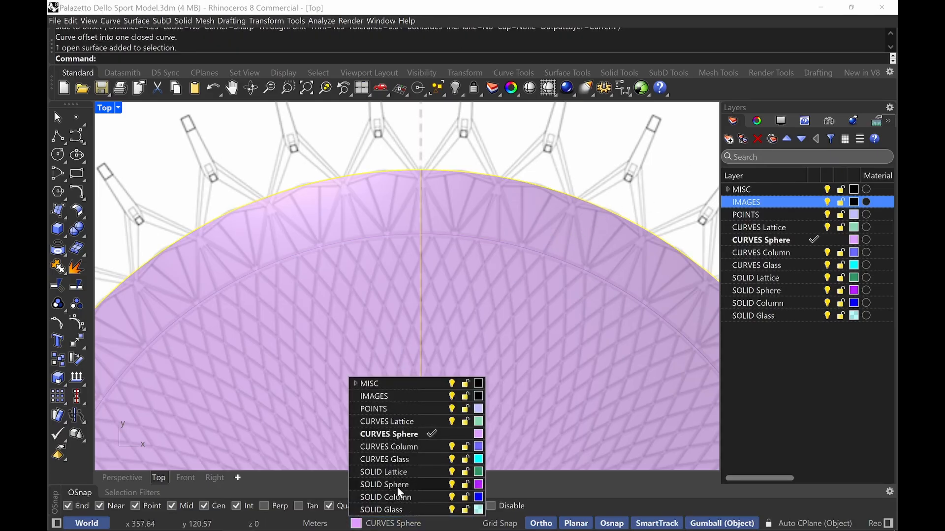
{"action": "left_click", "coordinate": [396, 486]}
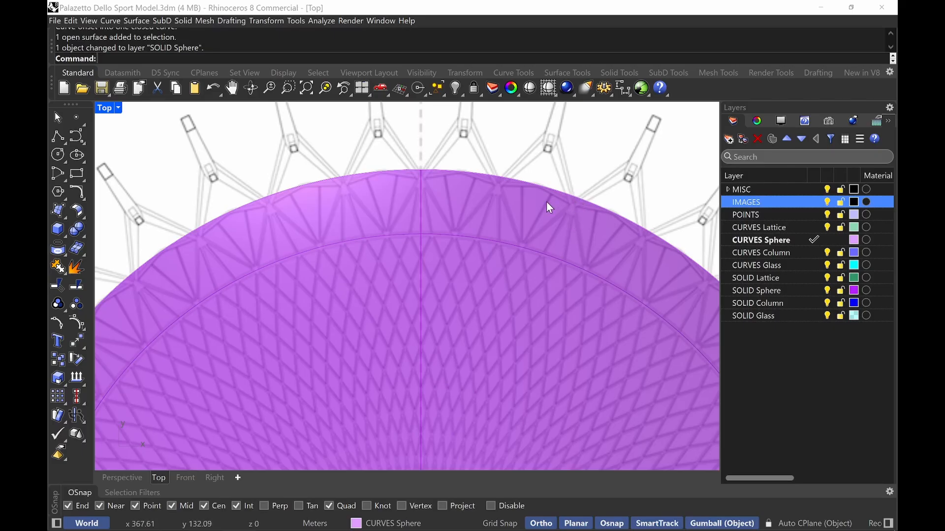
{"action": "scroll", "coordinate": [458, 219], "scroll_direction": "down", "scroll_amount": 3}
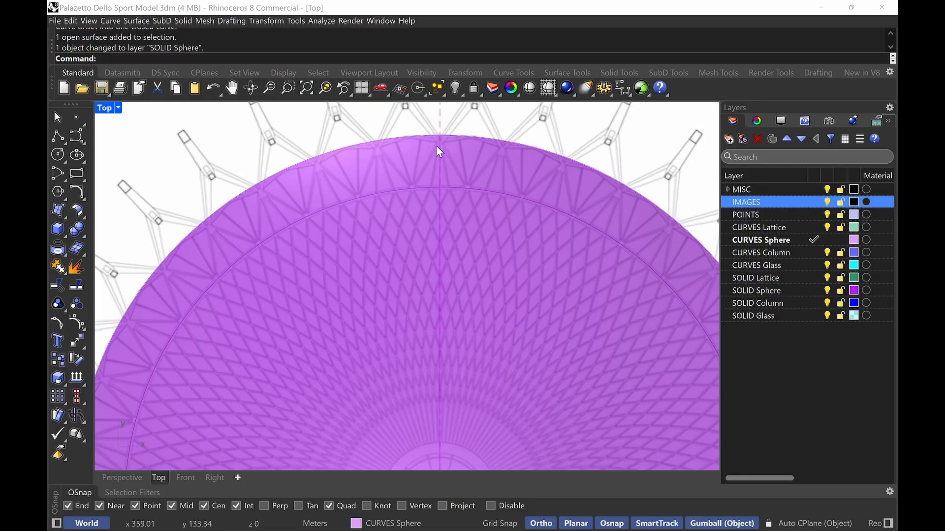
{"action": "right_click_drag", "start_coordinate": [484, 240], "coordinate": [466, 220]}
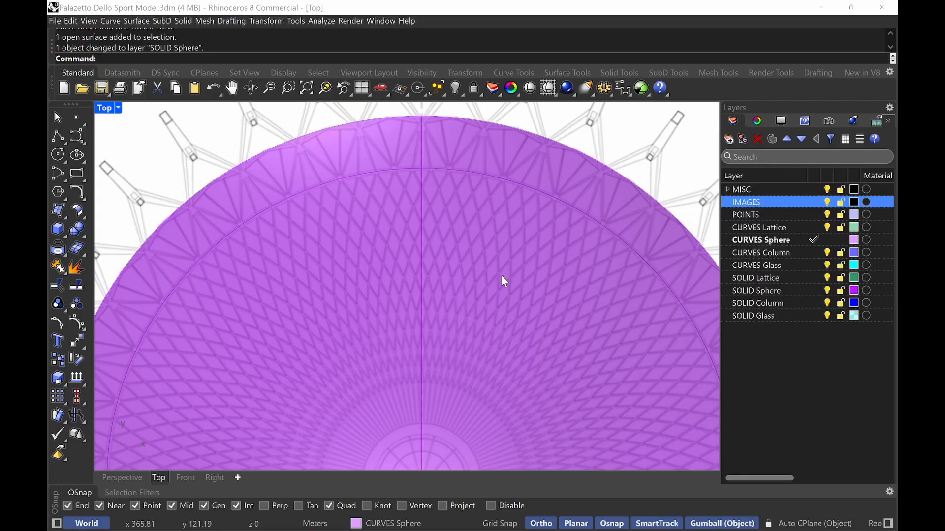
{"action": "scroll", "coordinate": [492, 246], "scroll_direction": "up", "scroll_amount": 2}
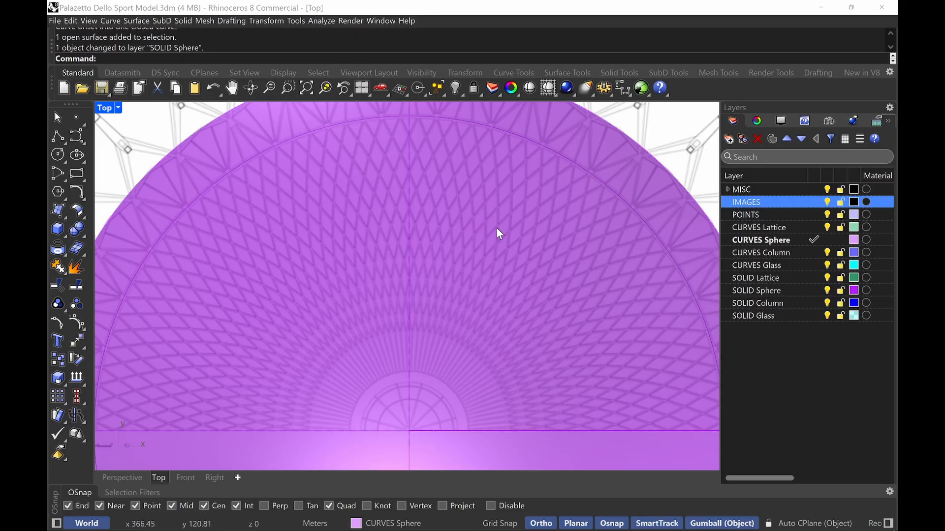
{"action": "right_click_drag", "start_coordinate": [454, 191], "coordinate": [447, 211]}
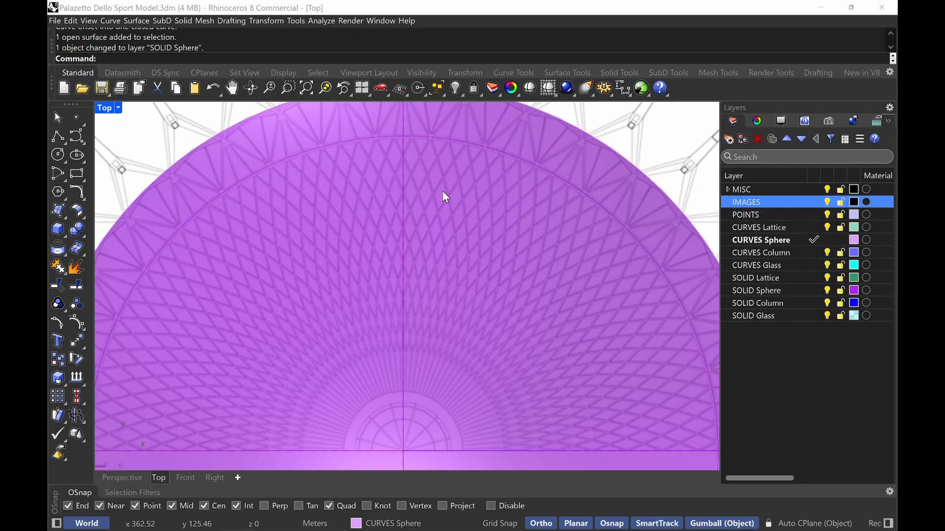
{"action": "key", "text": "super"}
{"action": "type", "text": "gimp"}
{"action": "key", "text": "Return"}
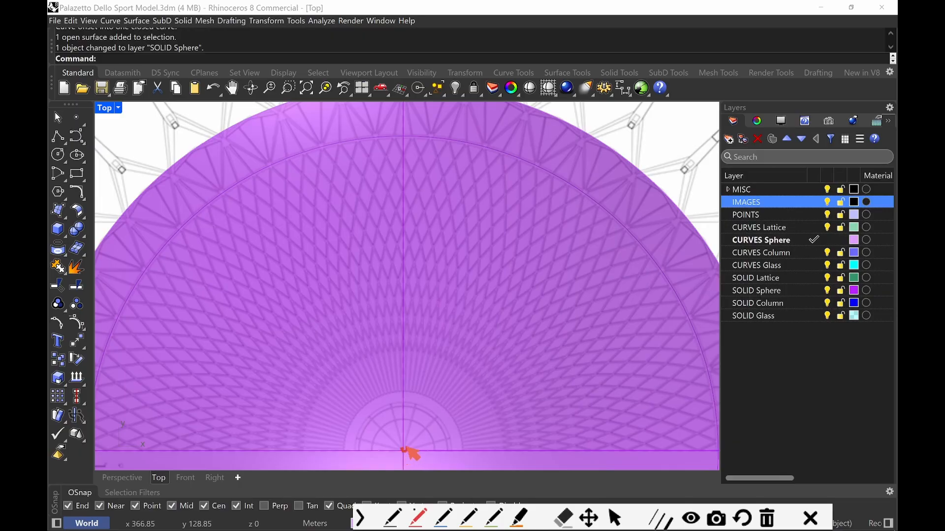
{"action": "left_click_drag", "start_coordinate": [406, 447], "coordinate": [407, 456]}
{"action": "left_click_drag", "start_coordinate": [470, 142], "coordinate": [392, 455]}
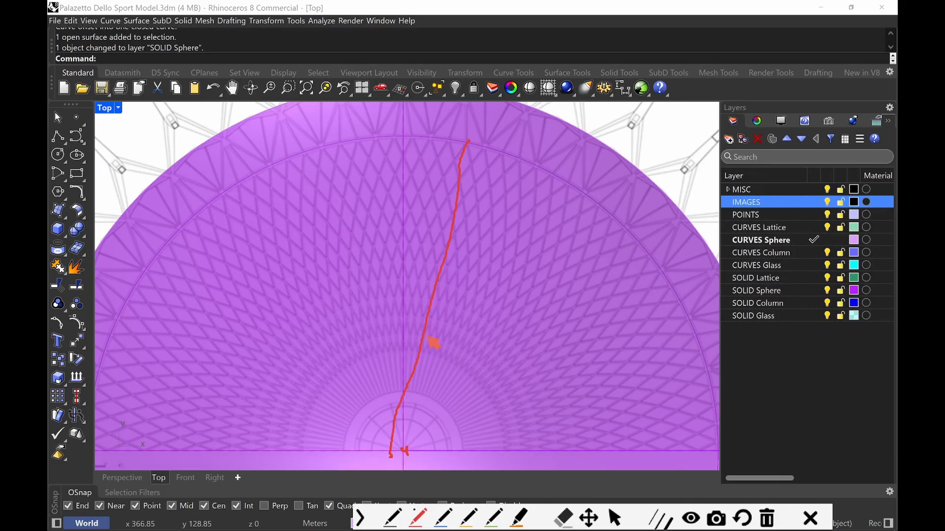
{"action": "key", "text": "ctrl+z"}
{"action": "mouse_move", "coordinate": [470, 142]}
{"action": "left_mouse_down"}
{"action": "mouse_move", "coordinate": [426, 395]}
{"action": "mouse_move", "coordinate": [396, 460]}
{"action": "left_mouse_up"}
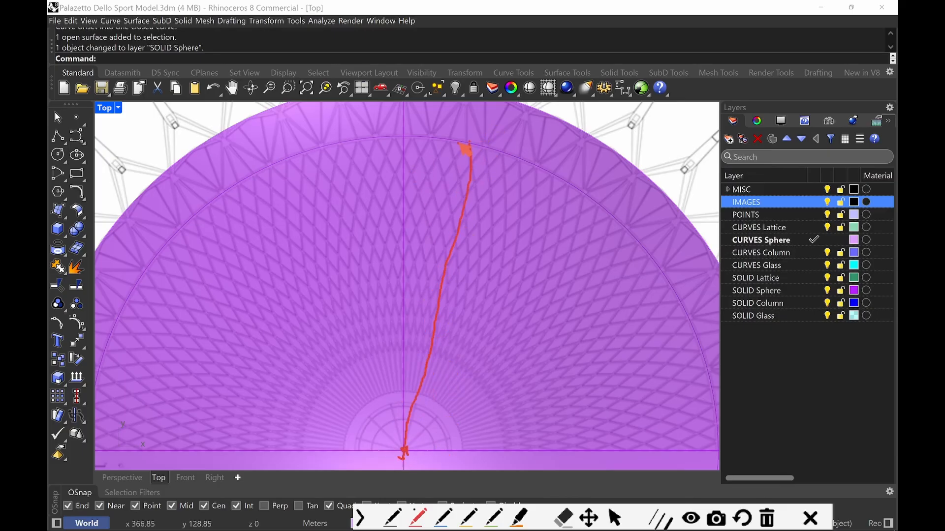
{"action": "left_click_drag", "start_coordinate": [457, 143], "coordinate": [490, 151]}
{"action": "left_click_drag", "start_coordinate": [394, 449], "coordinate": [423, 463]}
{"action": "mouse_move", "coordinate": [477, 147]}
{"action": "left_mouse_down"}
{"action": "mouse_move", "coordinate": [487, 157]}
{"action": "mouse_move", "coordinate": [491, 243]}
{"action": "mouse_move", "coordinate": [476, 335]}
{"action": "mouse_move", "coordinate": [455, 390]}
{"action": "mouse_move", "coordinate": [405, 449]}
{"action": "left_mouse_up"}
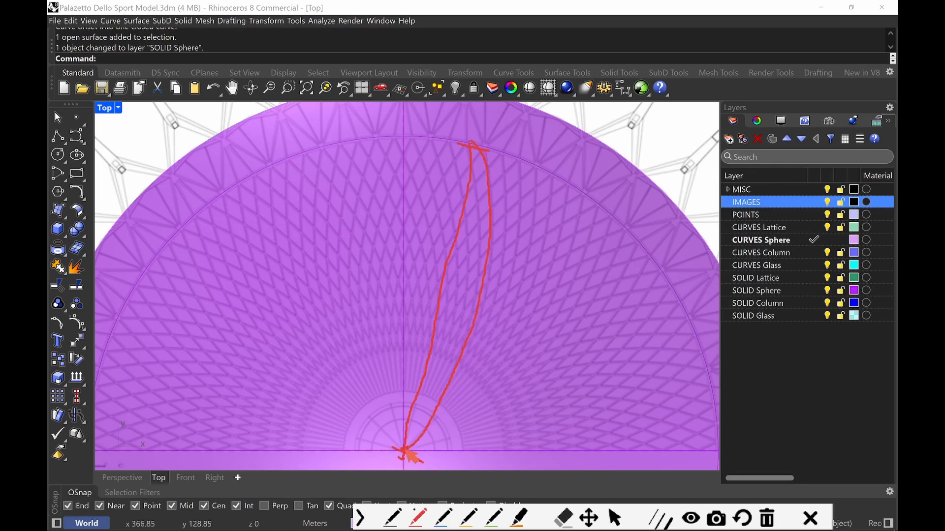
{"action": "mouse_move", "coordinate": [486, 142]}
{"action": "left_mouse_down"}
{"action": "mouse_move", "coordinate": [446, 162]}
{"action": "mouse_move", "coordinate": [401, 327]}
{"action": "mouse_move", "coordinate": [390, 403]}
{"action": "mouse_move", "coordinate": [399, 467]}
{"action": "left_mouse_up"}
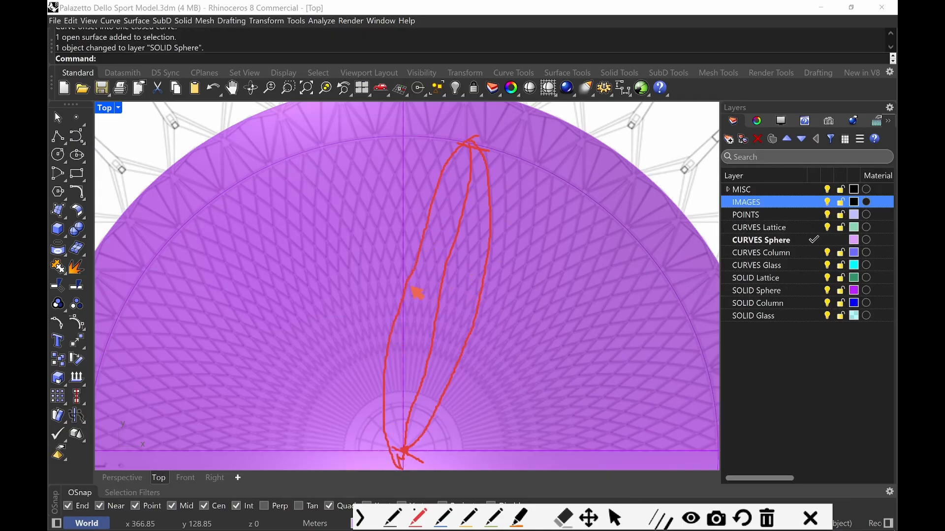
{"action": "mouse_move", "coordinate": [407, 286]}
{"action": "left_mouse_down"}
{"action": "mouse_move", "coordinate": [485, 313]}
{"action": "mouse_move", "coordinate": [468, 321]}
{"action": "mouse_move", "coordinate": [407, 289]}
{"action": "mouse_move", "coordinate": [399, 296]}
{"action": "mouse_move", "coordinate": [432, 347]}
{"action": "mouse_move", "coordinate": [404, 445]}
{"action": "left_mouse_up"}
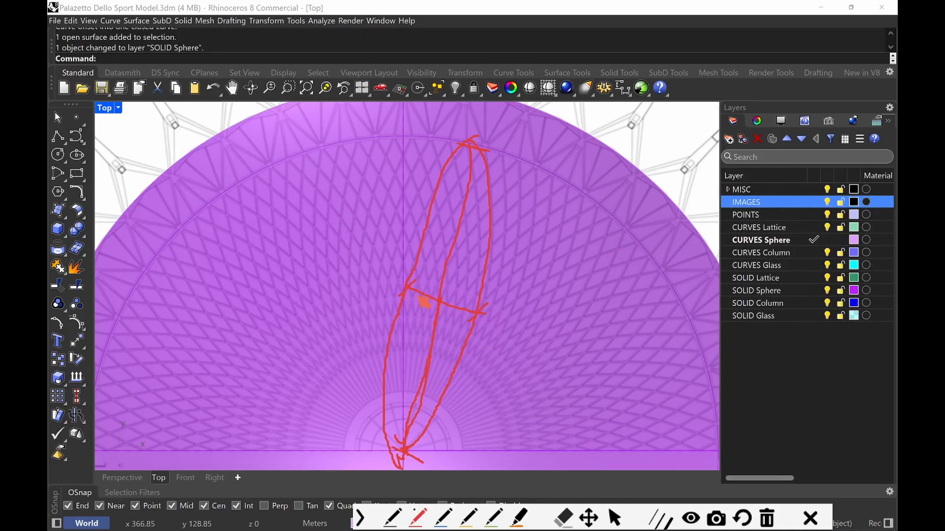
{"action": "left_click_drag", "start_coordinate": [422, 299], "coordinate": [478, 317]}
{"action": "left_click_drag", "start_coordinate": [403, 286], "coordinate": [460, 300]}
{"action": "left_click_drag", "start_coordinate": [412, 352], "coordinate": [420, 341]}
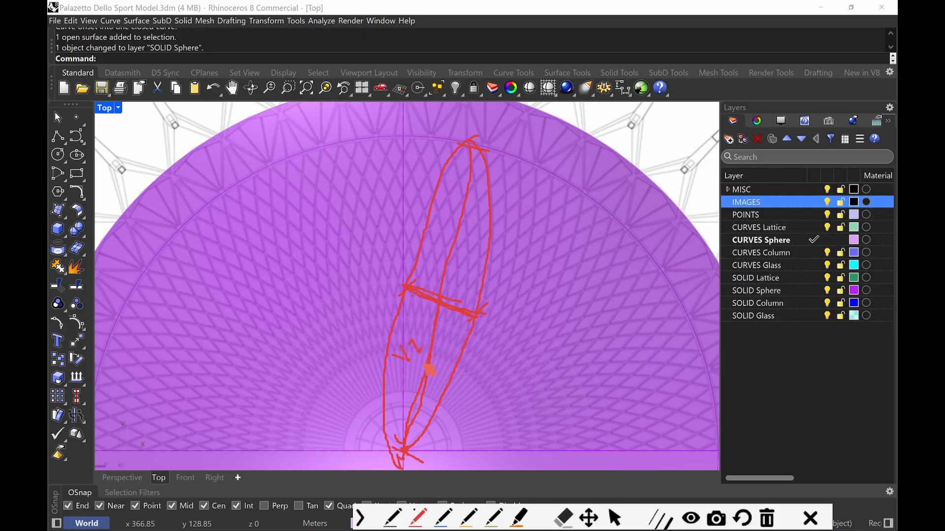
{"action": "left_click_drag", "start_coordinate": [434, 282], "coordinate": [442, 303]}
{"action": "left_click_drag", "start_coordinate": [400, 399], "coordinate": [412, 445]}
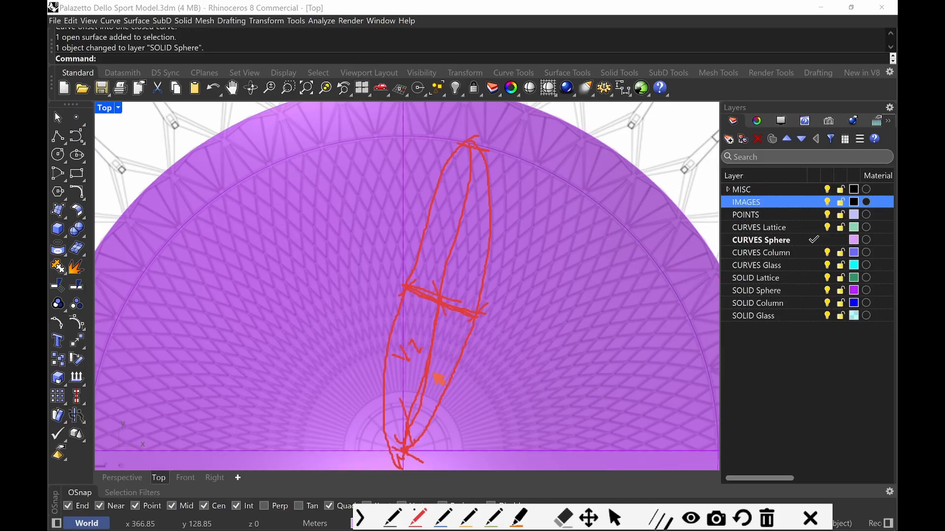
{"action": "left_click_drag", "start_coordinate": [423, 355], "coordinate": [437, 373]}
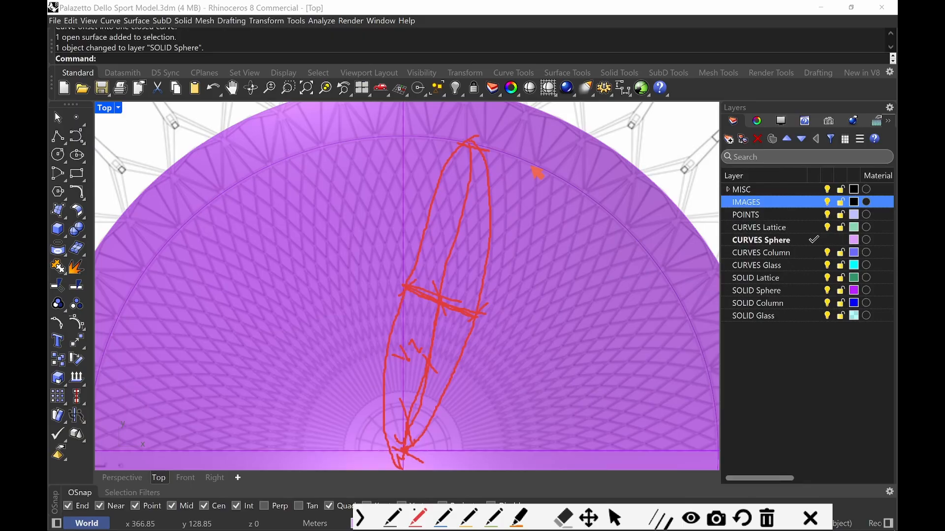
{"action": "key", "text": "Escape"}
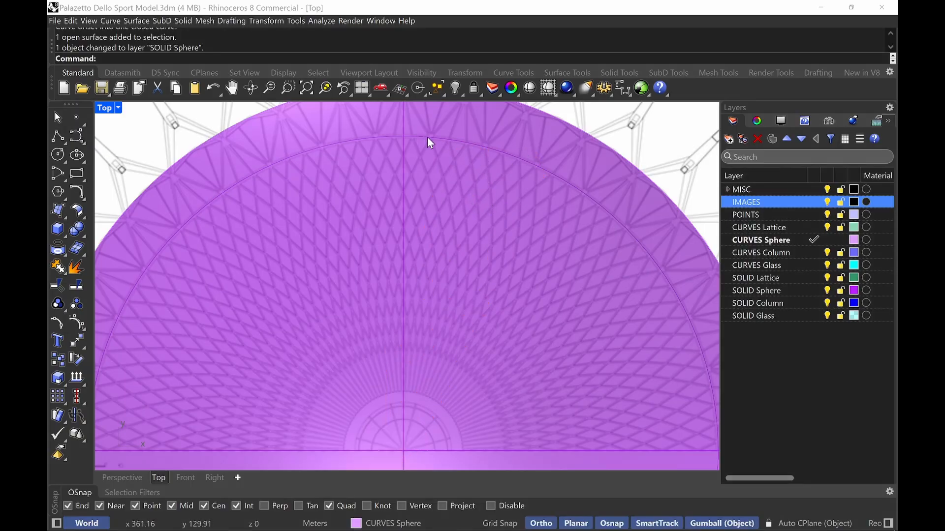
Divide the offset inner curve into 108 segments, placing the points on the POINTS layer
{"action": "left_click", "coordinate": [593, 206]}
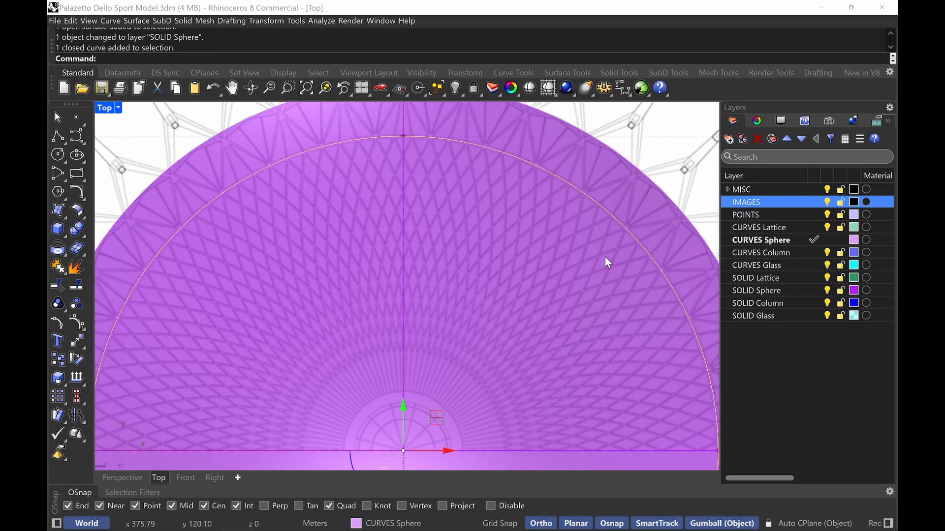
{"action": "scroll", "coordinate": [532, 194], "scroll_direction": "down", "scroll_amount": 3}
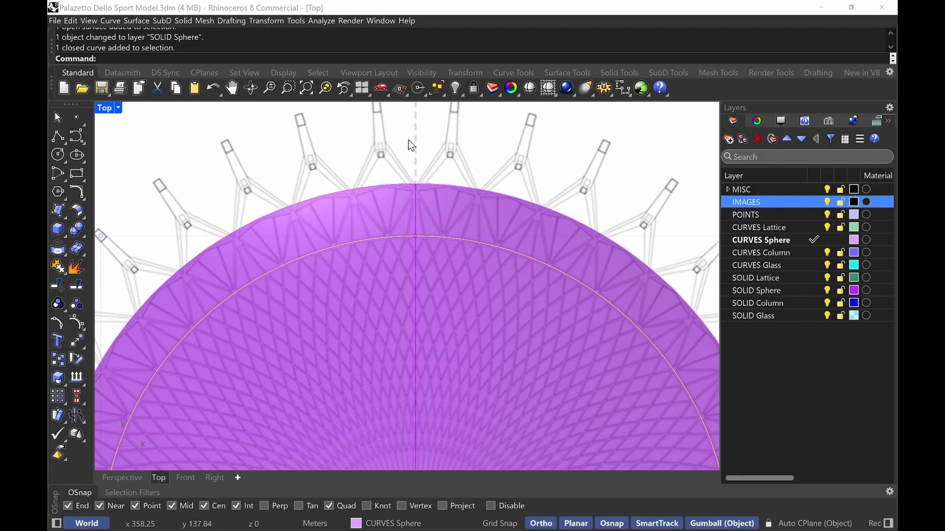
{"action": "right_click_drag", "start_coordinate": [454, 328], "coordinate": [433, 262]}
{"action": "type", "text": "Divide"}
{"action": "key", "text": "Return"}
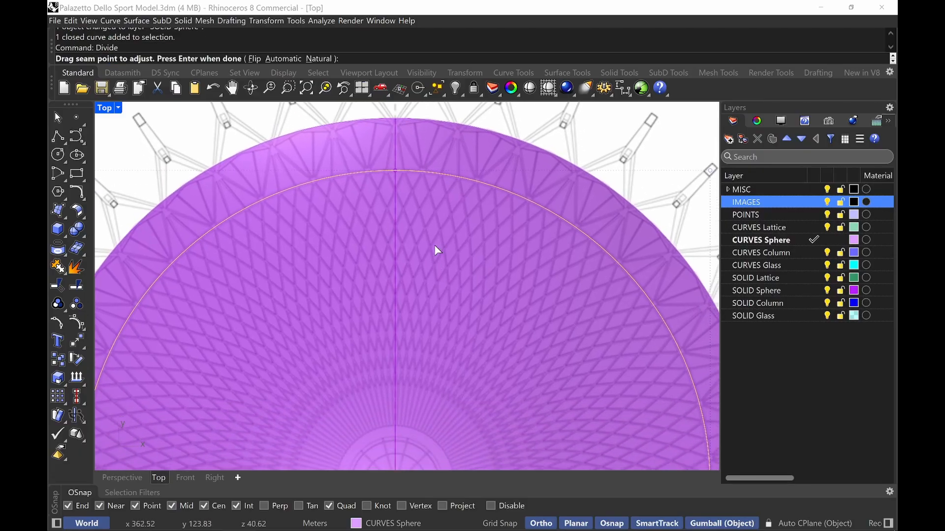
{"action": "left_click", "coordinate": [815, 214]}
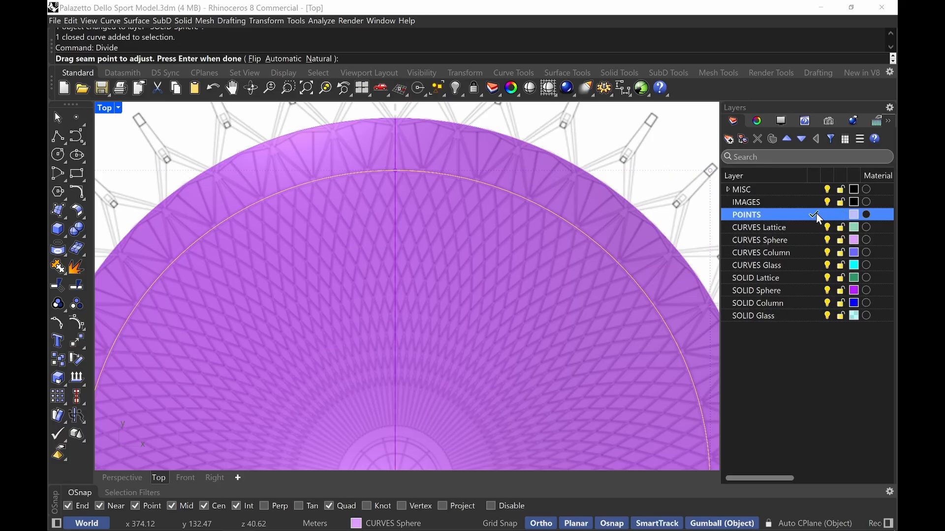
{"action": "key", "text": "Return"}
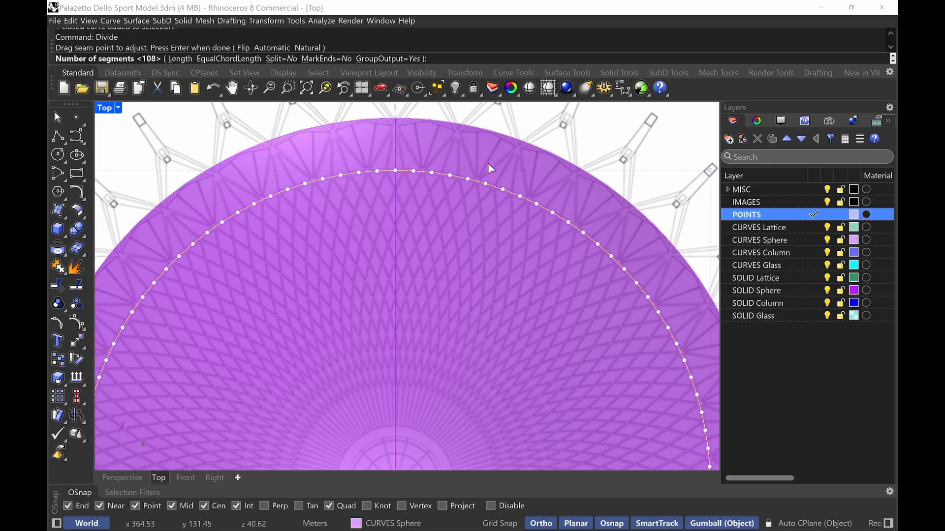
{"action": "scroll", "coordinate": [428, 170], "scroll_direction": "up", "scroll_amount": 2}
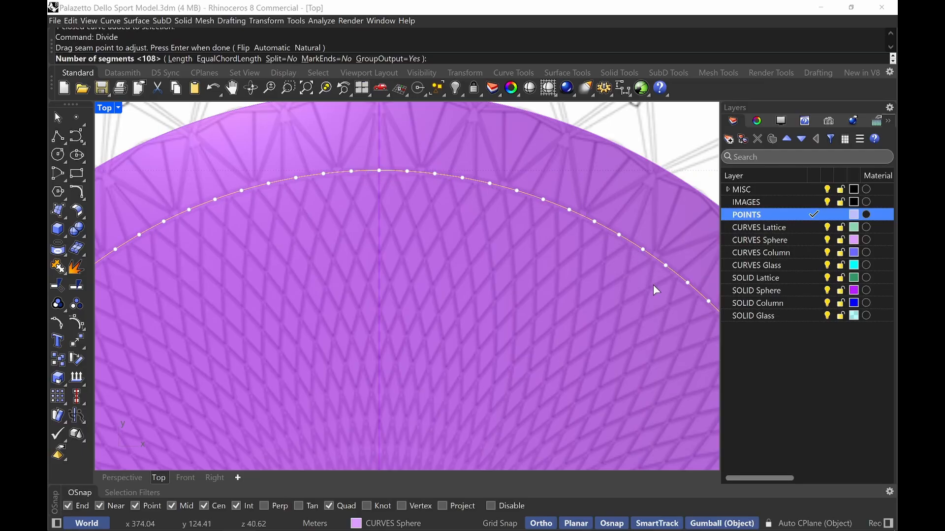
{"action": "scroll", "coordinate": [471, 191], "scroll_direction": "down", "scroll_amount": 2}
{"action": "scroll", "coordinate": [472, 191], "scroll_direction": "down", "scroll_amount": 2}
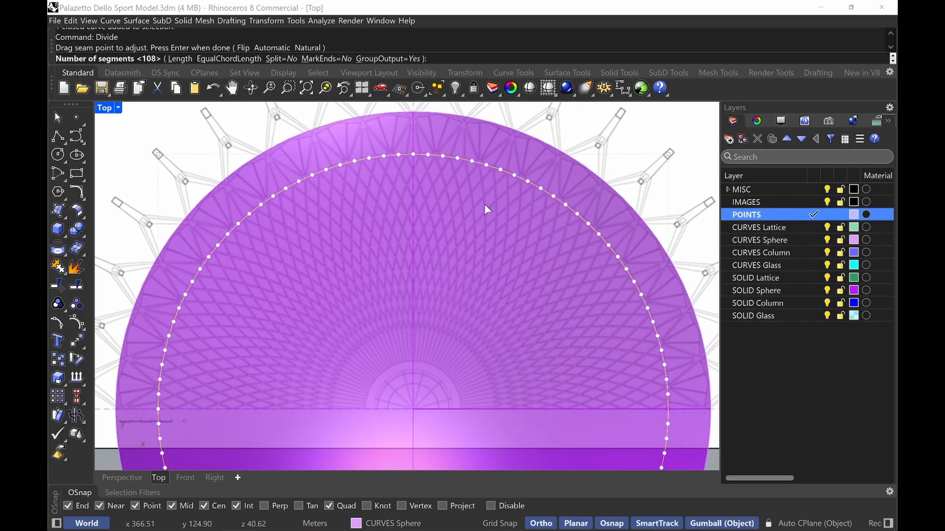
{"action": "key", "text": "Return"}
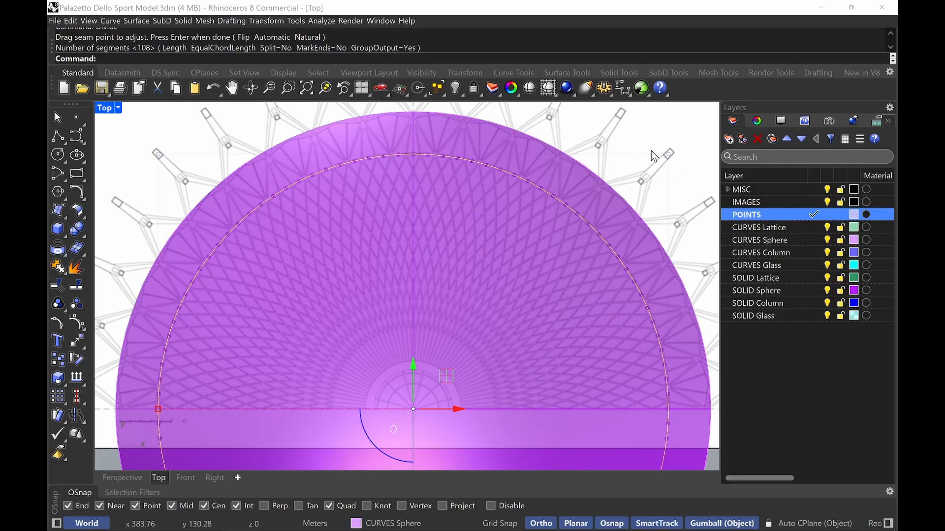
Hide the SOLID Sphere layer and select the group of divided points
{"action": "left_click", "coordinate": [827, 202]}
{"action": "key", "text": "Escape"}
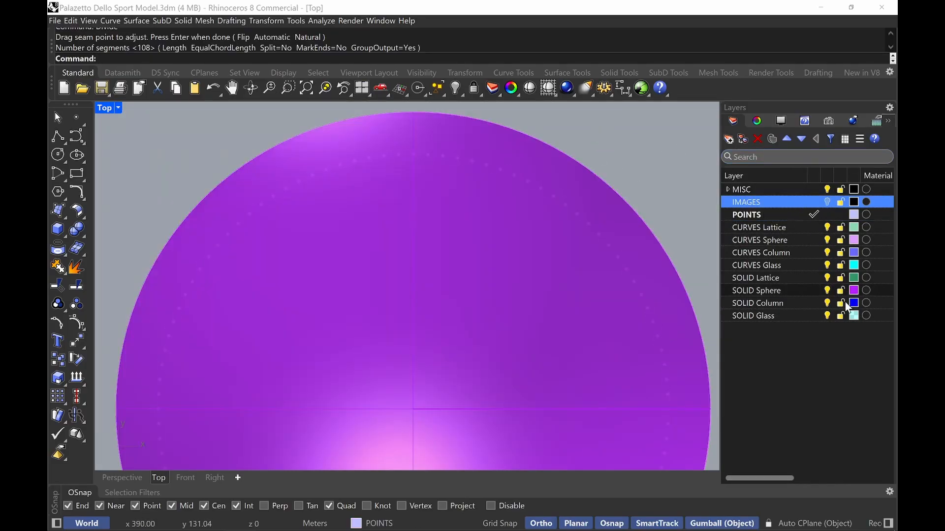
{"action": "left_click", "coordinate": [827, 290]}
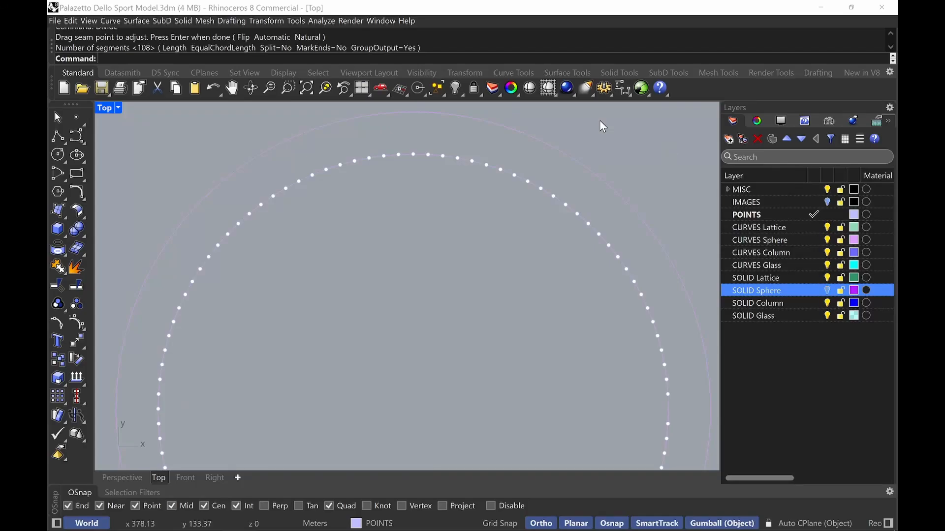
{"action": "left_click", "coordinate": [412, 157]}
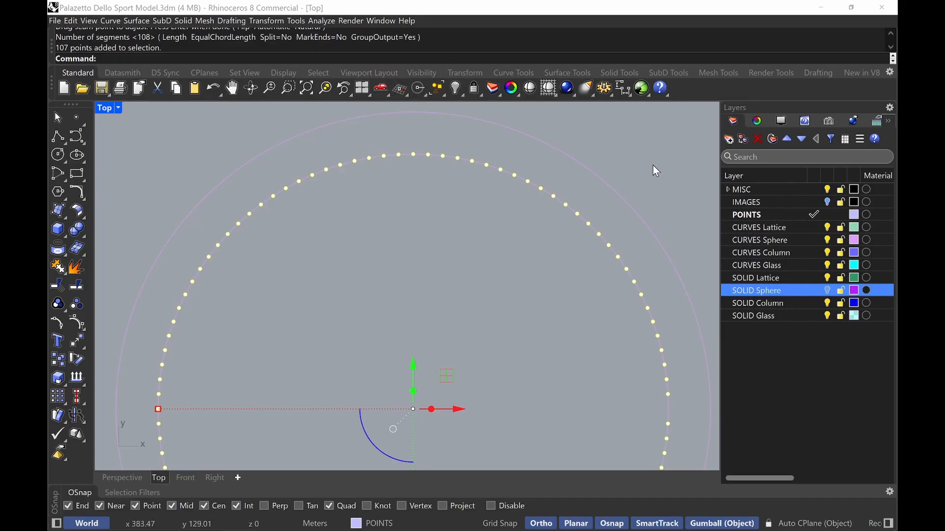
{"action": "left_click", "coordinate": [827, 203]}
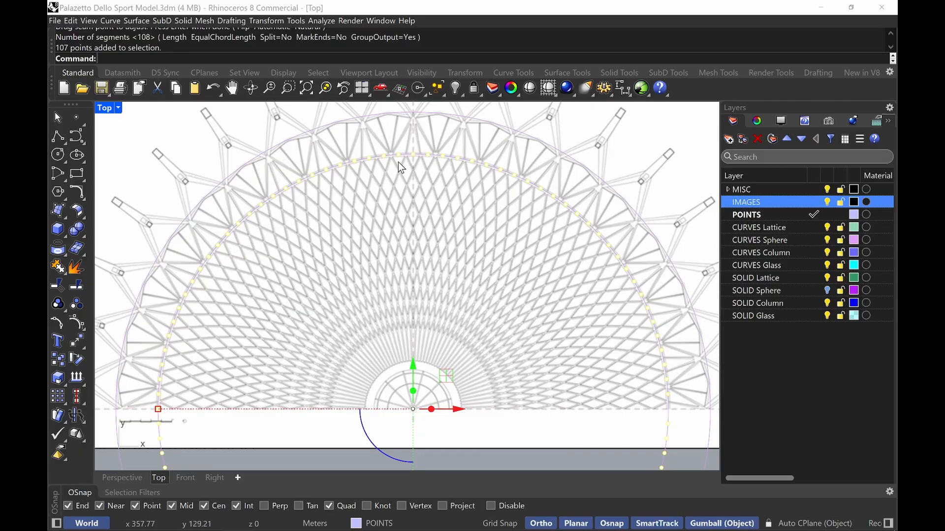
Rotate the divided points 5 degrees about the dome's centre
{"action": "type", "text": "Rotate"}
{"action": "key", "text": "Return"}
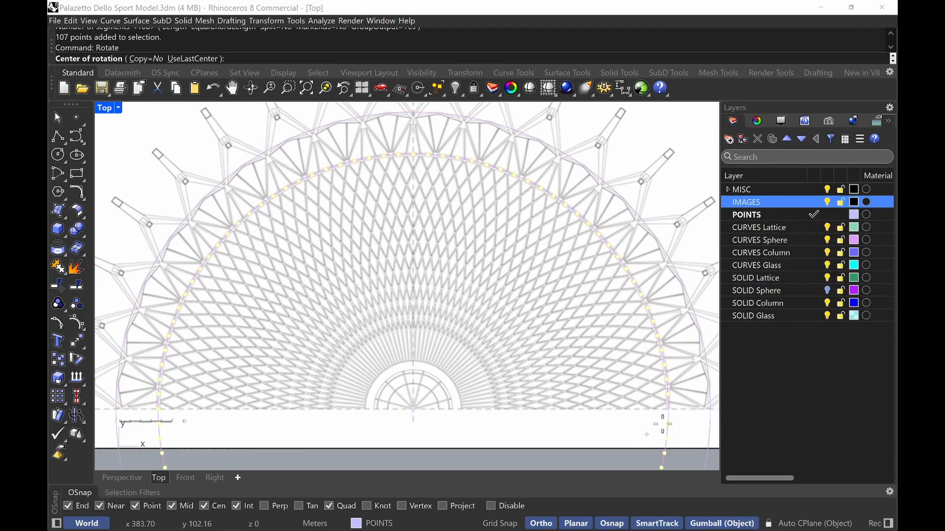
{"action": "left_click", "coordinate": [667, 421]}
{"action": "scroll", "coordinate": [425, 137], "scroll_direction": "up", "scroll_amount": 4}
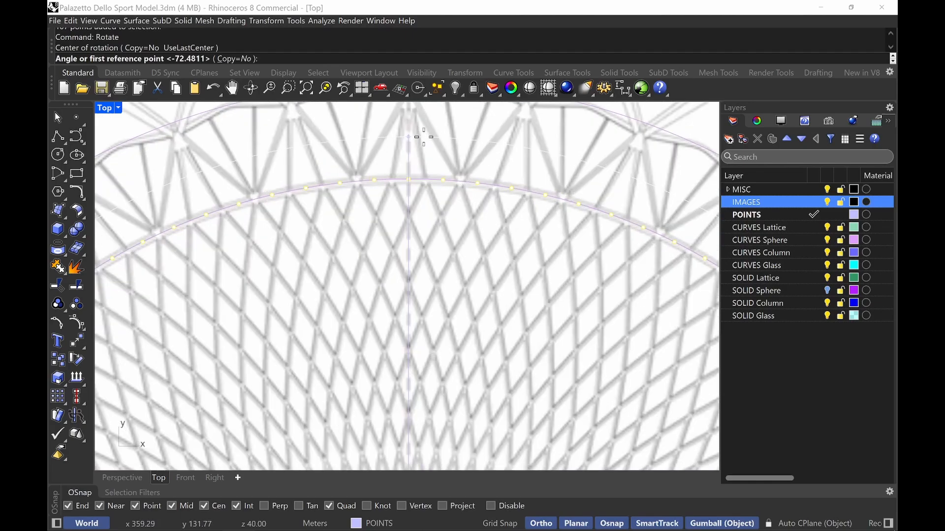
{"action": "scroll", "coordinate": [432, 187], "scroll_direction": "up", "scroll_amount": 4}
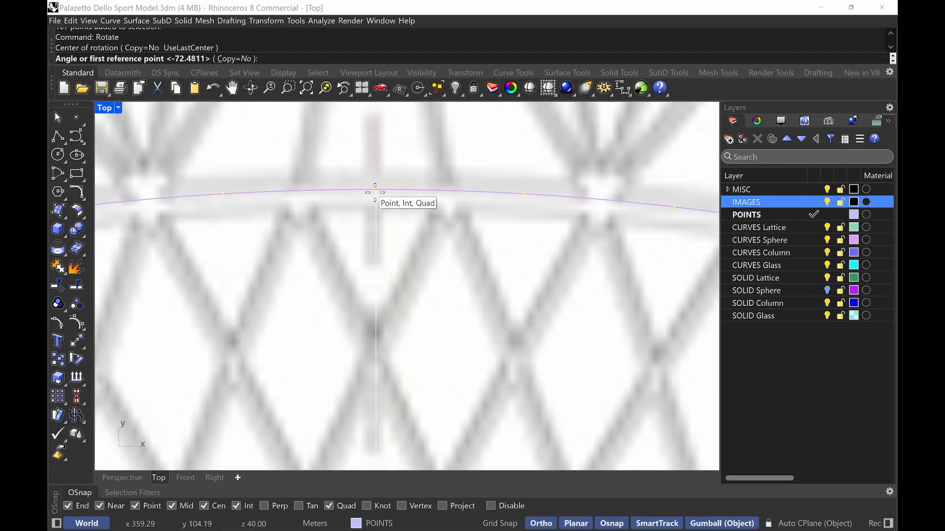
{"action": "left_click", "coordinate": [375, 192]}
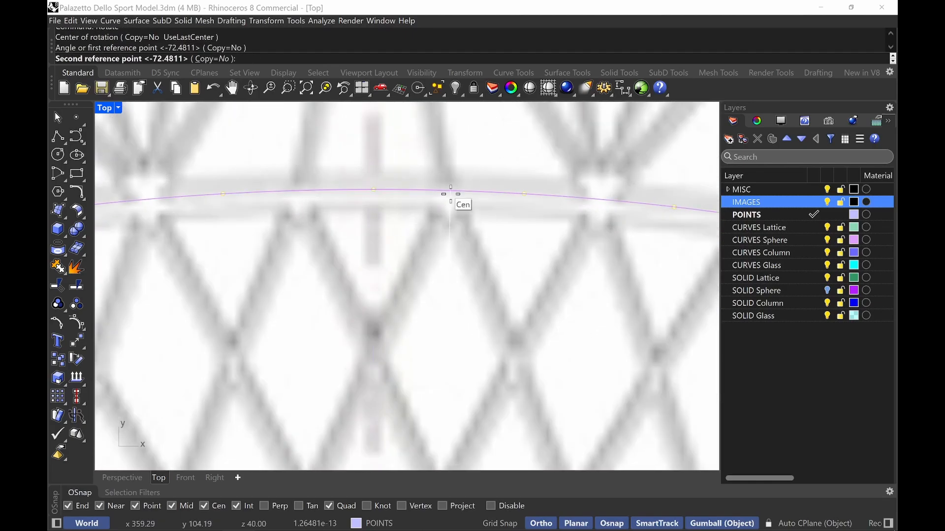
{"action": "type", "text": "5"}
{"action": "key", "text": "Return"}
{"action": "scroll", "coordinate": [453, 201], "scroll_direction": "down", "scroll_amount": 5}
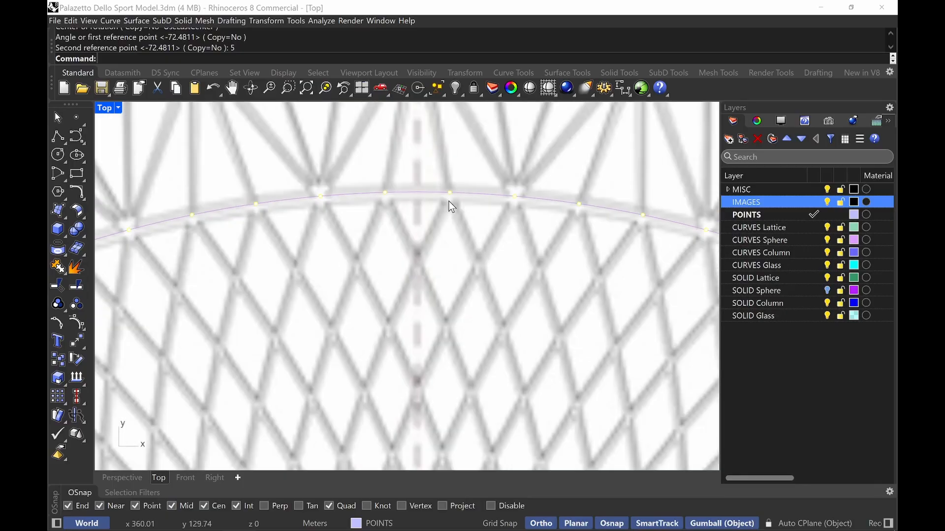
{"action": "scroll", "coordinate": [577, 212], "scroll_direction": "down", "scroll_amount": 6}
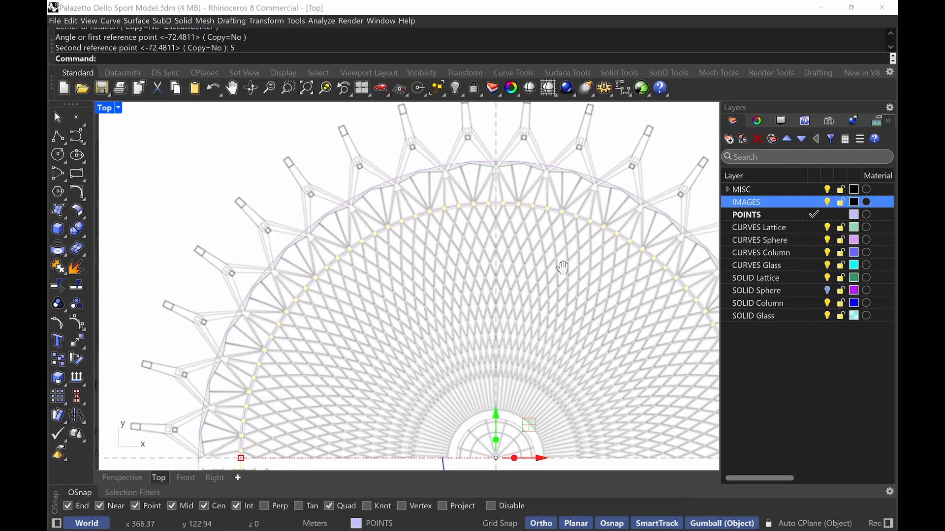
{"action": "right_click_drag", "start_coordinate": [568, 349], "coordinate": [501, 289]}
{"action": "key", "text": "Escape"}
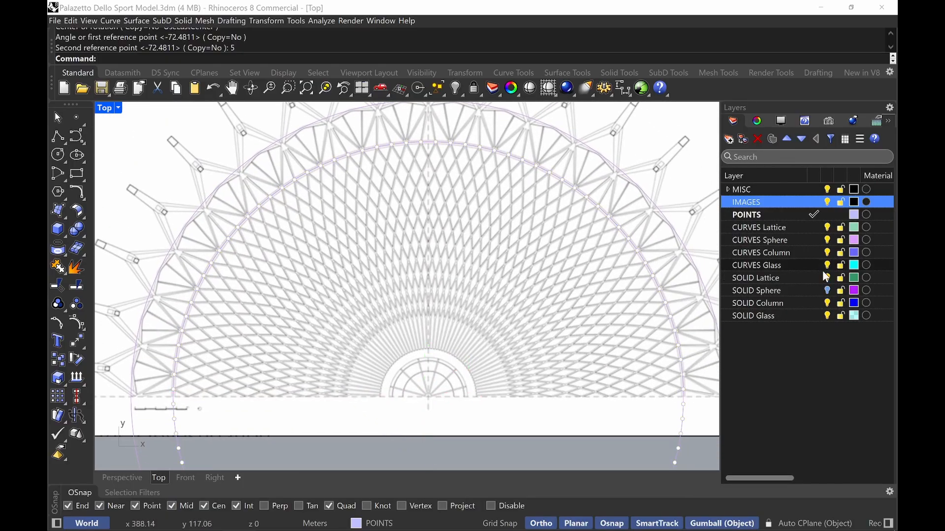
Draw a line on the CURVES Lattice layer from the topmost divided point down to the dome's centre
{"action": "left_click", "coordinate": [817, 227]}
{"action": "right_click_drag", "start_coordinate": [444, 209], "coordinate": [430, 223]}
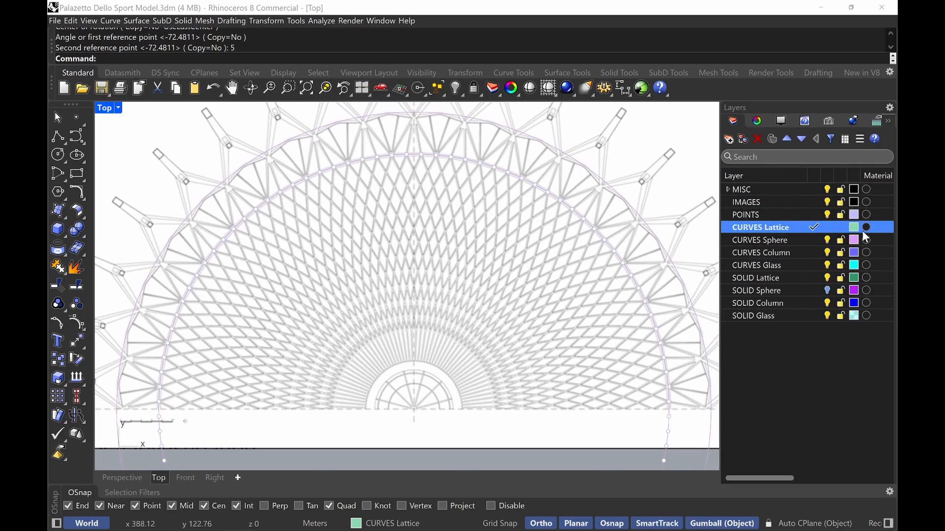
{"action": "left_click", "coordinate": [827, 203]}
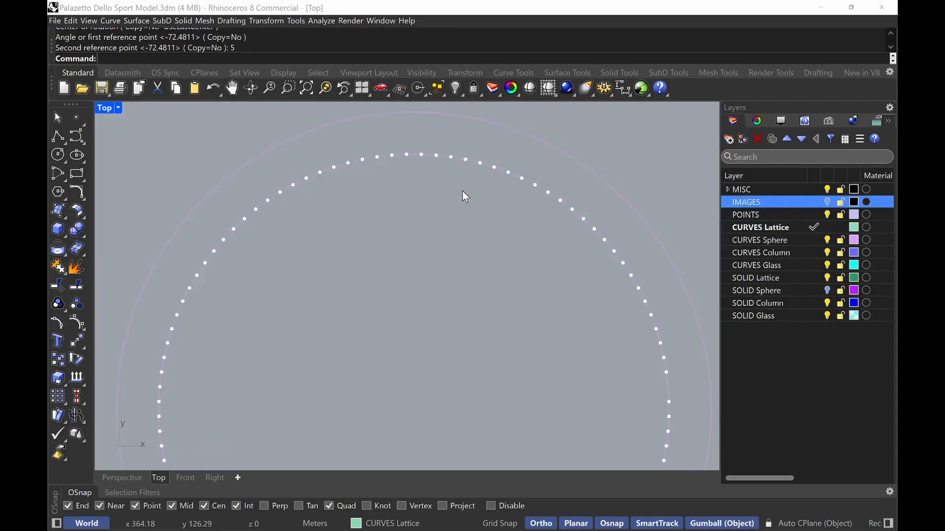
{"action": "type", "text": "Line"}
{"action": "key", "text": "Return"}
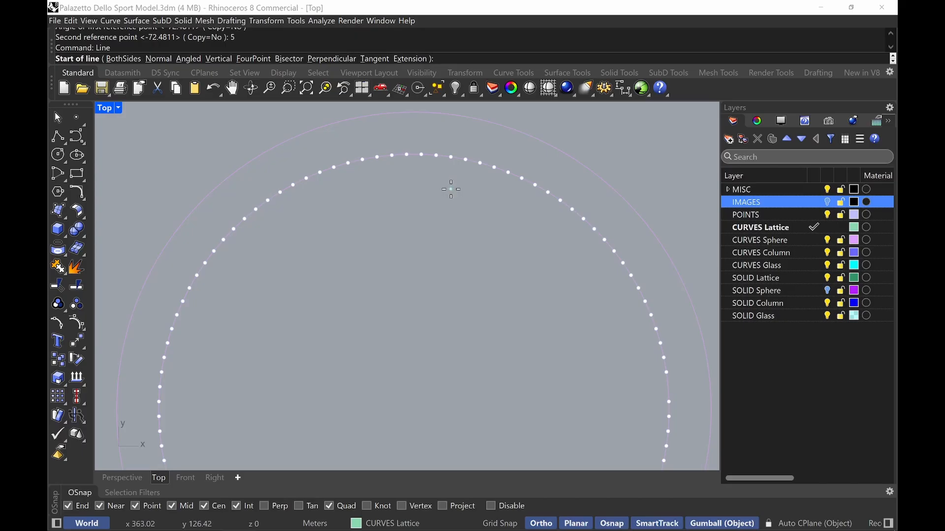
{"action": "left_click", "coordinate": [828, 203]}
{"action": "left_click", "coordinate": [829, 203]}
{"action": "left_click", "coordinate": [421, 155]}
{"action": "scroll", "coordinate": [443, 207], "scroll_direction": "down", "scroll_amount": 8}
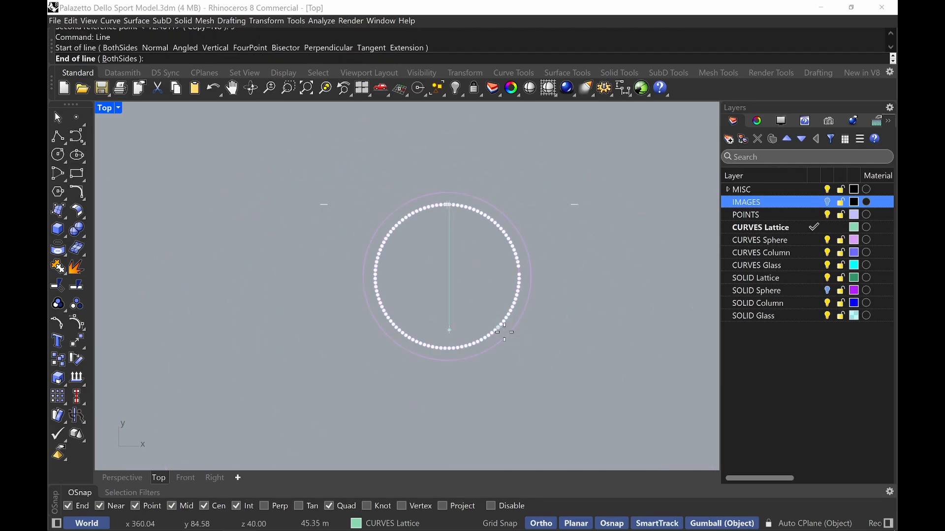
{"action": "left_click", "coordinate": [500, 338]}
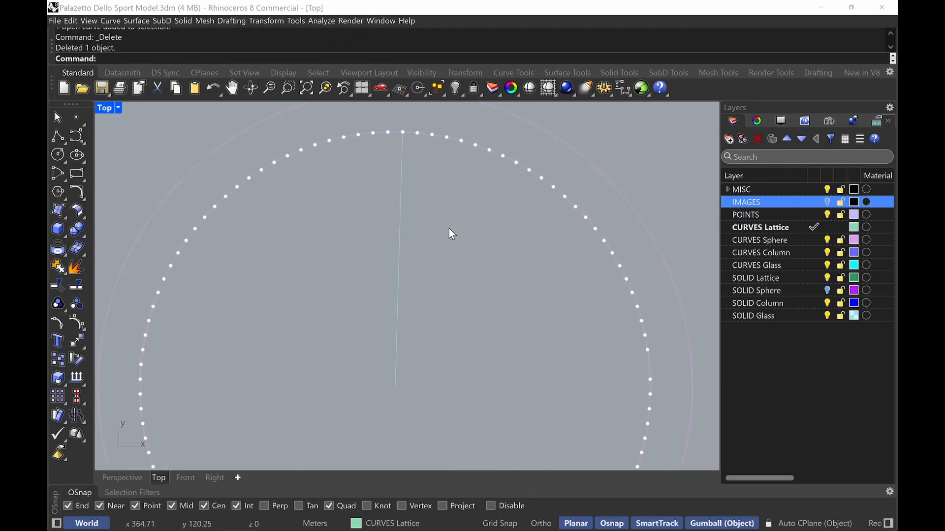
Draw an arc from the topmost point to the line's lower end with a 25.75 m radius
{"action": "key", "text": "Return"}
{"action": "type", "text": "s"}
{"action": "key", "text": "Return"}
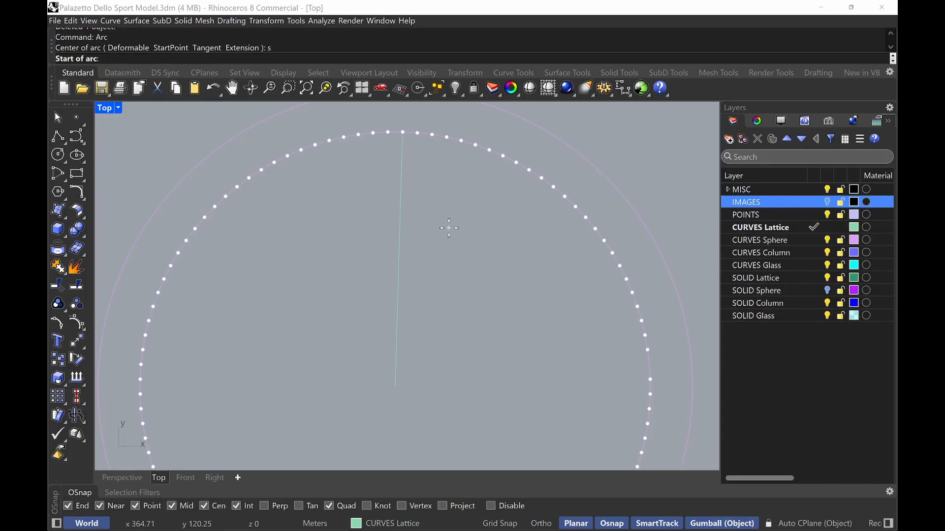
{"action": "left_click", "coordinate": [403, 132]}
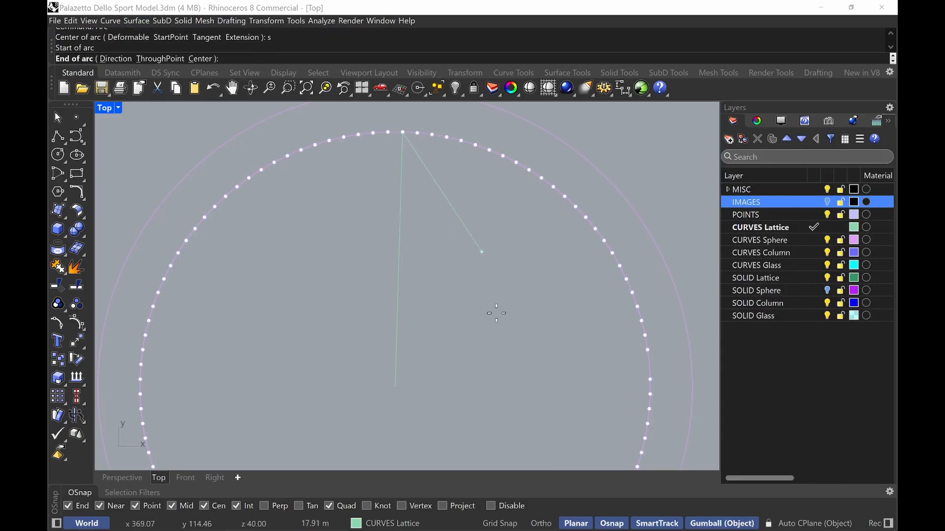
{"action": "left_click", "coordinate": [397, 388]}
{"action": "left_click", "coordinate": [158, 59]}
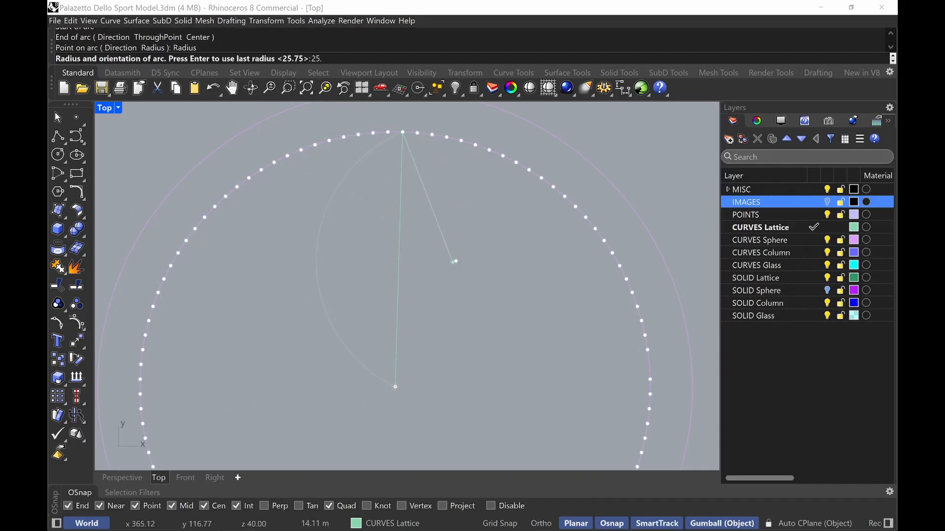
{"action": "key", "text": "Return"}
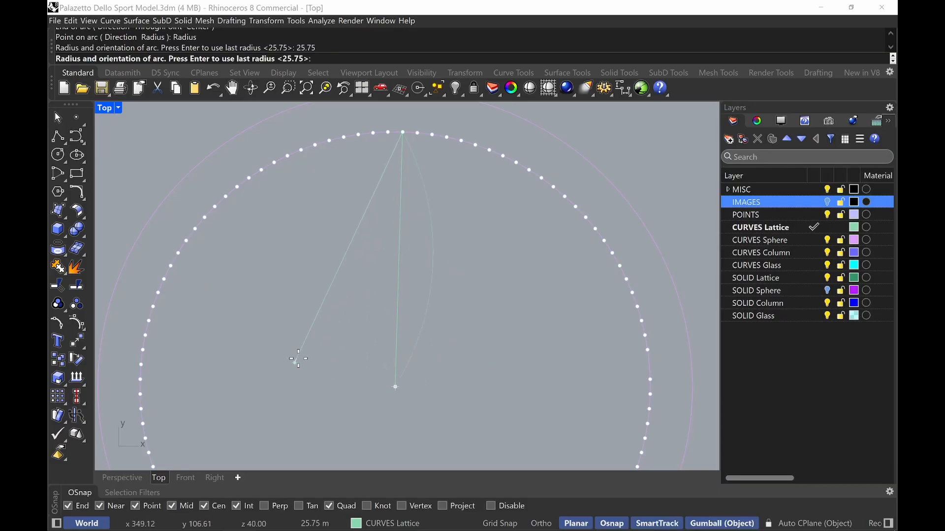
{"action": "left_click", "coordinate": [468, 374]}
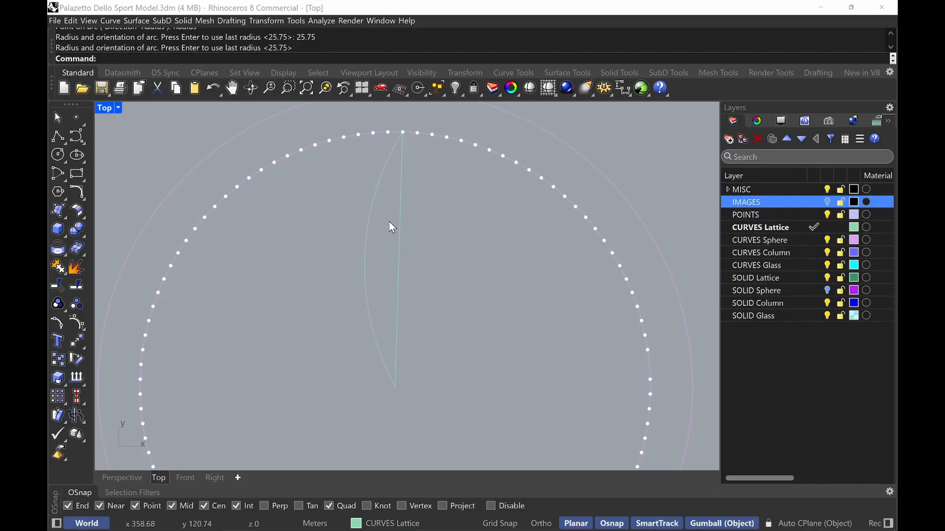
Show the reference image and compare the arc against the lattice rib pattern
{"action": "left_click", "coordinate": [828, 202]}
{"action": "left_click", "coordinate": [390, 156]}
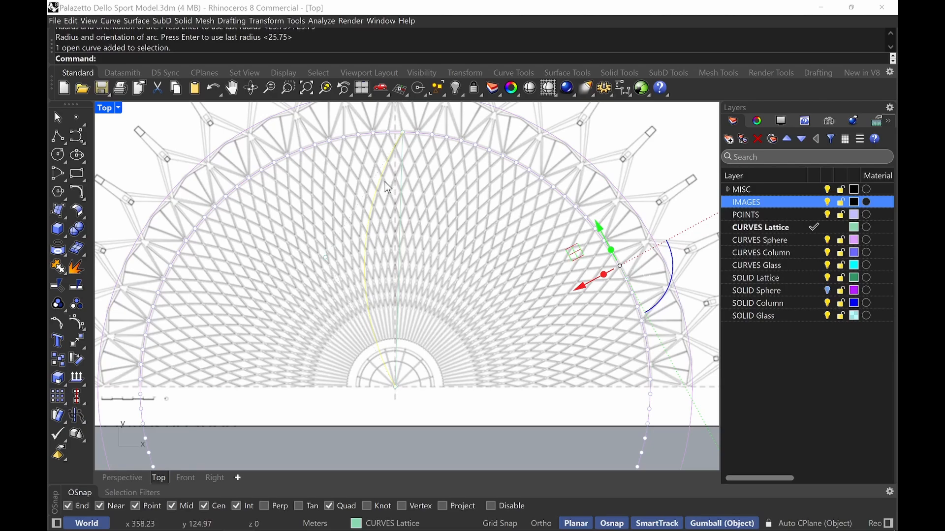
{"action": "scroll", "coordinate": [387, 173], "scroll_direction": "up", "scroll_amount": 6}
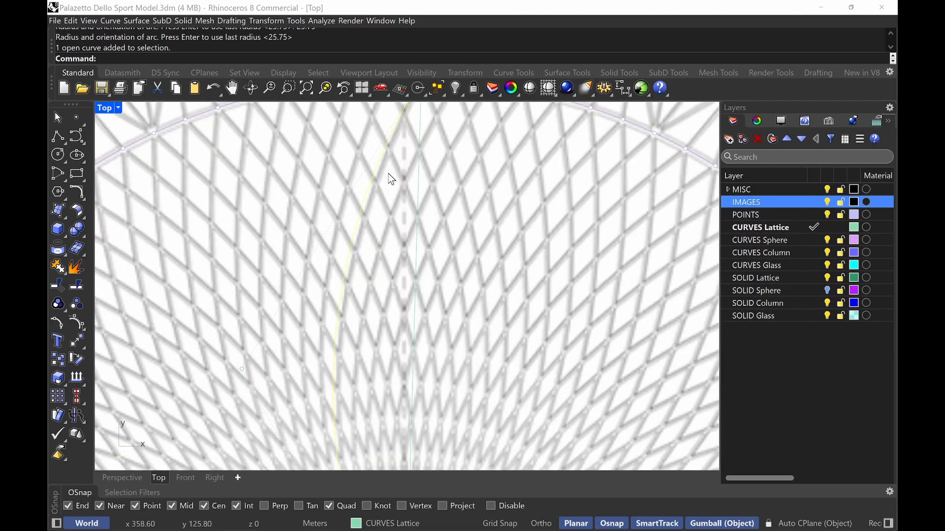
{"action": "scroll", "coordinate": [313, 396], "scroll_direction": "down", "scroll_amount": 6}
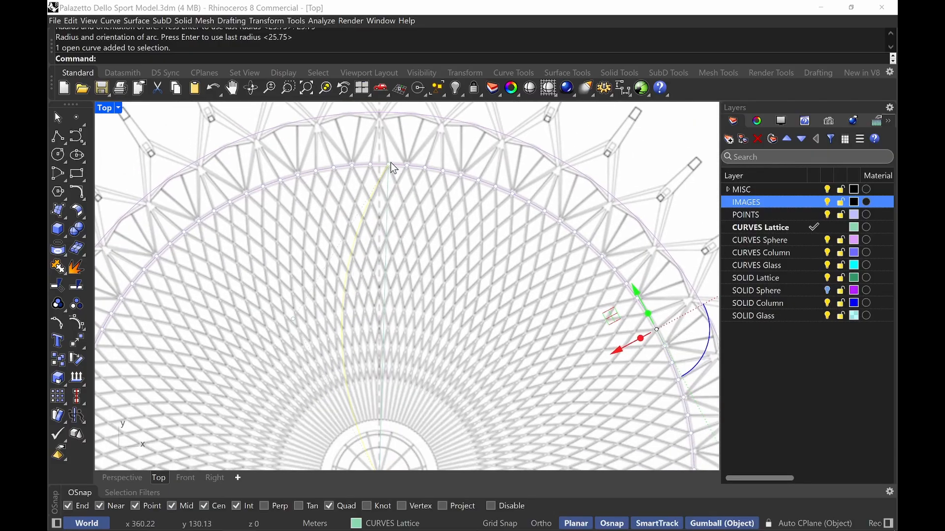
{"action": "key", "text": "Escape"}
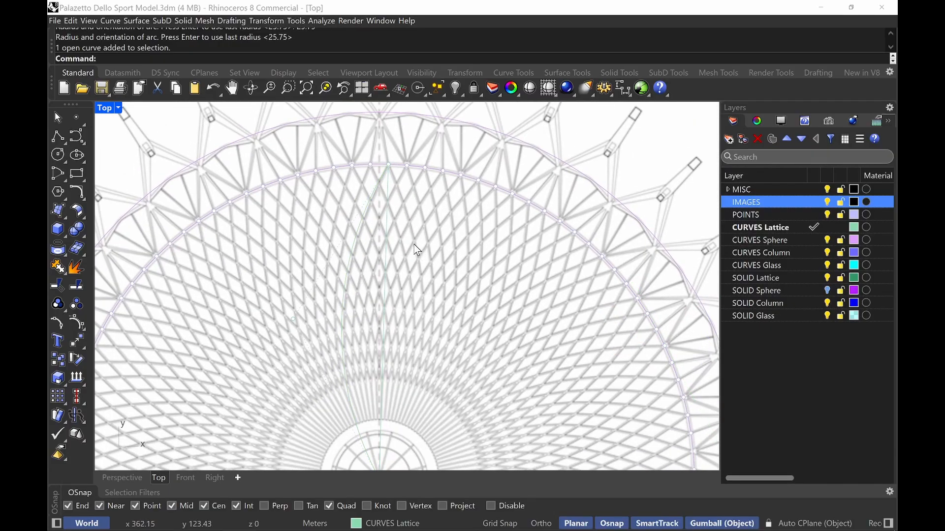
{"action": "scroll", "coordinate": [394, 279], "scroll_direction": "down", "scroll_amount": 1}
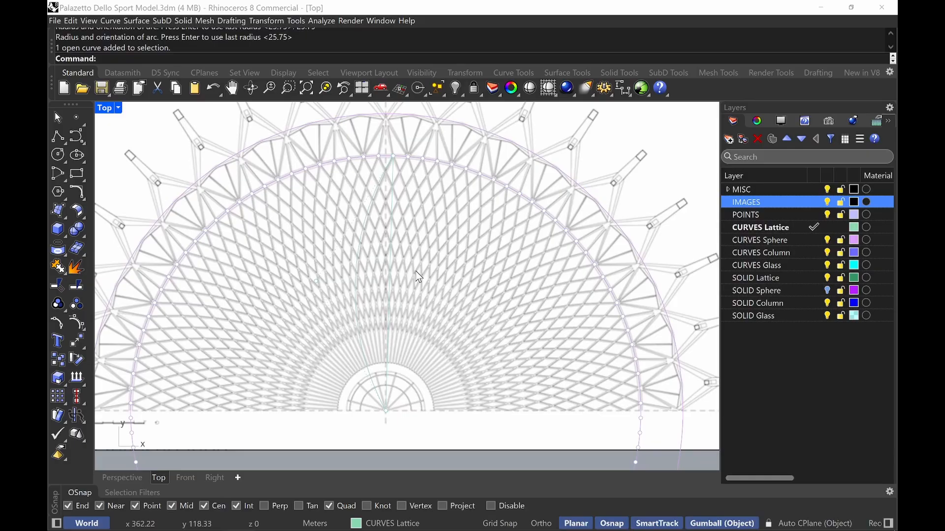
Mirror the arc about the line from the topmost point to the dome's centre, keeping a copy
{"action": "left_click", "coordinate": [365, 248]}
{"action": "type", "text": "Mirror"}
{"action": "key", "text": "Return"}
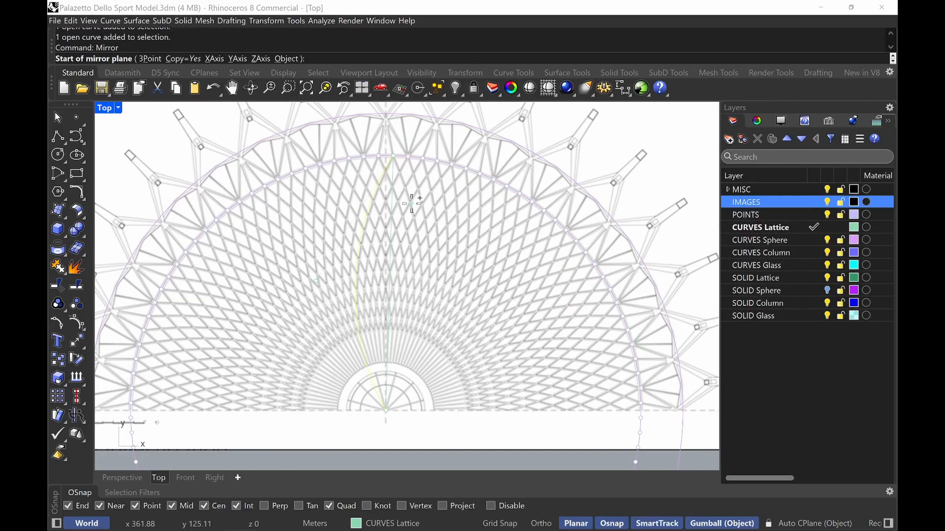
{"action": "left_click", "coordinate": [392, 156]}
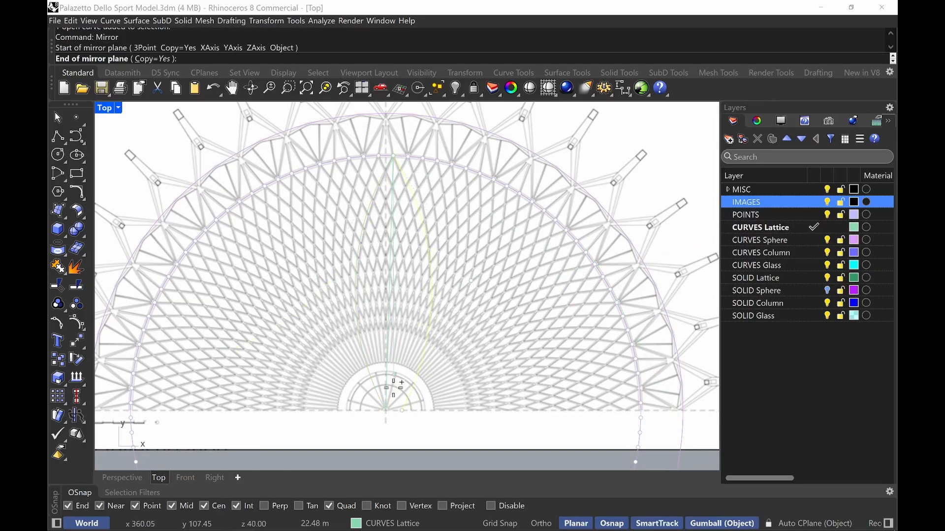
{"action": "left_click", "coordinate": [387, 412]}
{"action": "key", "text": "Escape"}
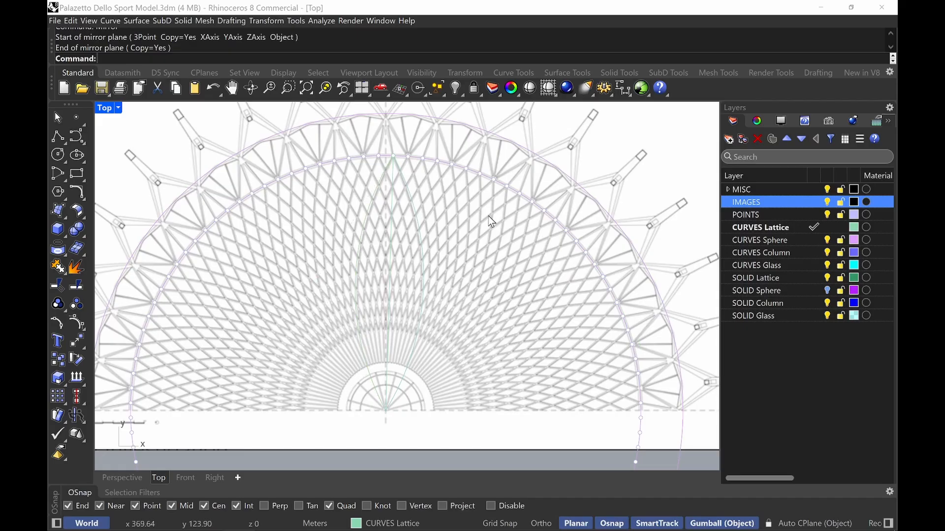
Hide the IMAGES layer and darken the CURVES Lattice layer colour by lowering its lightness
{"action": "left_click", "coordinate": [828, 203]}
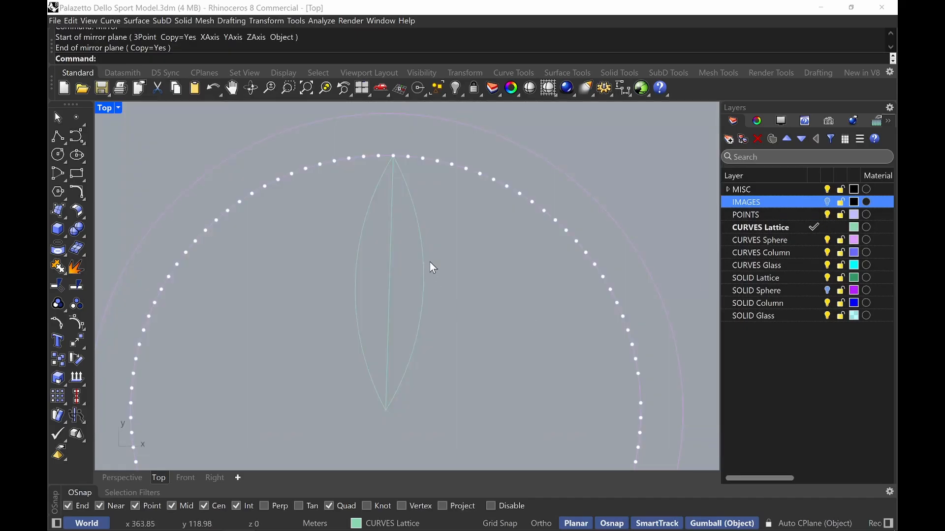
{"action": "left_click", "coordinate": [858, 227]}
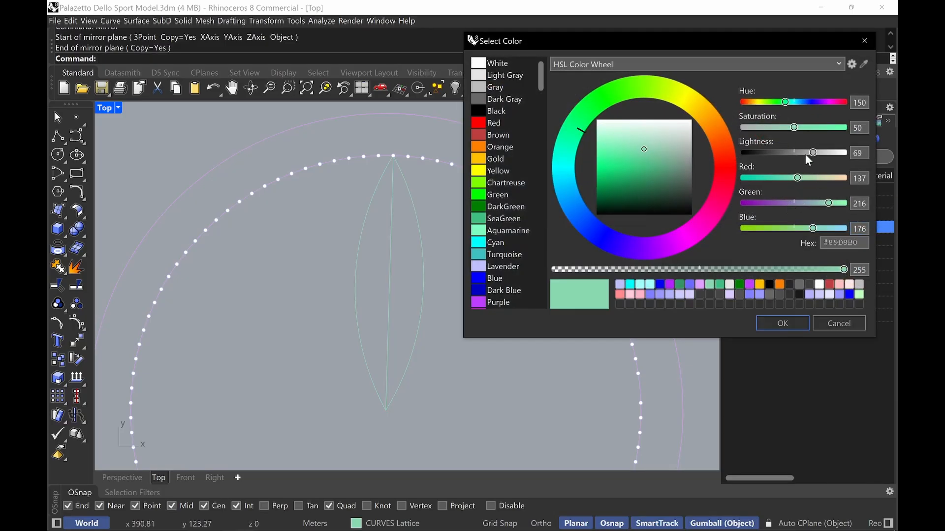
{"action": "left_click_drag", "start_coordinate": [814, 152], "coordinate": [764, 155]}
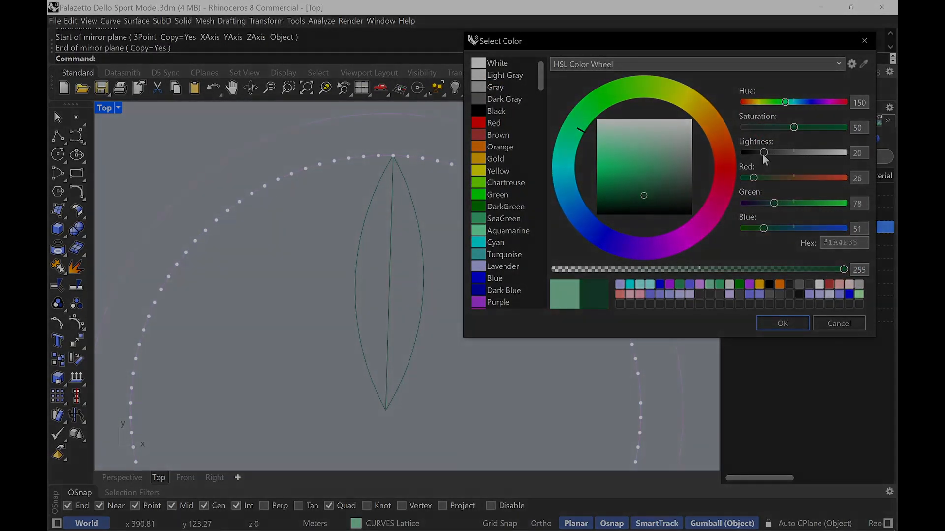
{"action": "left_click_drag", "start_coordinate": [764, 155], "coordinate": [778, 154]}
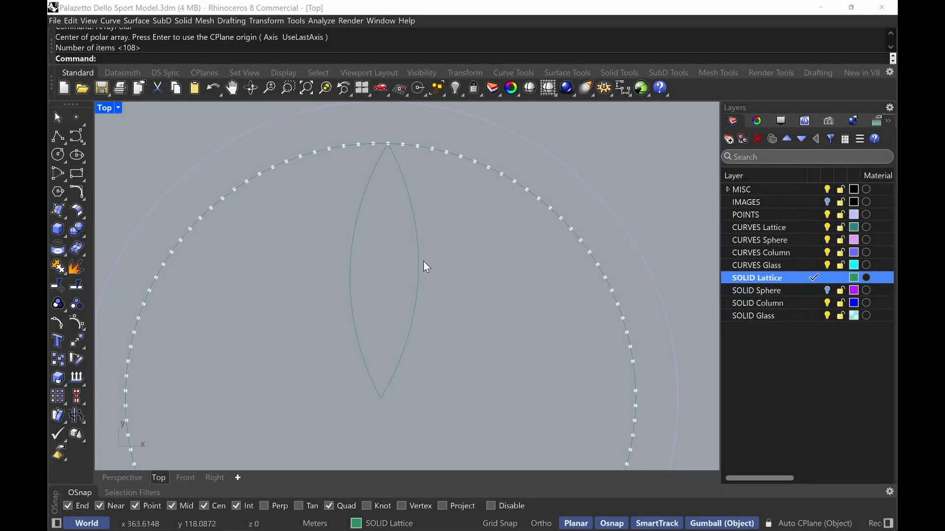
Join the two mirrored arcs into one closed lens-shaped curve
{"action": "left_click_drag", "start_coordinate": [466, 256], "coordinate": [305, 298]}
{"action": "key", "text": "ctrl+j"}
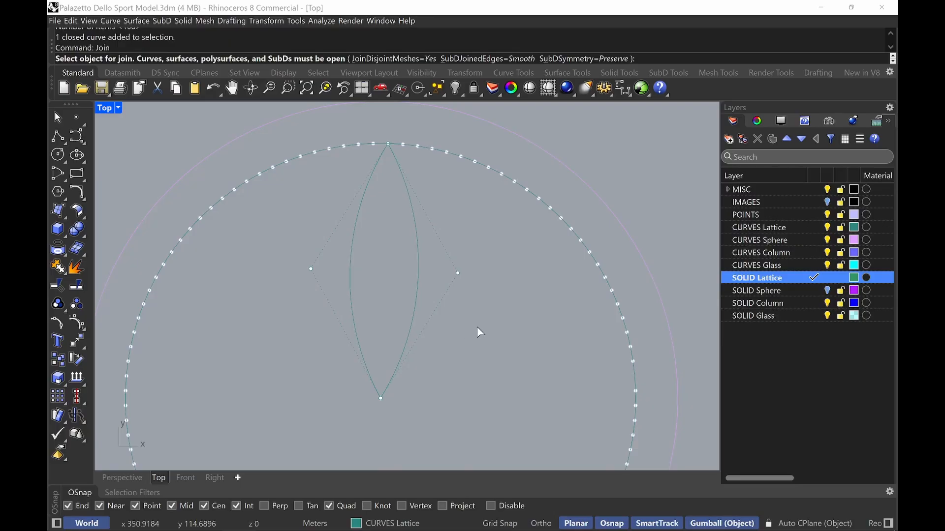
{"action": "key", "text": "Return"}
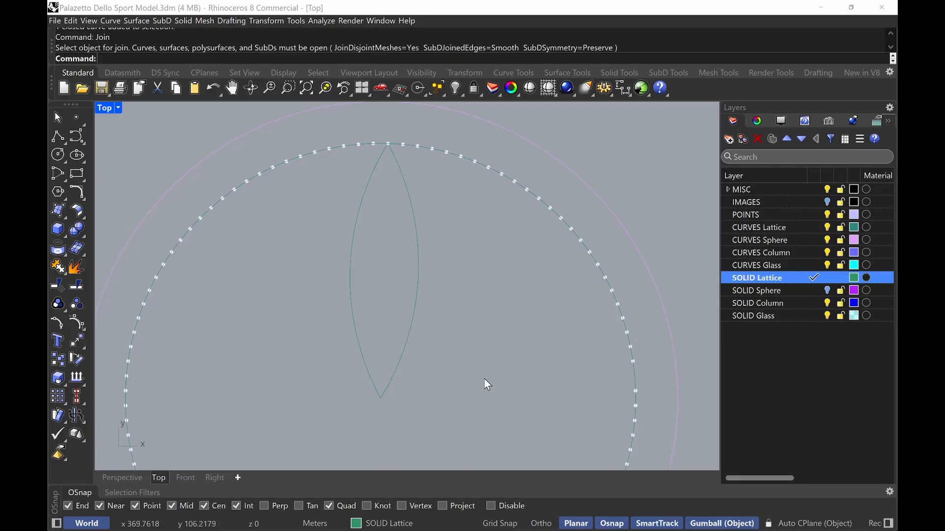
Polar-array the lens curve around the dome's centre with 108 items over 360 degrees
{"action": "type", "text": "ArrayPolar"}
{"action": "key", "text": "Return"}
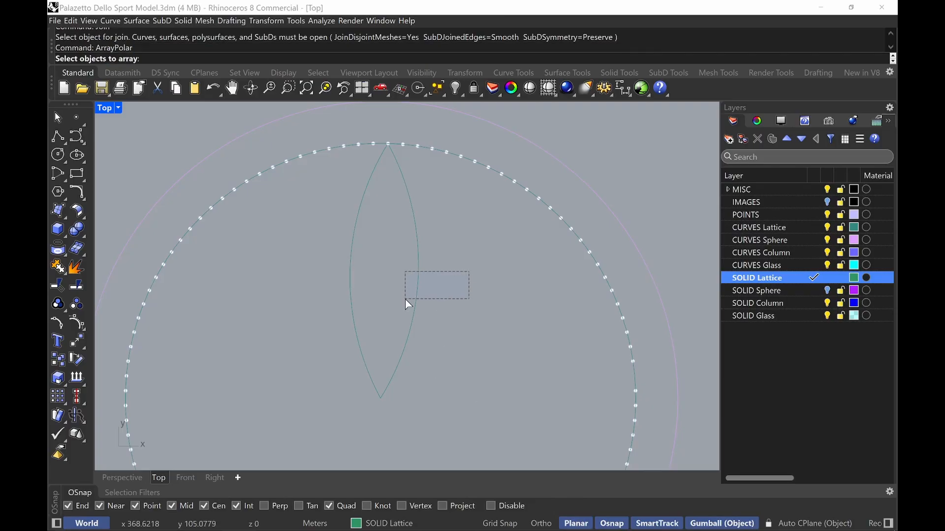
{"action": "left_click_drag", "start_coordinate": [406, 299], "coordinate": [406, 301]}
{"action": "key", "text": "Return"}
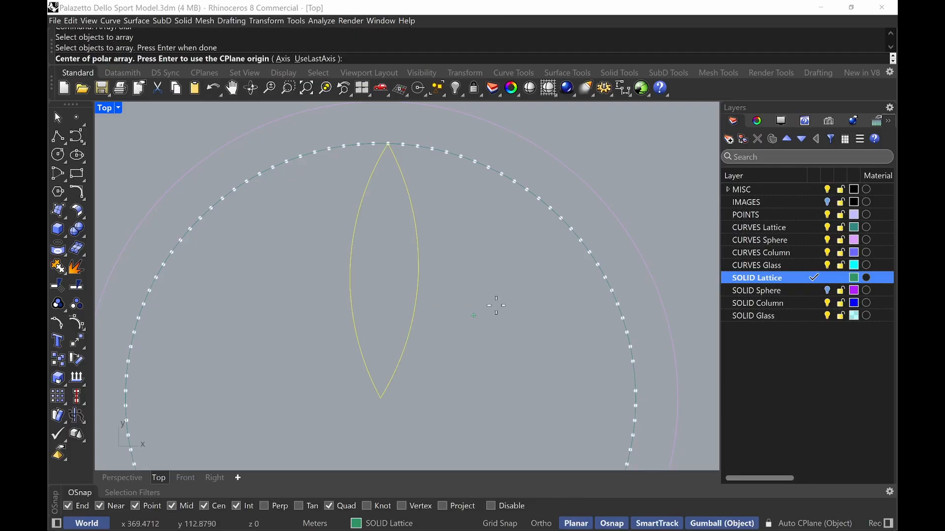
{"action": "left_click", "coordinate": [622, 231]}
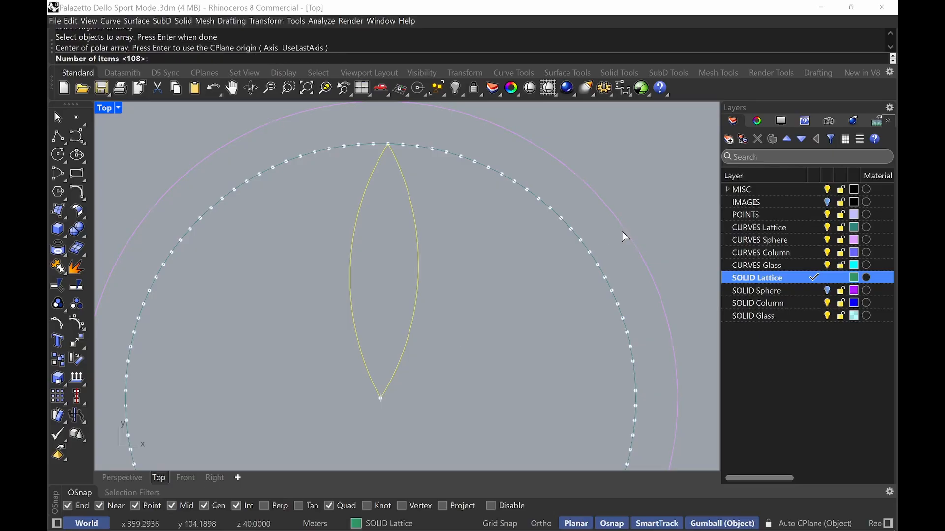
{"action": "key", "text": "Return"}
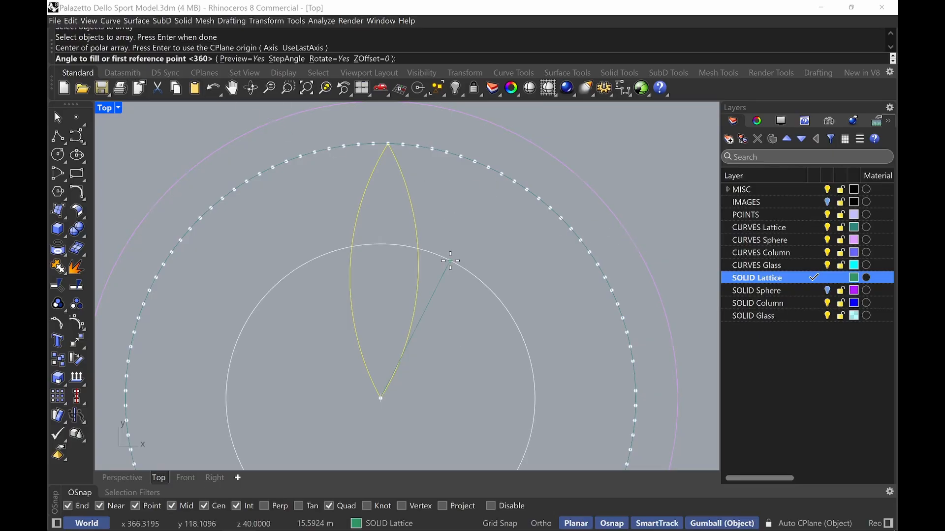
{"action": "key", "text": "Return"}
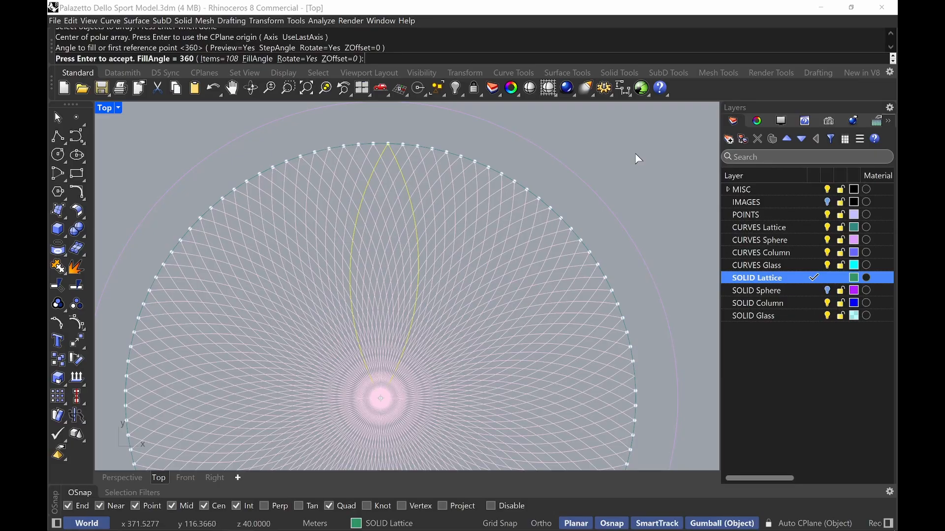
{"action": "key", "text": "Return"}
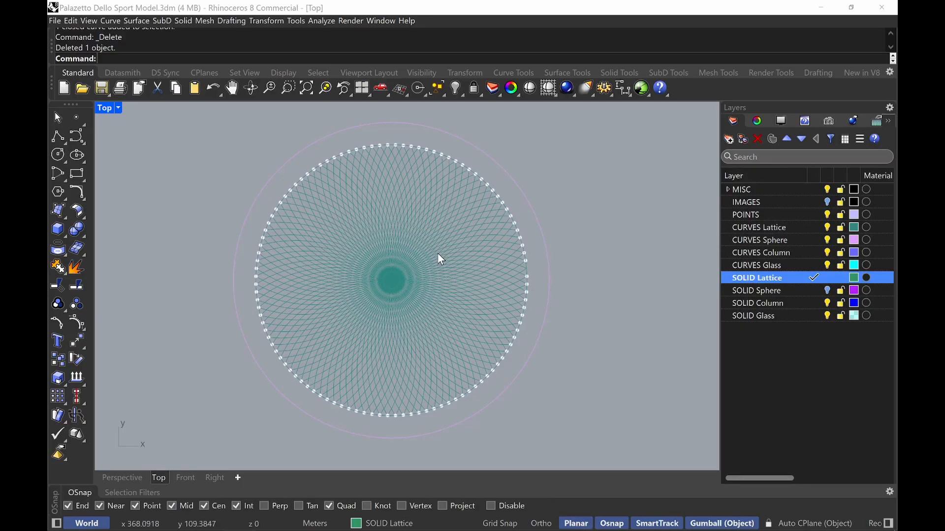
Compare the arrayed lattice against the reference photo of the dome's interior ribs
{"action": "mouse_move", "coordinate": [204, 522]}
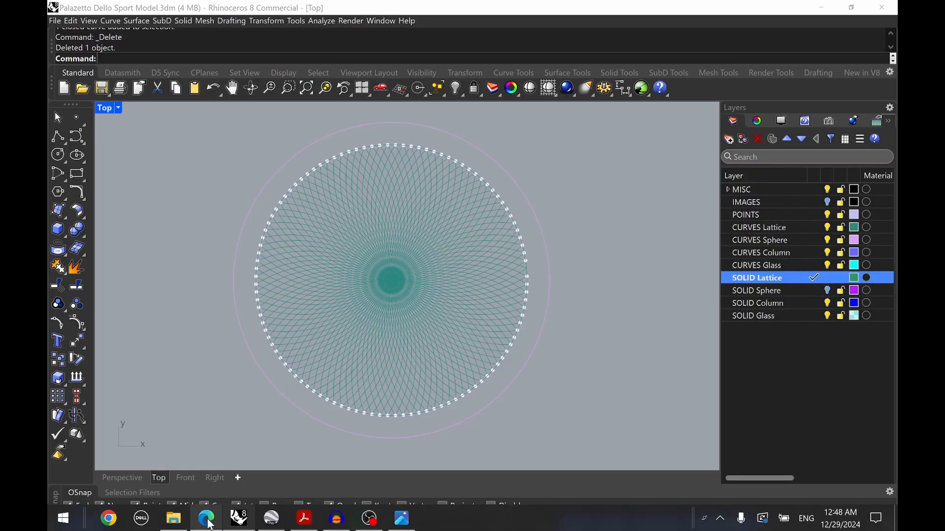
{"action": "left_click", "coordinate": [194, 443]}
{"action": "left_click_drag", "start_coordinate": [519, 158], "coordinate": [522, 200]}
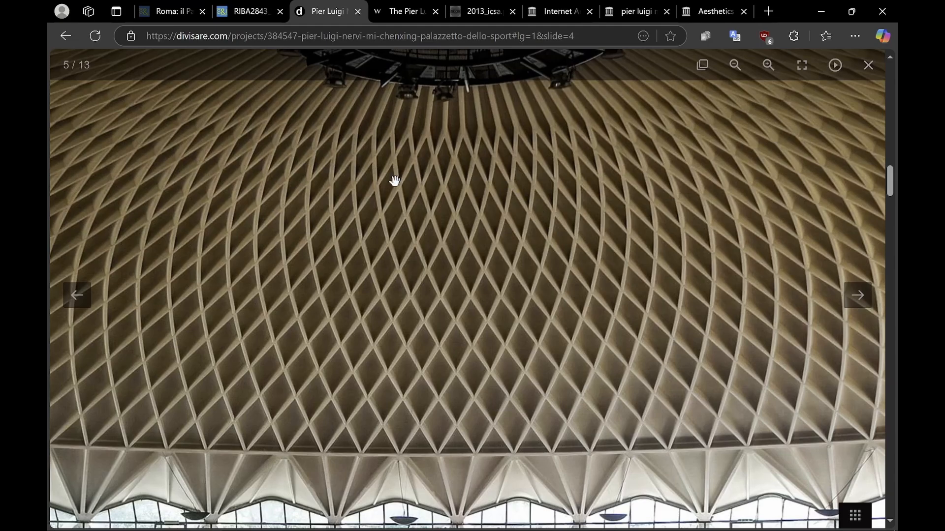
{"action": "left_click", "coordinate": [820, 14]}
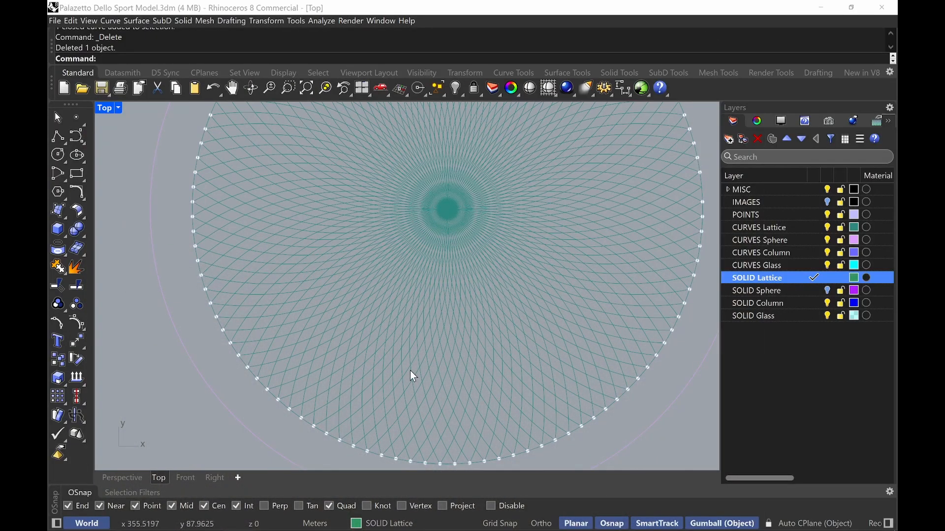
{"action": "scroll", "coordinate": [452, 454], "scroll_direction": "up", "scroll_amount": 4}
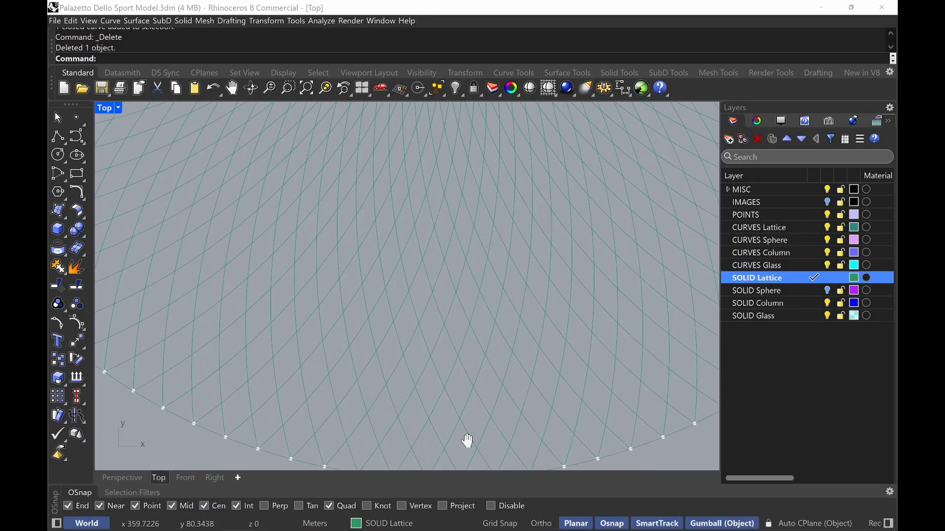
{"action": "right_click_drag", "start_coordinate": [468, 439], "coordinate": [492, 429]}
{"action": "right_click_drag", "start_coordinate": [488, 366], "coordinate": [514, 380]}
{"action": "scroll", "coordinate": [491, 408], "scroll_direction": "down", "scroll_amount": 2}
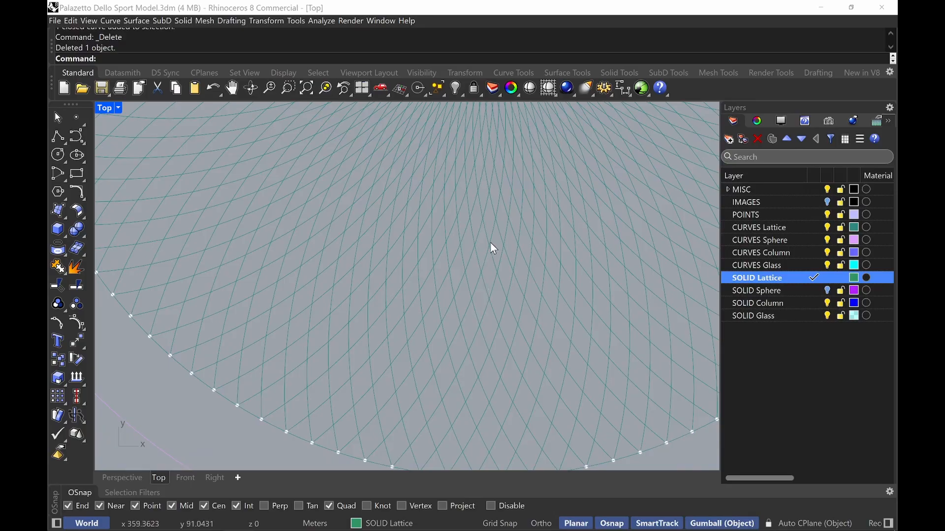
{"action": "right_click_drag", "start_coordinate": [488, 193], "coordinate": [476, 274]}
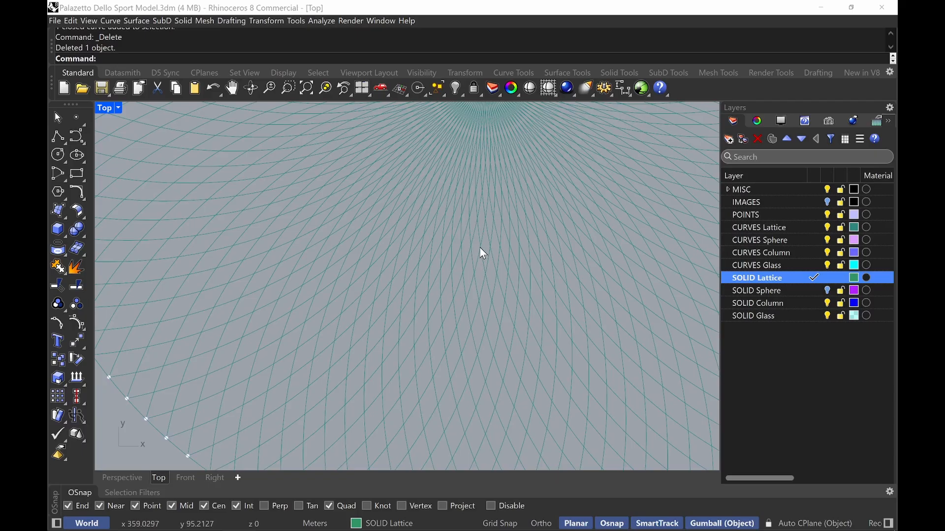
Place a point object at a centre snap inside the lattice
{"action": "type", "text": "Point"}
{"action": "key", "text": "Return"}
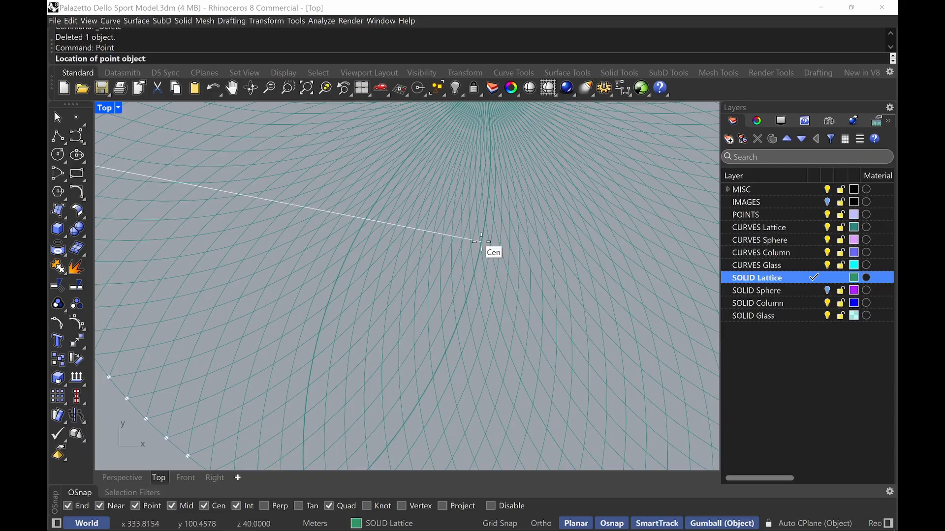
{"action": "left_click", "coordinate": [480, 250]}
Draw a circle centred on the lattice's centre with a 10 m radius
{"action": "scroll", "coordinate": [433, 266], "scroll_direction": "down", "scroll_amount": 4}
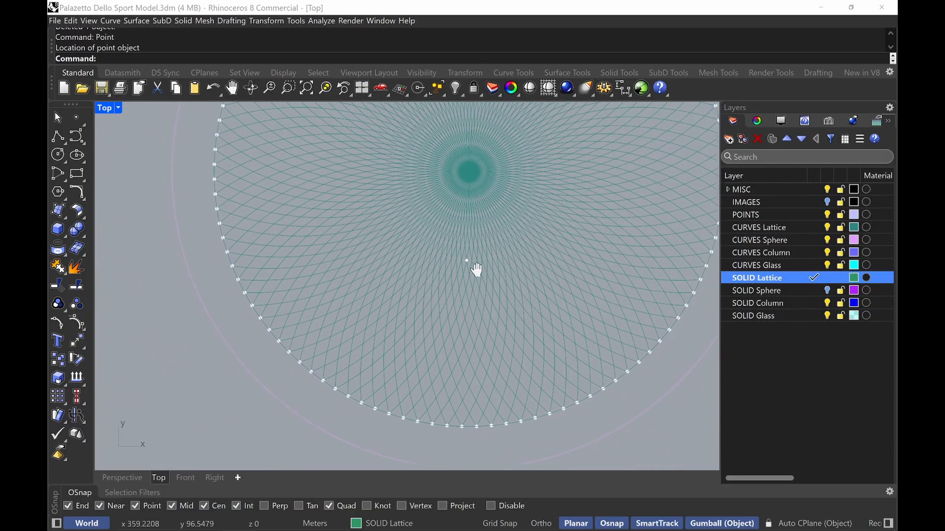
{"action": "right_click_drag", "start_coordinate": [477, 270], "coordinate": [480, 348]}
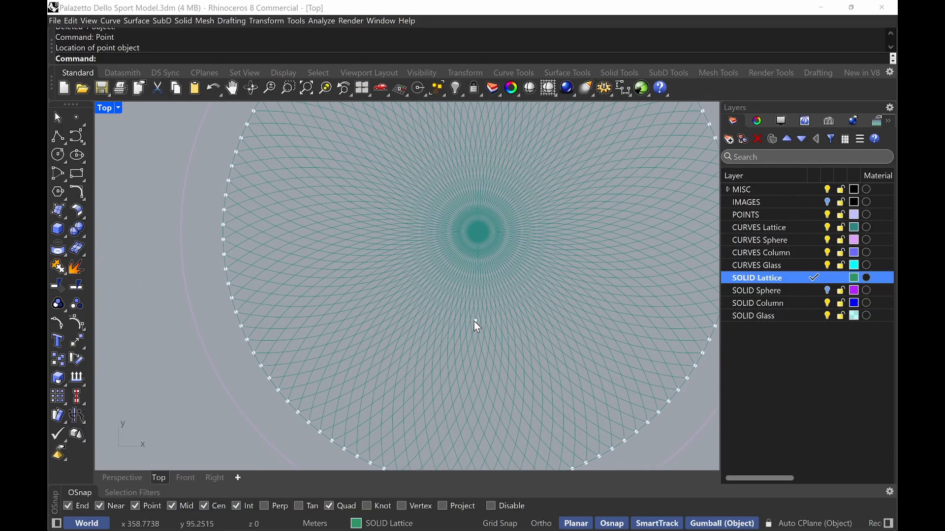
{"action": "right_click_drag", "start_coordinate": [520, 361], "coordinate": [477, 326]}
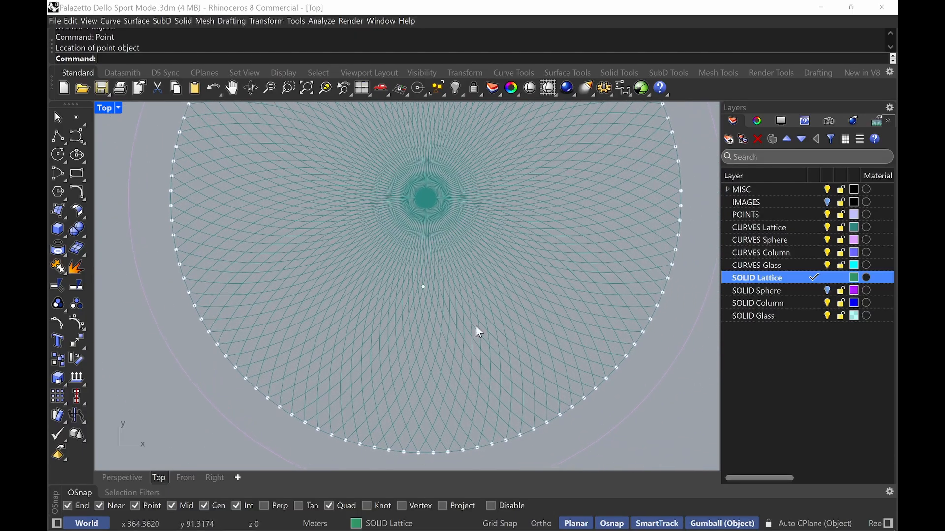
{"action": "right_click_drag", "start_coordinate": [482, 270], "coordinate": [477, 297]}
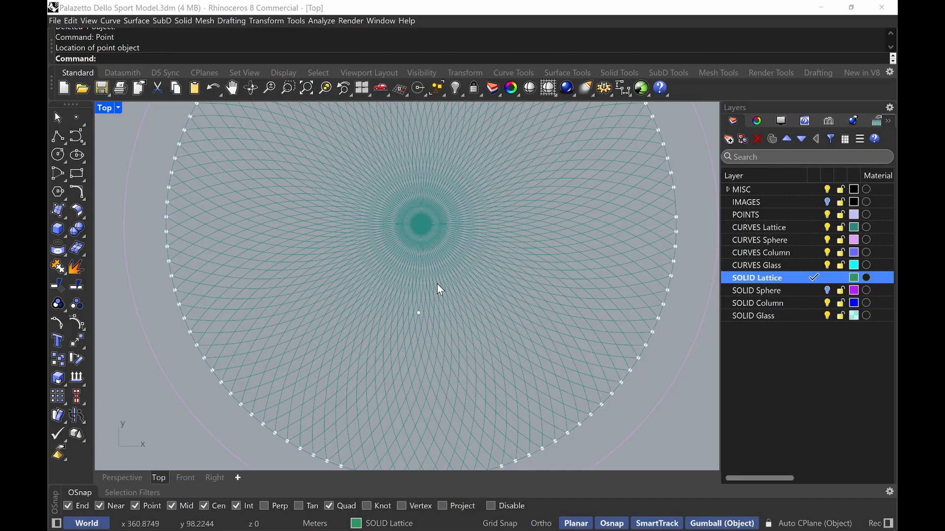
{"action": "type", "text": "circle"}
{"action": "key", "text": "Return"}
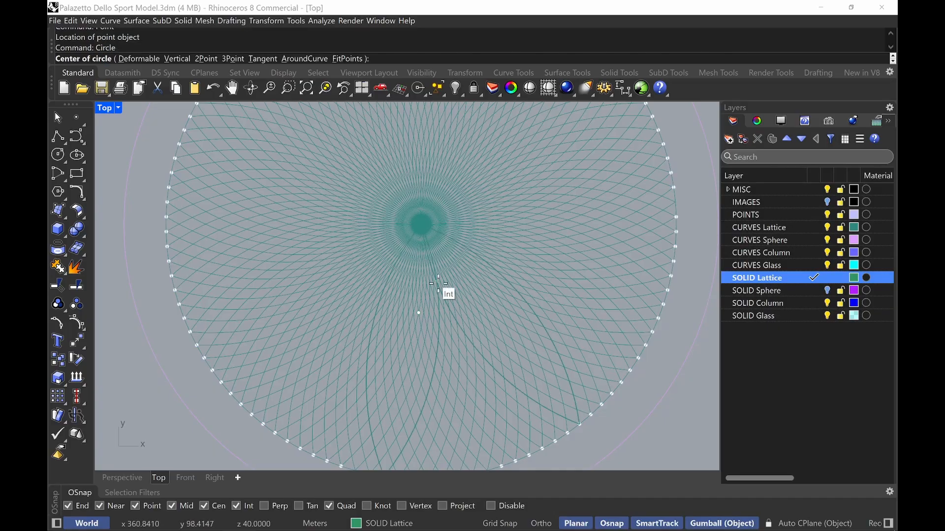
{"action": "left_click", "coordinate": [644, 417]}
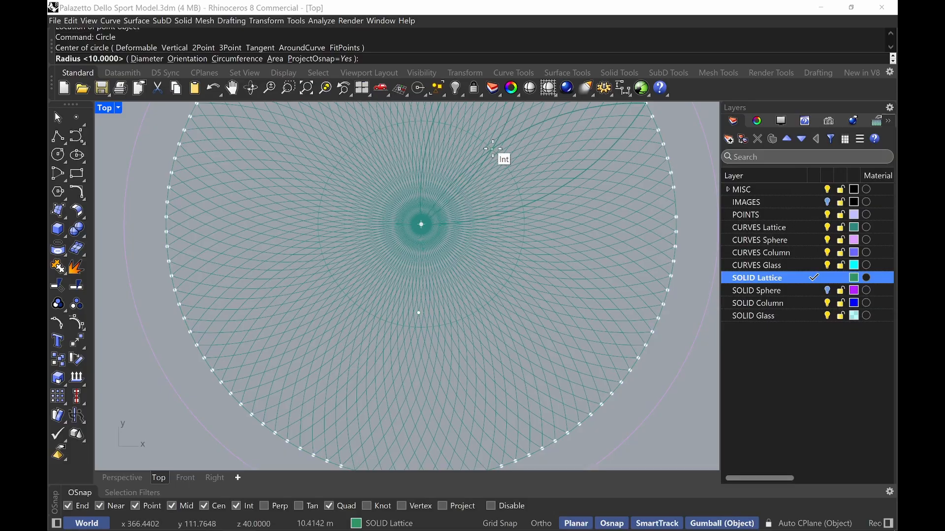
{"action": "type", "text": "R"}
{"action": "key", "text": "Return"}
{"action": "type", "text": "10M"}
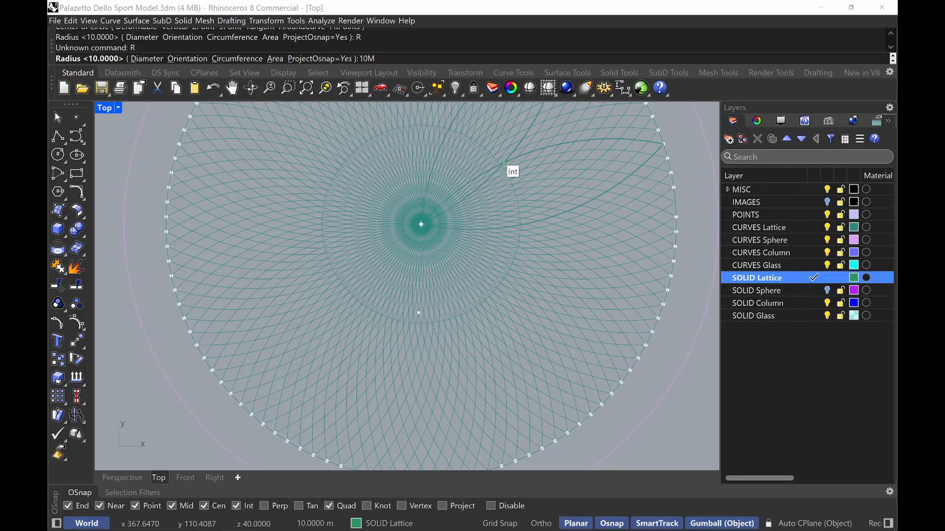
{"action": "key", "text": "Return"}
{"action": "scroll", "coordinate": [418, 321], "scroll_direction": "up", "scroll_amount": 5}
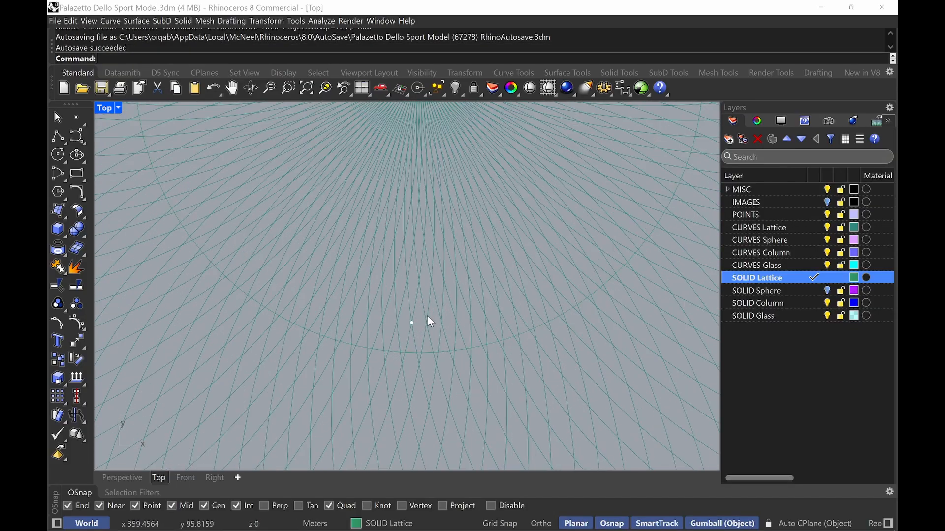
{"action": "scroll", "coordinate": [402, 402], "scroll_direction": "up", "scroll_amount": 4}
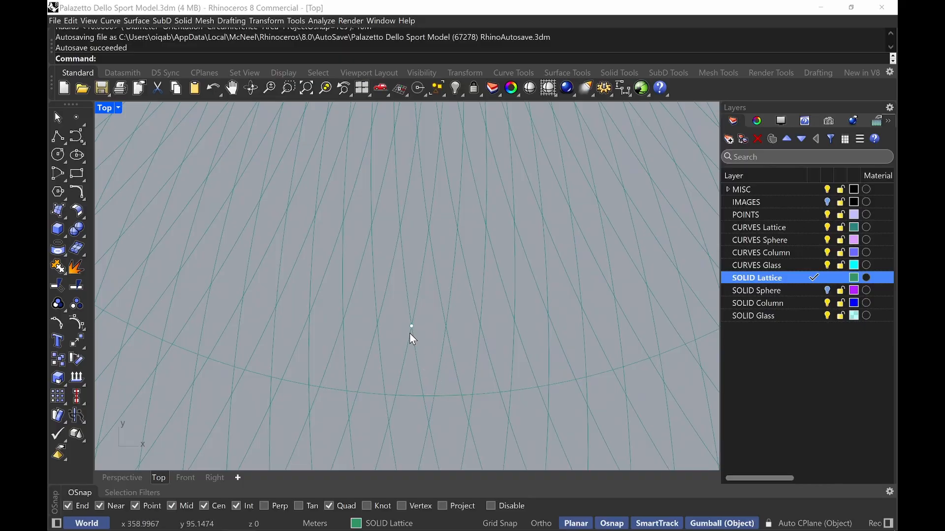
{"action": "scroll", "coordinate": [421, 336], "scroll_direction": "down", "scroll_amount": 6}
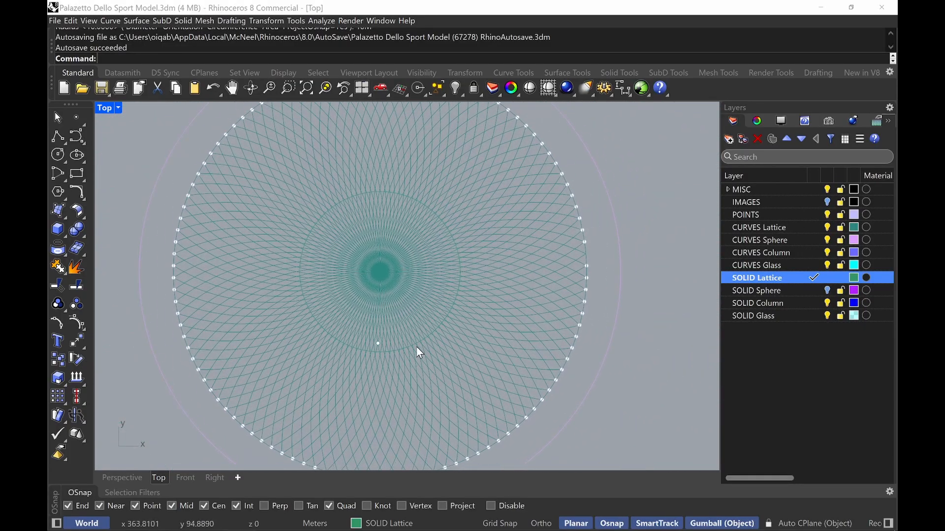
{"action": "type", "text": "Circle"}
{"action": "key", "text": "Return"}
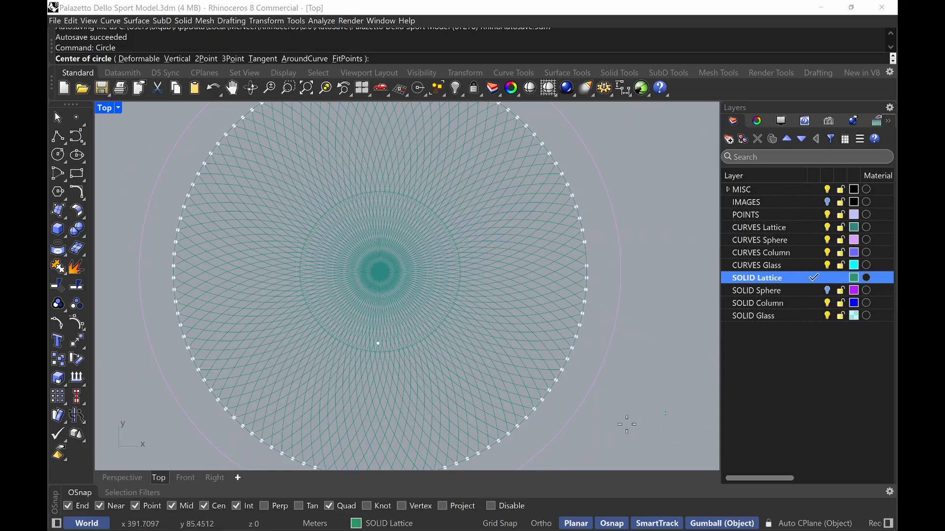
{"action": "left_click", "coordinate": [381, 271]}
{"action": "scroll", "coordinate": [370, 286], "scroll_direction": "up", "scroll_amount": 3}
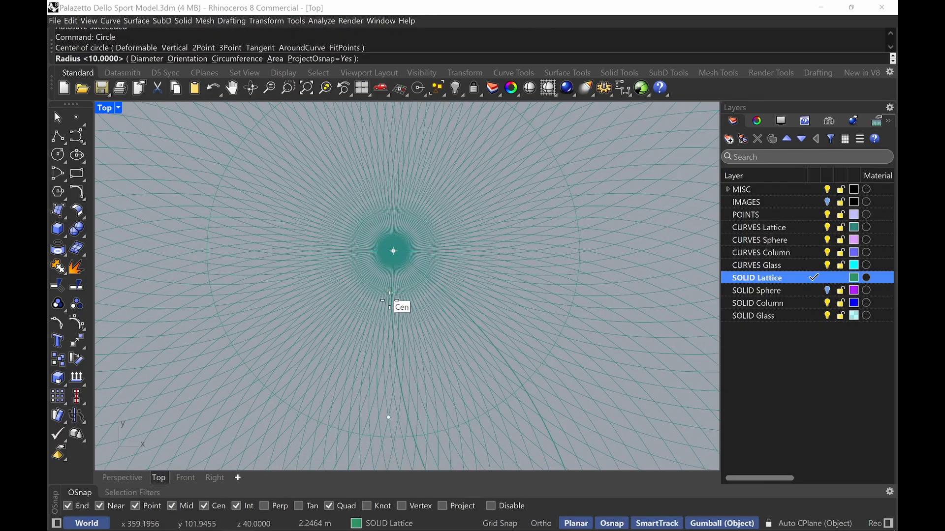
{"action": "scroll", "coordinate": [347, 427], "scroll_direction": "up", "scroll_amount": 5}
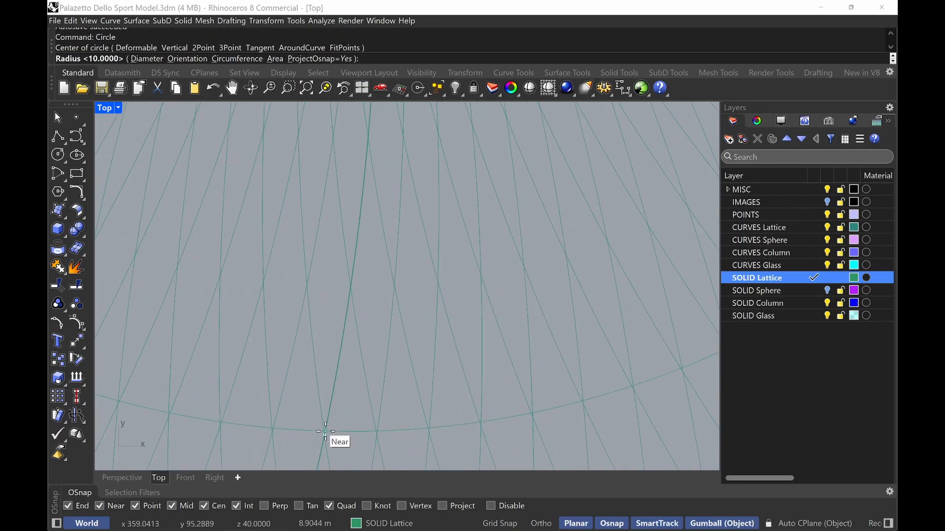
{"action": "left_click", "coordinate": [327, 431]}
{"action": "scroll", "coordinate": [346, 411], "scroll_direction": "down", "scroll_amount": 8}
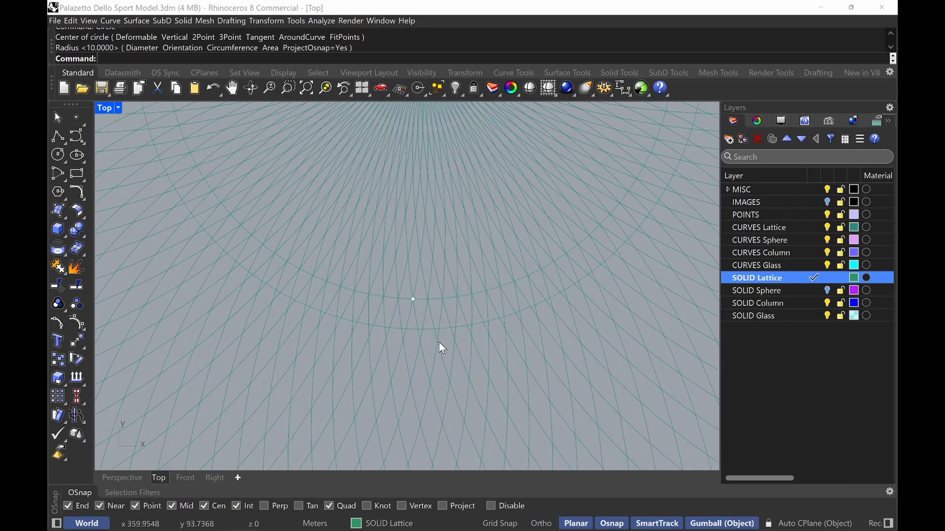
{"action": "left_click", "coordinate": [447, 329]}
{"action": "key", "text": "Delete"}
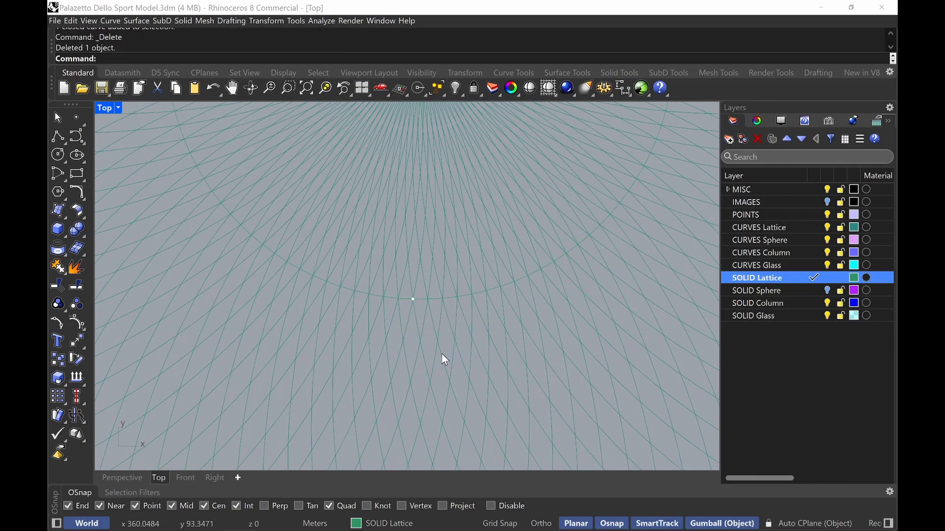
Inspect the lattice curves around the centre and the dome's lower edge
{"action": "right_click_drag", "start_coordinate": [442, 353], "coordinate": [464, 294]}
{"action": "scroll", "coordinate": [466, 299], "scroll_direction": "down", "scroll_amount": 4}
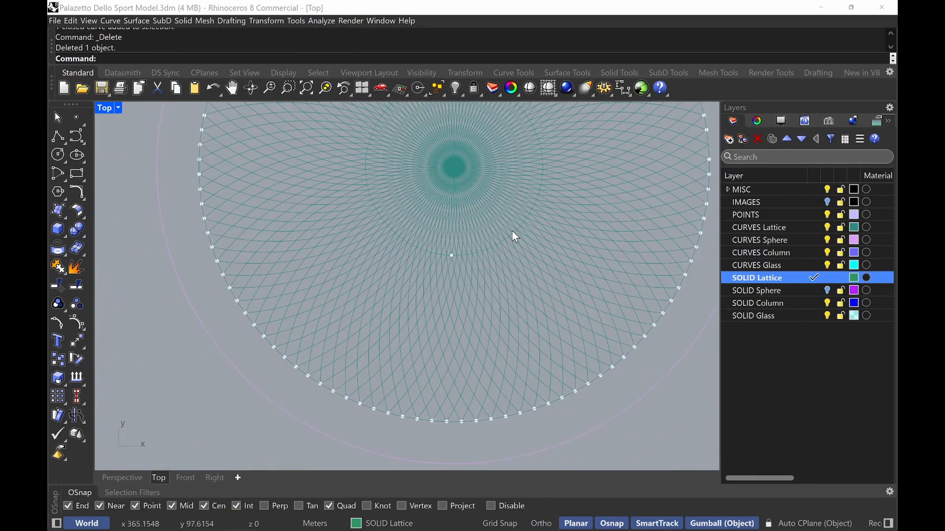
{"action": "scroll", "coordinate": [457, 266], "scroll_direction": "up", "scroll_amount": 4}
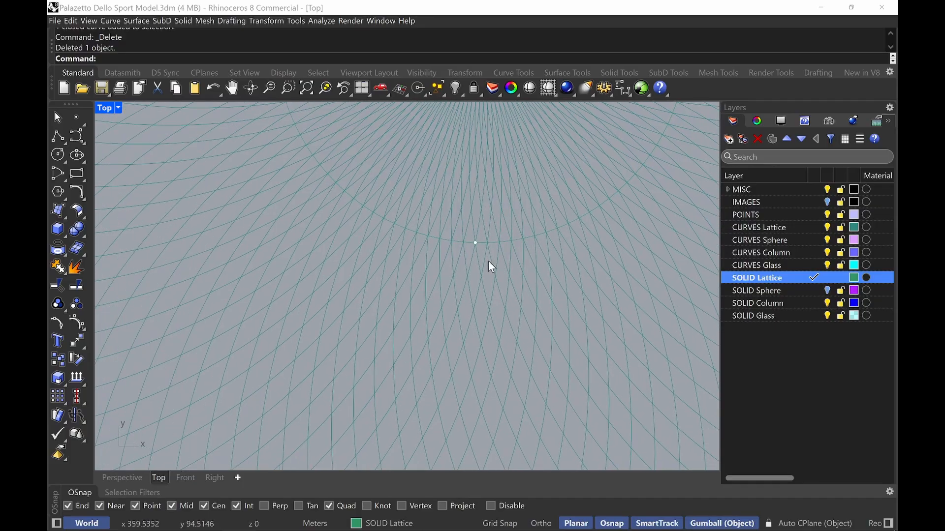
{"action": "right_click_drag", "start_coordinate": [596, 213], "coordinate": [579, 277]}
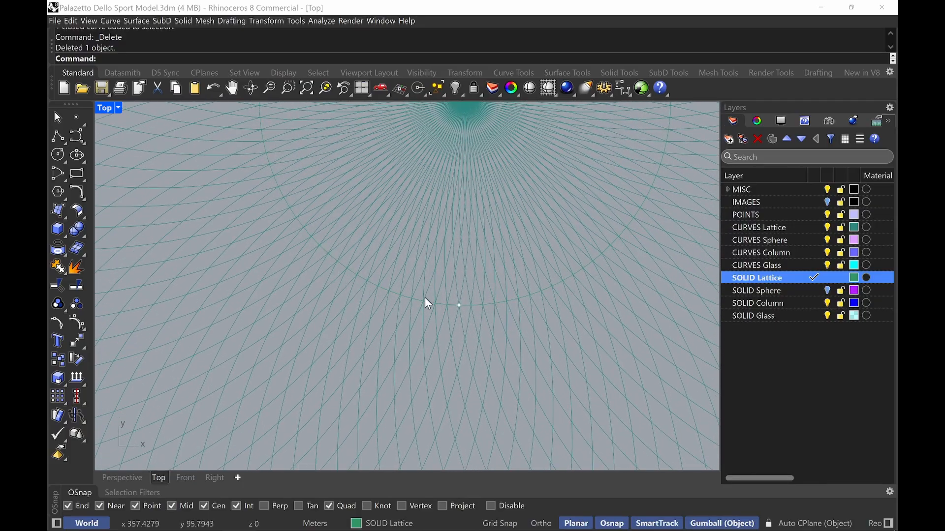
{"action": "scroll", "coordinate": [482, 329], "scroll_direction": "up", "scroll_amount": 2}
{"action": "scroll", "coordinate": [483, 320], "scroll_direction": "up", "scroll_amount": 1}
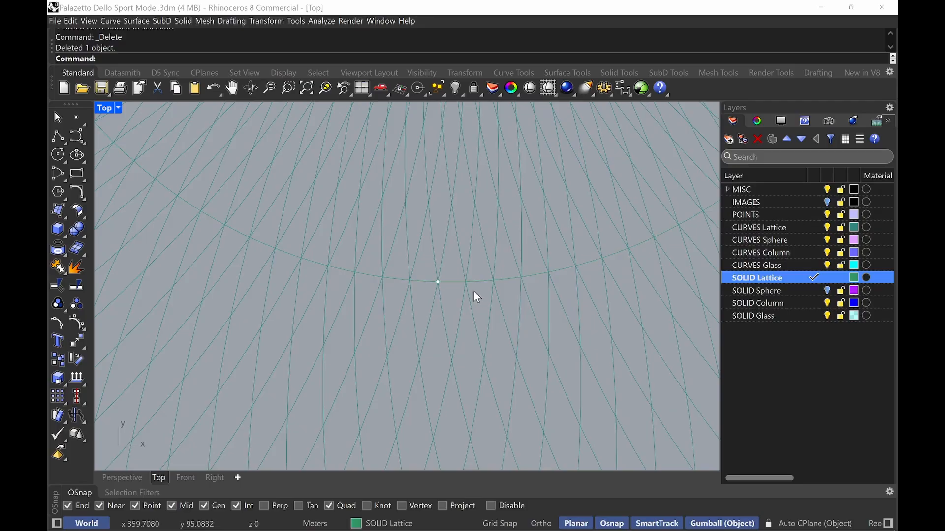
{"action": "scroll", "coordinate": [474, 290], "scroll_direction": "down", "scroll_amount": 5}
{"action": "scroll", "coordinate": [483, 361], "scroll_direction": "up", "scroll_amount": 5}
Select the original lens curve and lock it
{"action": "left_click", "coordinate": [497, 424]}
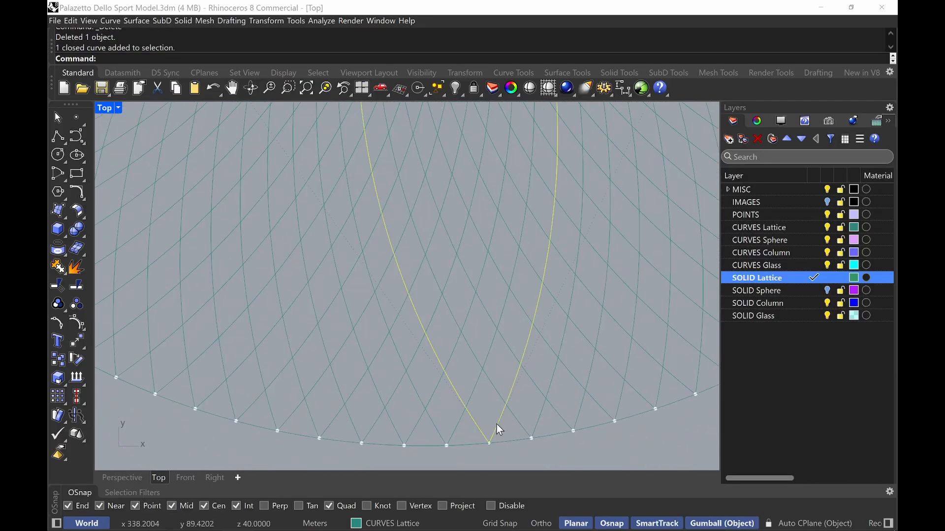
{"action": "scroll", "coordinate": [482, 350], "scroll_direction": "down", "scroll_amount": 4}
{"action": "scroll", "coordinate": [490, 319], "scroll_direction": "down", "scroll_amount": 3}
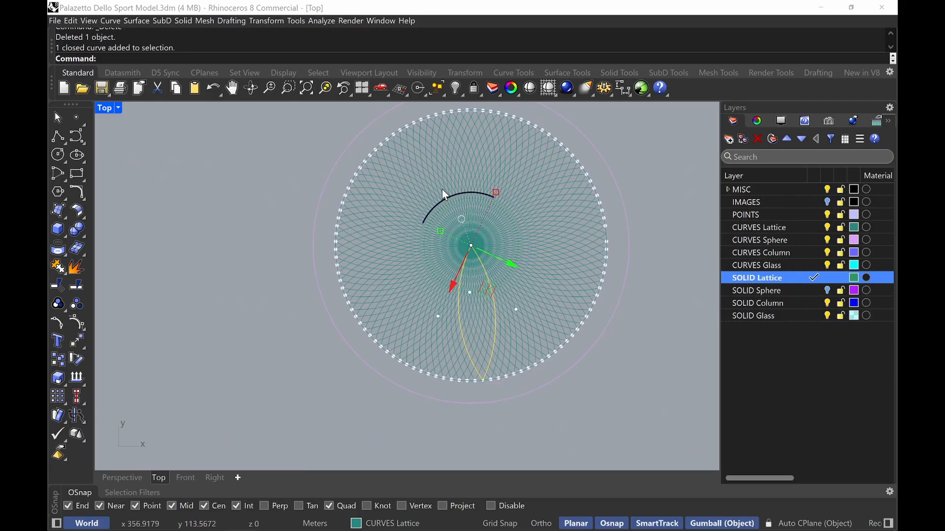
{"action": "scroll", "coordinate": [494, 273], "scroll_direction": "up", "scroll_amount": 4}
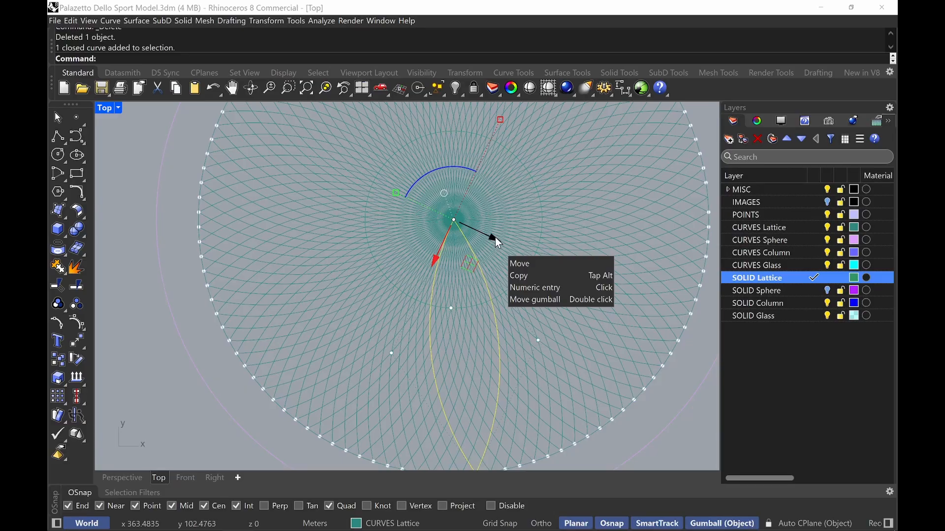
{"action": "right_click_drag", "start_coordinate": [506, 380], "coordinate": [500, 333]}
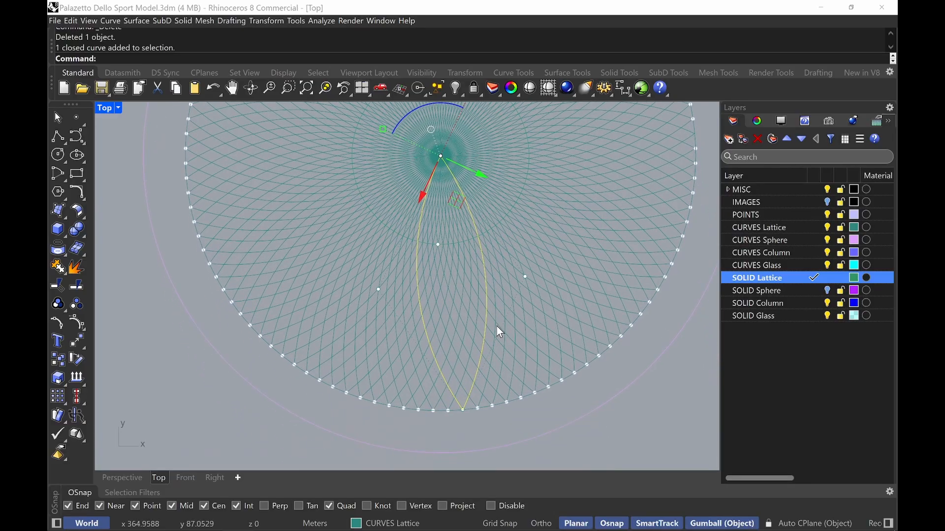
{"action": "key", "text": "Escape"}
{"action": "scroll", "coordinate": [517, 376], "scroll_direction": "up", "scroll_amount": 5}
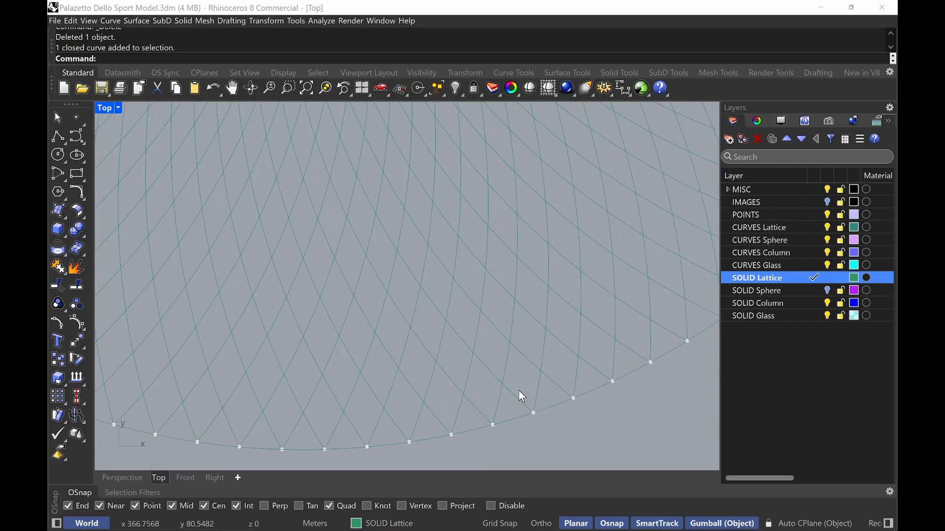
{"action": "left_click", "coordinate": [340, 454]}
{"action": "scroll", "coordinate": [358, 403], "scroll_direction": "down", "scroll_amount": 5}
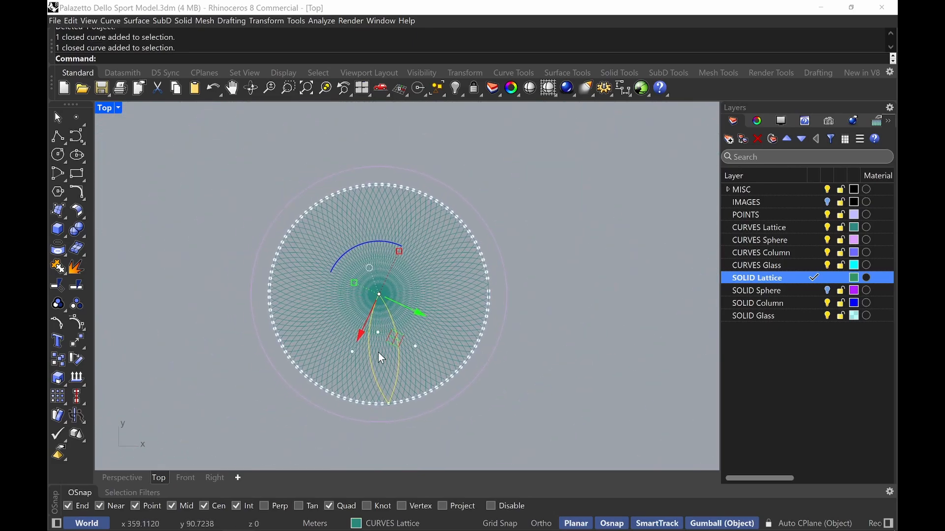
{"action": "type", "text": "Lock"}
{"action": "key", "text": "Return"}
Delete the arrayed lens curves one at a time near the dome's lower right
{"action": "scroll", "coordinate": [430, 377], "scroll_direction": "up", "scroll_amount": 3}
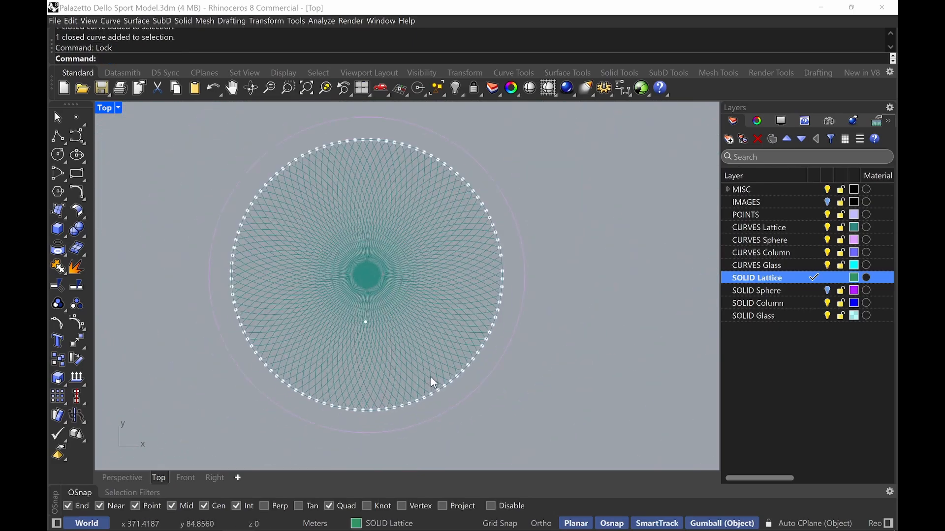
{"action": "left_click", "coordinate": [423, 361]}
{"action": "key", "text": "Delete"}
{"action": "left_click", "coordinate": [422, 349]}
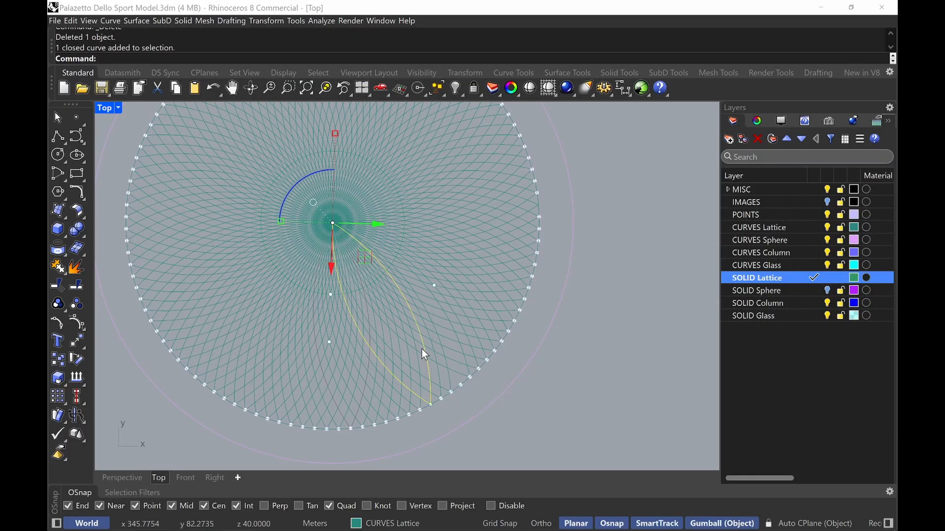
{"action": "key", "text": "Delete"}
{"action": "left_click", "coordinate": [410, 342]}
{"action": "key", "text": "Delete"}
{"action": "left_click", "coordinate": [411, 341]}
{"action": "key", "text": "Delete"}
Delete the remaining arrayed lens curves in groups, leaving only the locked original lens
{"action": "key", "text": "Delete"}
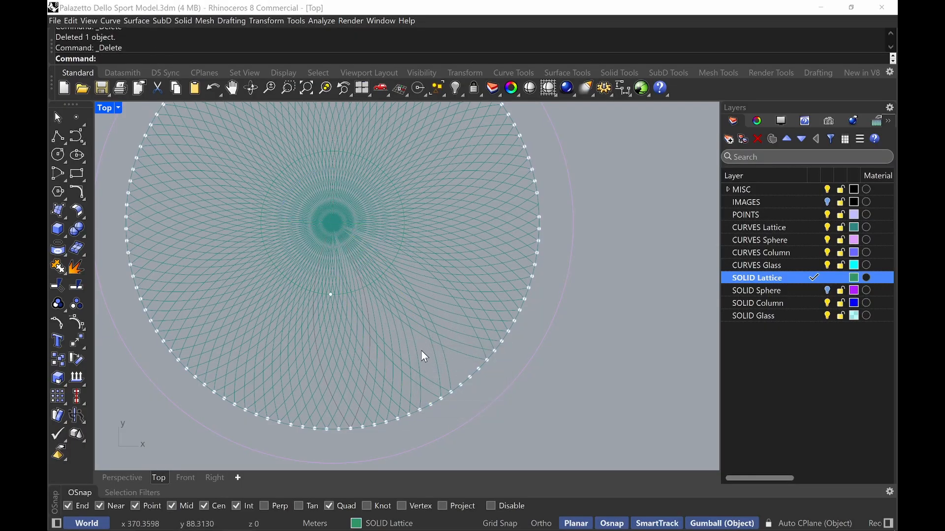
{"action": "left_click_drag", "start_coordinate": [423, 351], "coordinate": [205, 276]}
{"action": "key", "text": "Delete"}
{"action": "key", "text": "Delete"}
{"action": "right_click_drag", "start_coordinate": [241, 222], "coordinate": [252, 288]}
{"action": "left_click_drag", "start_coordinate": [244, 393], "coordinate": [220, 233]}
{"action": "key", "text": "Delete"}
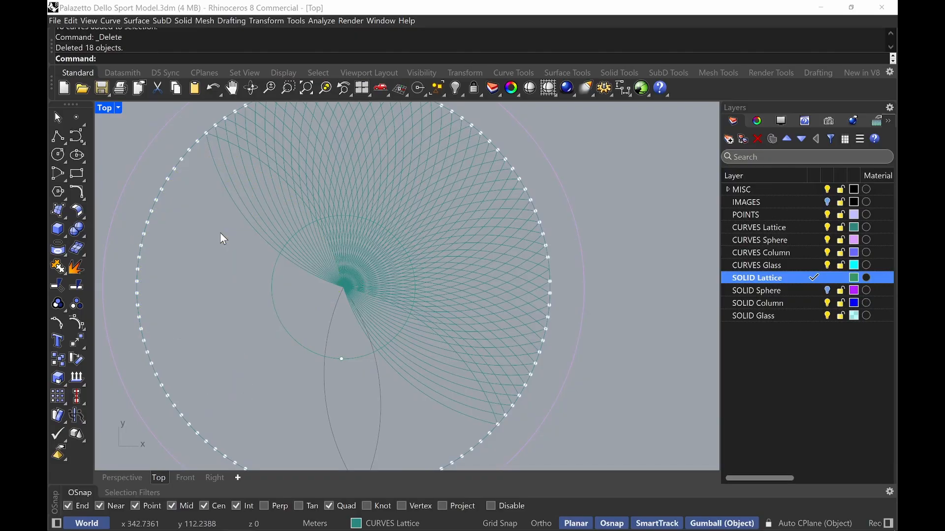
{"action": "left_click_drag", "start_coordinate": [433, 374], "coordinate": [428, 283]}
{"action": "key", "text": "Delete"}
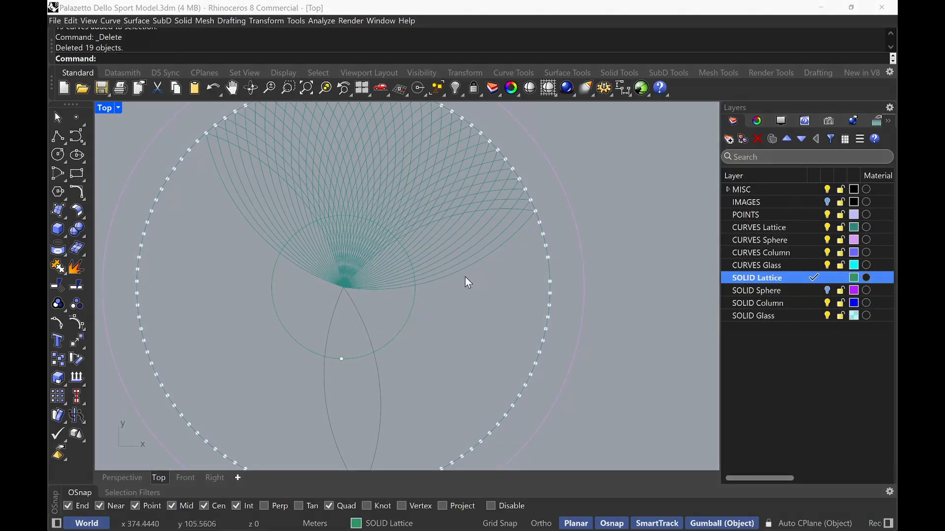
{"action": "left_click_drag", "start_coordinate": [487, 283], "coordinate": [448, 201]}
{"action": "key", "text": "Delete"}
{"action": "right_click_drag", "start_coordinate": [472, 223], "coordinate": [495, 280]}
{"action": "left_click_drag", "start_coordinate": [504, 236], "coordinate": [347, 228]}
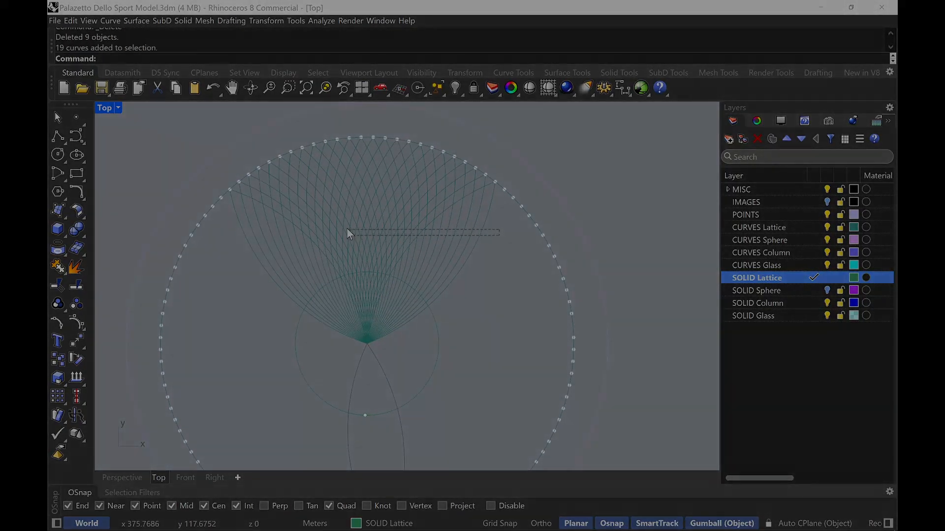
{"action": "key", "text": "Delete"}
{"action": "left_click_drag", "start_coordinate": [426, 209], "coordinate": [308, 225]}
{"action": "key", "text": "Delete"}
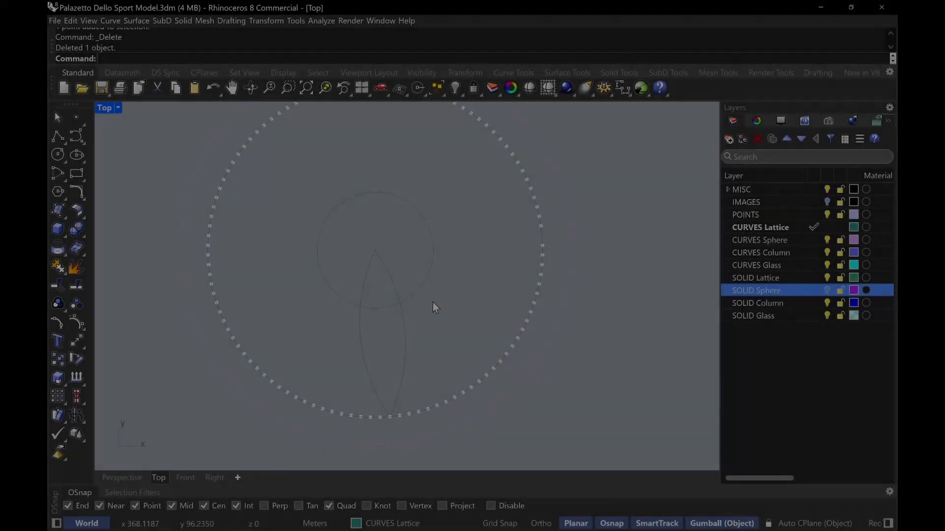
Draw a circle centred on the dome's centre with a 5 m radius
{"action": "type", "text": "ircle"}
{"action": "key", "text": "Return"}
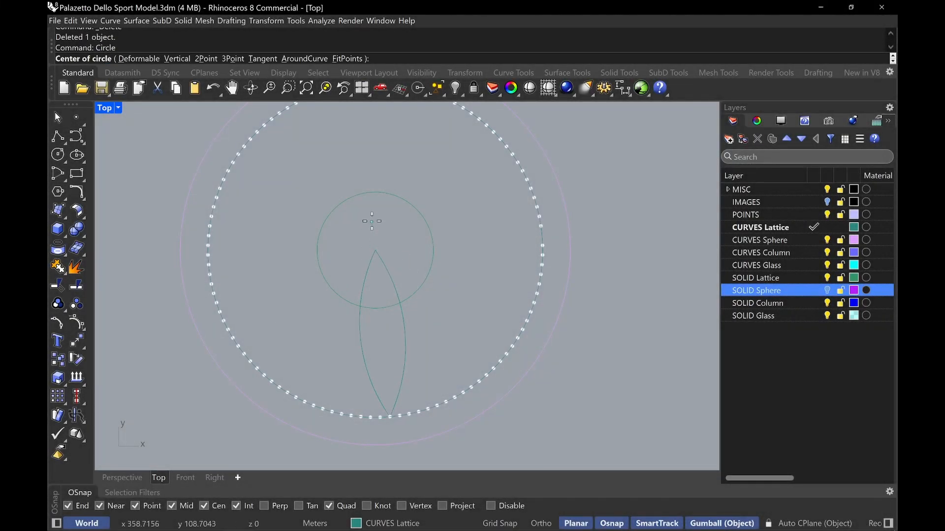
{"action": "left_click", "coordinate": [374, 250]}
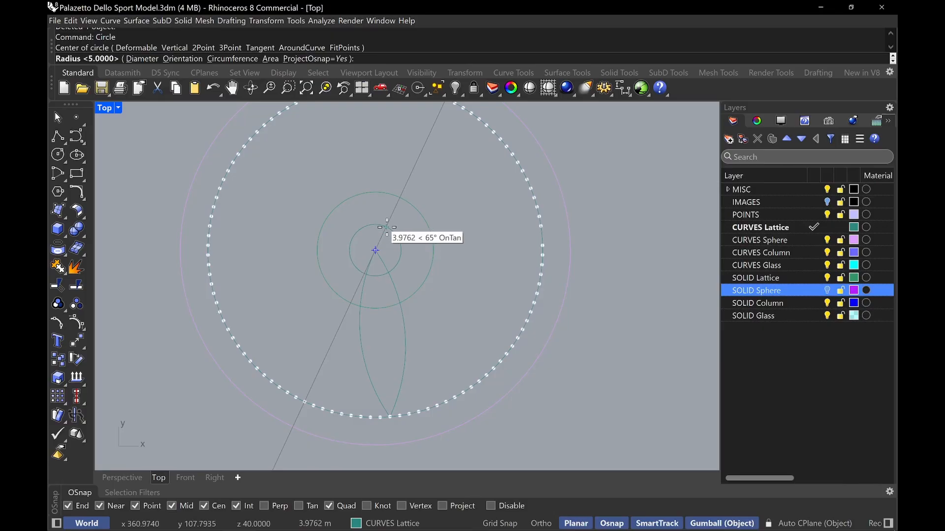
{"action": "type", "text": "R"}
{"action": "key", "text": "Return"}
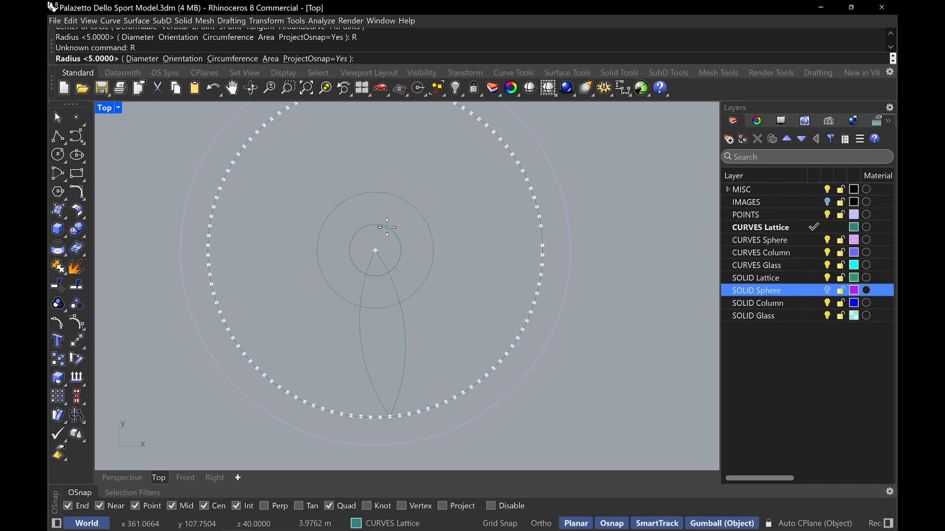
{"action": "type", "text": "5M"}
{"action": "key", "text": "Return"}
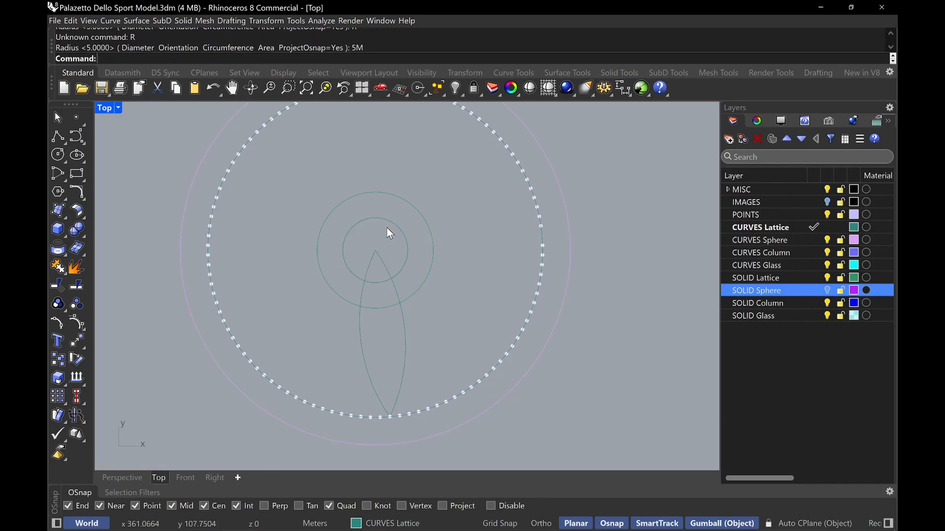
{"action": "type", "text": "OffEST"}
{"action": "key", "text": "Return"}
{"action": "type", "text": ".95"}
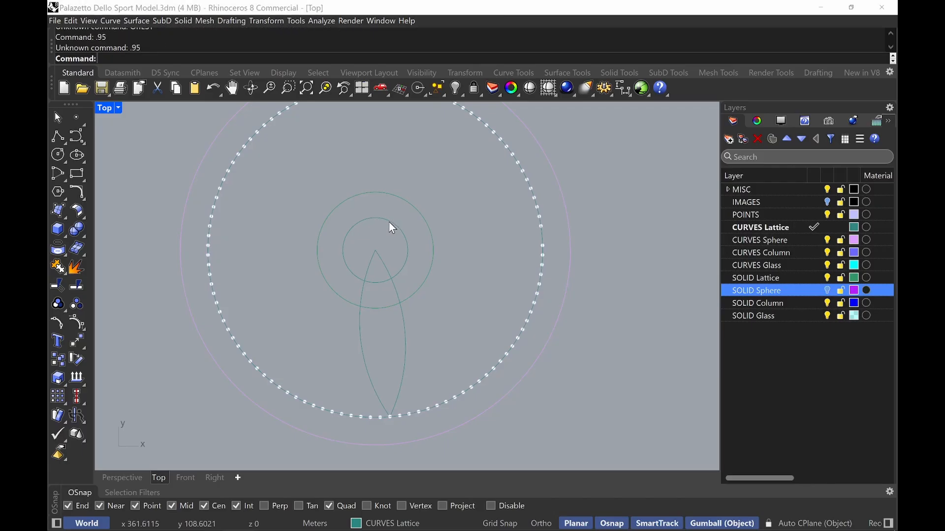
{"action": "key", "text": "Return"}
{"action": "left_click", "coordinate": [388, 221]}
{"action": "key", "text": "Escape"}
Offset the 5 m circle inward by 0.8 m
{"action": "type", "text": "OffsetSrf"}
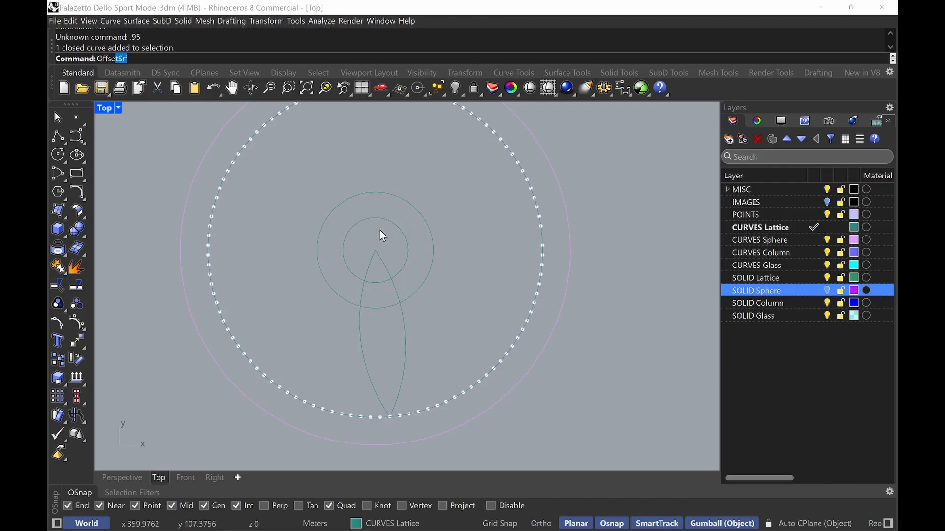
{"action": "key", "text": "Return"}
{"action": "type", "text": ".8"}
{"action": "key", "text": "Return"}
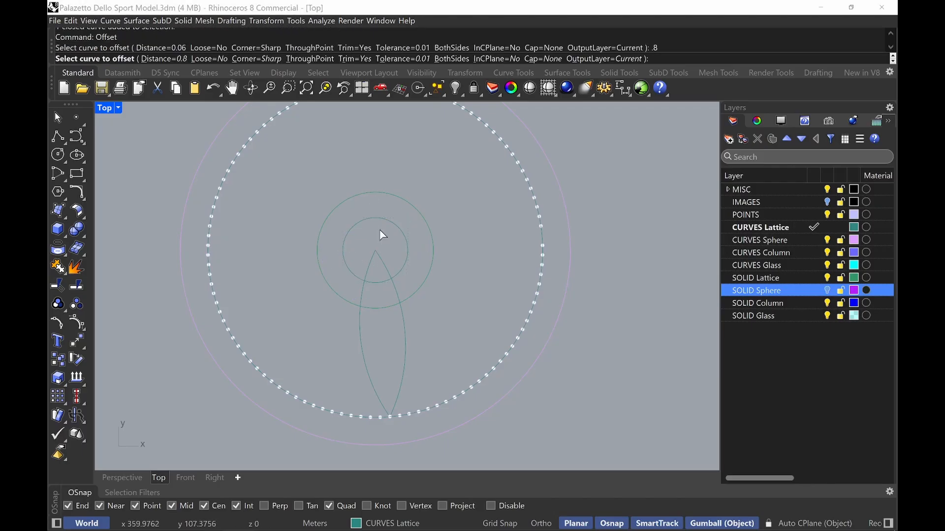
{"action": "left_click", "coordinate": [382, 222]}
{"action": "left_click", "coordinate": [383, 235]}
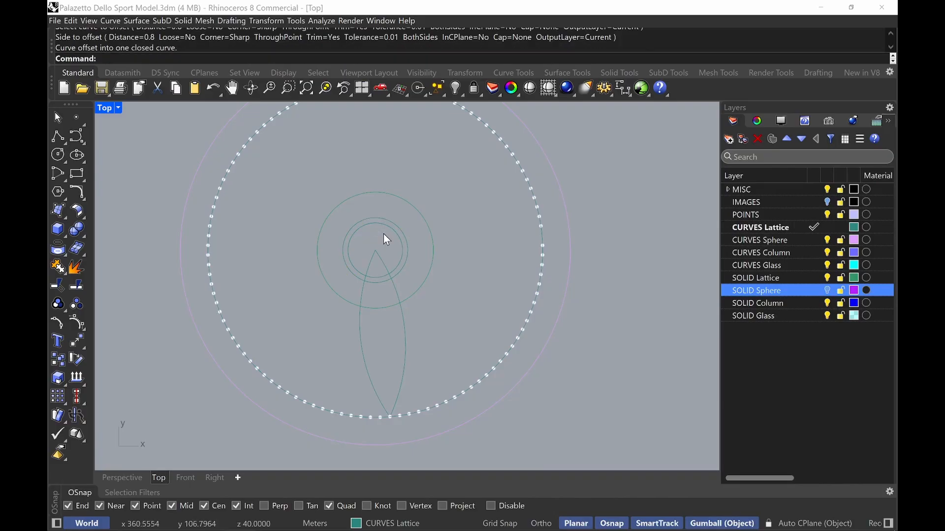
Undo the last trim and draw a line from the dome's centre to the larger surrounding circle
{"action": "key", "text": "ctrl+z"}
{"action": "scroll", "coordinate": [458, 315], "scroll_direction": "up", "scroll_amount": 2}
{"action": "type", "text": "line"}
{"action": "key", "text": "Return"}
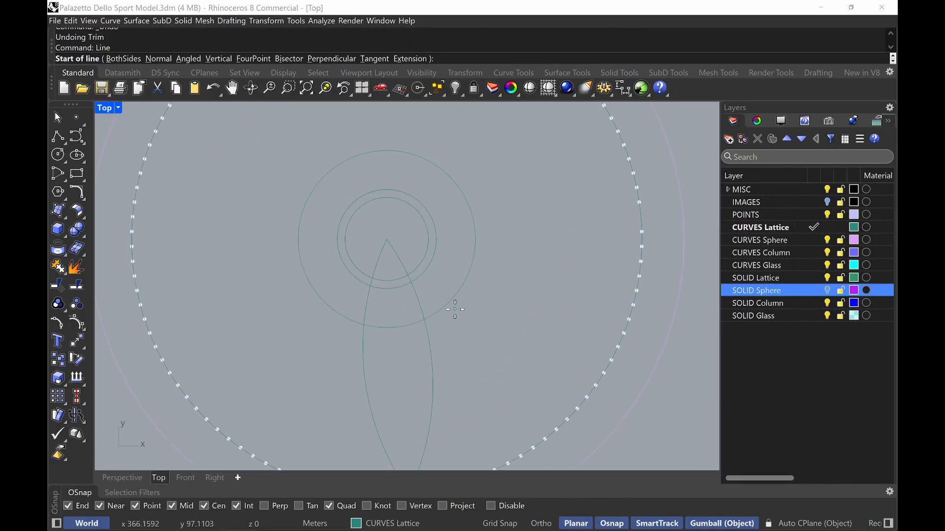
{"action": "left_click", "coordinate": [387, 239]}
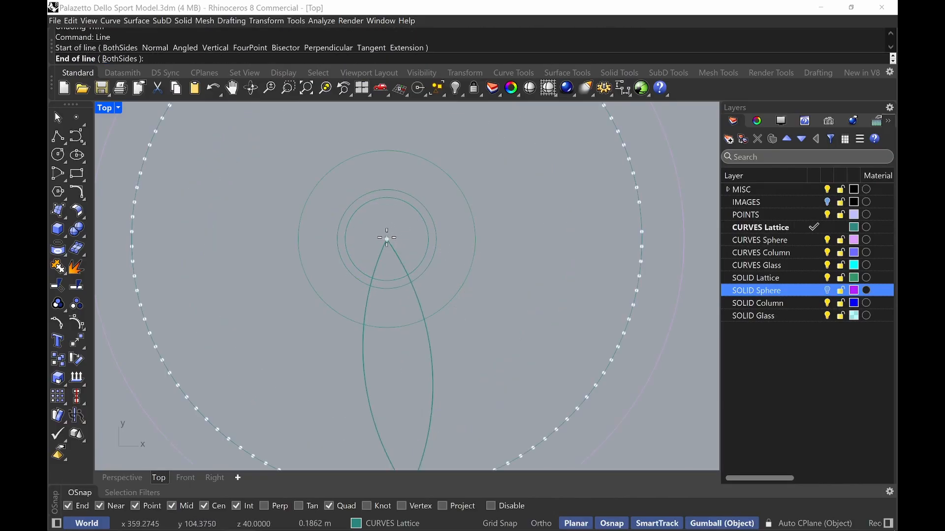
{"action": "left_click", "coordinate": [424, 320]}
{"action": "key", "text": "Return"}
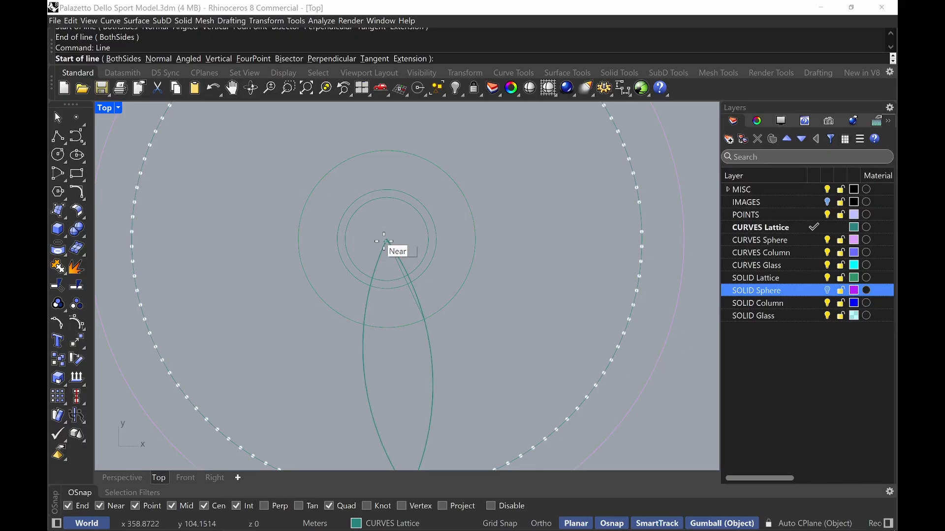
{"action": "left_click", "coordinate": [388, 240]}
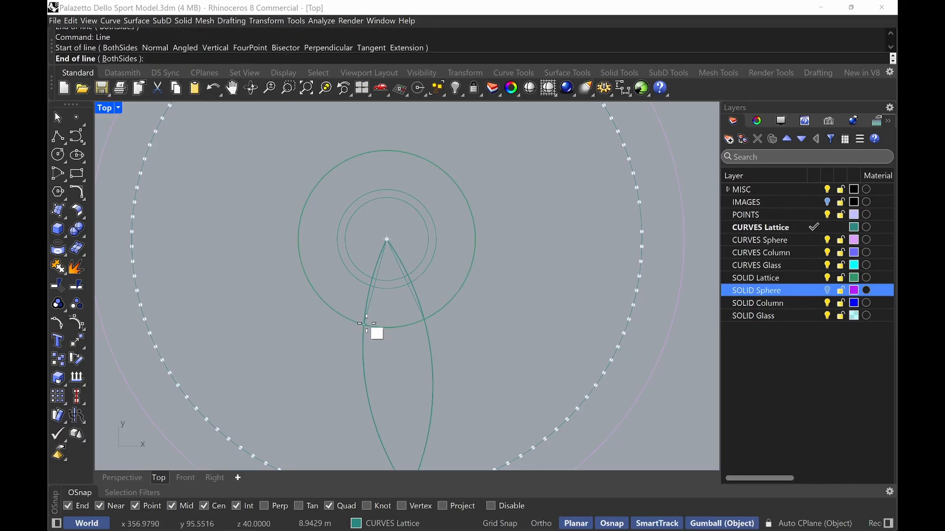
{"action": "key", "text": "Escape"}
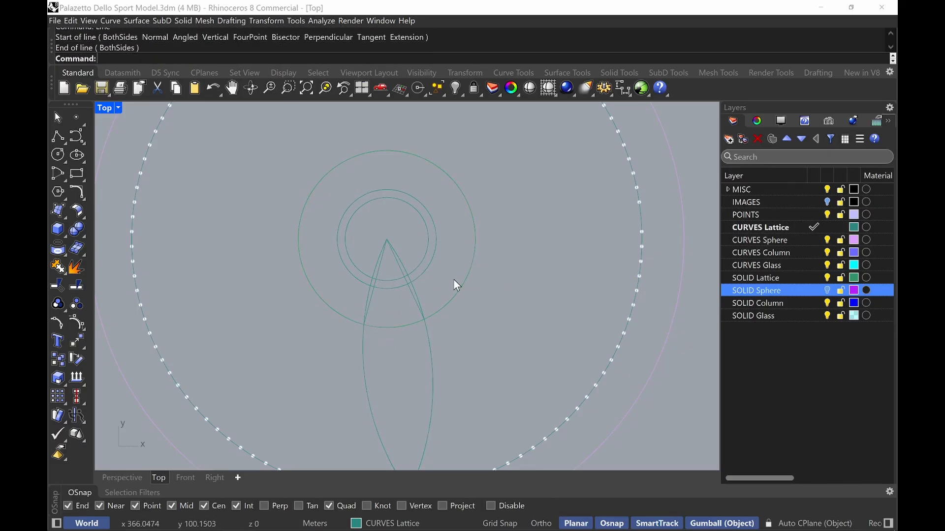
Try to trim the lens curves using the larger circle as the cutting edge
{"action": "type", "text": "trim"}
{"action": "key", "text": "Return"}
{"action": "left_click", "coordinate": [453, 294]}
{"action": "key", "text": "Return"}
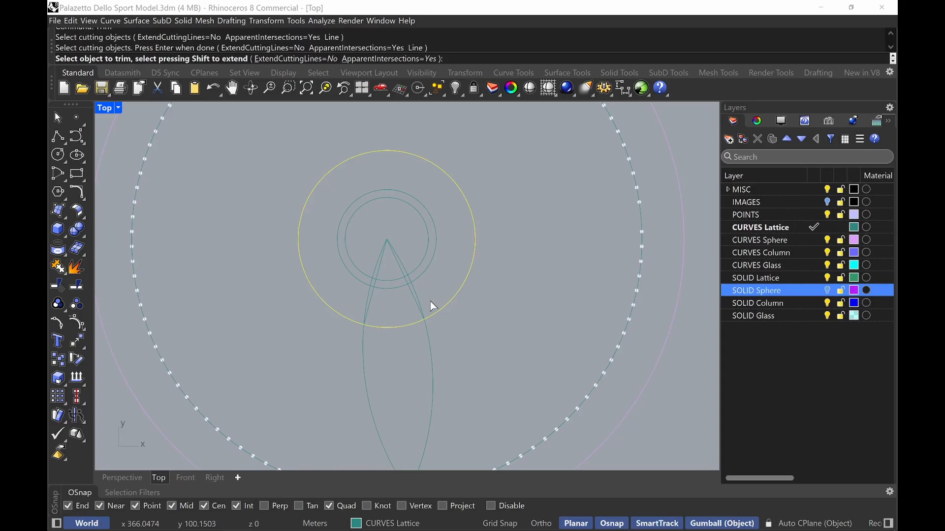
{"action": "scroll", "coordinate": [377, 291], "scroll_direction": "up", "scroll_amount": 5}
{"action": "left_click", "coordinate": [346, 329]}
{"action": "scroll", "coordinate": [498, 337], "scroll_direction": "down", "scroll_amount": 4}
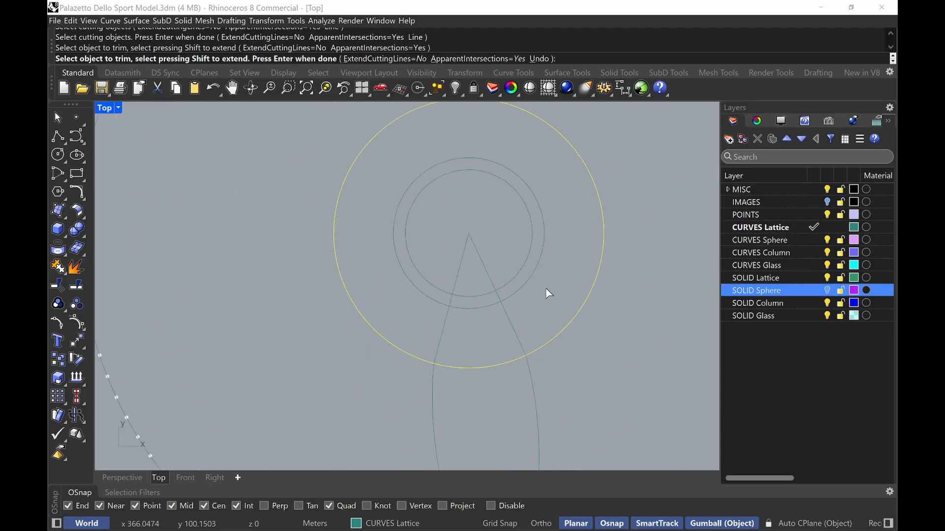
{"action": "key", "text": "Return"}
Trim away the lens curve ends lying inside the 5 m circle, using that circle as the cutting edge
{"action": "scroll", "coordinate": [447, 334], "scroll_direction": "up", "scroll_amount": 6}
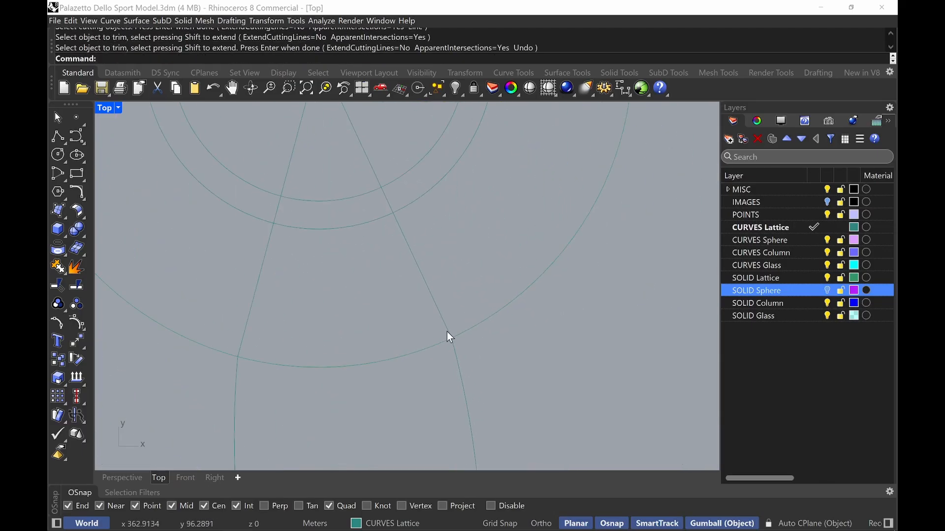
{"action": "scroll", "coordinate": [458, 333], "scroll_direction": "down", "scroll_amount": 2}
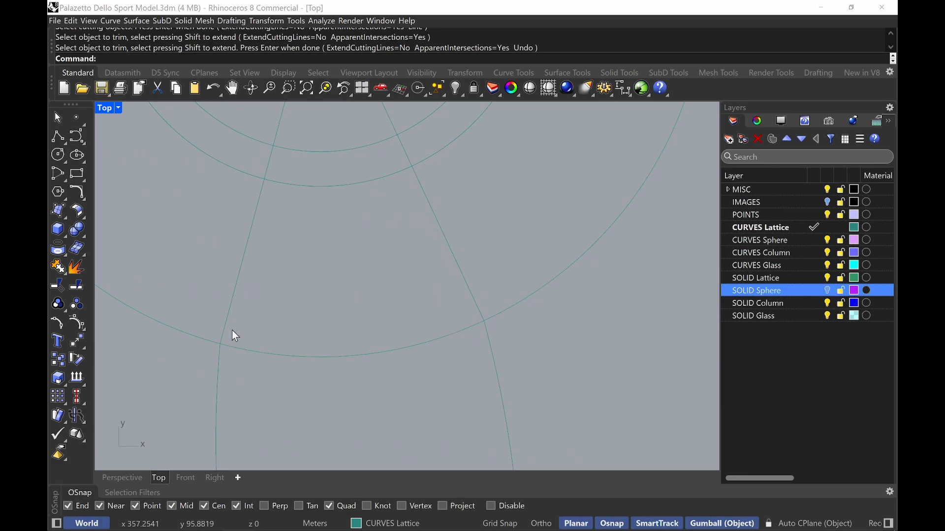
{"action": "scroll", "coordinate": [234, 334], "scroll_direction": "down", "scroll_amount": 2}
{"action": "scroll", "coordinate": [229, 331], "scroll_direction": "up", "scroll_amount": 4}
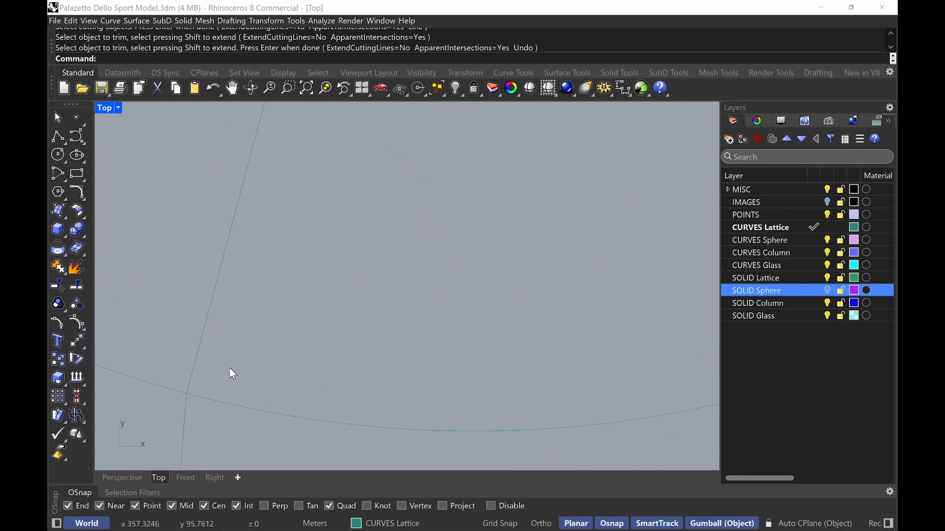
{"action": "scroll", "coordinate": [331, 344], "scroll_direction": "down", "scroll_amount": 5}
{"action": "scroll", "coordinate": [325, 236], "scroll_direction": "up", "scroll_amount": 3}
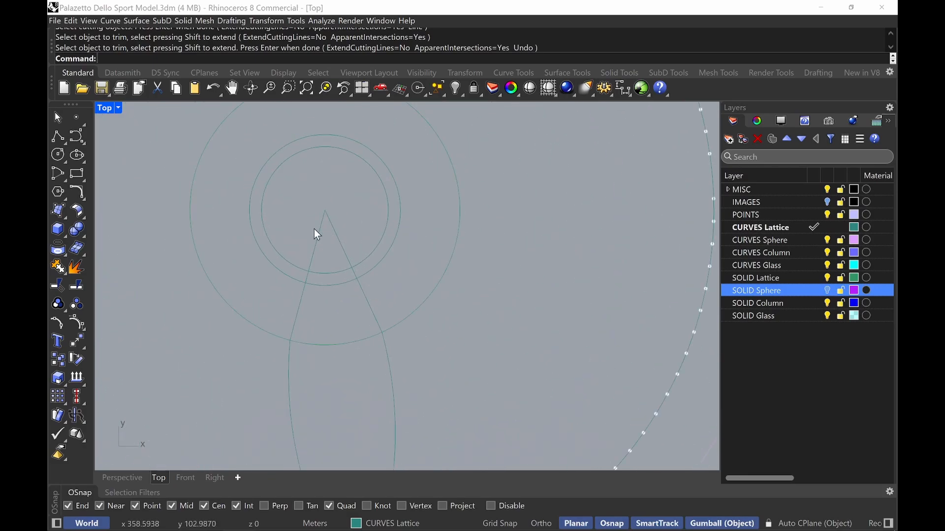
{"action": "key", "text": "Return"}
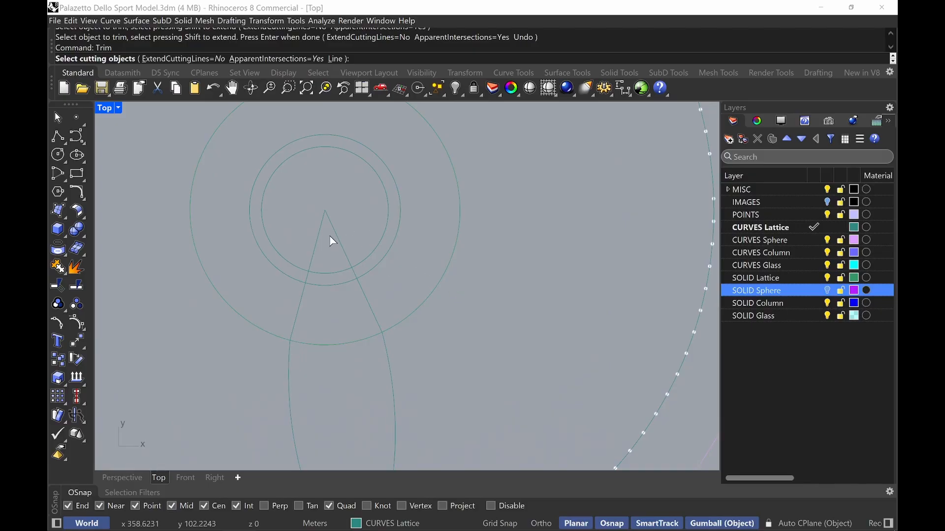
{"action": "left_click", "coordinate": [385, 255]}
{"action": "key", "text": "Return"}
{"action": "left_click", "coordinate": [343, 247]}
{"action": "left_click", "coordinate": [313, 249]}
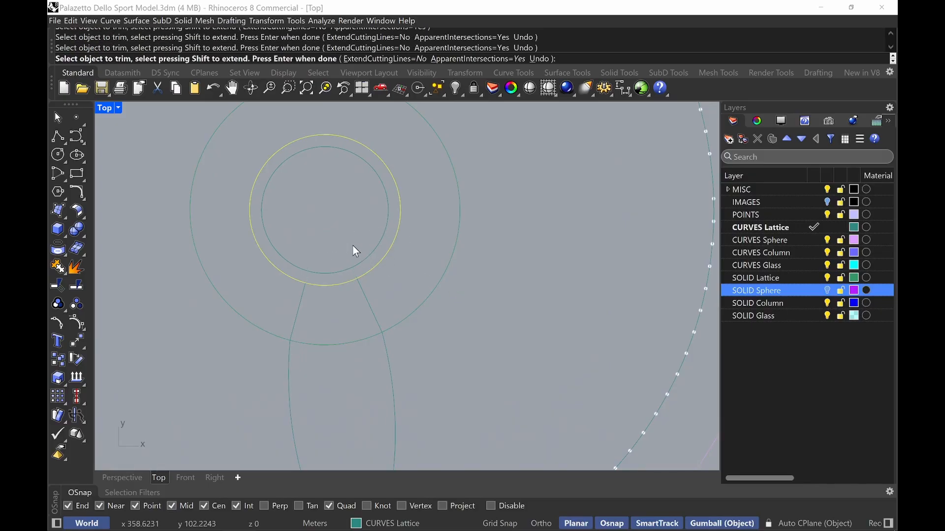
{"action": "key", "text": "Return"}
Join the trimmed lens curve segments into one open curve
{"action": "scroll", "coordinate": [390, 303], "scroll_direction": "down", "scroll_amount": 4}
{"action": "scroll", "coordinate": [387, 299], "scroll_direction": "up", "scroll_amount": 2}
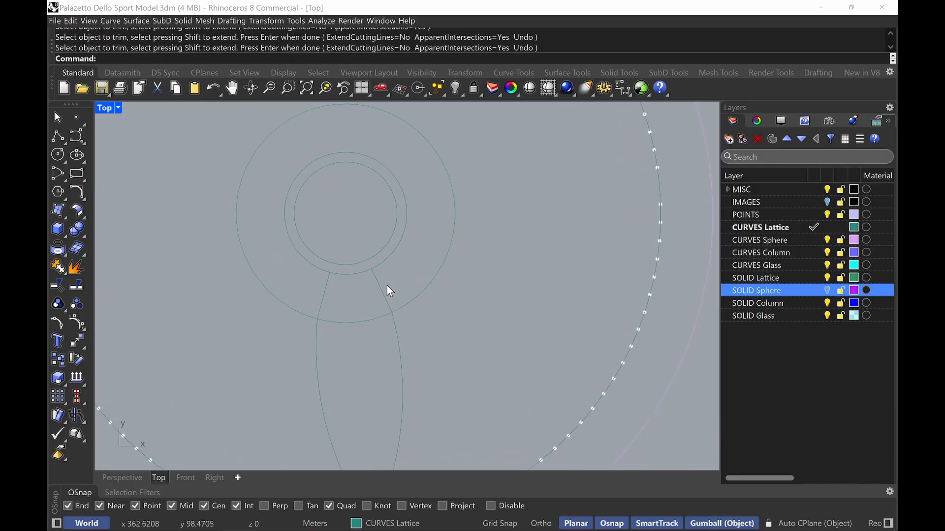
{"action": "left_click", "coordinate": [397, 351]}
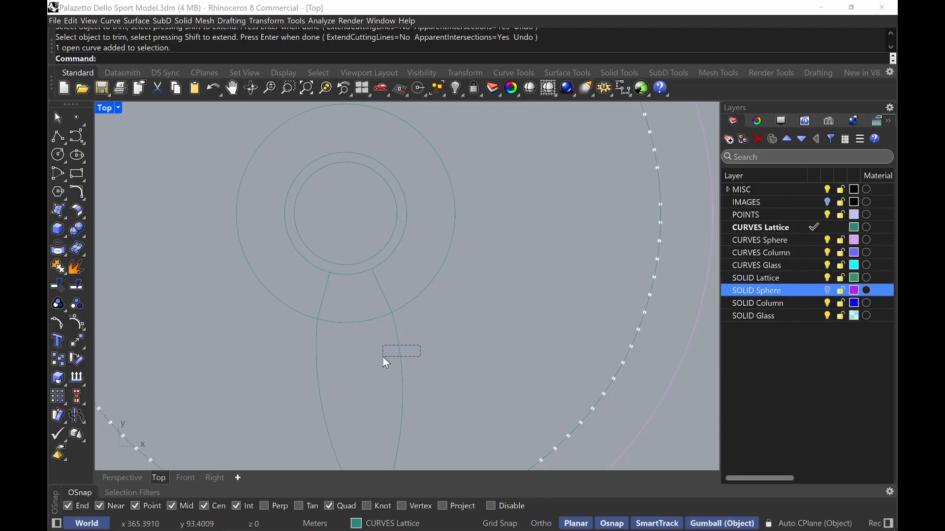
{"action": "left_click", "coordinate": [385, 297]}
{"action": "key", "text": "ctrl+j"}
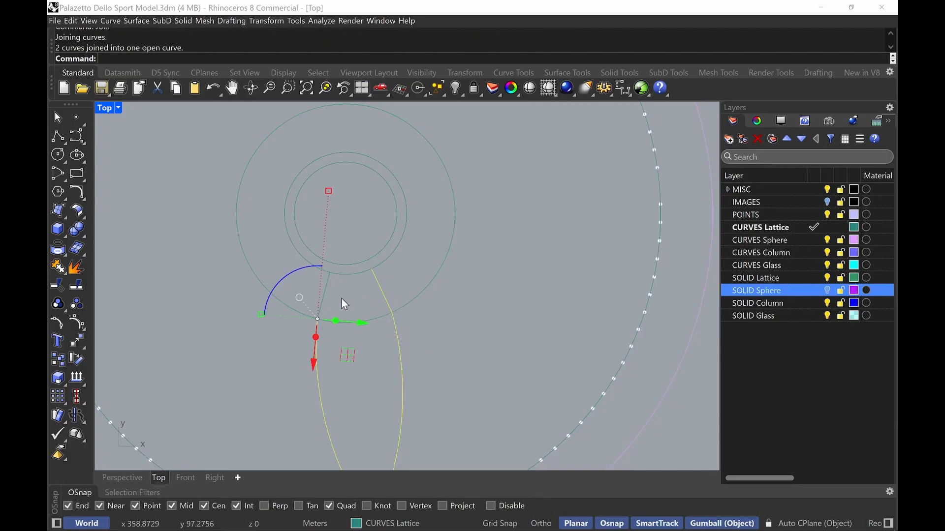
{"action": "left_click", "coordinate": [325, 288], "text": "shift"}
{"action": "key", "text": "ctrl+j"}
{"action": "key", "text": "Escape"}
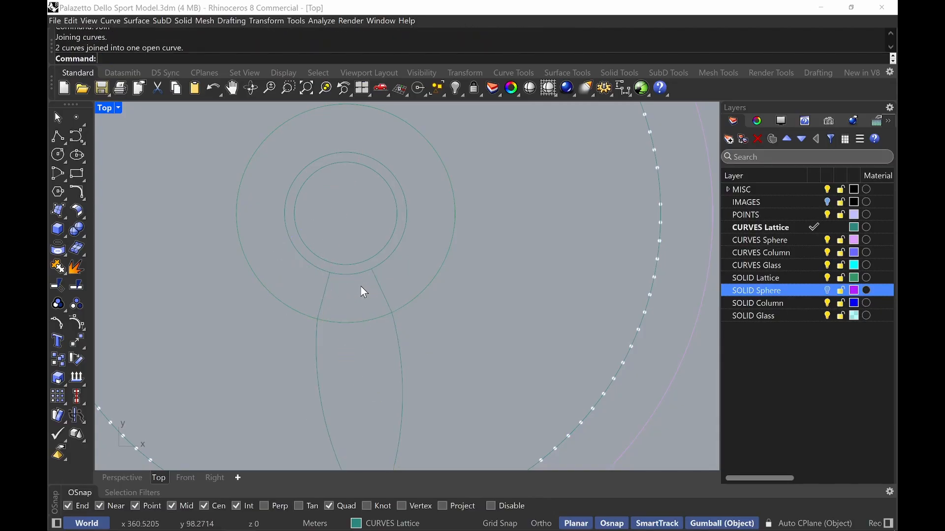
Offset the joined lens curve 0.06 m to both sides
{"action": "type", "text": "Offset"}
{"action": "key", "text": "Return"}
{"action": "type", "text": "B"}
{"action": "key", "text": "Return"}
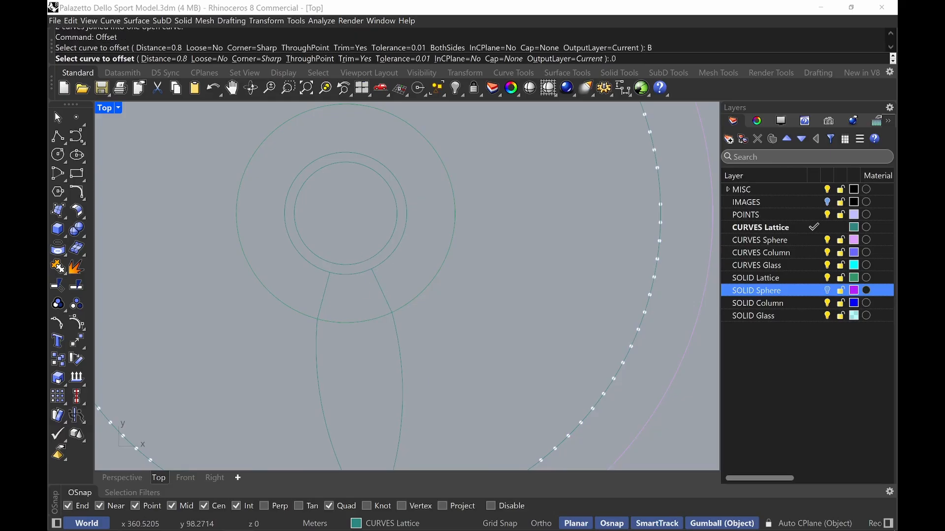
{"action": "type", "text": ".06"}
{"action": "key", "text": "Return"}
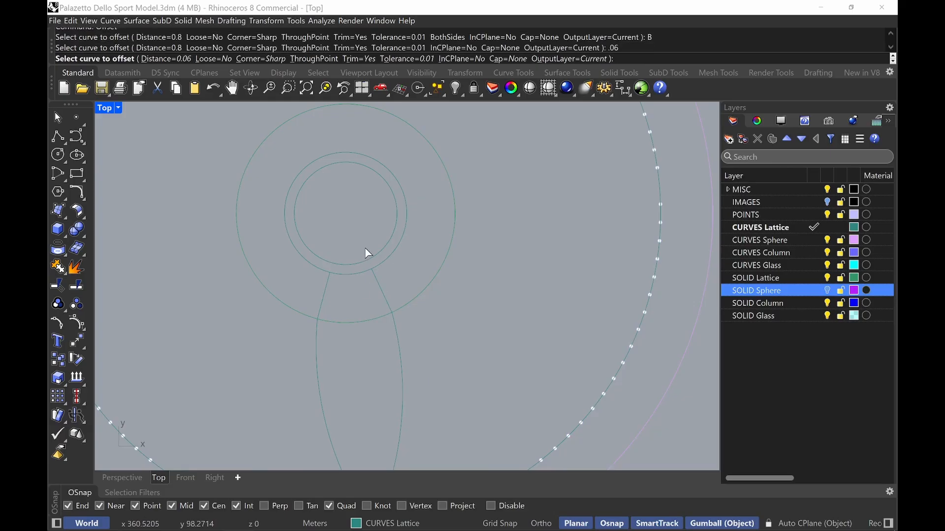
{"action": "left_click", "coordinate": [384, 297]}
{"action": "left_click", "coordinate": [406, 276]}
{"action": "scroll", "coordinate": [389, 282], "scroll_direction": "up", "scroll_amount": 6}
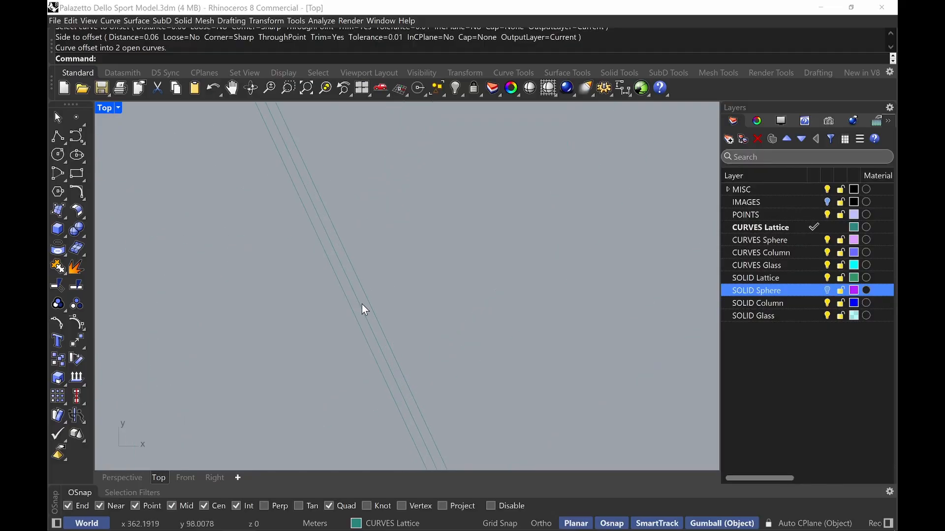
{"action": "scroll", "coordinate": [365, 303], "scroll_direction": "down", "scroll_amount": 6}
Undo and redo the offset to check the offset lens curves around the lens
{"action": "key", "text": "ctrl+z"}
{"action": "key", "text": "ctrl+y"}
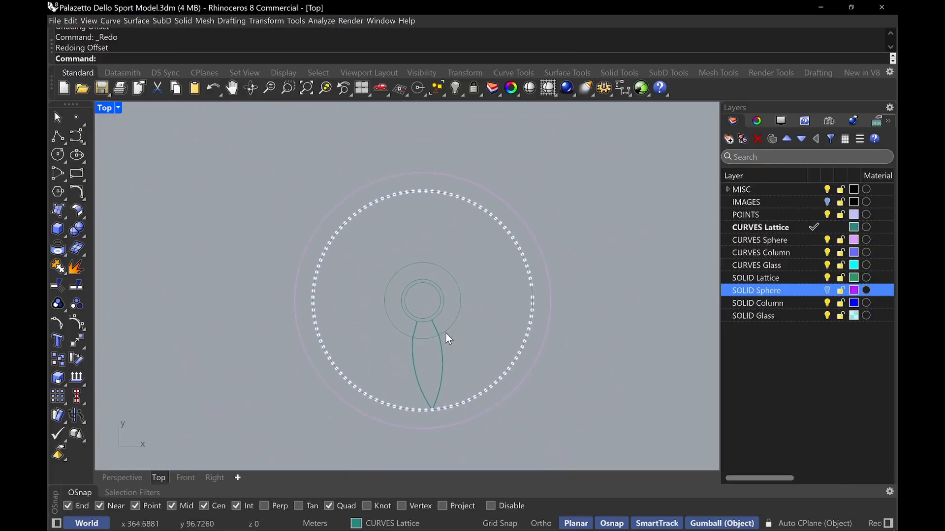
{"action": "scroll", "coordinate": [446, 332], "scroll_direction": "up", "scroll_amount": 8}
{"action": "scroll", "coordinate": [433, 361], "scroll_direction": "down", "scroll_amount": 4}
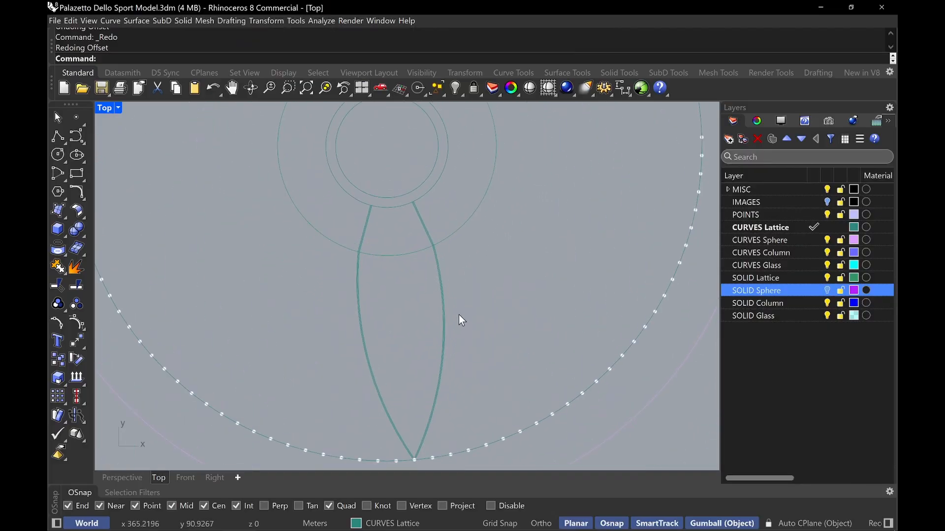
{"action": "scroll", "coordinate": [407, 213], "scroll_direction": "up", "scroll_amount": 5}
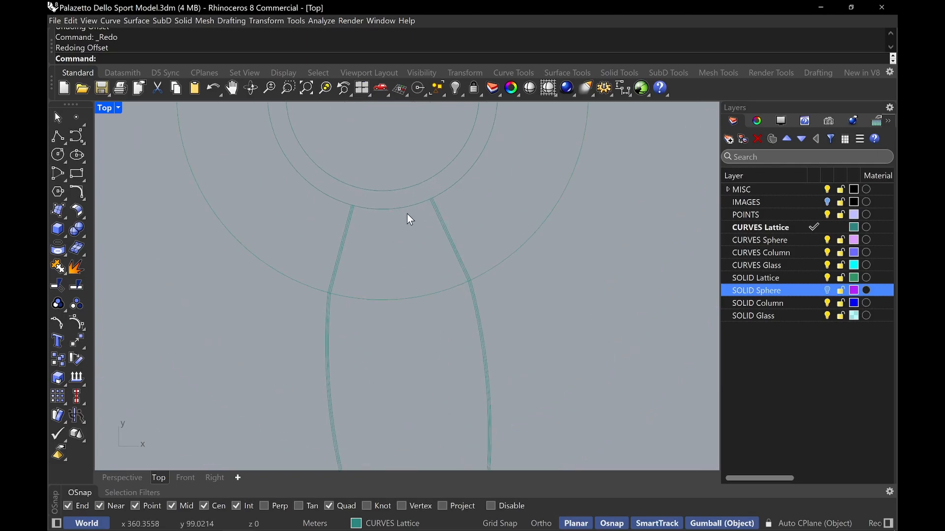
Select the 5 m circle and both offset lens curves and isolate them
{"action": "left_click", "coordinate": [403, 209]}
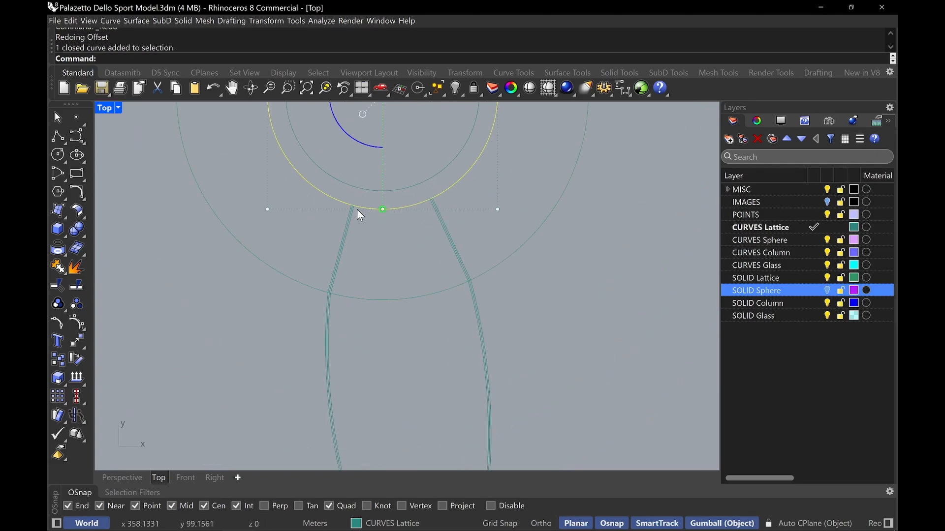
{"action": "scroll", "coordinate": [356, 222], "scroll_direction": "up", "scroll_amount": 5}
{"action": "left_click", "coordinate": [332, 229], "text": "shift"}
{"action": "left_click", "coordinate": [316, 225], "text": "shift"}
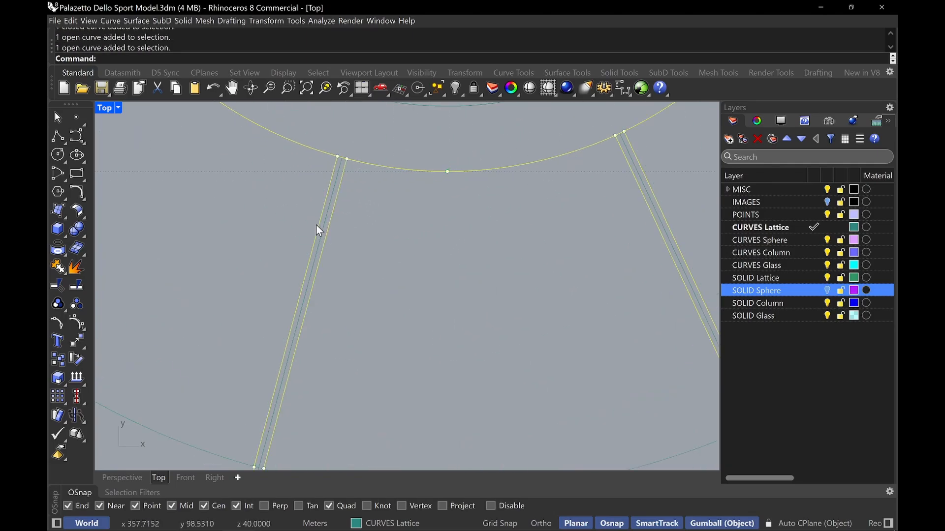
{"action": "type", "text": "Isolate"}
{"action": "key", "text": "Return"}
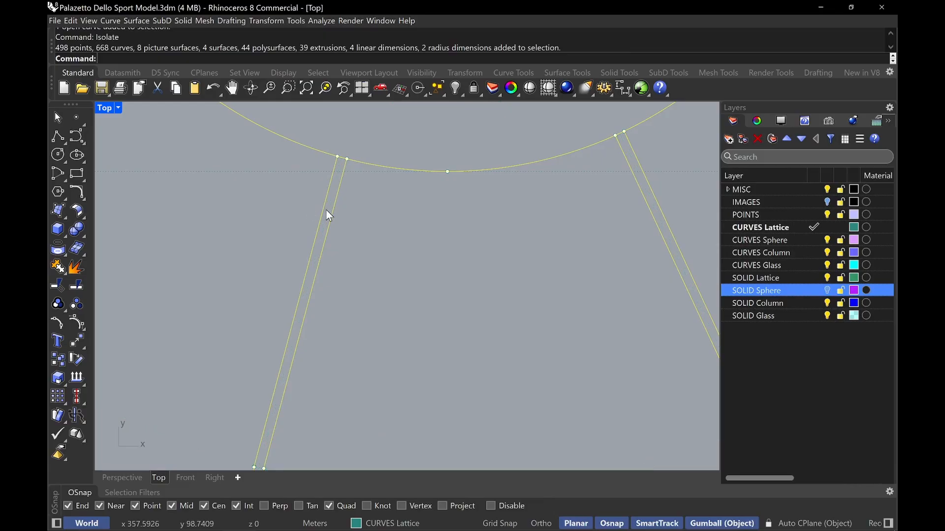
Run CurveBoolean on the isolated circle and offset lens curves
{"action": "scroll", "coordinate": [444, 261], "scroll_direction": "down", "scroll_amount": 10}
{"action": "right_click_drag", "start_coordinate": [487, 320], "coordinate": [491, 244]}
{"action": "left_click", "coordinate": [491, 244]}
{"action": "type", "text": "CurveBoolean"}
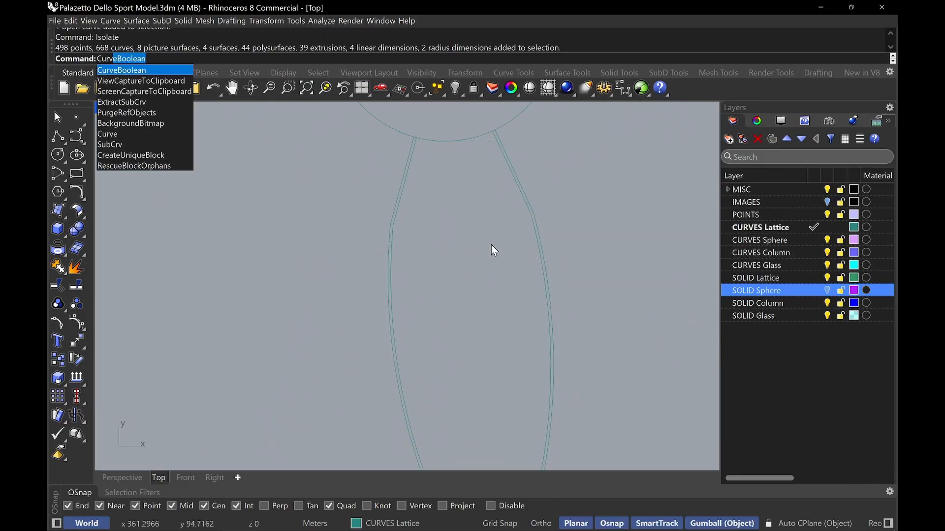
{"action": "key", "text": "Return"}
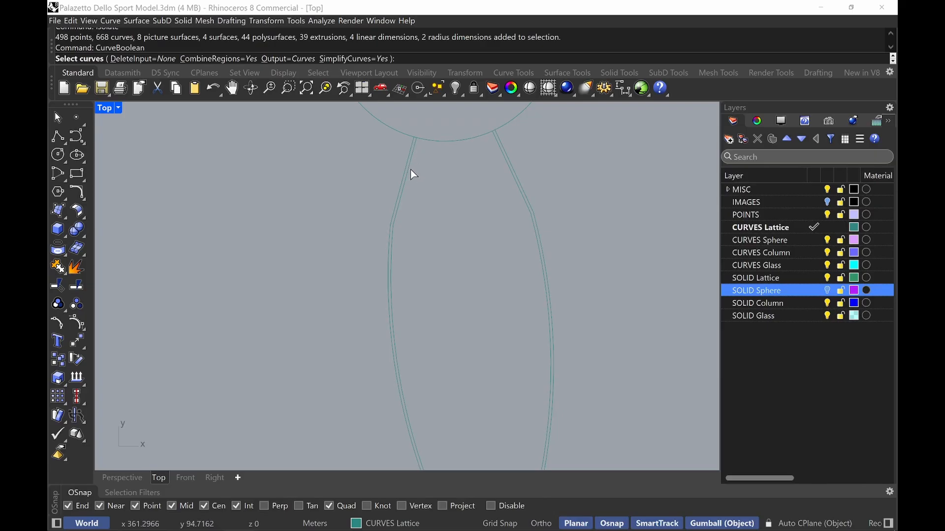
{"action": "left_click_drag", "start_coordinate": [531, 200], "coordinate": [378, 292]}
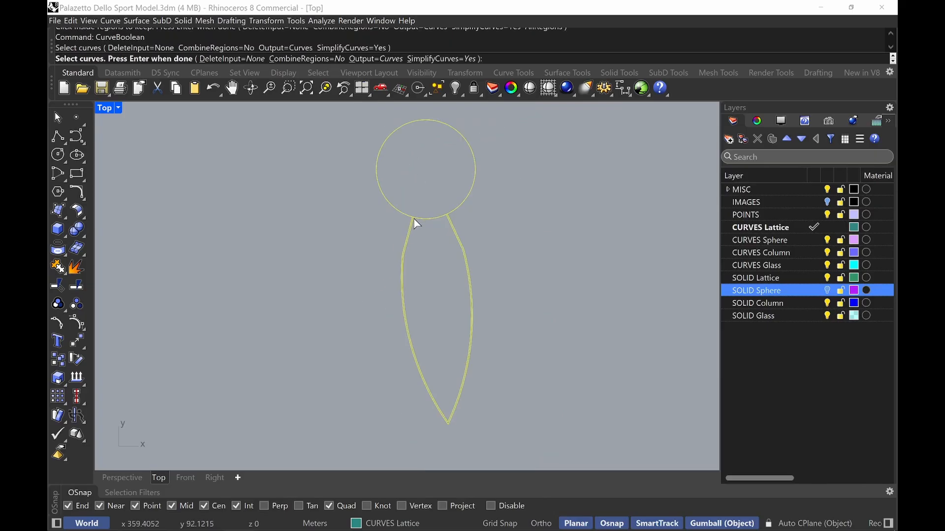
{"action": "key", "text": "Return"}
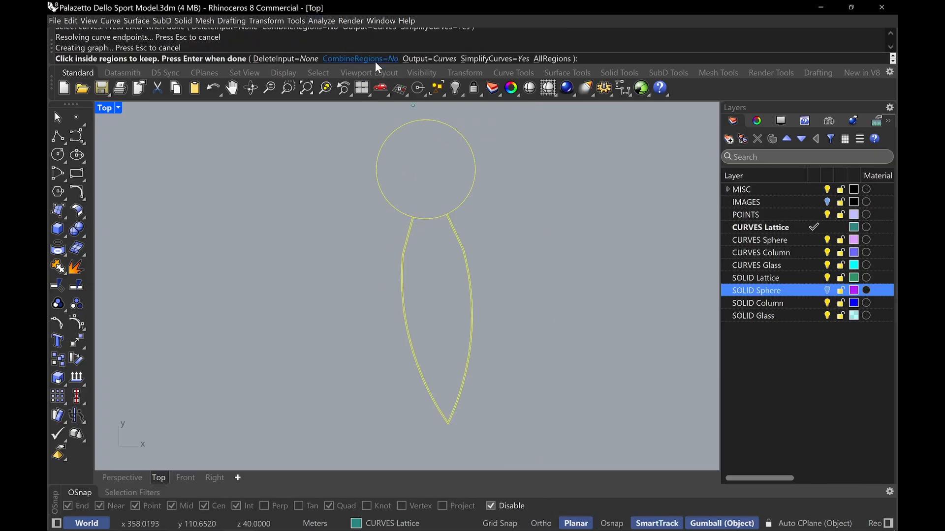
Enable CombineRegions and keep the combined region between the offset lens curves and the circle
{"action": "left_click", "coordinate": [367, 58]}
{"action": "scroll", "coordinate": [416, 218], "scroll_direction": "up", "scroll_amount": 5}
{"action": "scroll", "coordinate": [416, 218], "scroll_direction": "up", "scroll_amount": 10}
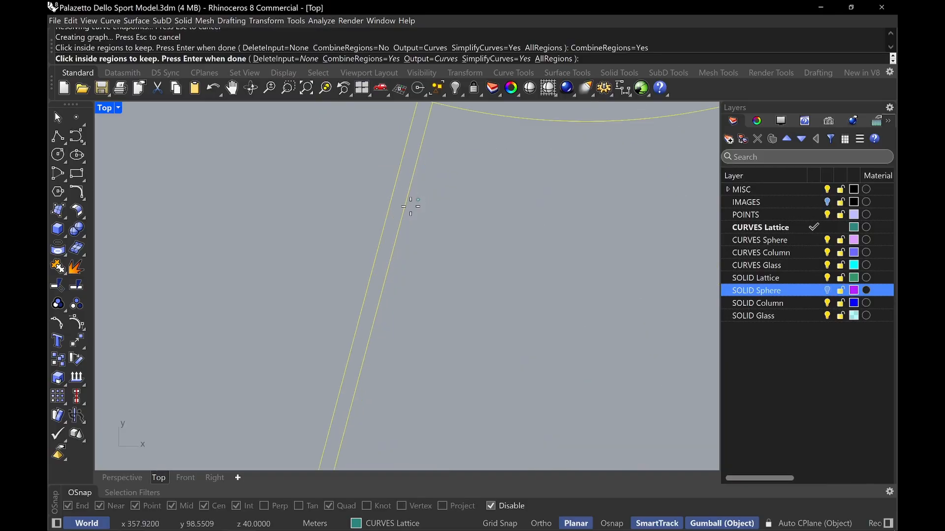
{"action": "left_click", "coordinate": [396, 221]}
{"action": "scroll", "coordinate": [396, 220], "scroll_direction": "down", "scroll_amount": 7}
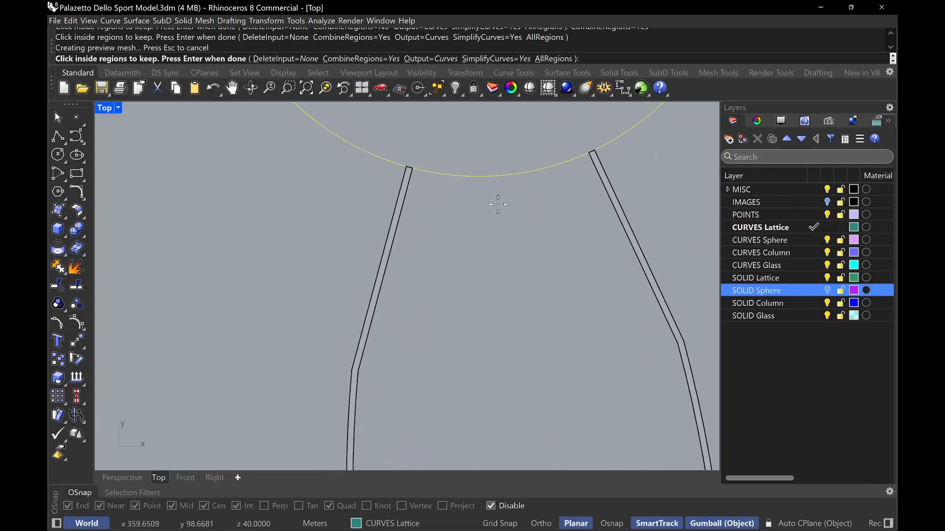
{"action": "key", "text": "Return"}
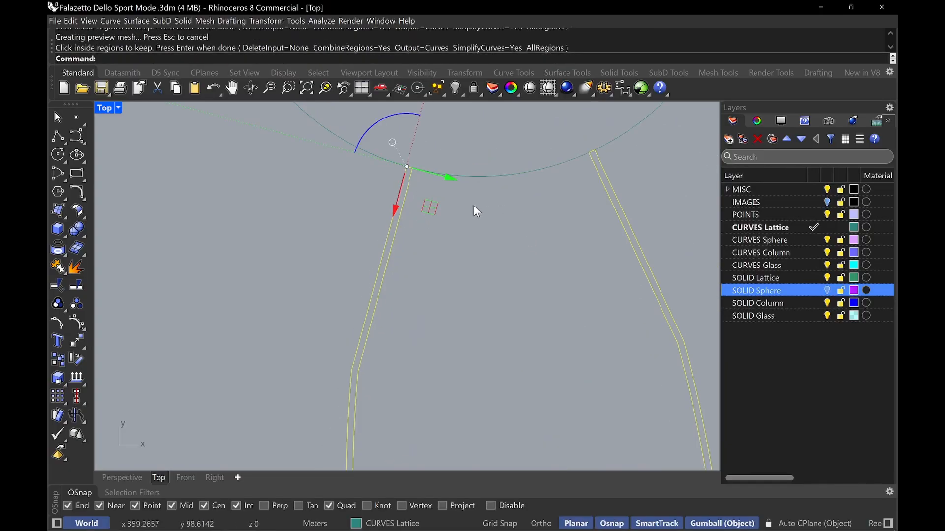
Inspect the resulting rib outline along its length and around the circle
{"action": "scroll", "coordinate": [429, 175], "scroll_direction": "down", "scroll_amount": 2}
{"action": "scroll", "coordinate": [418, 171], "scroll_direction": "up", "scroll_amount": 12}
{"action": "scroll", "coordinate": [429, 182], "scroll_direction": "down", "scroll_amount": 16}
{"action": "right_click_drag", "start_coordinate": [510, 304], "coordinate": [447, 351]}
{"action": "scroll", "coordinate": [375, 366], "scroll_direction": "down", "scroll_amount": 2}
{"action": "left_click", "coordinate": [524, 244]}
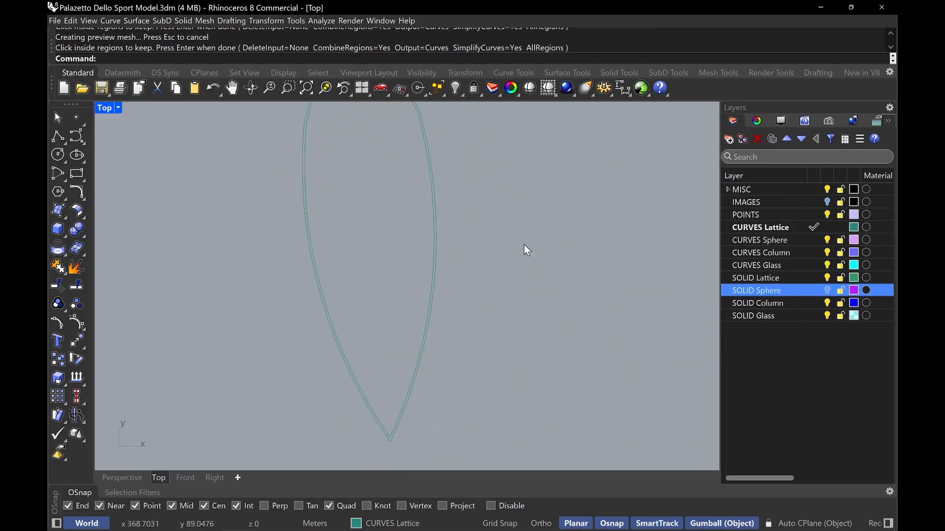
{"action": "scroll", "coordinate": [496, 250], "scroll_direction": "up", "scroll_amount": 4}
{"action": "right_click_drag", "start_coordinate": [485, 271], "coordinate": [514, 408]}
{"action": "right_click_drag", "start_coordinate": [455, 170], "coordinate": [542, 379]}
{"action": "scroll", "coordinate": [456, 291], "scroll_direction": "up", "scroll_amount": 11}
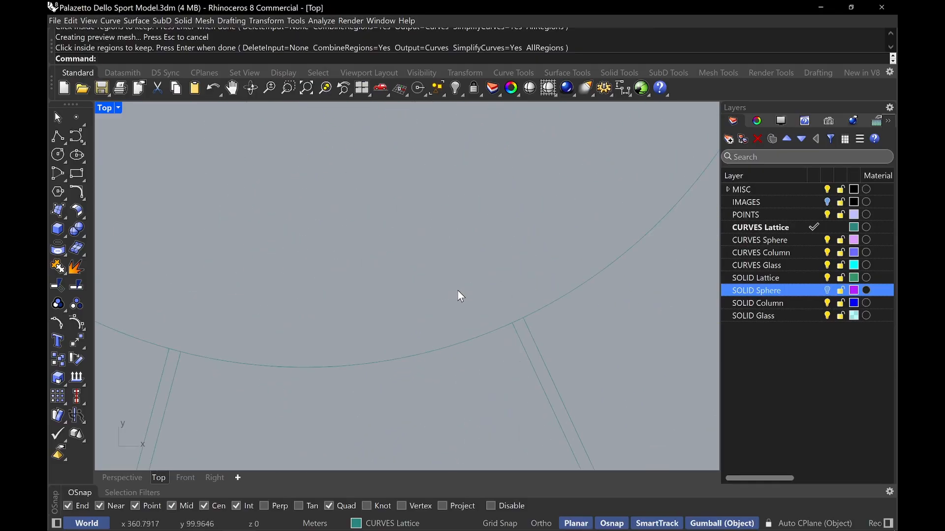
Unisolate to bring back all the hidden objects
{"action": "scroll", "coordinate": [472, 291], "scroll_direction": "down", "scroll_amount": 4}
{"action": "type", "text": "Unisolate"}
{"action": "key", "text": "Return"}
{"action": "scroll", "coordinate": [474, 291], "scroll_direction": "down", "scroll_amount": 16}
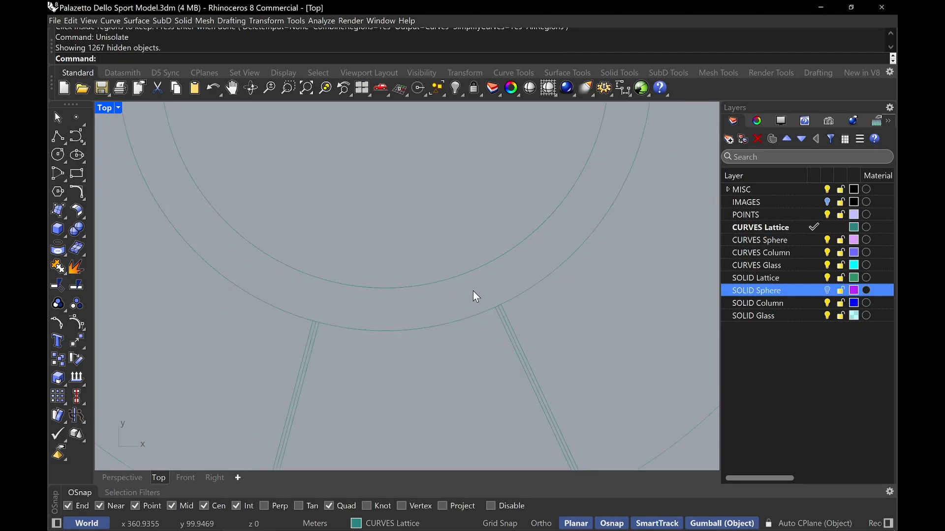
Select the rib outline and ring curves and turn on the SOLID Sphere layer
{"action": "scroll", "coordinate": [510, 350], "scroll_direction": "up", "scroll_amount": 4}
{"action": "right_click_drag", "start_coordinate": [513, 357], "coordinate": [459, 314]}
{"action": "scroll", "coordinate": [460, 316], "scroll_direction": "up", "scroll_amount": 4}
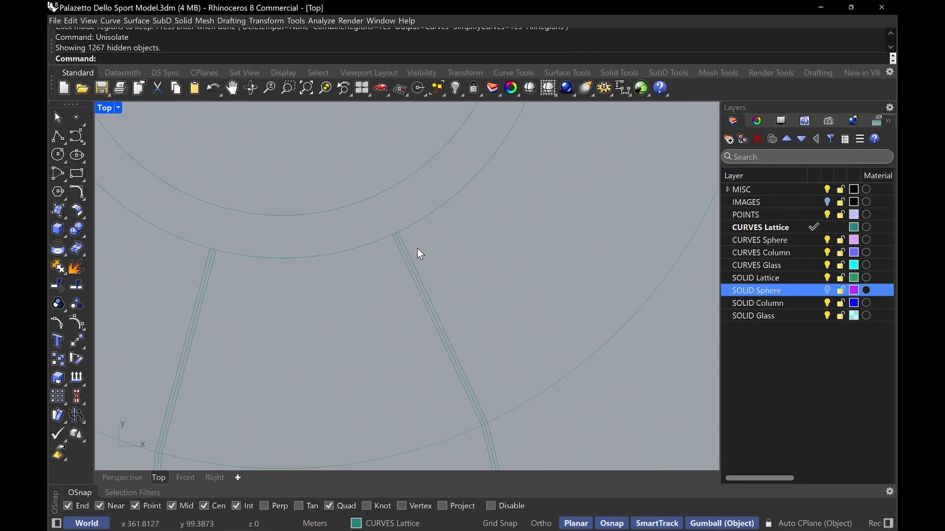
{"action": "left_click", "coordinate": [416, 258]}
{"action": "left_click", "coordinate": [443, 296]}
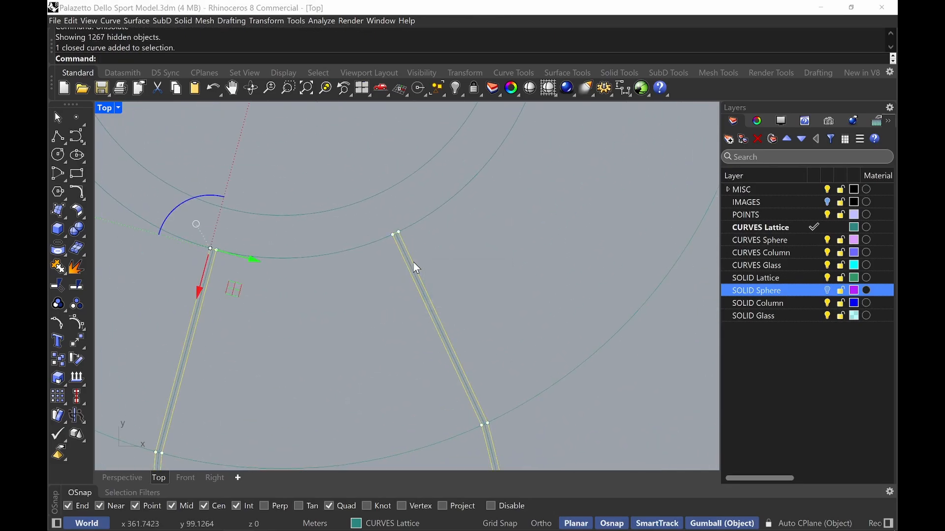
{"action": "scroll", "coordinate": [490, 292], "scroll_direction": "down", "scroll_amount": 5}
{"action": "left_click_drag", "start_coordinate": [469, 181], "coordinate": [448, 176], "text": "shift"}
{"action": "scroll", "coordinate": [475, 249], "scroll_direction": "down", "scroll_amount": 2}
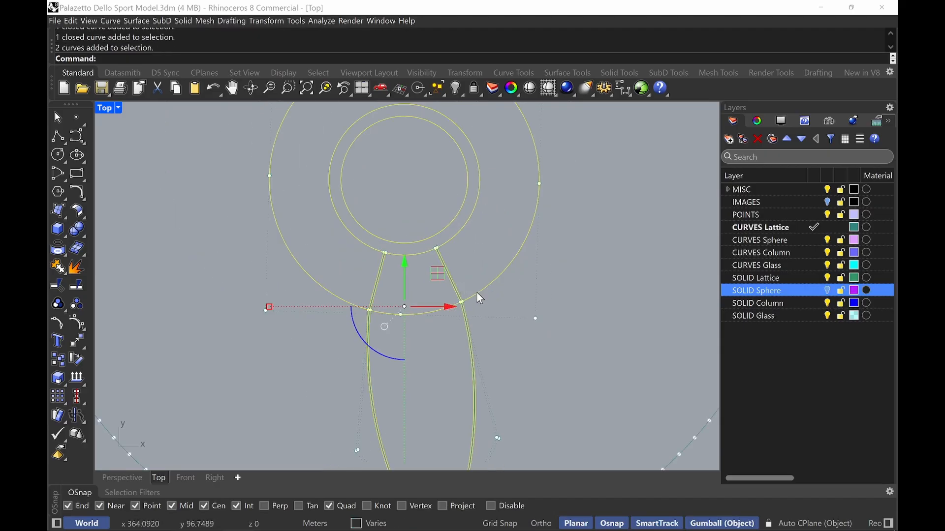
{"action": "left_click", "coordinate": [828, 290]}
Project the selected curves onto the sphere surface
{"action": "scroll", "coordinate": [420, 261], "scroll_direction": "down", "scroll_amount": 2}
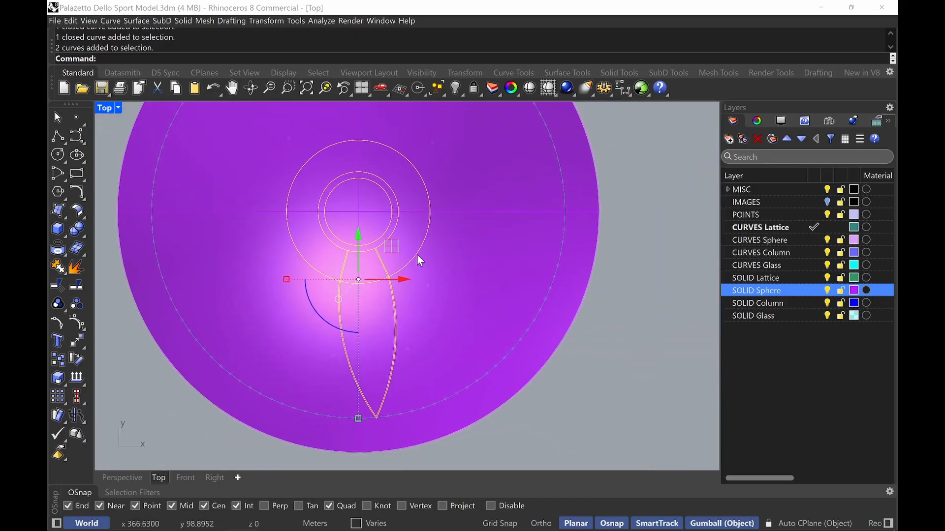
{"action": "type", "text": "Project"}
{"action": "key", "text": "Return"}
{"action": "left_click", "coordinate": [482, 293]}
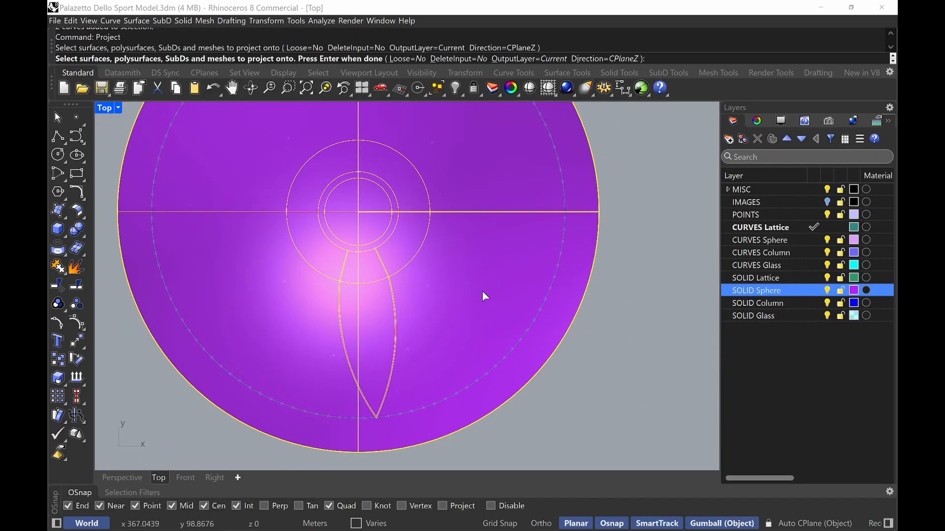
{"action": "key", "text": "Return"}
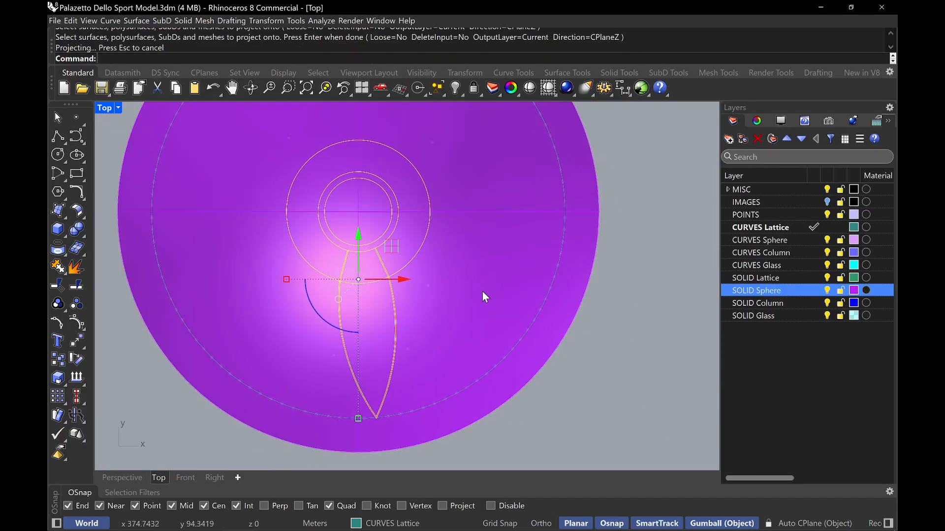
Inspect the projected rib curves on the sphere in a maximized Perspective view
{"action": "double_click", "coordinate": [106, 108]}
{"action": "left_click", "coordinate": [443, 104]}
{"action": "type", "text": "Z"}
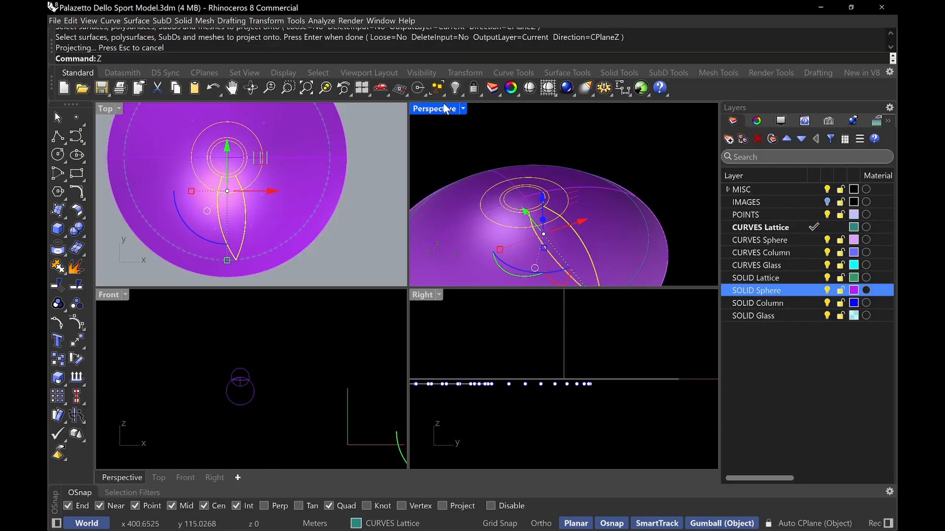
{"action": "double_click", "coordinate": [443, 109]}
{"action": "type", "text": "S"}
{"action": "key", "text": "Return"}
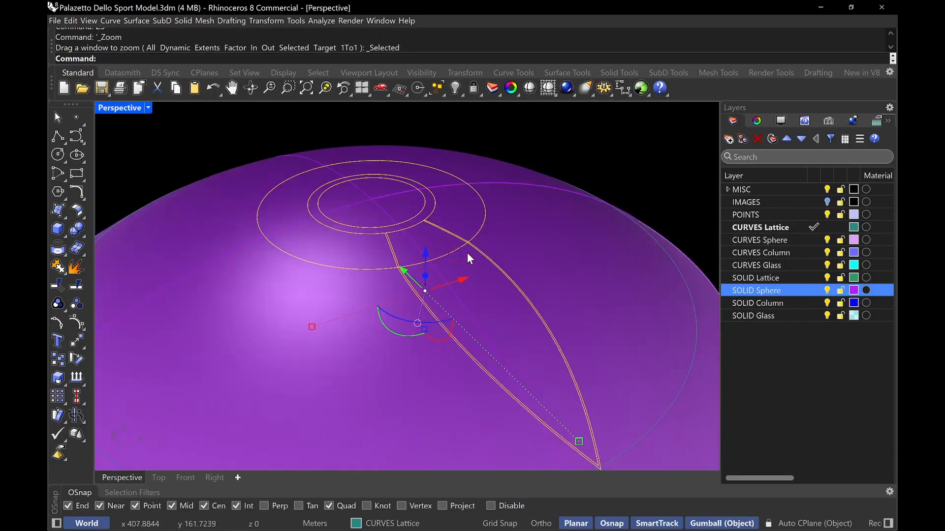
{"action": "key", "text": "Escape"}
{"action": "right_click_drag", "start_coordinate": [492, 255], "coordinate": [467, 232]}
{"action": "scroll", "coordinate": [429, 235], "scroll_direction": "up", "scroll_amount": 12}
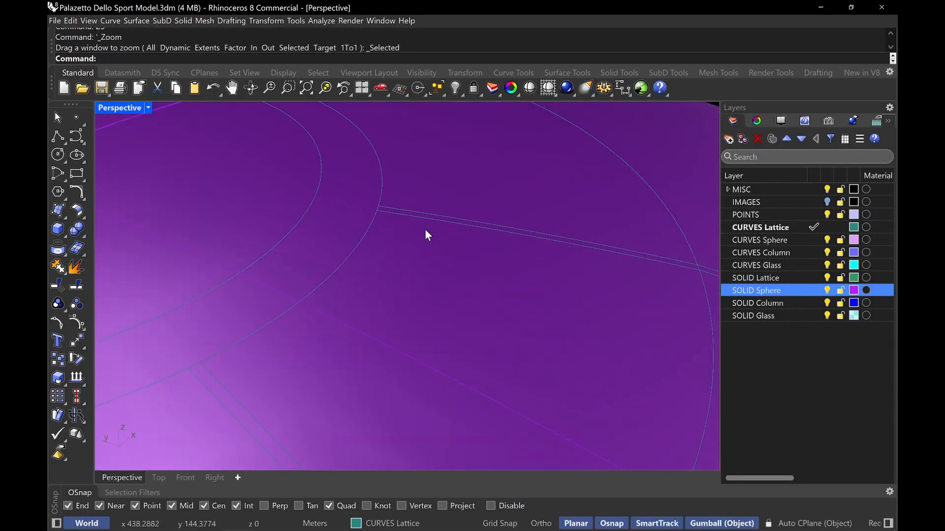
{"action": "left_click", "coordinate": [424, 231]}
{"action": "left_click", "coordinate": [465, 255]}
{"action": "scroll", "coordinate": [375, 226], "scroll_direction": "down", "scroll_amount": 5}
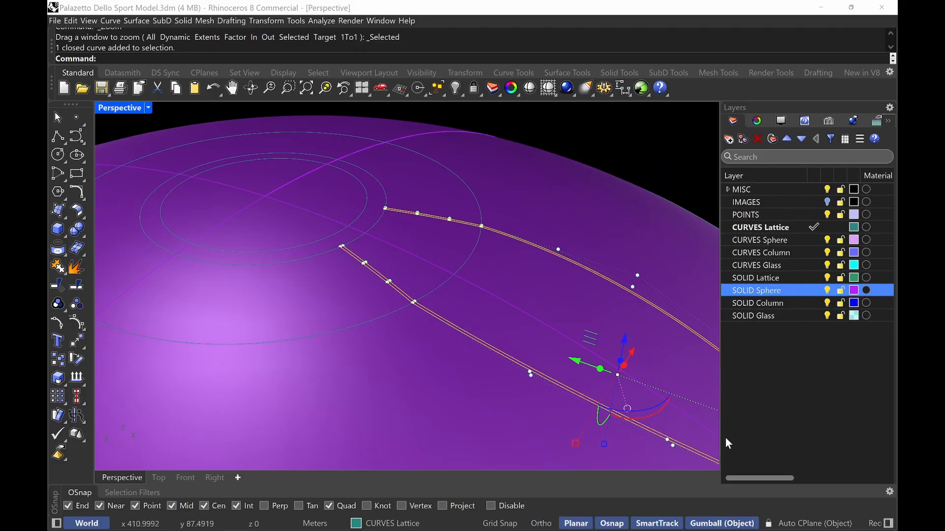
{"action": "right_click_drag", "start_coordinate": [635, 365], "coordinate": [429, 335], "text": "shift"}
{"action": "scroll", "coordinate": [355, 288], "scroll_direction": "down", "scroll_amount": 5}
{"action": "key", "text": "Escape"}
Duplicate the sphere surface in place by copying and pasting it
{"action": "left_click", "coordinate": [450, 223]}
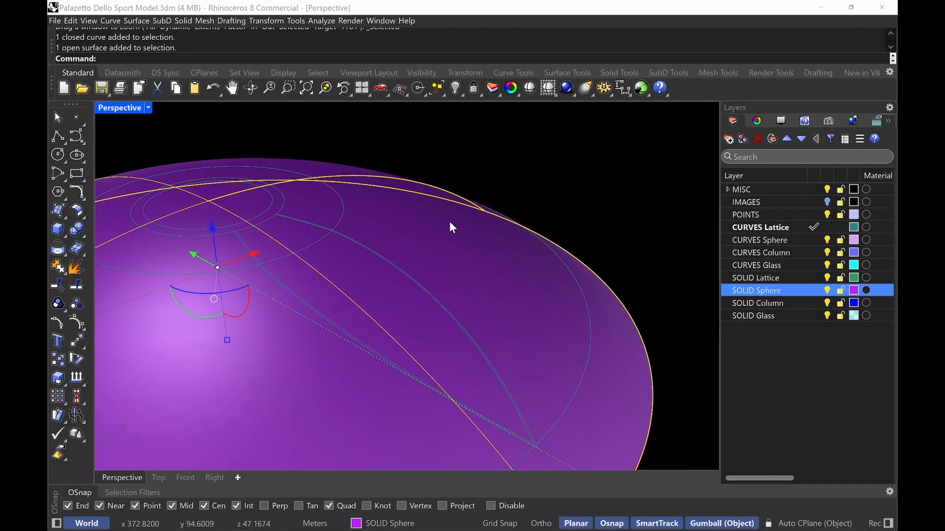
{"action": "key", "text": "ctrl+c"}
{"action": "key", "text": "ctrl+f"}
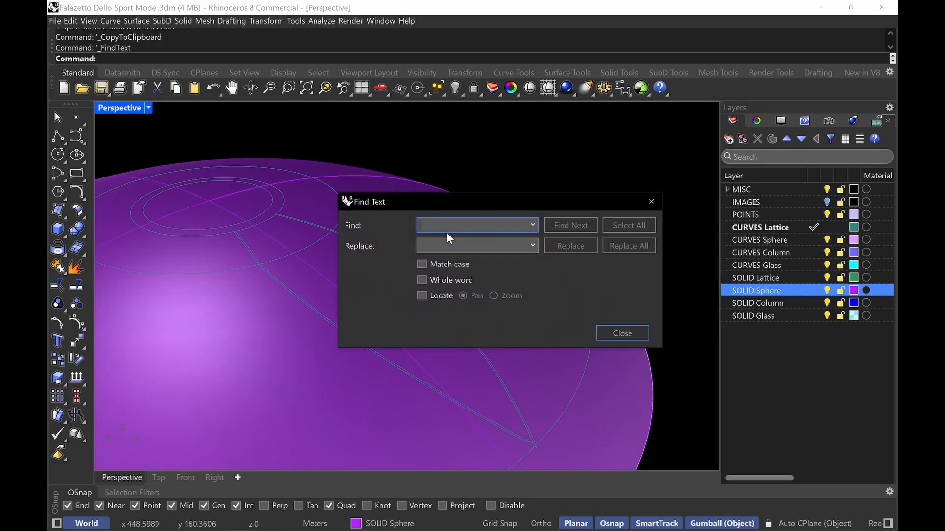
{"action": "key", "text": "Escape"}
{"action": "left_click", "coordinate": [441, 252]}
{"action": "key", "text": "ctrl+c"}
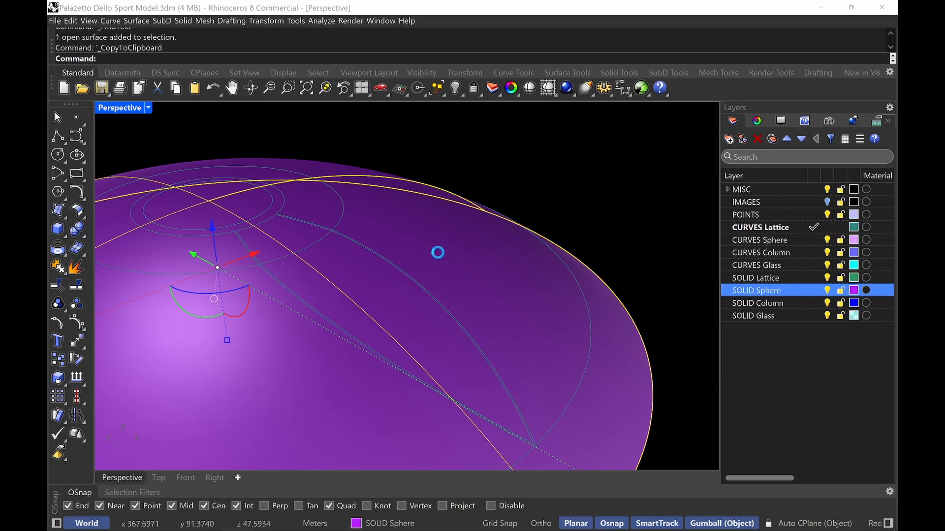
{"action": "key", "text": "ctrl+v"}
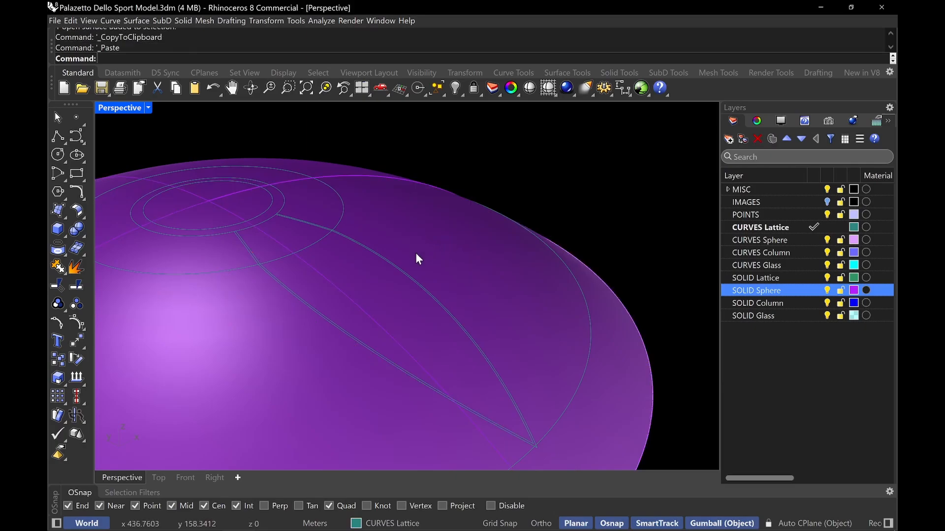
Split the duplicated sphere surface with the projected rib outline curve
{"action": "right_click_drag", "start_coordinate": [417, 254], "coordinate": [446, 260]}
{"action": "right_click_drag", "start_coordinate": [419, 221], "coordinate": [451, 235]}
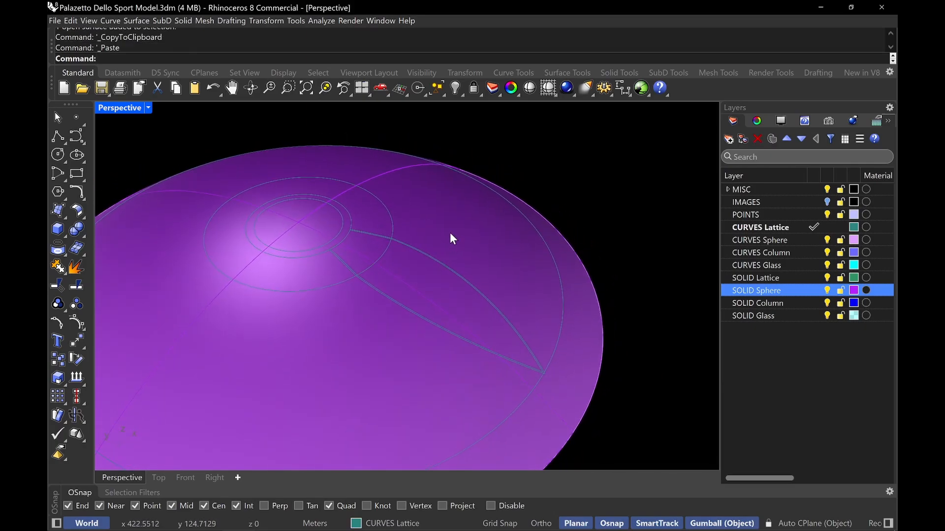
{"action": "left_click", "coordinate": [451, 235]}
{"action": "key", "text": "Escape"}
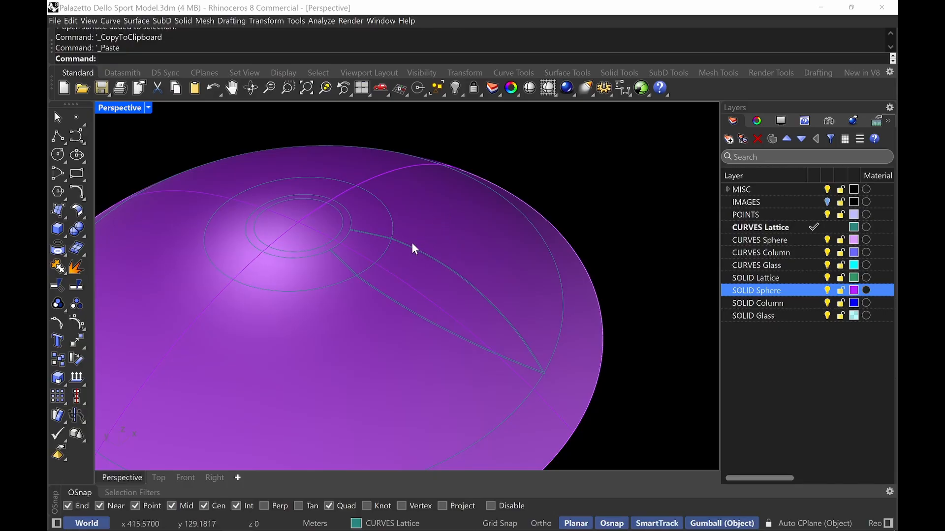
{"action": "type", "text": "Split"}
{"action": "key", "text": "Return"}
{"action": "left_click", "coordinate": [466, 235]}
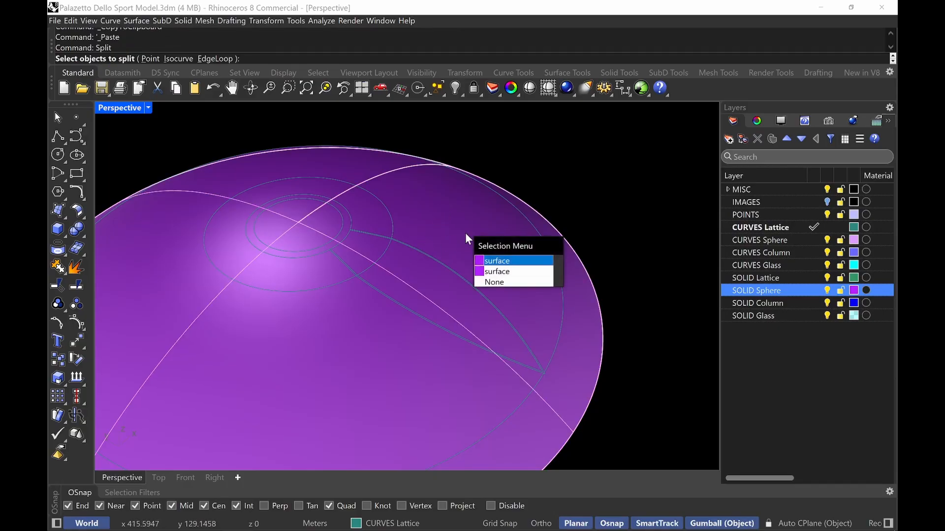
{"action": "key", "text": "Return"}
{"action": "left_click", "coordinate": [398, 239]}
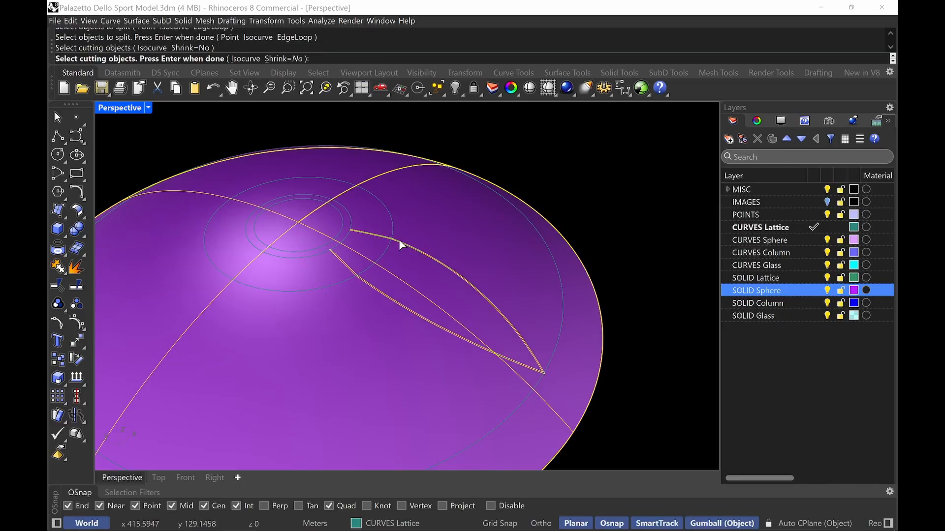
{"action": "scroll", "coordinate": [399, 239], "scroll_direction": "up", "scroll_amount": 3}
{"action": "scroll", "coordinate": [458, 238], "scroll_direction": "down", "scroll_amount": 1}
{"action": "scroll", "coordinate": [459, 237], "scroll_direction": "down", "scroll_amount": 2}
{"action": "key", "text": "Return"}
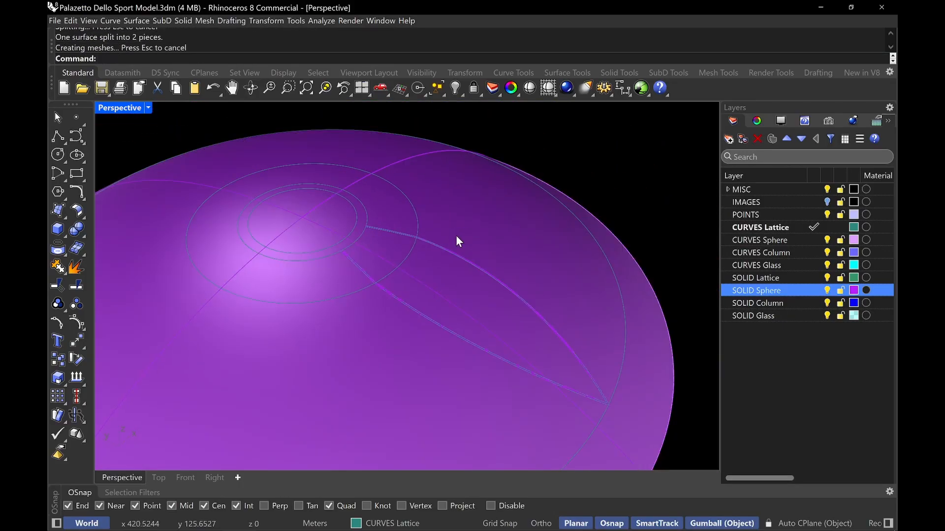
Delete the surrounding sphere piece, keeping only the rib-shaped surface
{"action": "left_click", "coordinate": [487, 220]}
{"action": "left_click", "coordinate": [514, 259]}
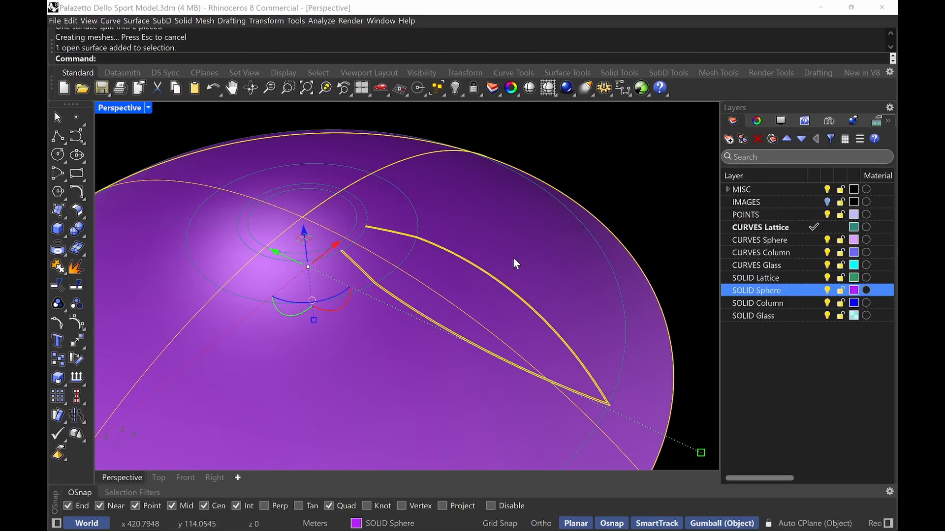
{"action": "key", "text": "Delete"}
{"action": "left_click", "coordinate": [493, 237]}
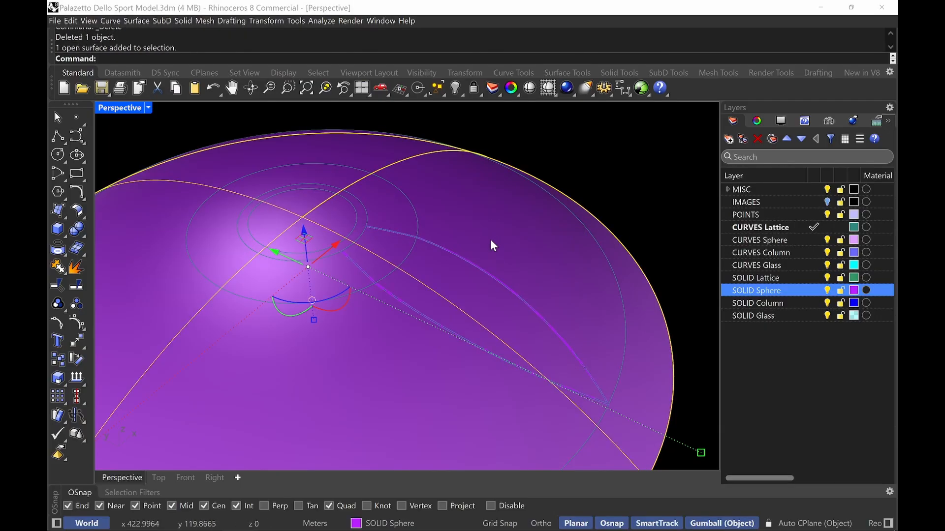
{"action": "key", "text": "Escape"}
Move the rib-shaped surface to the SOLID Lattice layer
{"action": "scroll", "coordinate": [477, 241], "scroll_direction": "up", "scroll_amount": 10}
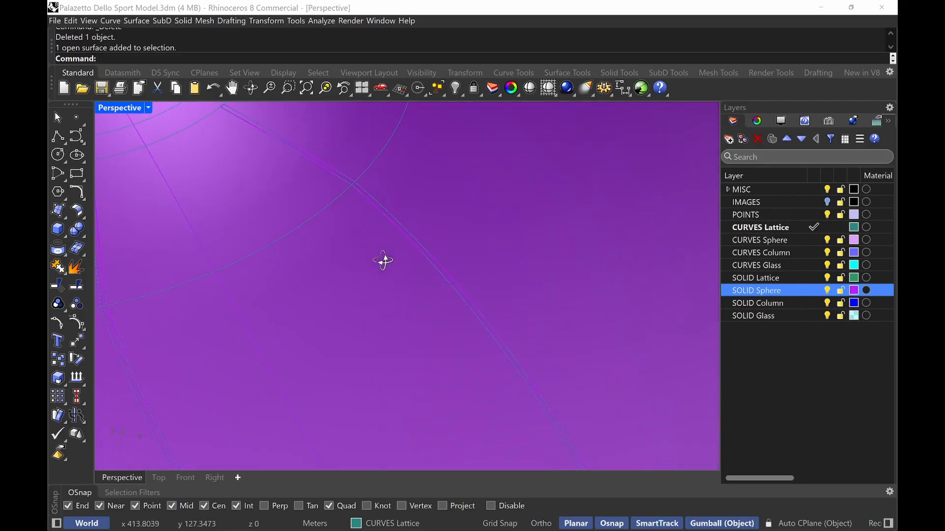
{"action": "left_click", "coordinate": [446, 269]}
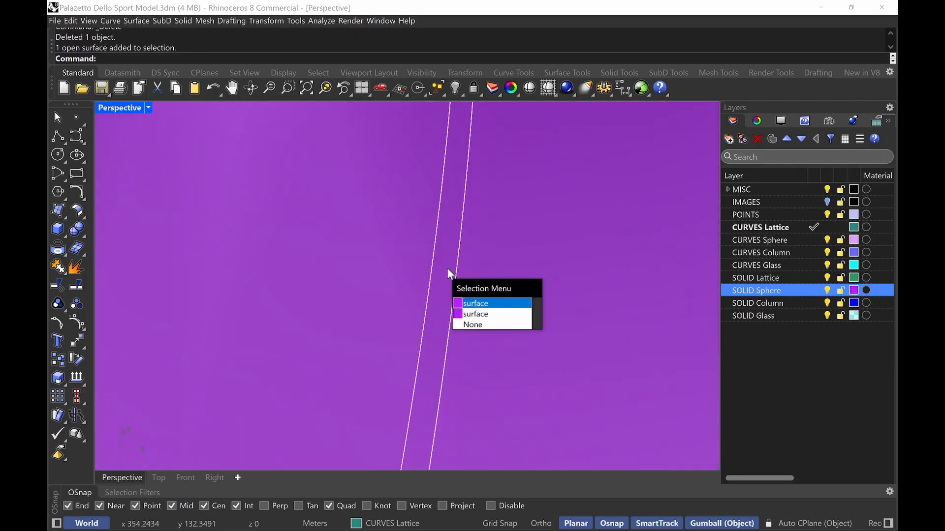
{"action": "right_click", "coordinate": [447, 268]}
{"action": "scroll", "coordinate": [448, 268], "scroll_direction": "down", "scroll_amount": 10}
{"action": "scroll", "coordinate": [460, 266], "scroll_direction": "down", "scroll_amount": 10}
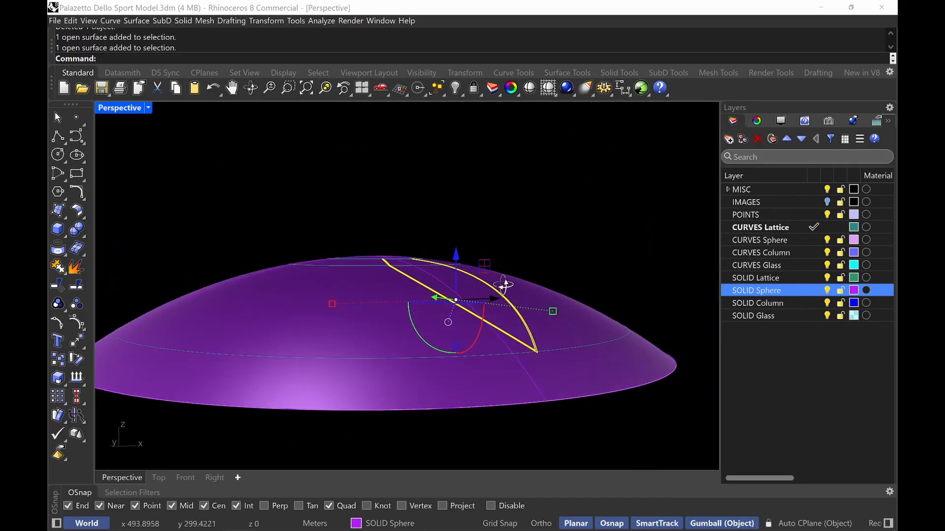
{"action": "right_click_drag", "start_coordinate": [542, 322], "coordinate": [529, 335]}
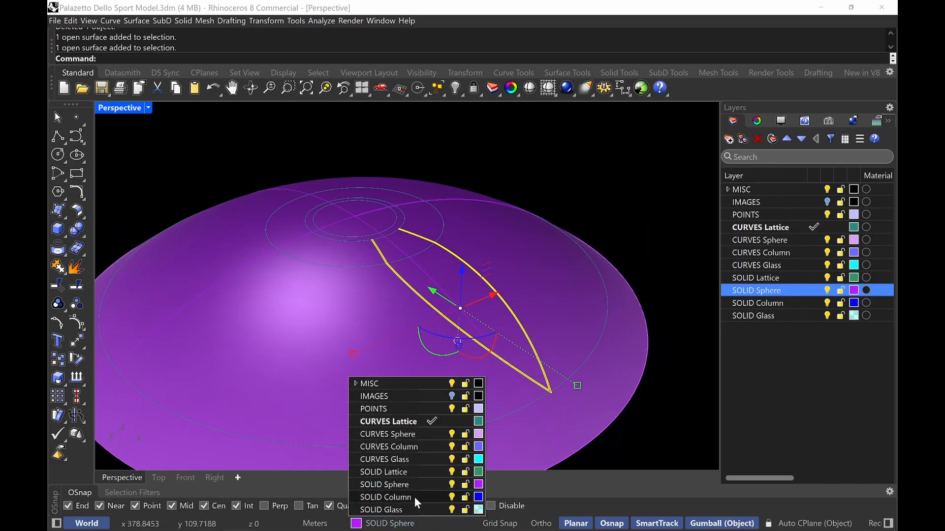
{"action": "left_click", "coordinate": [404, 473]}
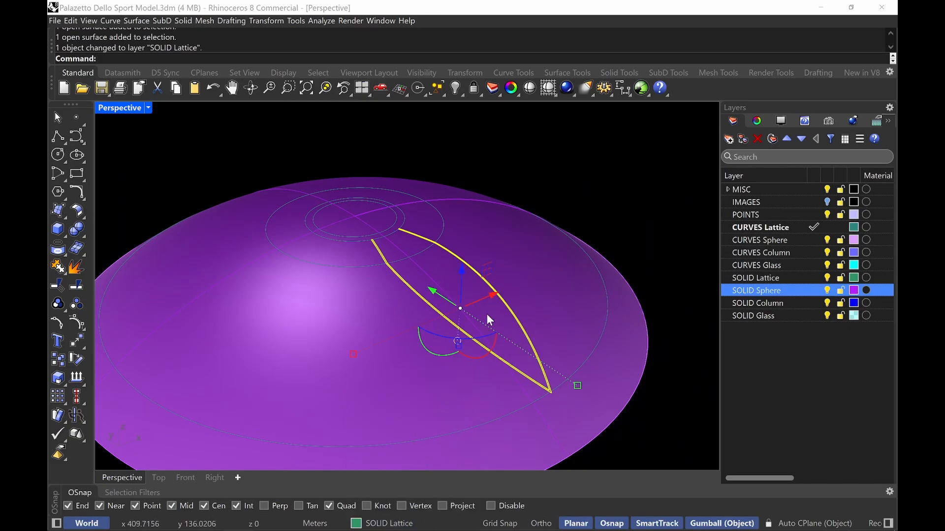
{"action": "key", "text": "Escape"}
Offset the rib surface into a solid with OffsetSrf at distance 0.275, flipping its direction
{"action": "scroll", "coordinate": [507, 282], "scroll_direction": "up", "scroll_amount": 7}
{"action": "right_click_drag", "start_coordinate": [507, 282], "coordinate": [470, 289]}
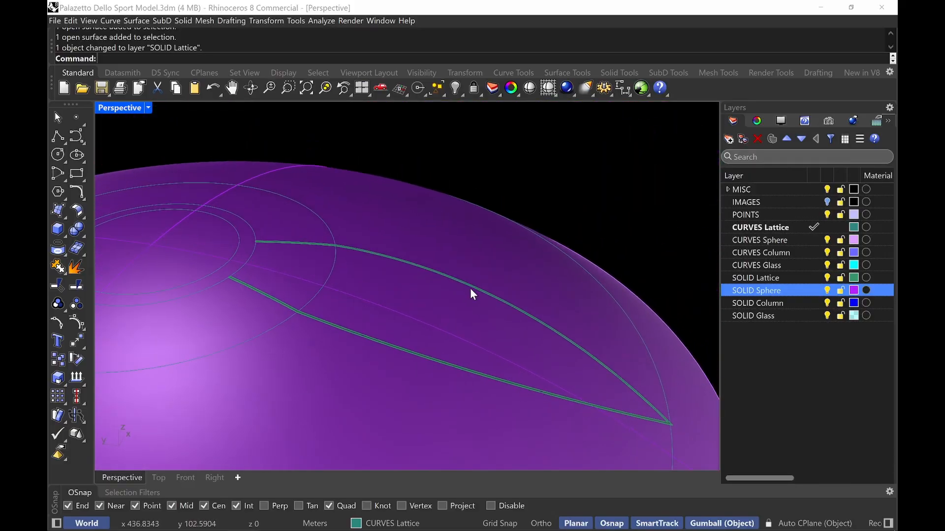
{"action": "type", "text": "Offs"}
{"action": "key", "text": "Down"}
{"action": "key", "text": "Down"}
{"action": "key", "text": "Down"}
{"action": "key", "text": "Down"}
{"action": "key", "text": "Down"}
{"action": "key", "text": "Down"}
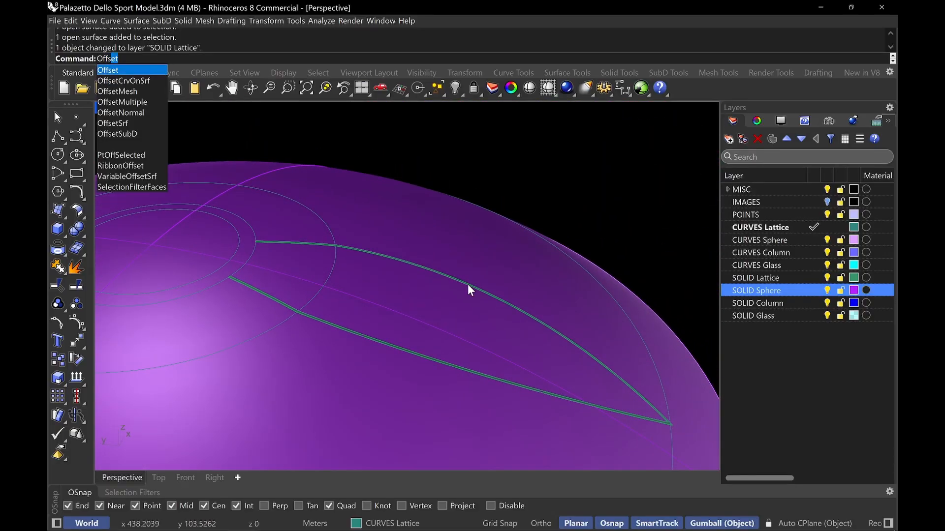
{"action": "key", "text": "Return"}
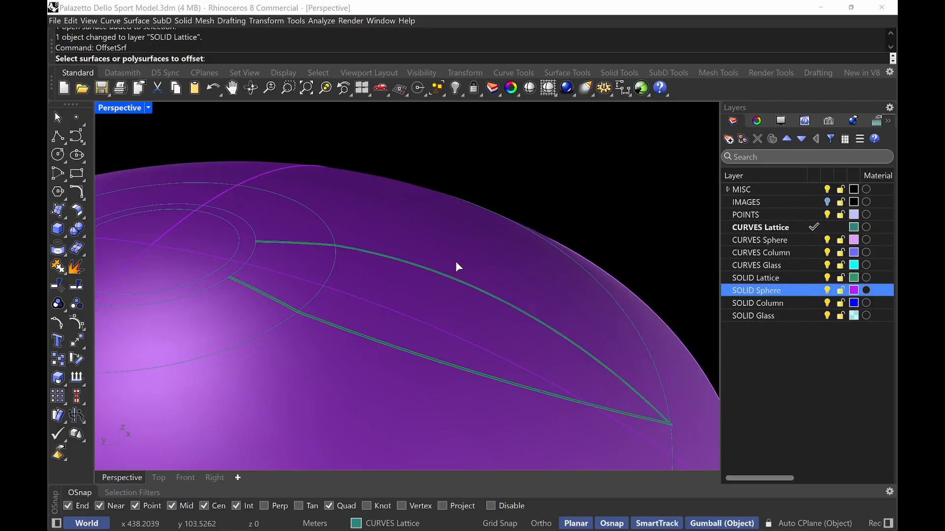
{"action": "right_click_drag", "start_coordinate": [527, 305], "coordinate": [393, 276], "text": "shift"}
{"action": "scroll", "coordinate": [550, 407], "scroll_direction": "up", "scroll_amount": 11}
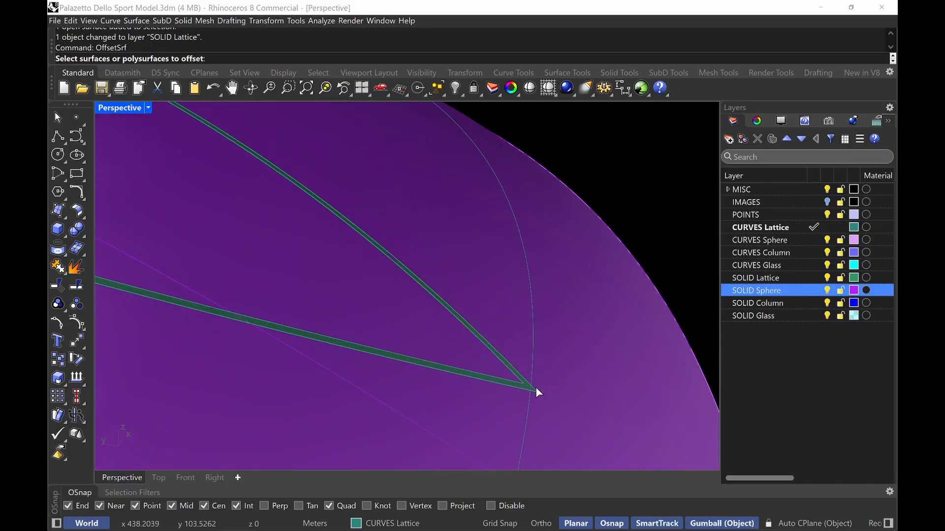
{"action": "left_click", "coordinate": [521, 388]}
{"action": "scroll", "coordinate": [522, 387], "scroll_direction": "down", "scroll_amount": 8}
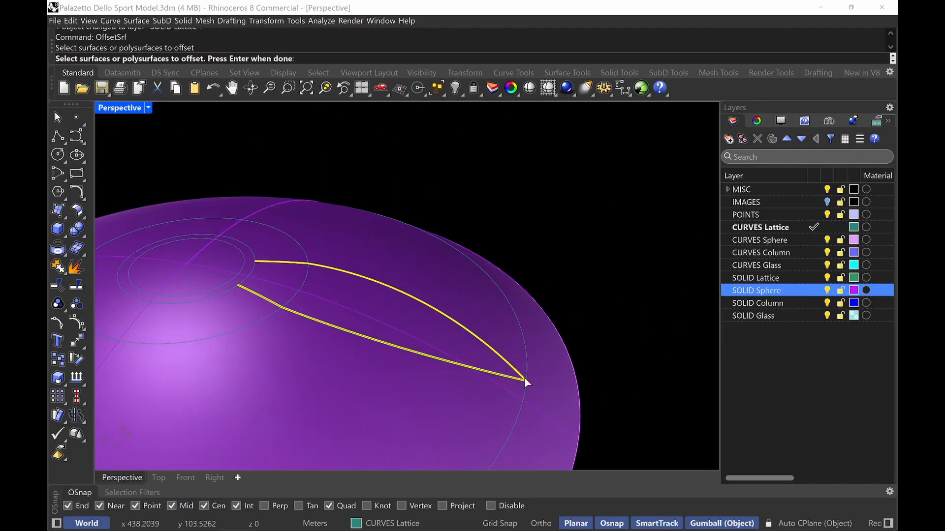
{"action": "key", "text": "Return"}
{"action": "scroll", "coordinate": [378, 292], "scroll_direction": "up", "scroll_amount": 2}
{"action": "right_click_drag", "start_coordinate": [402, 319], "coordinate": [370, 306]}
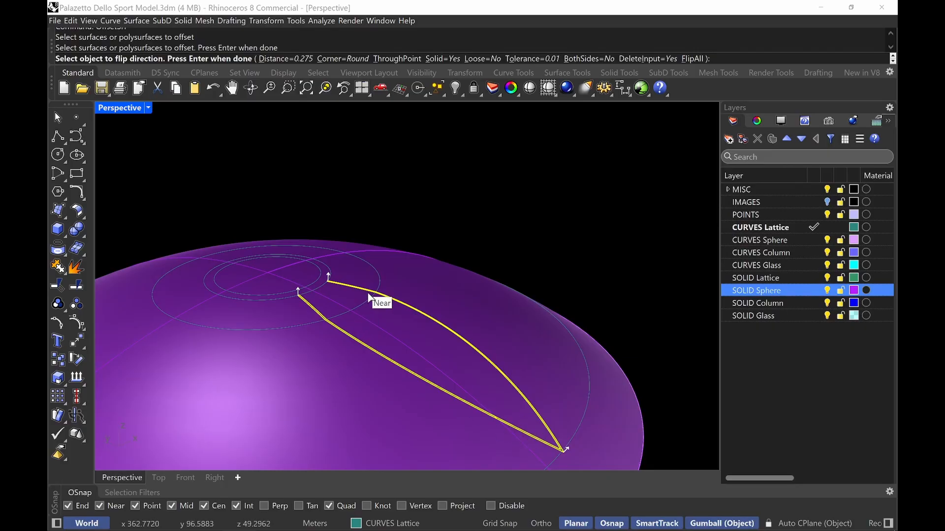
{"action": "type", "text": "F"}
{"action": "key", "text": "Return"}
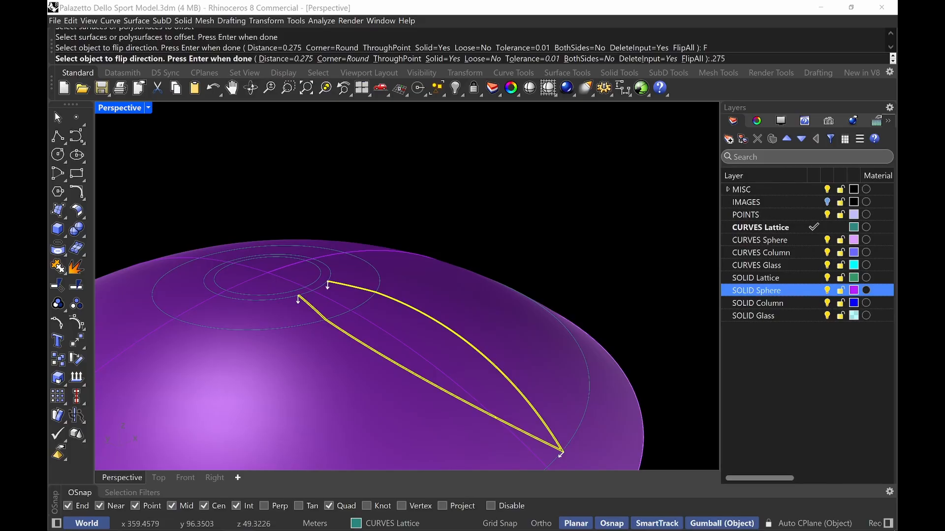
{"action": "key", "text": "Return"}
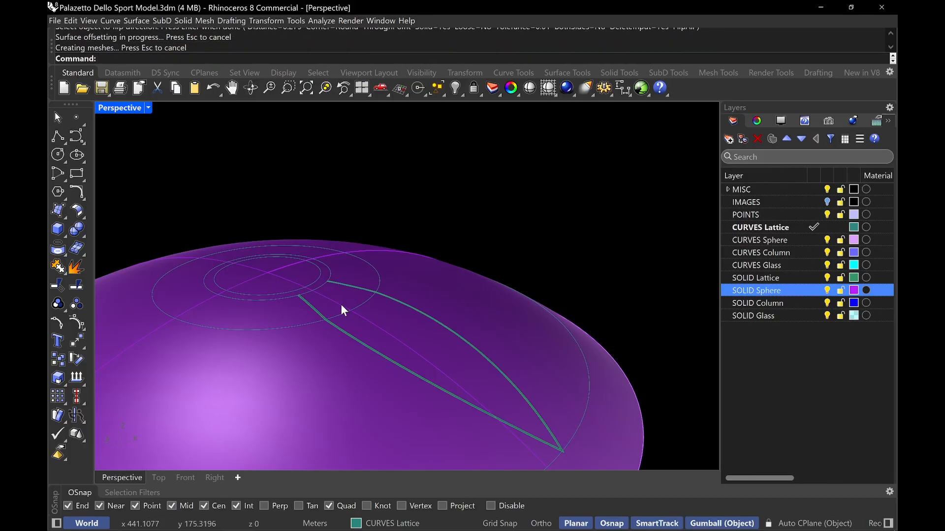
Polar-array the selected rib curve and rib solid around the dome centre, 108 items over 360 degrees
{"action": "right_click_drag", "start_coordinate": [341, 304], "coordinate": [359, 214]}
{"action": "right_click_drag", "start_coordinate": [247, 210], "coordinate": [286, 305]}
{"action": "scroll", "coordinate": [459, 261], "scroll_direction": "down", "scroll_amount": 2}
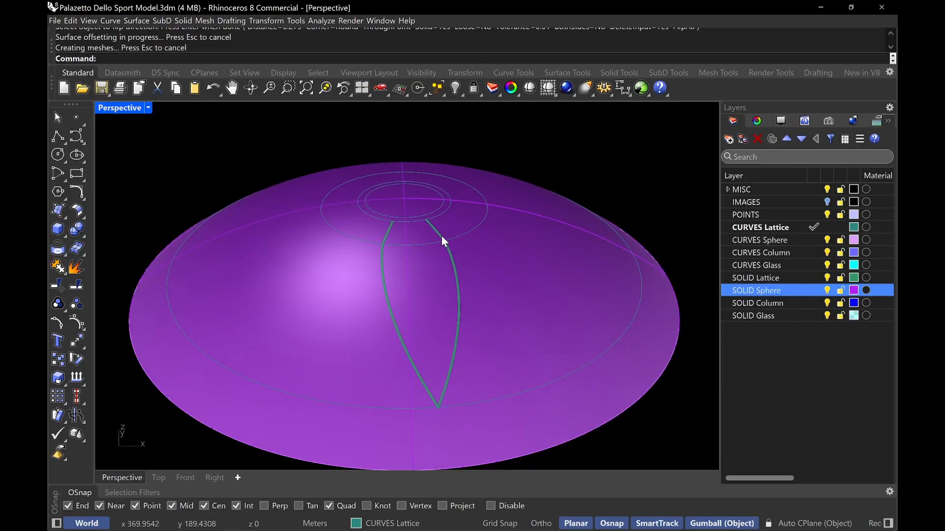
{"action": "scroll", "coordinate": [443, 243], "scroll_direction": "up", "scroll_amount": 2}
{"action": "left_click", "coordinate": [459, 276]}
{"action": "scroll", "coordinate": [487, 292], "scroll_direction": "up", "scroll_amount": 2}
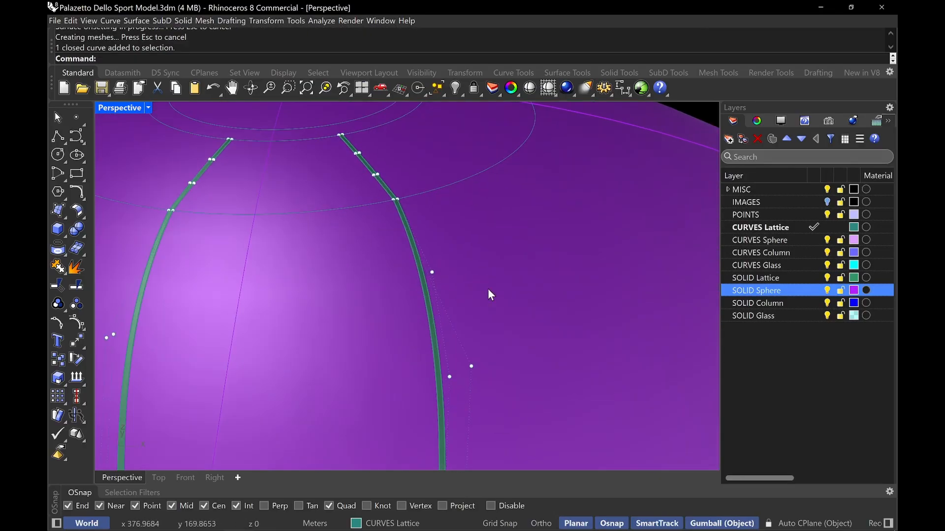
{"action": "scroll", "coordinate": [420, 330], "scroll_direction": "up", "scroll_amount": 2}
{"action": "left_click", "coordinate": [433, 316]}
{"action": "scroll", "coordinate": [429, 317], "scroll_direction": "down", "scroll_amount": 1}
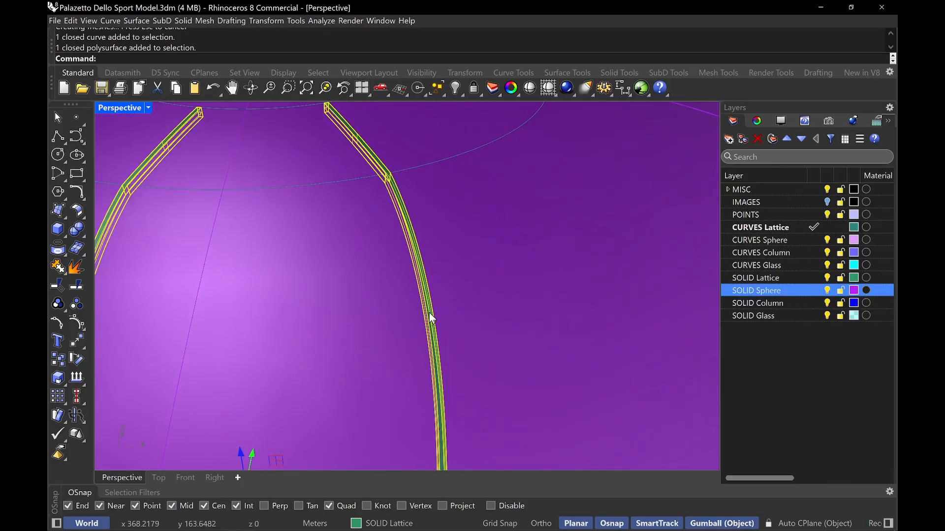
{"action": "scroll", "coordinate": [429, 313], "scroll_direction": "down", "scroll_amount": 2}
{"action": "type", "text": "ArrayPolar"}
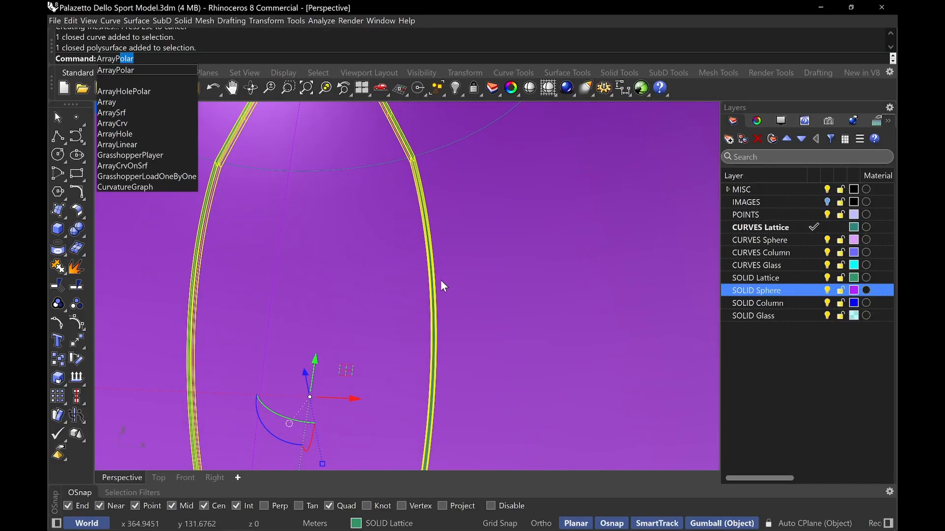
{"action": "key", "text": "Return"}
{"action": "scroll", "coordinate": [426, 296], "scroll_direction": "down", "scroll_amount": 6}
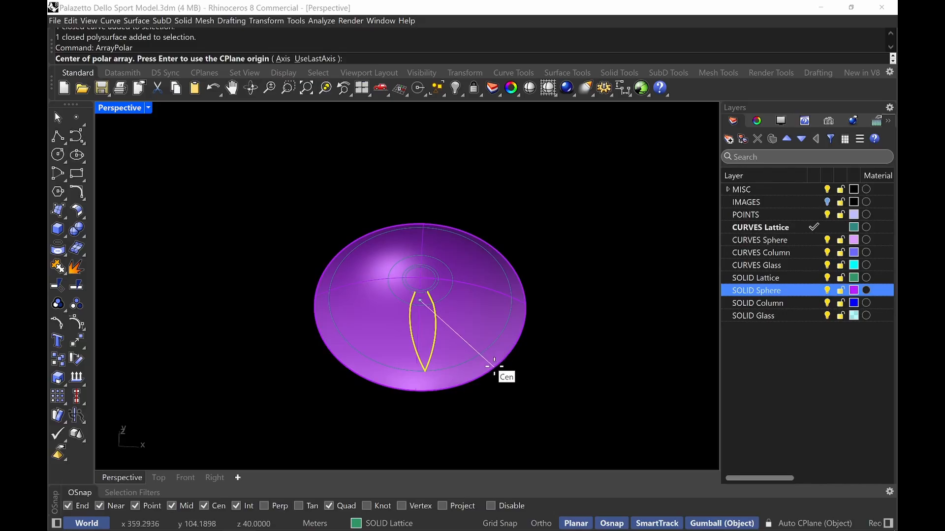
{"action": "left_click", "coordinate": [497, 371]}
{"action": "key", "text": "Return"}
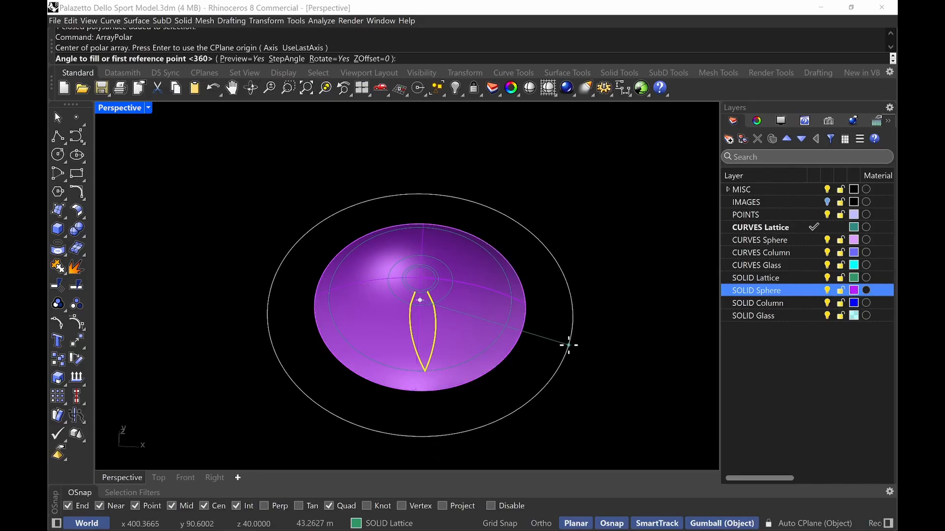
{"action": "key", "text": "Return"}
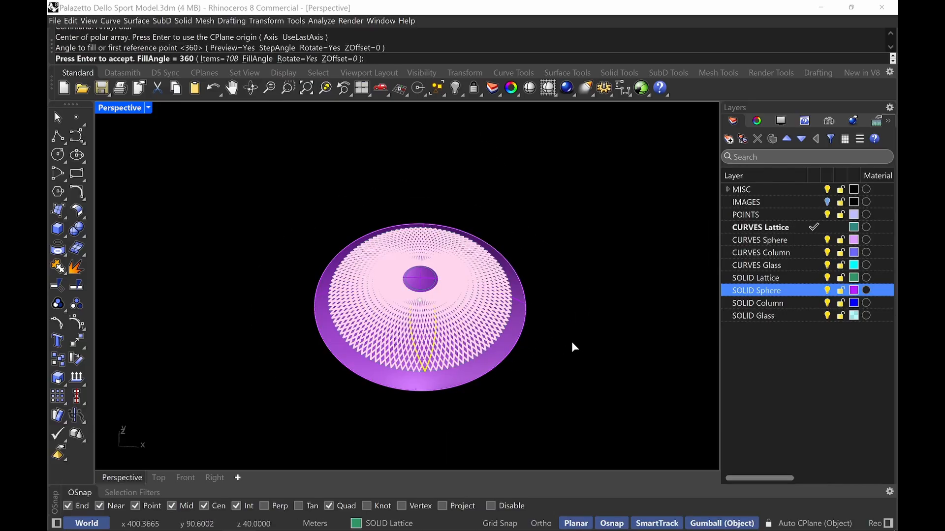
{"action": "key", "text": "Return"}
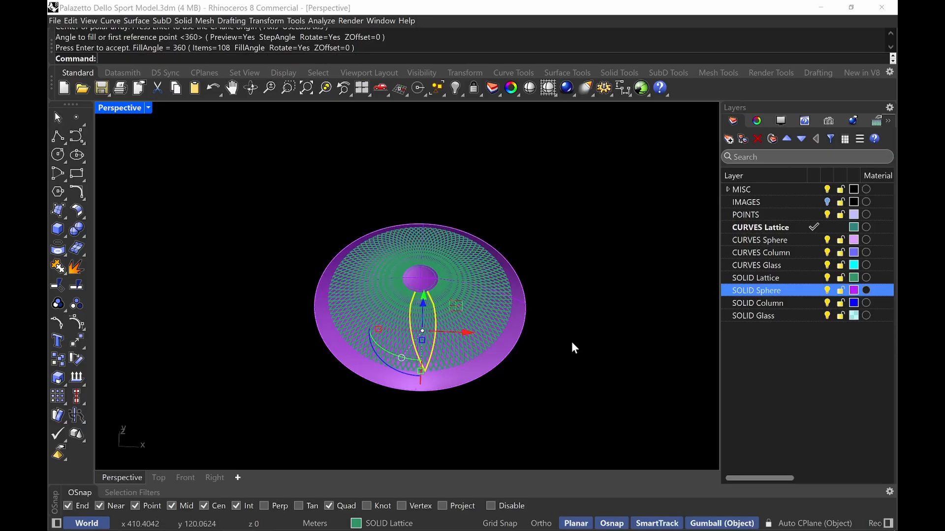
Turn off the SOLID Sphere layer to view the lattice on its own
{"action": "scroll", "coordinate": [330, 328], "scroll_direction": "up", "scroll_amount": 5}
{"action": "scroll", "coordinate": [331, 331], "scroll_direction": "up", "scroll_amount": 4}
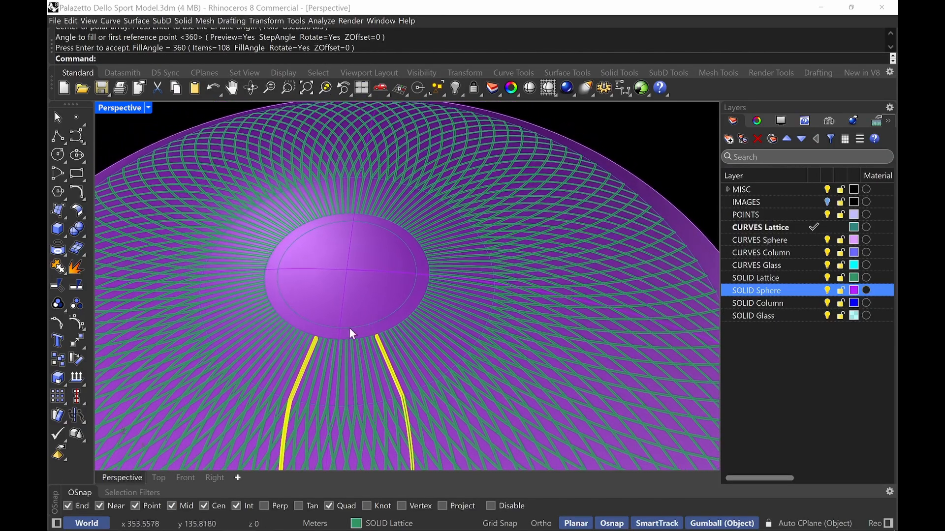
{"action": "left_click", "coordinate": [651, 152]}
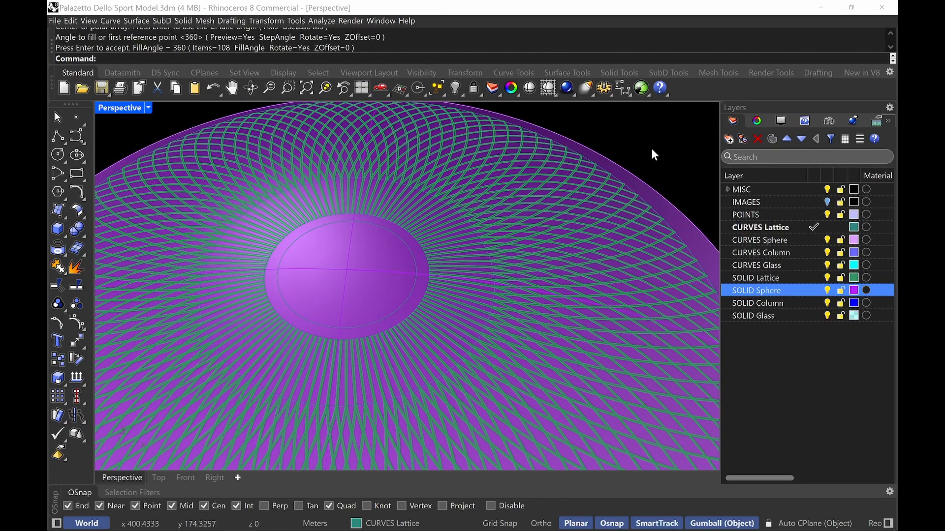
{"action": "right_click_drag", "start_coordinate": [651, 149], "coordinate": [599, 143]}
{"action": "left_click", "coordinate": [828, 290]}
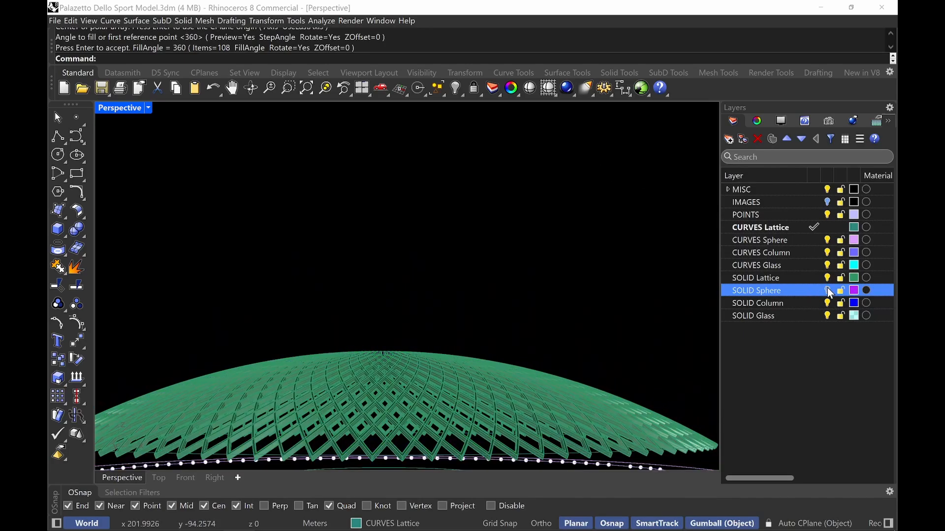
Orbit and zoom around the lattice to examine the arrayed ribs from below
{"action": "scroll", "coordinate": [390, 394], "scroll_direction": "up", "scroll_amount": 8}
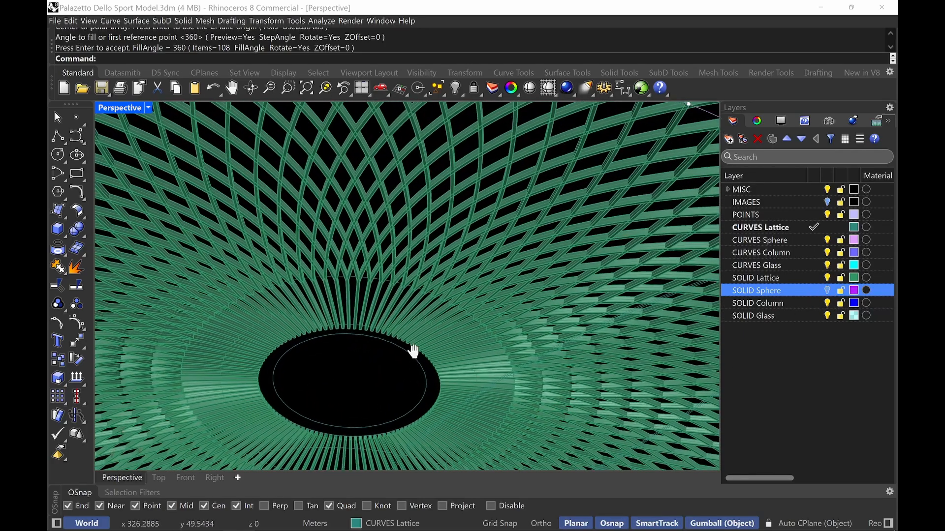
{"action": "right_click_drag", "start_coordinate": [414, 351], "coordinate": [393, 257]}
{"action": "scroll", "coordinate": [386, 246], "scroll_direction": "up", "scroll_amount": 6}
{"action": "mouse_move", "coordinate": [386, 218]}
{"action": "right_mouse_down", "text": "shift"}
{"action": "mouse_move", "coordinate": [379, 198]}
{"action": "mouse_move", "coordinate": [392, 219]}
{"action": "right_mouse_up", "text": "shift"}
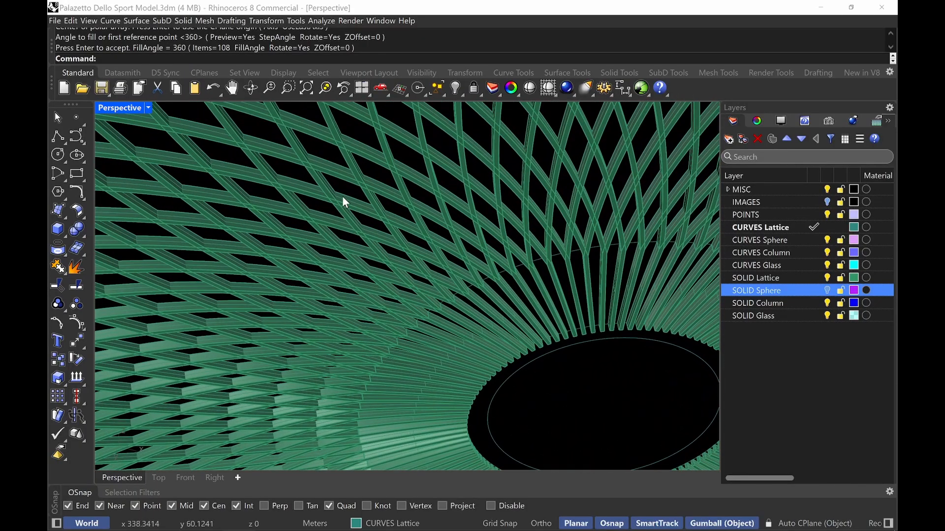
{"action": "scroll", "coordinate": [468, 278], "scroll_direction": "up", "scroll_amount": 5}
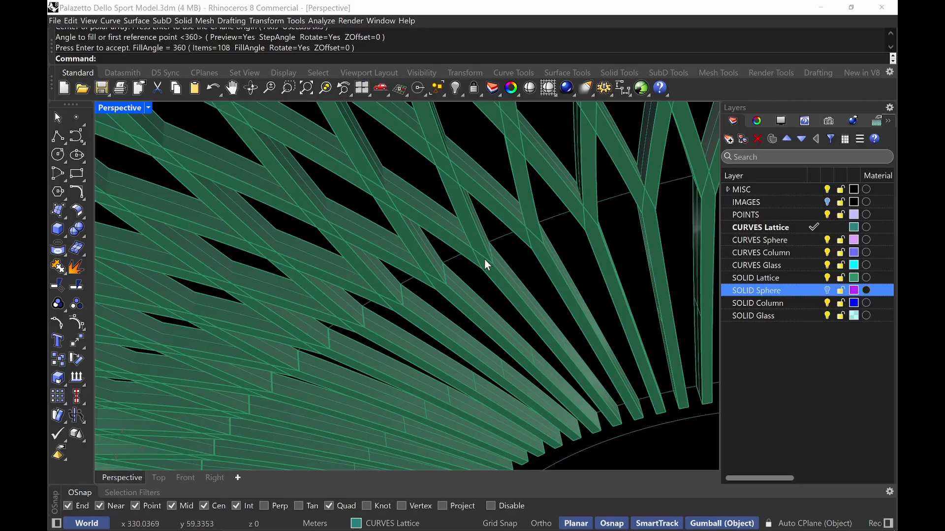
{"action": "scroll", "coordinate": [465, 316], "scroll_direction": "down", "scroll_amount": 8}
{"action": "right_click_drag", "start_coordinate": [464, 297], "coordinate": [420, 293]}
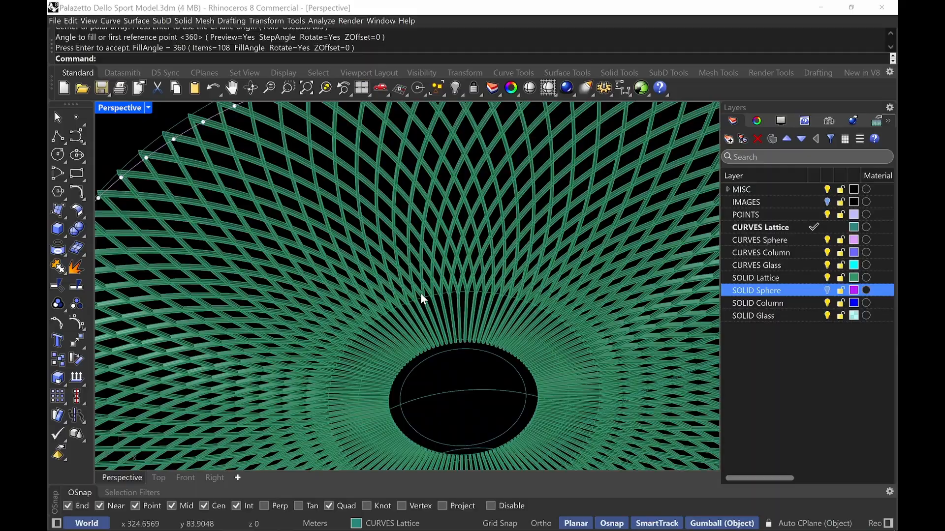
Switch the Perspective viewport to Soft Monochrome display and inspect the lattice pattern
{"action": "left_click", "coordinate": [129, 113]}
{"action": "left_click", "coordinate": [217, 350]}
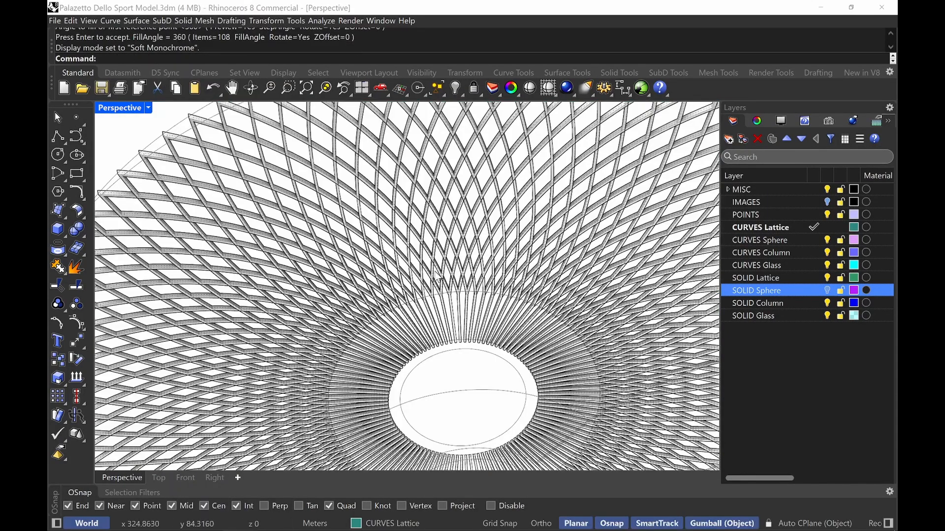
{"action": "mouse_move", "coordinate": [465, 286]}
{"action": "right_mouse_down"}
{"action": "mouse_move", "coordinate": [401, 366]}
{"action": "mouse_move", "coordinate": [390, 343]}
{"action": "mouse_move", "coordinate": [400, 333]}
{"action": "mouse_move", "coordinate": [407, 352]}
{"action": "mouse_move", "coordinate": [419, 307]}
{"action": "mouse_move", "coordinate": [440, 287]}
{"action": "mouse_move", "coordinate": [404, 285]}
{"action": "mouse_move", "coordinate": [389, 301]}
{"action": "right_mouse_up"}
{"action": "scroll", "coordinate": [438, 289], "scroll_direction": "down", "scroll_amount": 4}
{"action": "scroll", "coordinate": [436, 289], "scroll_direction": "down", "scroll_amount": 3}
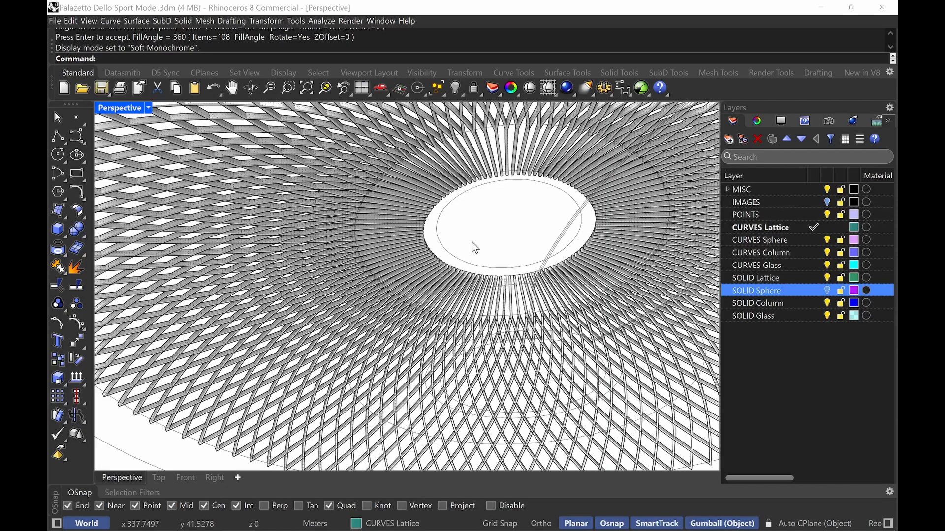
{"action": "right_click_drag", "start_coordinate": [472, 242], "coordinate": [424, 238]}
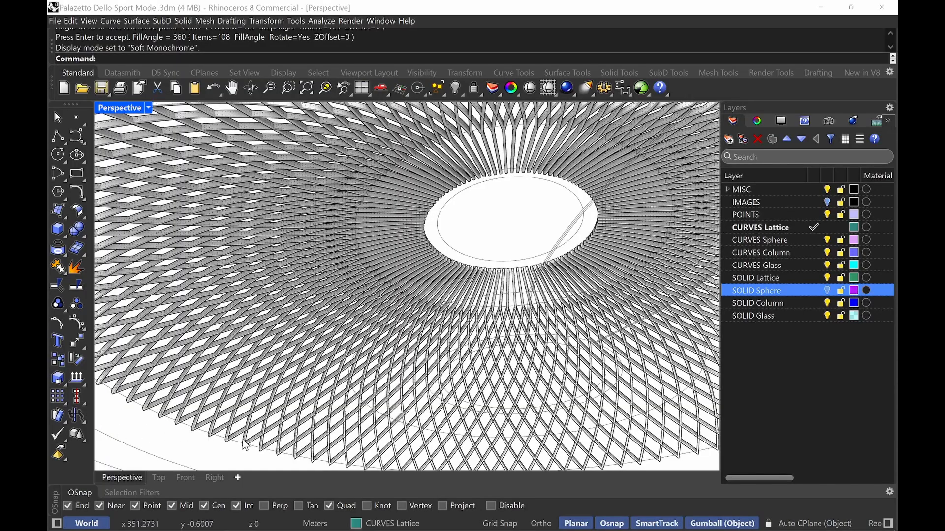
{"action": "right_click_drag", "start_coordinate": [350, 265], "coordinate": [367, 348]}
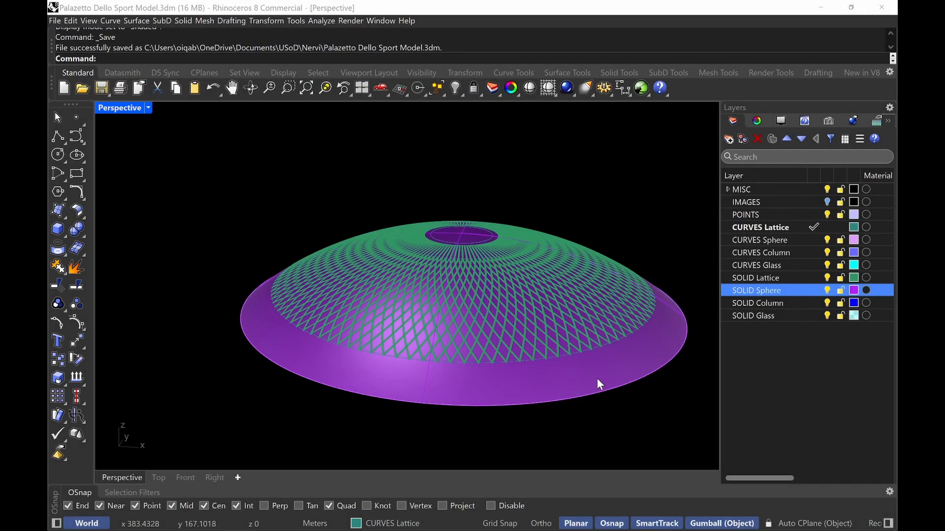
Toggle the SOLID Sphere layer off and back on to compare the lattice against the sphere
{"action": "left_click", "coordinate": [828, 291]}
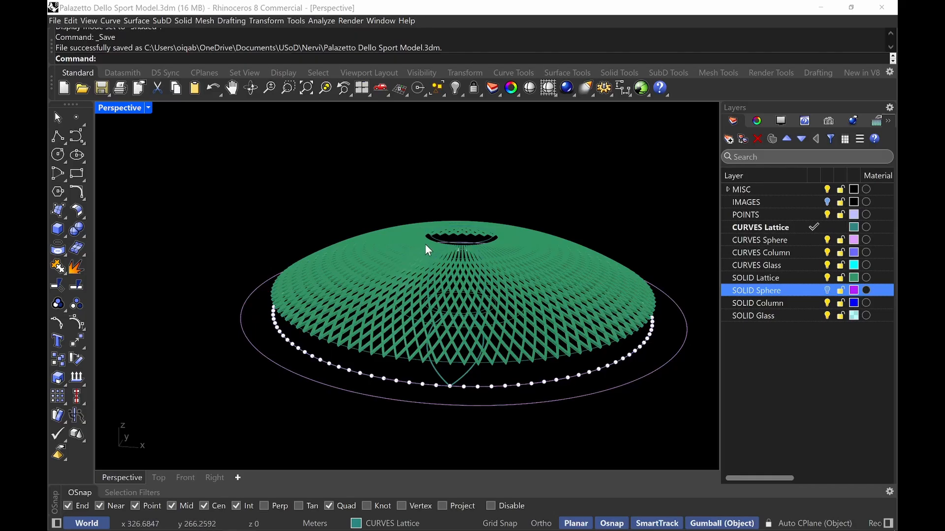
{"action": "left_click", "coordinate": [827, 291]}
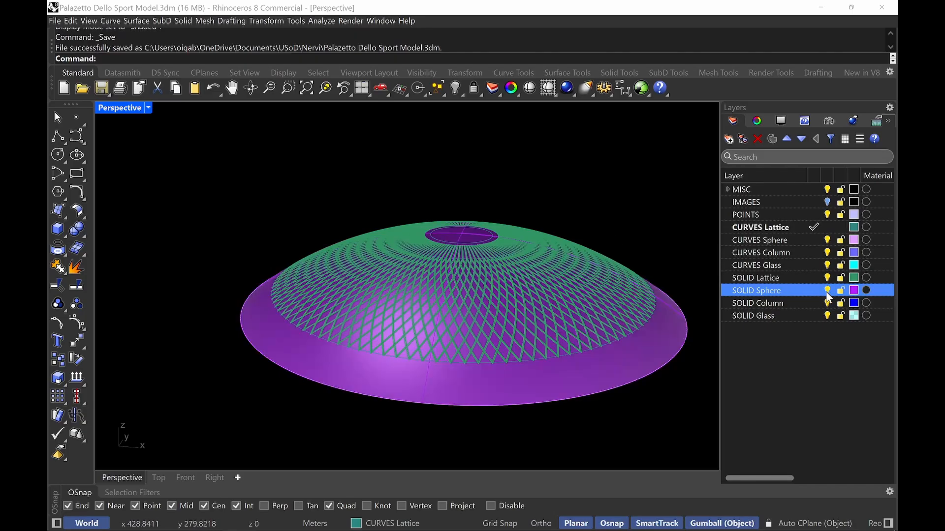
Copy and paste the sphere surface in place, then hide the duplicate
{"action": "scroll", "coordinate": [479, 212], "scroll_direction": "up", "scroll_amount": 10}
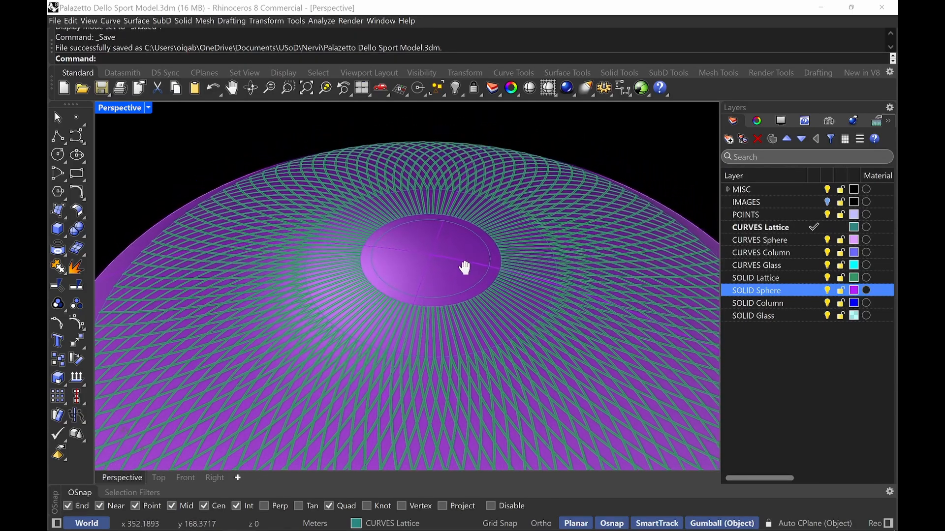
{"action": "left_click", "coordinate": [453, 263]}
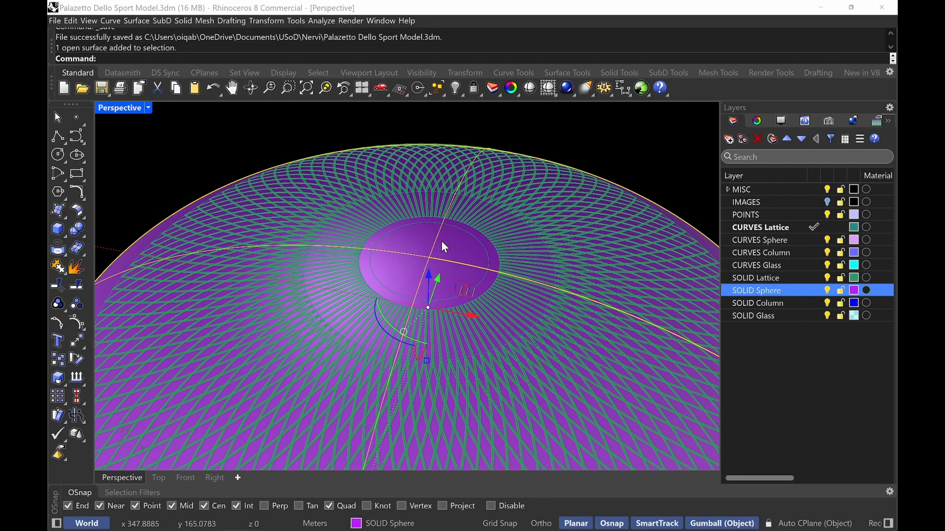
{"action": "key", "text": "ctrl+c"}
{"action": "key", "text": "ctrl+v"}
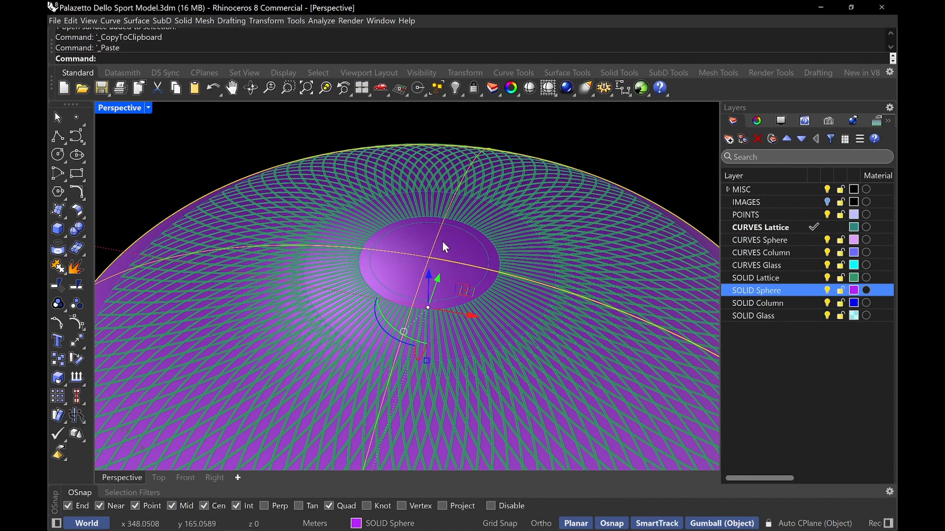
{"action": "type", "text": "Hide"}
{"action": "key", "text": "Return"}
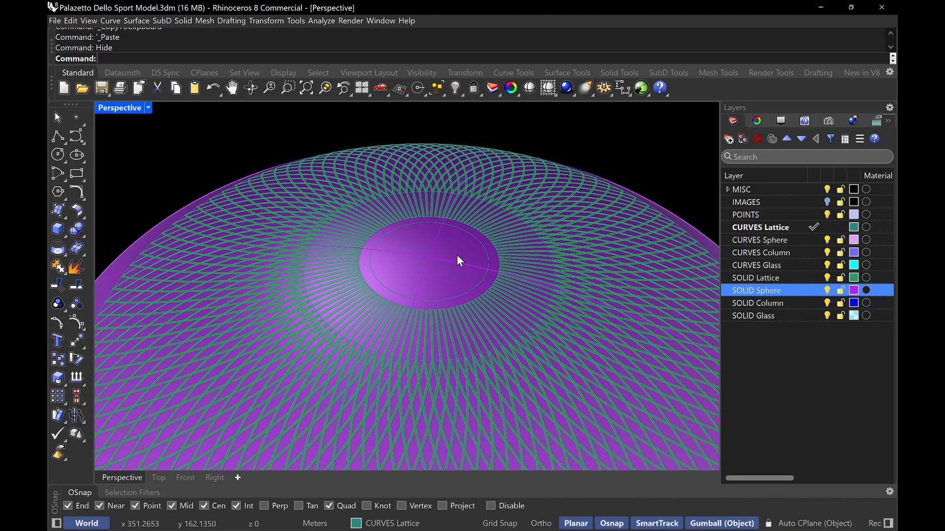
Split the sphere surface with the oculus ring curves
{"action": "left_click", "coordinate": [457, 254]}
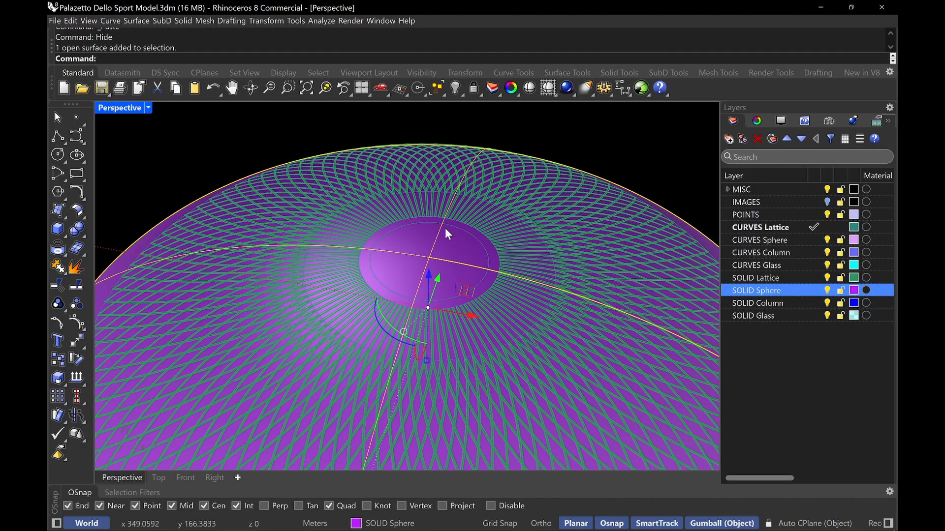
{"action": "key", "text": "Escape"}
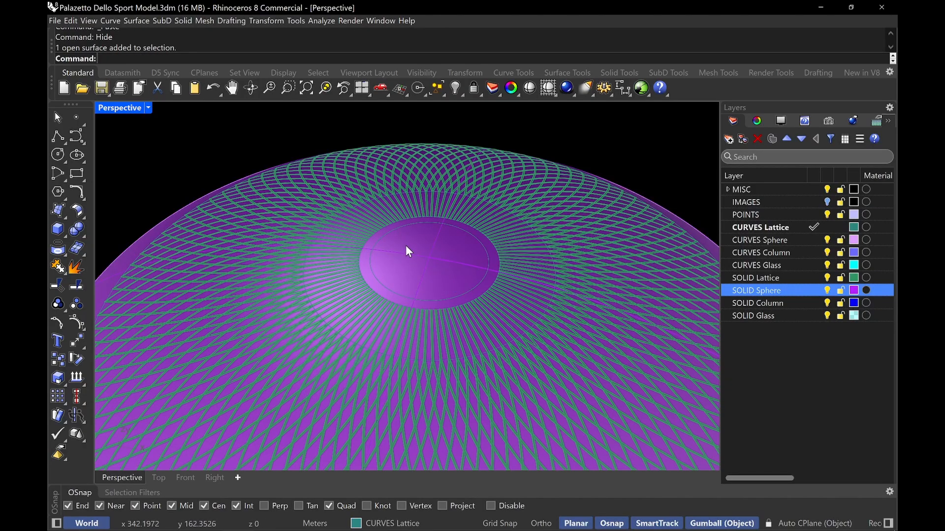
{"action": "key", "text": "Return"}
{"action": "left_click", "coordinate": [434, 258]}
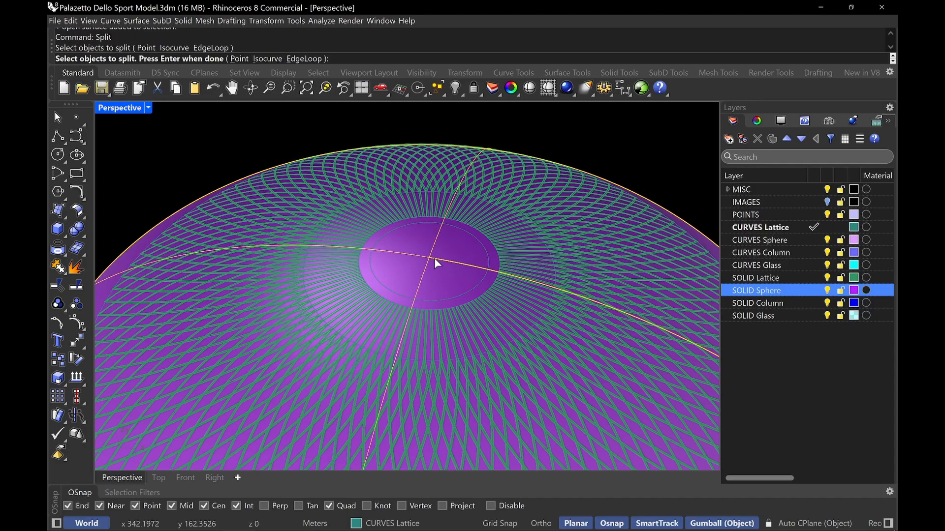
{"action": "key", "text": "Return"}
{"action": "left_click", "coordinate": [378, 232]}
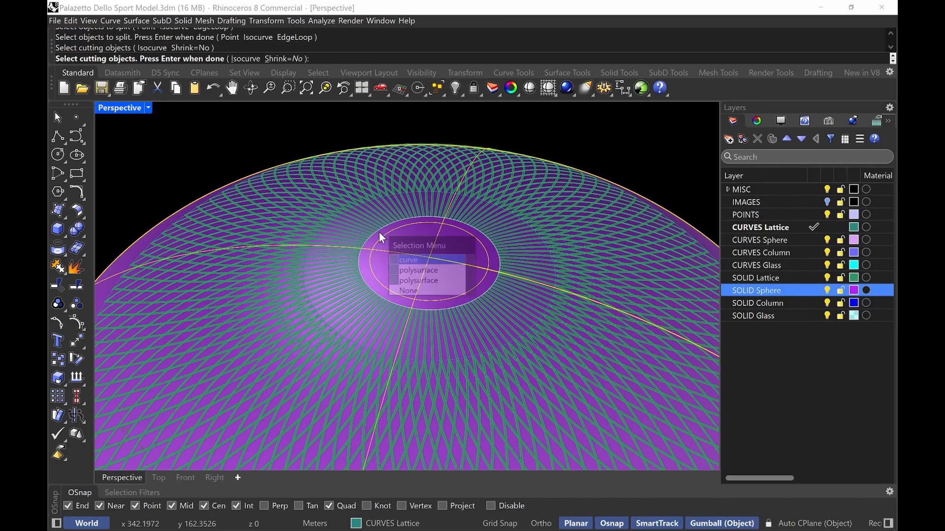
{"action": "left_click", "coordinate": [447, 267]}
{"action": "key", "text": "Return"}
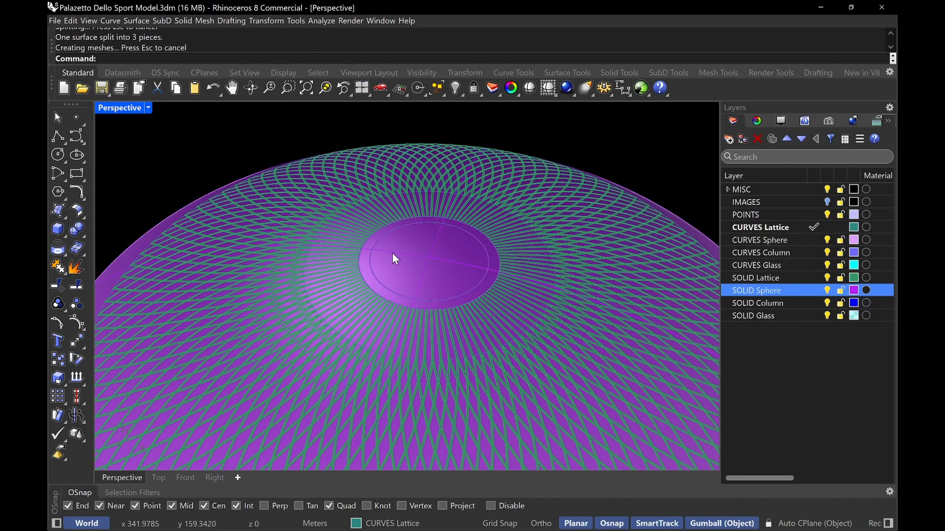
Offset the oculus ring surface 0.275 as a solid with flipped direction, making SOLID Sphere the current layer
{"action": "scroll", "coordinate": [374, 253], "scroll_direction": "up", "scroll_amount": 3}
{"action": "left_click", "coordinate": [357, 260]}
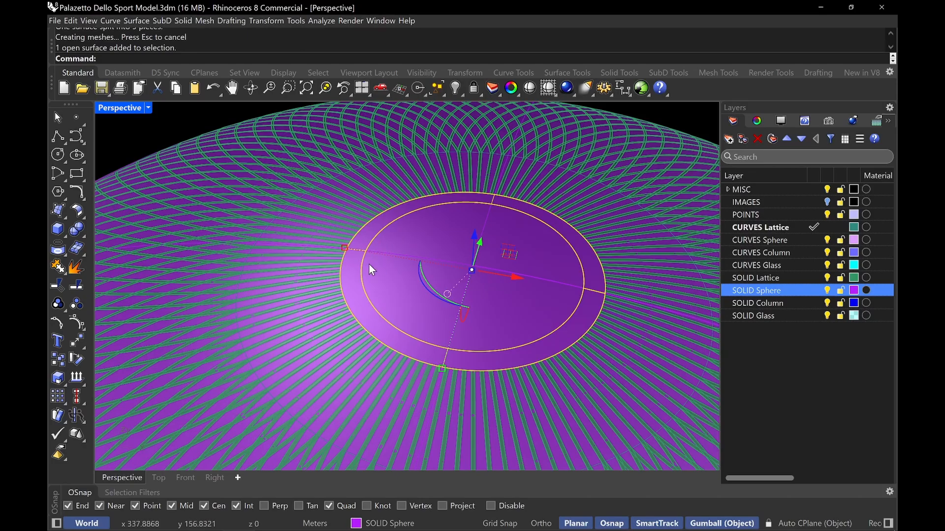
{"action": "right_click_drag", "start_coordinate": [368, 263], "coordinate": [492, 300]}
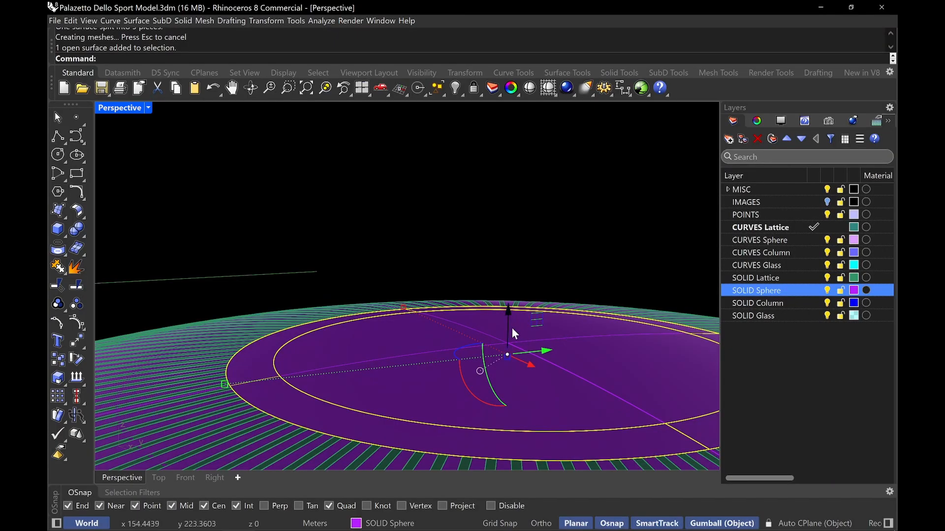
{"action": "key", "text": "Escape"}
{"action": "type", "text": "Off"}
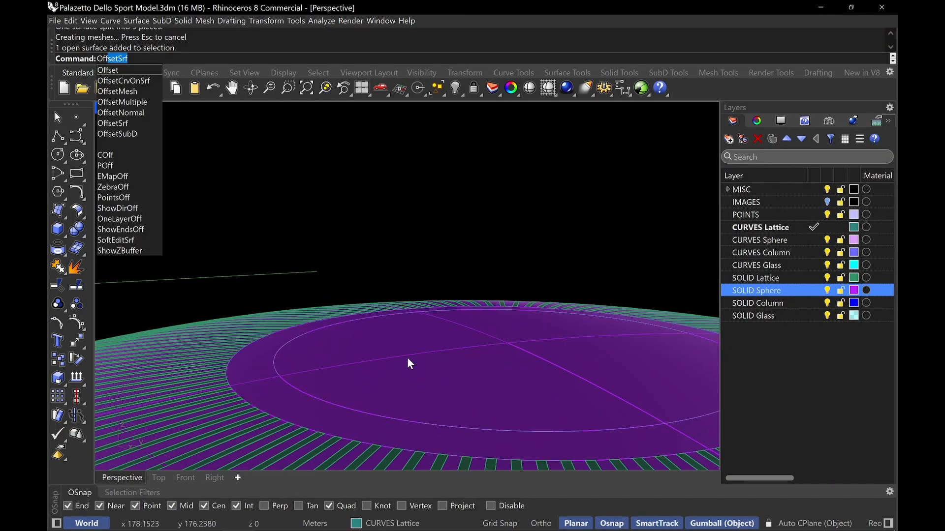
{"action": "key", "text": "Down"}
{"action": "key", "text": "Down"}
{"action": "key", "text": "Down"}
{"action": "key", "text": "Down"}
{"action": "key", "text": "Down"}
{"action": "key", "text": "Down"}
{"action": "key", "text": "Return"}
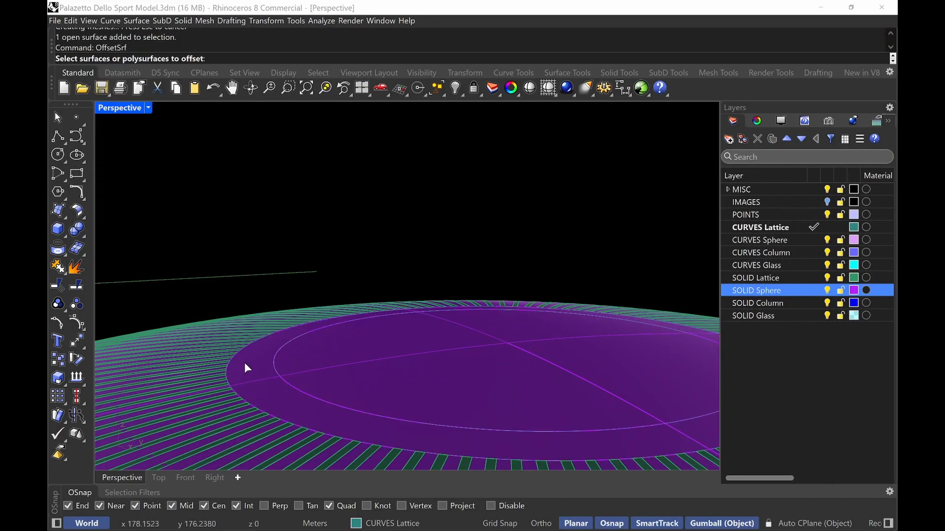
{"action": "left_click", "coordinate": [268, 398]}
{"action": "key", "text": "Return"}
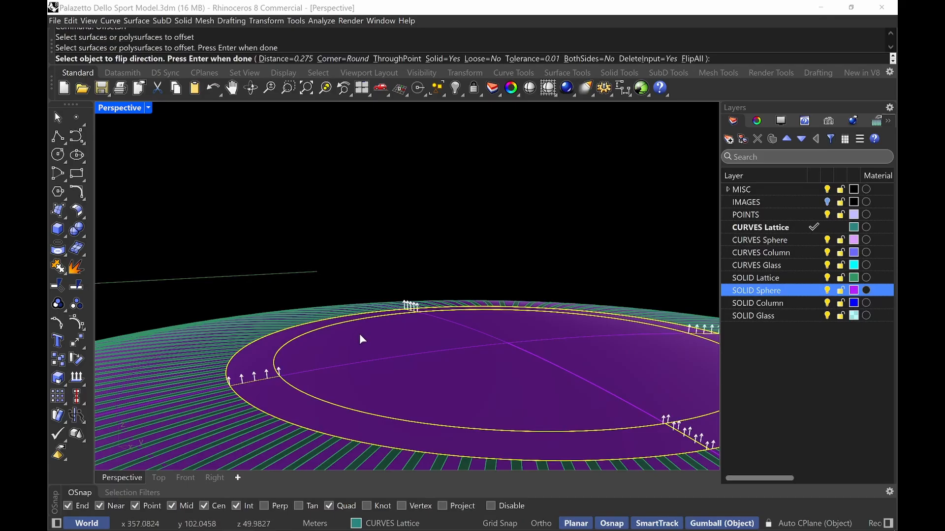
{"action": "type", "text": "F"}
{"action": "key", "text": "Return"}
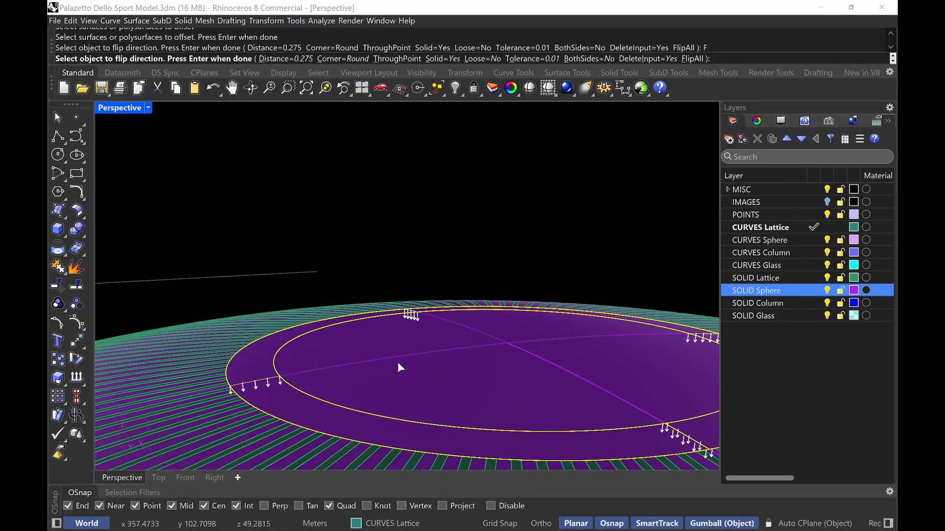
{"action": "left_click", "coordinate": [813, 289]}
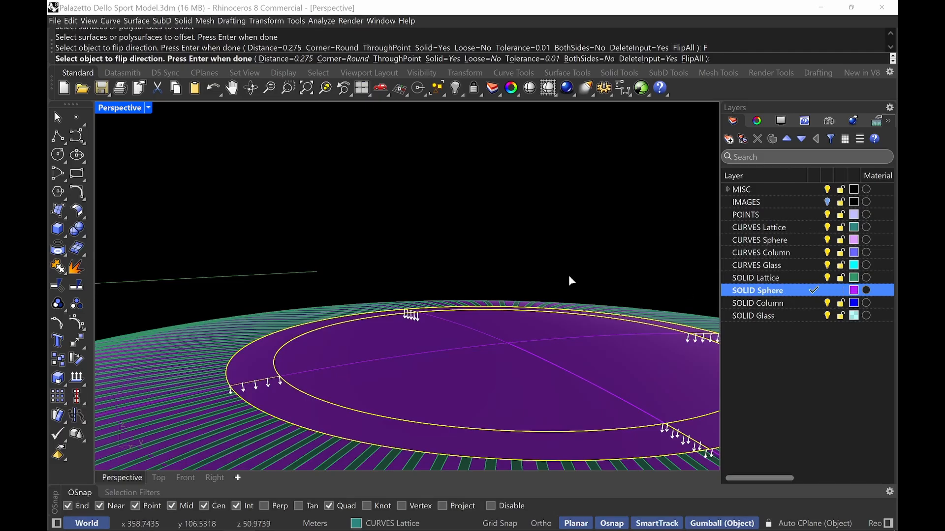
{"action": "key", "text": "Return"}
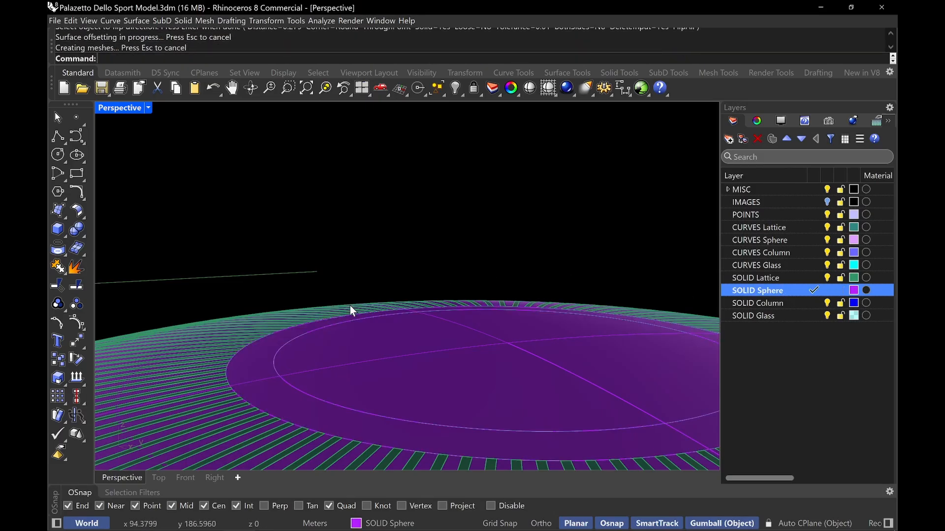
Hide the original oculus ring surface
{"action": "left_click", "coordinate": [392, 382]}
{"action": "type", "text": "h"}
{"action": "key", "text": "Return"}
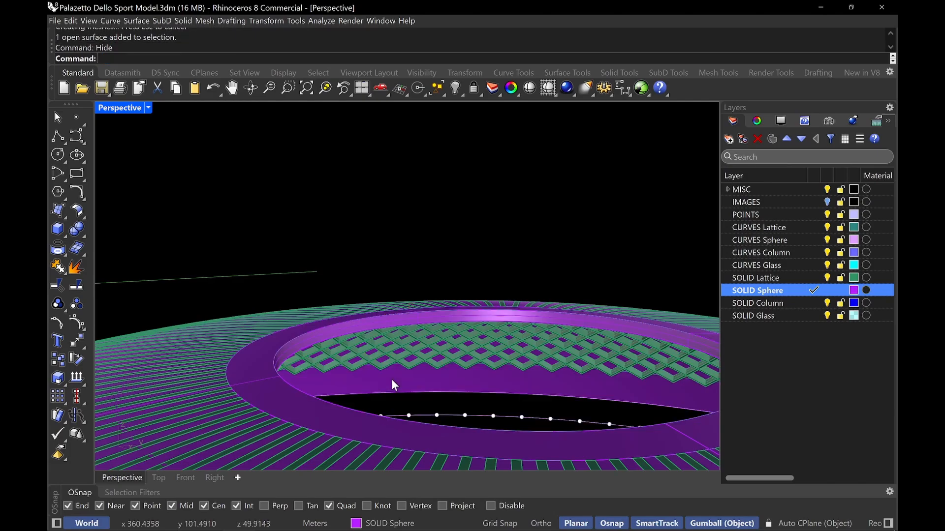
Switch the Perspective viewport to Soft Monochrome display
{"action": "right_click_drag", "start_coordinate": [405, 379], "coordinate": [463, 304]}
{"action": "left_click", "coordinate": [147, 108]}
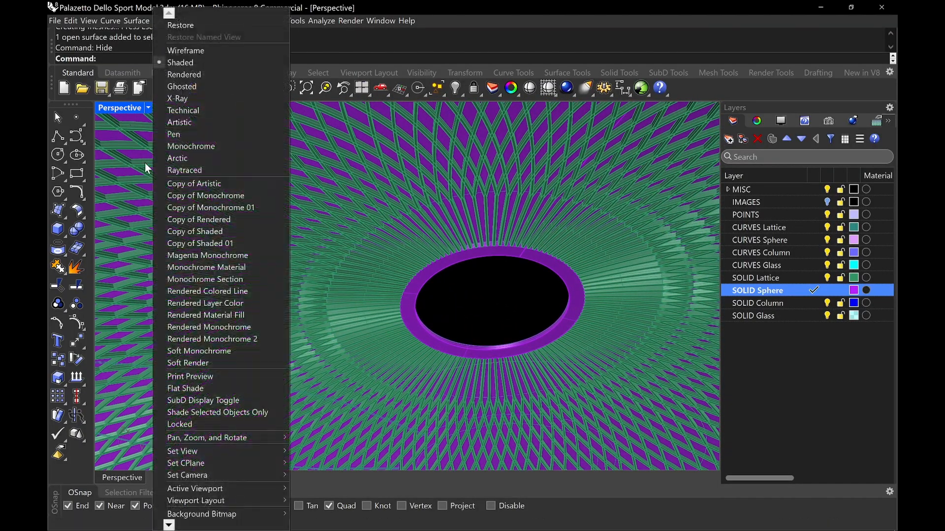
{"action": "left_click", "coordinate": [234, 350]}
Orbit and zoom around the dome to examine the lattice and oculus ring
{"action": "scroll", "coordinate": [542, 281], "scroll_direction": "down", "scroll_amount": 10}
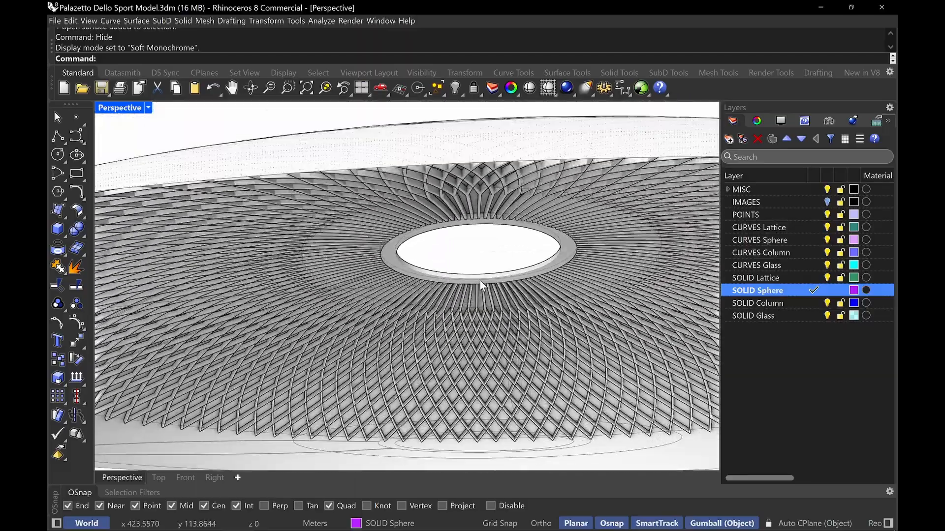
{"action": "scroll", "coordinate": [484, 290], "scroll_direction": "up", "scroll_amount": 10}
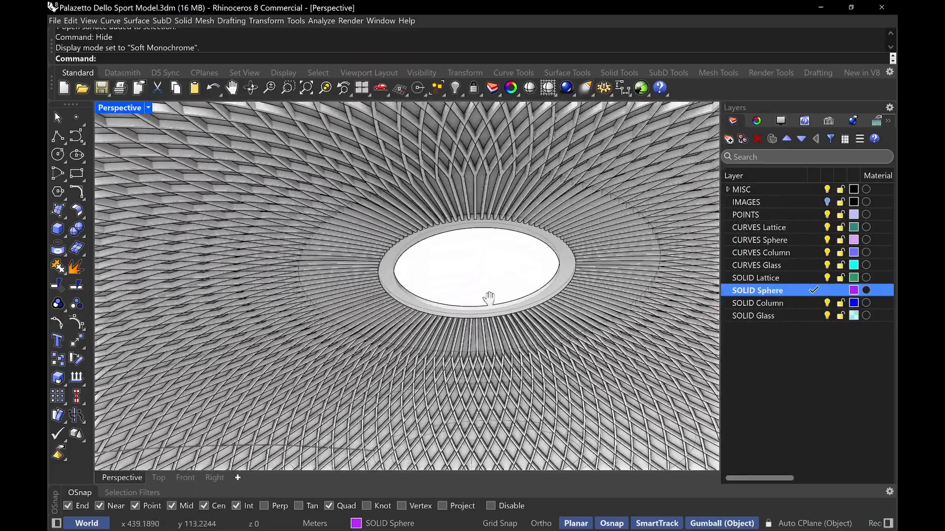
{"action": "mouse_move", "coordinate": [489, 298]}
{"action": "right_mouse_down"}
{"action": "mouse_move", "coordinate": [479, 333]}
{"action": "mouse_move", "coordinate": [463, 296]}
{"action": "mouse_move", "coordinate": [476, 310]}
{"action": "mouse_move", "coordinate": [480, 265]}
{"action": "mouse_move", "coordinate": [492, 298]}
{"action": "right_mouse_up"}
{"action": "scroll", "coordinate": [480, 266], "scroll_direction": "down", "scroll_amount": 5}
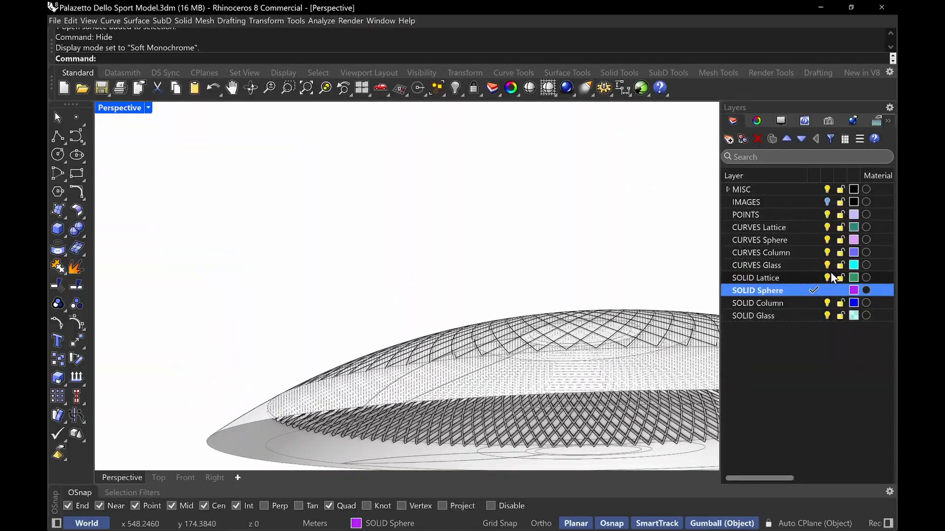
{"action": "right_click_drag", "start_coordinate": [317, 362], "coordinate": [418, 417]}
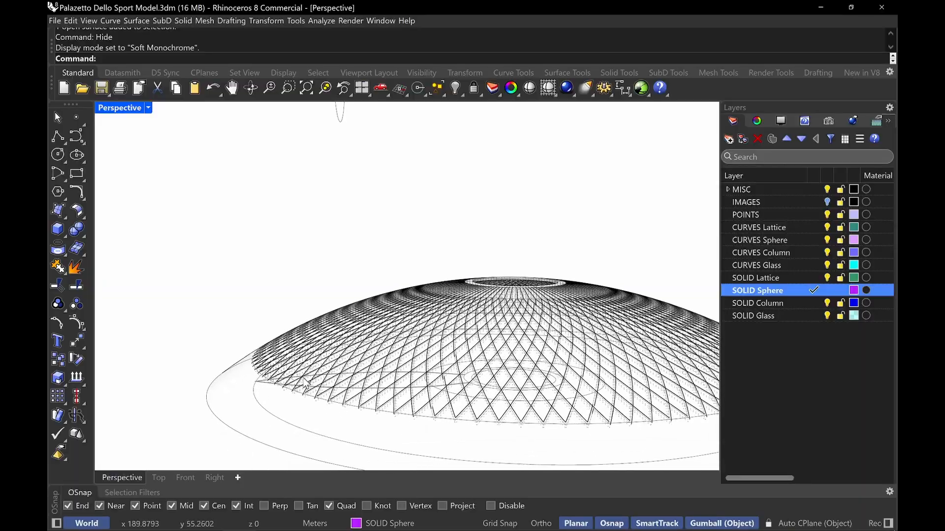
{"action": "right_click_drag", "start_coordinate": [608, 435], "coordinate": [430, 444]}
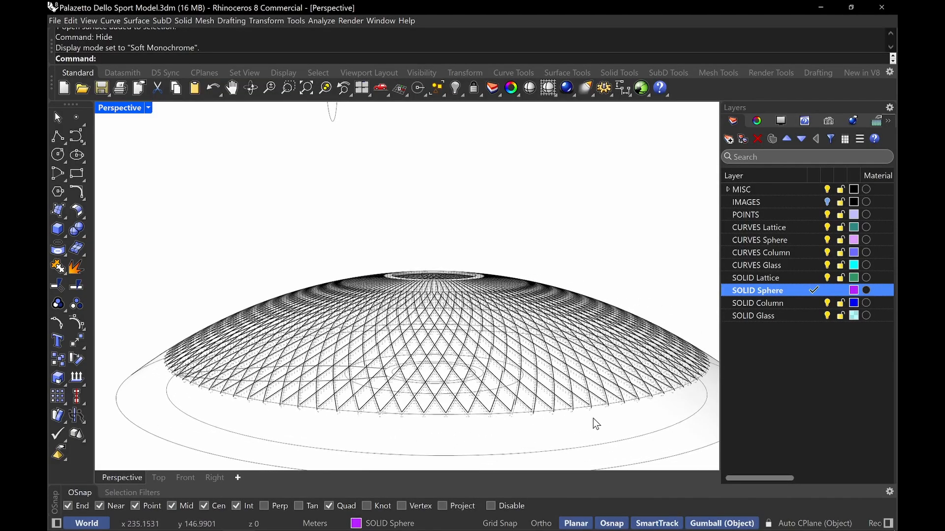
{"action": "right_click_drag", "start_coordinate": [676, 398], "coordinate": [593, 403]}
{"action": "right_click_drag", "start_coordinate": [572, 356], "coordinate": [641, 397]}
Switch to the browser and page through the Palazzetto dello Sport photo gallery
{"action": "mouse_move", "coordinate": [241, 522]}
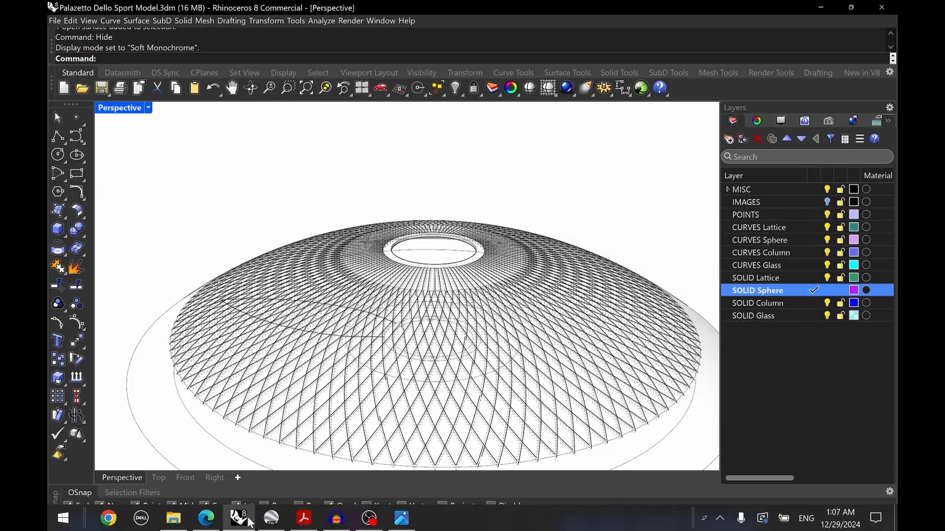
{"action": "left_click", "coordinate": [210, 520]}
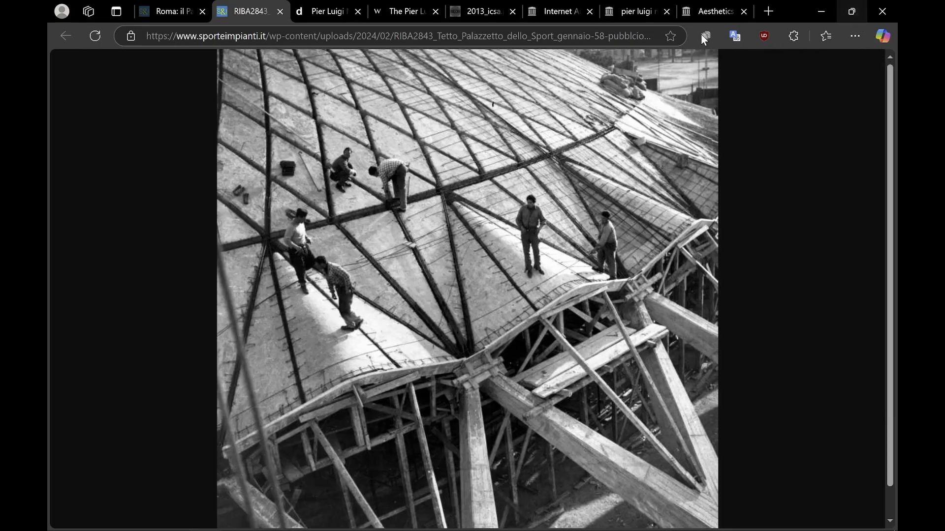
{"action": "left_click", "coordinate": [335, 9]}
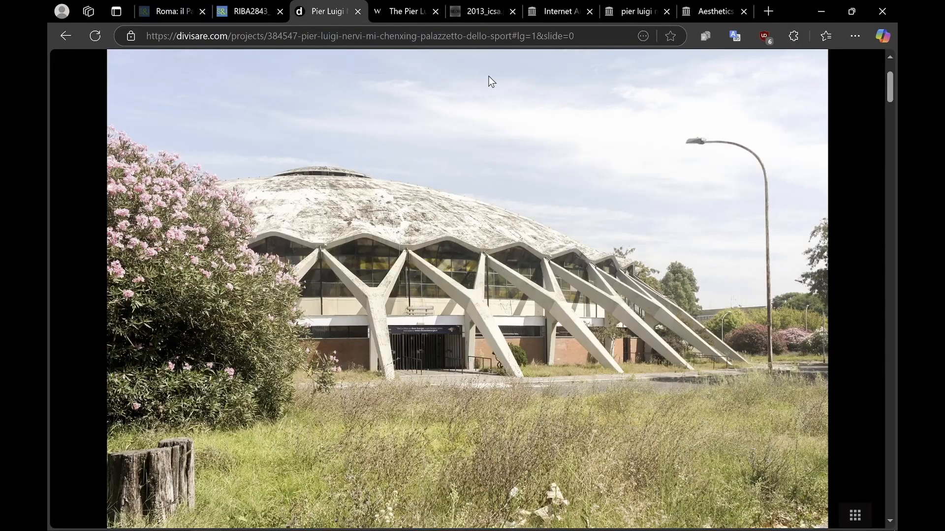
{"action": "left_click", "coordinate": [858, 296]}
{"action": "left_click", "coordinate": [858, 297]}
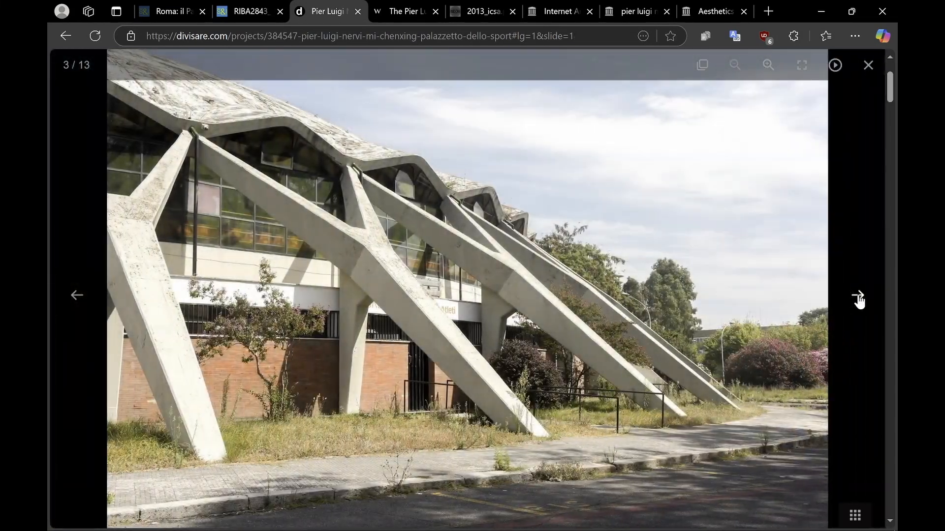
{"action": "left_click", "coordinate": [857, 297]}
{"action": "left_click", "coordinate": [857, 296]}
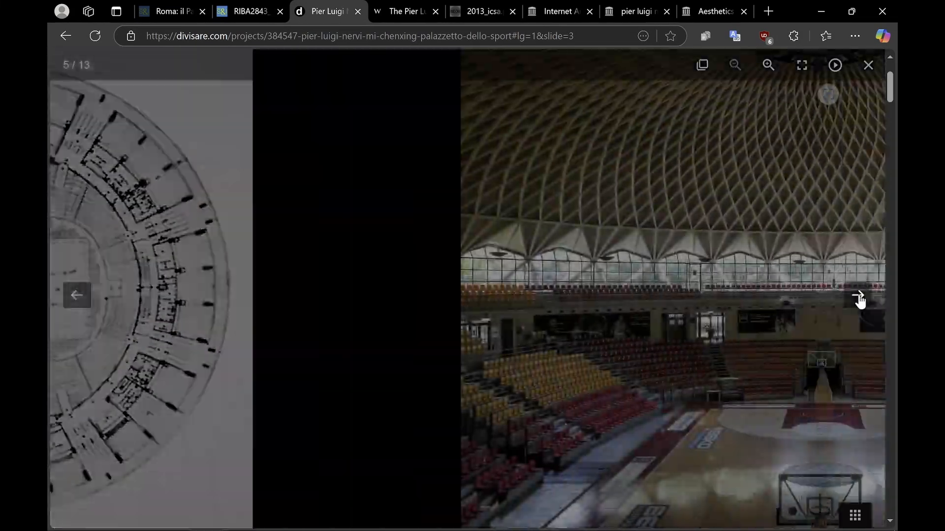
{"action": "left_click", "coordinate": [858, 296]}
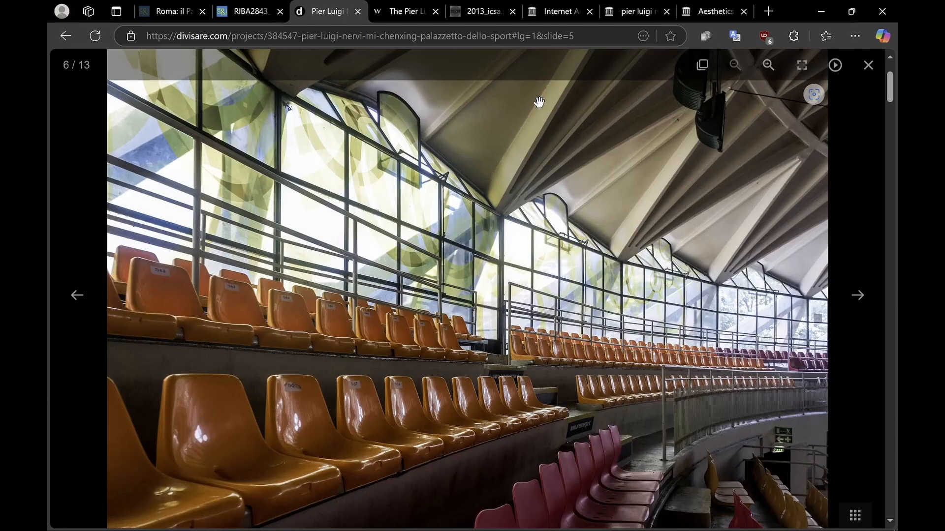
Zoom into the interior glazing photo, view the next ceiling photo, and minimize the browser
{"action": "double_click", "coordinate": [533, 119]}
{"action": "left_click_drag", "start_coordinate": [533, 119], "coordinate": [538, 237]}
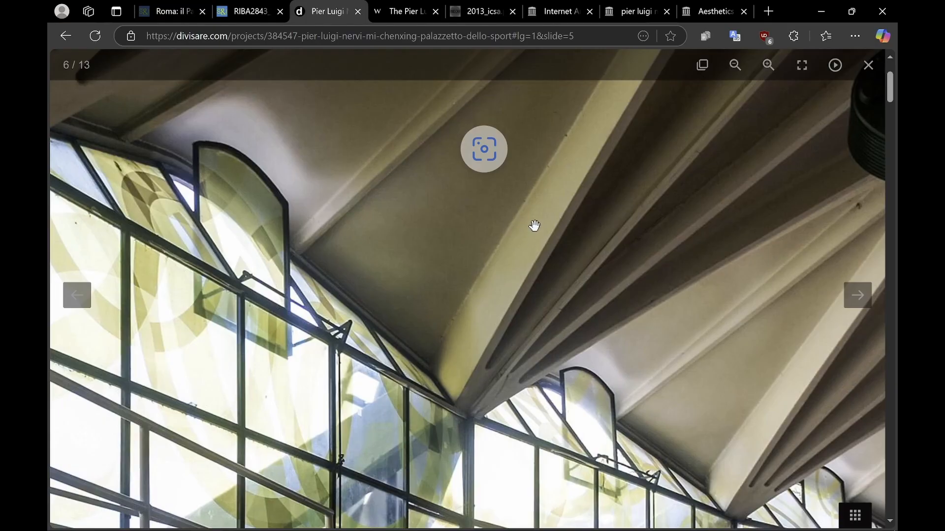
{"action": "left_click", "coordinate": [859, 301]}
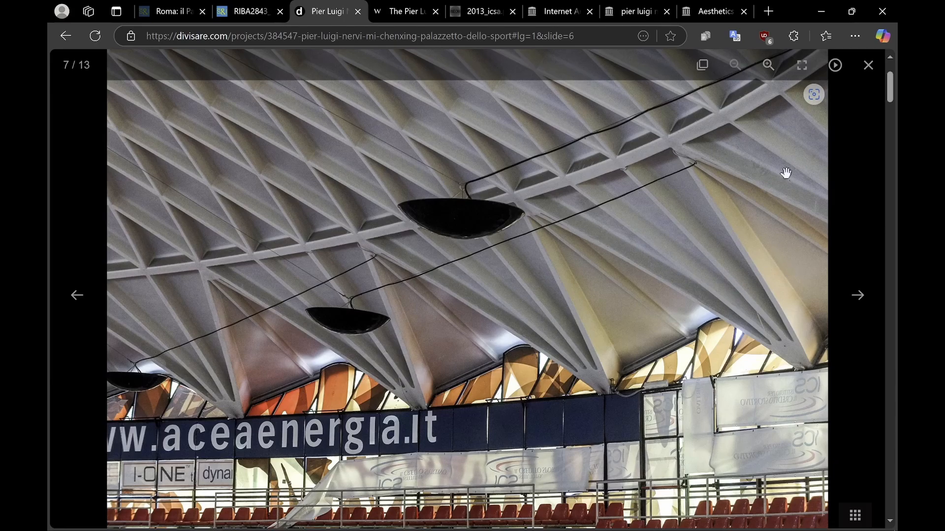
{"action": "left_click", "coordinate": [820, 11]}
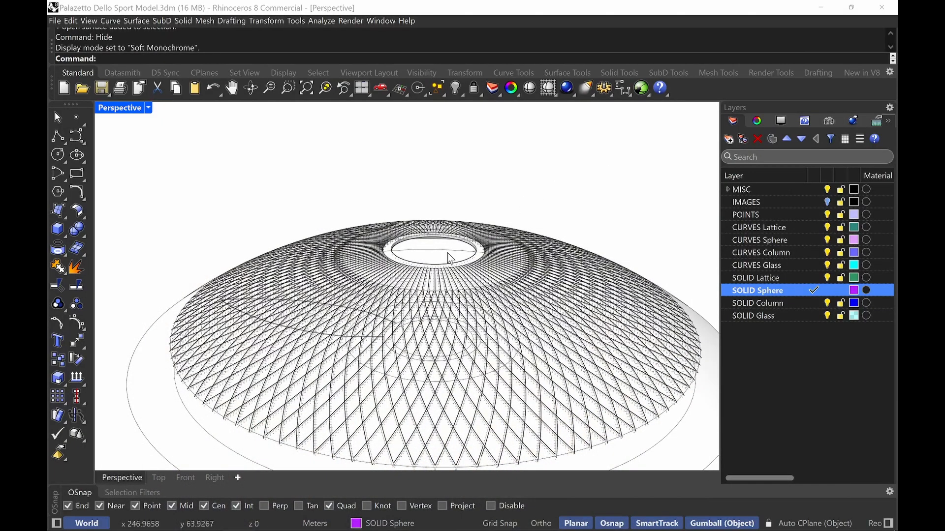
Switch the Perspective viewport back to Shaded display
{"action": "left_click", "coordinate": [132, 113]}
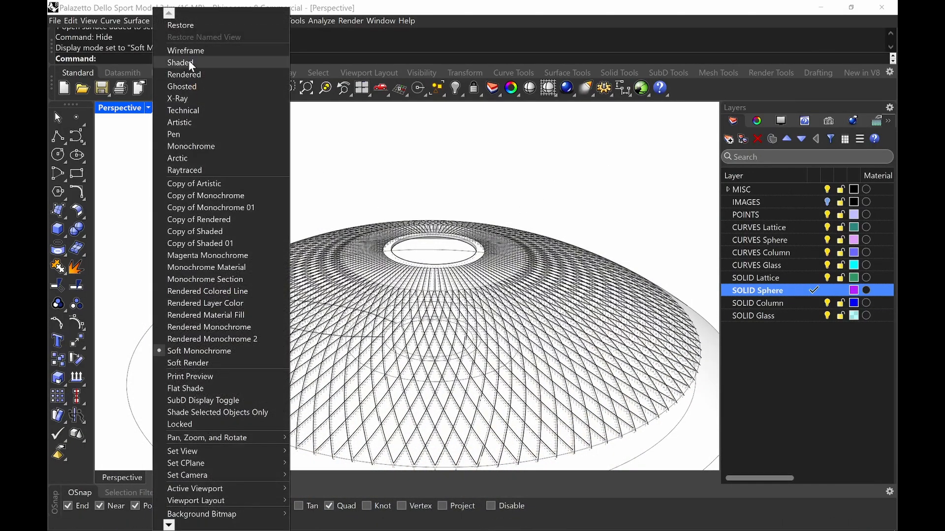
{"action": "left_click", "coordinate": [188, 60]}
{"action": "scroll", "coordinate": [427, 236], "scroll_direction": "down", "scroll_amount": 2}
{"action": "right_click_drag", "start_coordinate": [427, 239], "coordinate": [394, 344]}
Split the lower sphere surface with the sphere curve at the lattice's base and select the resulting band
{"action": "left_click", "coordinate": [334, 429]}
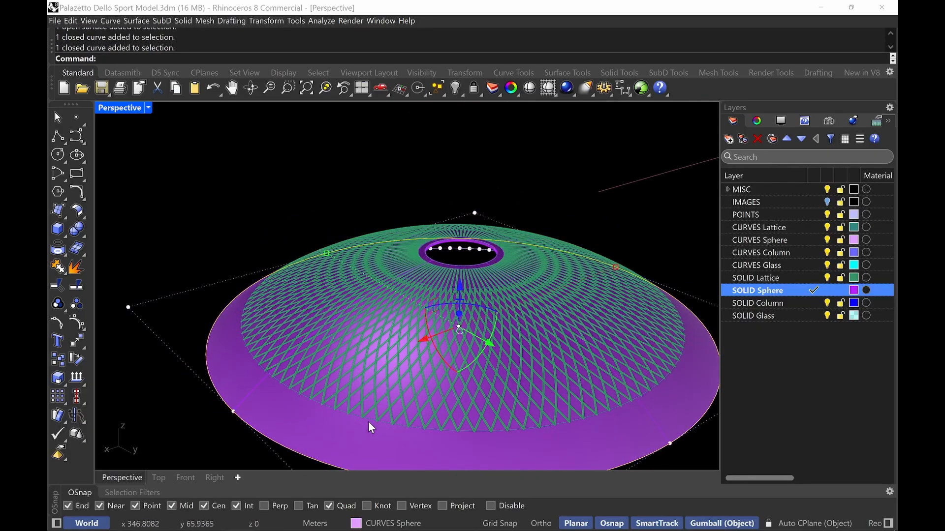
{"action": "left_click", "coordinate": [368, 422], "text": "shift"}
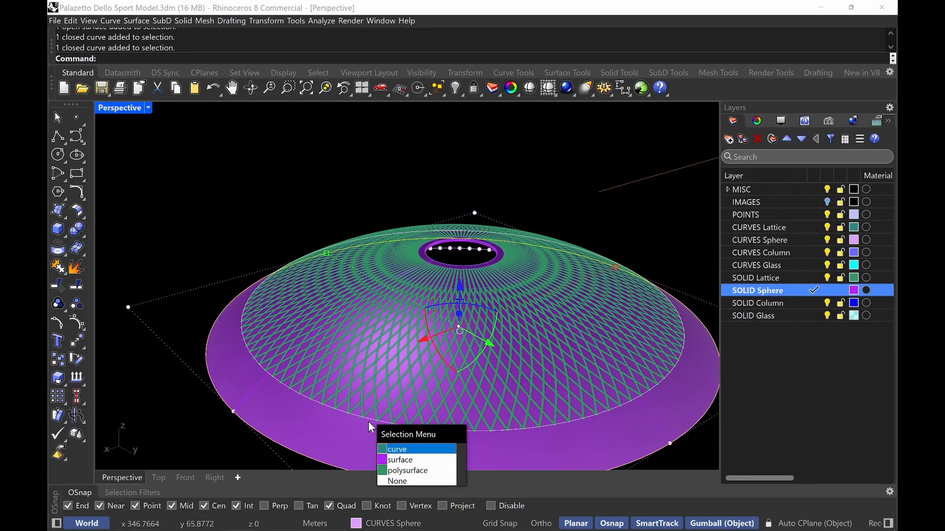
{"action": "left_click", "coordinate": [401, 448]}
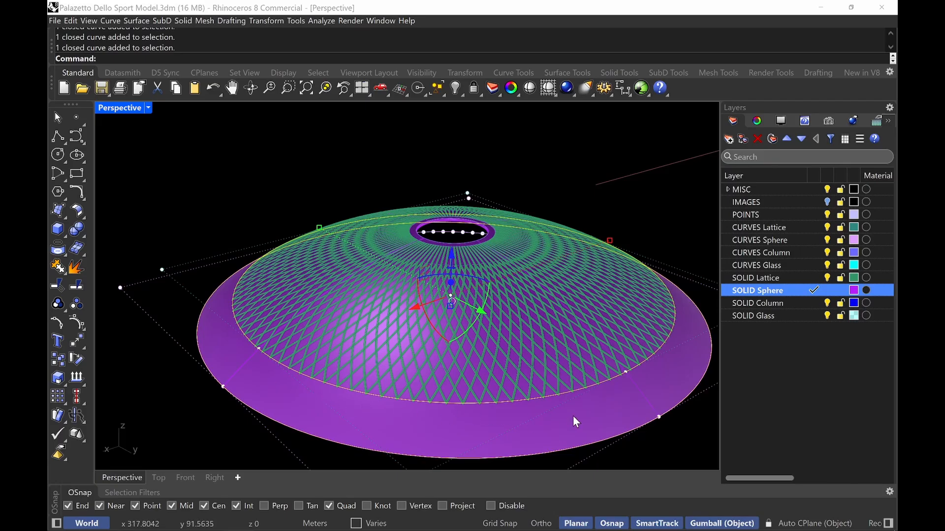
{"action": "key", "text": "Escape"}
{"action": "type", "text": "split"}
{"action": "key", "text": "Return"}
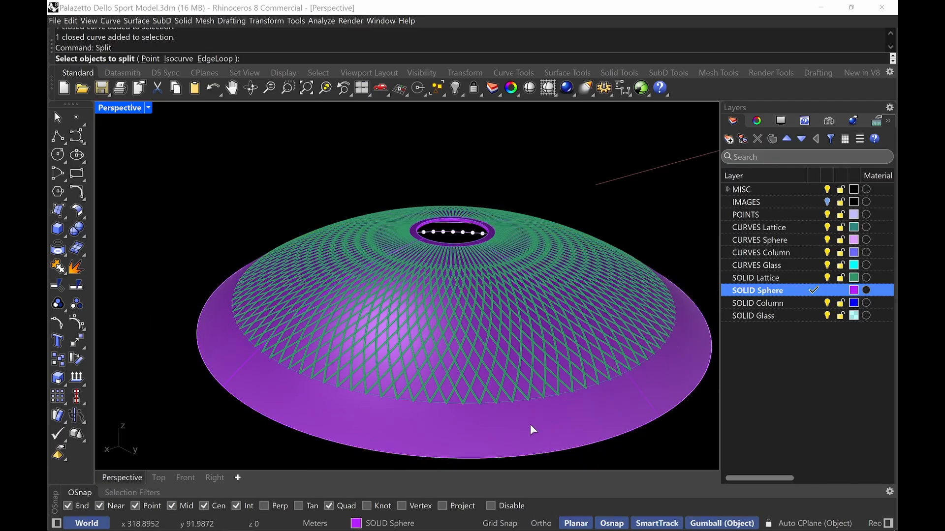
{"action": "left_click", "coordinate": [530, 425]}
{"action": "key", "text": "Return"}
{"action": "left_click", "coordinate": [454, 406]}
{"action": "key", "text": "Return"}
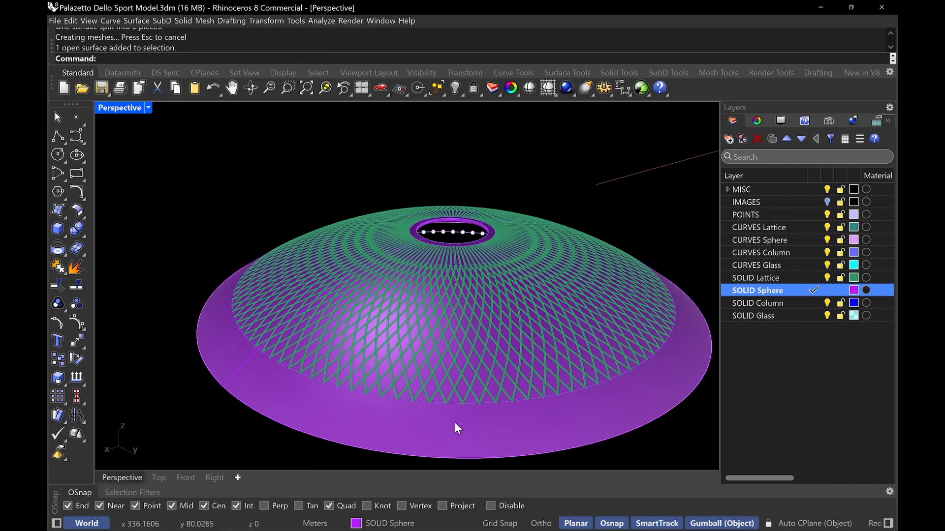
{"action": "left_click", "coordinate": [455, 423]}
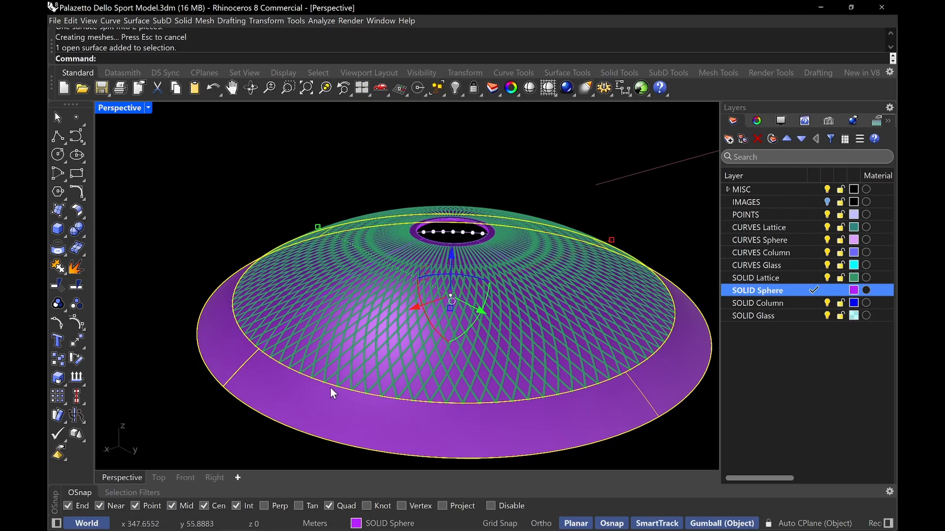
Make CURVES Lattice the current layer and hide the SOLID Lattice layer
{"action": "right_click_drag", "start_coordinate": [347, 337], "coordinate": [305, 295]}
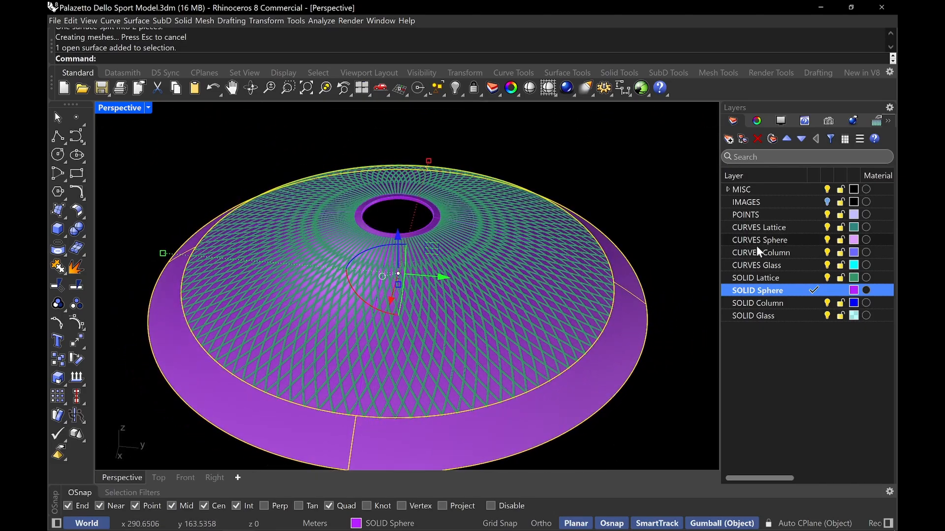
{"action": "left_click", "coordinate": [816, 227]}
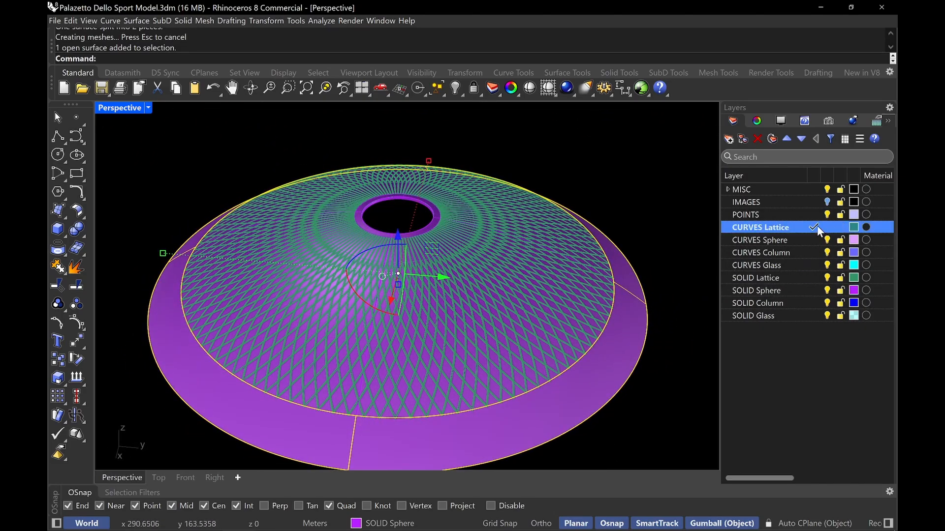
{"action": "left_click", "coordinate": [758, 277]}
{"action": "left_click", "coordinate": [827, 278]}
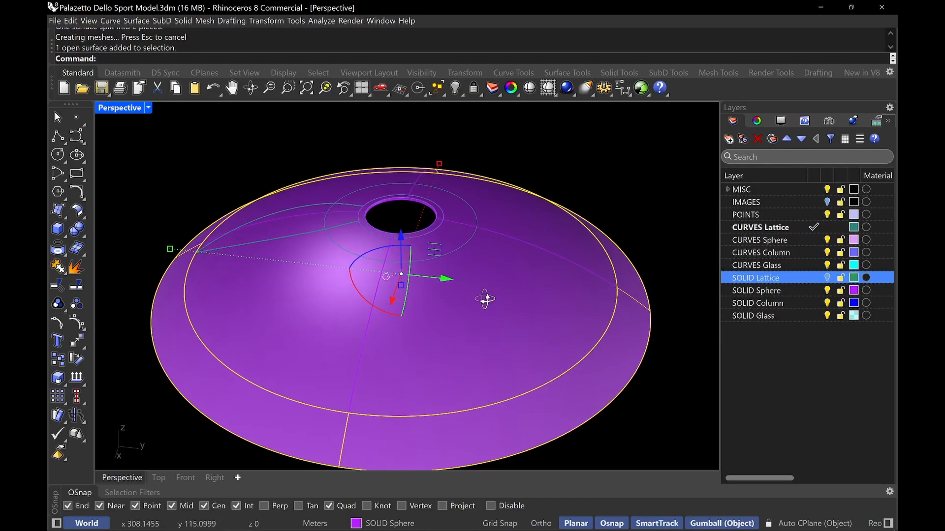
Select and delete the lattice curves across the dome
{"action": "right_click_drag", "start_coordinate": [485, 298], "coordinate": [525, 295]}
{"action": "right_click_drag", "start_coordinate": [246, 319], "coordinate": [370, 303], "text": "shift"}
{"action": "right_click_drag", "start_coordinate": [309, 352], "coordinate": [511, 296]}
{"action": "key", "text": "Delete"}
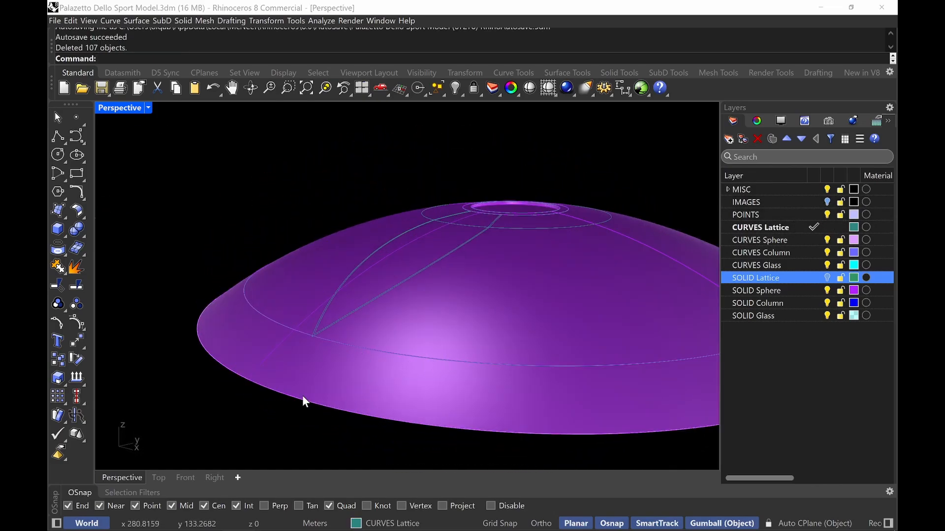
Turn on the IMAGES layer to show the reference plan drawings beneath the dome
{"action": "right_click_drag", "start_coordinate": [372, 390], "coordinate": [360, 401]}
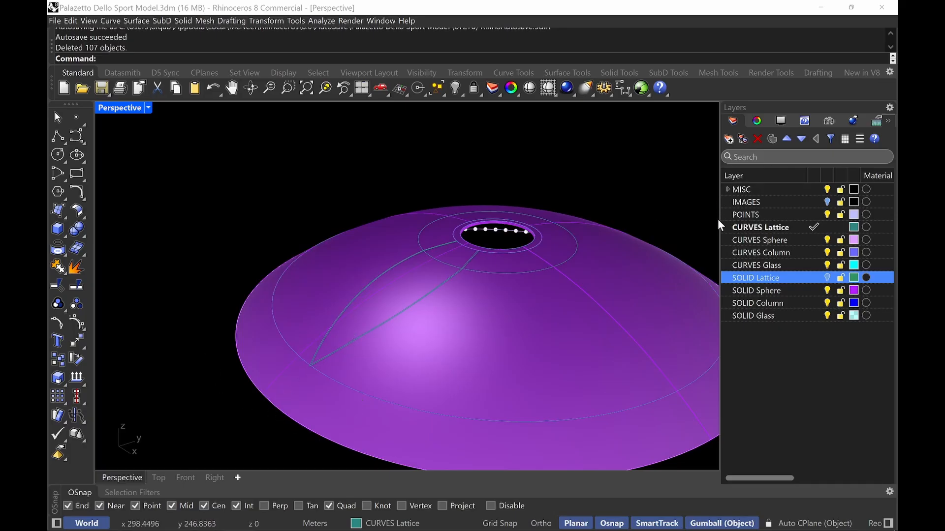
{"action": "left_click", "coordinate": [828, 202]}
{"action": "right_click_drag", "start_coordinate": [506, 283], "coordinate": [472, 339]}
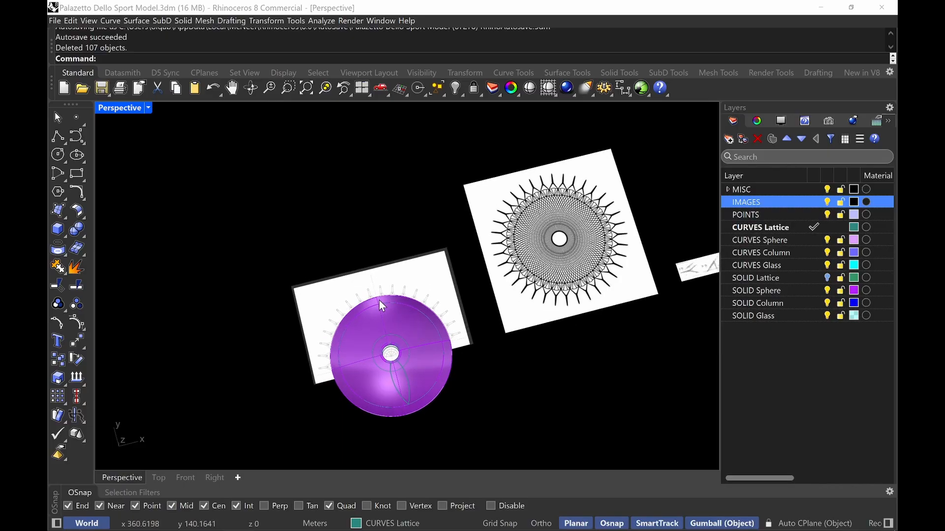
{"action": "scroll", "coordinate": [405, 309], "scroll_direction": "up", "scroll_amount": 5}
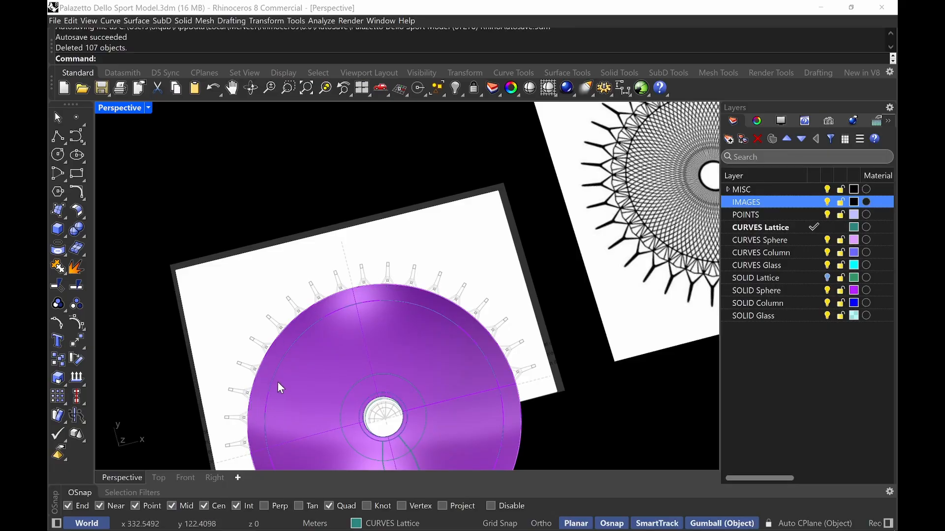
{"action": "right_click_drag", "start_coordinate": [549, 186], "coordinate": [472, 277]}
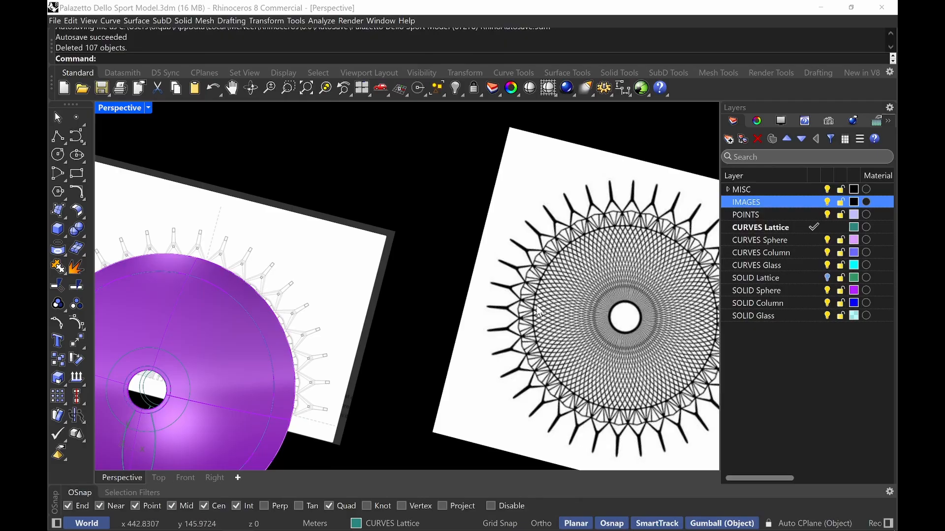
{"action": "right_click_drag", "start_coordinate": [316, 279], "coordinate": [391, 322]}
Make POINTS the current layer and divide the dome's outer edge curve into 108 segments
{"action": "left_click", "coordinate": [393, 335]}
{"action": "key", "text": "Return"}
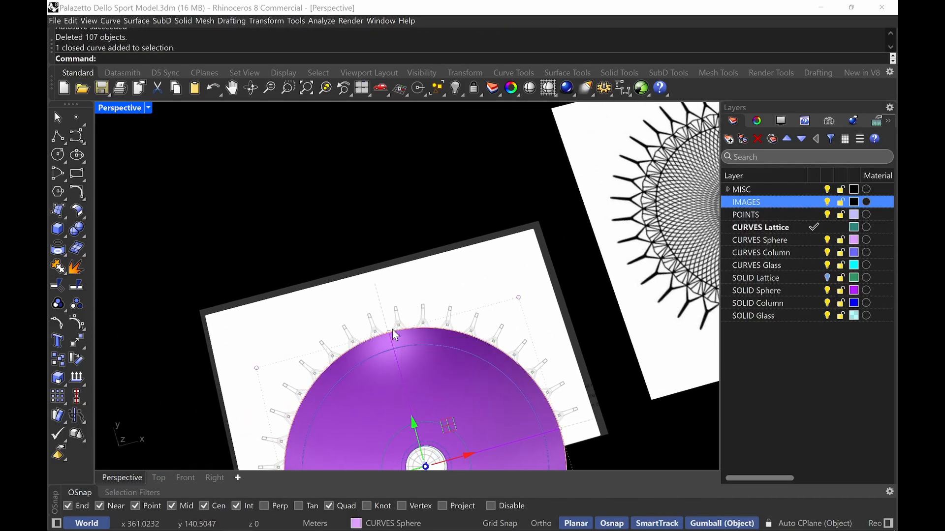
{"action": "type", "text": "Divide"}
{"action": "key", "text": "Return"}
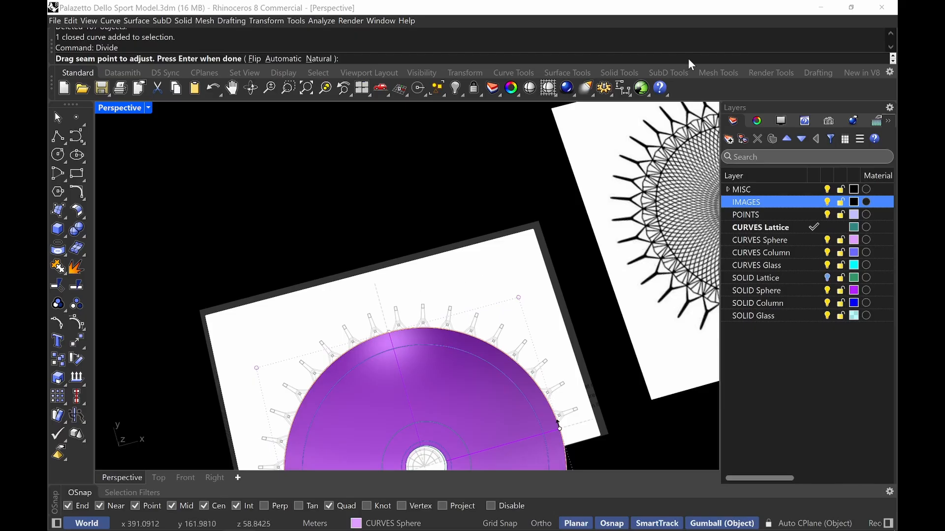
{"action": "left_click", "coordinate": [804, 215]}
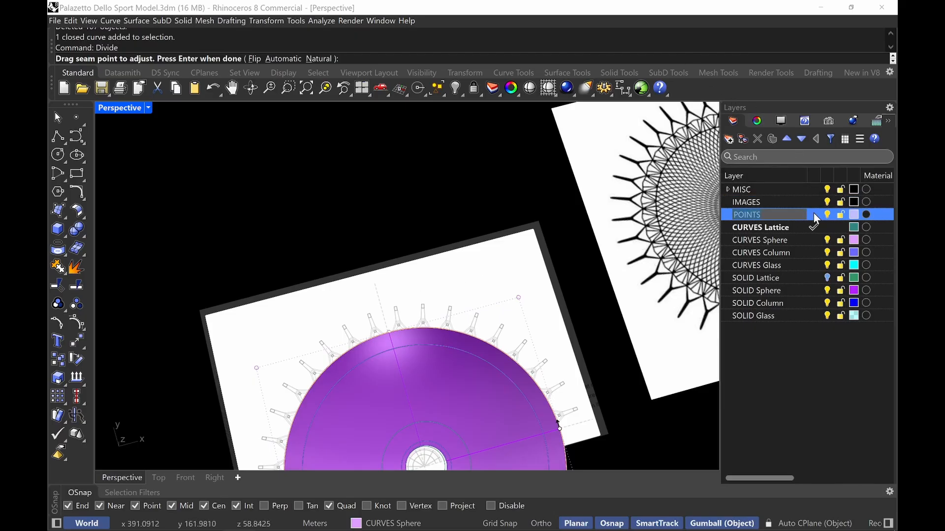
{"action": "left_click", "coordinate": [815, 215]}
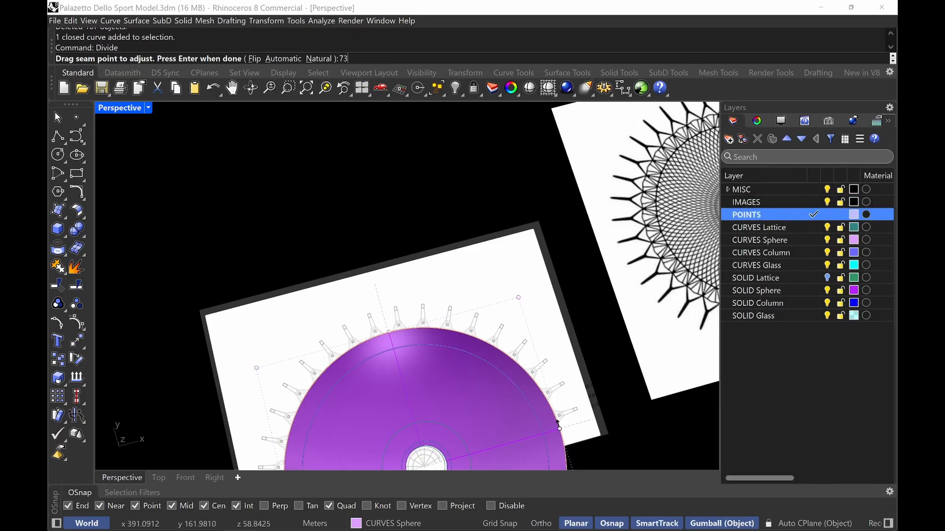
{"action": "type", "text": "72"}
{"action": "key", "text": "Return"}
{"action": "key", "text": "Return"}
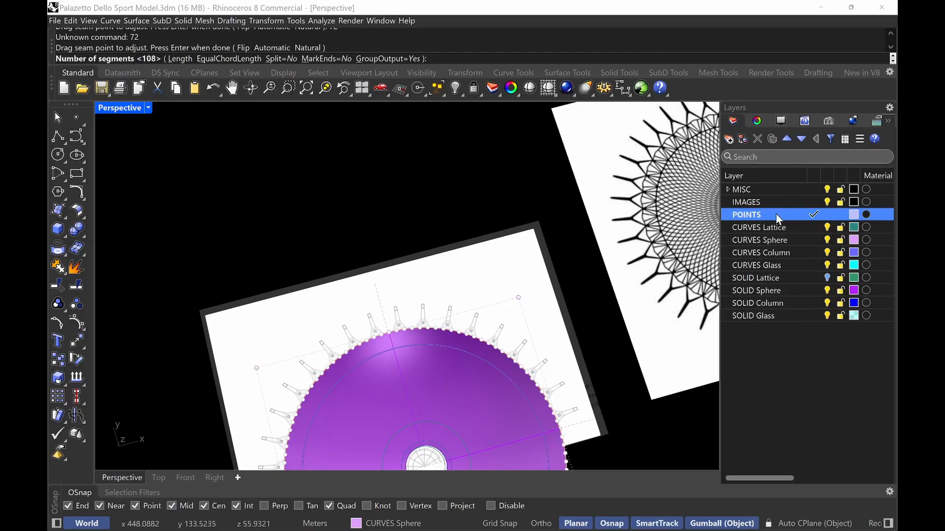
{"action": "right_click_drag", "start_coordinate": [457, 264], "coordinate": [420, 324]}
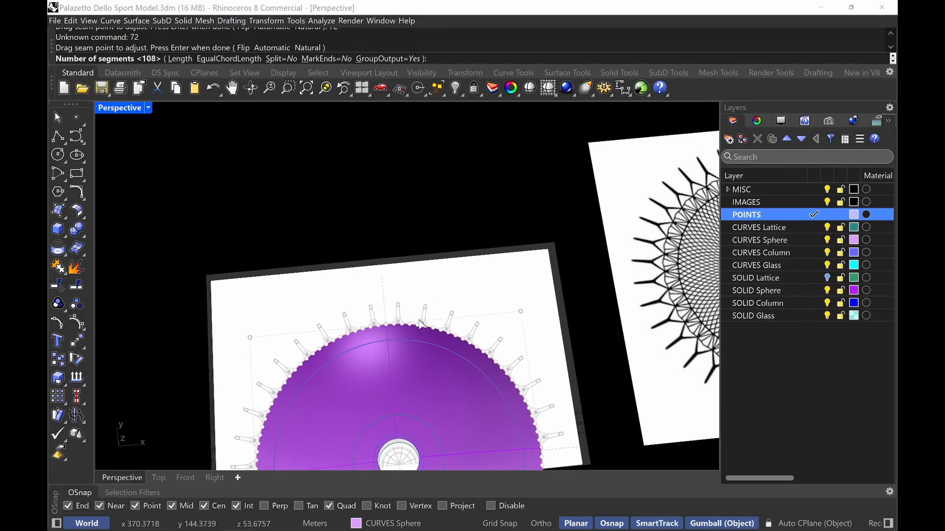
{"action": "key", "text": "Return"}
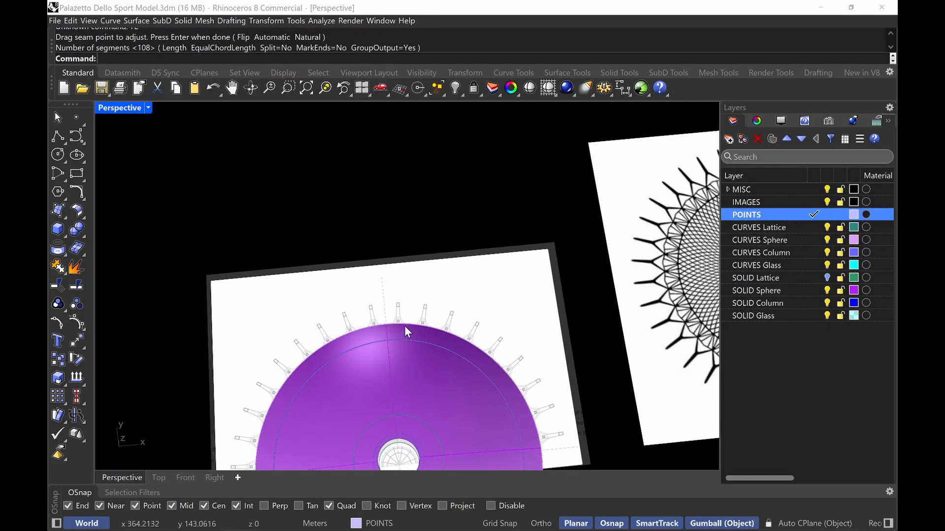
Divide the dome's outer edge curve into 72 segments
{"action": "key", "text": "Return"}
{"action": "left_click", "coordinate": [404, 326]}
{"action": "left_click", "coordinate": [448, 361]}
{"action": "key", "text": "Return"}
{"action": "key", "text": "Return"}
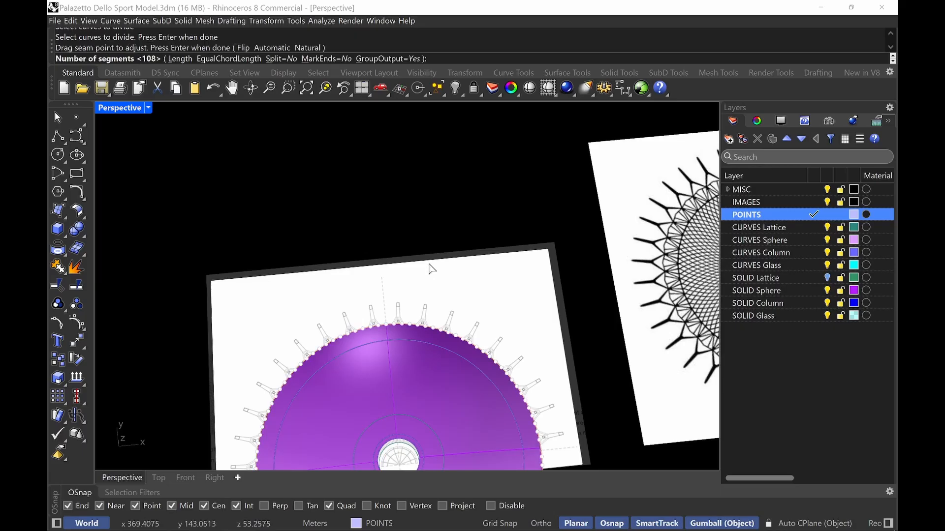
{"action": "type", "text": "72"}
{"action": "key", "text": "Return"}
Divide the inner sphere curve at the lattice's base into 72 segments
{"action": "key", "text": "Return"}
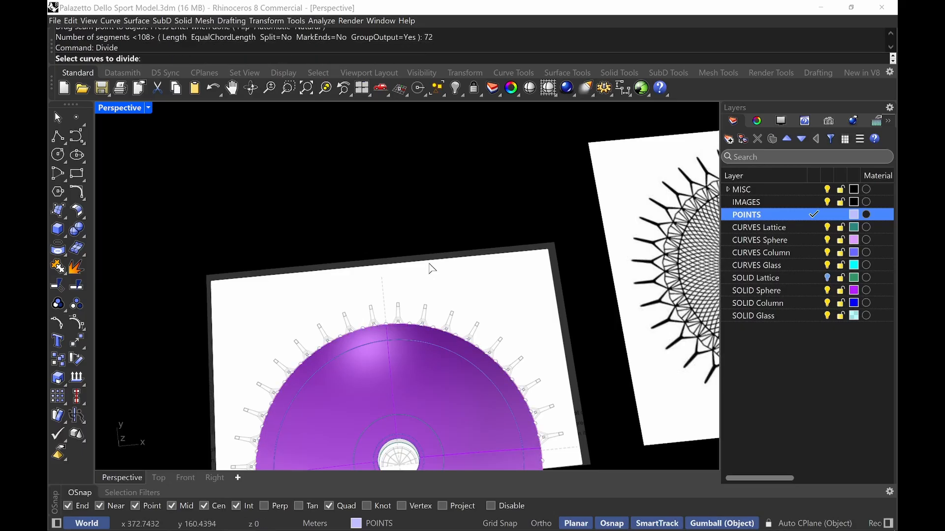
{"action": "left_click", "coordinate": [412, 342]}
{"action": "key", "text": "Return"}
{"action": "key", "text": "Return"}
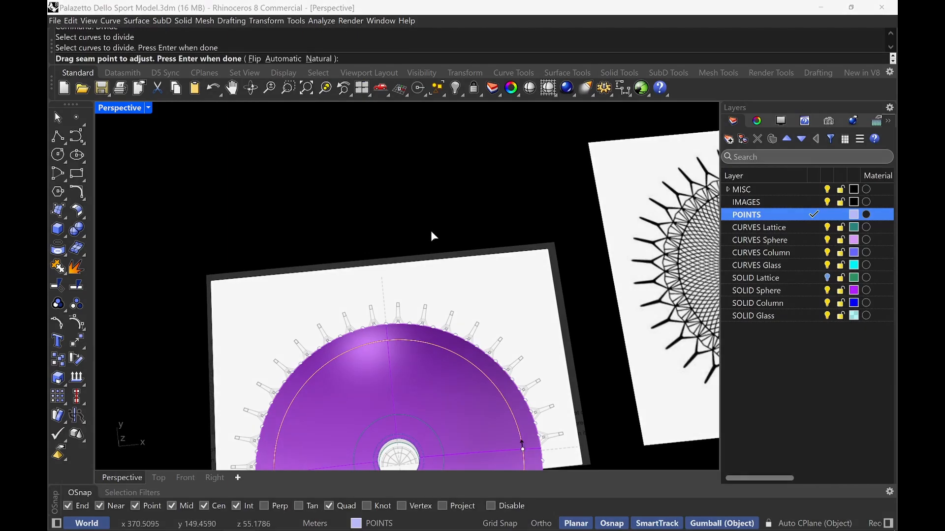
{"action": "key", "text": "Return"}
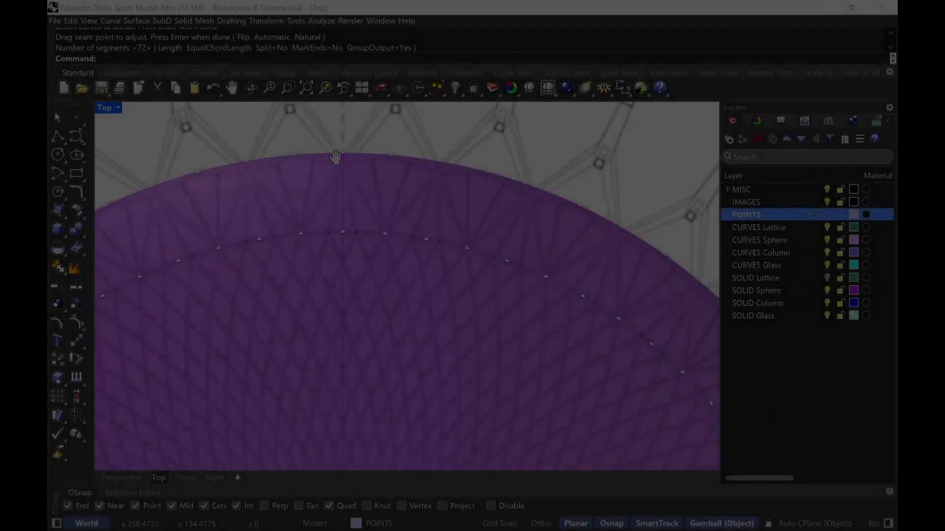
Examine the division points against the reference plan in the Top view
{"action": "right_click_drag", "start_coordinate": [336, 157], "coordinate": [330, 188]}
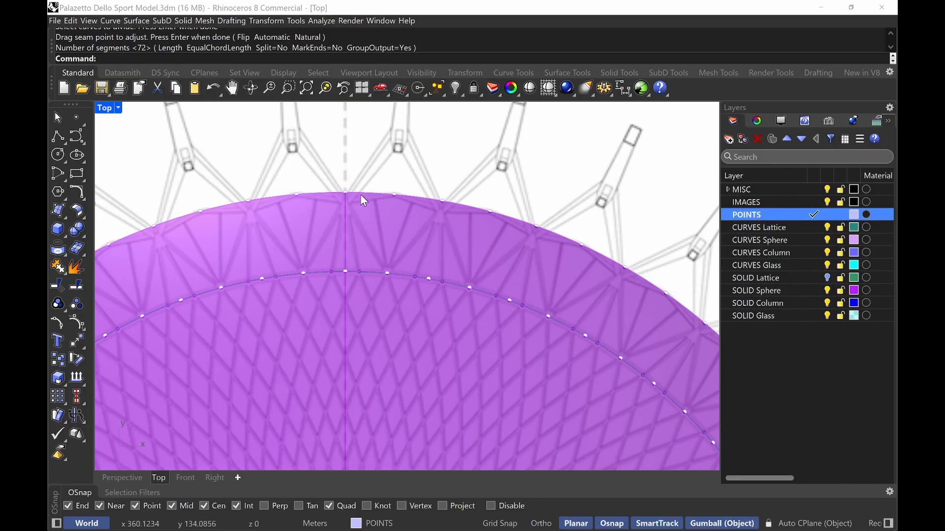
{"action": "scroll", "coordinate": [362, 197], "scroll_direction": "down", "scroll_amount": 10}
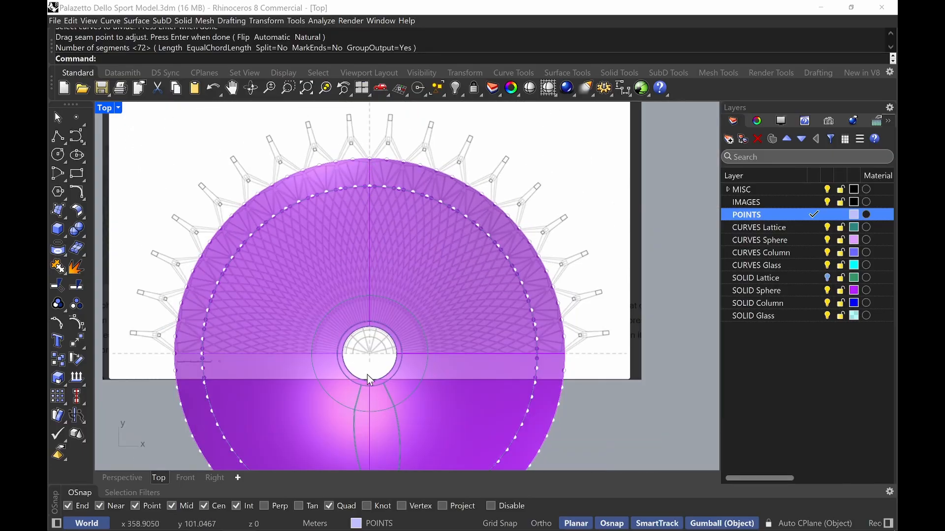
{"action": "right_click_drag", "start_coordinate": [367, 375], "coordinate": [366, 244]}
{"action": "mouse_move", "coordinate": [386, 148]}
{"action": "right_mouse_down"}
{"action": "mouse_move", "coordinate": [390, 278]}
{"action": "mouse_move", "coordinate": [378, 153]}
{"action": "right_mouse_up"}
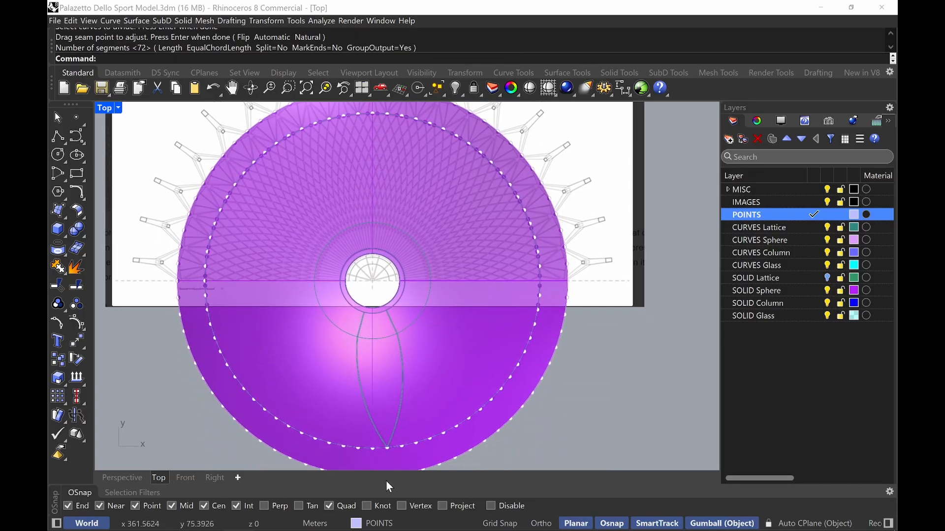
{"action": "right_click_drag", "start_coordinate": [380, 200], "coordinate": [376, 272]}
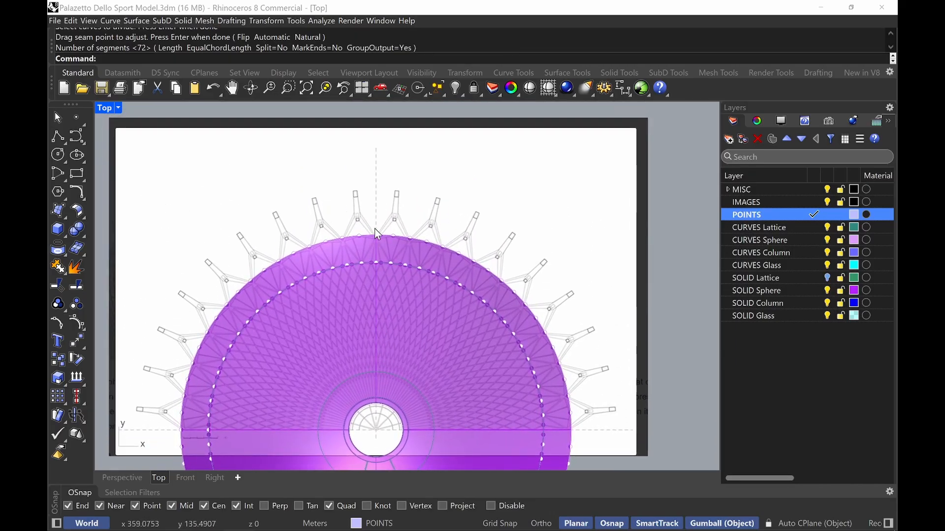
{"action": "right_click_drag", "start_coordinate": [394, 321], "coordinate": [385, 166]}
{"action": "scroll", "coordinate": [393, 211], "scroll_direction": "down", "scroll_amount": 2}
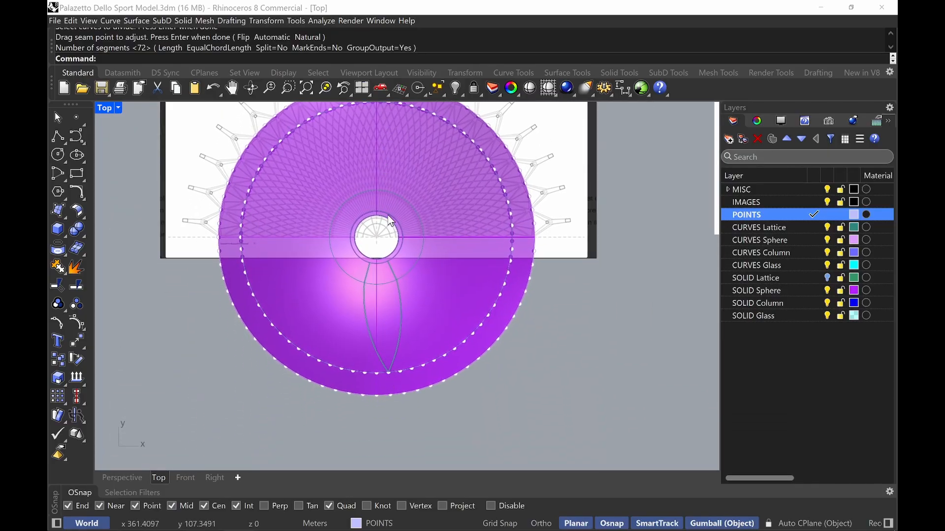
{"action": "right_click_drag", "start_coordinate": [390, 221], "coordinate": [407, 317]}
{"action": "scroll", "coordinate": [400, 253], "scroll_direction": "up", "scroll_amount": 6}
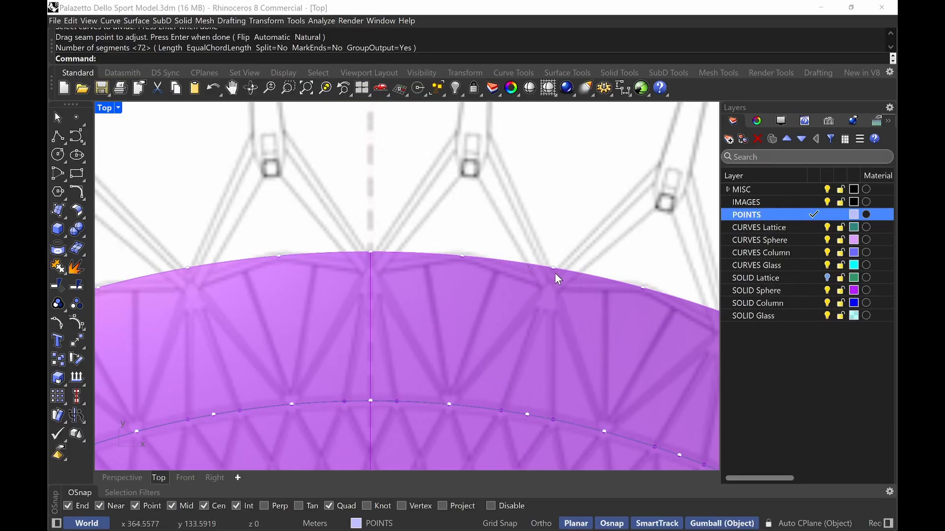
Offset the dome's outer edge curve 0.5 m inward
{"action": "type", "text": "Offset"}
{"action": "key", "text": "Return"}
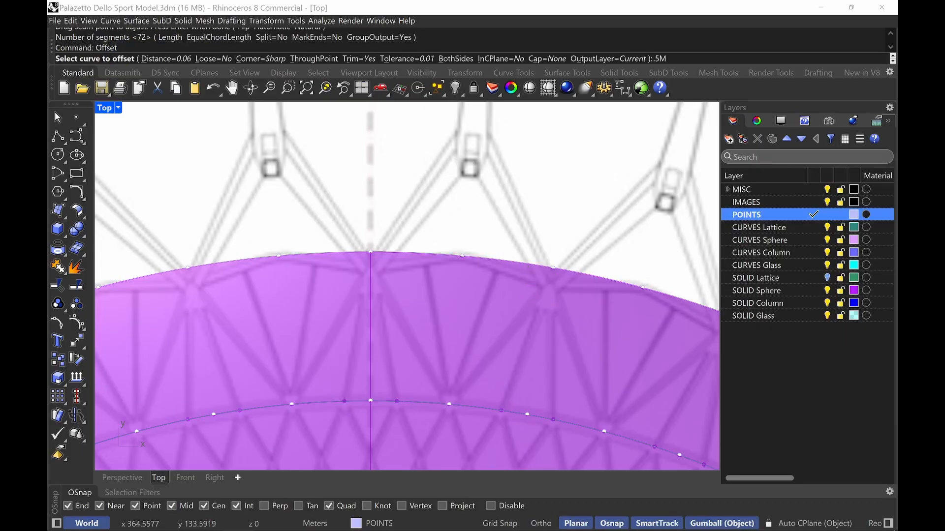
{"action": "key", "text": "Return"}
{"action": "left_click", "coordinate": [530, 265]}
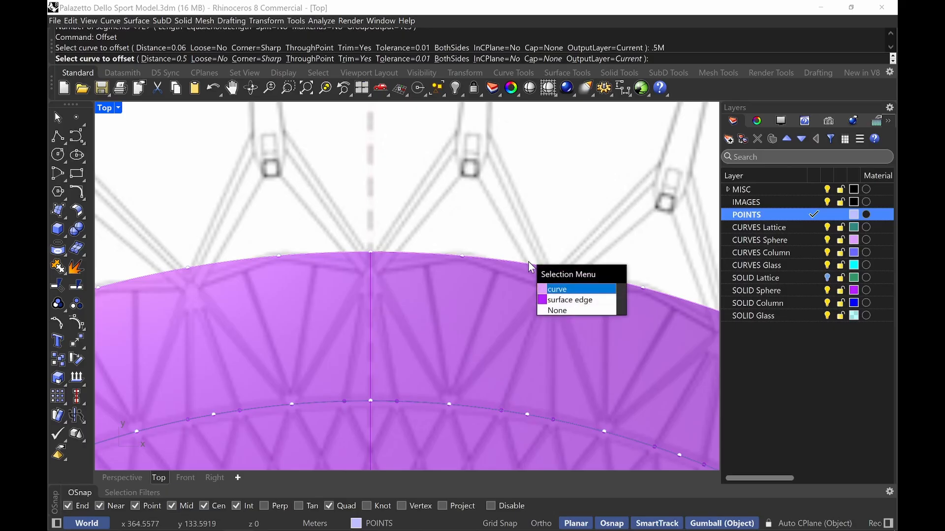
{"action": "left_click", "coordinate": [549, 288]}
{"action": "left_click", "coordinate": [505, 325]}
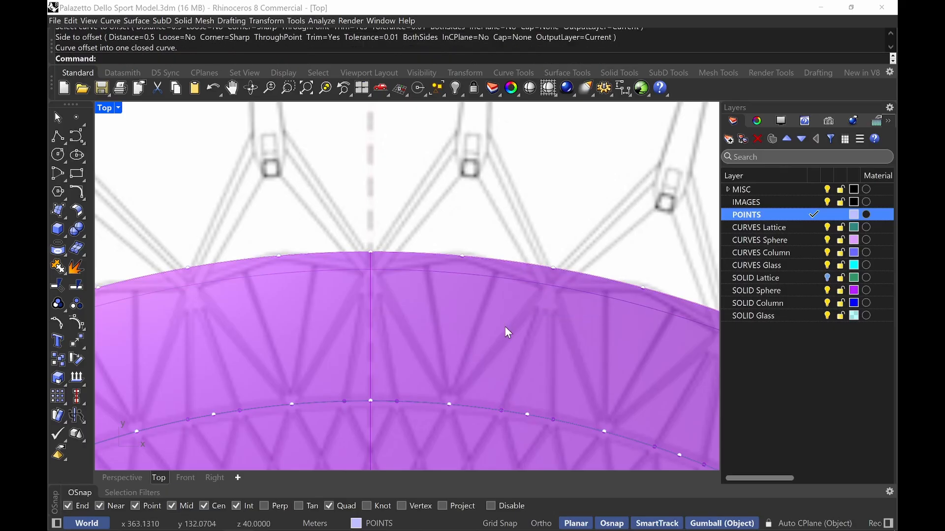
Project the offset curve onto the dome surface
{"action": "left_click", "coordinate": [534, 281]}
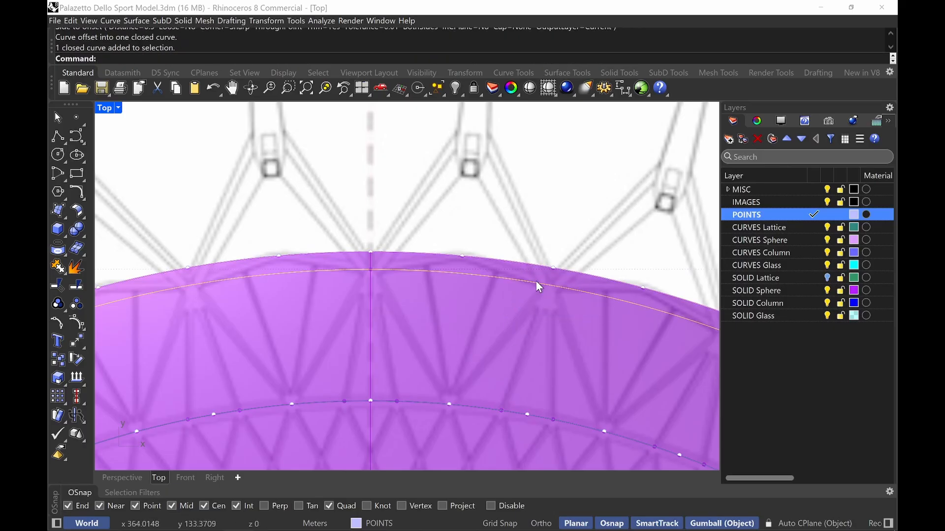
{"action": "type", "text": "Project"}
{"action": "key", "text": "Return"}
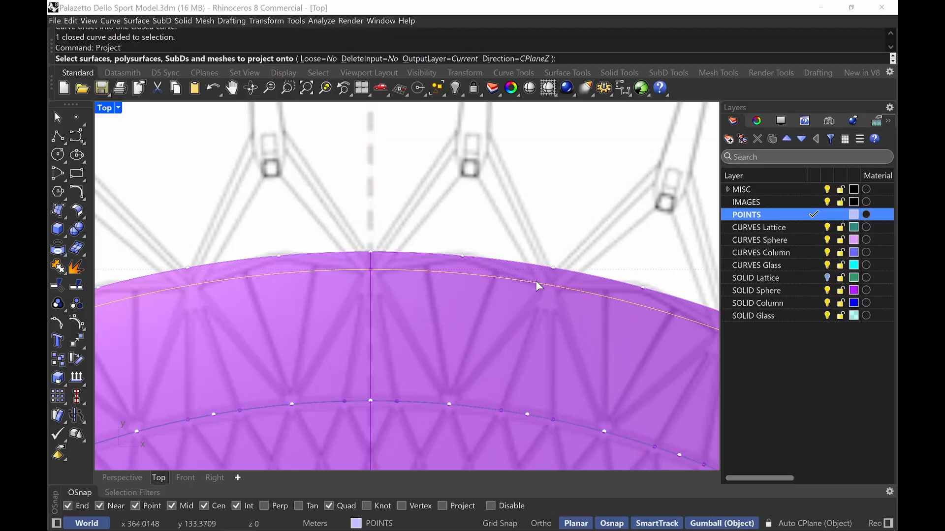
{"action": "left_click", "coordinate": [533, 317]}
{"action": "key", "text": "Return"}
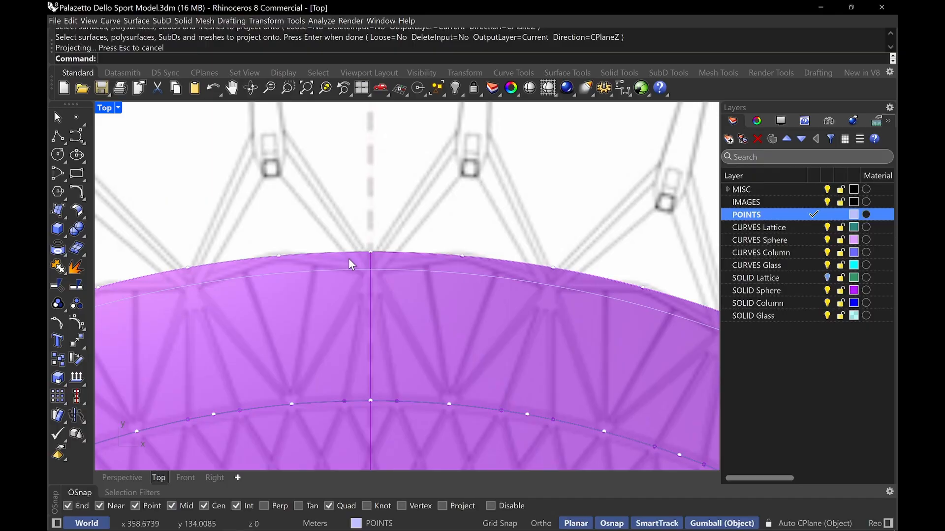
Divide the projected curve into 72 segments
{"action": "left_click", "coordinate": [380, 268]}
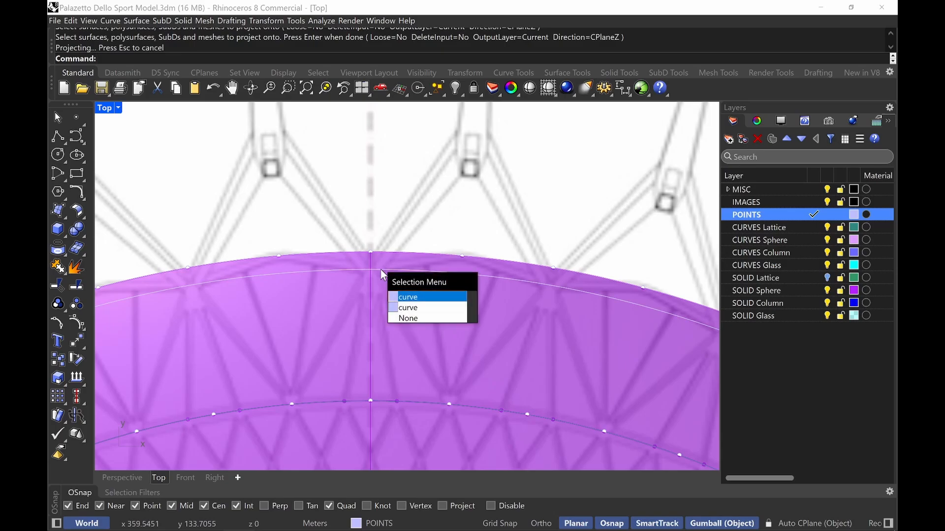
{"action": "left_click", "coordinate": [380, 269]}
{"action": "type", "text": "Divide"}
{"action": "key", "text": "Return"}
{"action": "key", "text": "Return"}
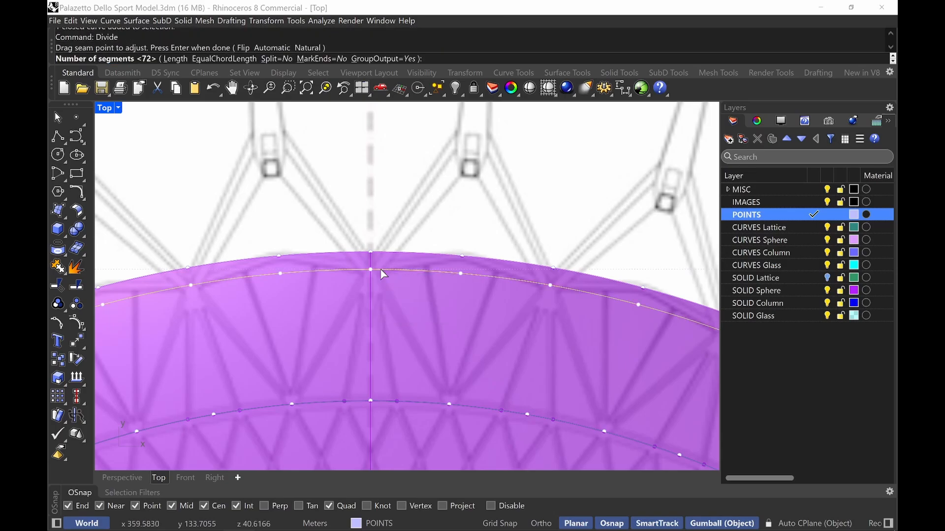
{"action": "key", "text": "Return"}
Zoom out to view the whole dome and its division points in the Top view
{"action": "scroll", "coordinate": [407, 173], "scroll_direction": "down", "scroll_amount": 5}
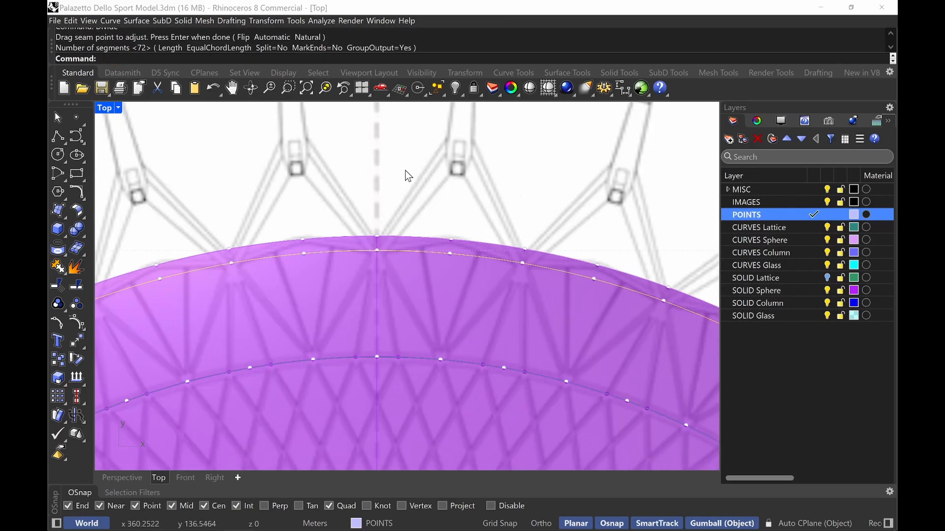
{"action": "scroll", "coordinate": [496, 327], "scroll_direction": "down", "scroll_amount": 4}
{"action": "right_click_drag", "start_coordinate": [508, 378], "coordinate": [492, 229]}
{"action": "scroll", "coordinate": [492, 230], "scroll_direction": "down", "scroll_amount": 2}
{"action": "right_click_drag", "start_coordinate": [529, 395], "coordinate": [500, 311]}
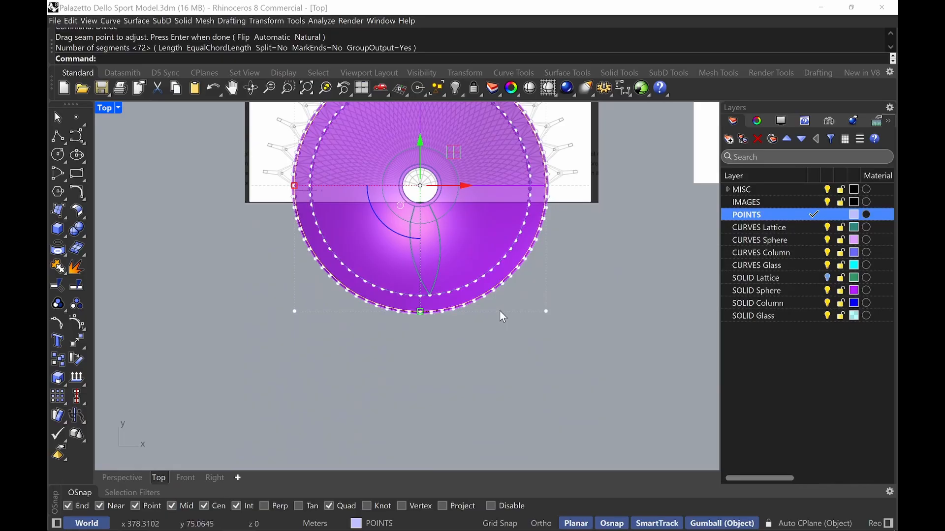
{"action": "left_click", "coordinate": [502, 373]}
{"action": "scroll", "coordinate": [426, 301], "scroll_direction": "up", "scroll_amount": 6}
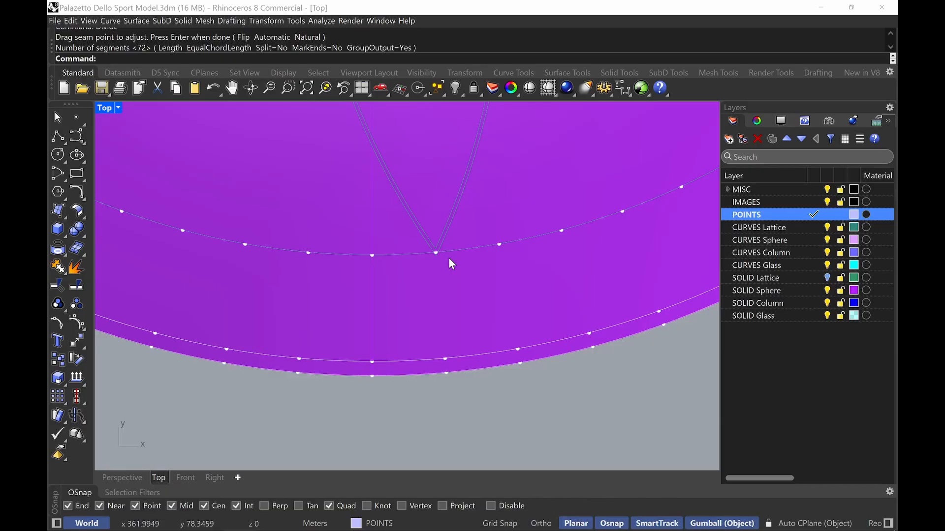
{"action": "scroll", "coordinate": [452, 264], "scroll_direction": "down", "scroll_amount": 6}
{"action": "right_click_drag", "start_coordinate": [521, 301], "coordinate": [512, 400]}
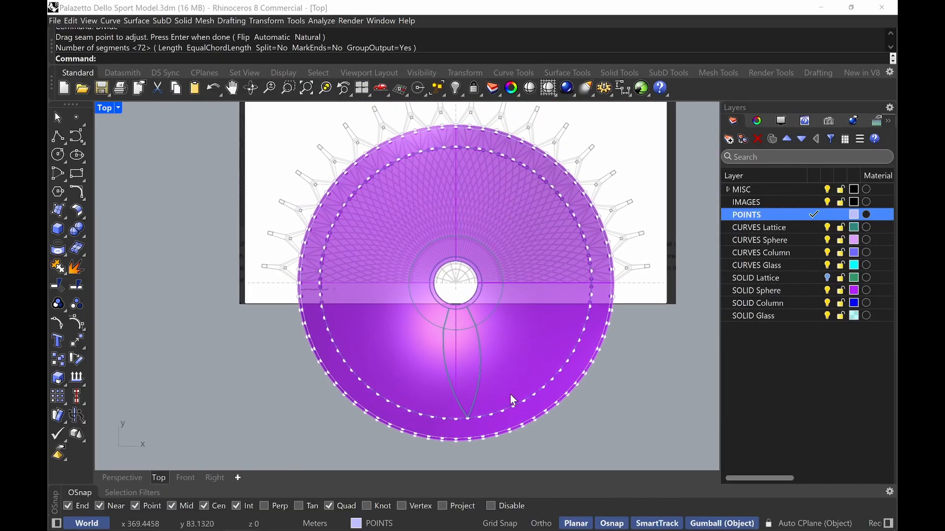
{"action": "right_click_drag", "start_coordinate": [483, 199], "coordinate": [487, 251]}
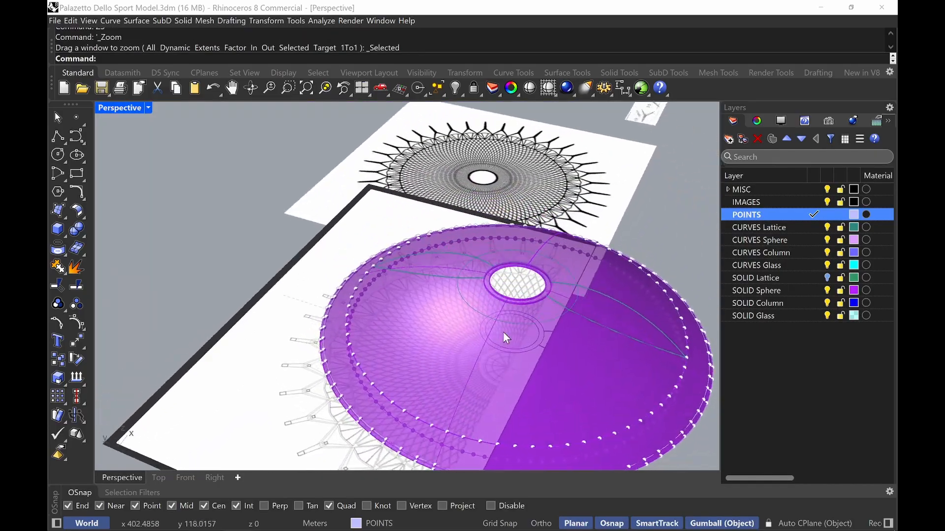
{"action": "scroll", "coordinate": [390, 268], "scroll_direction": "up", "scroll_amount": 4}
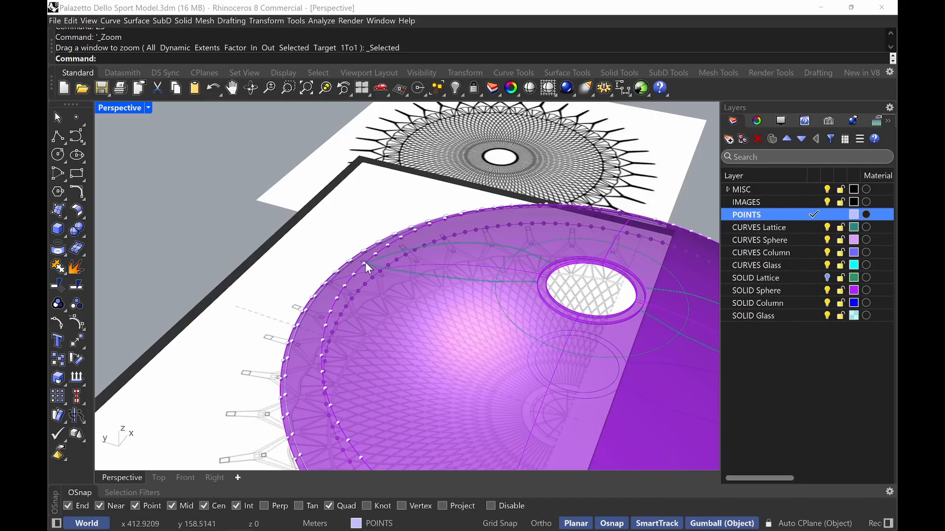
{"action": "key", "text": "ctrl+alt+g"}
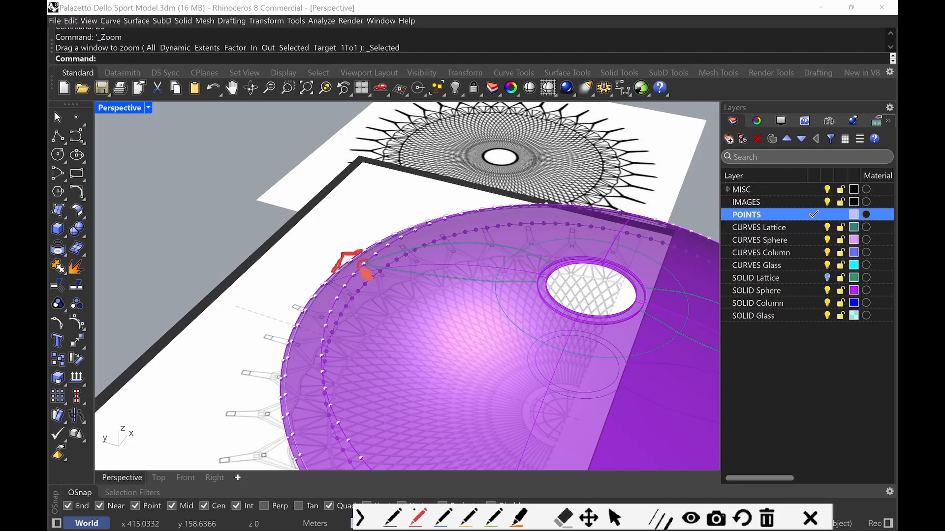
{"action": "left_click_drag", "start_coordinate": [337, 249], "coordinate": [407, 210]}
{"action": "left_click", "coordinate": [365, 227]}
{"action": "left_click_drag", "start_coordinate": [535, 309], "coordinate": [339, 252]}
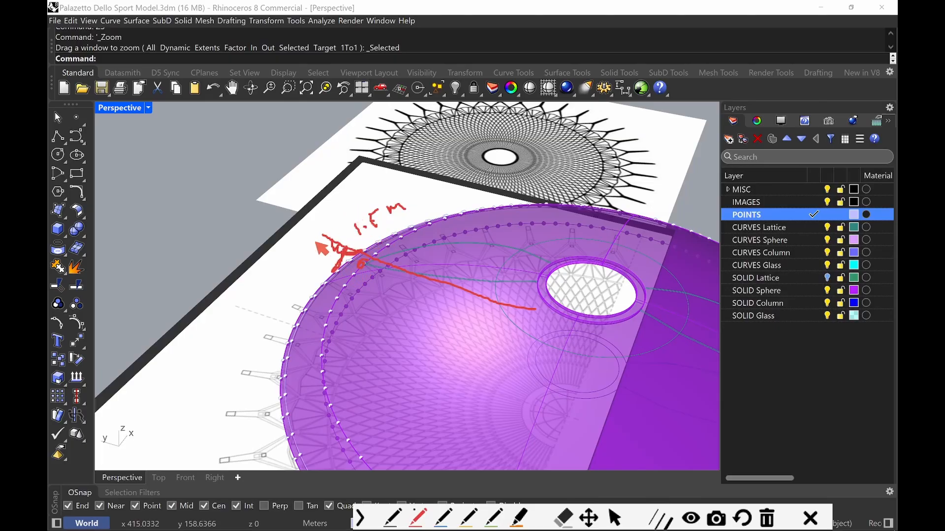
{"action": "key", "text": "Escape"}
Draw a vertical line 1.5 m long from a division point on the projected inner curve down toward the dome edge
{"action": "scroll", "coordinate": [315, 266], "scroll_direction": "up", "scroll_amount": 3}
{"action": "right_click_drag", "start_coordinate": [316, 266], "coordinate": [372, 298]}
{"action": "key", "text": "Return"}
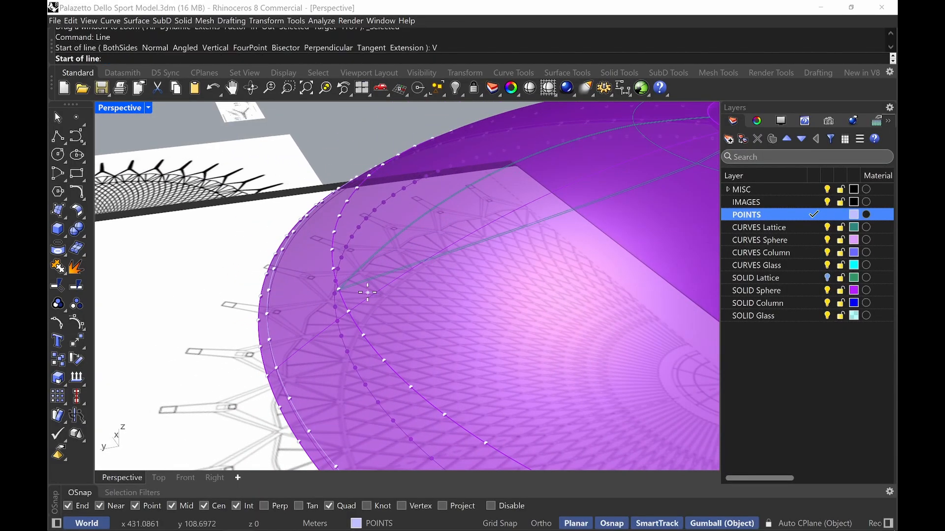
{"action": "scroll", "coordinate": [363, 274], "scroll_direction": "up", "scroll_amount": 2}
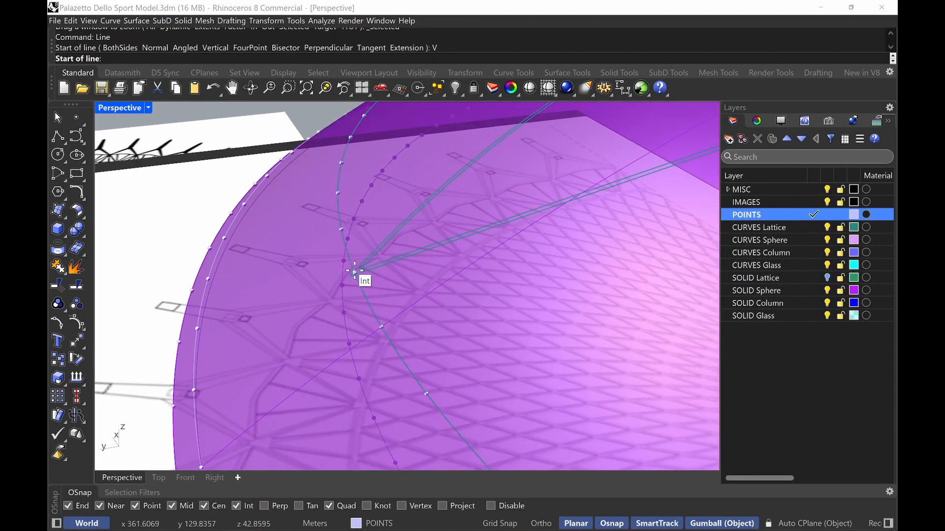
{"action": "right_click_drag", "start_coordinate": [363, 276], "coordinate": [287, 300]}
{"action": "left_click", "coordinate": [291, 302]}
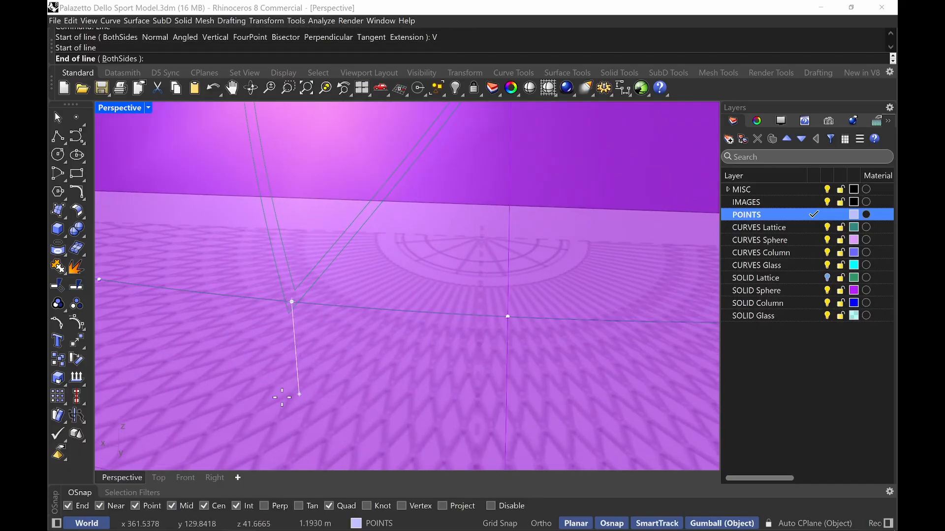
{"action": "right_click_drag", "start_coordinate": [284, 400], "coordinate": [226, 419]}
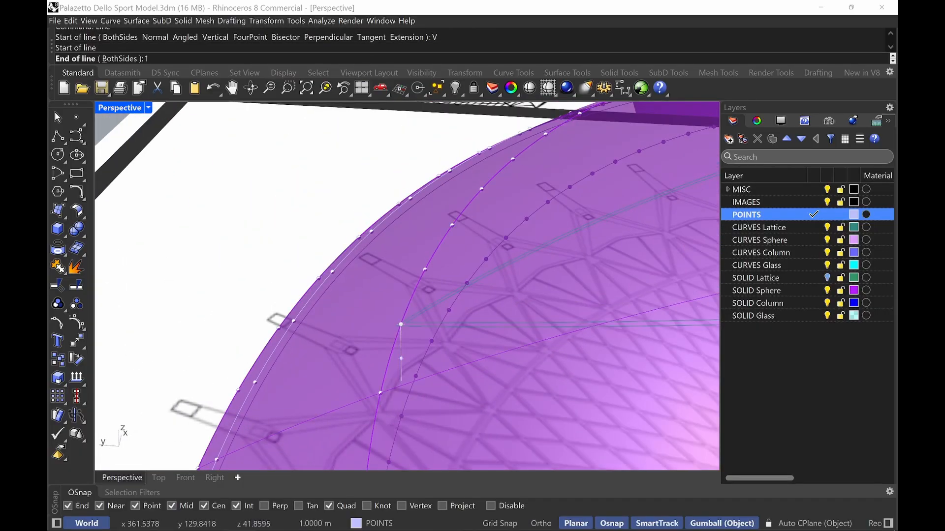
{"action": "type", "text": "1.5M"}
{"action": "key", "text": "Return"}
{"action": "left_click", "coordinate": [360, 401]}
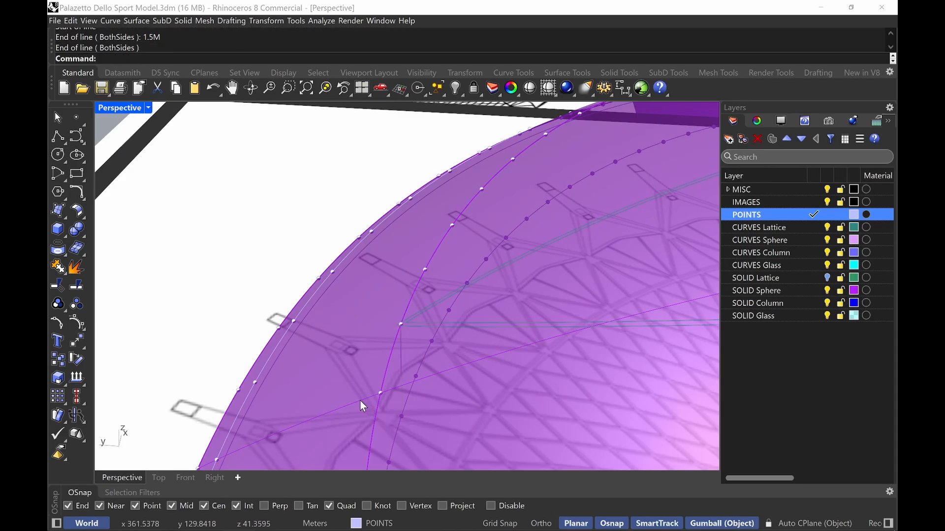
{"action": "right_click_drag", "start_coordinate": [360, 401], "coordinate": [362, 382]}
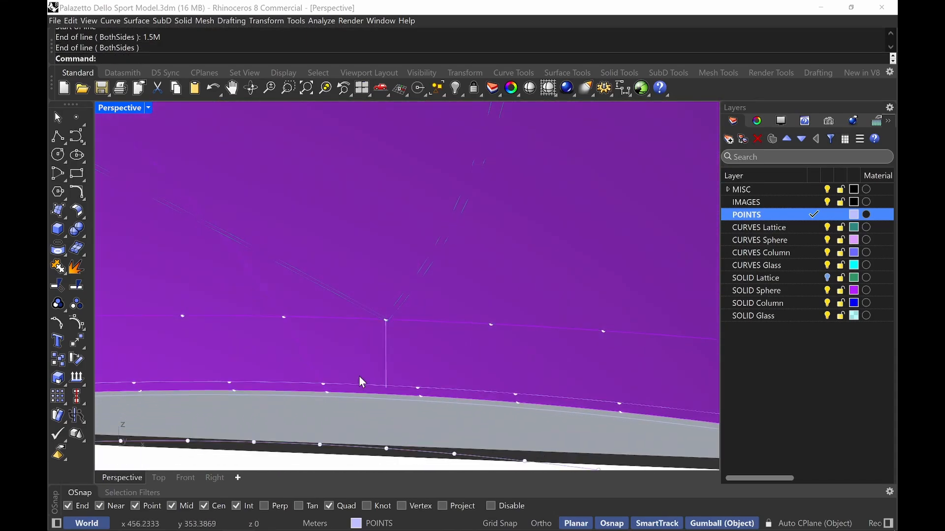
{"action": "key", "text": "Return"}
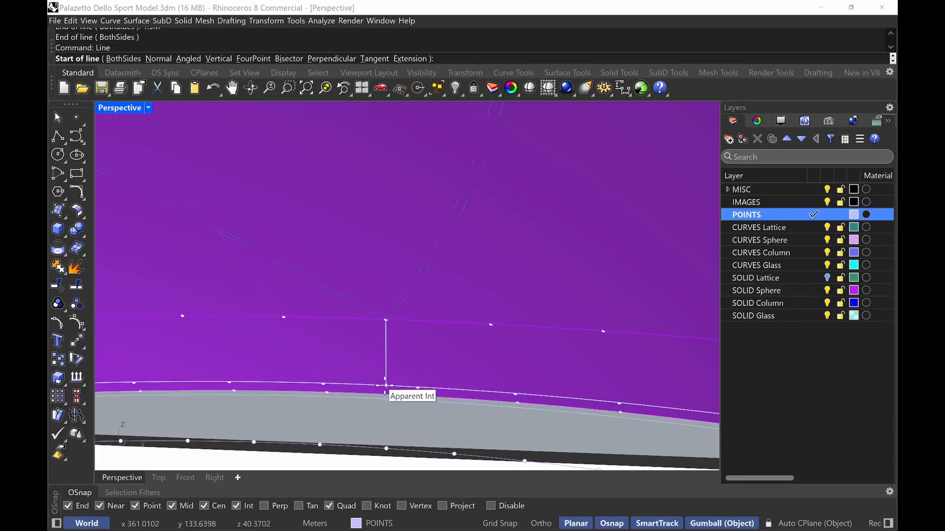
{"action": "left_click", "coordinate": [386, 385]}
{"action": "right_click_drag", "start_coordinate": [389, 402], "coordinate": [416, 365]}
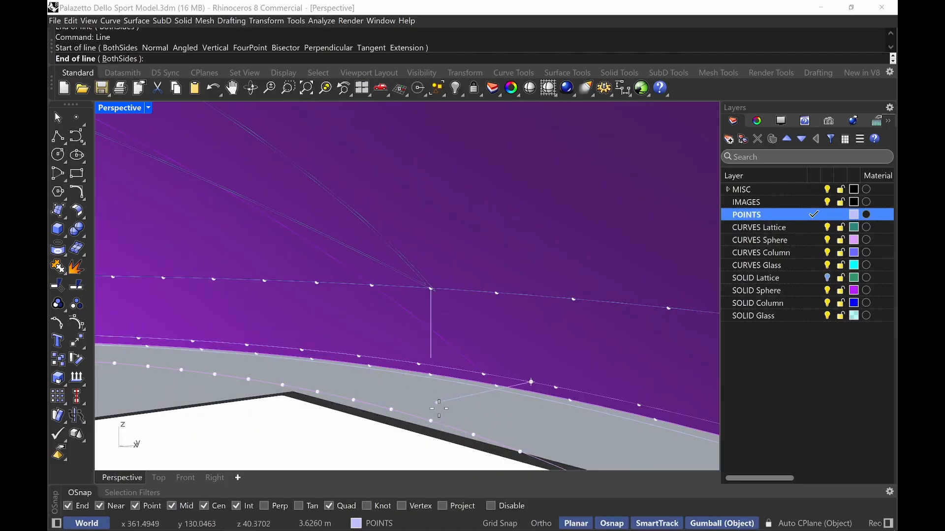
{"action": "key", "text": "Escape"}
Measure the distance from the vertical line's lower end to the division point on the dome's outer edge below it
{"action": "right_click_drag", "start_coordinate": [459, 382], "coordinate": [464, 386]}
{"action": "type", "text": "Distance"}
{"action": "key", "text": "Return"}
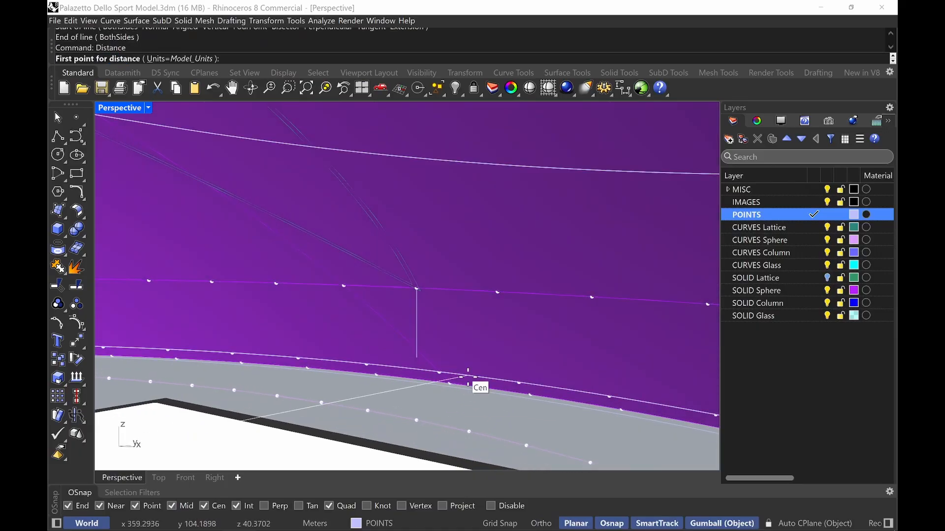
{"action": "left_click", "coordinate": [416, 357]}
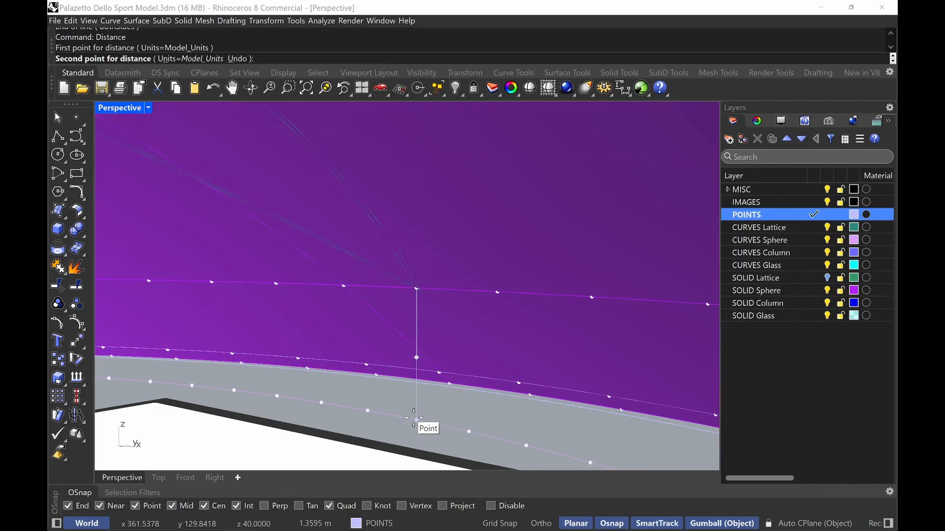
{"action": "left_click", "coordinate": [416, 421]}
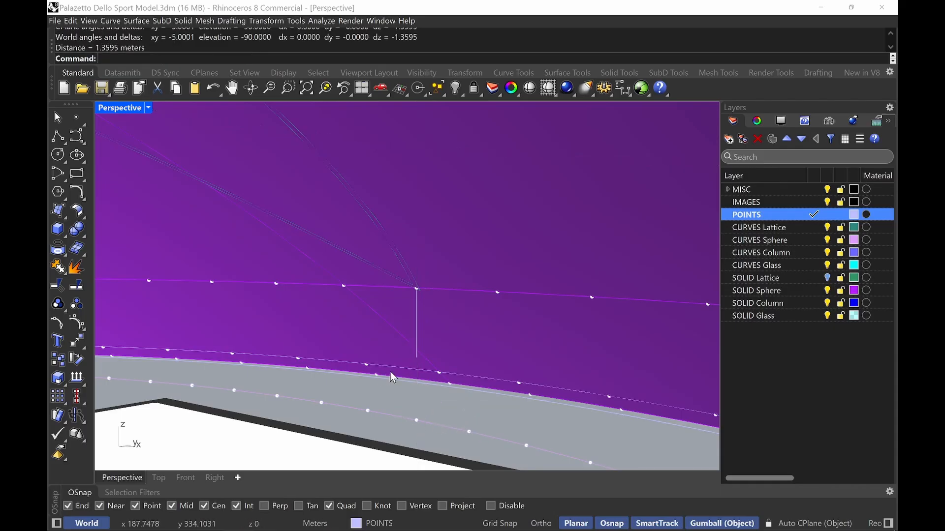
Draw a vertical line about 1.2 m long upward from a division point on the dome's outer edge curve
{"action": "right_click_drag", "start_coordinate": [391, 372], "coordinate": [379, 406]}
{"action": "scroll", "coordinate": [397, 407], "scroll_direction": "up", "scroll_amount": 8}
{"action": "type", "text": "Line"}
{"action": "key", "text": "Return"}
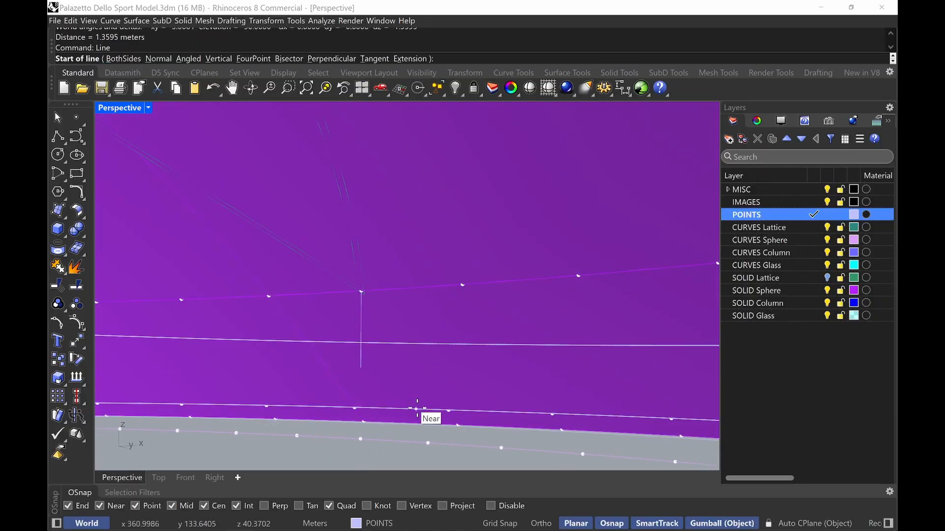
{"action": "type", "text": "V"}
{"action": "key", "text": "Return"}
{"action": "left_click", "coordinate": [362, 439]}
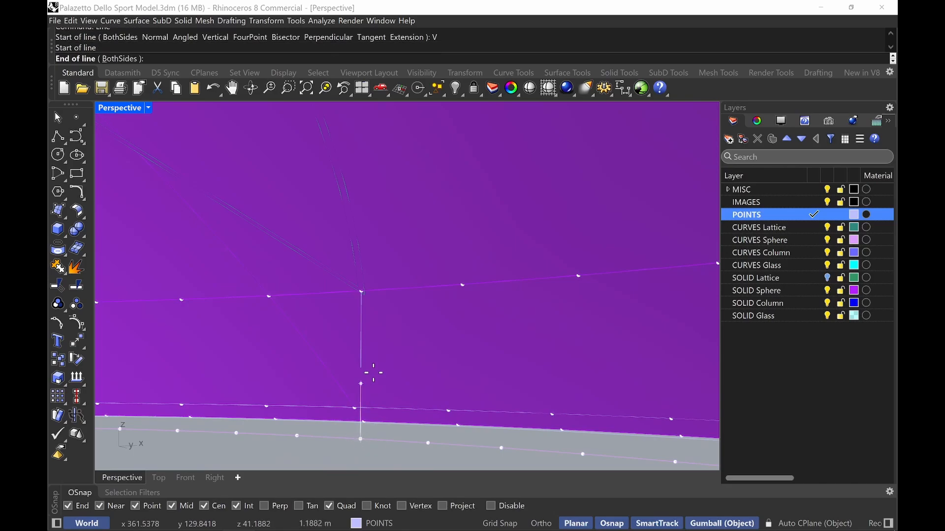
{"action": "left_click", "coordinate": [366, 388]}
Move the new vertical line so its base sits on a division point of the outer edge curve
{"action": "left_click", "coordinate": [361, 425]}
{"action": "left_click", "coordinate": [380, 453]}
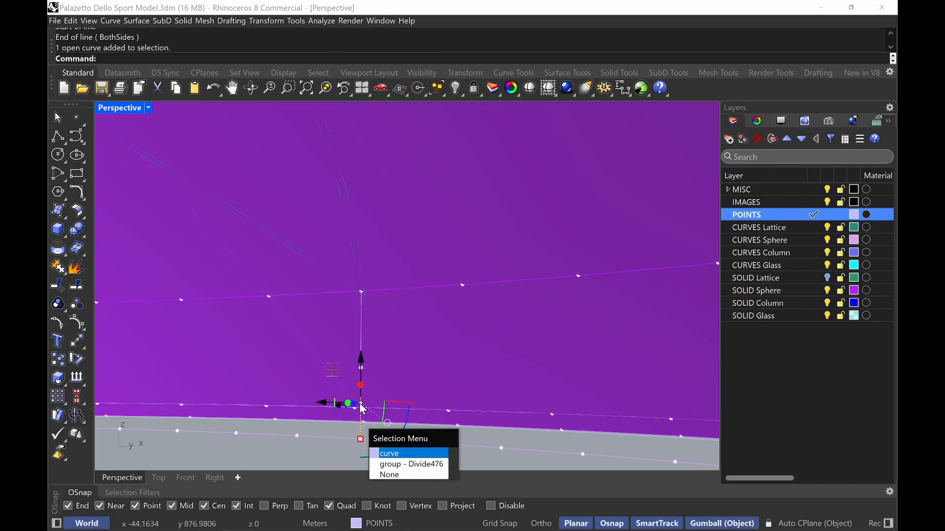
{"action": "right_click_drag", "start_coordinate": [382, 445], "coordinate": [485, 369]}
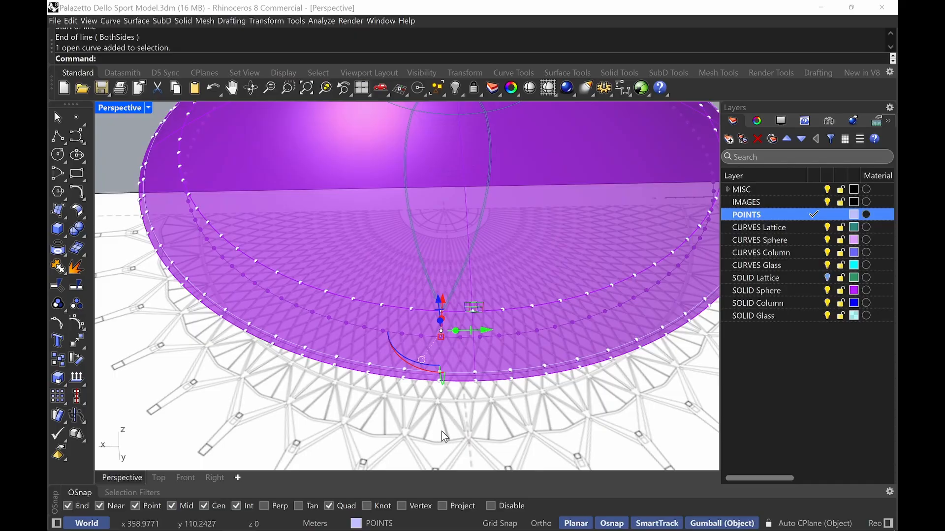
{"action": "right_click_drag", "start_coordinate": [442, 432], "coordinate": [439, 363]}
{"action": "type", "text": "m"}
{"action": "key", "text": "Return"}
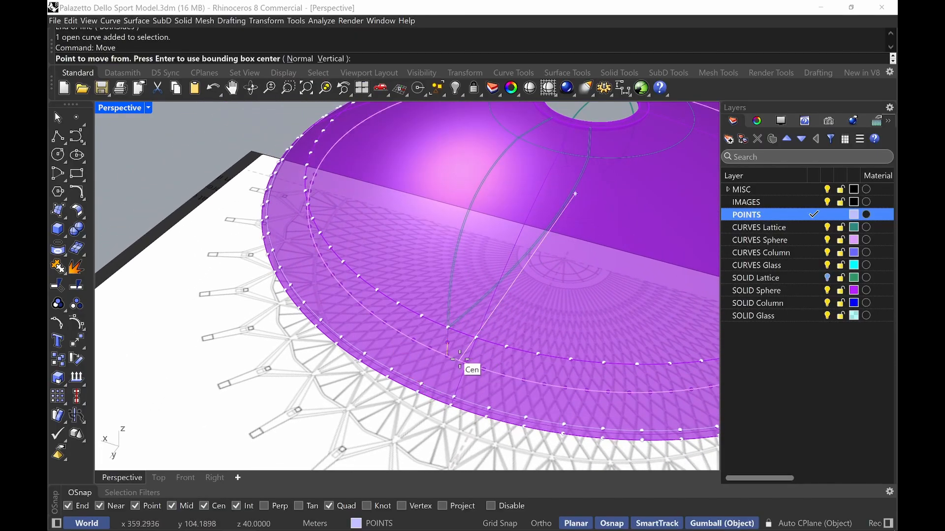
{"action": "scroll", "coordinate": [460, 354], "scroll_direction": "up", "scroll_amount": 8}
{"action": "left_click", "coordinate": [426, 360]}
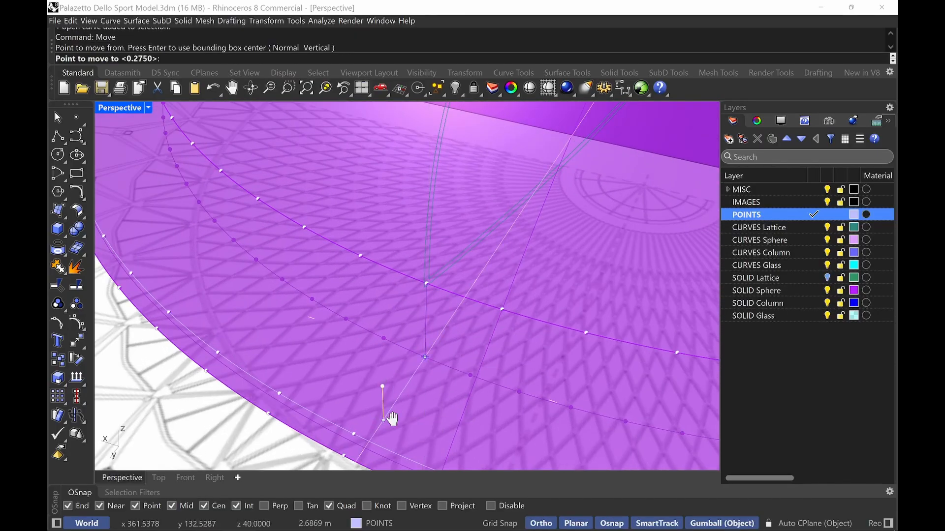
{"action": "right_click_drag", "start_coordinate": [389, 418], "coordinate": [444, 317], "text": "shift"}
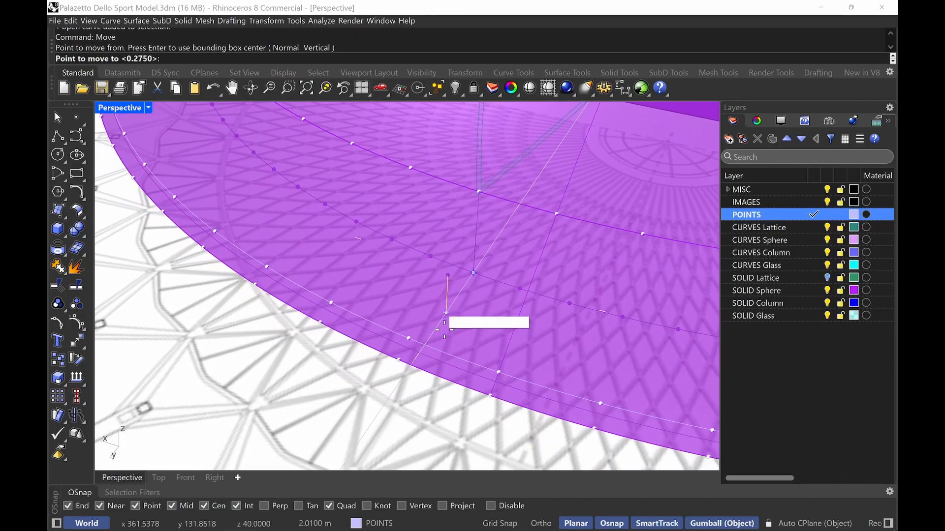
{"action": "scroll", "coordinate": [408, 362], "scroll_direction": "up", "scroll_amount": 5}
{"action": "left_click", "coordinate": [388, 358]}
{"action": "key", "text": "Escape"}
Set the Perspective view to Shaded display and turn off the IMAGES layer
{"action": "scroll", "coordinate": [399, 353], "scroll_direction": "down", "scroll_amount": 10}
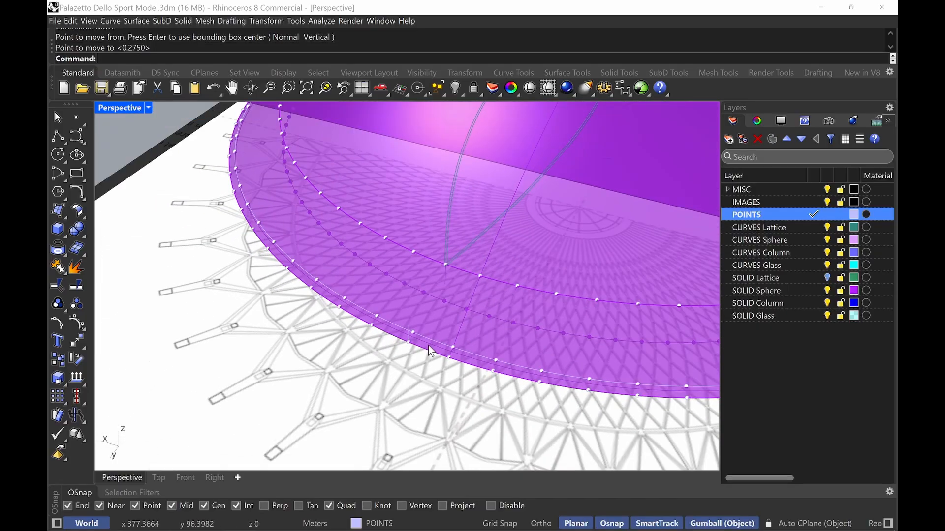
{"action": "scroll", "coordinate": [467, 327], "scroll_direction": "up", "scroll_amount": 3}
{"action": "right_click_drag", "start_coordinate": [475, 324], "coordinate": [514, 286]}
{"action": "left_click", "coordinate": [148, 108]}
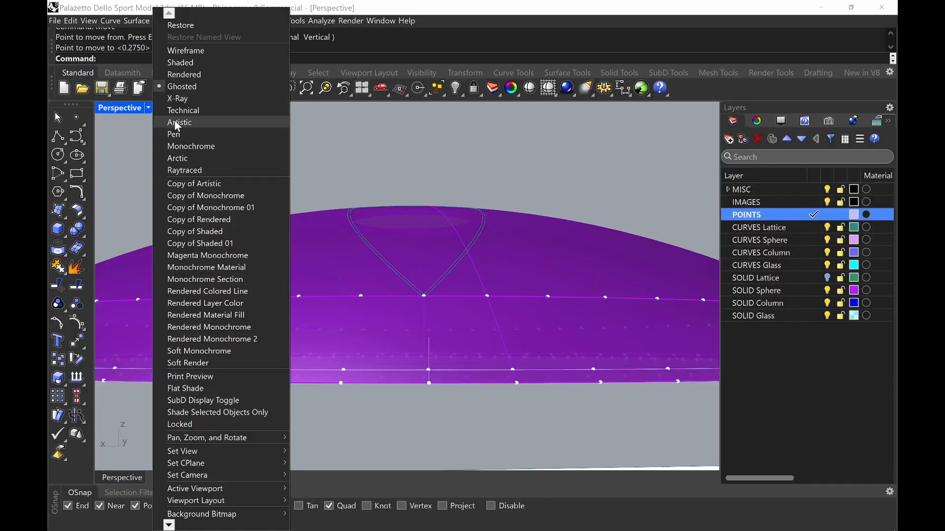
{"action": "left_click", "coordinate": [229, 63]}
{"action": "left_click", "coordinate": [826, 202]}
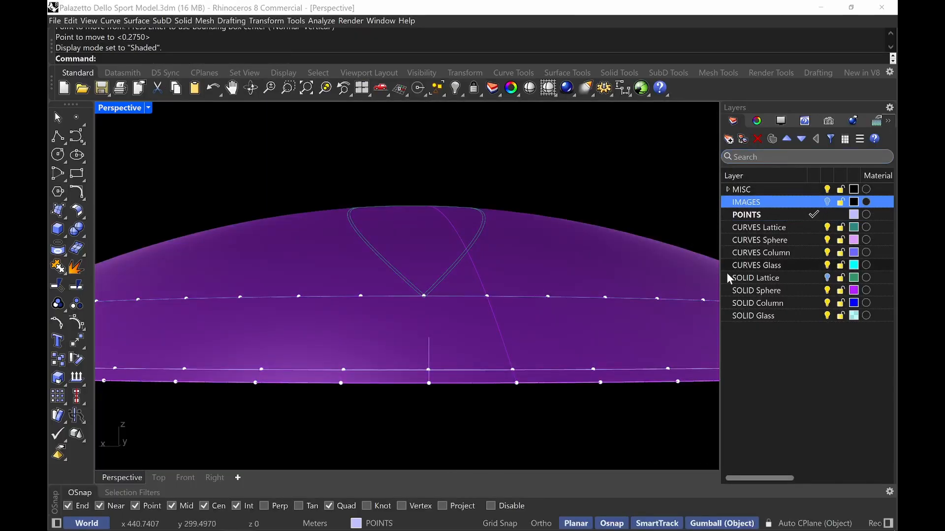
Draw two lines from the top of the vertical post to the neighbouring division points on the outer edge, forming a triangle
{"action": "scroll", "coordinate": [598, 201], "scroll_direction": "down", "scroll_amount": 4}
{"action": "right_click_drag", "start_coordinate": [598, 197], "coordinate": [593, 223]}
{"action": "scroll", "coordinate": [542, 257], "scroll_direction": "up", "scroll_amount": 5}
{"action": "right_click_drag", "start_coordinate": [542, 258], "coordinate": [487, 338], "text": "shift"}
{"action": "type", "text": "LiONE"}
{"action": "key", "text": "Return"}
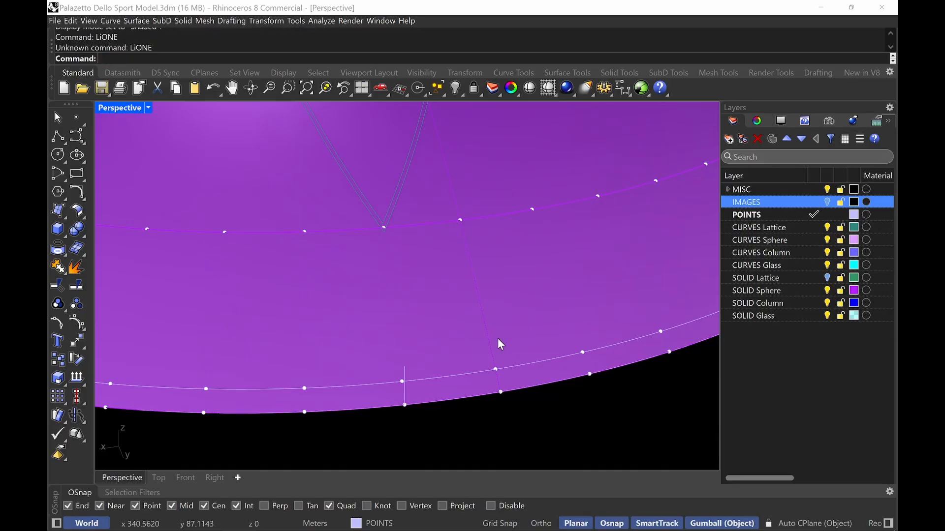
{"action": "type", "text": "Line"}
{"action": "key", "text": "Return"}
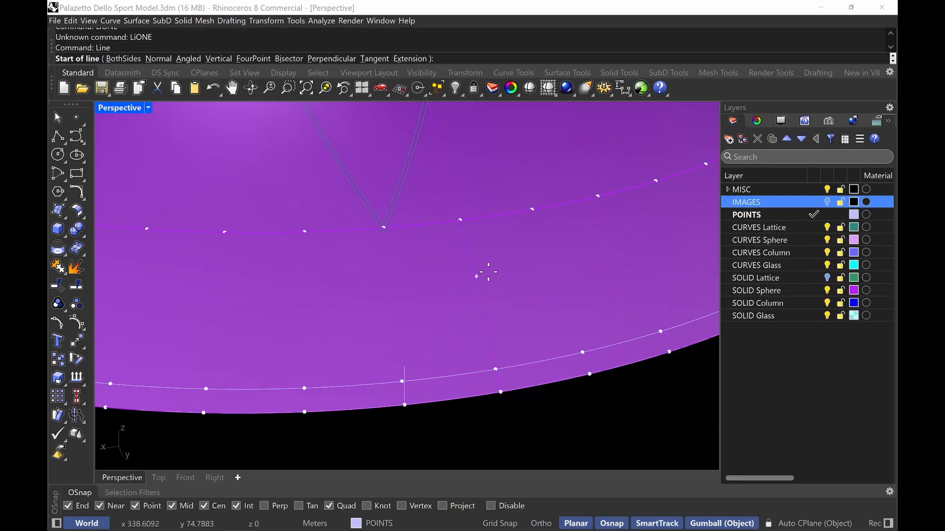
{"action": "right_click_drag", "start_coordinate": [439, 420], "coordinate": [457, 412]}
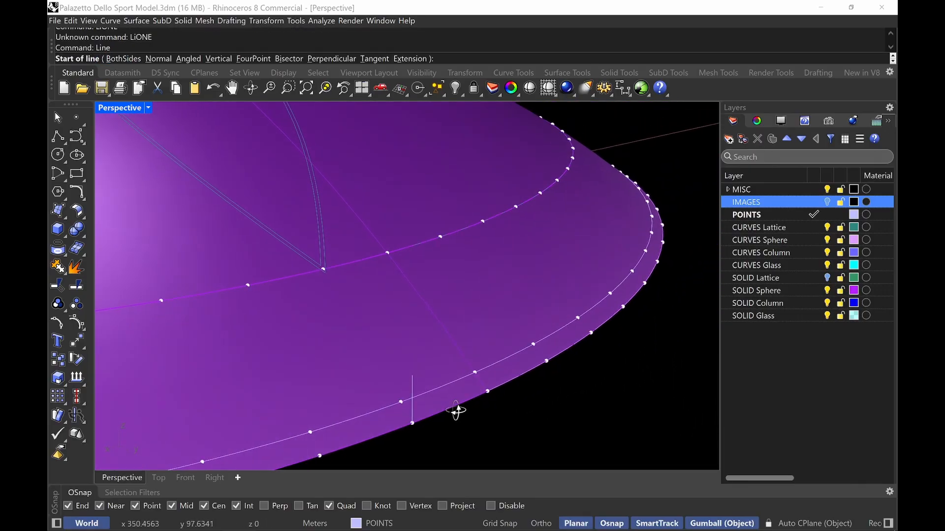
{"action": "left_click", "coordinate": [310, 432]}
{"action": "left_click", "coordinate": [412, 378]}
{"action": "key", "text": "Return"}
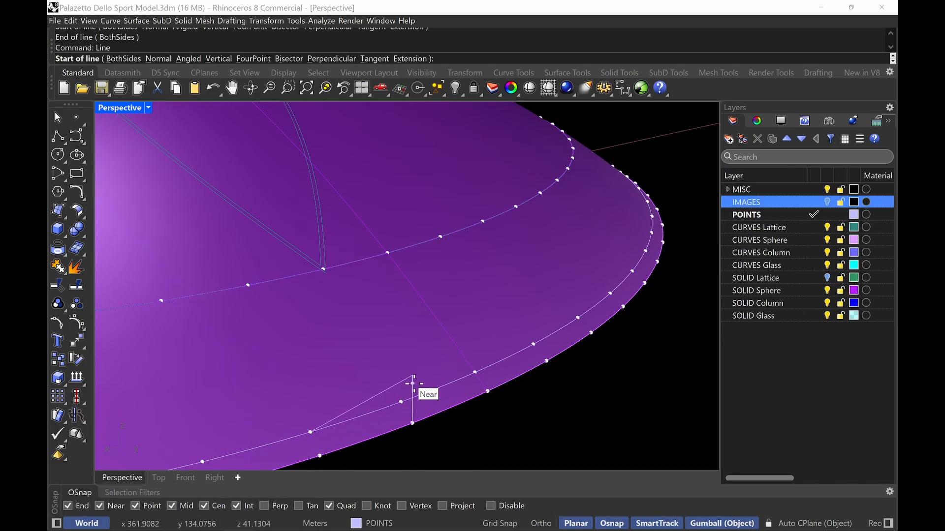
{"action": "left_click", "coordinate": [413, 377]}
{"action": "left_click", "coordinate": [475, 373]}
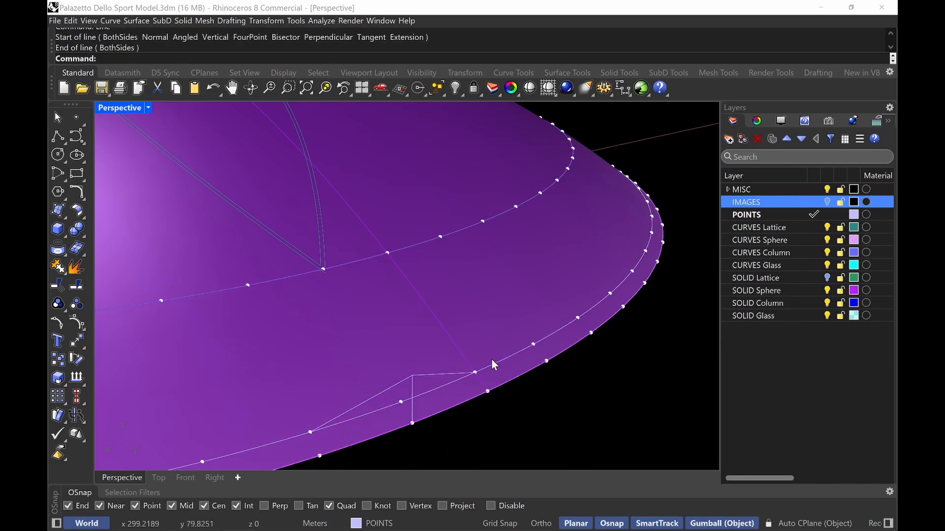
{"action": "right_click_drag", "start_coordinate": [491, 359], "coordinate": [424, 345]}
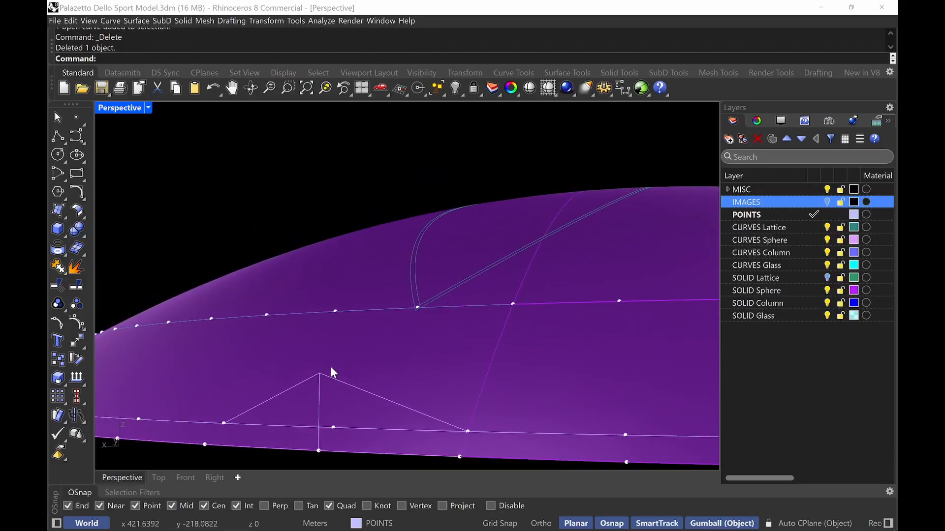
{"action": "right_click_drag", "start_coordinate": [331, 368], "coordinate": [409, 243]}
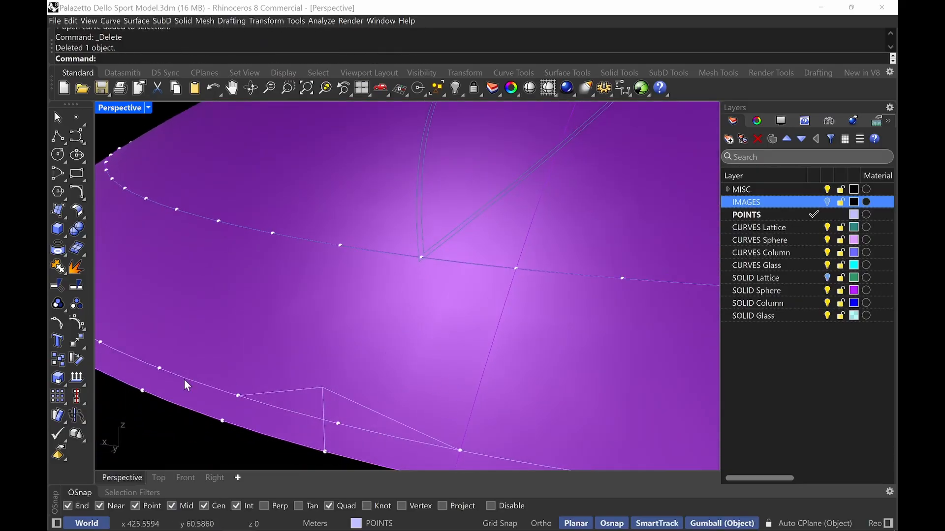
{"action": "right_click_drag", "start_coordinate": [420, 291], "coordinate": [417, 292]}
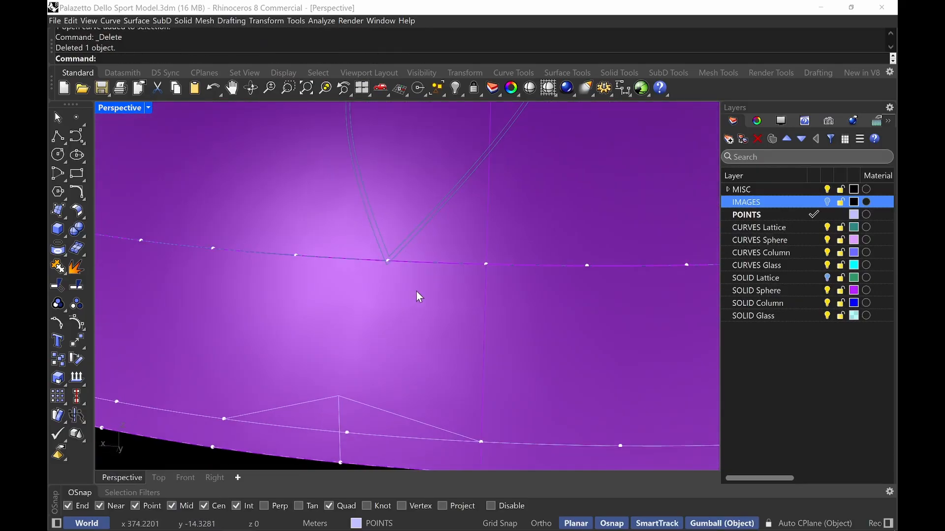
{"action": "double_click", "coordinate": [123, 108]}
{"action": "double_click", "coordinate": [103, 109]}
{"action": "right_click_drag", "start_coordinate": [215, 192], "coordinate": [232, 220]}
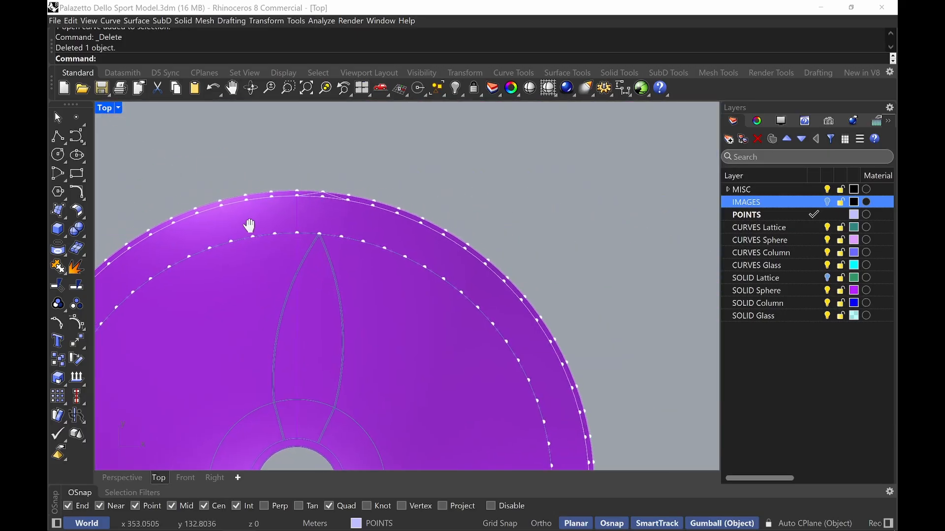
Switch the Top view to Wireframe display
{"action": "left_click", "coordinate": [108, 112]}
{"action": "left_click", "coordinate": [182, 50]}
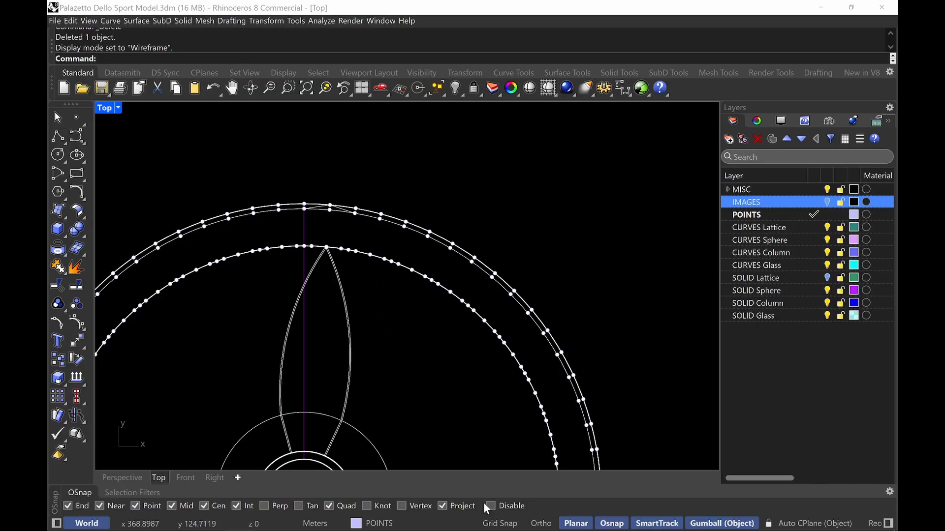
{"action": "scroll", "coordinate": [317, 208], "scroll_direction": "up", "scroll_amount": 8}
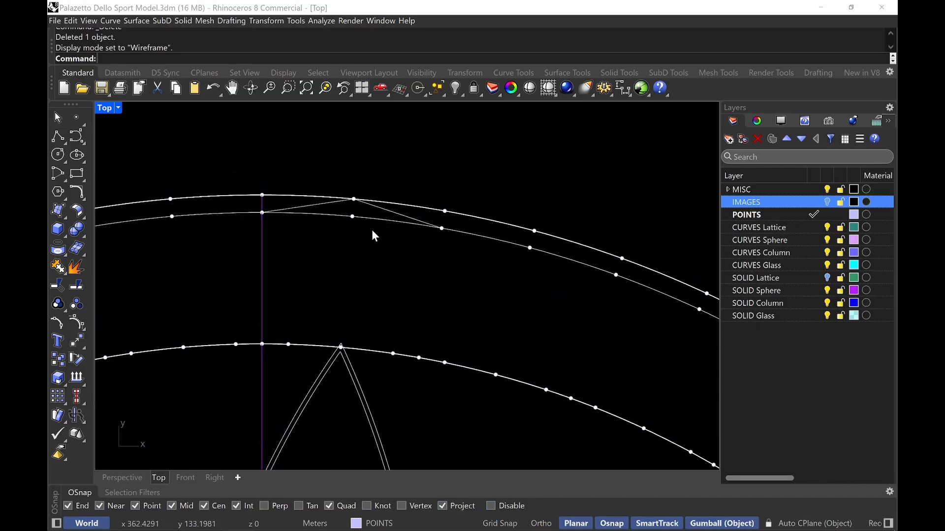
Draw a line from the top of the vertical post down to the tip of the rib curve on the inner ring
{"action": "type", "text": "Line"}
{"action": "key", "text": "Return"}
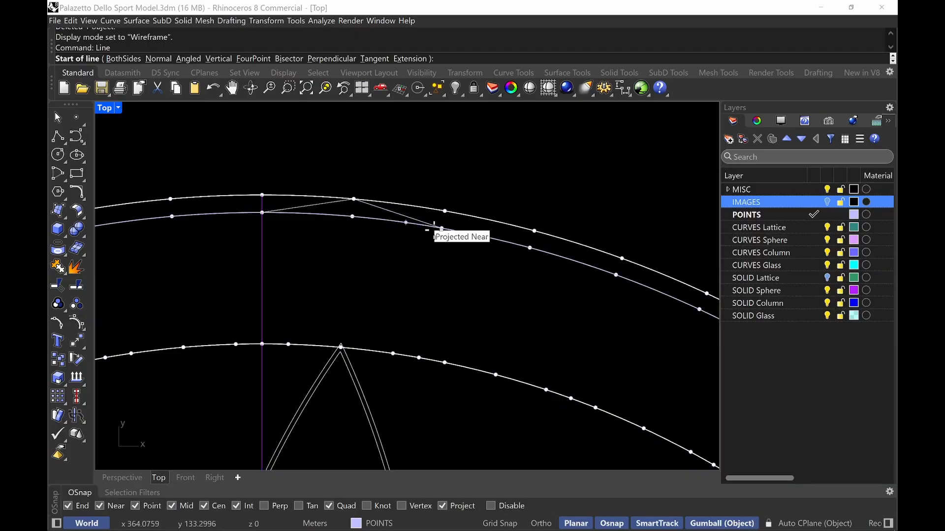
{"action": "left_click", "coordinate": [261, 213]}
{"action": "scroll", "coordinate": [367, 308], "scroll_direction": "up", "scroll_amount": 3}
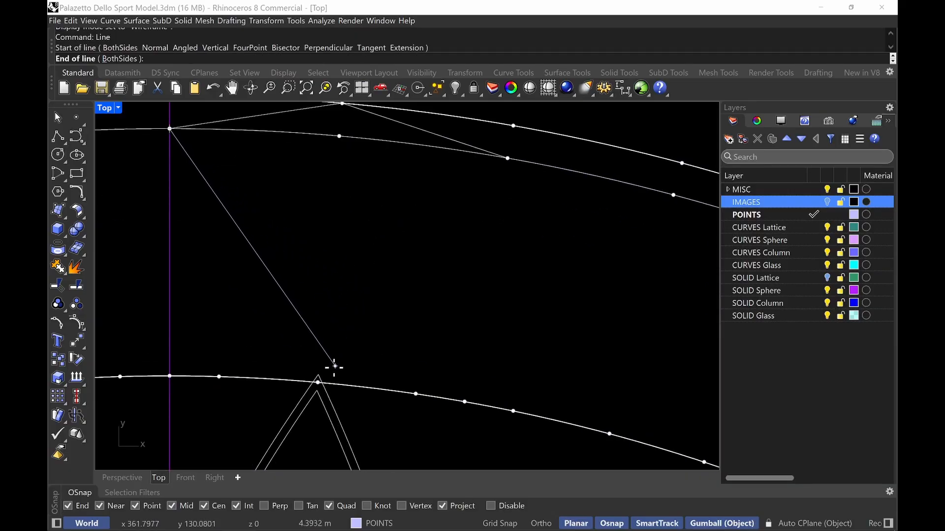
{"action": "left_click", "coordinate": [318, 388]}
{"action": "key", "text": "Return"}
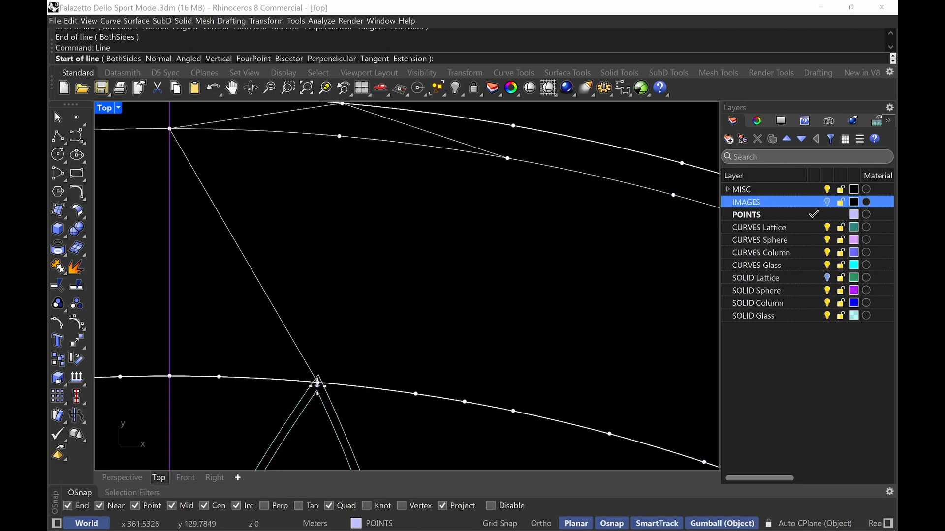
{"action": "key", "text": "Escape"}
Offset the diagonal line 0.06 m to both sides and delete the original center line
{"action": "right_click_drag", "start_coordinate": [234, 205], "coordinate": [285, 249]}
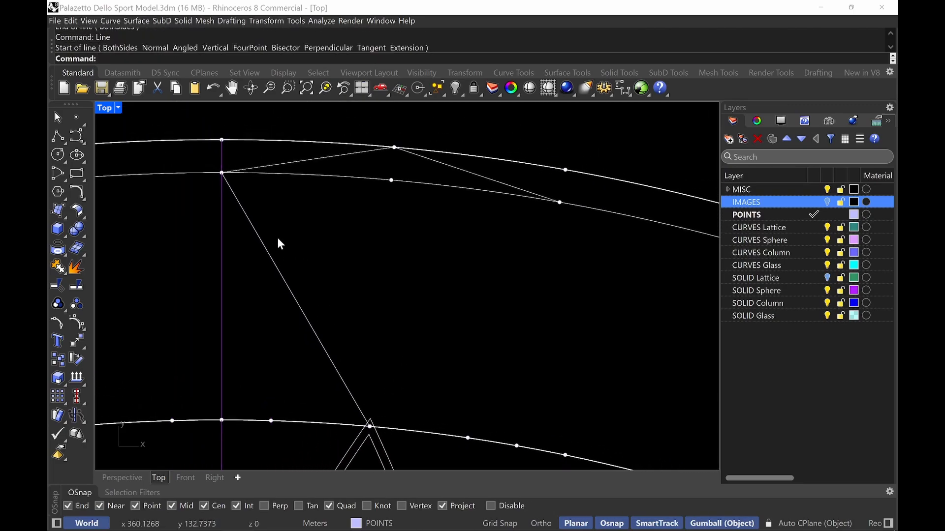
{"action": "type", "text": "OffEST"}
{"action": "key", "text": "Return"}
{"action": "type", "text": "Offset"}
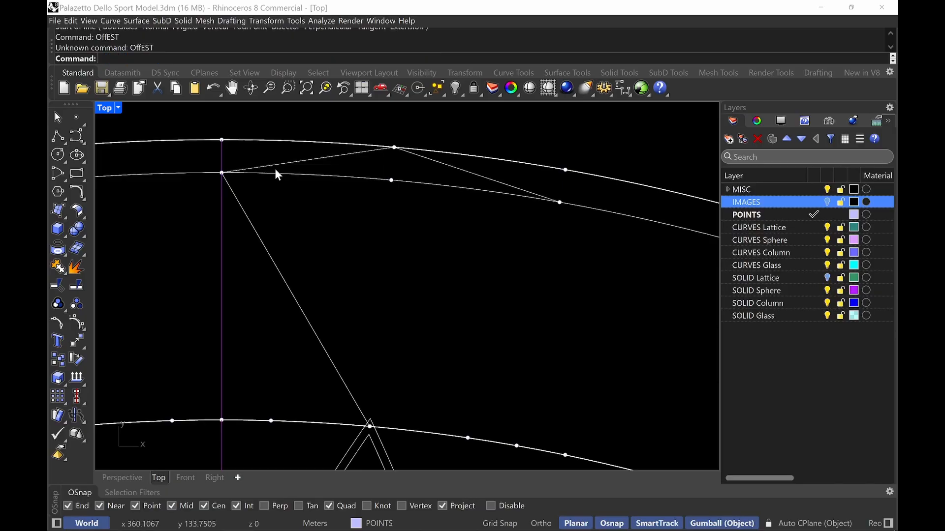
{"action": "key", "text": "Return"}
{"action": "type", "text": "B"}
{"action": "key", "text": "Return"}
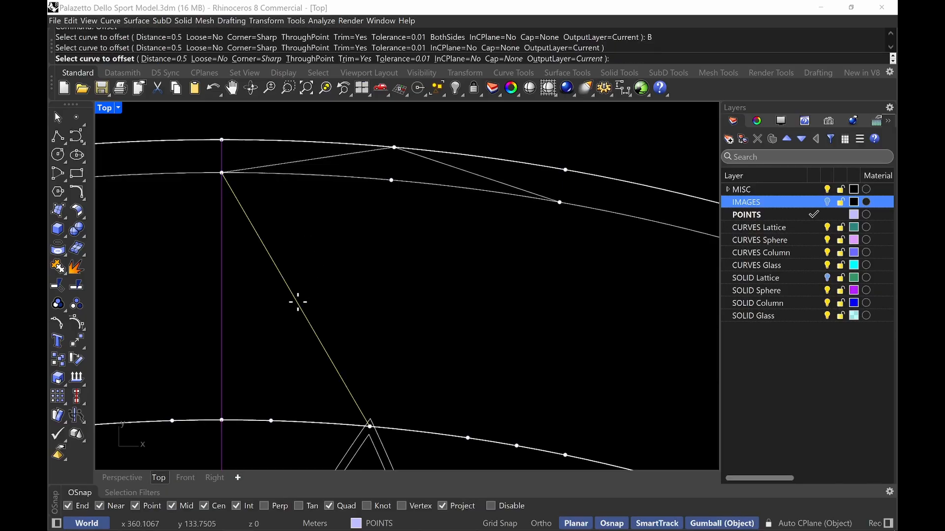
{"action": "left_click", "coordinate": [296, 299]}
{"action": "type", "text": ".06"}
{"action": "key", "text": "Return"}
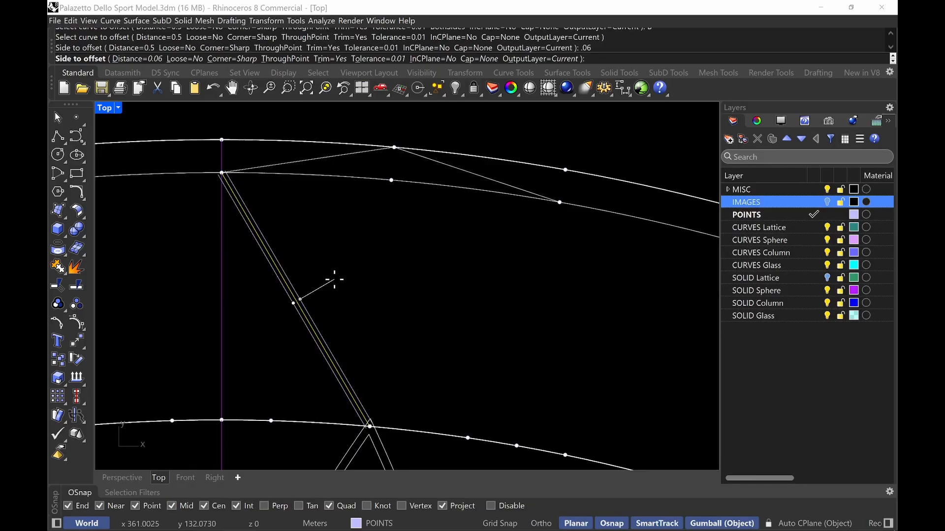
{"action": "left_click", "coordinate": [335, 283]}
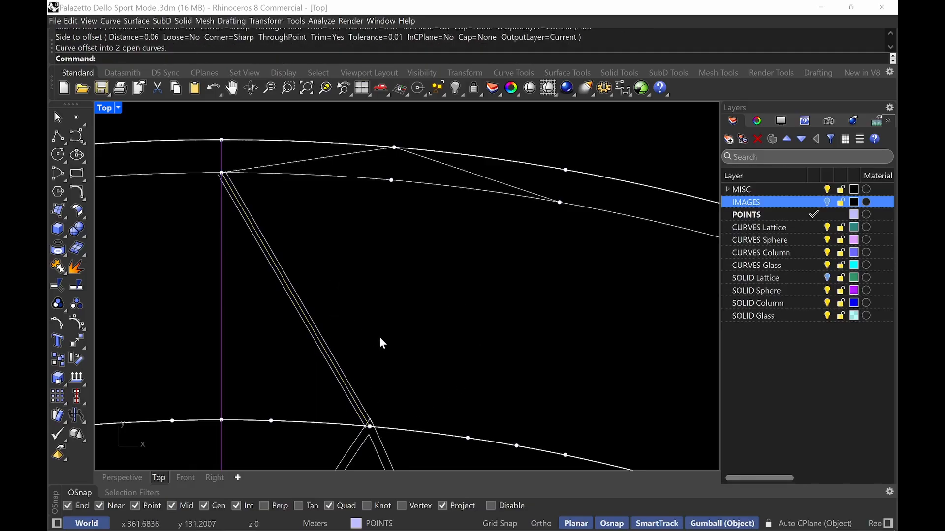
{"action": "right_click_drag", "start_coordinate": [424, 410], "coordinate": [426, 407]}
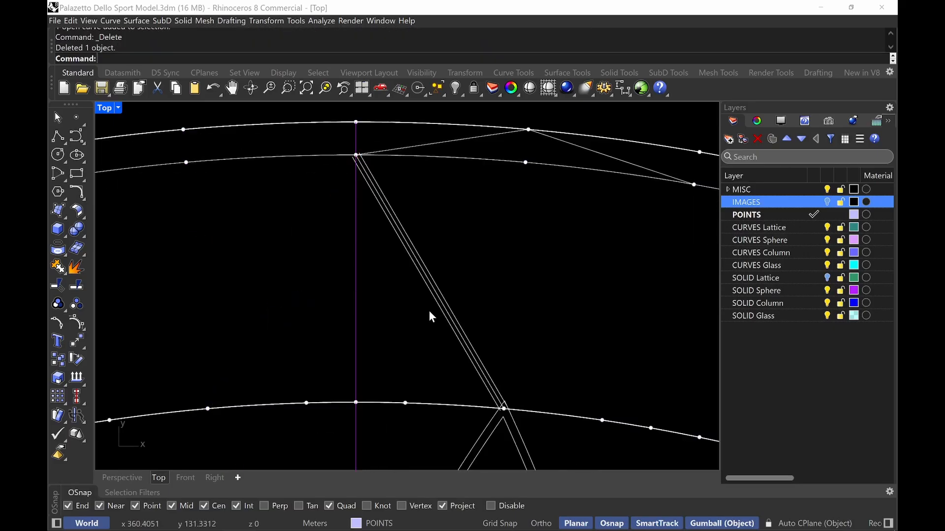
Draw a polyline from an inner ring division point up to the post top and down to the neighbouring division point
{"action": "type", "text": "pline"}
{"action": "key", "text": "Return"}
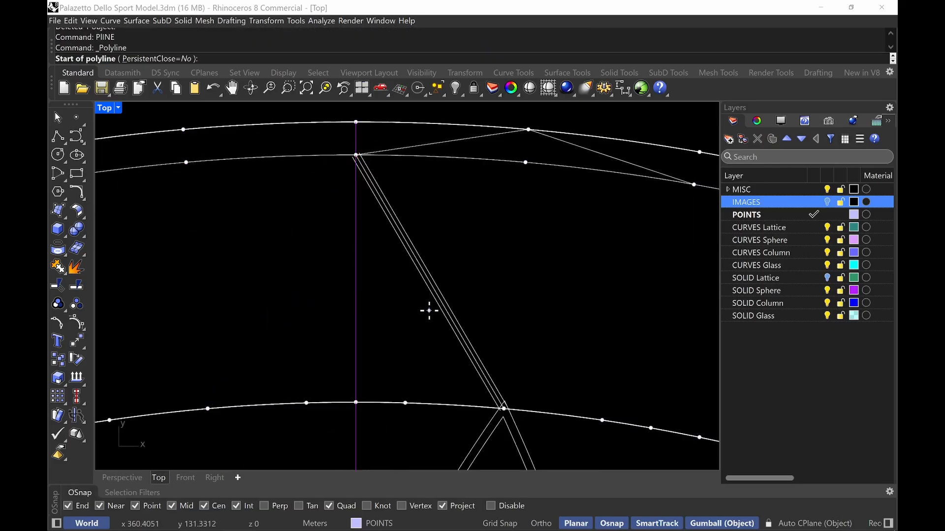
{"action": "left_click", "coordinate": [404, 402]}
{"action": "scroll", "coordinate": [358, 148], "scroll_direction": "up", "scroll_amount": 3}
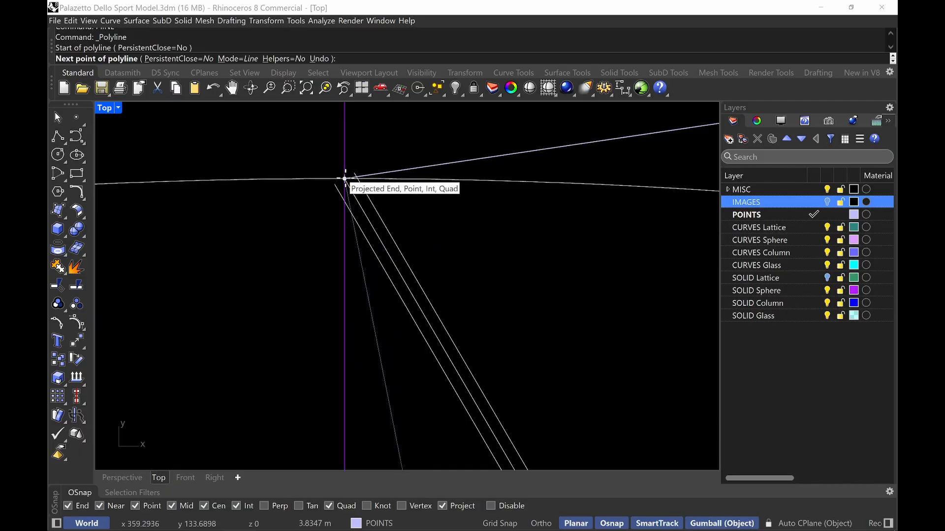
{"action": "left_click", "coordinate": [344, 179]}
{"action": "scroll", "coordinate": [344, 185], "scroll_direction": "down", "scroll_amount": 5}
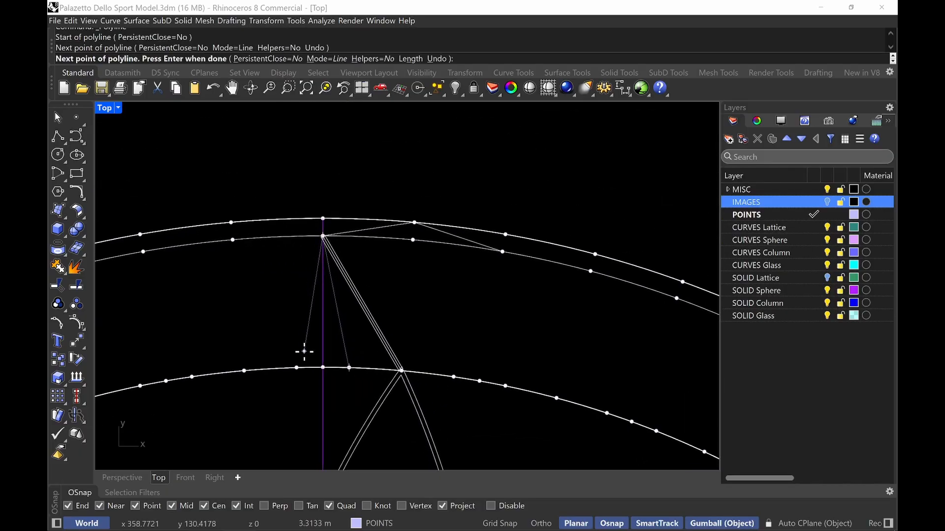
{"action": "left_click", "coordinate": [297, 367]}
{"action": "key", "text": "Return"}
Draw a line from the post top down to a farther division point on the inner ring
{"action": "scroll", "coordinate": [310, 280], "scroll_direction": "up", "scroll_amount": 5}
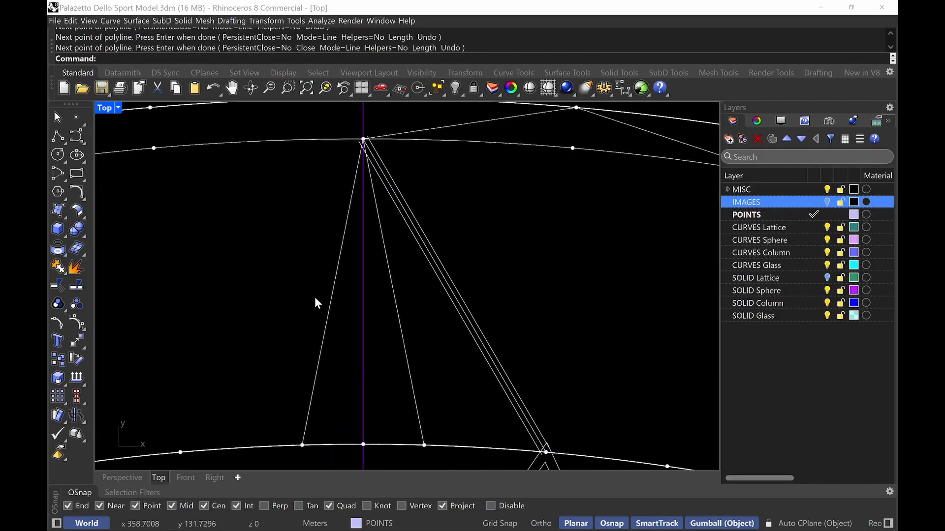
{"action": "scroll", "coordinate": [310, 297], "scroll_direction": "down", "scroll_amount": 5}
{"action": "scroll", "coordinate": [310, 293], "scroll_direction": "up", "scroll_amount": 4}
{"action": "scroll", "coordinate": [311, 290], "scroll_direction": "down", "scroll_amount": 5}
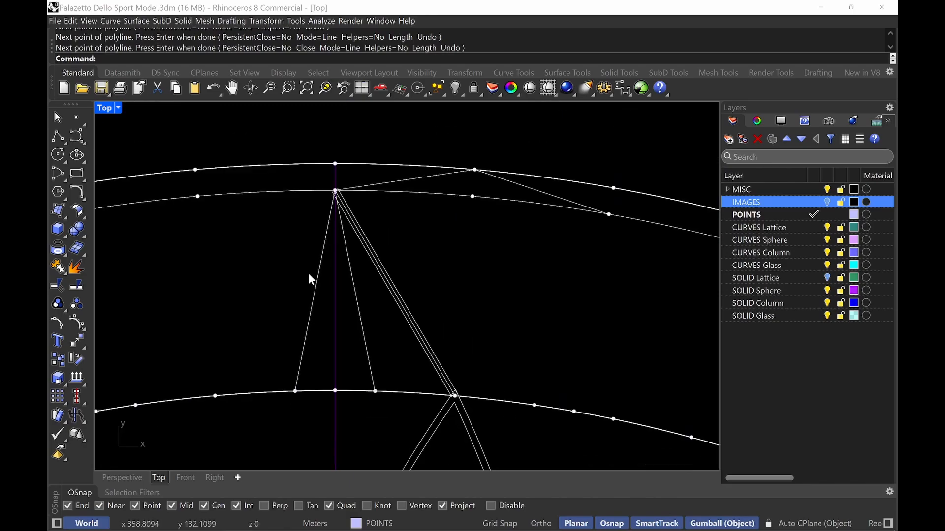
{"action": "type", "text": "Line"}
{"action": "key", "text": "Return"}
{"action": "scroll", "coordinate": [386, 225], "scroll_direction": "up", "scroll_amount": 4}
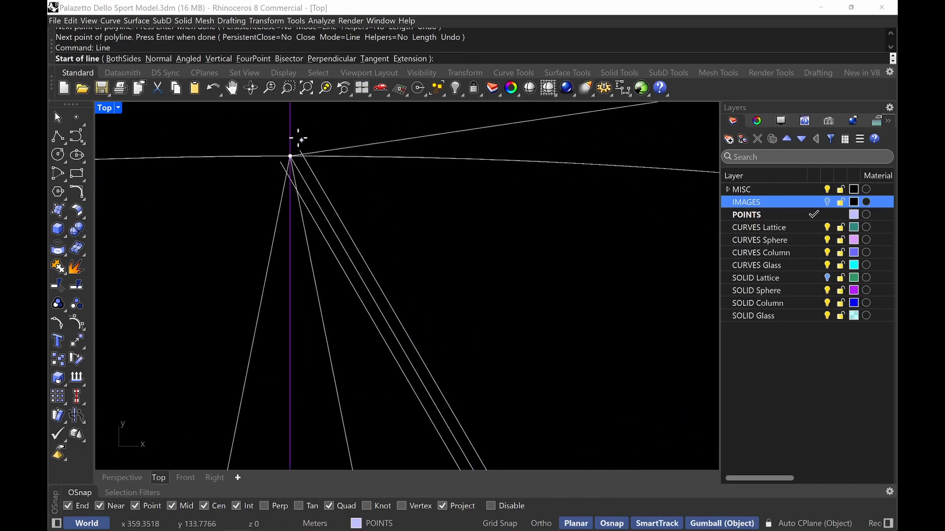
{"action": "left_click", "coordinate": [290, 154]}
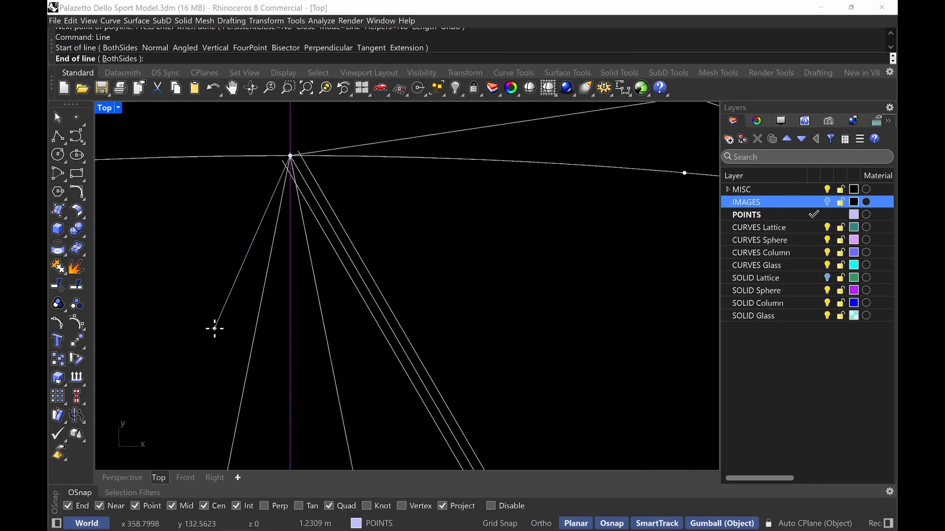
{"action": "scroll", "coordinate": [213, 327], "scroll_direction": "down", "scroll_amount": 5}
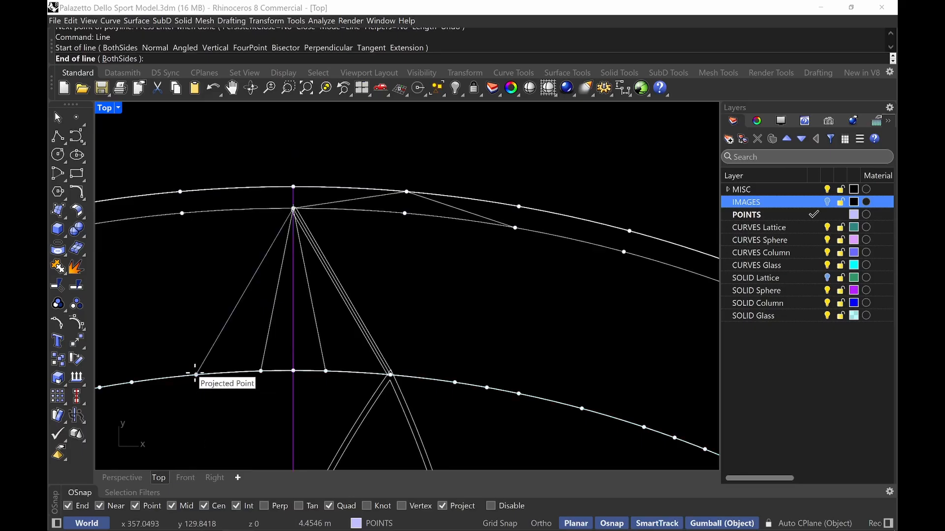
{"action": "left_click", "coordinate": [198, 380]}
{"action": "right_click_drag", "start_coordinate": [329, 262], "coordinate": [332, 266]}
{"action": "scroll", "coordinate": [389, 353], "scroll_direction": "up", "scroll_amount": 2}
{"action": "right_click", "coordinate": [393, 359]}
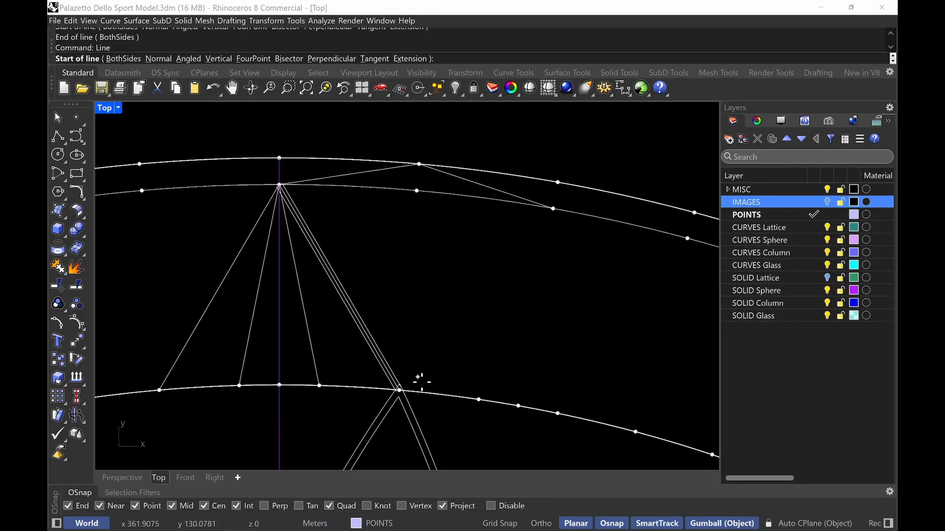
{"action": "scroll", "coordinate": [419, 397], "scroll_direction": "up", "scroll_amount": 12}
{"action": "left_click", "coordinate": [347, 340]}
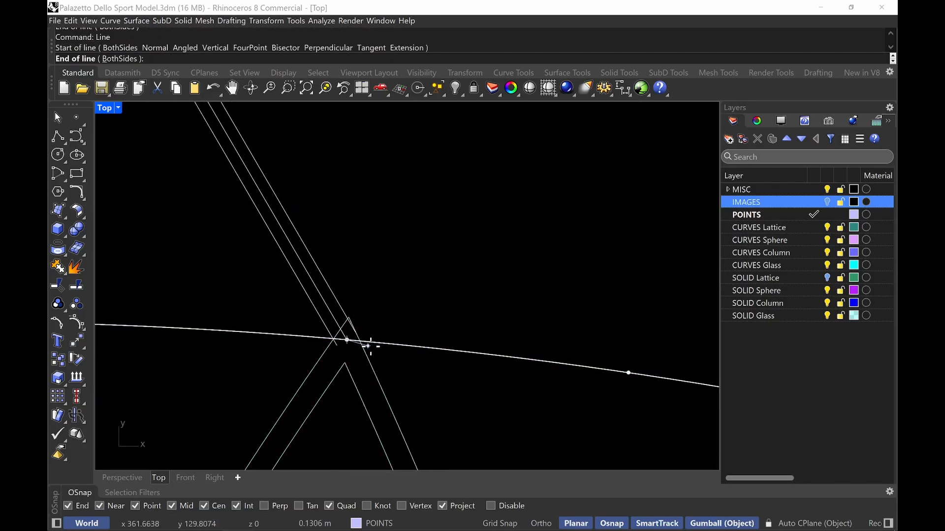
{"action": "scroll", "coordinate": [468, 240], "scroll_direction": "down", "scroll_amount": 5}
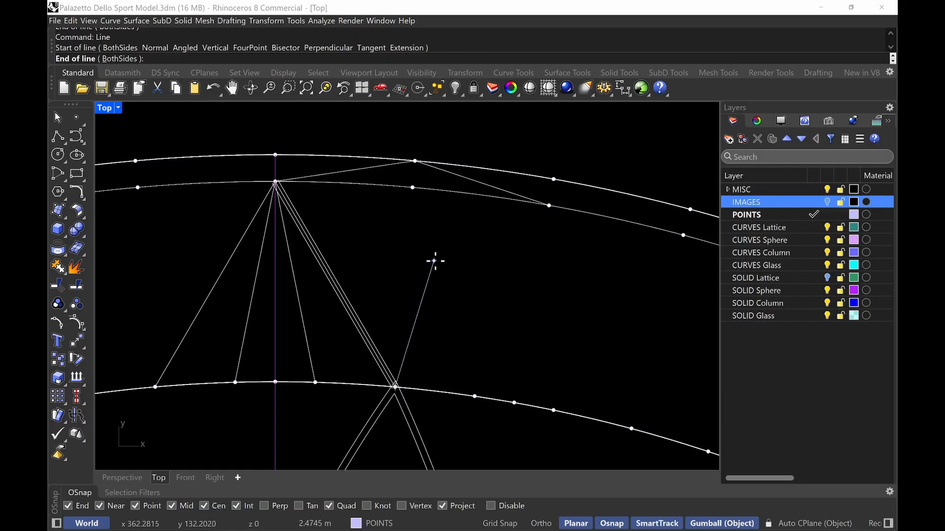
{"action": "key", "text": "Escape"}
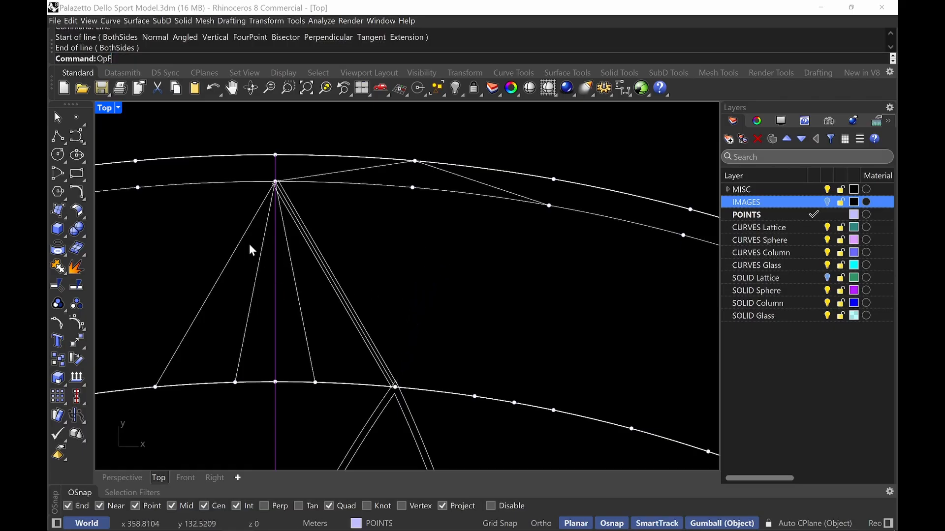
Offset the new polyline and line 0.06 m to both sides
{"action": "type", "text": "offset"}
{"action": "key", "text": "Return"}
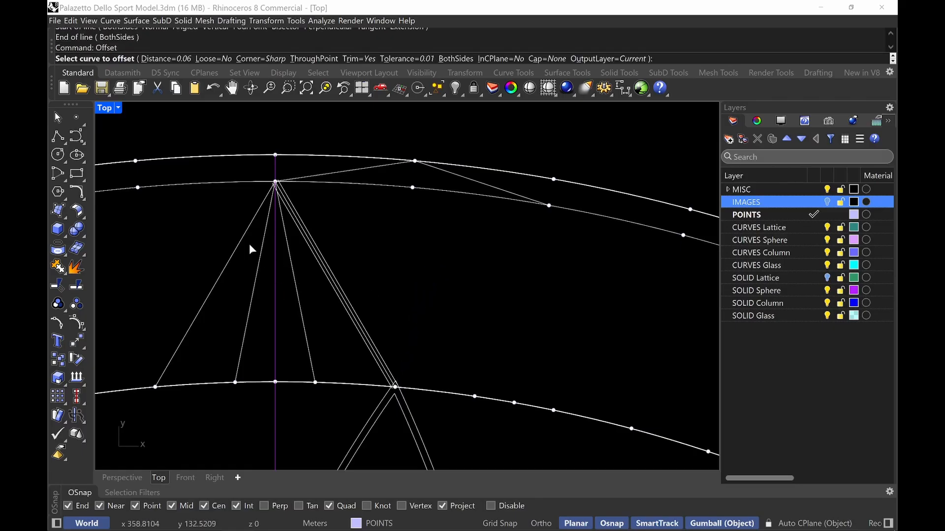
{"action": "type", "text": "B"}
{"action": "key", "text": "Return"}
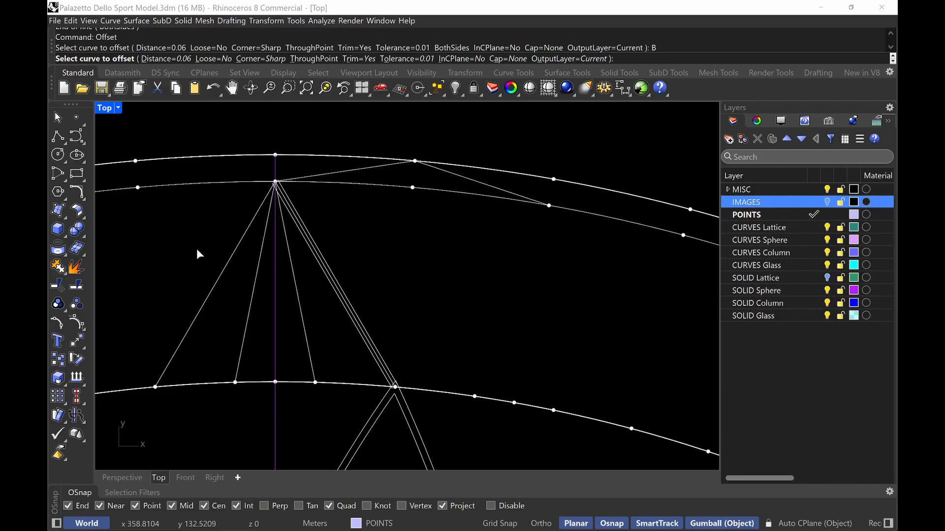
{"action": "left_click", "coordinate": [209, 274]}
{"action": "left_click", "coordinate": [241, 299]}
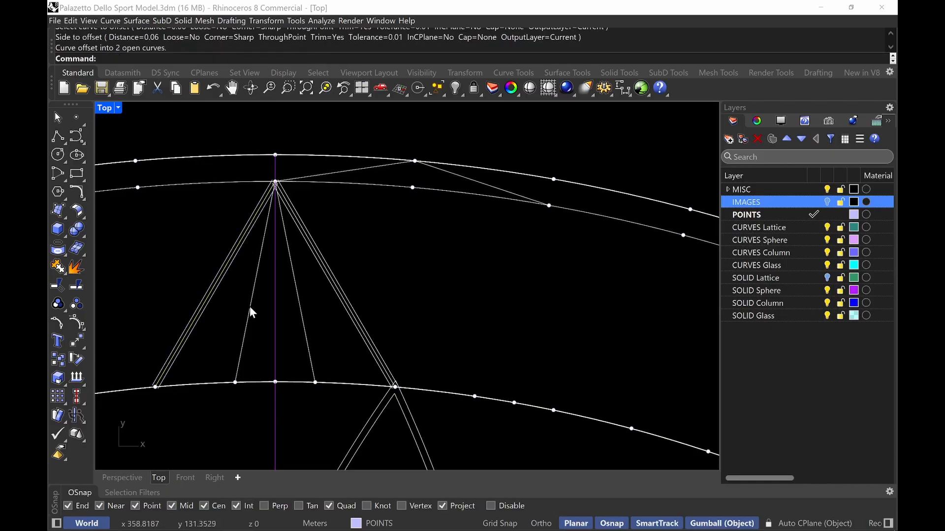
{"action": "key", "text": "Return"}
{"action": "left_click", "coordinate": [249, 306]}
{"action": "left_click", "coordinate": [232, 298]}
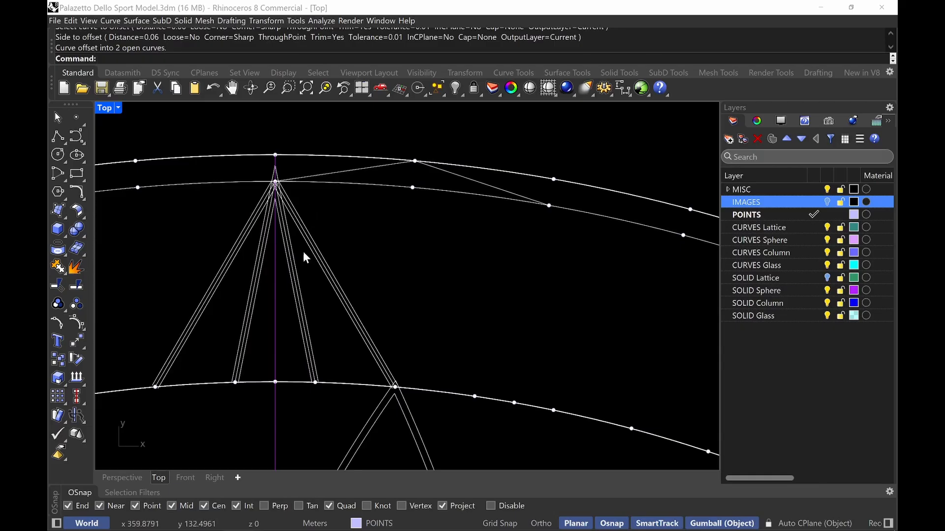
{"action": "type", "text": "ExtenMD"}
{"action": "key", "text": "Return"}
{"action": "key", "text": "Return"}
{"action": "left_click", "coordinate": [157, 377]}
{"action": "left_click", "coordinate": [141, 391]}
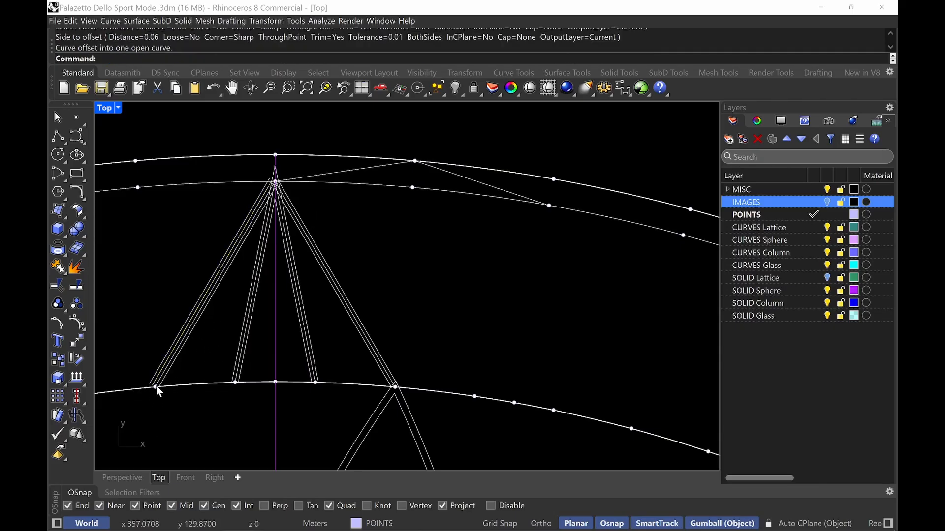
{"action": "key", "text": "ctrl+z"}
Extend the outer offset of the long diagonal line past the inner ring curve
{"action": "type", "text": "Extend"}
{"action": "key", "text": "Return"}
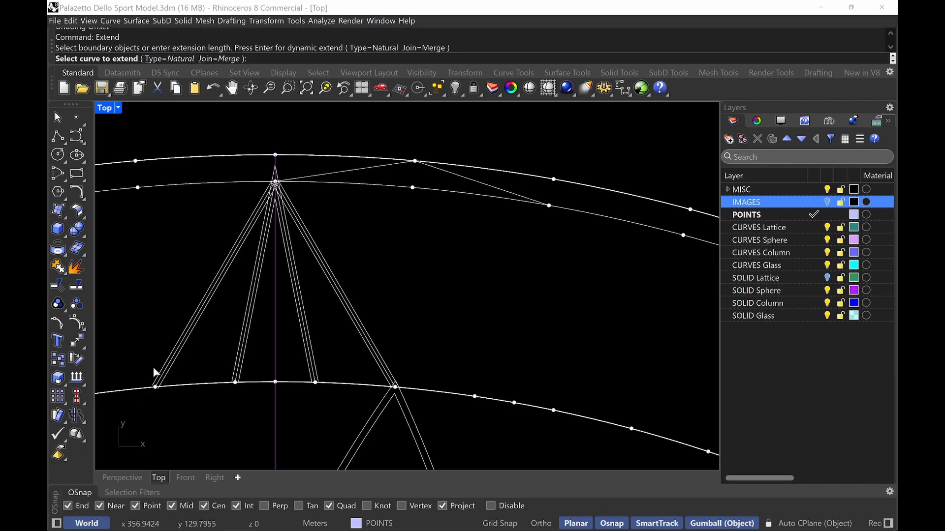
{"action": "left_click", "coordinate": [154, 374]}
{"action": "left_click", "coordinate": [137, 412]}
{"action": "key", "text": "Return"}
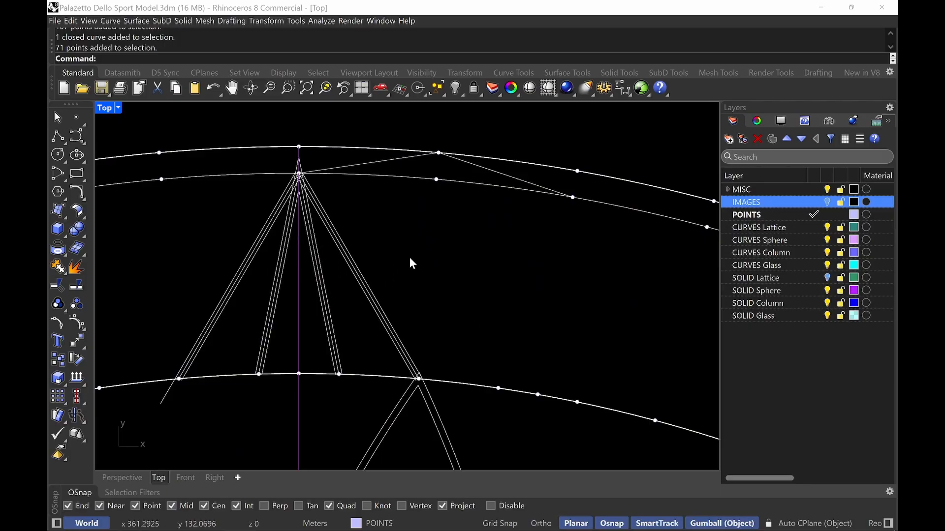
Select the new lattice curves and switch to a maximized Perspective view
{"action": "mouse_move", "coordinate": [443, 246]}
{"action": "left_mouse_down"}
{"action": "mouse_move", "coordinate": [180, 265]}
{"action": "mouse_move", "coordinate": [196, 284]}
{"action": "left_mouse_up"}
{"action": "left_click", "coordinate": [290, 320], "text": "ctrl"}
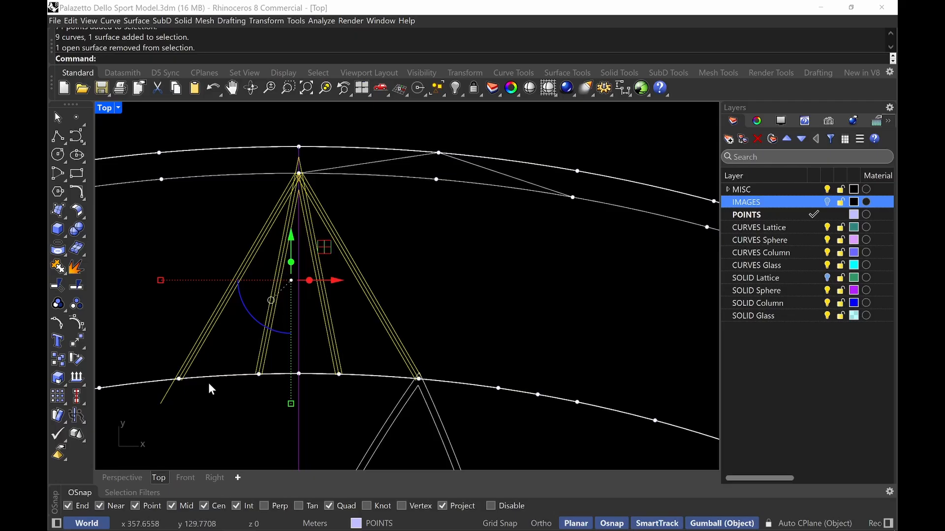
{"action": "double_click", "coordinate": [107, 111]}
{"action": "double_click", "coordinate": [427, 108]}
{"action": "right_click_drag", "start_coordinate": [427, 109], "coordinate": [453, 348]}
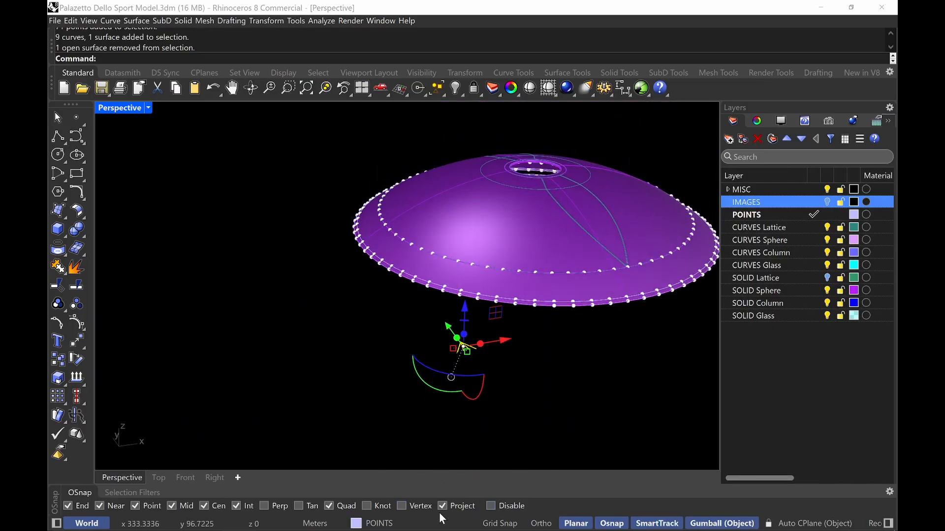
Select the ring curves and the two division point groups, then isolate them with the new lattice curves
{"action": "right_click_drag", "start_coordinate": [456, 205], "coordinate": [464, 425]}
{"action": "scroll", "coordinate": [426, 275], "scroll_direction": "up", "scroll_amount": 8}
{"action": "right_click_drag", "start_coordinate": [422, 307], "coordinate": [541, 275], "text": "shift"}
{"action": "scroll", "coordinate": [542, 285], "scroll_direction": "down", "scroll_amount": 5}
{"action": "right_click_drag", "start_coordinate": [403, 276], "coordinate": [440, 300]}
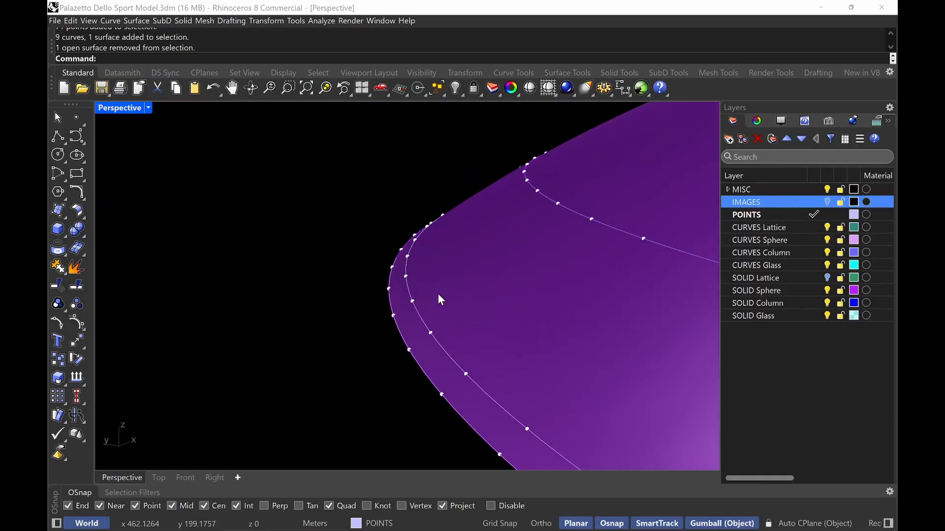
{"action": "left_click", "coordinate": [412, 298]}
{"action": "left_click", "coordinate": [440, 319]}
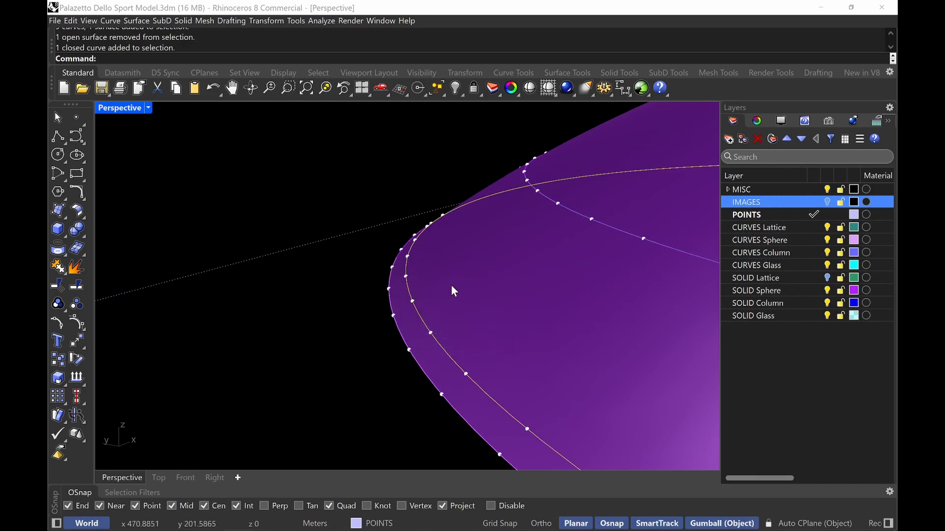
{"action": "right_click_drag", "start_coordinate": [451, 289], "coordinate": [433, 317], "text": "shift"}
{"action": "left_click", "coordinate": [420, 316], "text": "shift"}
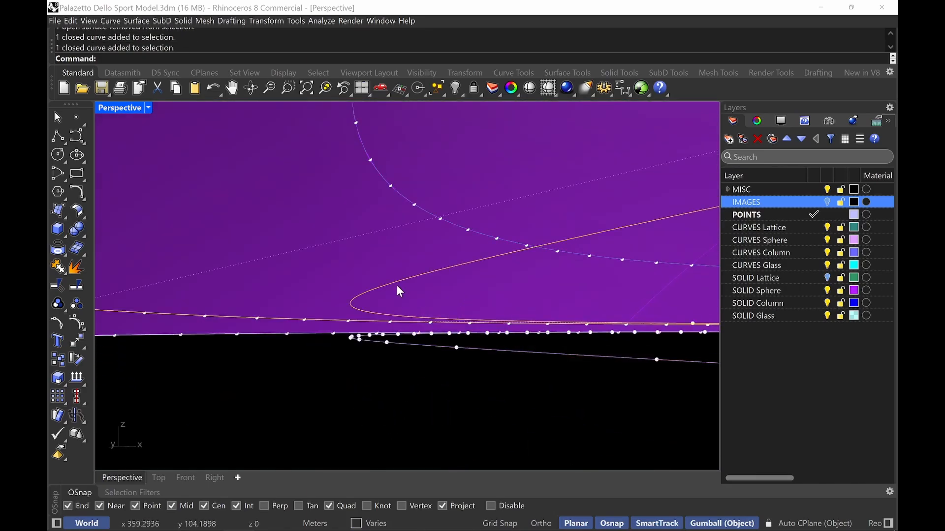
{"action": "left_click", "coordinate": [307, 319], "text": "shift"}
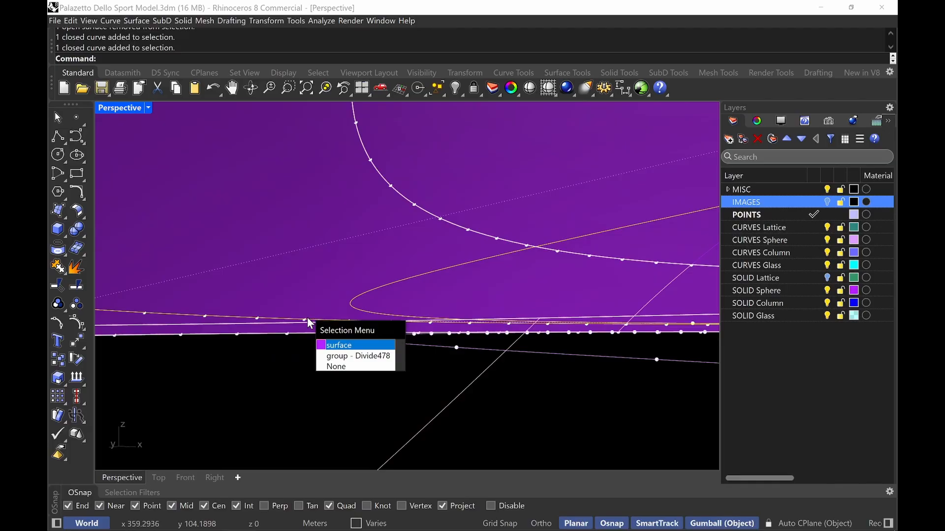
{"action": "left_click", "coordinate": [359, 358]}
{"action": "right_click_drag", "start_coordinate": [399, 301], "coordinate": [357, 298]}
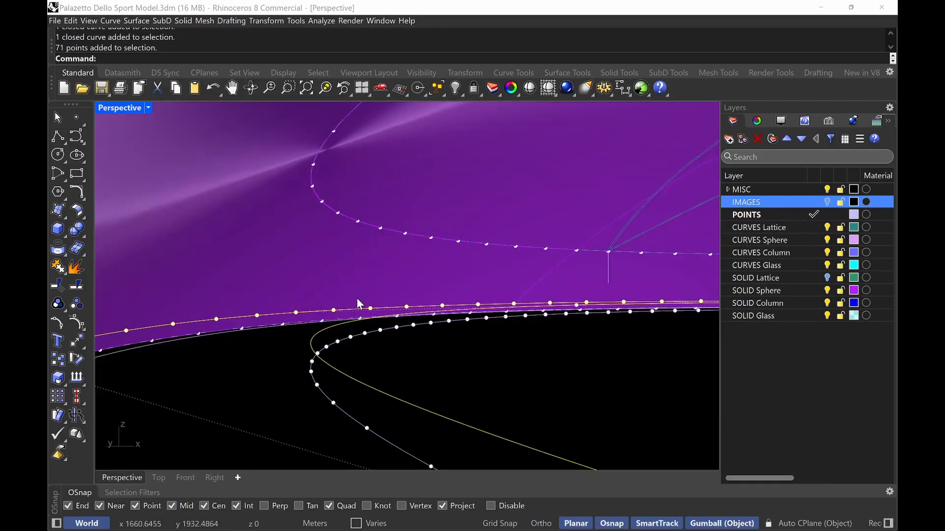
{"action": "left_click", "coordinate": [334, 136], "text": "shift"}
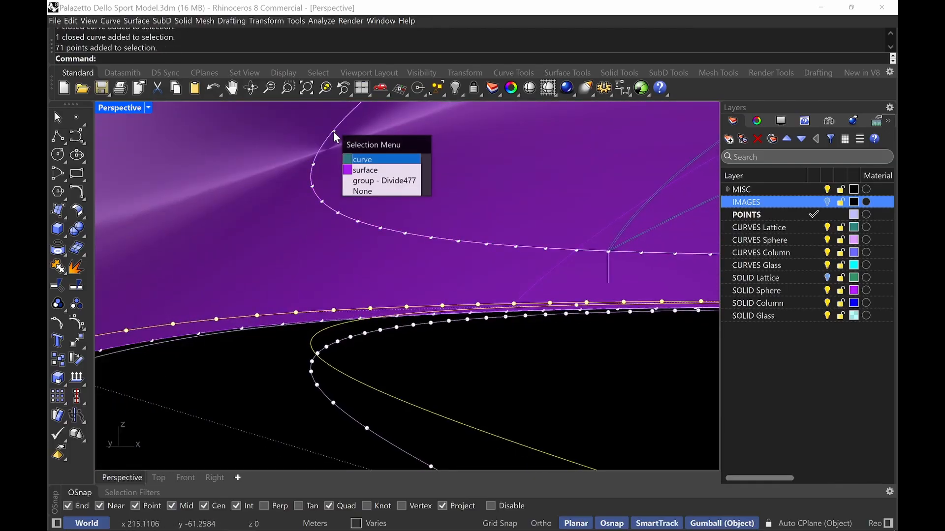
{"action": "left_click", "coordinate": [374, 180]}
{"action": "right_click_drag", "start_coordinate": [368, 227], "coordinate": [402, 284]}
{"action": "type", "text": "IOS"}
{"action": "key", "text": "Return"}
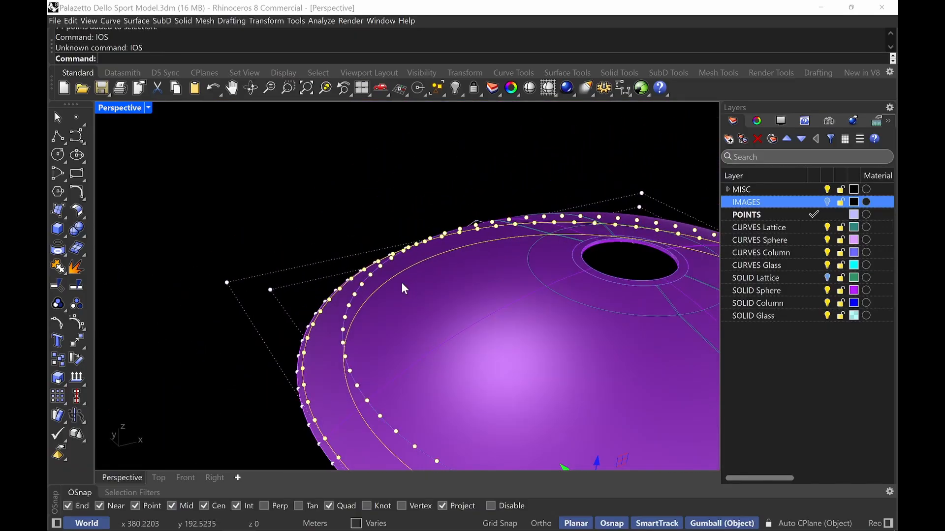
{"action": "type", "text": "Isolate"}
{"action": "key", "text": "Return"}
{"action": "scroll", "coordinate": [400, 282], "scroll_direction": "down", "scroll_amount": 5}
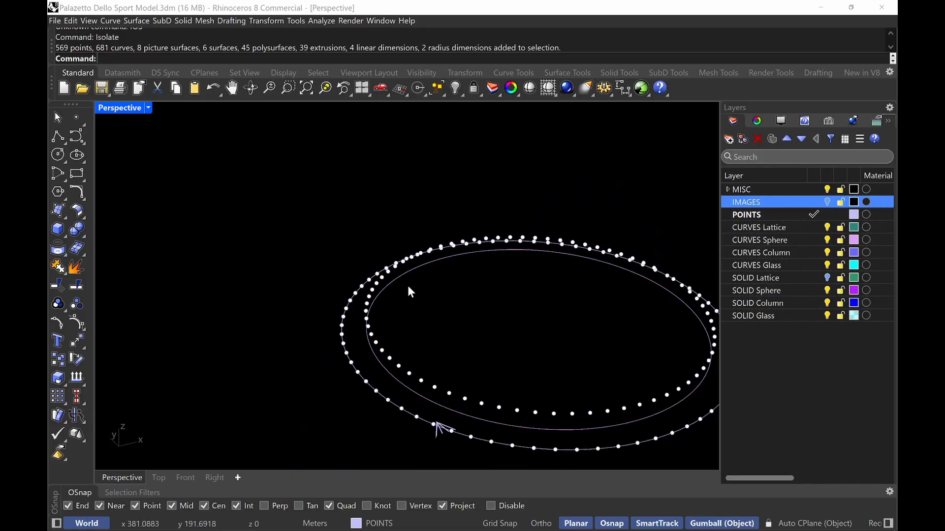
{"action": "left_click_drag", "start_coordinate": [388, 336], "coordinate": [438, 310]}
{"action": "right_click_drag", "start_coordinate": [470, 346], "coordinate": [512, 414], "text": "shift"}
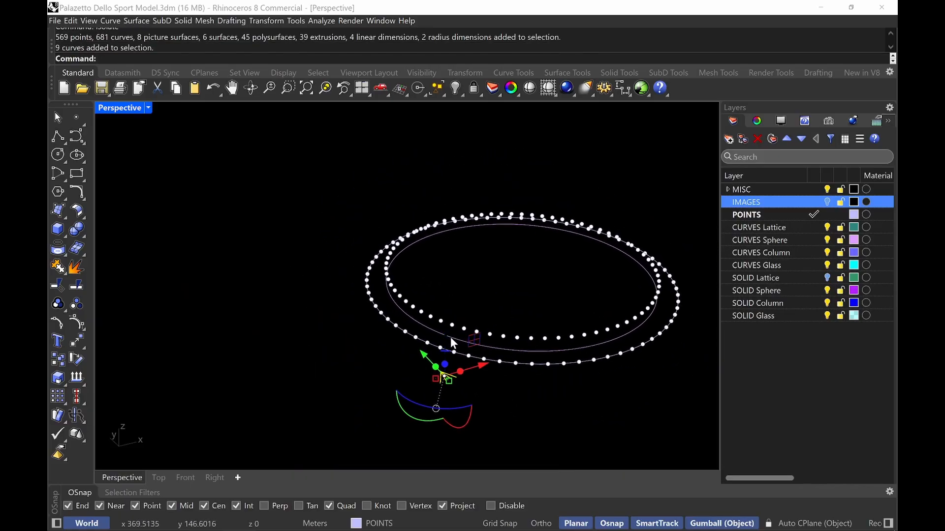
{"action": "mouse_move", "coordinate": [446, 340]}
{"action": "left_mouse_down"}
{"action": "mouse_move", "coordinate": [446, 329]}
{"action": "mouse_move", "coordinate": [443, 377]}
{"action": "mouse_move", "coordinate": [432, 332]}
{"action": "left_mouse_up"}
{"action": "key", "text": "Escape"}
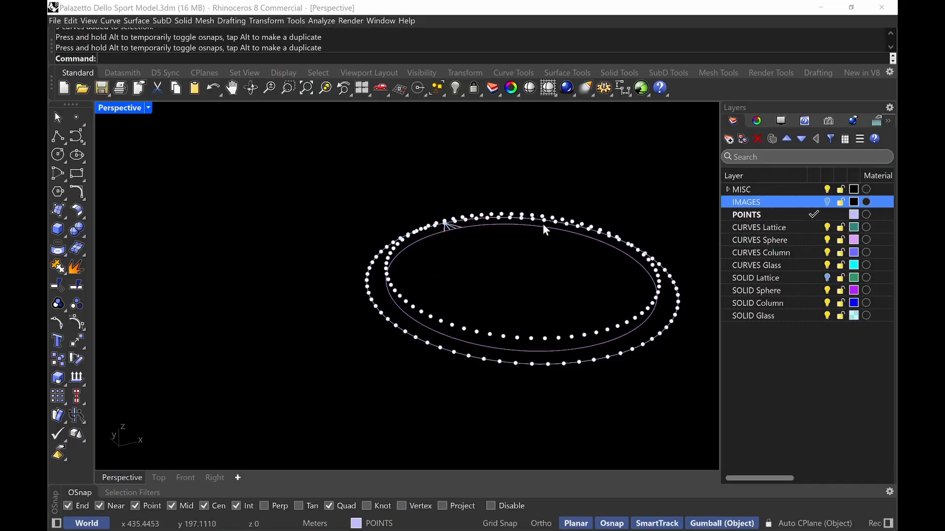
Hide the two original centre lines lying between the offset rib curves
{"action": "type", "text": "z"}
{"action": "key", "text": "Return"}
{"action": "left_click_drag", "start_coordinate": [485, 194], "coordinate": [419, 249]}
{"action": "right_click_drag", "start_coordinate": [421, 187], "coordinate": [466, 289]}
{"action": "scroll", "coordinate": [352, 291], "scroll_direction": "up", "scroll_amount": 5}
{"action": "right_click_drag", "start_coordinate": [344, 289], "coordinate": [382, 306]}
{"action": "scroll", "coordinate": [363, 321], "scroll_direction": "up", "scroll_amount": 8}
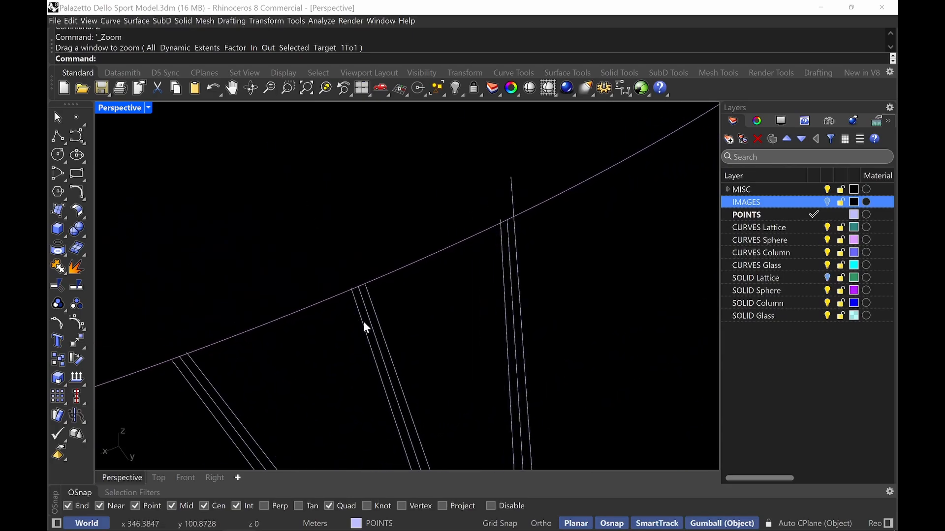
{"action": "left_click", "coordinate": [369, 318]}
{"action": "scroll", "coordinate": [371, 317], "scroll_direction": "down", "scroll_amount": 6}
{"action": "right_click_drag", "start_coordinate": [329, 369], "coordinate": [349, 302], "text": "shift"}
{"action": "scroll", "coordinate": [247, 385], "scroll_direction": "up", "scroll_amount": 5}
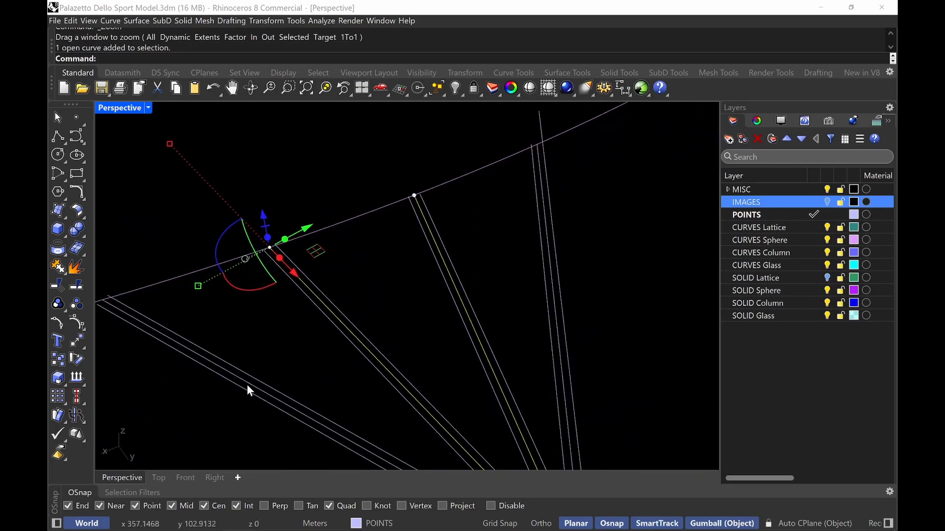
{"action": "left_click", "coordinate": [249, 383], "text": "shift"}
{"action": "scroll", "coordinate": [249, 383], "scroll_direction": "down", "scroll_amount": 8}
{"action": "scroll", "coordinate": [434, 325], "scroll_direction": "up", "scroll_amount": 5}
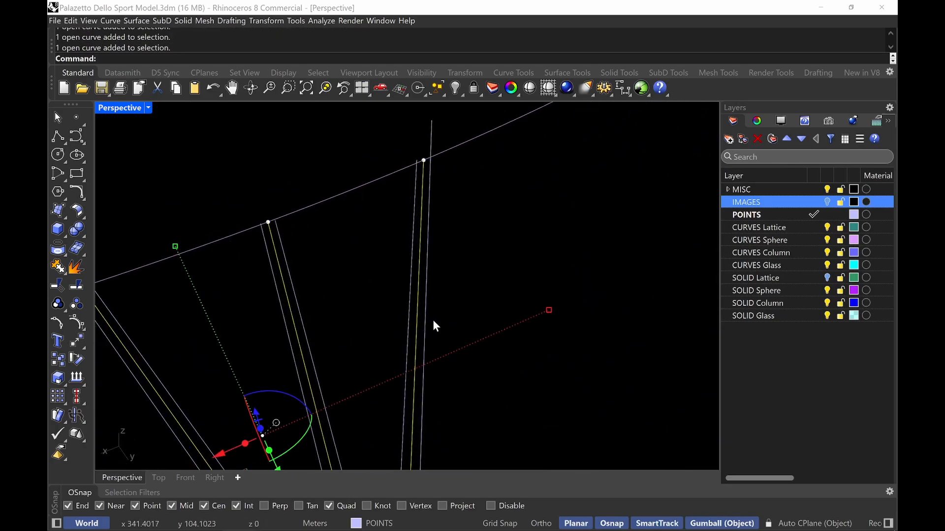
{"action": "type", "text": "hide"}
{"action": "key", "text": "Return"}
Dynamically extend the long diagonal offset lines past the outer ring curve
{"action": "scroll", "coordinate": [386, 304], "scroll_direction": "down", "scroll_amount": 5}
{"action": "right_click_drag", "start_coordinate": [387, 304], "coordinate": [532, 237]}
{"action": "scroll", "coordinate": [511, 278], "scroll_direction": "down", "scroll_amount": 3}
{"action": "type", "text": "Extend"}
{"action": "key", "text": "Return"}
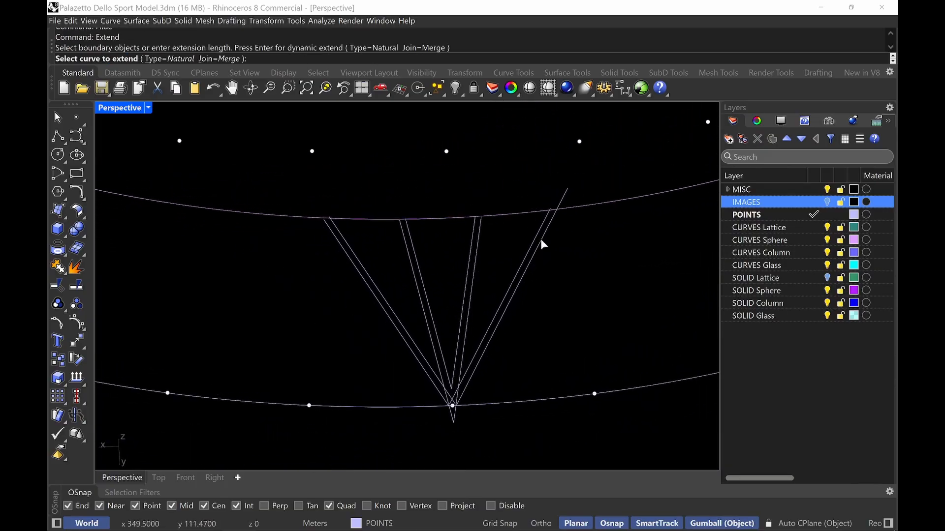
{"action": "left_click", "coordinate": [540, 232]}
{"action": "left_click", "coordinate": [555, 191]}
{"action": "scroll", "coordinate": [291, 205], "scroll_direction": "up", "scroll_amount": 2}
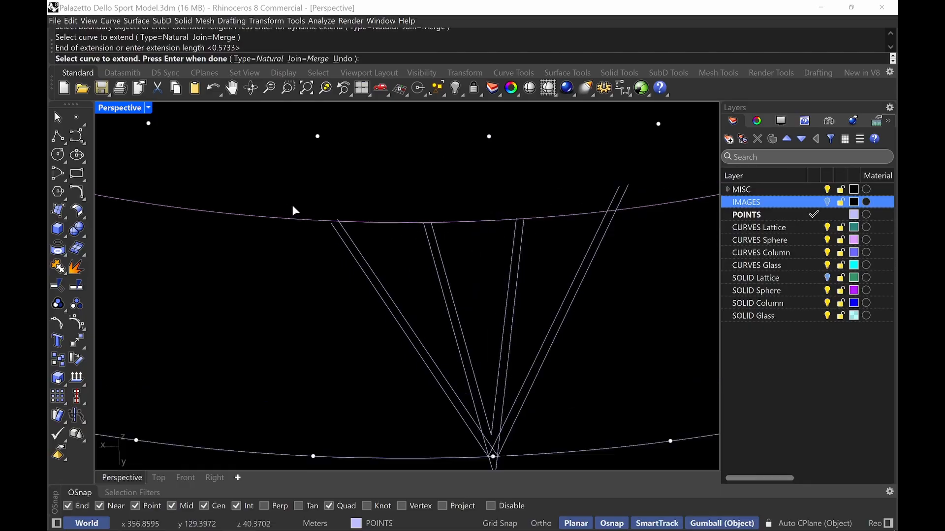
{"action": "left_click", "coordinate": [342, 239]}
{"action": "left_click", "coordinate": [312, 190]}
{"action": "scroll", "coordinate": [312, 189], "scroll_direction": "down", "scroll_amount": 4}
{"action": "right_click_drag", "start_coordinate": [362, 223], "coordinate": [396, 209], "text": "shift"}
{"action": "key", "text": "Return"}
{"action": "type", "text": "trim"}
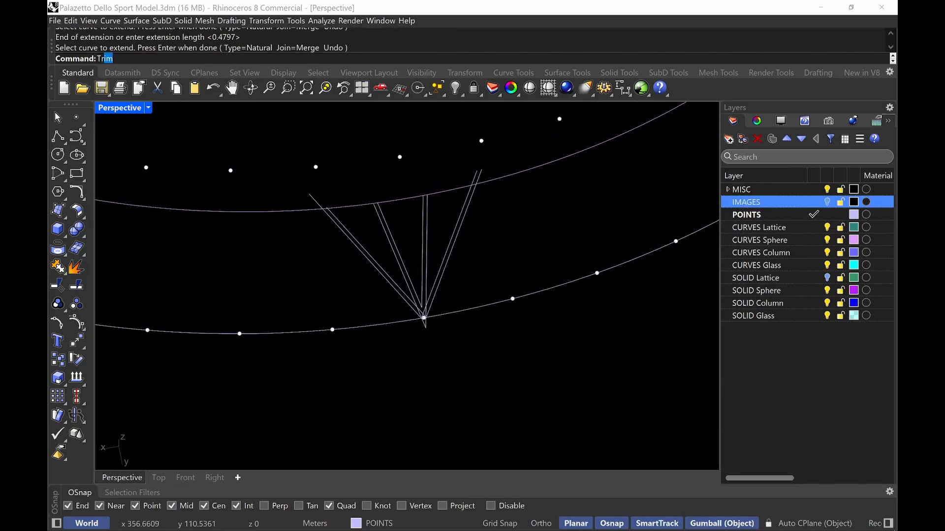
{"action": "key", "text": "Return"}
{"action": "left_click_drag", "start_coordinate": [516, 168], "coordinate": [506, 172]}
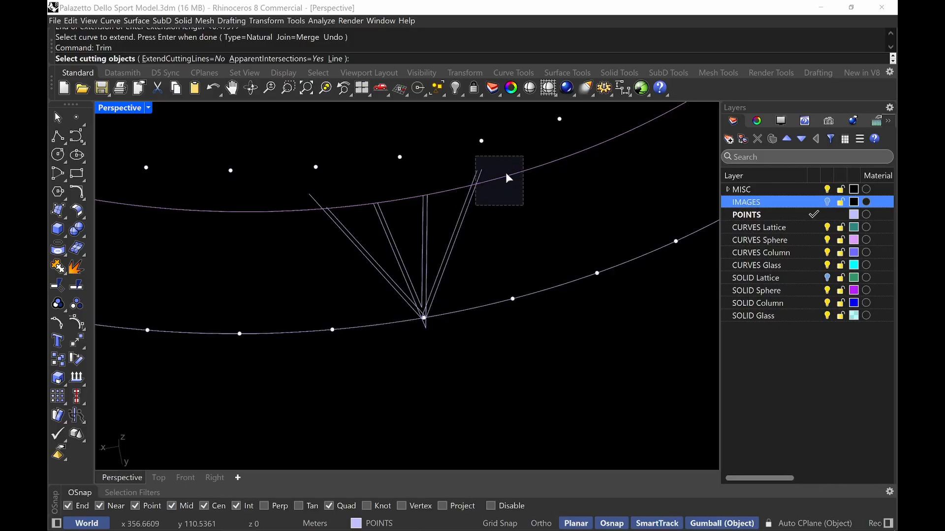
{"action": "key", "text": "Escape"}
{"action": "scroll", "coordinate": [420, 322], "scroll_direction": "up", "scroll_amount": 9}
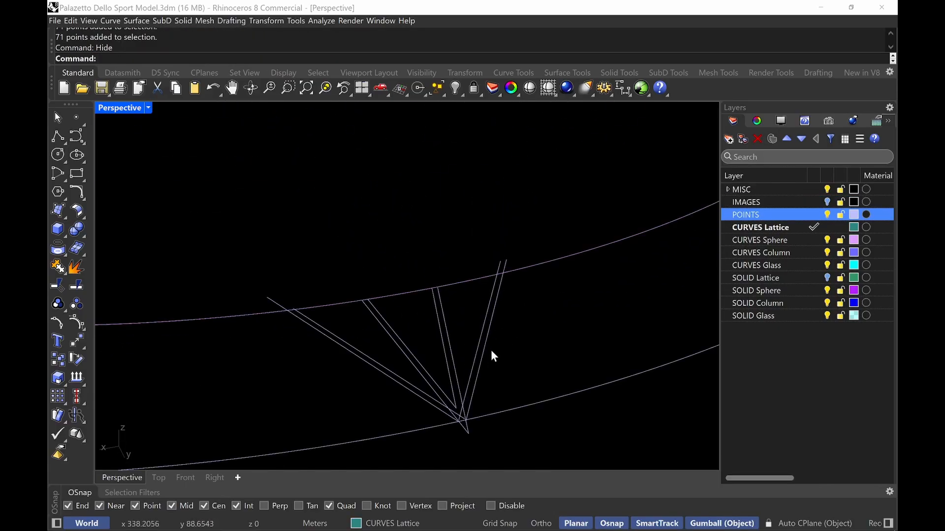
Extend the remaining rib offset lines past the outer ring curve, using the ring as boundary
{"action": "scroll", "coordinate": [489, 354], "scroll_direction": "up", "scroll_amount": 2}
{"action": "type", "text": "ext"}
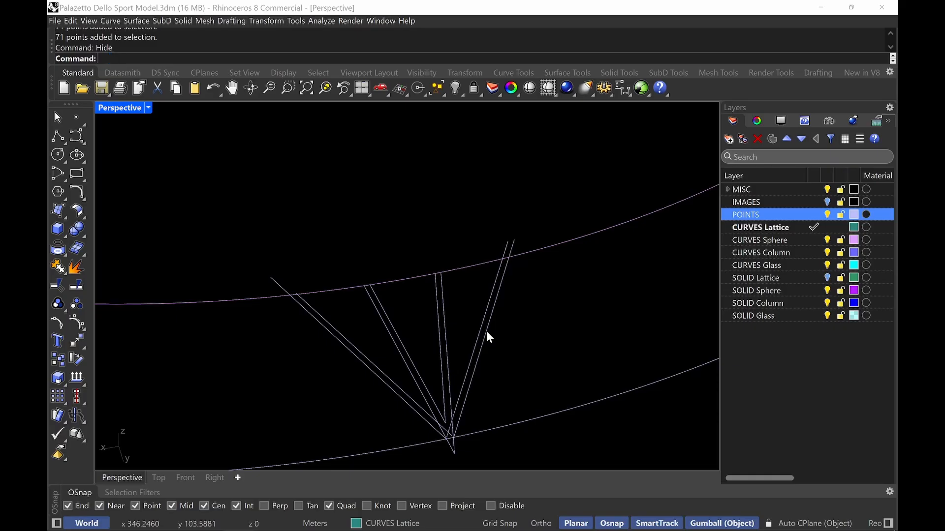
{"action": "type", "text": "ext"}
{"action": "key", "text": "Return"}
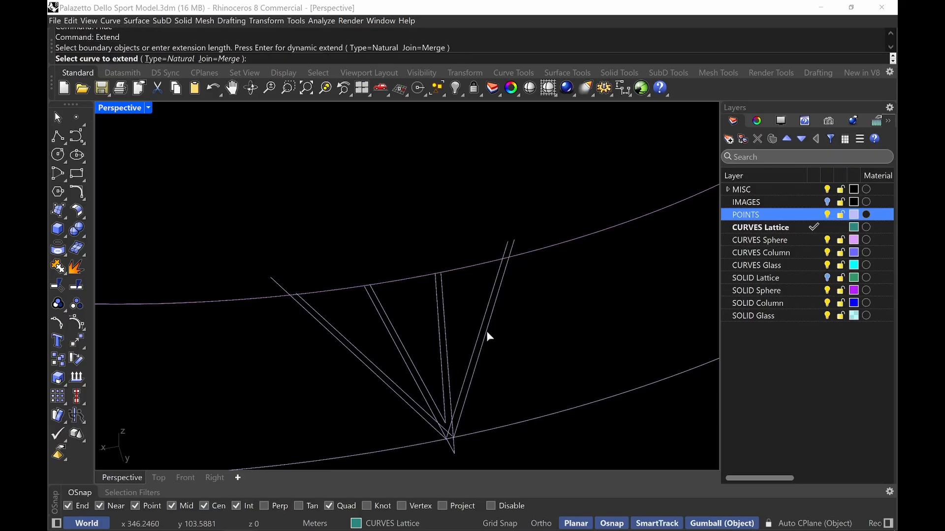
{"action": "left_click", "coordinate": [379, 309]}
{"action": "key", "text": "Escape"}
{"action": "key", "text": "Return"}
{"action": "left_click", "coordinate": [371, 301]}
{"action": "key", "text": "Return"}
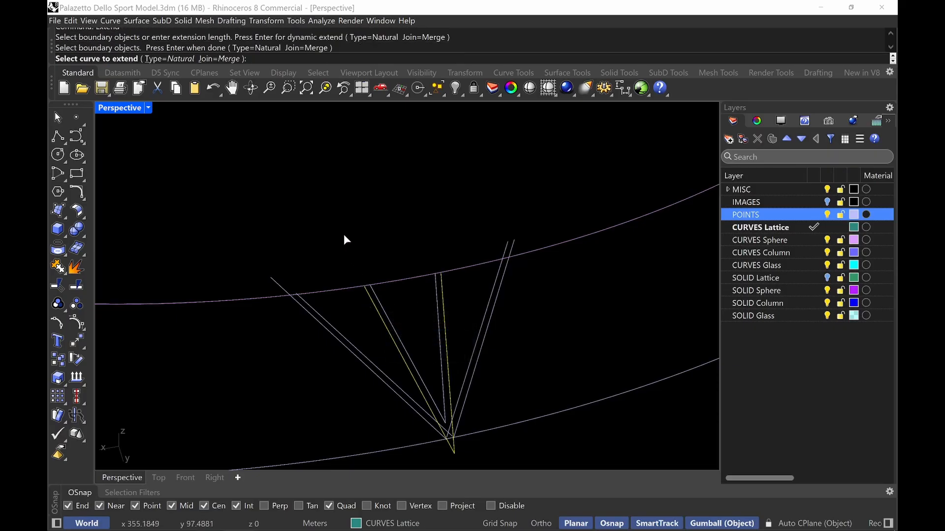
{"action": "left_click", "coordinate": [366, 289]}
{"action": "left_click", "coordinate": [344, 247]}
{"action": "left_click", "coordinate": [372, 288]}
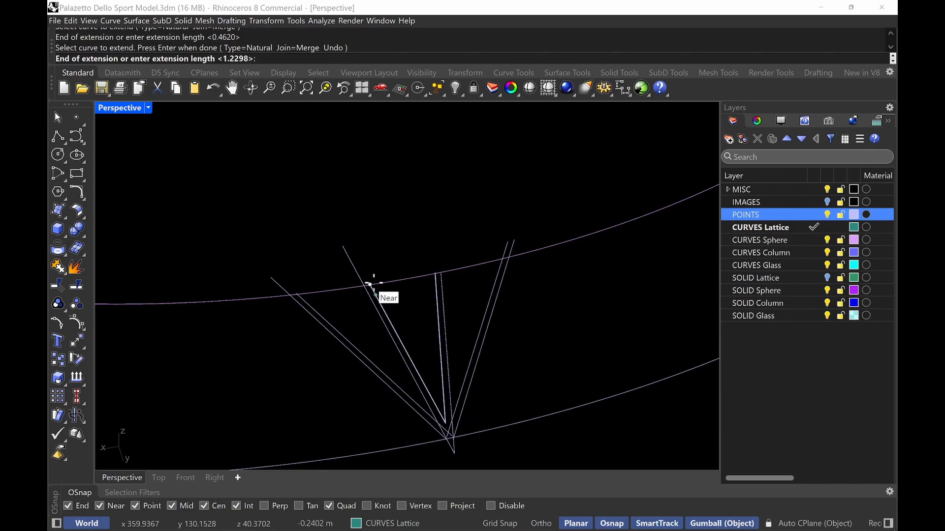
{"action": "left_click", "coordinate": [353, 253]}
{"action": "left_click", "coordinate": [436, 279]}
{"action": "left_click", "coordinate": [434, 235]}
{"action": "left_click", "coordinate": [441, 276]}
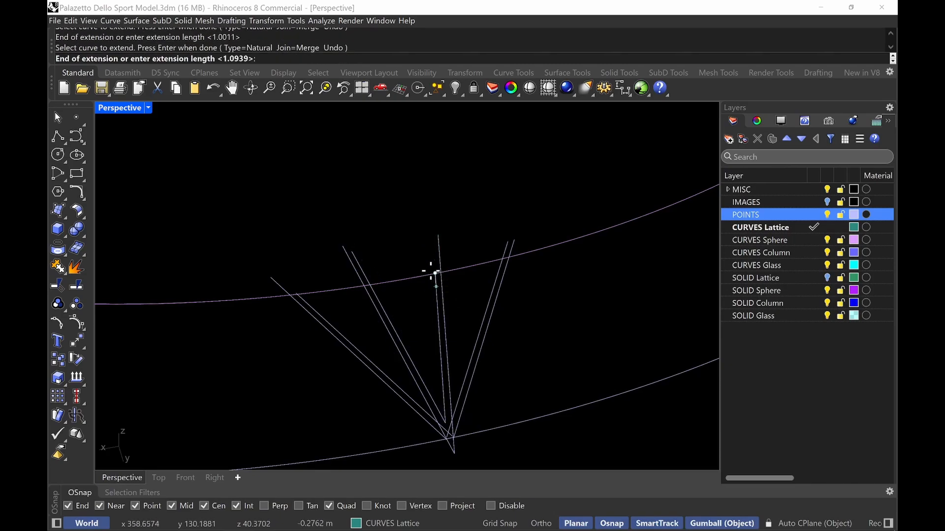
{"action": "left_click", "coordinate": [438, 236]}
{"action": "left_click", "coordinate": [503, 275]}
{"action": "key", "text": "Escape"}
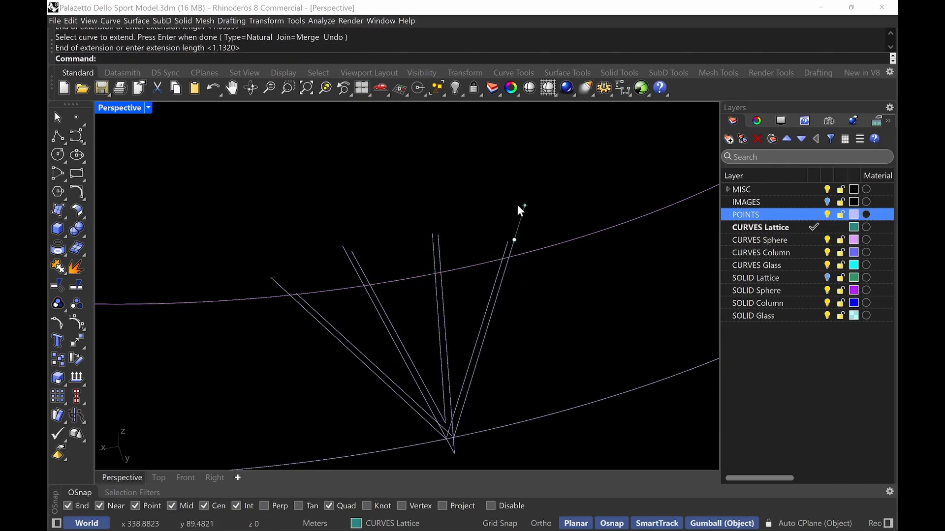
Extend the last short rib line past the outer ring curve
{"action": "left_click", "coordinate": [302, 299]}
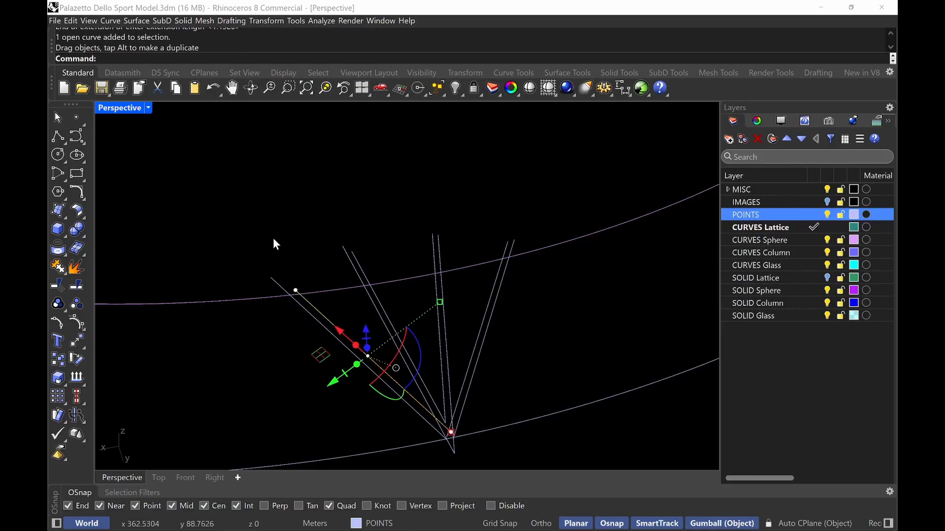
{"action": "key", "text": "ctrl+z"}
{"action": "key", "text": "Escape"}
{"action": "key", "text": "Return"}
{"action": "key", "text": "Return"}
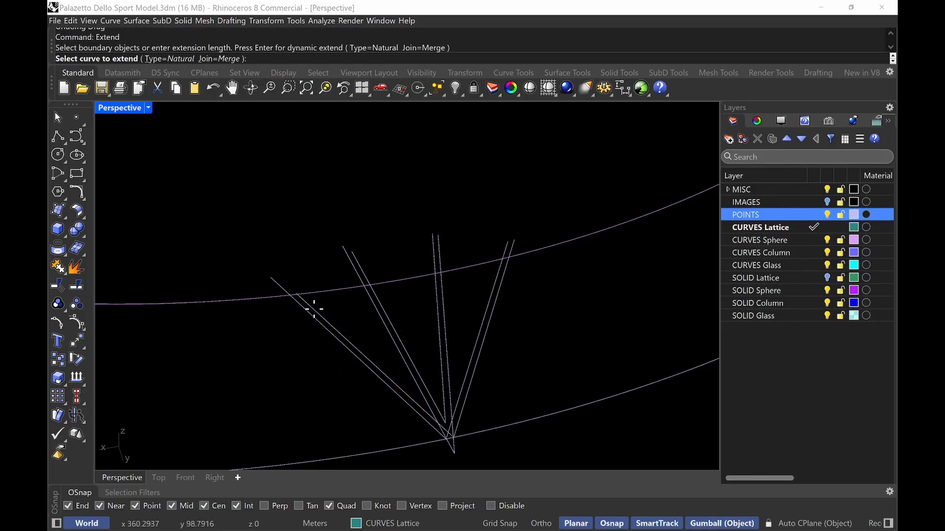
{"action": "left_click", "coordinate": [314, 309]}
{"action": "left_click", "coordinate": [285, 260]}
{"action": "key", "text": "Return"}
Start CurveBoolean in the Top view with all rib offset lines and both ring curves selected
{"action": "left_click_drag", "start_coordinate": [589, 164], "coordinate": [298, 438]}
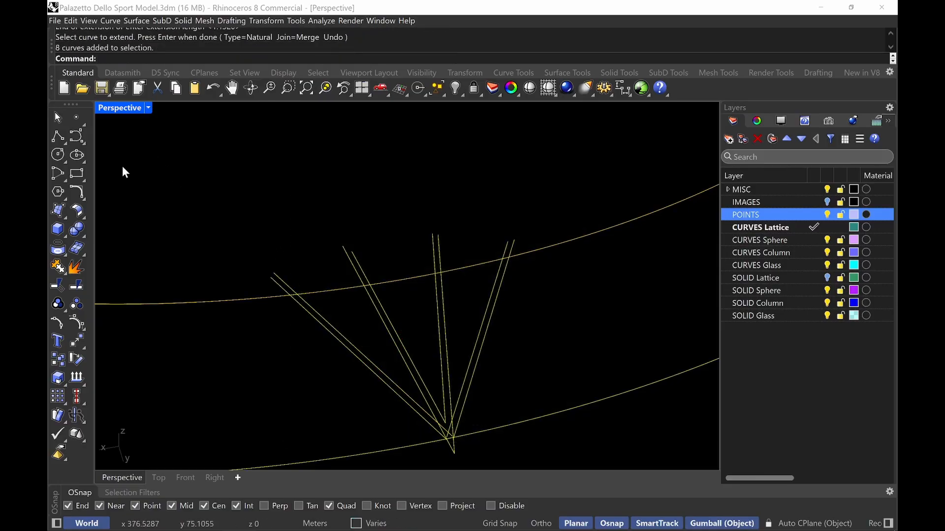
{"action": "double_click", "coordinate": [121, 109]}
{"action": "double_click", "coordinate": [99, 105]}
{"action": "key", "text": "Escape"}
{"action": "type", "text": "CurveBoolean"}
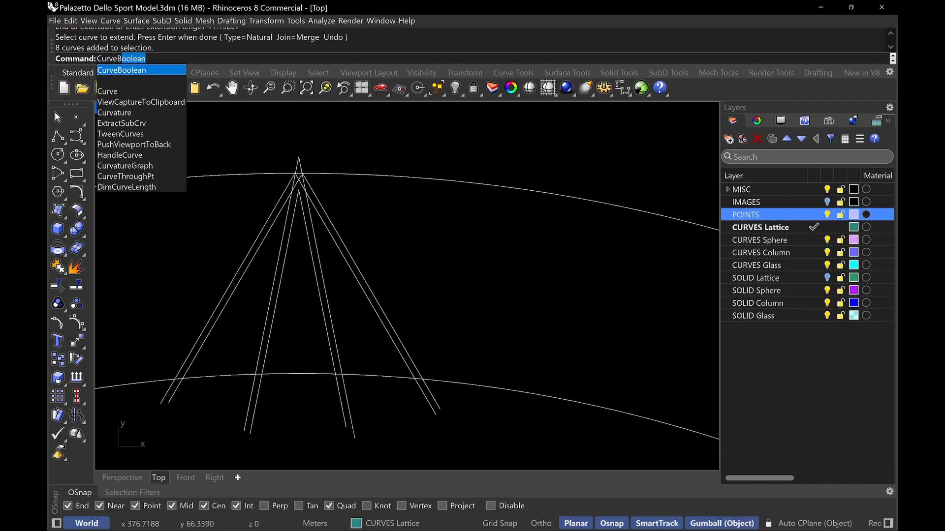
{"action": "key", "text": "Return"}
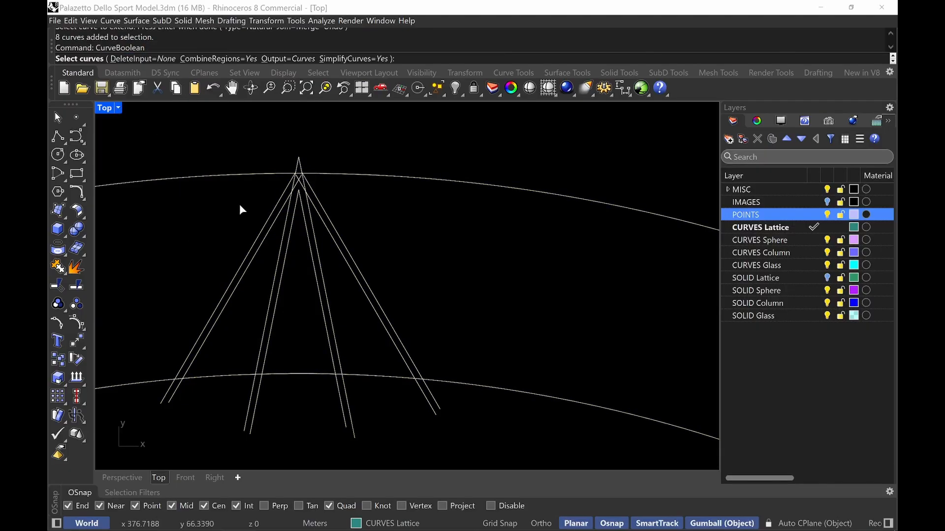
{"action": "scroll", "coordinate": [374, 254], "scroll_direction": "down", "scroll_amount": 2}
{"action": "left_click_drag", "start_coordinate": [514, 157], "coordinate": [217, 413]}
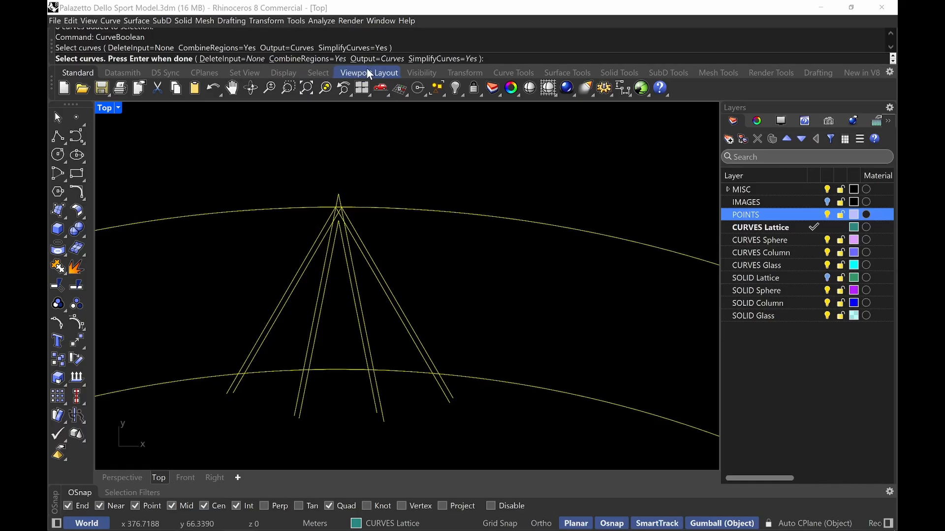
{"action": "key", "text": "Return"}
Pick the rib regions inside the ring curves to keep and finish CurveBoolean
{"action": "scroll", "coordinate": [335, 232], "scroll_direction": "up", "scroll_amount": 3}
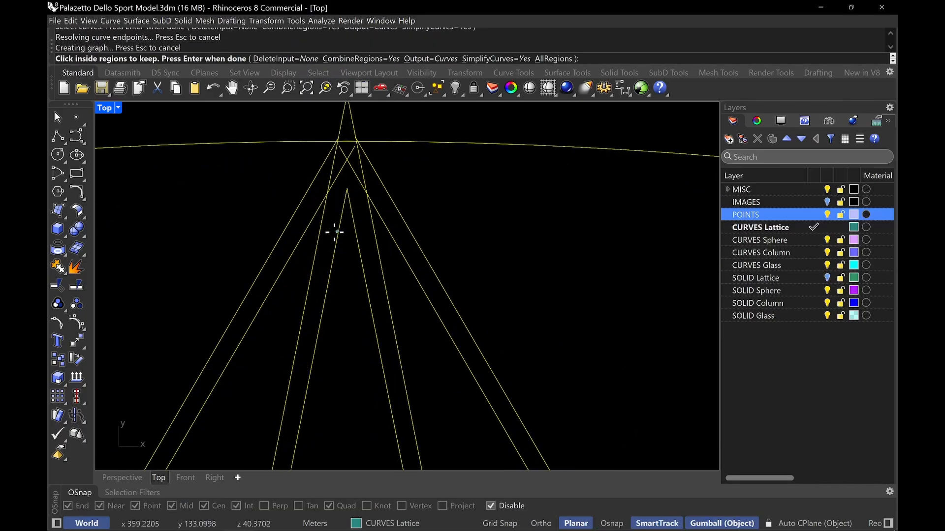
{"action": "left_click", "coordinate": [312, 196]}
{"action": "scroll", "coordinate": [341, 167], "scroll_direction": "up", "scroll_amount": 2}
{"action": "left_click", "coordinate": [358, 139]}
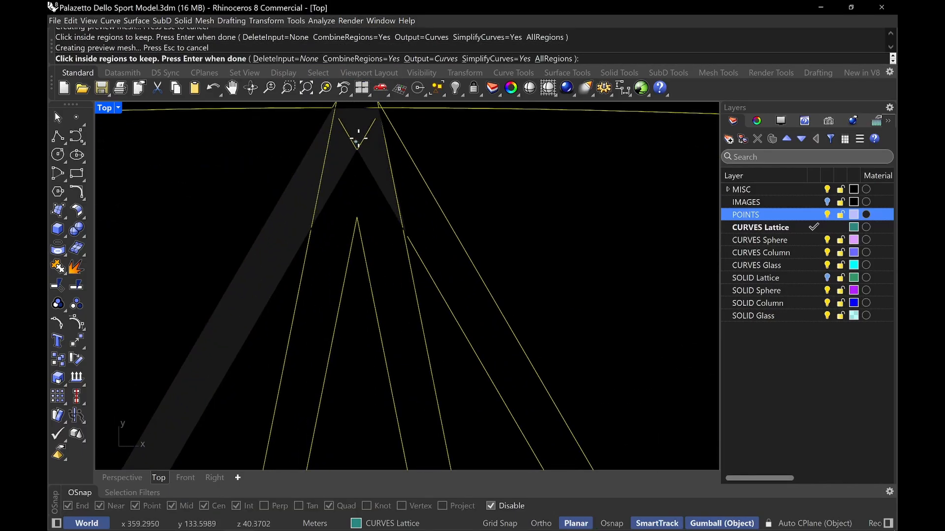
{"action": "left_click", "coordinate": [433, 231]}
{"action": "left_click", "coordinate": [382, 246]}
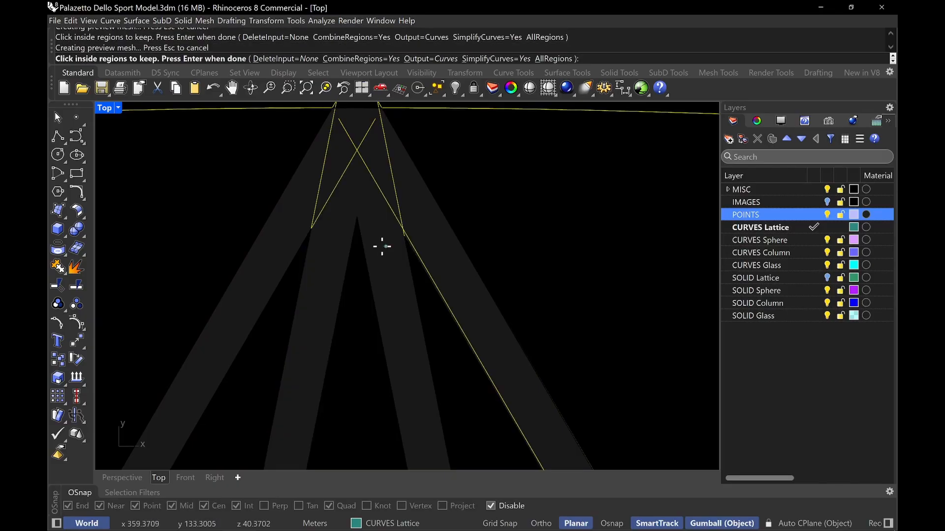
{"action": "scroll", "coordinate": [367, 196], "scroll_direction": "down", "scroll_amount": 4}
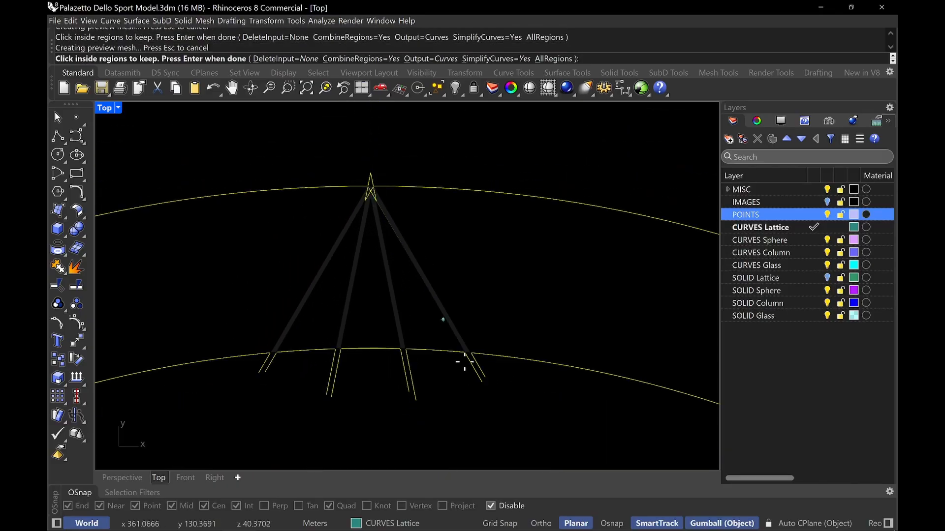
{"action": "scroll", "coordinate": [464, 362], "scroll_direction": "up", "scroll_amount": 2}
{"action": "scroll", "coordinate": [517, 348], "scroll_direction": "down", "scroll_amount": 3}
{"action": "scroll", "coordinate": [479, 276], "scroll_direction": "up", "scroll_amount": 4}
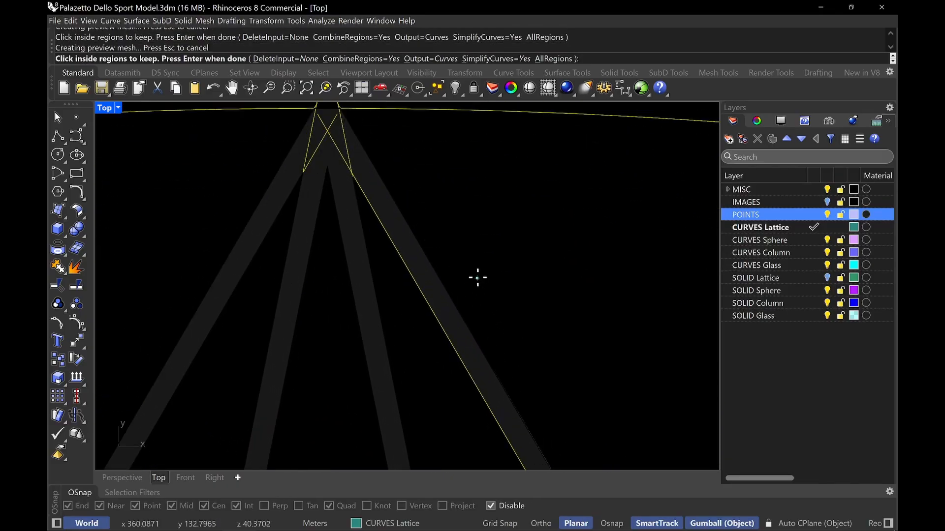
{"action": "scroll", "coordinate": [445, 260], "scroll_direction": "down", "scroll_amount": 1}
{"action": "scroll", "coordinate": [362, 146], "scroll_direction": "up", "scroll_amount": 4}
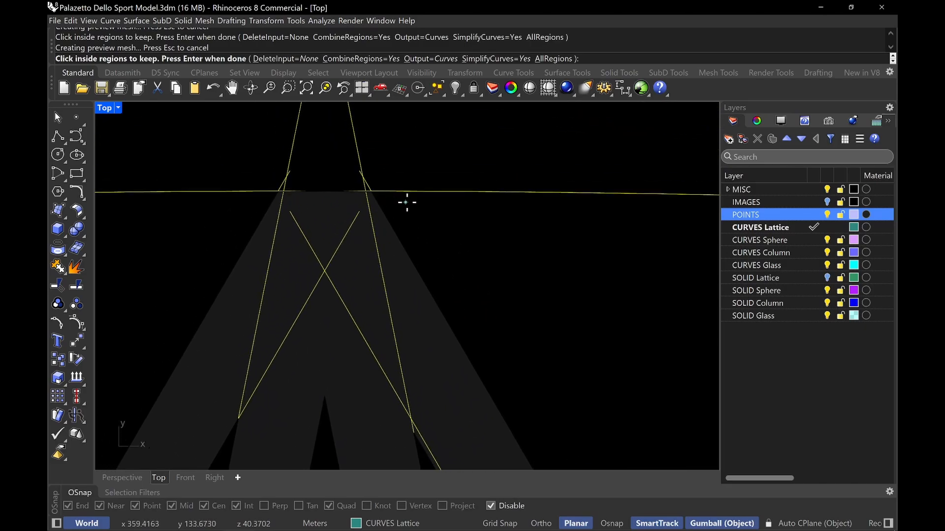
{"action": "scroll", "coordinate": [356, 213], "scroll_direction": "down", "scroll_amount": 4}
{"action": "scroll", "coordinate": [462, 276], "scroll_direction": "up", "scroll_amount": 2}
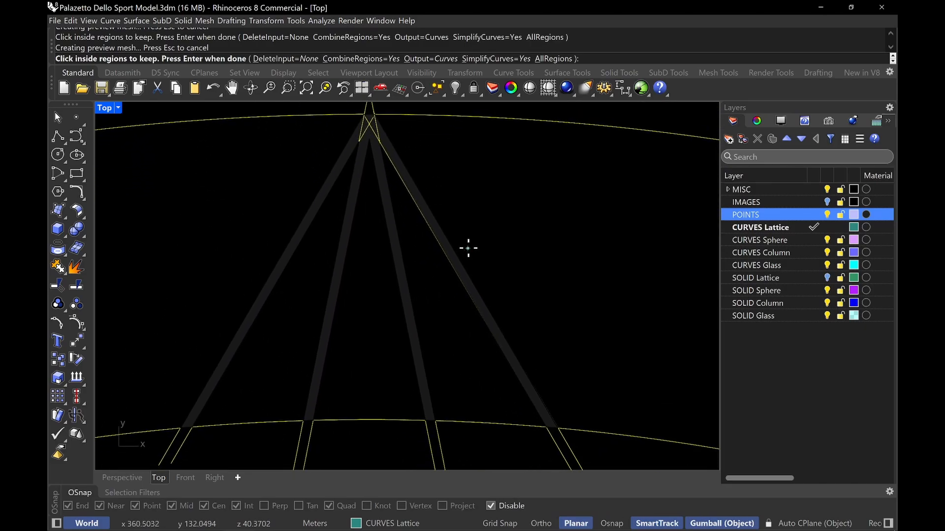
{"action": "scroll", "coordinate": [480, 247], "scroll_direction": "down", "scroll_amount": 1}
{"action": "key", "text": "Return"}
Drag the unwanted extra region curve away from the rib and delete it
{"action": "scroll", "coordinate": [422, 182], "scroll_direction": "up", "scroll_amount": 3}
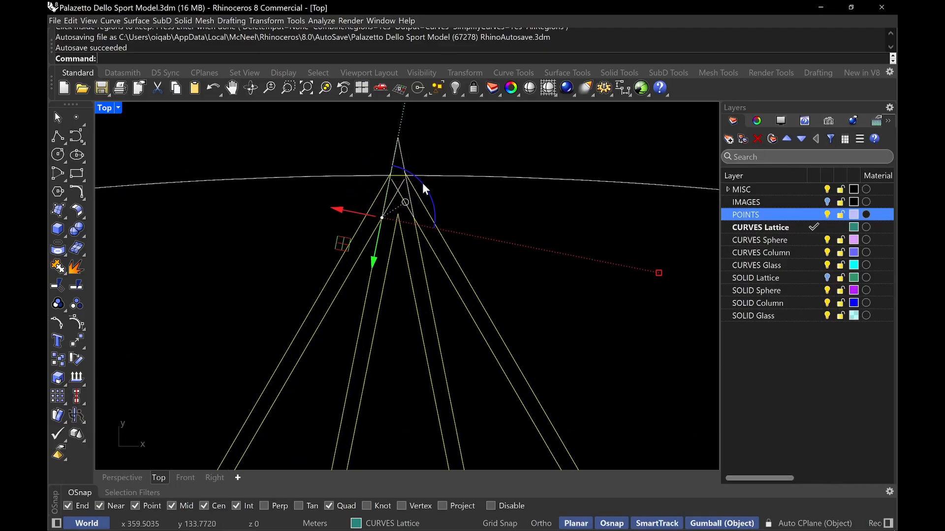
{"action": "scroll", "coordinate": [426, 195], "scroll_direction": "up", "scroll_amount": 1}
{"action": "scroll", "coordinate": [379, 145], "scroll_direction": "up", "scroll_amount": 3}
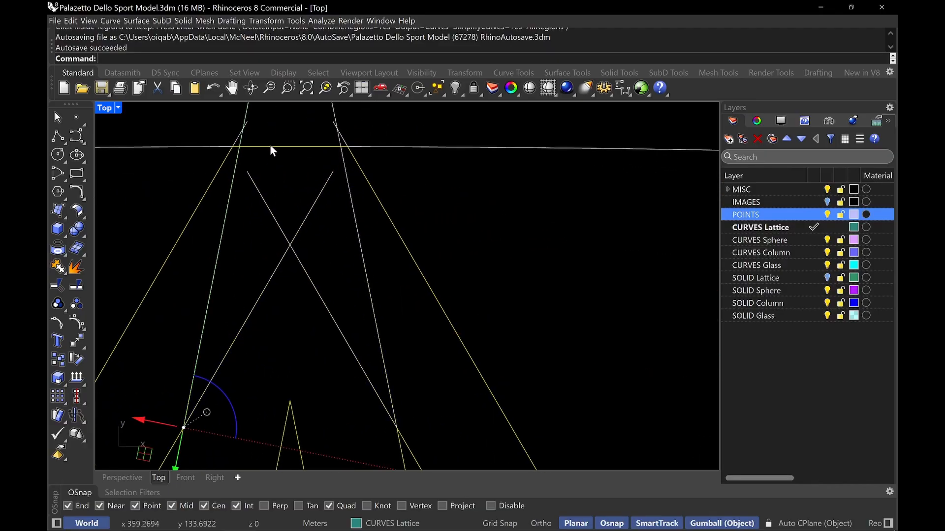
{"action": "scroll", "coordinate": [320, 169], "scroll_direction": "down", "scroll_amount": 12}
{"action": "right_click_drag", "start_coordinate": [427, 204], "coordinate": [563, 256]}
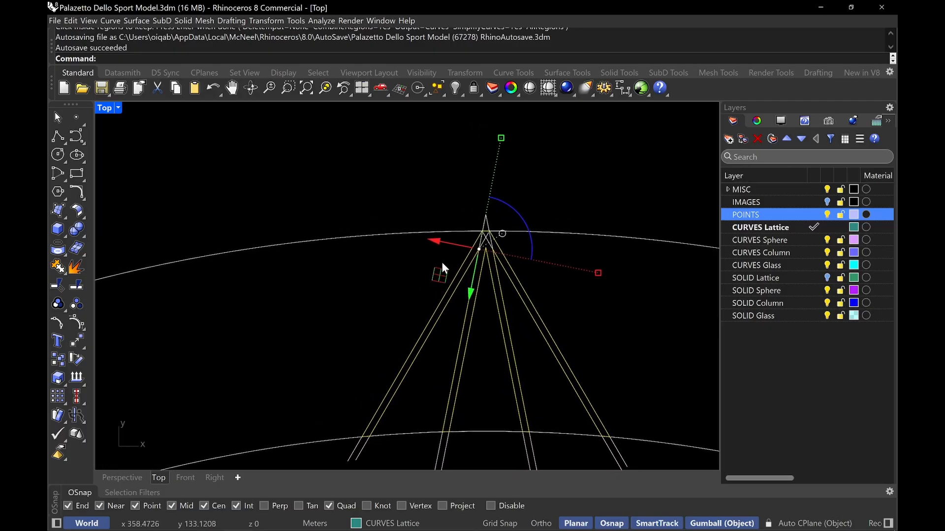
{"action": "left_click_drag", "start_coordinate": [440, 275], "coordinate": [247, 197]}
{"action": "left_click", "coordinate": [449, 157]}
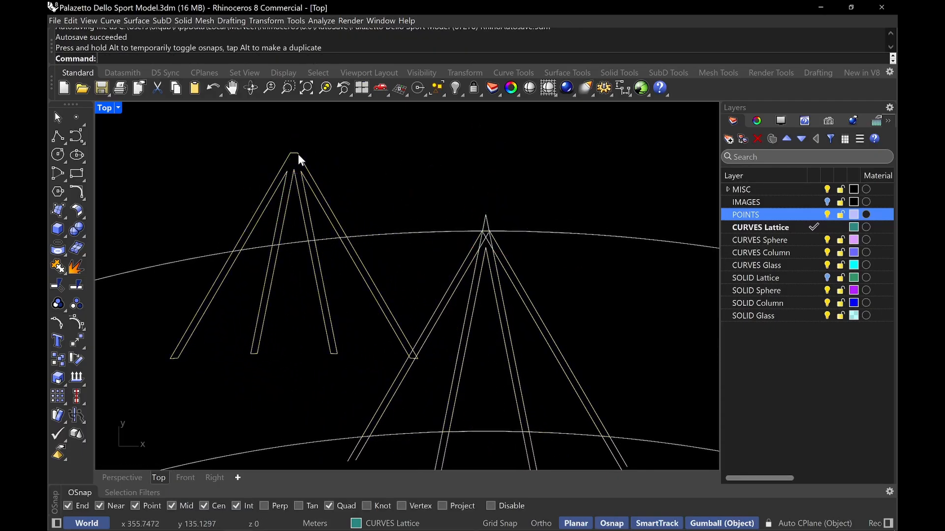
{"action": "left_click", "coordinate": [373, 282]}
{"action": "key", "text": "Delete"}
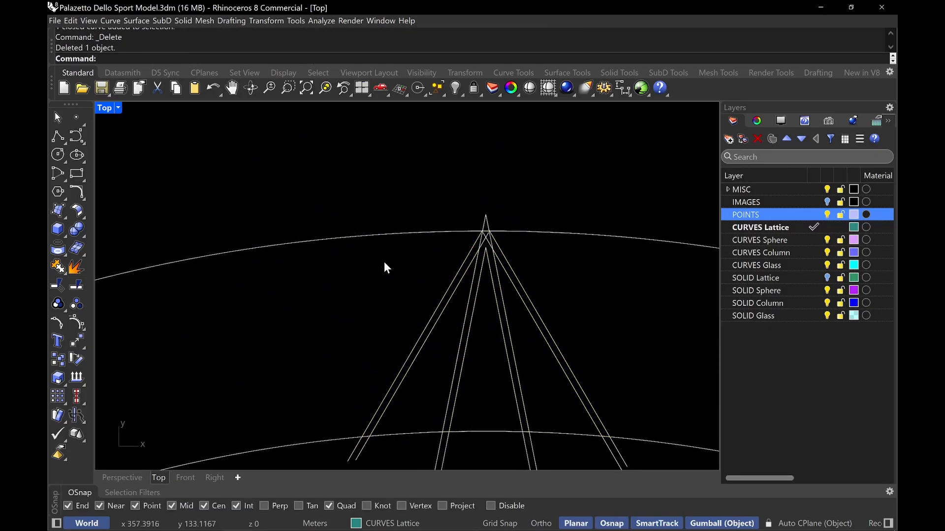
Delete the leftover rib offset lines, keeping the closed rib region curves
{"action": "scroll", "coordinate": [384, 261], "scroll_direction": "down", "scroll_amount": 3}
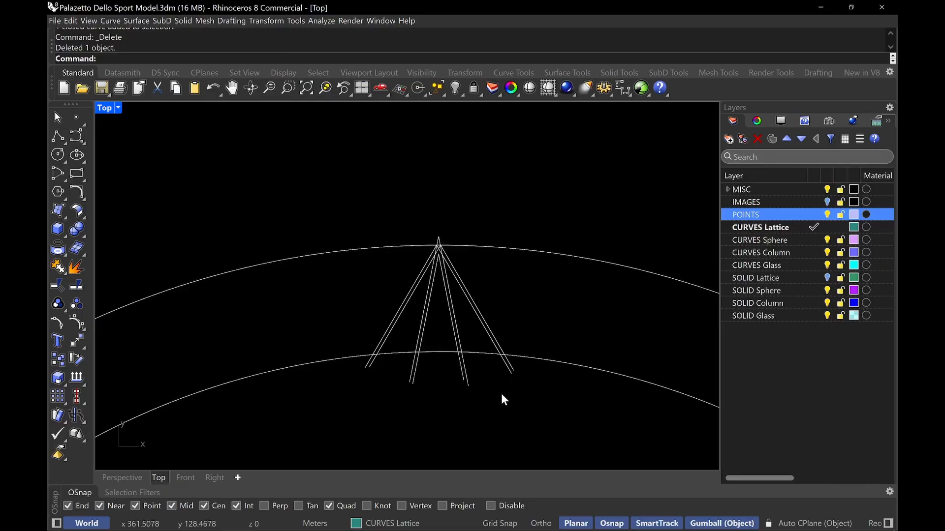
{"action": "left_click_drag", "start_coordinate": [534, 405], "coordinate": [381, 364]}
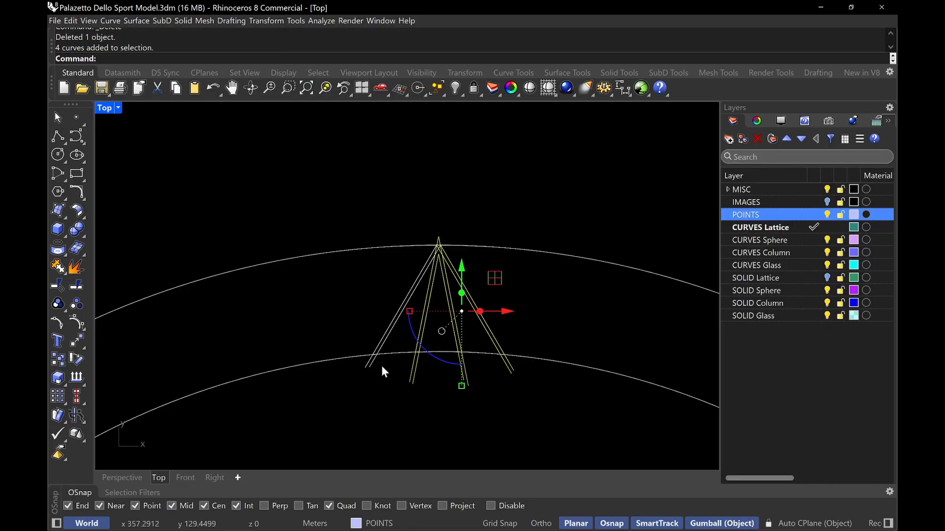
{"action": "key", "text": "Delete"}
{"action": "scroll", "coordinate": [374, 379], "scroll_direction": "up", "scroll_amount": 3}
{"action": "key", "text": "Delete"}
{"action": "left_click_drag", "start_coordinate": [363, 359], "coordinate": [377, 348]}
{"action": "key", "text": "Delete"}
{"action": "scroll", "coordinate": [500, 187], "scroll_direction": "up", "scroll_amount": 2}
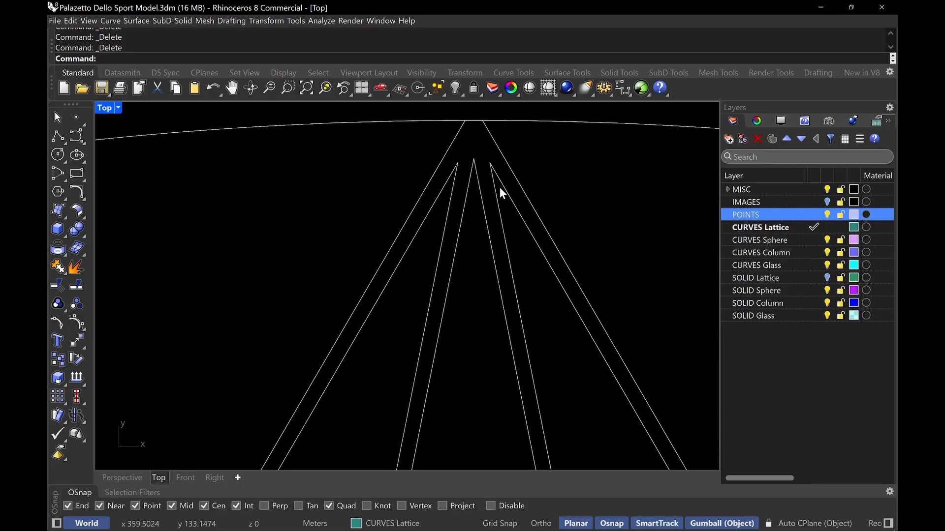
{"action": "scroll", "coordinate": [560, 259], "scroll_direction": "down", "scroll_amount": 2}
{"action": "scroll", "coordinate": [405, 284], "scroll_direction": "down", "scroll_amount": 4}
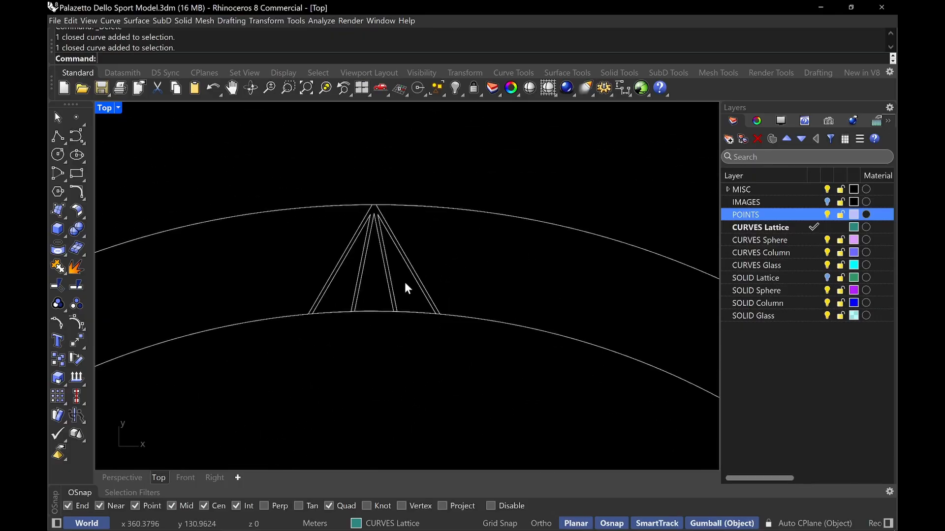
{"action": "key", "text": "Escape"}
Show the hidden objects again with HideSwap
{"action": "type", "text": "HideSwap"}
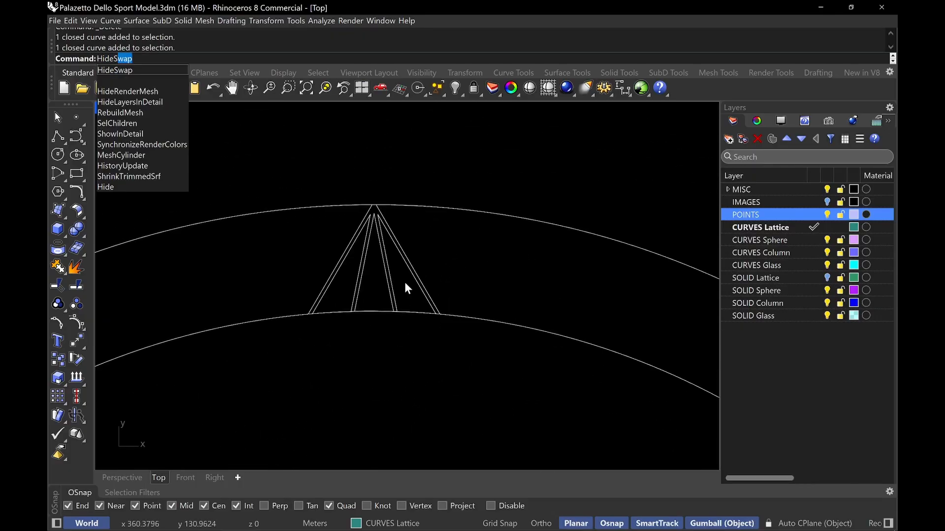
{"action": "key", "text": "Return"}
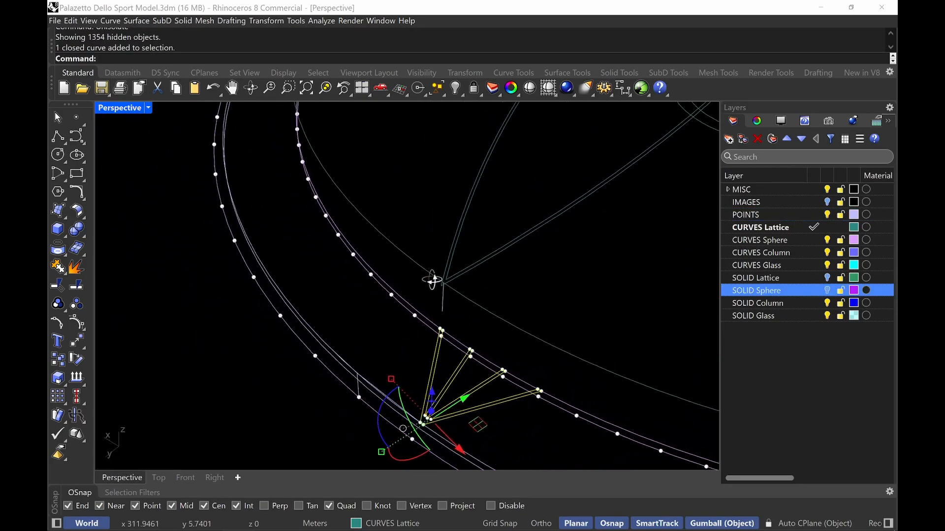
{"action": "right_click_drag", "start_coordinate": [432, 281], "coordinate": [468, 294]}
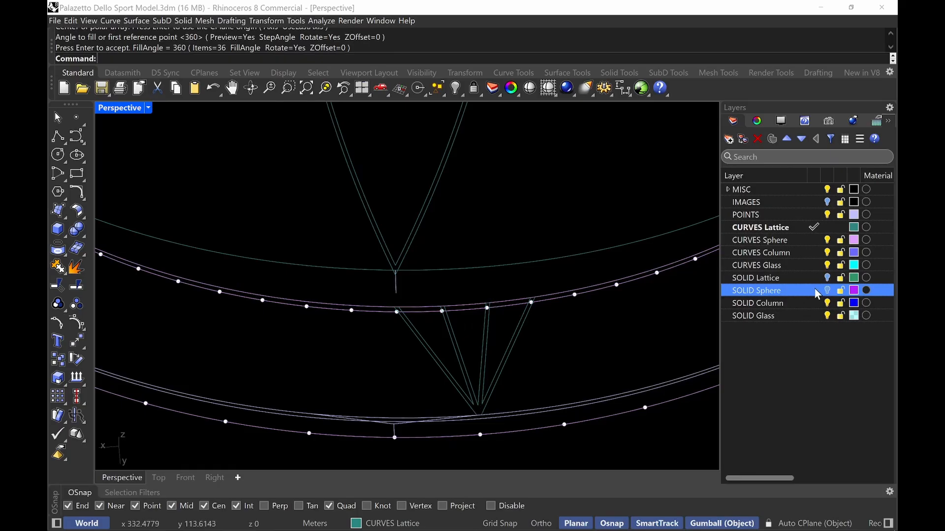
Turn on the SOLID Sphere layer and hide the unneeded sphere surface and ring curve
{"action": "left_click", "coordinate": [827, 291]}
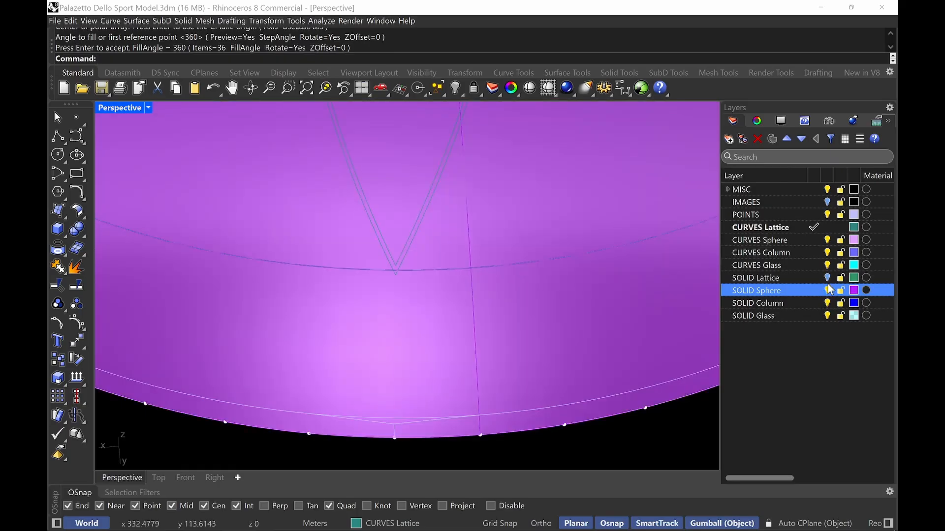
{"action": "left_click", "coordinate": [606, 313]}
{"action": "left_click", "coordinate": [585, 212]}
{"action": "type", "text": "Hide"}
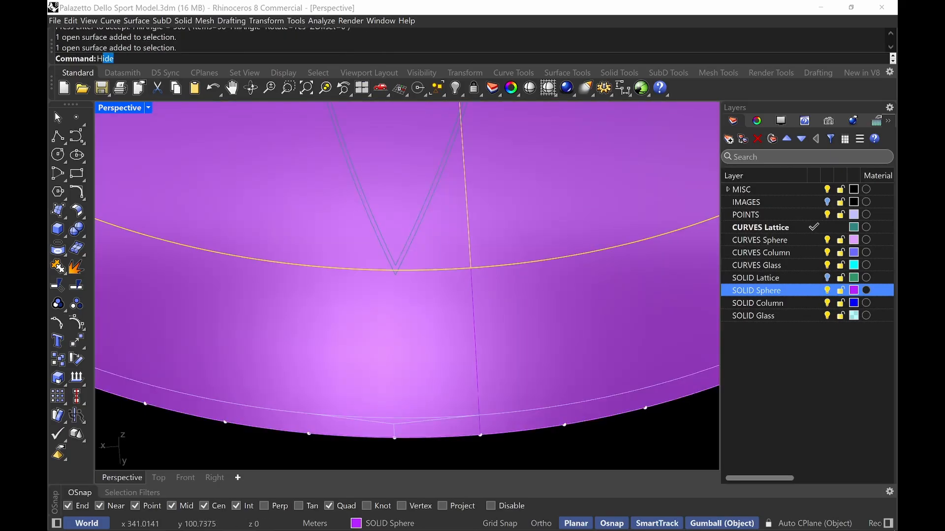
{"action": "key", "text": "Return"}
{"action": "right_click_drag", "start_coordinate": [409, 230], "coordinate": [432, 312]}
{"action": "left_click", "coordinate": [398, 365]}
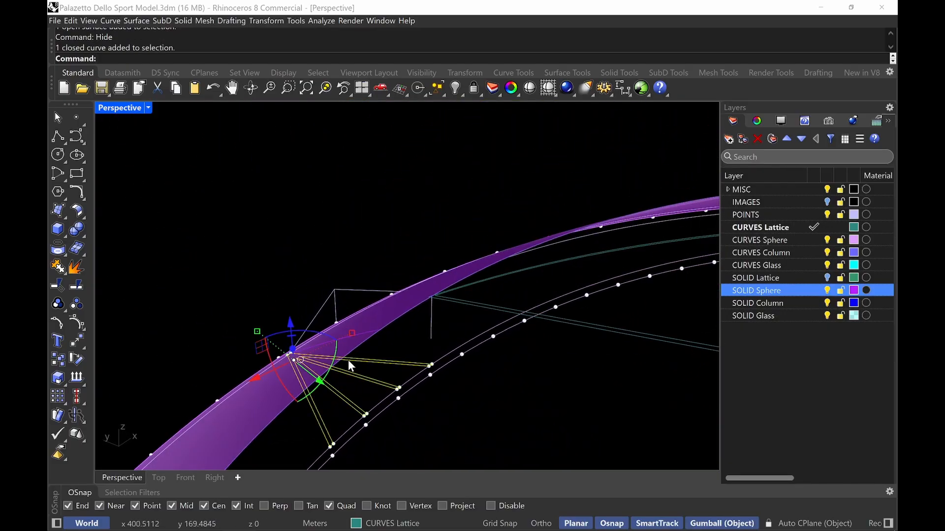
{"action": "type", "text": "Pr"}
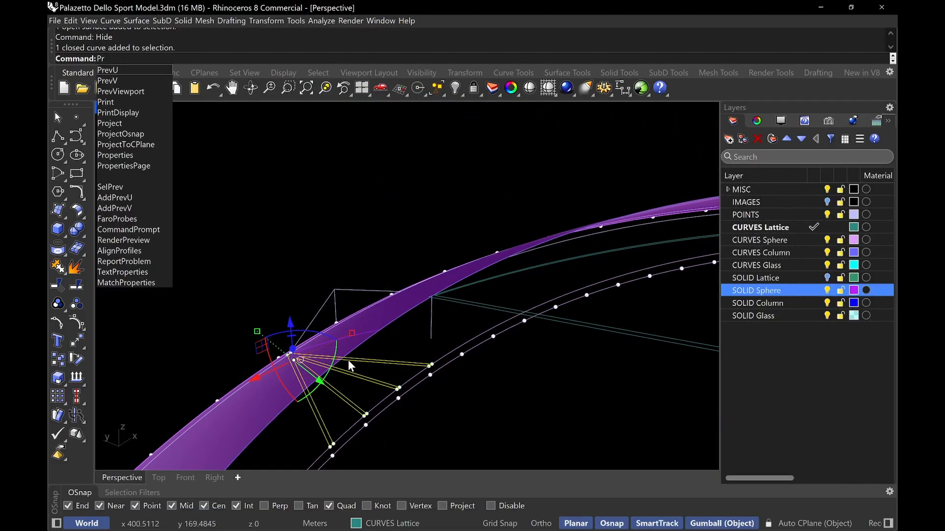
{"action": "key", "text": "BackSpace"}
{"action": "type", "text": "r"}
{"action": "key", "text": "Down"}
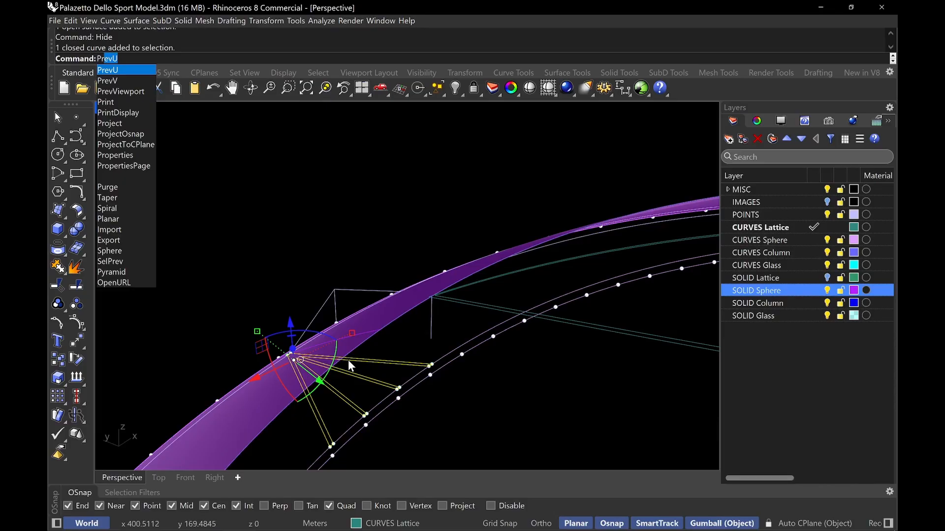
{"action": "key", "text": "Escape"}
{"action": "key", "text": "Escape"}
Project the closed rib region curve onto the spherical band surface with Project
{"action": "type", "text": "Project"}
{"action": "key", "text": "Return"}
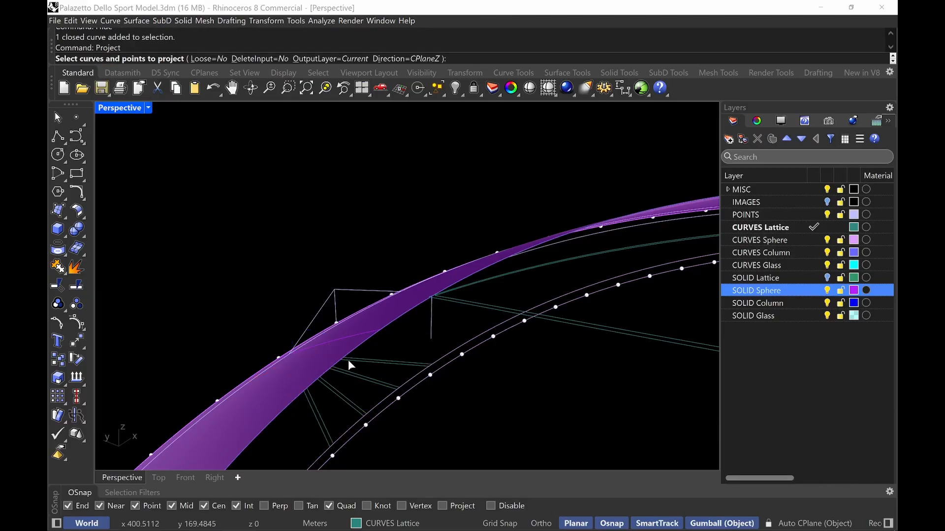
{"action": "left_click", "coordinate": [365, 387]}
{"action": "key", "text": "Return"}
{"action": "left_click", "coordinate": [377, 334]}
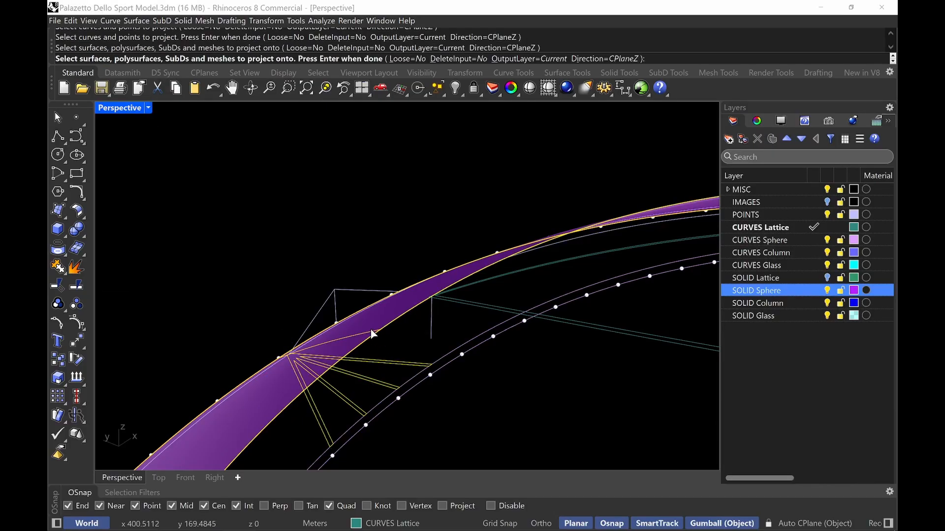
{"action": "key", "text": "Return"}
Copy the spherical band surface and paste a duplicate in place
{"action": "right_click_drag", "start_coordinate": [412, 359], "coordinate": [473, 306]}
{"action": "key", "text": "Escape"}
{"action": "left_click", "coordinate": [430, 380]}
{"action": "key", "text": "ctrl+c"}
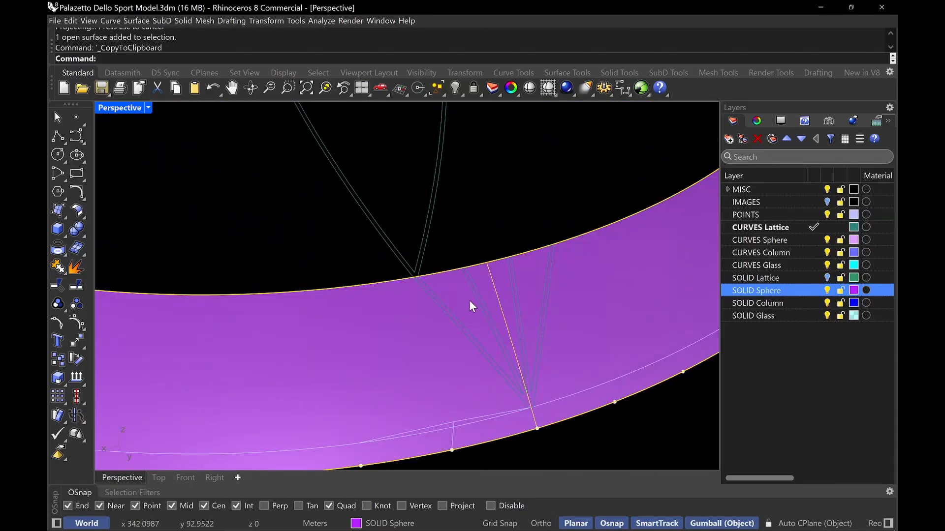
{"action": "key", "text": "ctrl+v"}
Split the duplicated band surface with the projected rib curves
{"action": "left_click", "coordinate": [414, 355]}
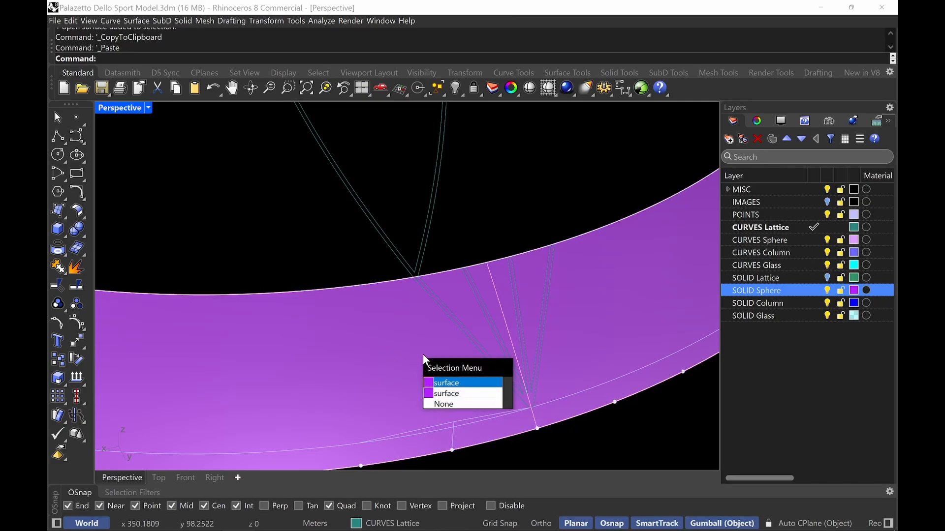
{"action": "key", "text": "Escape"}
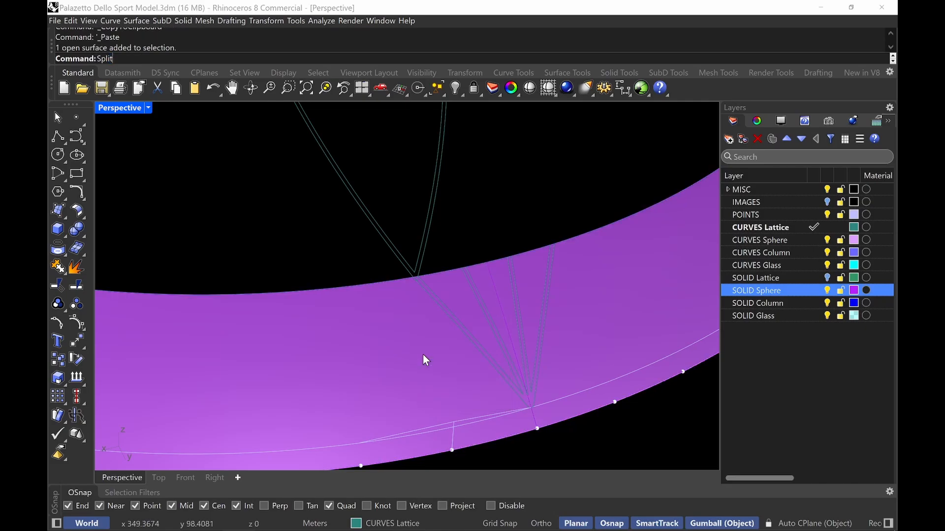
{"action": "key", "text": "Return"}
{"action": "left_click", "coordinate": [423, 354]}
{"action": "left_click", "coordinate": [421, 338]}
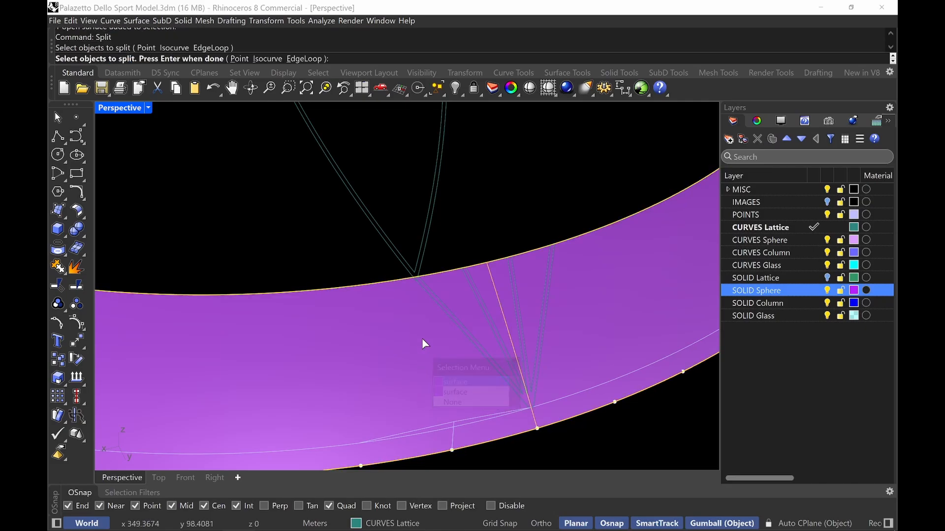
{"action": "key", "text": "Return"}
{"action": "left_click", "coordinate": [460, 328]}
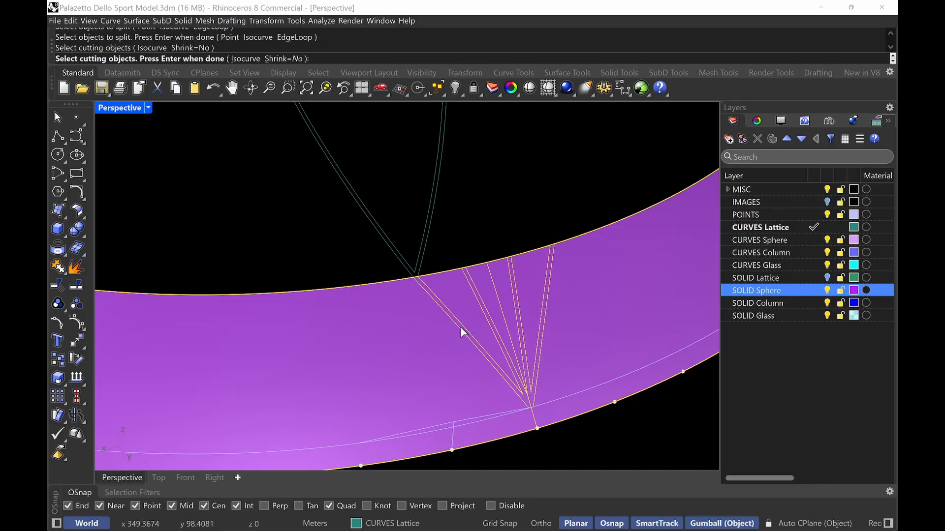
{"action": "key", "text": "Return"}
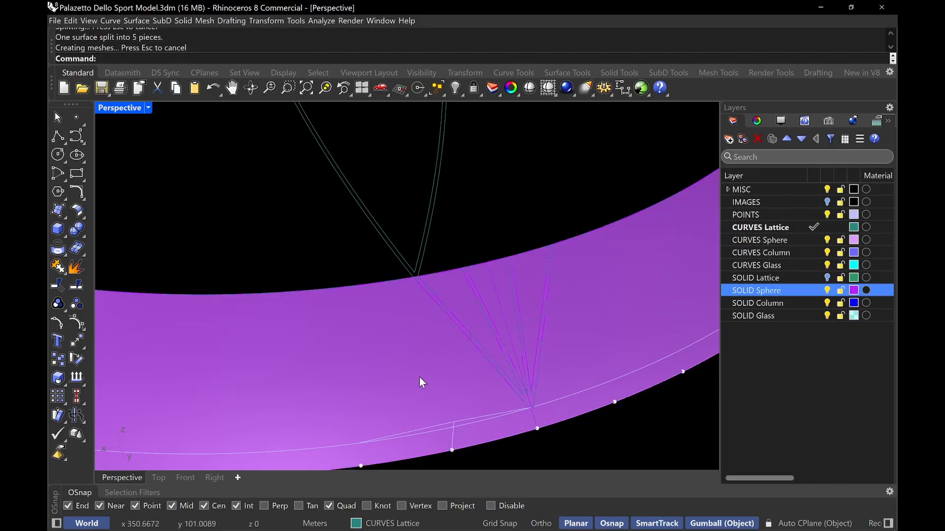
Delete the surplus split pieces of the duplicated band surface
{"action": "left_click", "coordinate": [419, 377]}
{"action": "left_click", "coordinate": [419, 379]}
{"action": "key", "text": "Delete"}
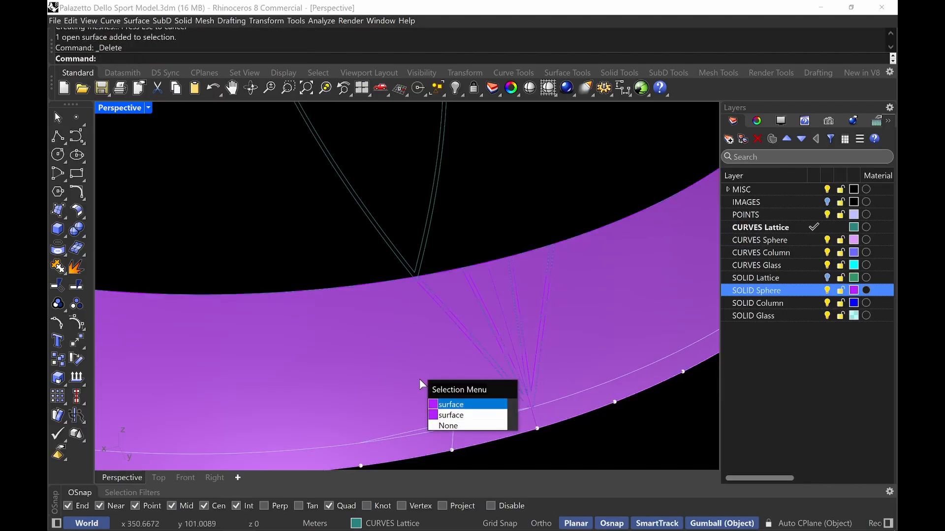
{"action": "left_click", "coordinate": [447, 294]}
{"action": "left_click", "coordinate": [448, 294]}
{"action": "key", "text": "Delete"}
{"action": "left_click", "coordinate": [490, 283]}
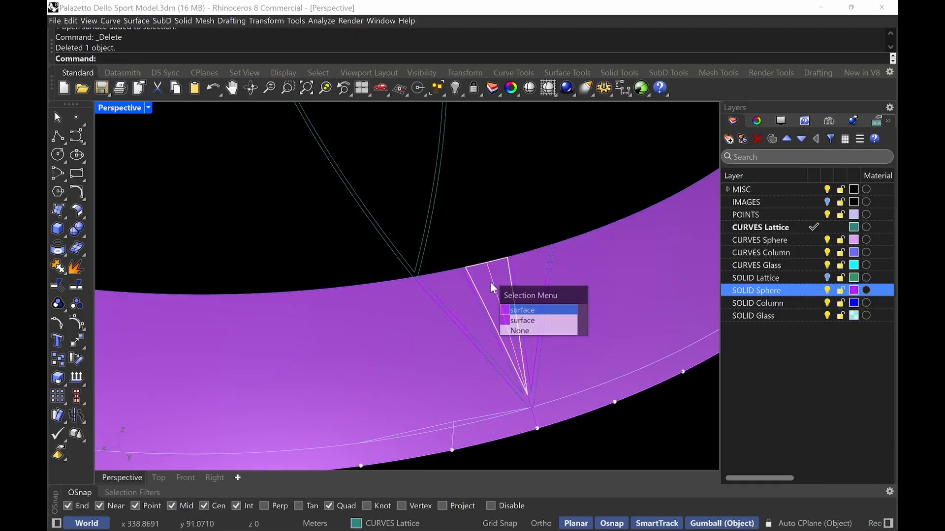
{"action": "left_click", "coordinate": [491, 282]}
{"action": "key", "text": "Delete"}
{"action": "left_click", "coordinate": [529, 273]}
{"action": "left_click", "coordinate": [530, 273]}
{"action": "key", "text": "Delete"}
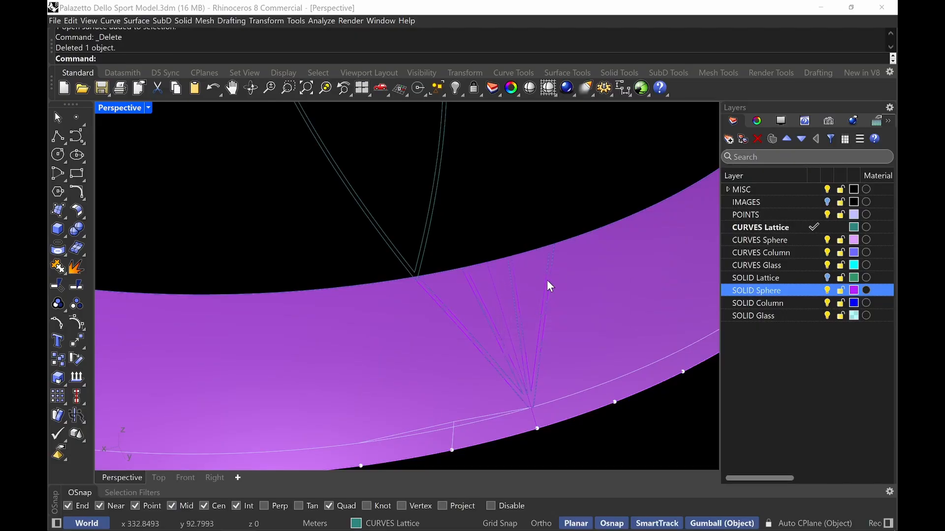
Select the split rib surface pieces and move them to the SOLID Lattice layer, turning that layer on
{"action": "left_click", "coordinate": [549, 280]}
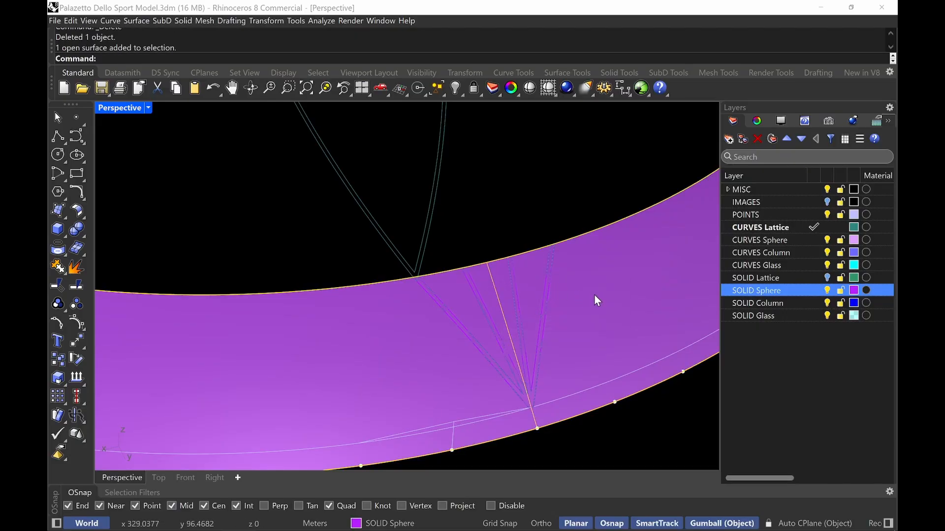
{"action": "left_click", "coordinate": [824, 291]}
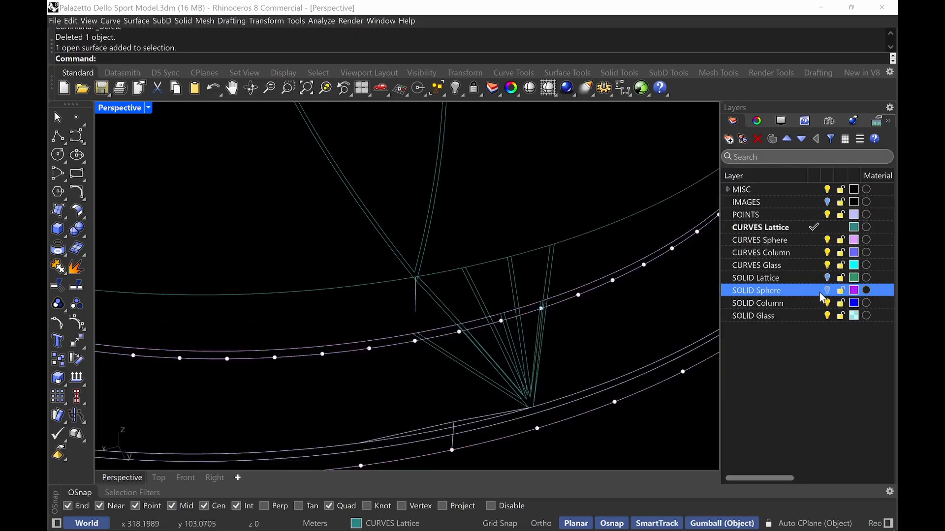
{"action": "left_click", "coordinate": [827, 291]}
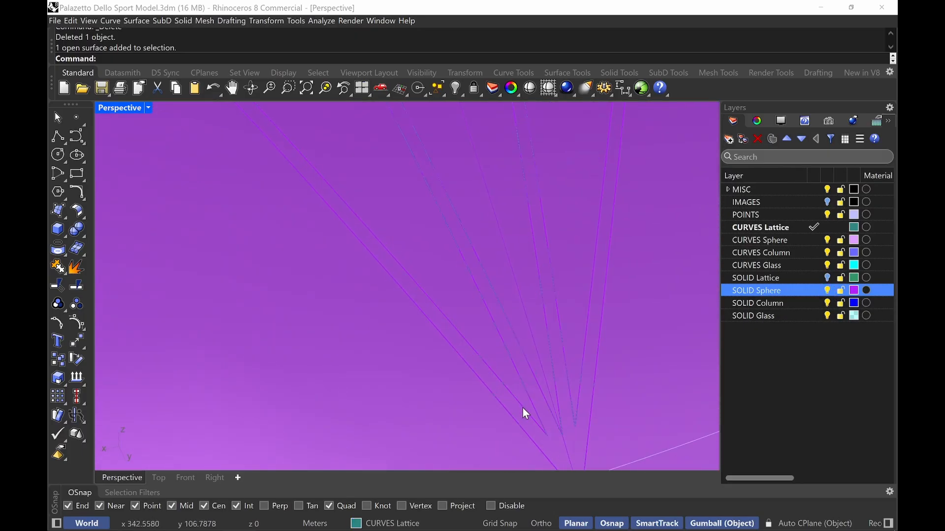
{"action": "left_click", "coordinate": [515, 409]}
{"action": "right_click", "coordinate": [515, 409]}
{"action": "scroll", "coordinate": [515, 410], "scroll_direction": "down", "scroll_amount": 6}
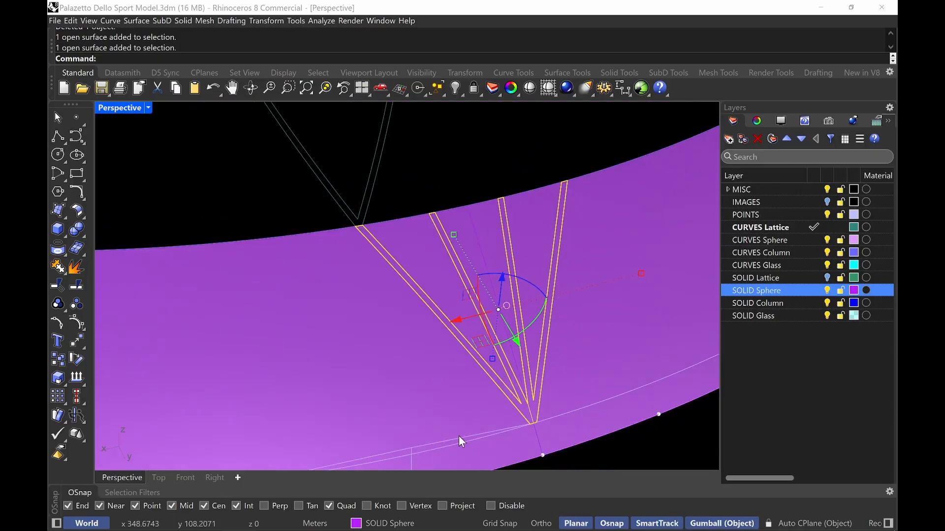
{"action": "left_click", "coordinate": [393, 524]}
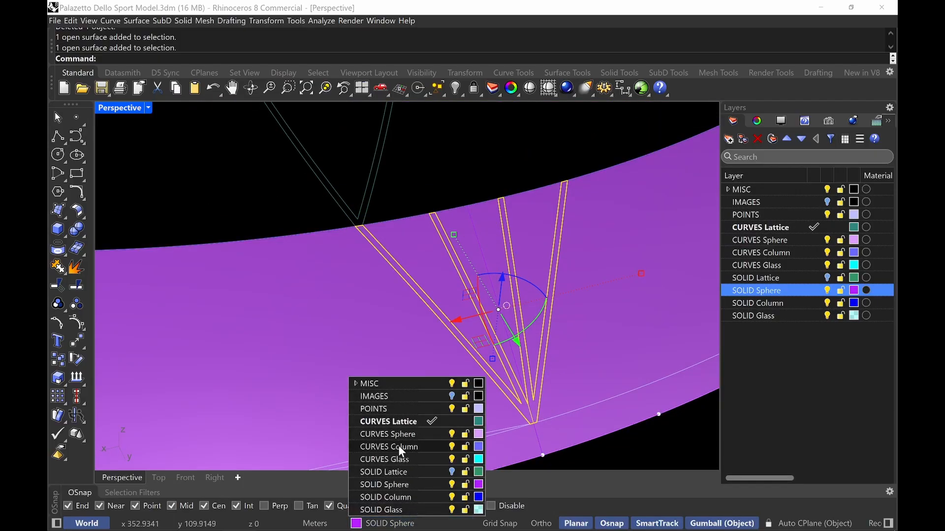
{"action": "left_click", "coordinate": [452, 472]}
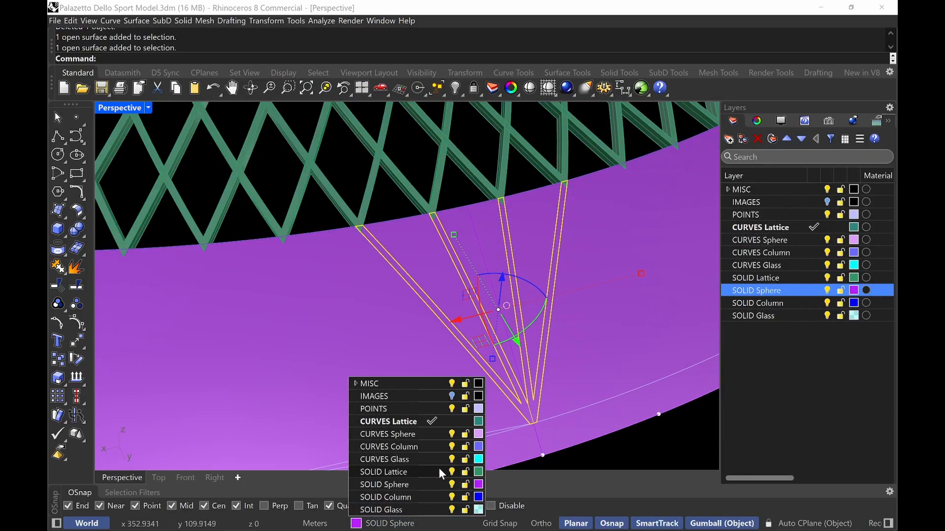
{"action": "left_click", "coordinate": [388, 471]}
Offset the rib surface pieces as a solid 0.275 thick with OffsetSrf, flipping all directions
{"action": "right_click_drag", "start_coordinate": [441, 329], "coordinate": [419, 395]}
{"action": "type", "text": "O"}
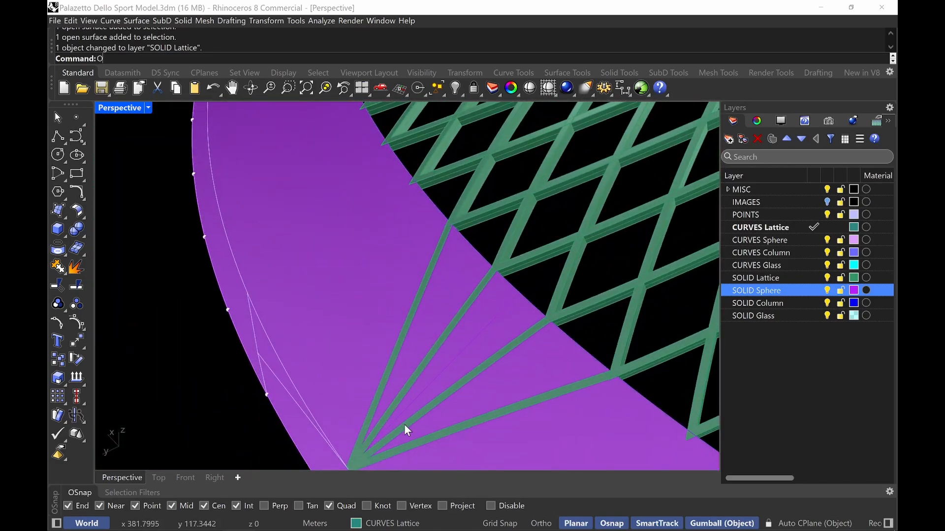
{"action": "type", "text": "ffsetSrf"}
{"action": "key", "text": "Return"}
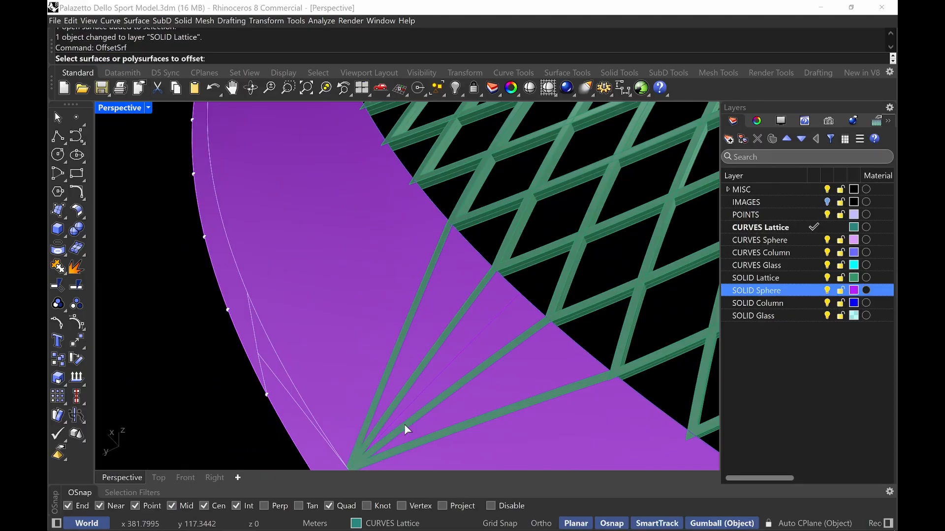
{"action": "scroll", "coordinate": [364, 453], "scroll_direction": "up", "scroll_amount": 2}
{"action": "left_click", "coordinate": [359, 460]}
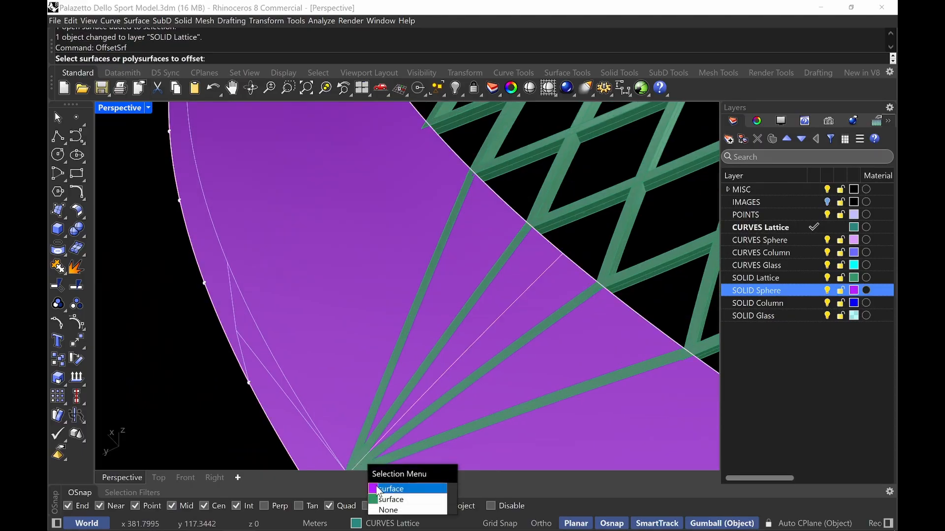
{"action": "left_click", "coordinate": [389, 499]}
{"action": "scroll", "coordinate": [399, 436], "scroll_direction": "down", "scroll_amount": 2}
{"action": "key", "text": "Return"}
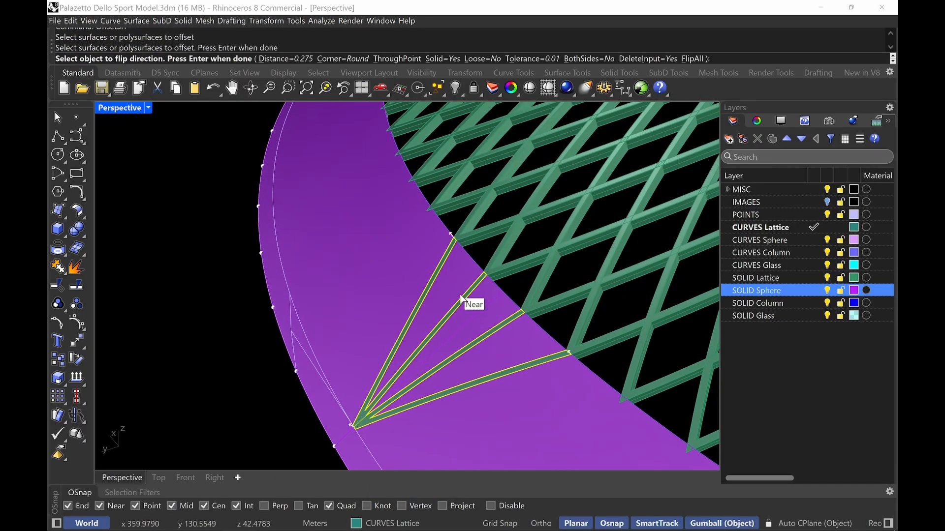
{"action": "type", "text": "F"}
{"action": "key", "text": "Return"}
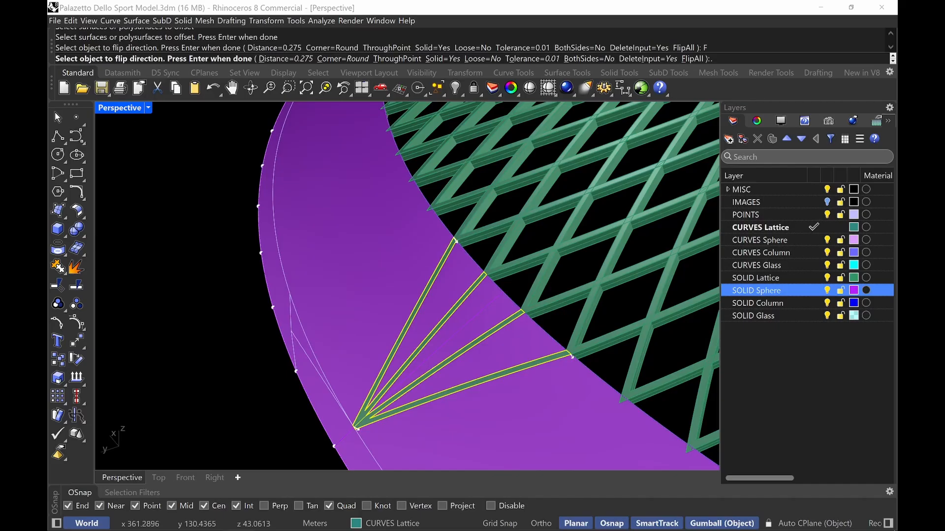
{"action": "type", "text": ".275"}
{"action": "key", "text": "Return"}
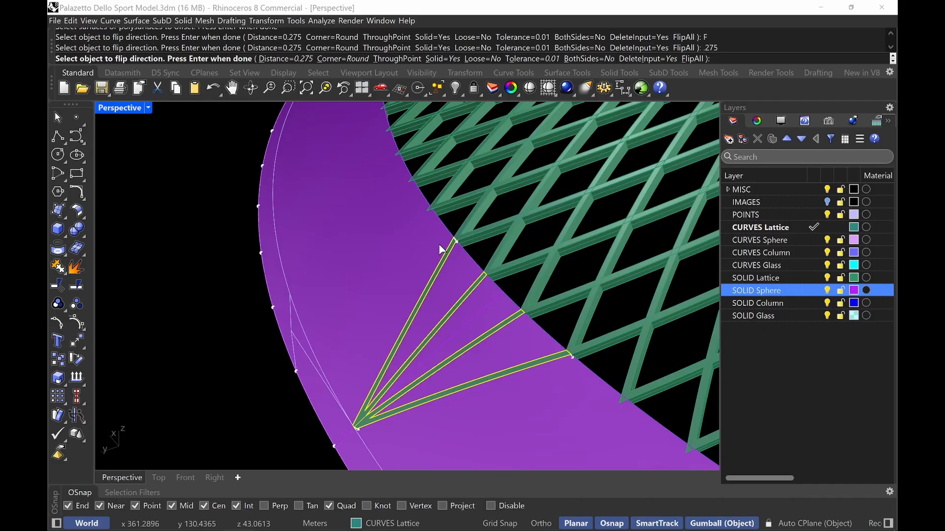
{"action": "key", "text": "Return"}
Polar array the rib solid 36 times over 360 degrees about the dome's centre
{"action": "right_click_drag", "start_coordinate": [419, 234], "coordinate": [392, 266]}
{"action": "left_click", "coordinate": [329, 370]}
{"action": "type", "text": "ArrayPolar"}
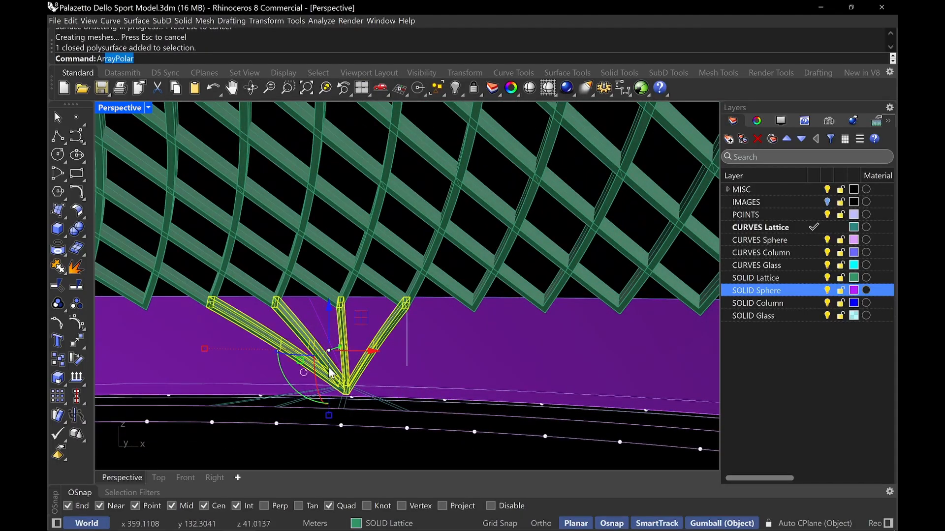
{"action": "key", "text": "Return"}
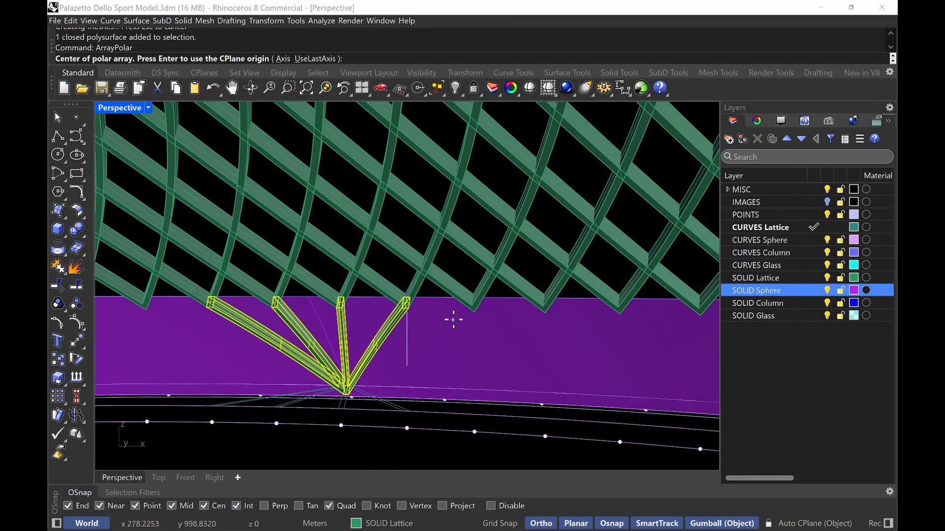
{"action": "scroll", "coordinate": [474, 343], "scroll_direction": "down", "scroll_amount": 3}
{"action": "right_click_drag", "start_coordinate": [474, 343], "coordinate": [503, 385]}
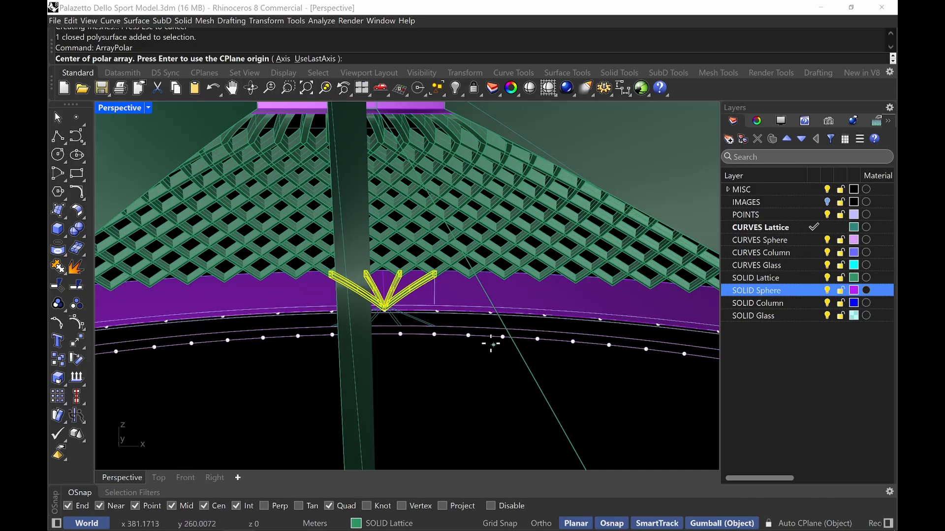
{"action": "scroll", "coordinate": [494, 337], "scroll_direction": "down", "scroll_amount": 5}
{"action": "right_click_drag", "start_coordinate": [502, 337], "coordinate": [475, 325]}
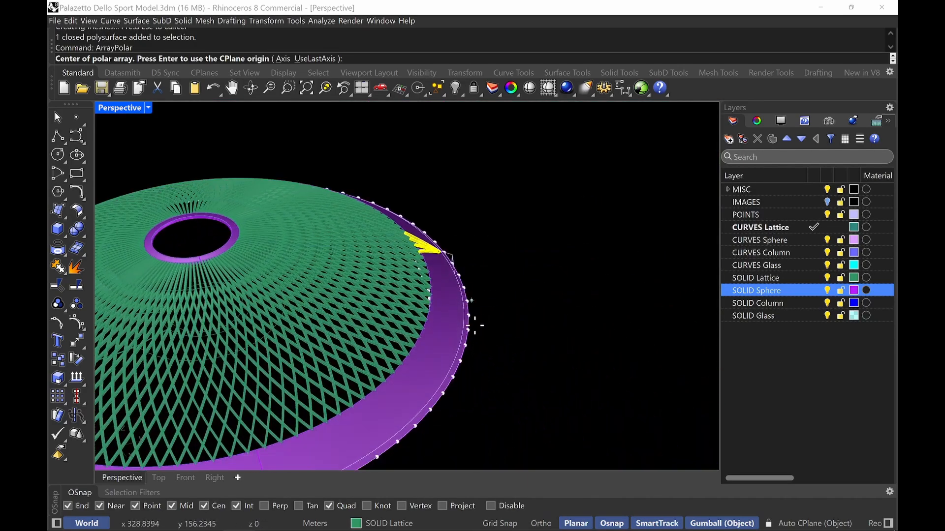
{"action": "left_click", "coordinate": [470, 327]}
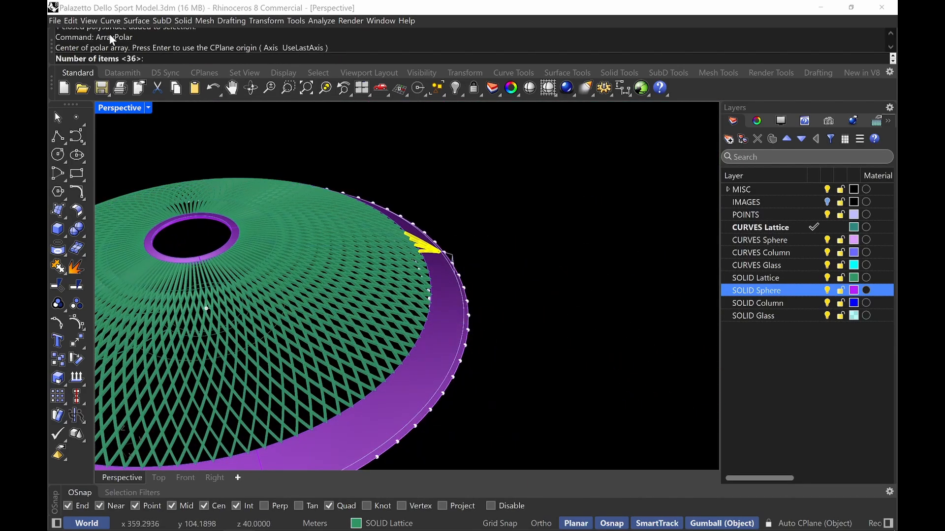
{"action": "key", "text": "Return"}
{"action": "key", "text": "Return"}
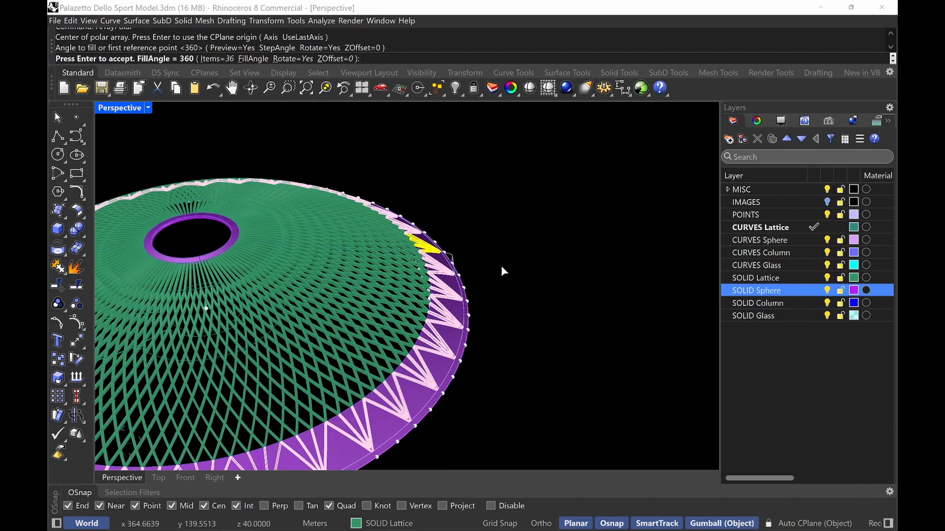
{"action": "key", "text": "Return"}
Swap to the hidden objects, cut the spherical cap surface, swap back and paste it into the visible model
{"action": "right_click_drag", "start_coordinate": [492, 284], "coordinate": [539, 422]}
{"action": "scroll", "coordinate": [467, 300], "scroll_direction": "up", "scroll_amount": 10}
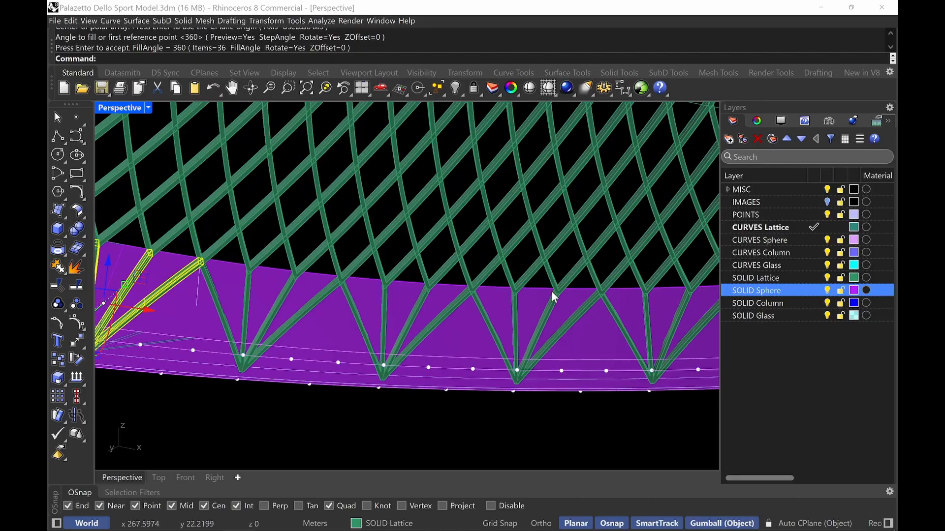
{"action": "right_click_drag", "start_coordinate": [458, 404], "coordinate": [397, 343]}
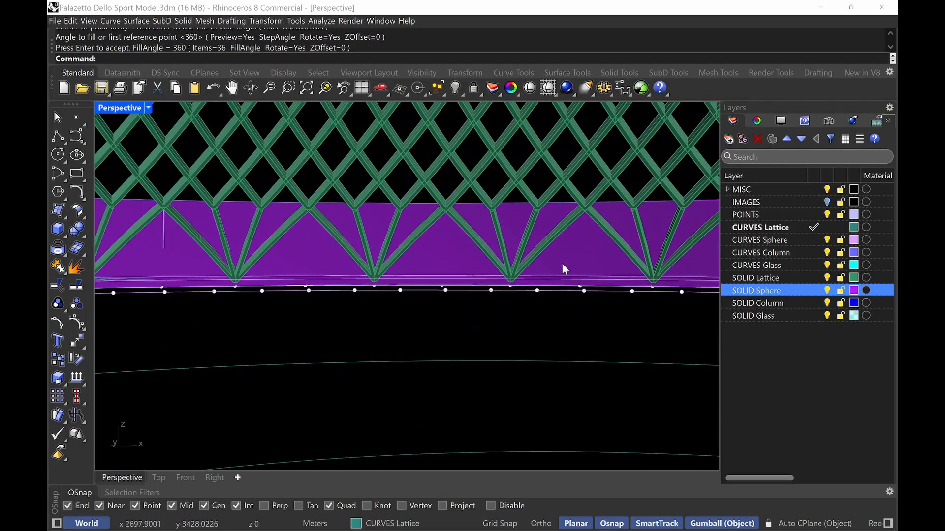
{"action": "right_click_drag", "start_coordinate": [513, 240], "coordinate": [438, 295]}
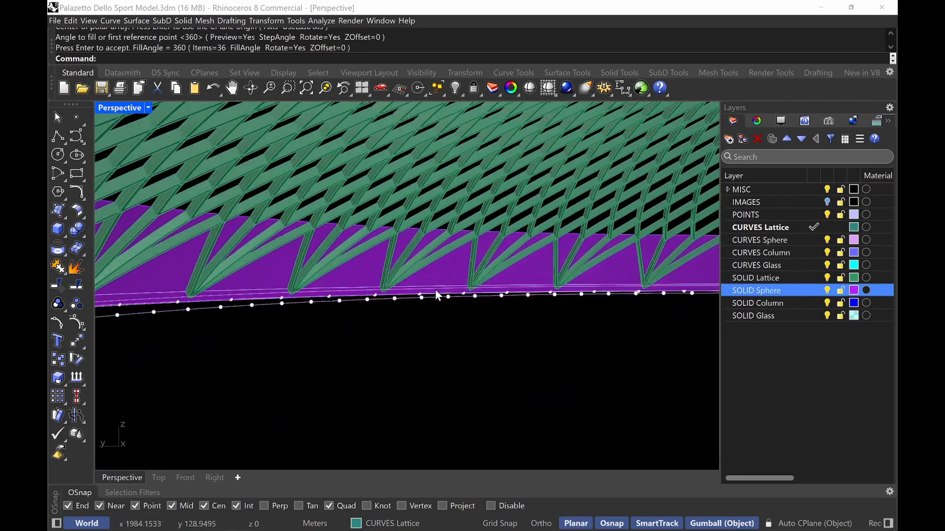
{"action": "type", "text": "Swap"}
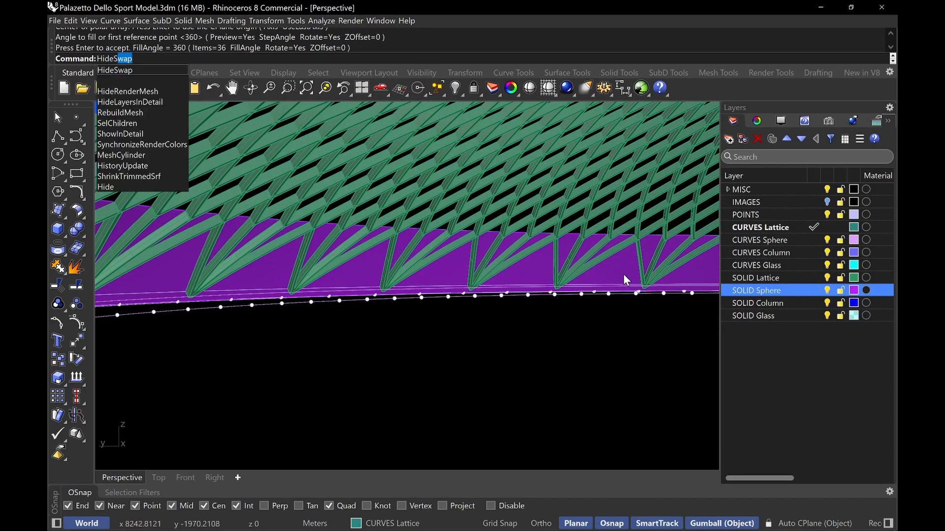
{"action": "key", "text": "Return"}
{"action": "left_click", "coordinate": [415, 131]}
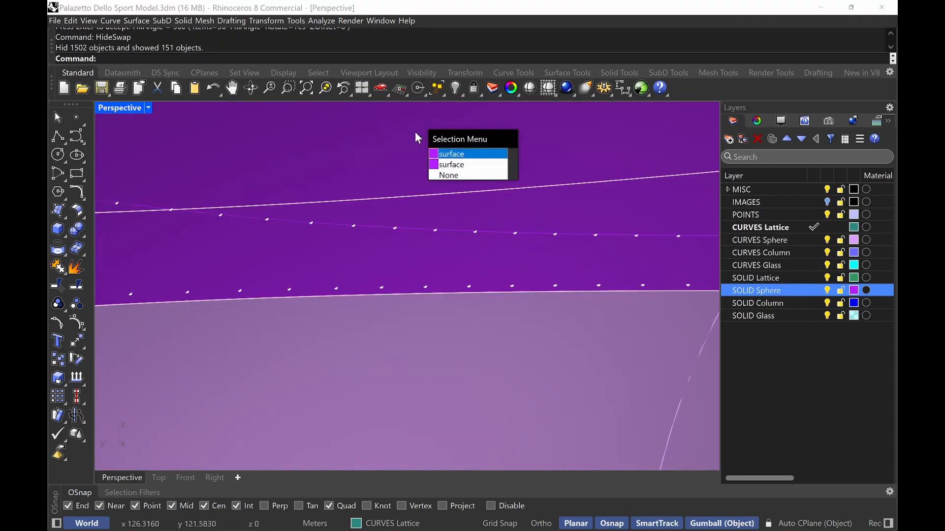
{"action": "right_click", "coordinate": [415, 131]}
{"action": "scroll", "coordinate": [397, 161], "scroll_direction": "down", "scroll_amount": 8}
{"action": "right_click_drag", "start_coordinate": [463, 305], "coordinate": [477, 337], "text": "shift"}
{"action": "left_click", "coordinate": [452, 359]}
{"action": "right_click", "coordinate": [471, 352]}
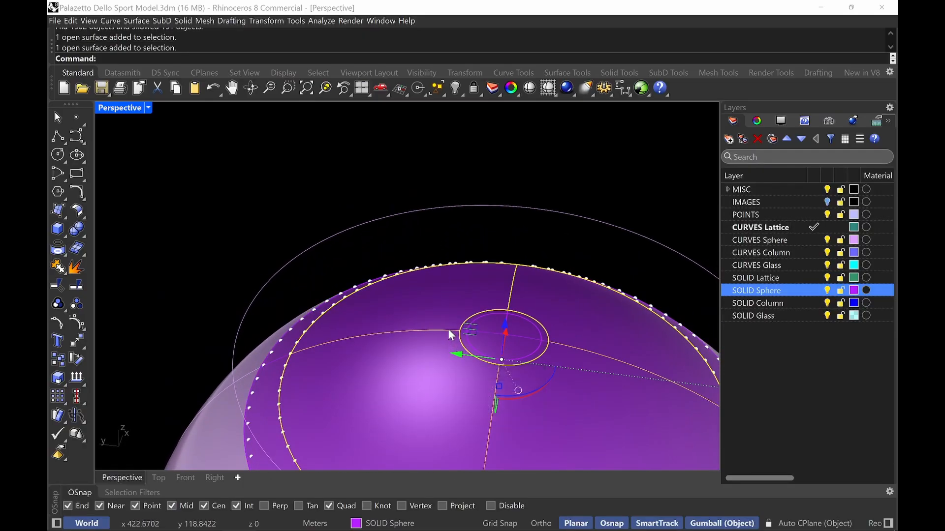
{"action": "key", "text": "ctrl+x"}
{"action": "type", "text": "HideSwap"}
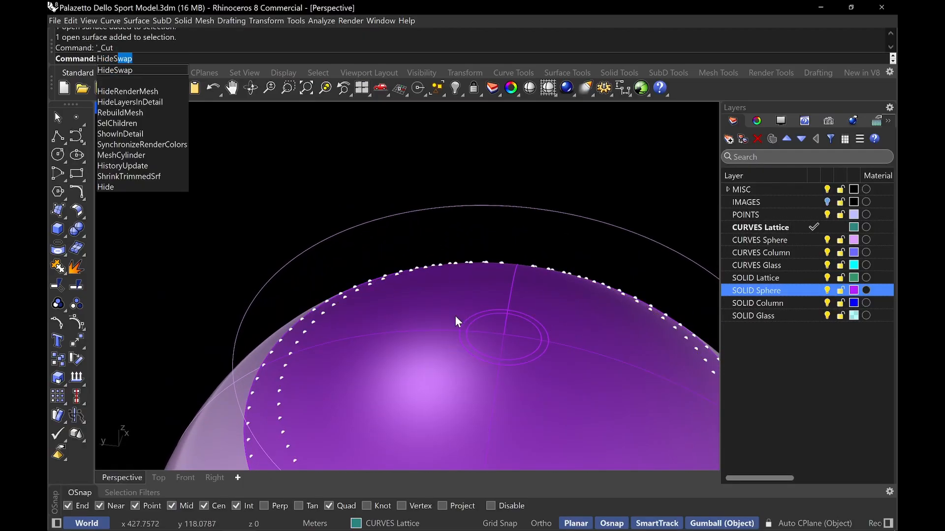
{"action": "key", "text": "Return"}
{"action": "right_click_drag", "start_coordinate": [459, 309], "coordinate": [425, 301]}
{"action": "key", "text": "ctrl+v"}
{"action": "key", "text": "ctrl+v"}
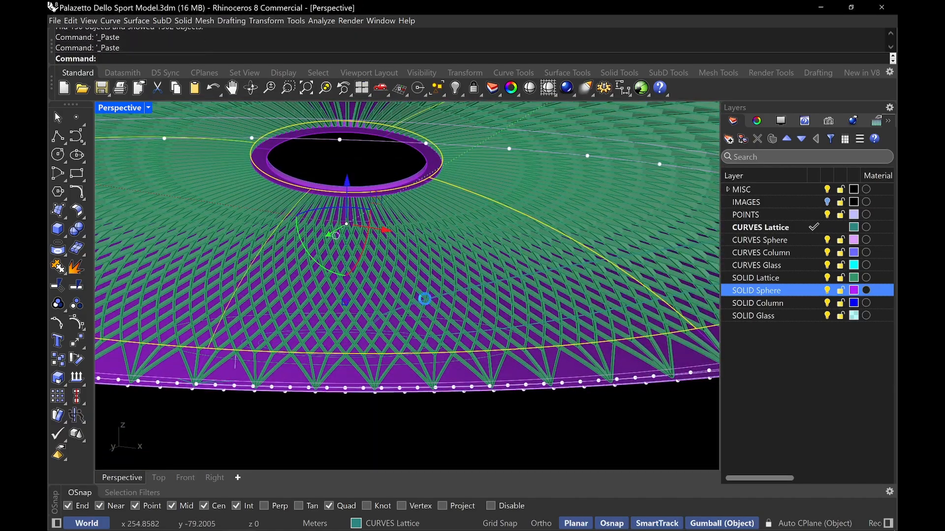
Set the Perspective viewport to the Soft Monochrome display mode
{"action": "right_click_drag", "start_coordinate": [179, 270], "coordinate": [614, 343]}
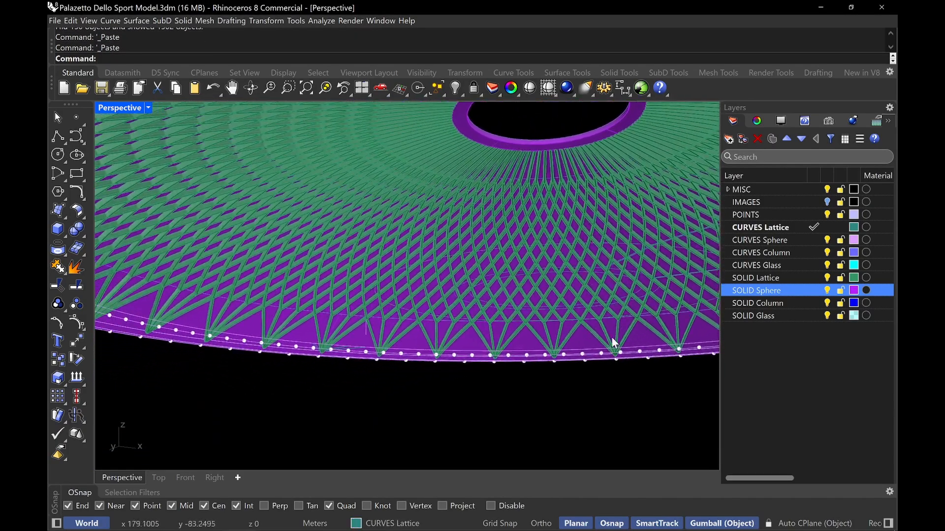
{"action": "left_click", "coordinate": [128, 114]}
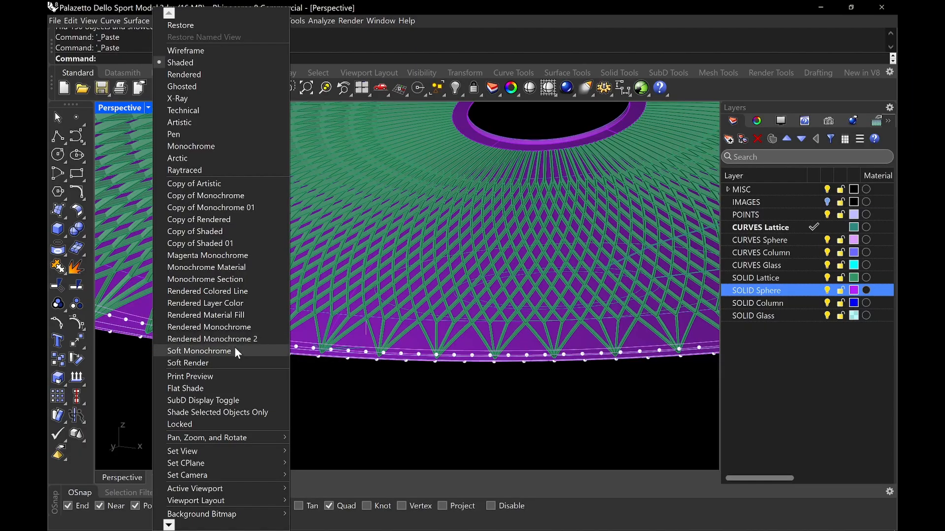
{"action": "left_click", "coordinate": [197, 351]}
Inspect the lattice ribs along the dome's lower edge
{"action": "scroll", "coordinate": [378, 314], "scroll_direction": "up", "scroll_amount": 8}
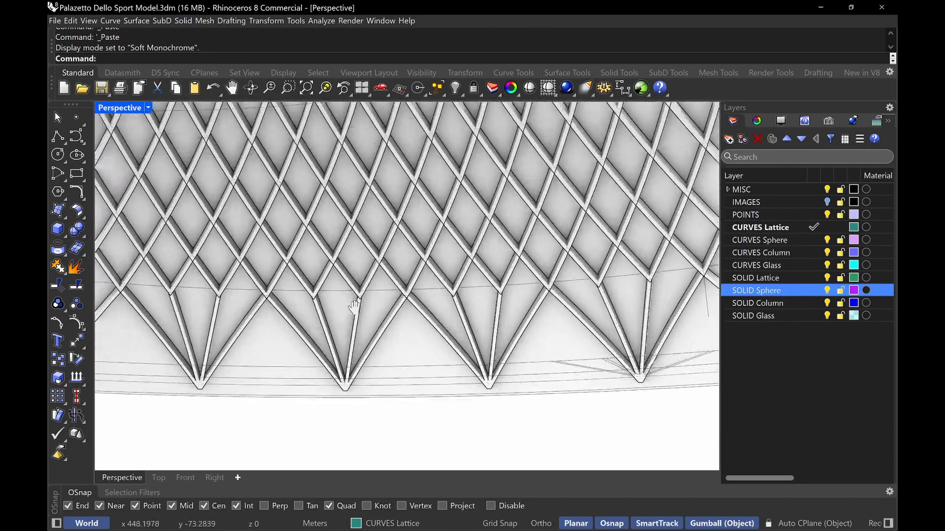
{"action": "right_click_drag", "start_coordinate": [354, 307], "coordinate": [261, 233]}
{"action": "scroll", "coordinate": [412, 298], "scroll_direction": "up", "scroll_amount": 3}
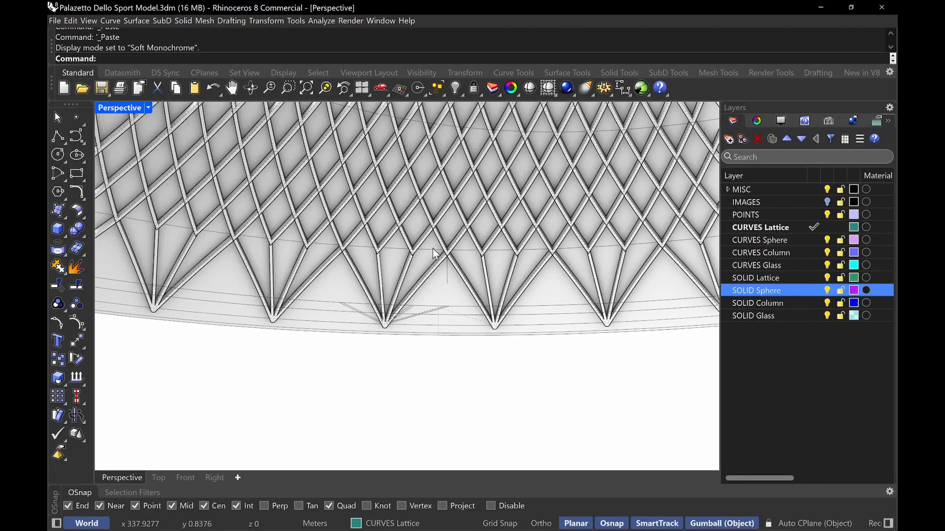
{"action": "mouse_move", "coordinate": [433, 249]}
{"action": "right_mouse_down"}
{"action": "mouse_move", "coordinate": [418, 257]}
{"action": "mouse_move", "coordinate": [360, 252]}
{"action": "mouse_move", "coordinate": [517, 239]}
{"action": "mouse_move", "coordinate": [536, 255]}
{"action": "mouse_move", "coordinate": [424, 260]}
{"action": "right_mouse_up"}
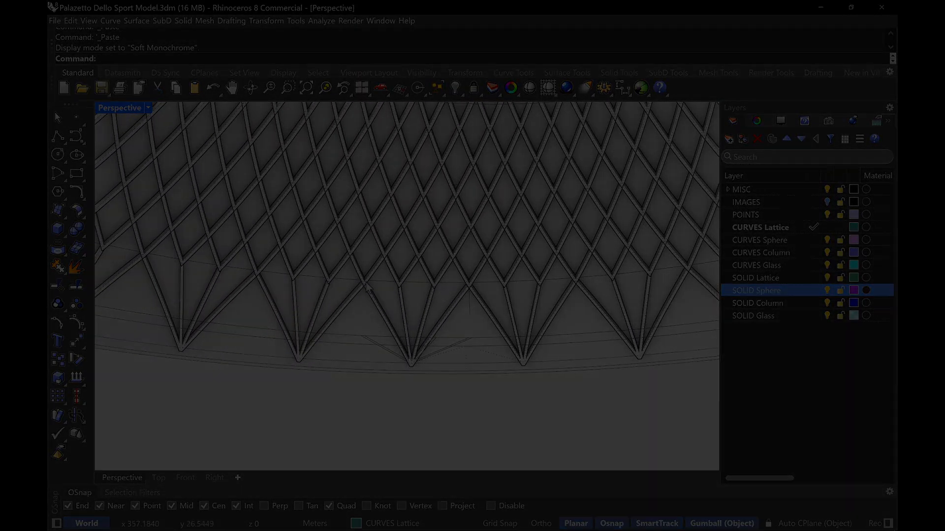
{"action": "right_click_drag", "start_coordinate": [364, 293], "coordinate": [387, 296]}
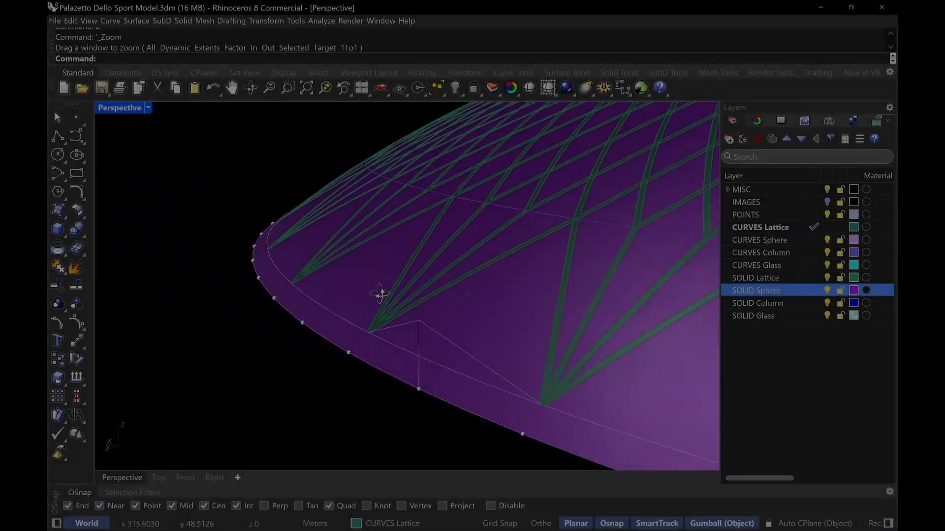
{"action": "right_click_drag", "start_coordinate": [380, 295], "coordinate": [467, 306]}
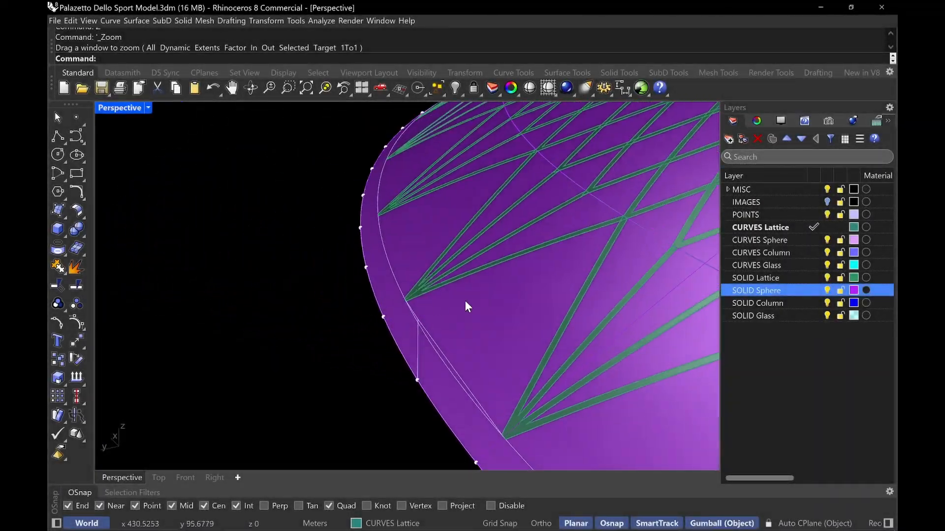
{"action": "right_click_drag", "start_coordinate": [498, 277], "coordinate": [510, 294]}
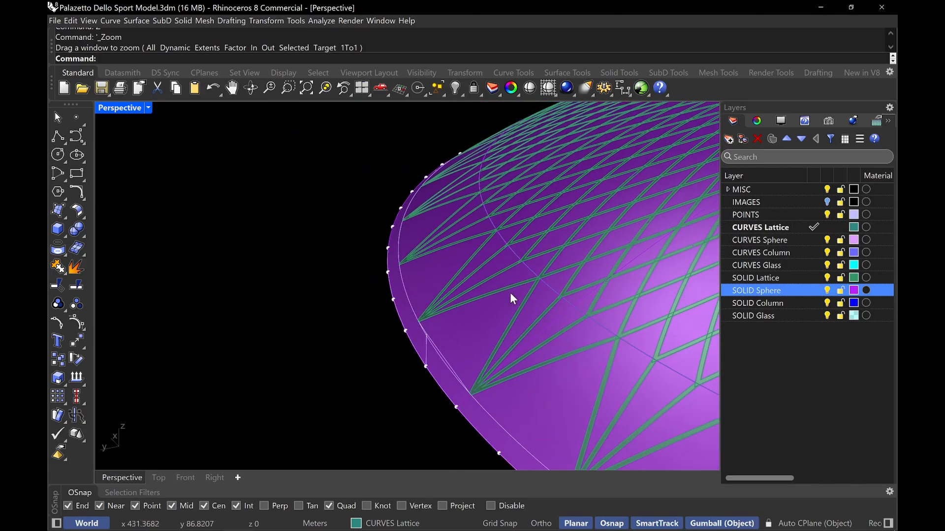
{"action": "right_click_drag", "start_coordinate": [435, 331], "coordinate": [432, 350]}
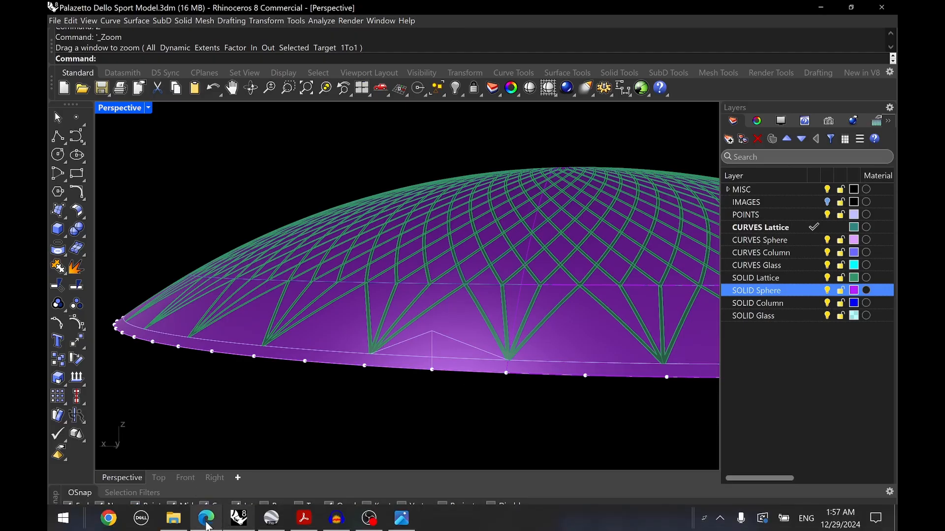
Switch to the browser to view the reference photo of the dome's interior ribs
{"action": "left_click", "coordinate": [206, 519]}
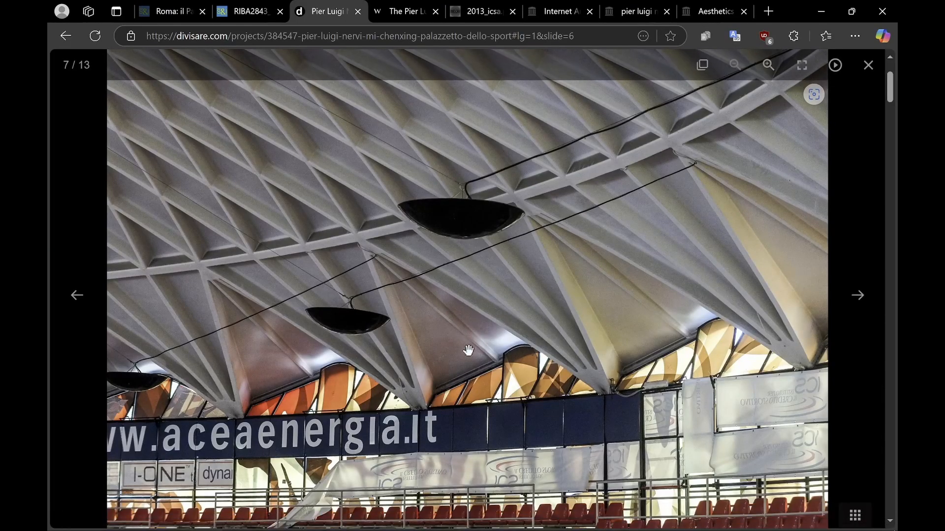
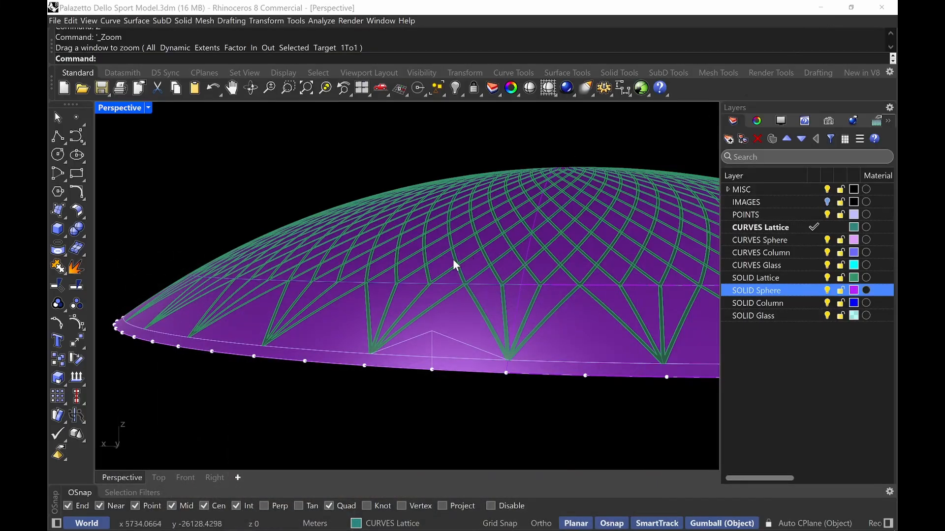
Hide the SOLID Lattice layer so only the sphere surface and lattice curves show
{"action": "scroll", "coordinate": [474, 301], "scroll_direction": "up", "scroll_amount": 4}
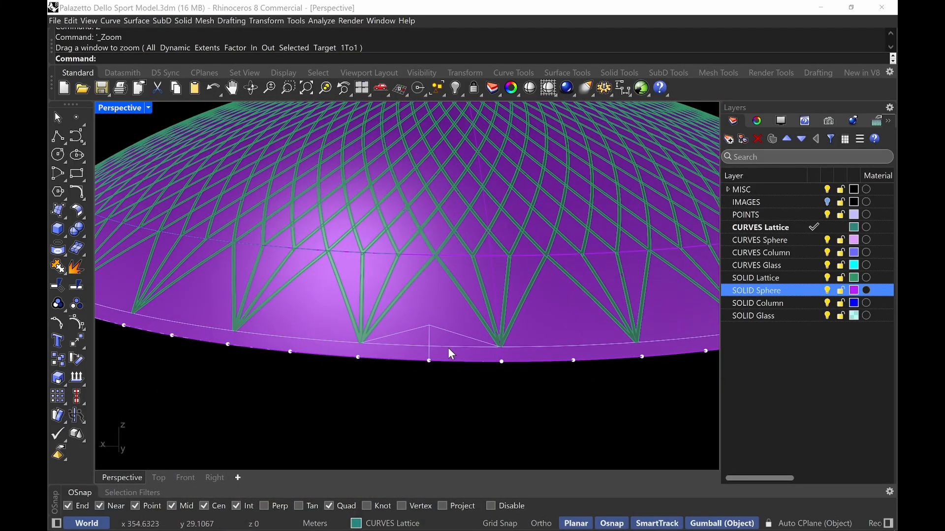
{"action": "left_click", "coordinate": [827, 278]}
{"action": "right_click_drag", "start_coordinate": [537, 270], "coordinate": [475, 293]}
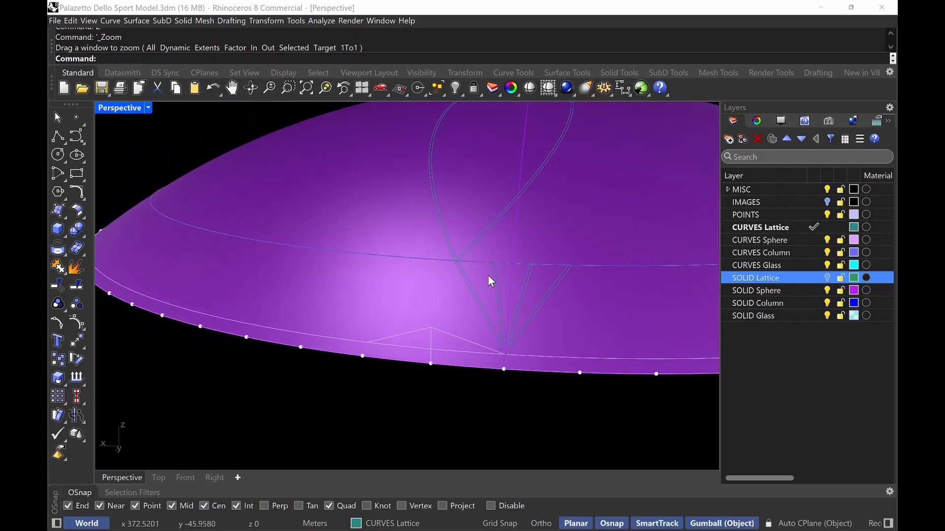
Swap to the hidden objects, cut the ring of points, swap back and paste the points into the visible model
{"action": "type", "text": "HideSwap"}
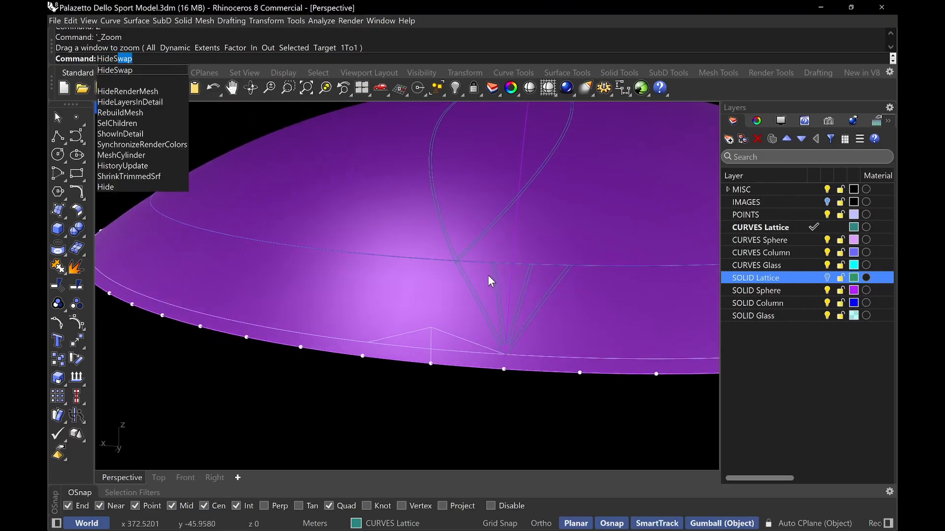
{"action": "key", "text": "Return"}
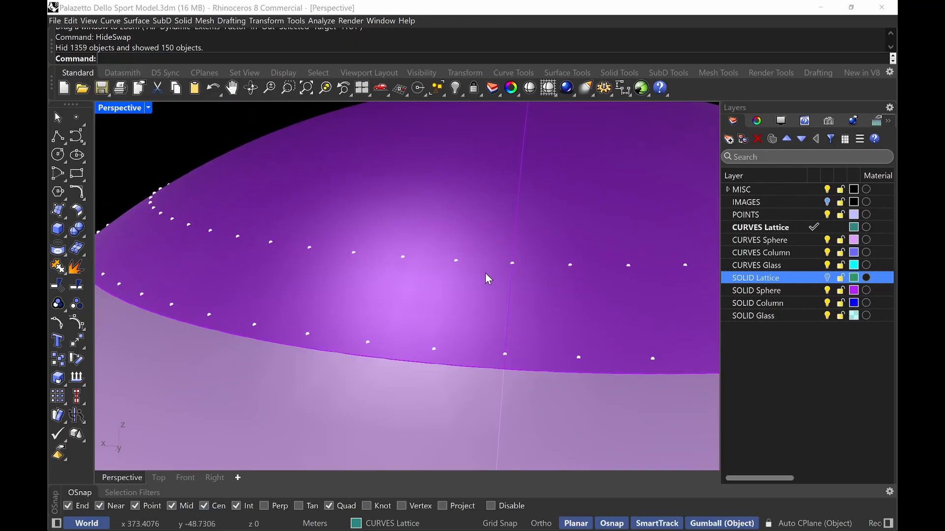
{"action": "left_click", "coordinate": [455, 262]}
{"action": "left_click", "coordinate": [496, 308]}
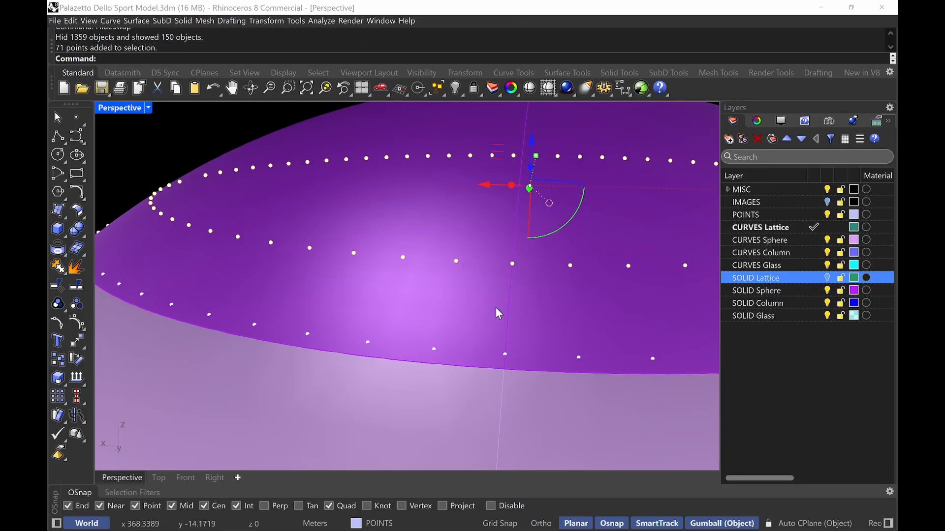
{"action": "key", "text": "ctrl+x"}
{"action": "type", "text": "HideSwap"}
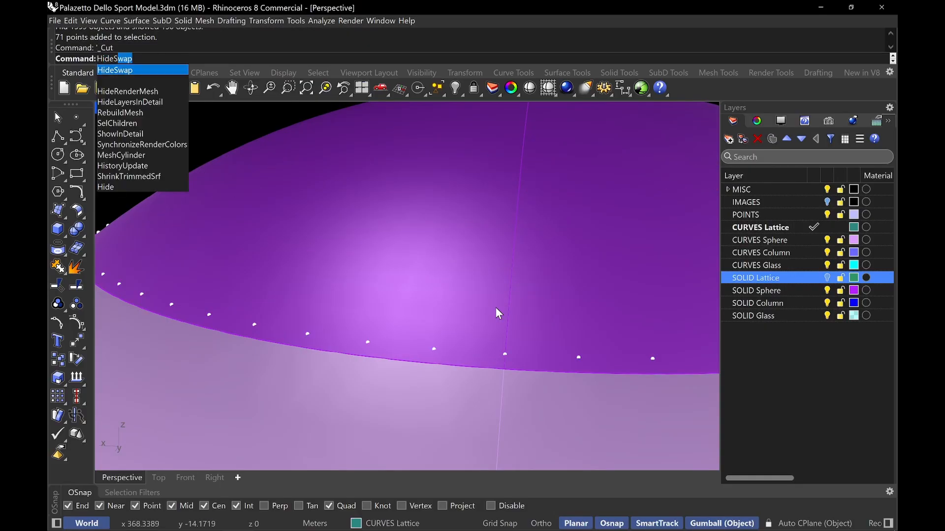
{"action": "key", "text": "Return"}
{"action": "key", "text": "ctrl+v"}
{"action": "key", "text": "Delete"}
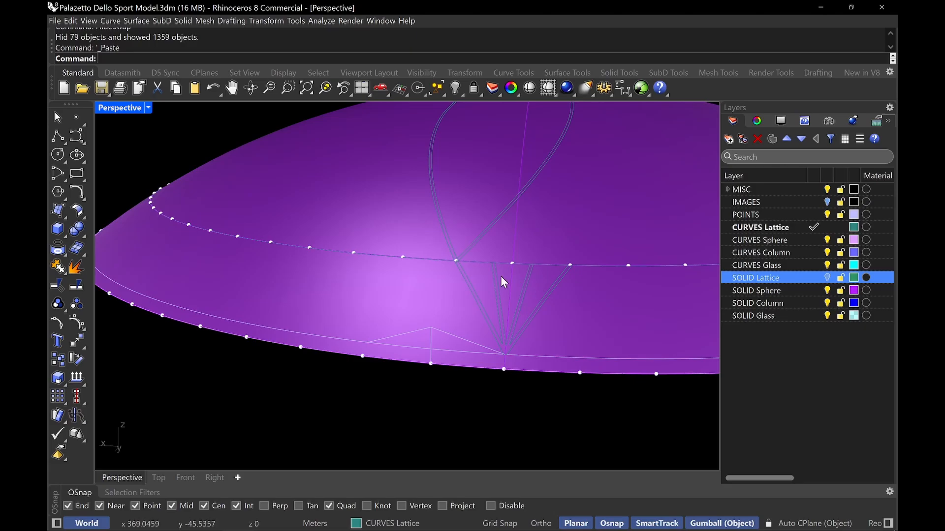
{"action": "mouse_move", "coordinate": [463, 318]}
{"action": "right_mouse_down"}
{"action": "mouse_move", "coordinate": [480, 268]}
{"action": "mouse_move", "coordinate": [474, 277]}
{"action": "mouse_move", "coordinate": [493, 326]}
{"action": "mouse_move", "coordinate": [464, 330]}
{"action": "right_mouse_up"}
{"action": "scroll", "coordinate": [492, 324], "scroll_direction": "up", "scroll_amount": 7}
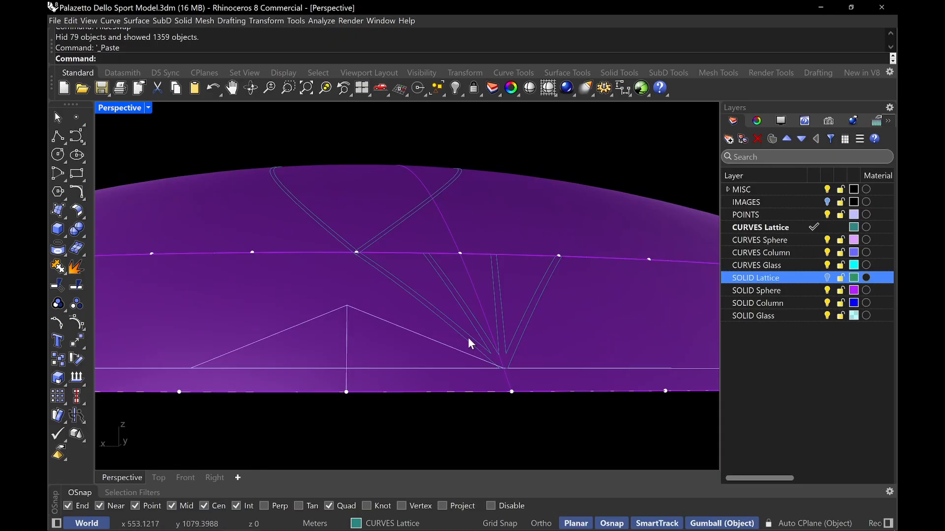
{"action": "type", "text": "Line"}
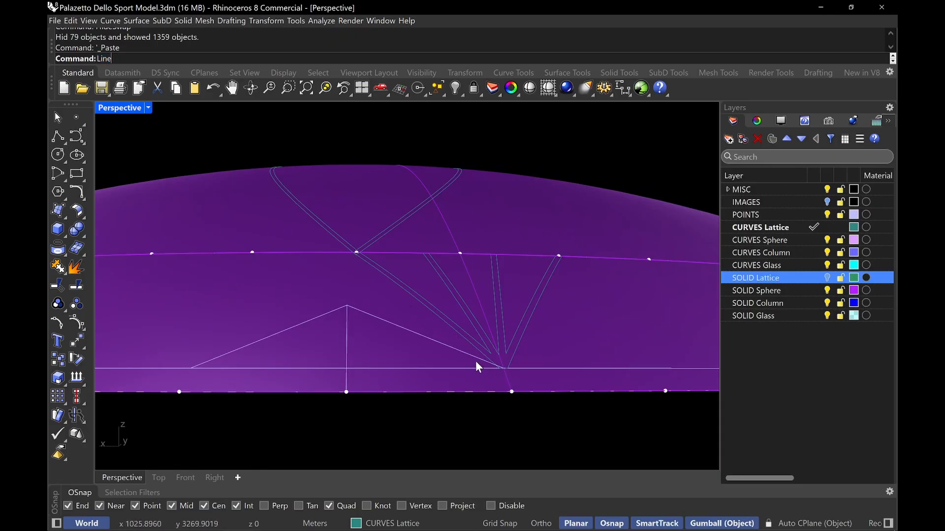
{"action": "key", "text": "Return"}
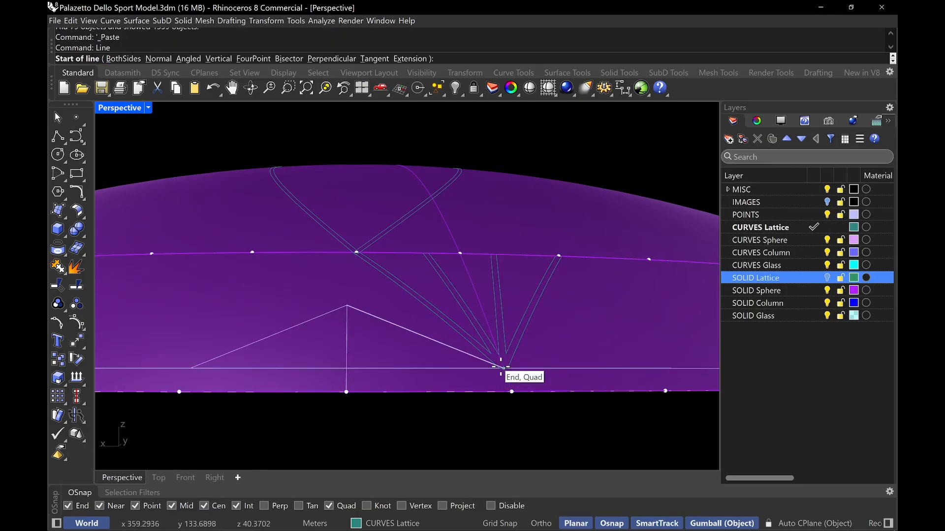
{"action": "left_click", "coordinate": [510, 384]}
{"action": "mouse_move", "coordinate": [500, 365]}
{"action": "right_mouse_down"}
{"action": "mouse_move", "coordinate": [464, 322]}
{"action": "mouse_move", "coordinate": [461, 356]}
{"action": "right_mouse_up"}
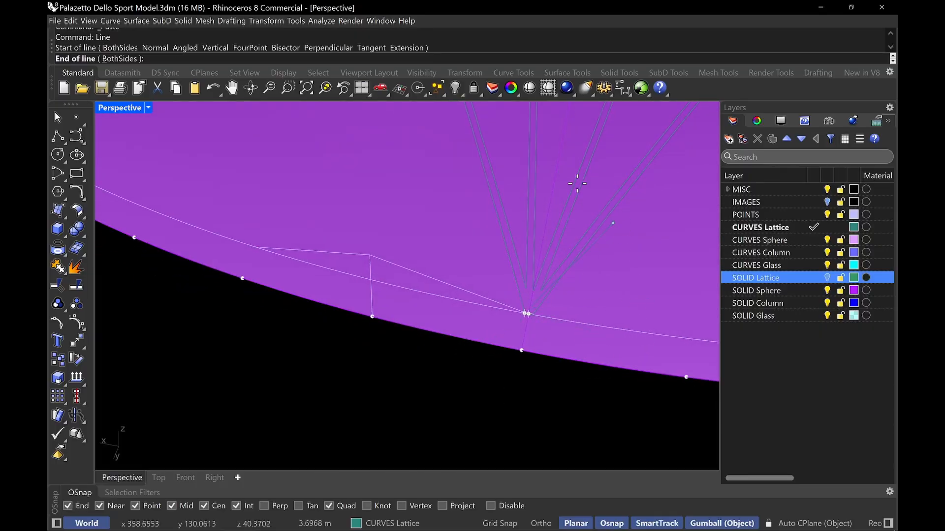
{"action": "key", "text": "Escape"}
Draw a line from the rib junction at the lower ring down to the dome's base edge point
{"action": "scroll", "coordinate": [569, 302], "scroll_direction": "up", "scroll_amount": 8}
{"action": "key", "text": "Return"}
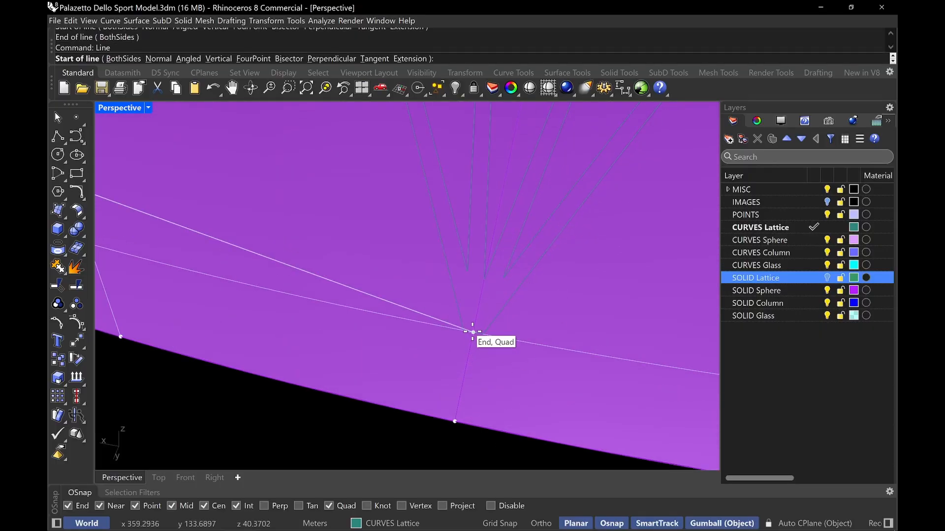
{"action": "left_click", "coordinate": [474, 333]}
{"action": "left_click", "coordinate": [453, 420]}
{"action": "left_click", "coordinate": [414, 303]}
{"action": "left_click", "coordinate": [413, 311]}
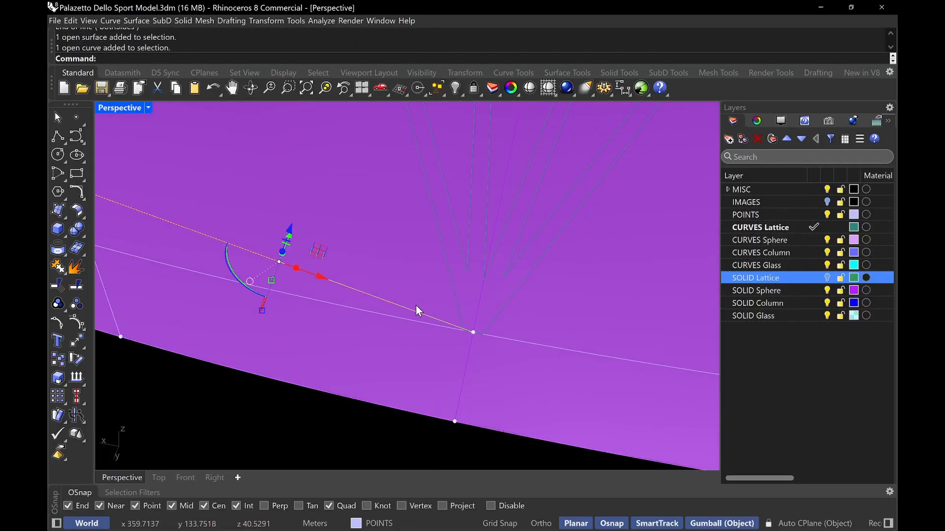
{"action": "type", "text": "LiONE"}
{"action": "key", "text": "Return"}
Draw a line from the lower rib junction up to the rib intersection on the upper ring of points
{"action": "type", "text": "Line"}
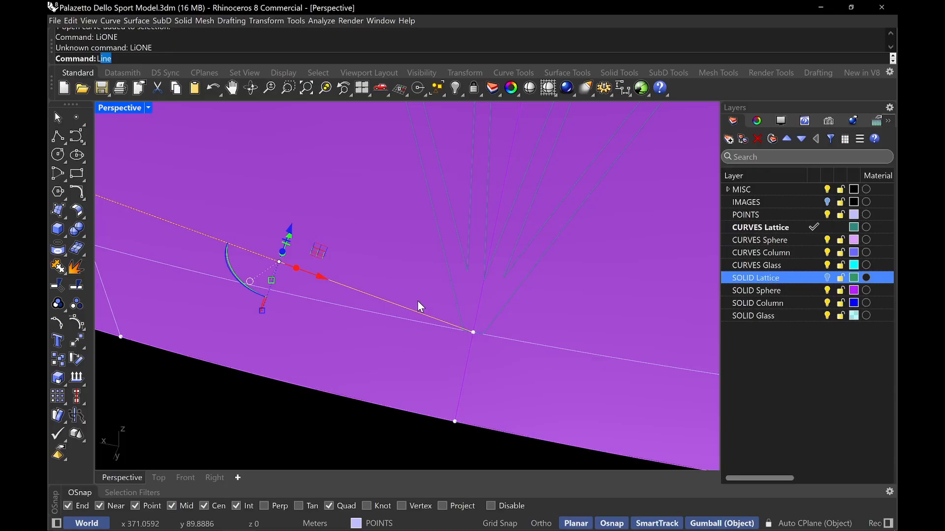
{"action": "key", "text": "Return"}
{"action": "left_click", "coordinate": [472, 333]}
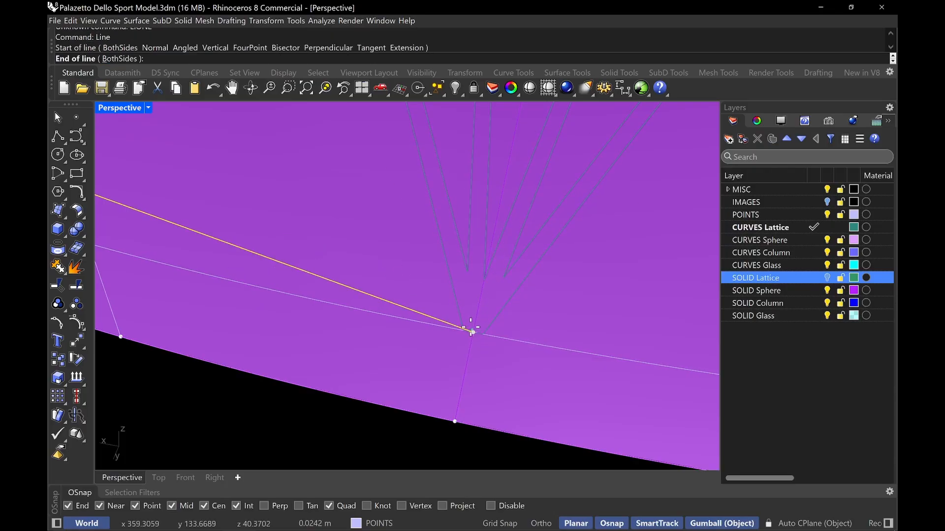
{"action": "scroll", "coordinate": [429, 201], "scroll_direction": "down", "scroll_amount": 5}
{"action": "scroll", "coordinate": [466, 219], "scroll_direction": "up", "scroll_amount": 5}
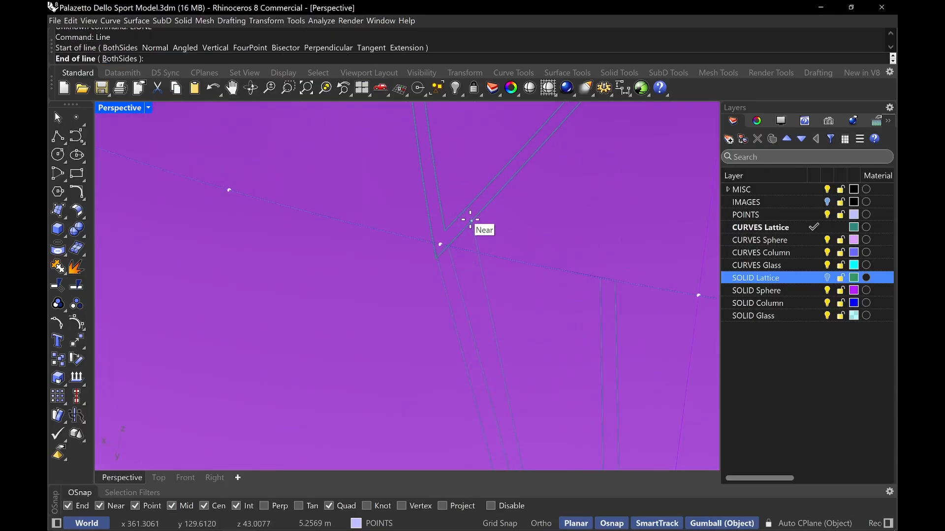
{"action": "left_click", "coordinate": [431, 251]}
{"action": "scroll", "coordinate": [432, 246], "scroll_direction": "down", "scroll_amount": 5}
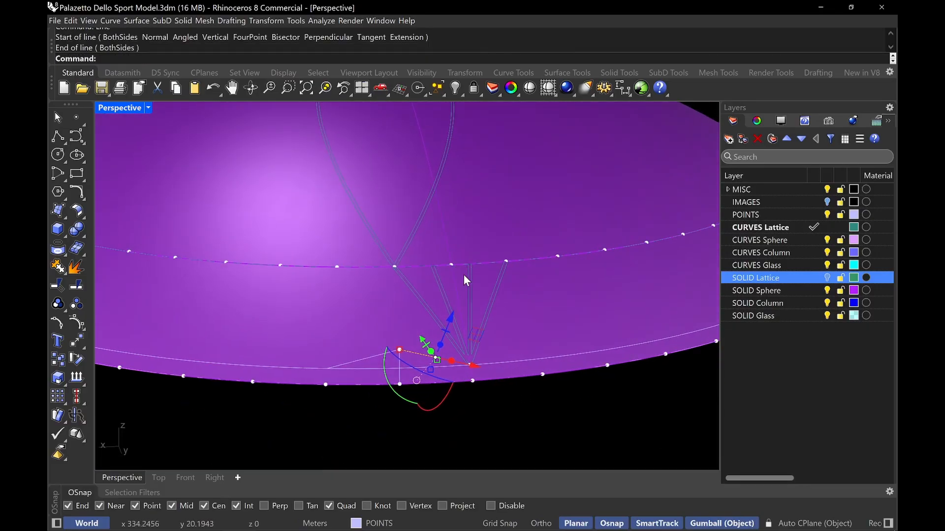
{"action": "scroll", "coordinate": [459, 322], "scroll_direction": "up", "scroll_amount": 3}
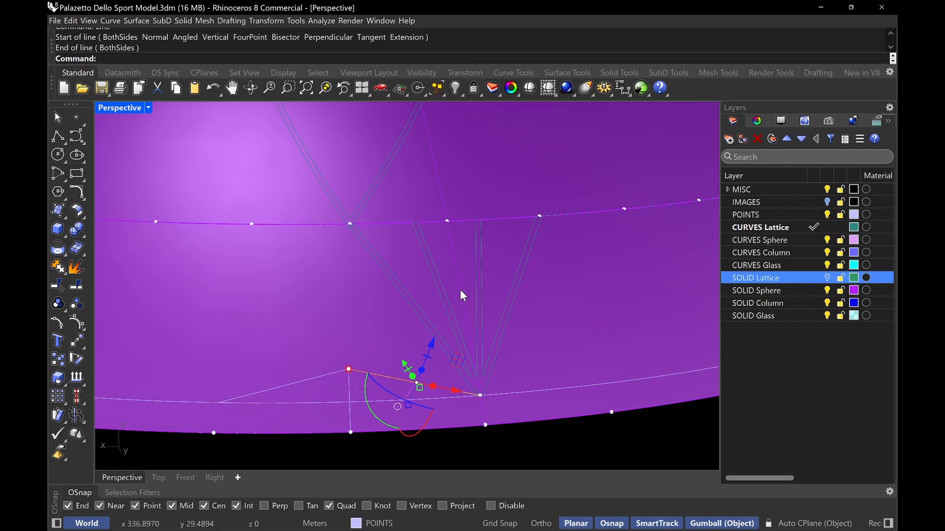
{"action": "key", "text": "Escape"}
{"action": "right_click_drag", "start_coordinate": [497, 359], "coordinate": [482, 350]}
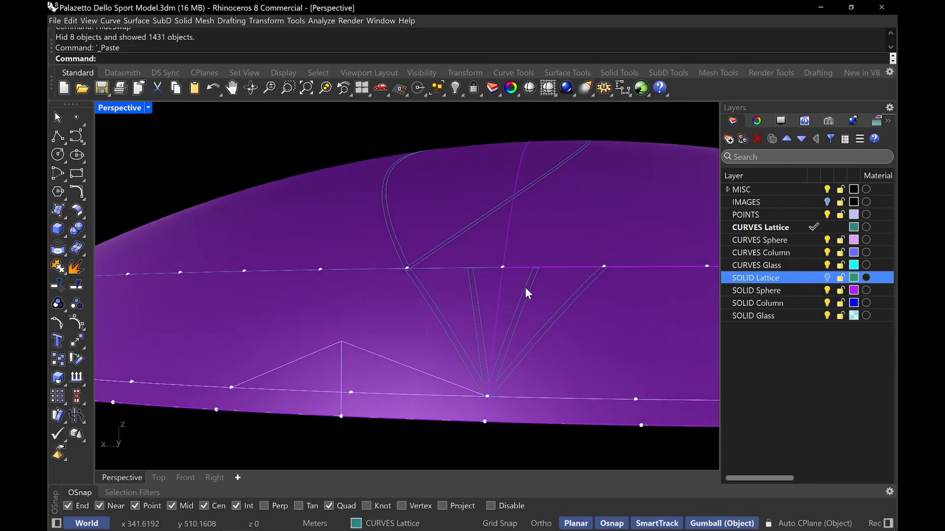
Project the new line onto the dome's spherical surface
{"action": "scroll", "coordinate": [476, 384], "scroll_direction": "up", "scroll_amount": 2}
{"action": "left_click", "coordinate": [471, 364]}
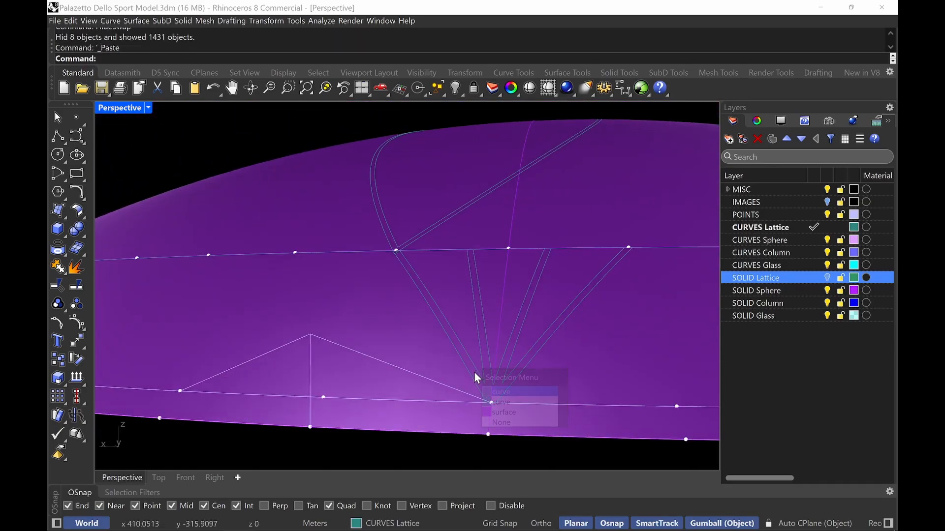
{"action": "left_click", "coordinate": [497, 397]}
{"action": "right_click_drag", "start_coordinate": [466, 304], "coordinate": [488, 373]}
{"action": "type", "text": "ProjK"}
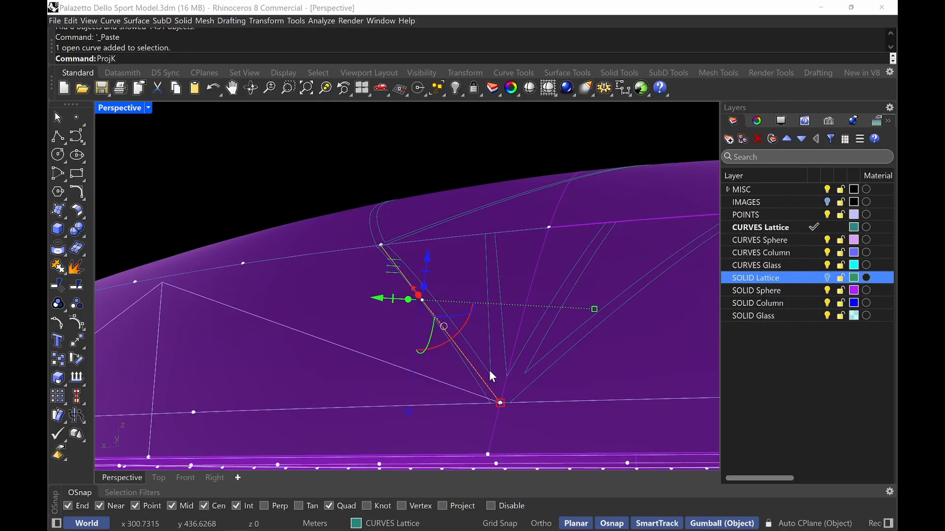
{"action": "type", "text": "Project"}
{"action": "key", "text": "Return"}
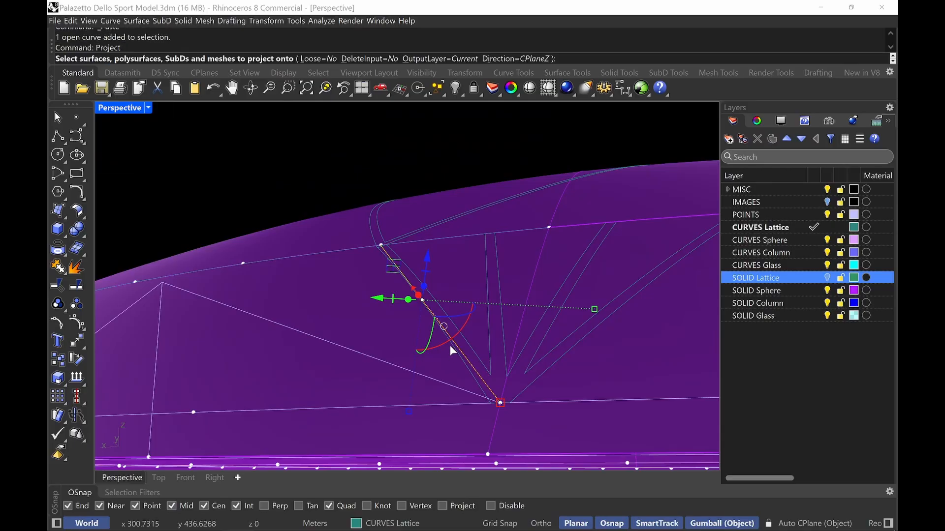
{"action": "left_click", "coordinate": [356, 308]}
{"action": "key", "text": "Return"}
{"action": "right_click_drag", "start_coordinate": [349, 274], "coordinate": [368, 311]}
{"action": "right_click_drag", "start_coordinate": [368, 311], "coordinate": [335, 283], "text": "shift"}
{"action": "scroll", "coordinate": [341, 270], "scroll_direction": "down", "scroll_amount": 2}
{"action": "key", "text": "Escape"}
Draw a line from the triangle's apex up to the rib intersection on the upper ring
{"action": "type", "text": "Line"}
{"action": "key", "text": "Return"}
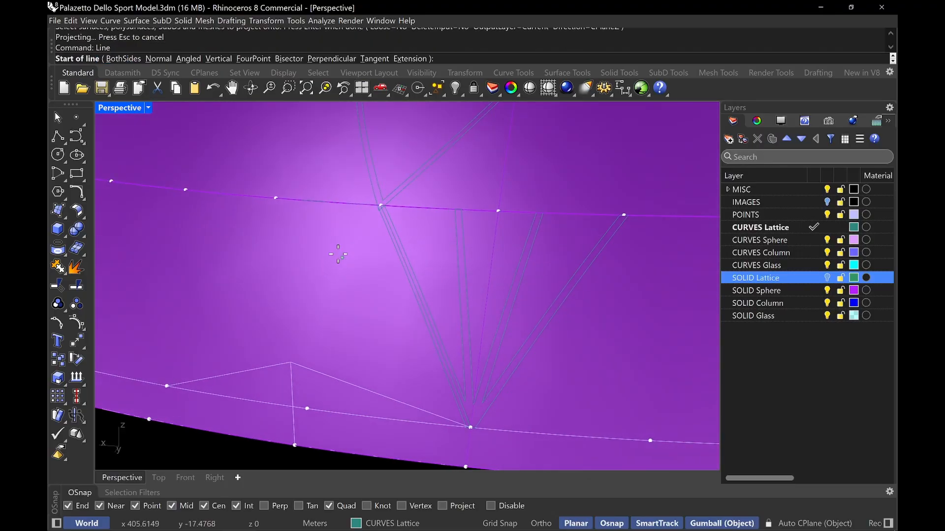
{"action": "left_click", "coordinate": [290, 362]}
{"action": "scroll", "coordinate": [357, 222], "scroll_direction": "up", "scroll_amount": 3}
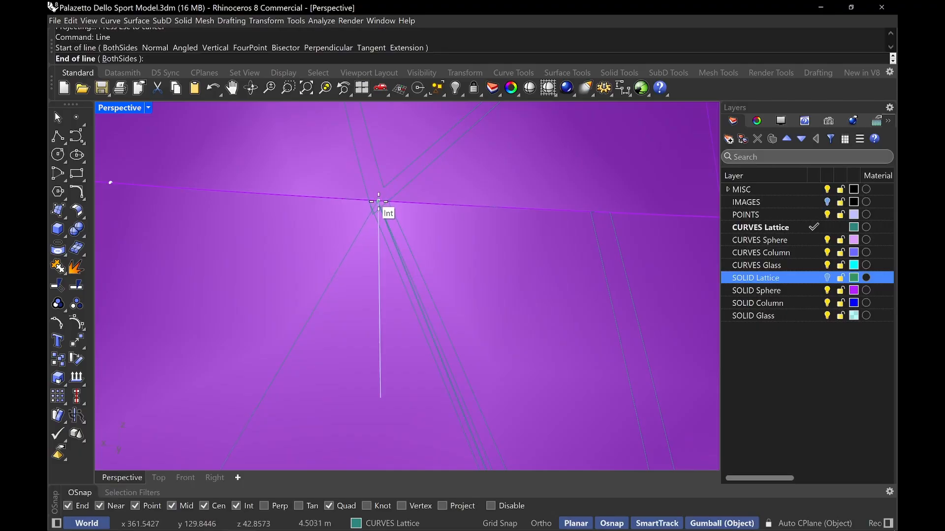
{"action": "scroll", "coordinate": [389, 188], "scroll_direction": "up", "scroll_amount": 5}
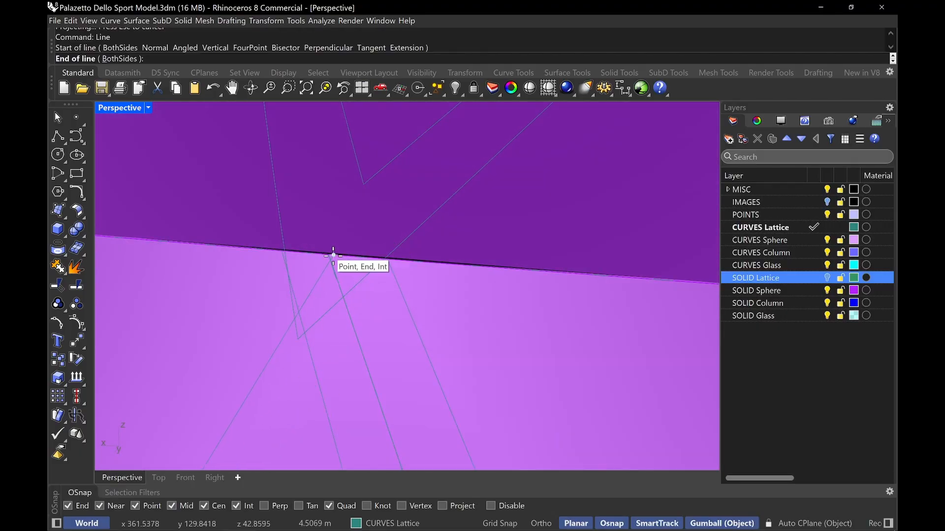
{"action": "left_click", "coordinate": [333, 256]}
{"action": "scroll", "coordinate": [353, 235], "scroll_direction": "down", "scroll_amount": 10}
{"action": "right_click_drag", "start_coordinate": [368, 296], "coordinate": [376, 231]}
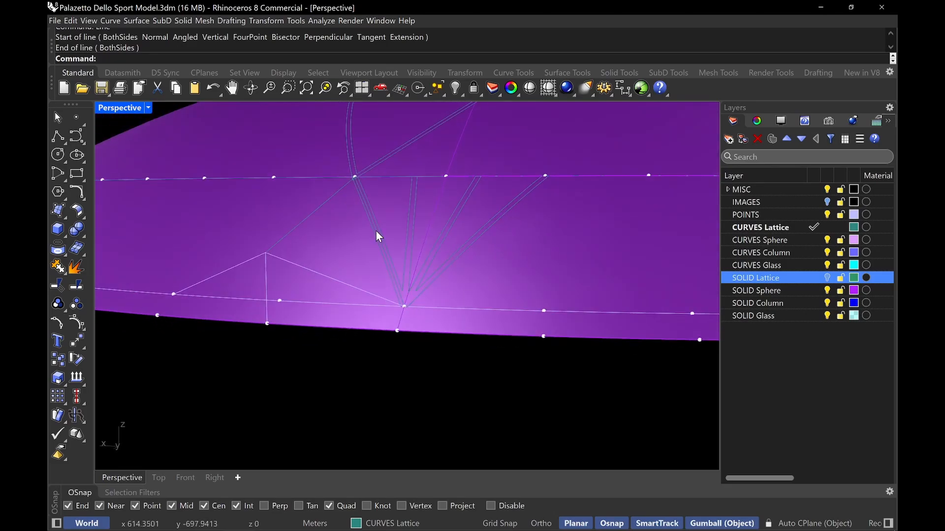
{"action": "scroll", "coordinate": [329, 269], "scroll_direction": "up", "scroll_amount": 3}
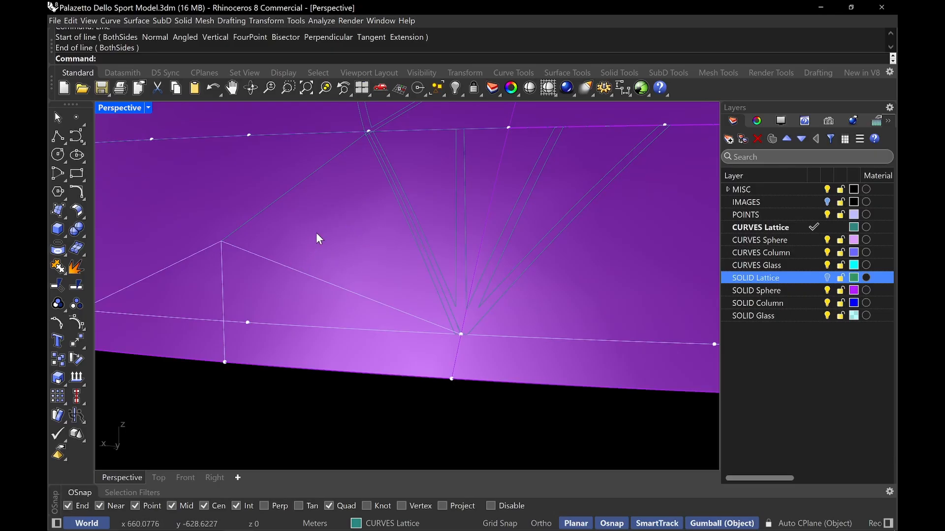
Create an edge surface from the three lines forming the triangle between the apex and the two rib junctions
{"action": "type", "text": "EdgeSrf"}
{"action": "key", "text": "Return"}
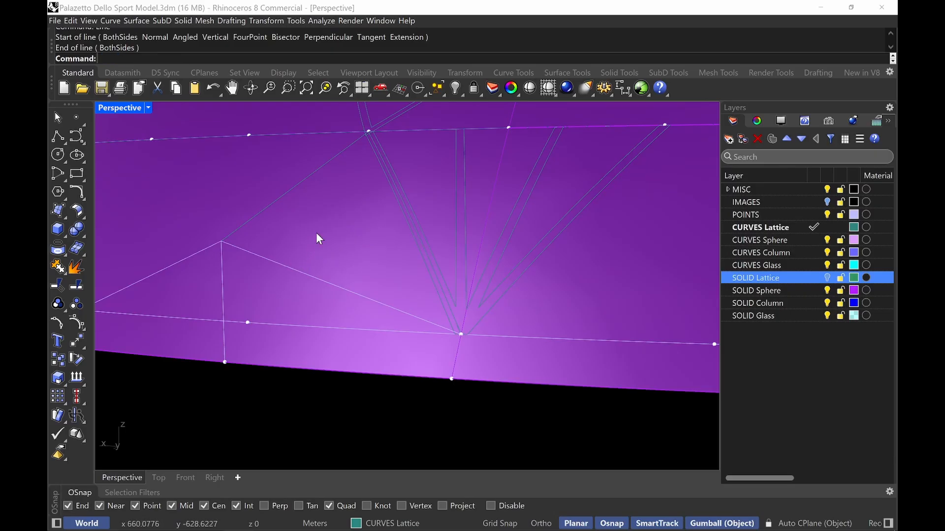
{"action": "left_click", "coordinate": [273, 262]}
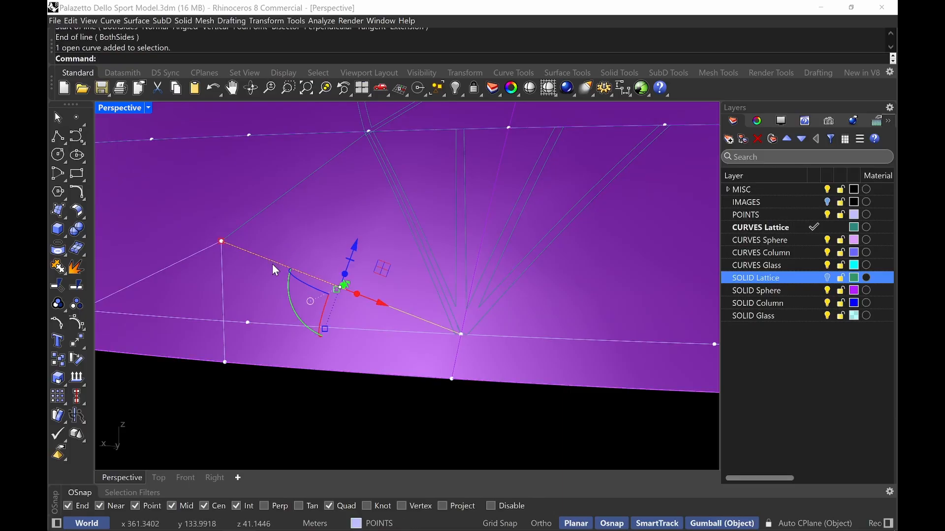
{"action": "type", "text": "EdgeSrf"}
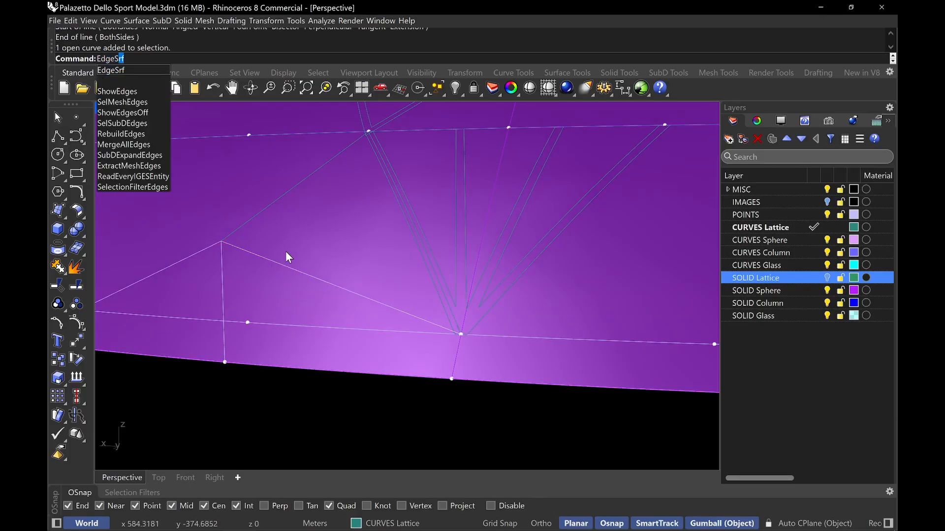
{"action": "key", "text": "Return"}
{"action": "left_click", "coordinate": [279, 197]}
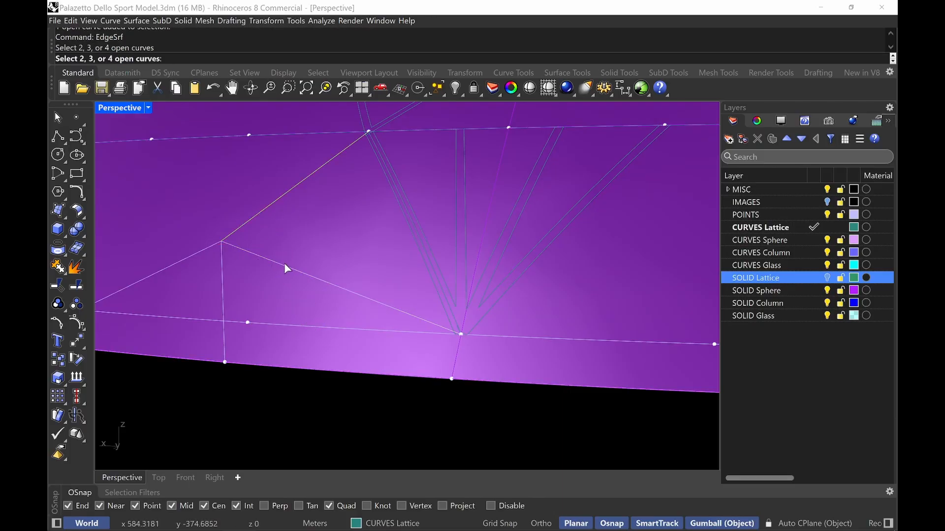
{"action": "left_click", "coordinate": [285, 263]}
{"action": "scroll", "coordinate": [410, 162], "scroll_direction": "up", "scroll_amount": 5}
{"action": "left_click", "coordinate": [349, 245]}
{"action": "scroll", "coordinate": [353, 251], "scroll_direction": "down", "scroll_amount": 5}
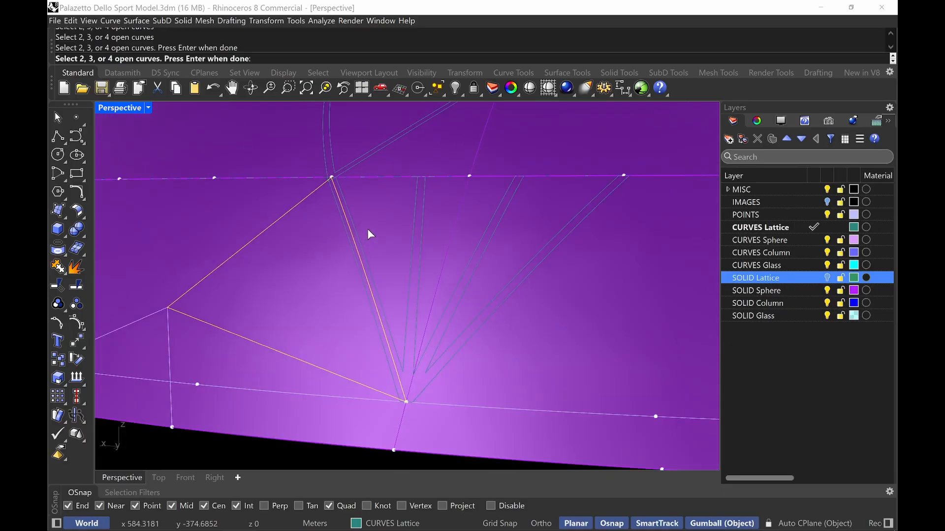
{"action": "key", "text": "Return"}
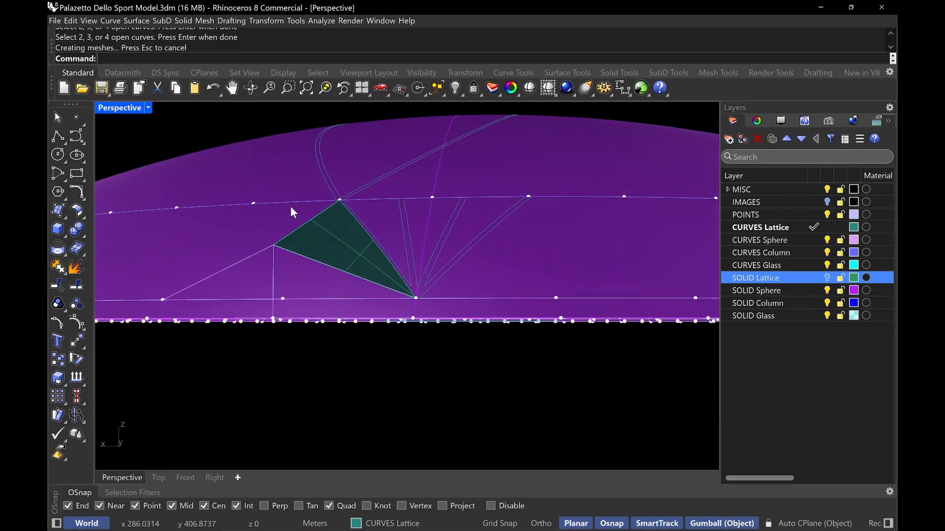
{"action": "scroll", "coordinate": [344, 215], "scroll_direction": "up", "scroll_amount": 1}
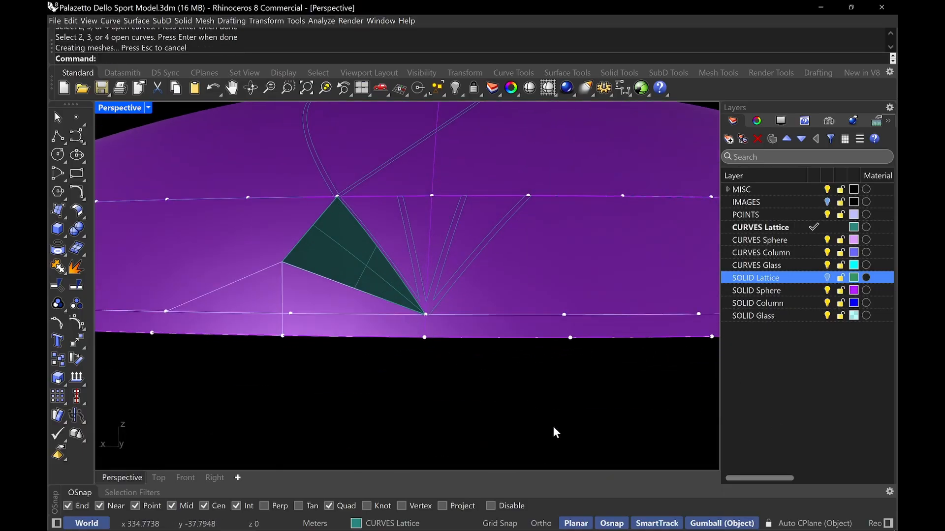
{"action": "right_click_drag", "start_coordinate": [463, 412], "coordinate": [388, 264]}
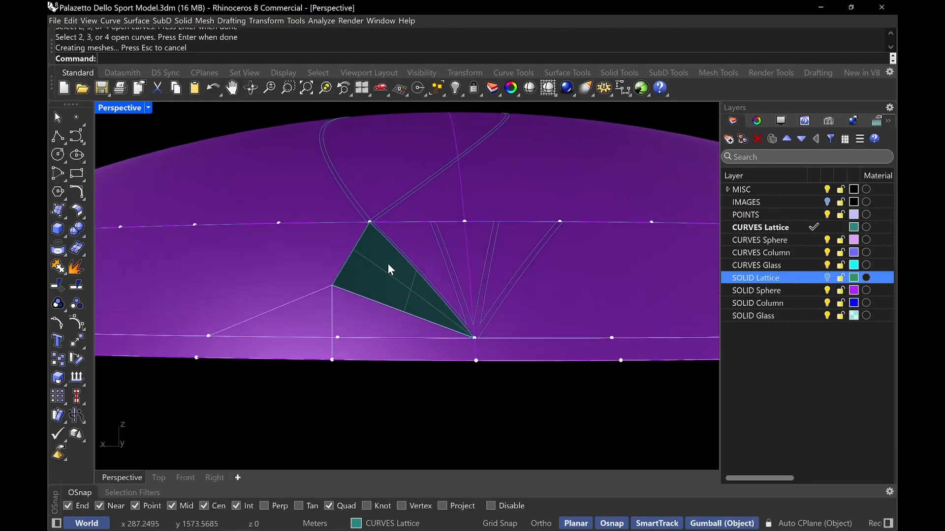
Mirror the triangular lattice surface across the vertical line through the lower rib junction, and undo the previous intersect
{"action": "left_click", "coordinate": [388, 264]}
{"action": "type", "text": "Mirror"}
{"action": "key", "text": "Return"}
{"action": "scroll", "coordinate": [385, 200], "scroll_direction": "up", "scroll_amount": 5}
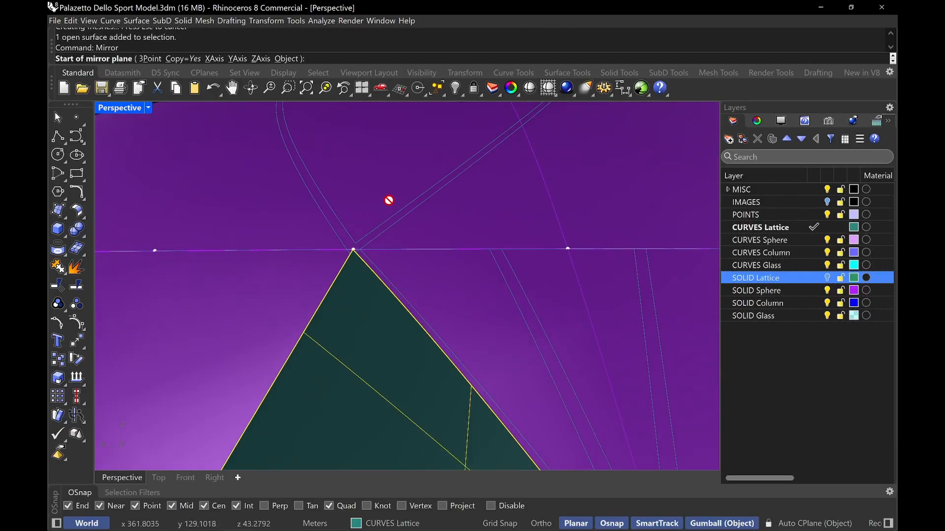
{"action": "scroll", "coordinate": [372, 229], "scroll_direction": "up", "scroll_amount": 4}
{"action": "left_click", "coordinate": [335, 266]}
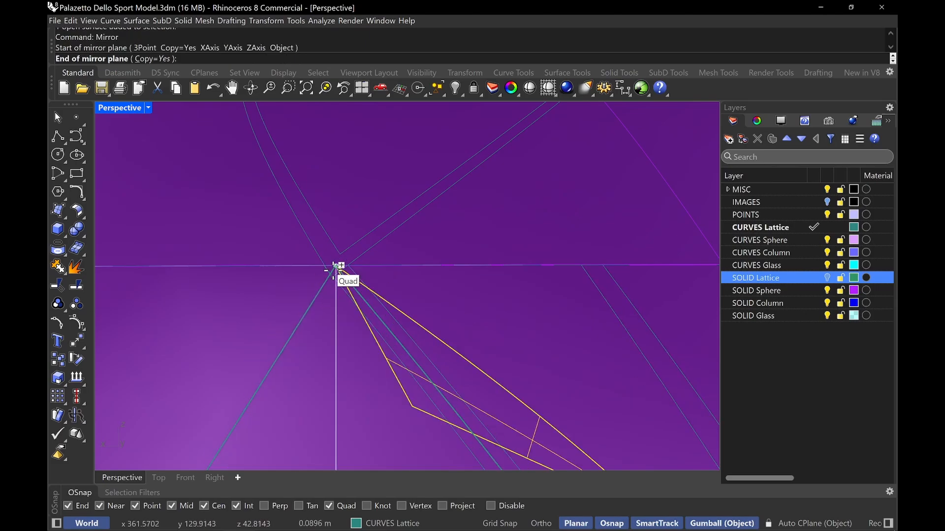
{"action": "scroll", "coordinate": [335, 267], "scroll_direction": "down", "scroll_amount": 5}
{"action": "right_click_drag", "start_coordinate": [293, 322], "coordinate": [310, 281], "text": "shift"}
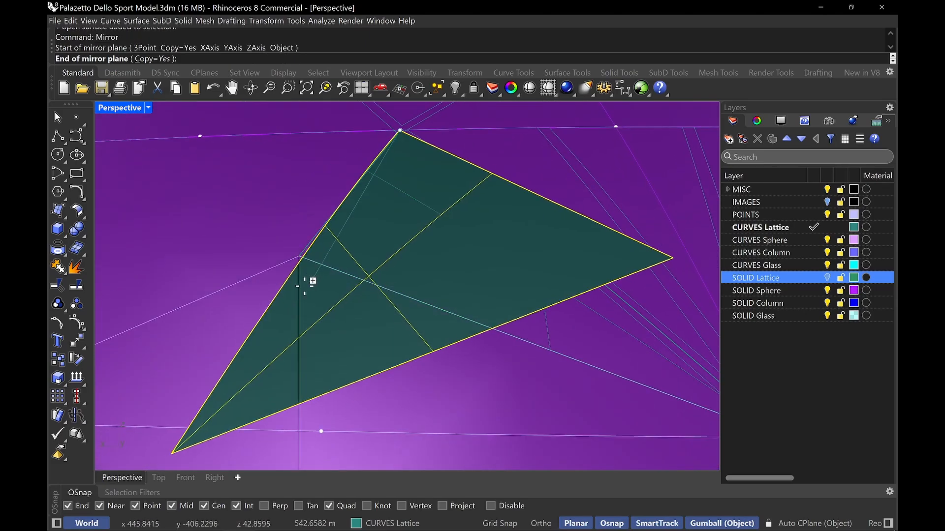
{"action": "left_click", "coordinate": [299, 258]}
{"action": "scroll", "coordinate": [344, 253], "scroll_direction": "down", "scroll_amount": 4}
{"action": "scroll", "coordinate": [459, 283], "scroll_direction": "up", "scroll_amount": 3}
{"action": "key", "text": "ctrl+z"}
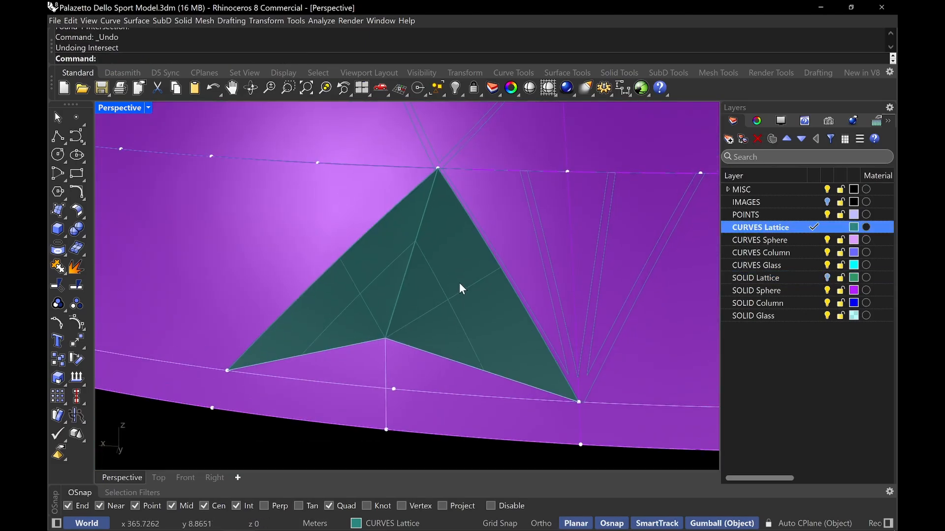
Join the original and mirrored triangular surfaces into one polysurface
{"action": "scroll", "coordinate": [460, 282], "scroll_direction": "up", "scroll_amount": 2}
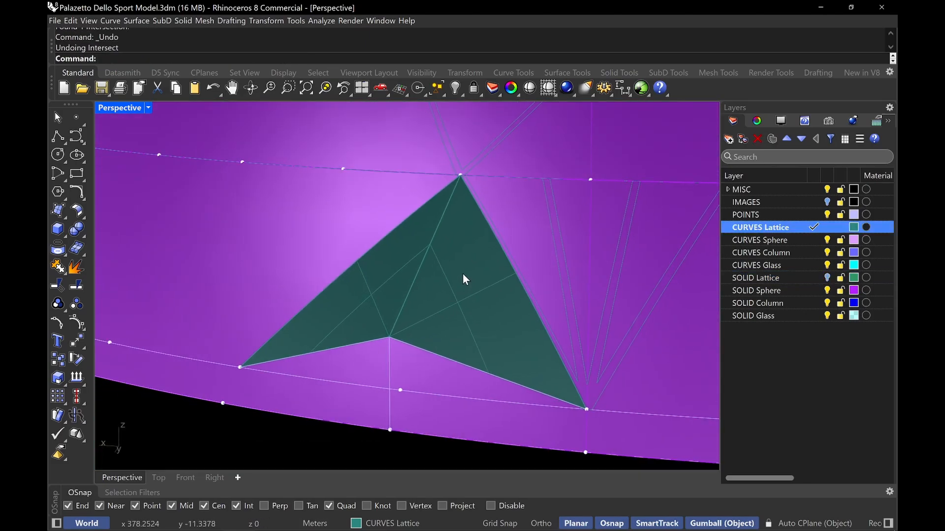
{"action": "left_click", "coordinate": [465, 302]}
{"action": "left_click", "coordinate": [394, 290], "text": "shift"}
{"action": "key", "text": "ctrl+j"}
{"action": "key", "text": "Escape"}
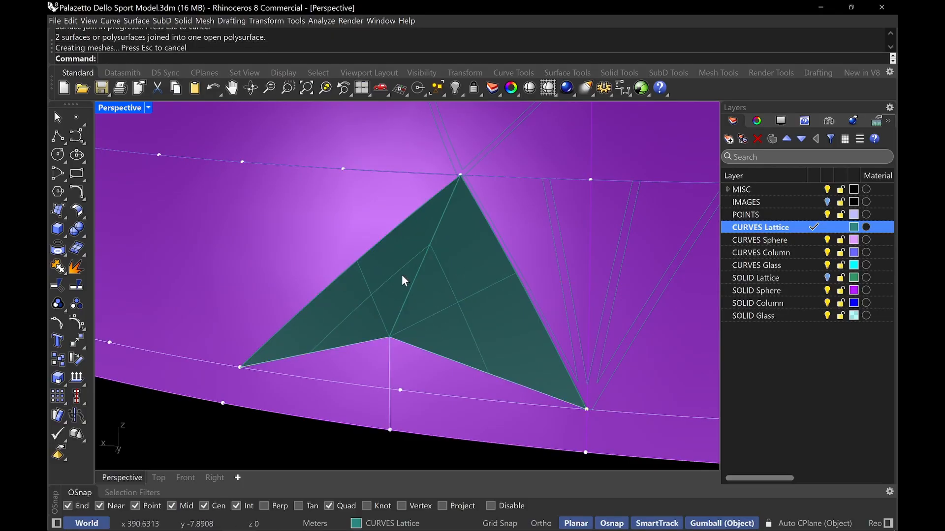
Fillet the central seam edge of the joined lattice surfaces with a radius of 1
{"action": "type", "text": "FilletEdge"}
{"action": "key", "text": "Return"}
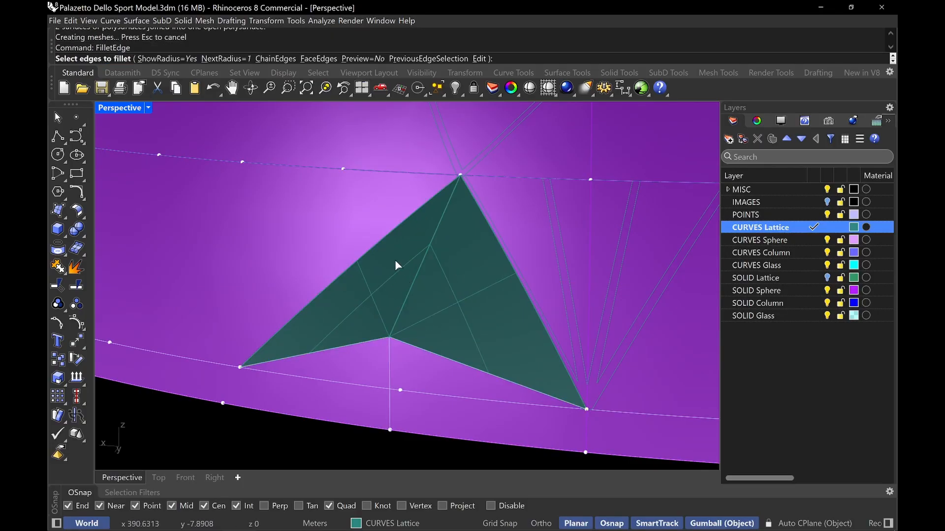
{"action": "left_click", "coordinate": [412, 292]}
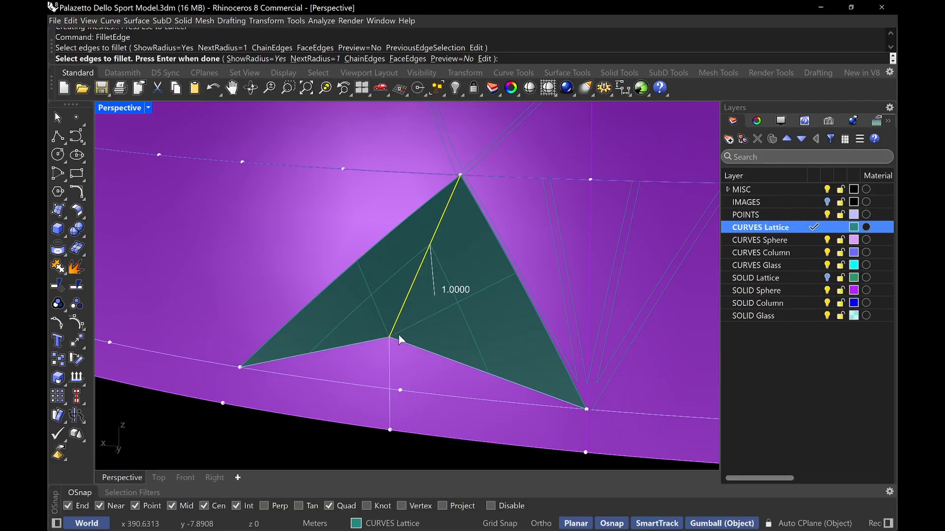
{"action": "right_click_drag", "start_coordinate": [408, 307], "coordinate": [424, 246]}
{"action": "right_click", "coordinate": [424, 326]}
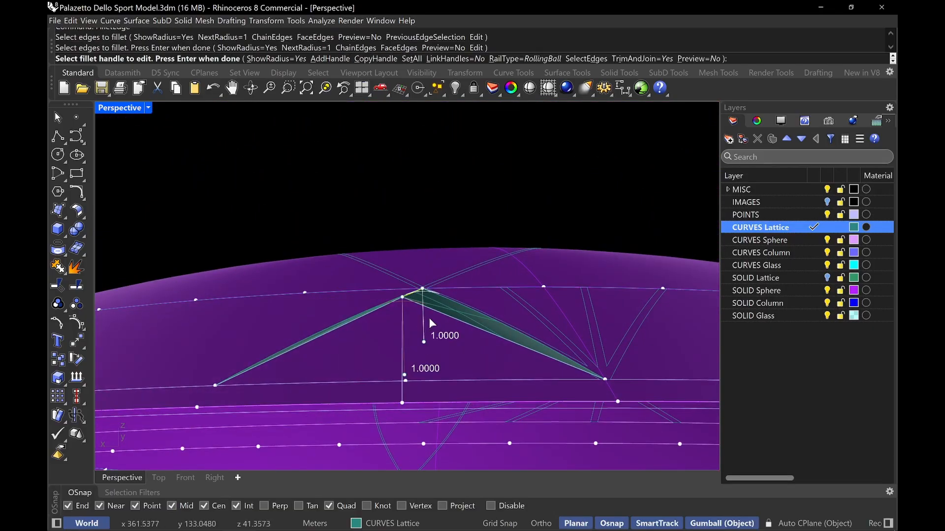
{"action": "right_click_drag", "start_coordinate": [415, 317], "coordinate": [430, 327]}
{"action": "right_click", "coordinate": [434, 324]}
{"action": "right_click_drag", "start_coordinate": [451, 293], "coordinate": [462, 312]}
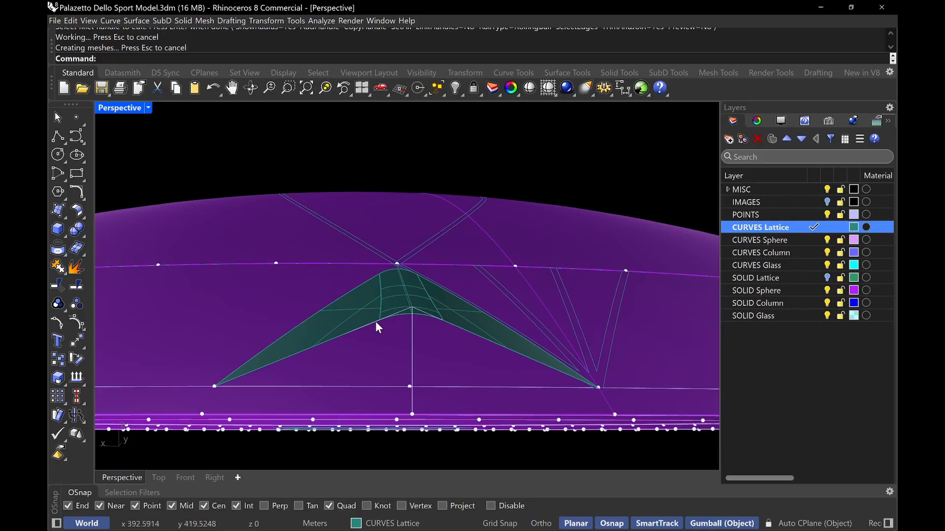
{"action": "right_click_drag", "start_coordinate": [438, 326], "coordinate": [430, 329]}
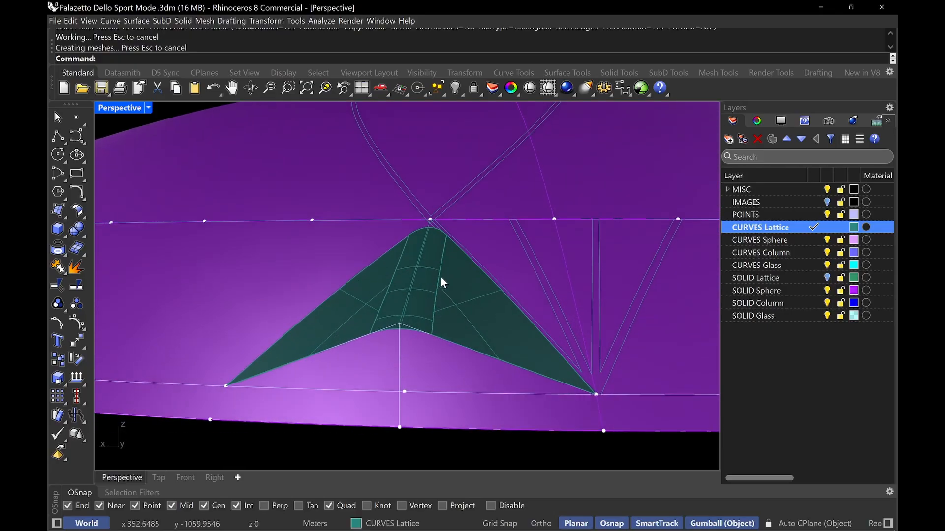
Intersect the filleted lattice surface with the dome's spherical surface
{"action": "type", "text": "Intersect"}
{"action": "key", "text": "Return"}
{"action": "left_click", "coordinate": [441, 275]}
{"action": "left_click", "coordinate": [325, 250]}
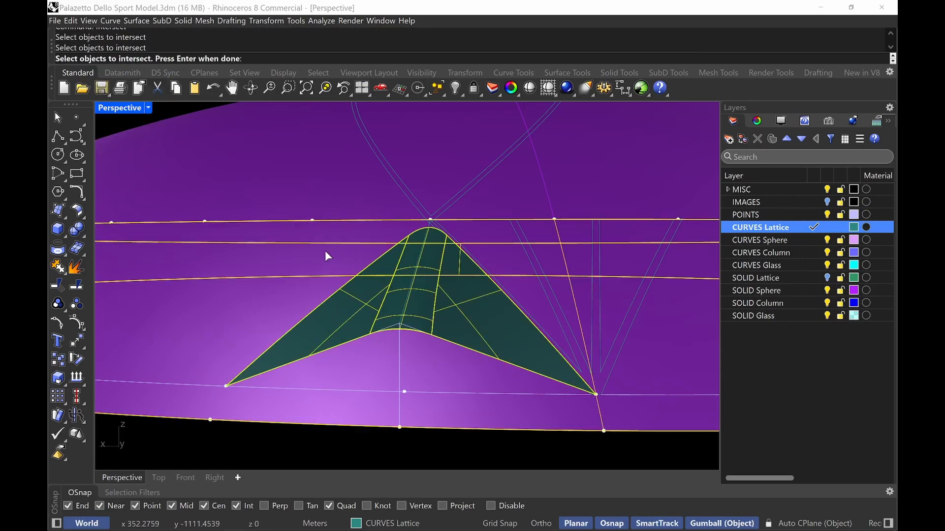
{"action": "key", "text": "Return"}
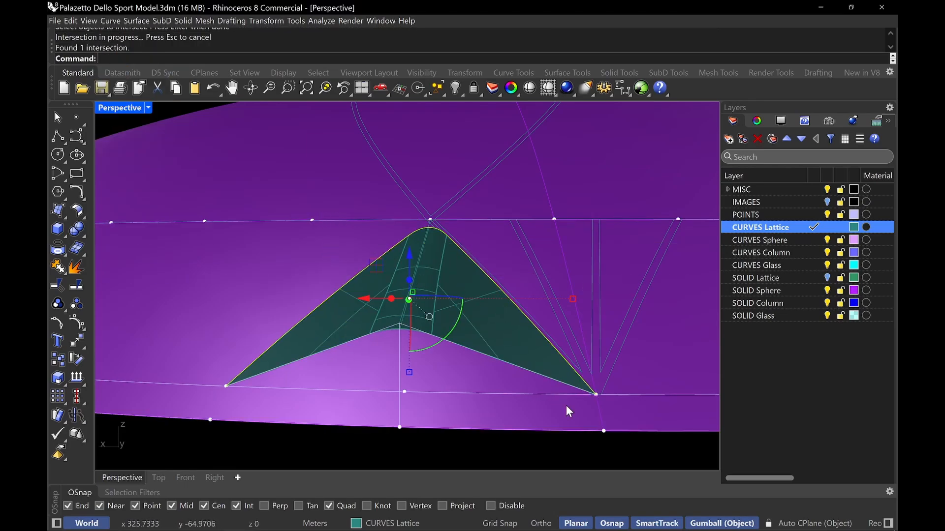
Split the dome's spherical surface using the new intersection curve
{"action": "left_click", "coordinate": [438, 406]}
{"action": "key", "text": "Escape"}
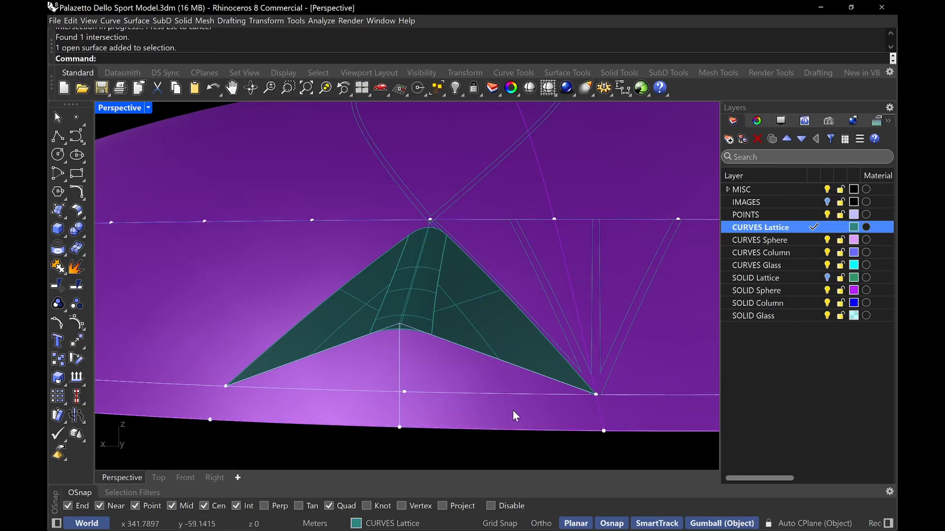
{"action": "scroll", "coordinate": [513, 411], "scroll_direction": "down", "scroll_amount": 3}
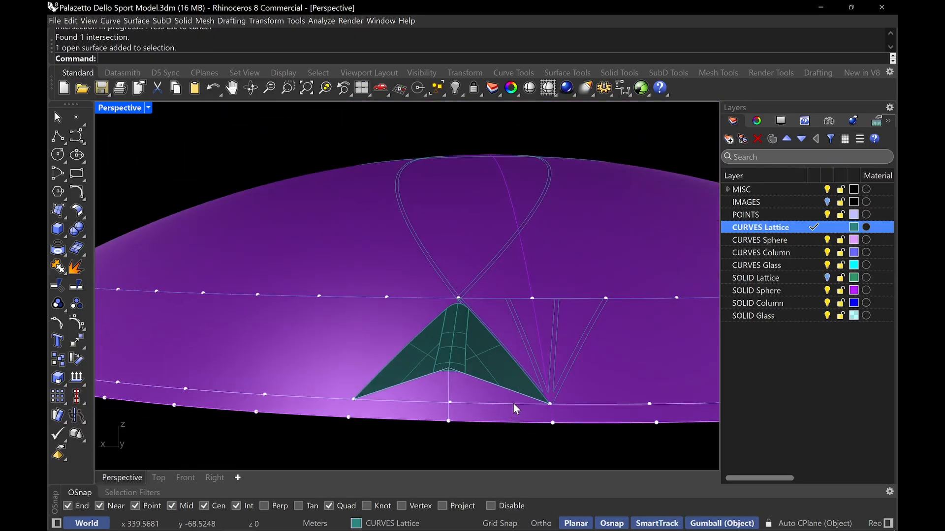
{"action": "key", "text": "Return"}
{"action": "scroll", "coordinate": [512, 403], "scroll_direction": "up", "scroll_amount": 3}
{"action": "left_click", "coordinate": [510, 436]}
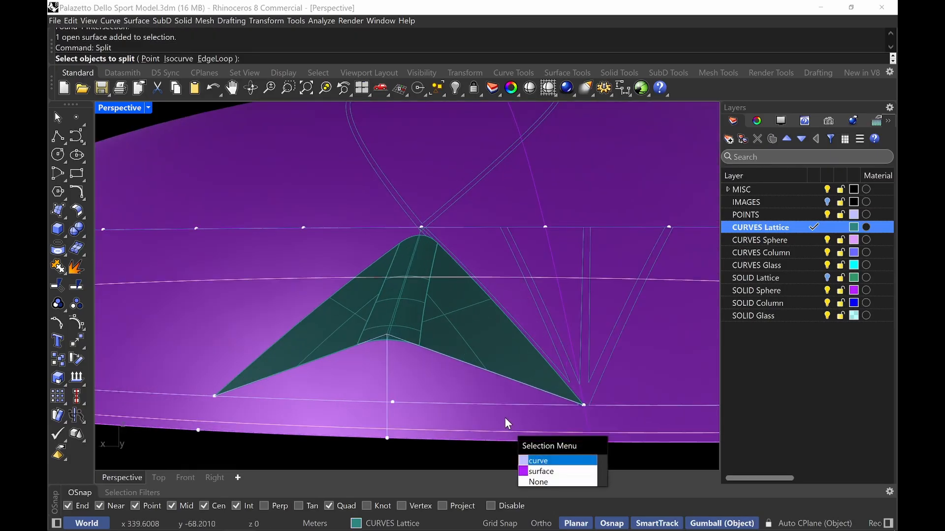
{"action": "left_click", "coordinate": [504, 417]}
{"action": "key", "text": "Return"}
{"action": "left_click", "coordinate": [499, 404]}
{"action": "key", "text": "Return"}
Hide the split-off strip of the sphere surface
{"action": "left_click", "coordinate": [498, 420]}
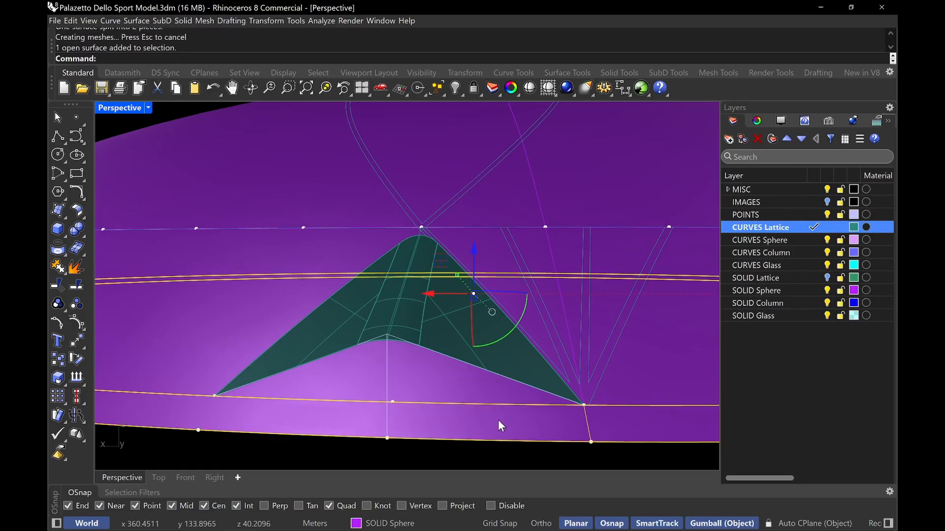
{"action": "key", "text": "ctrl+h"}
{"action": "right_click_drag", "start_coordinate": [498, 420], "coordinate": [460, 272]}
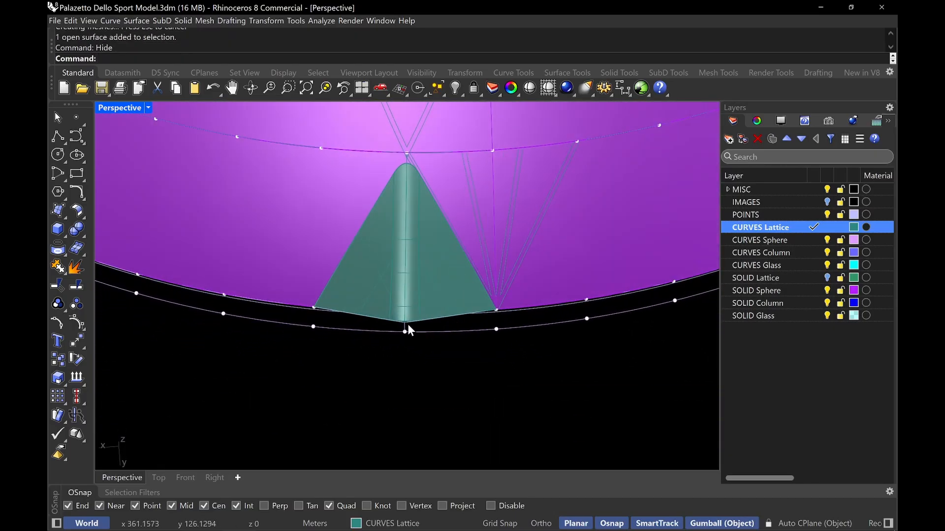
{"action": "right_click_drag", "start_coordinate": [407, 330], "coordinate": [381, 278]}
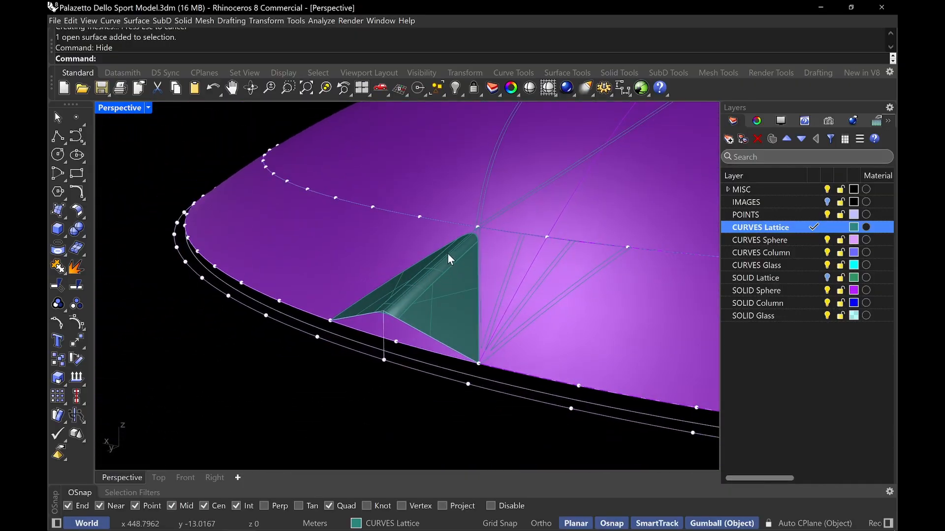
{"action": "right_click_drag", "start_coordinate": [441, 252], "coordinate": [481, 276]}
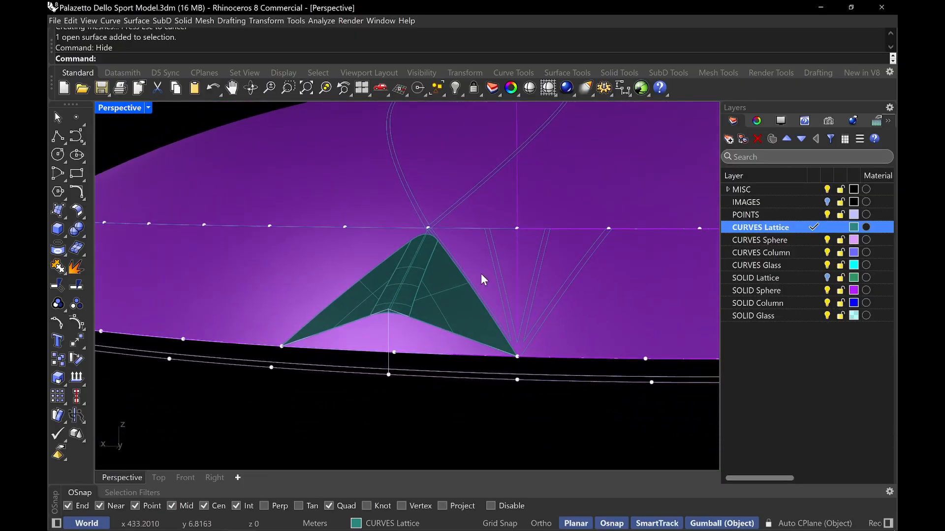
{"action": "left_click", "coordinate": [428, 348]}
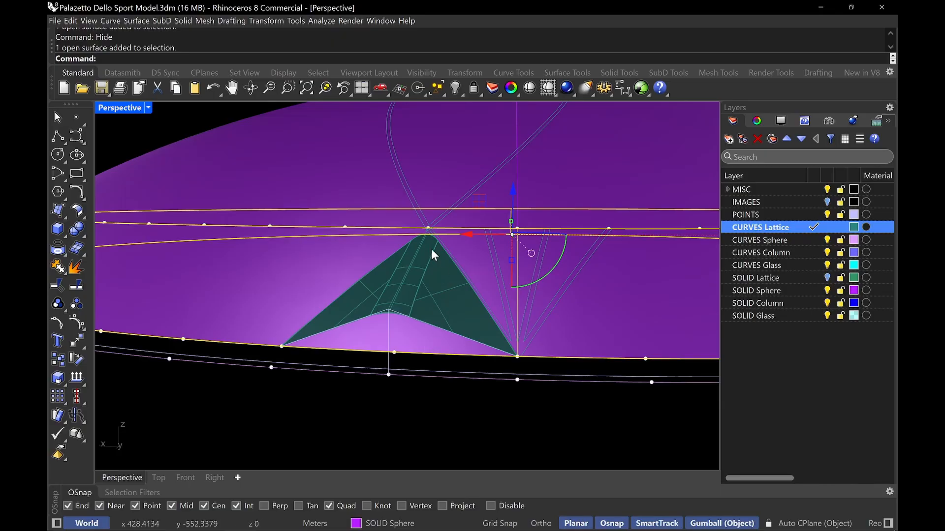
{"action": "scroll", "coordinate": [431, 249], "scroll_direction": "up", "scroll_amount": 2}
{"action": "left_click", "coordinate": [384, 262]}
{"action": "left_click", "coordinate": [410, 284]}
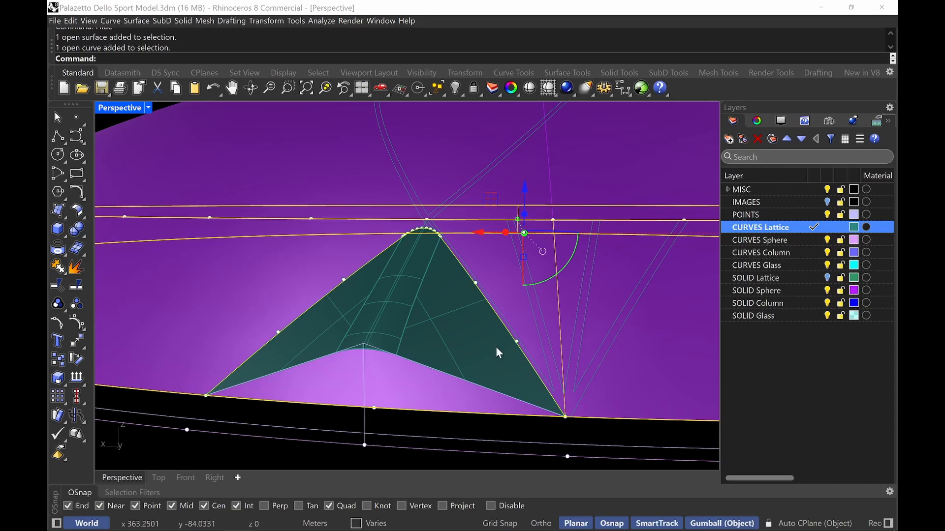
{"action": "key", "text": "Escape"}
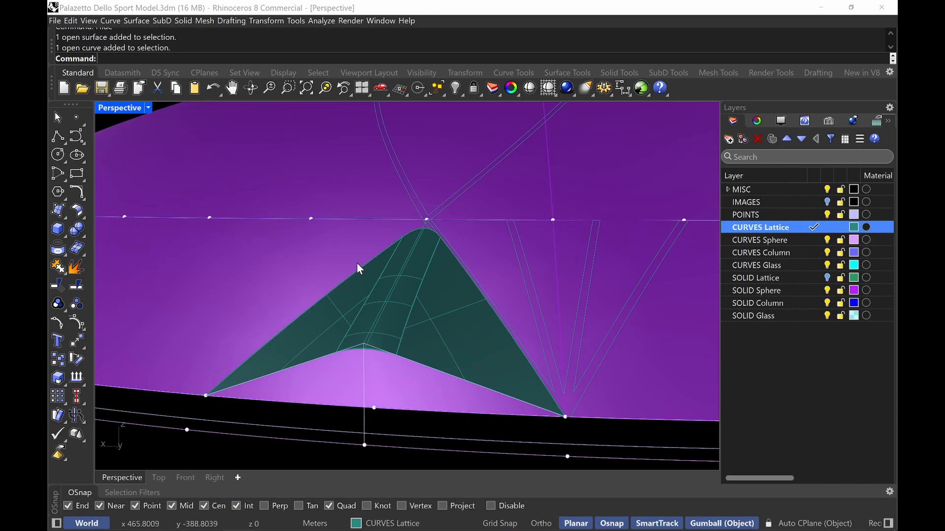
Select the filleted lattice surface and the adjoining sphere piece and isolate them
{"action": "left_click", "coordinate": [330, 295]}
{"action": "left_click", "coordinate": [314, 393]}
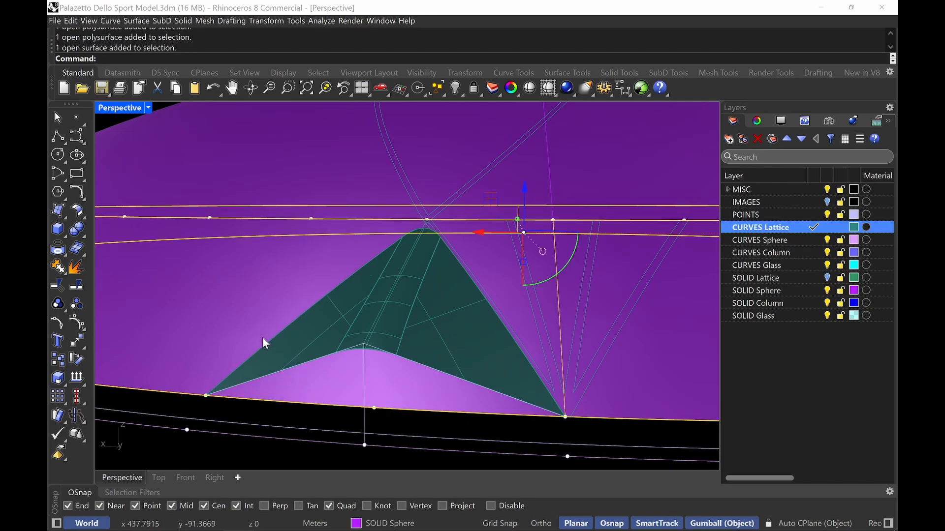
{"action": "left_click", "coordinate": [254, 317]}
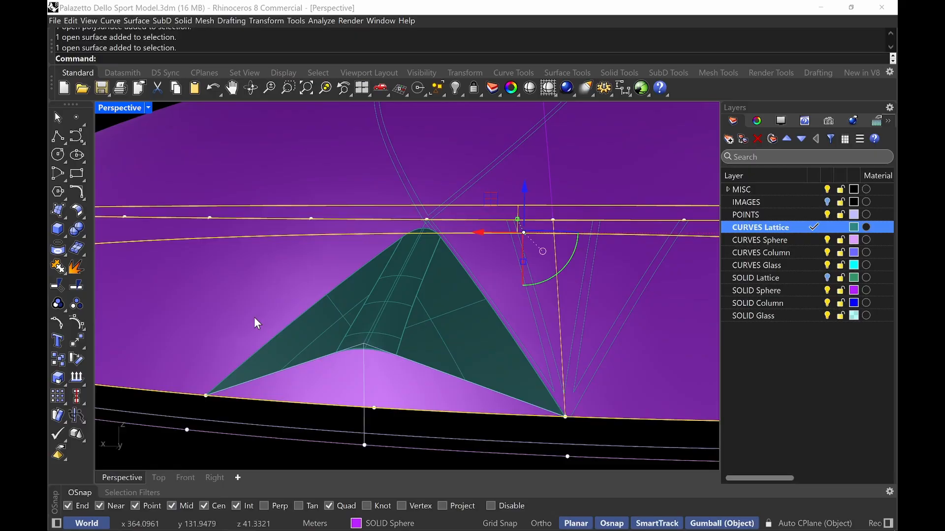
{"action": "left_click", "coordinate": [274, 340], "text": "shift"}
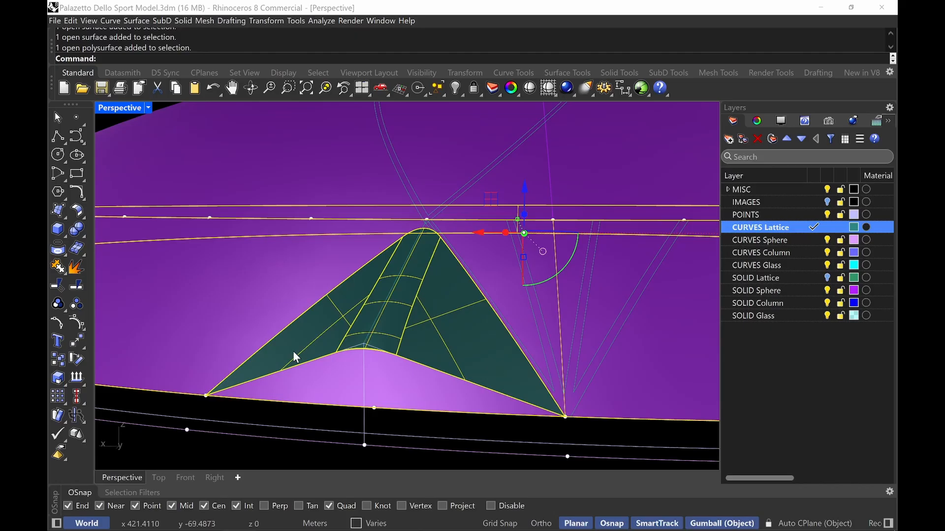
{"action": "key", "text": "ctrl+shift+h"}
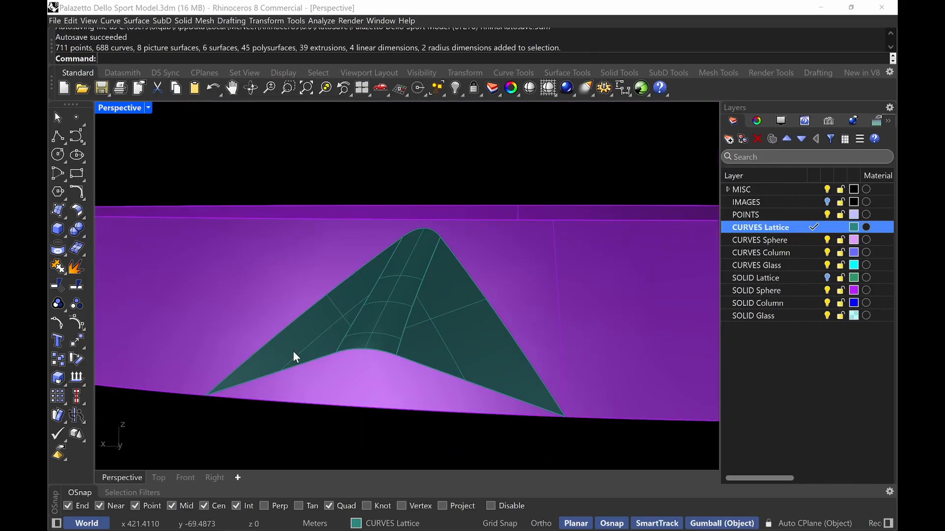
Intersect the lattice surface with the isolated sphere piece
{"action": "type", "text": "Intersect"}
{"action": "key", "text": "Return"}
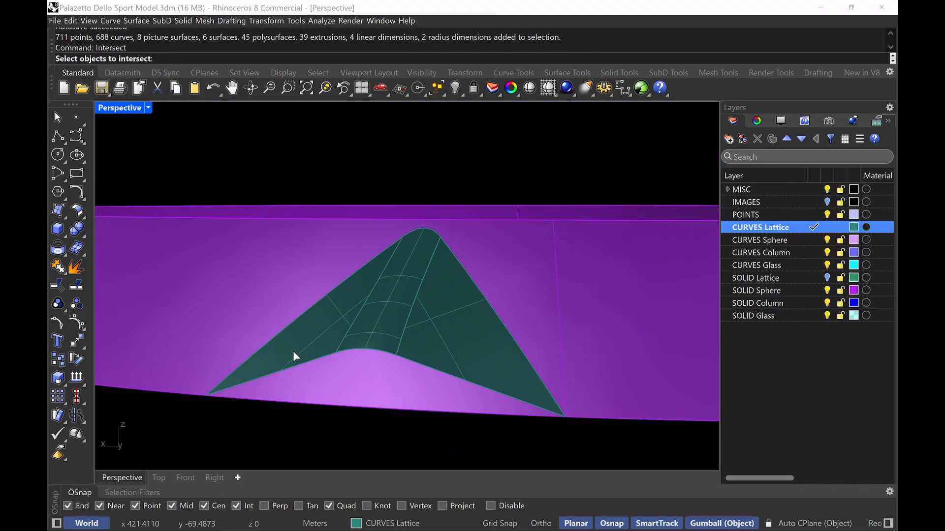
{"action": "left_click", "coordinate": [281, 344]}
{"action": "key", "text": "Return"}
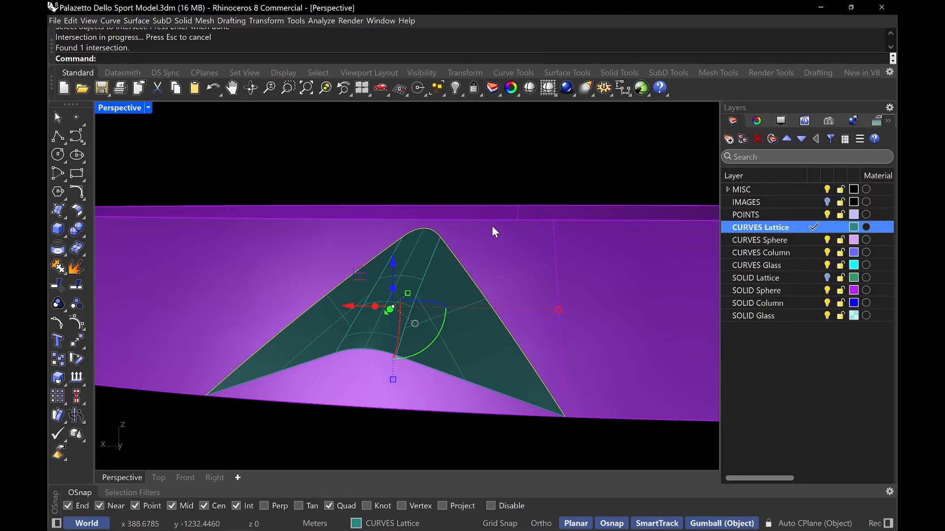
Polar-array the lattice surface around the dome's centre with 36 items over 360 degrees
{"action": "type", "text": "ArrayPolar"}
{"action": "key", "text": "Return"}
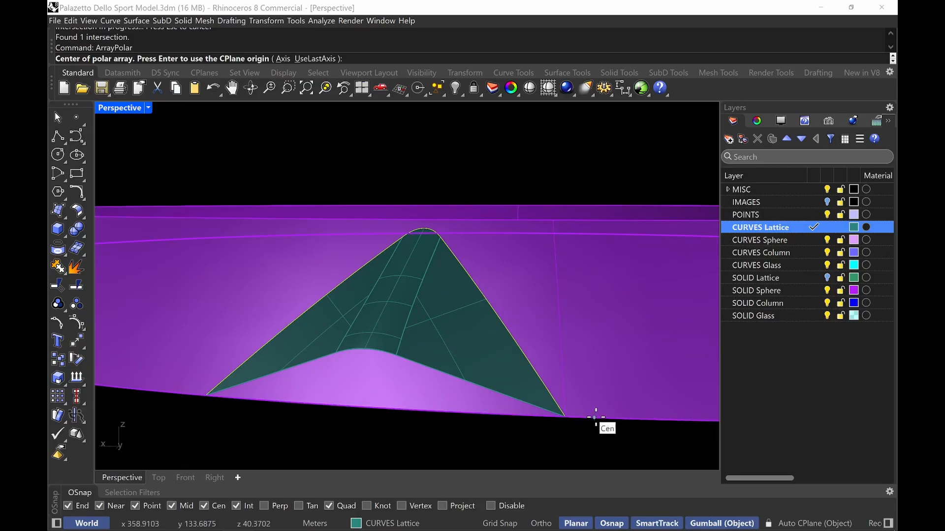
{"action": "right_click_drag", "start_coordinate": [596, 418], "coordinate": [612, 401]}
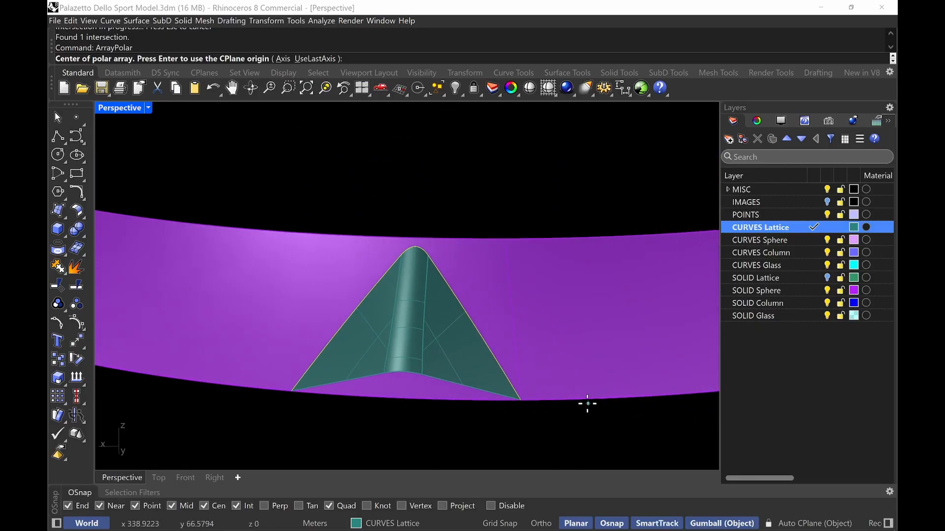
{"action": "scroll", "coordinate": [567, 396], "scroll_direction": "down", "scroll_amount": 3}
{"action": "left_click", "coordinate": [576, 396]}
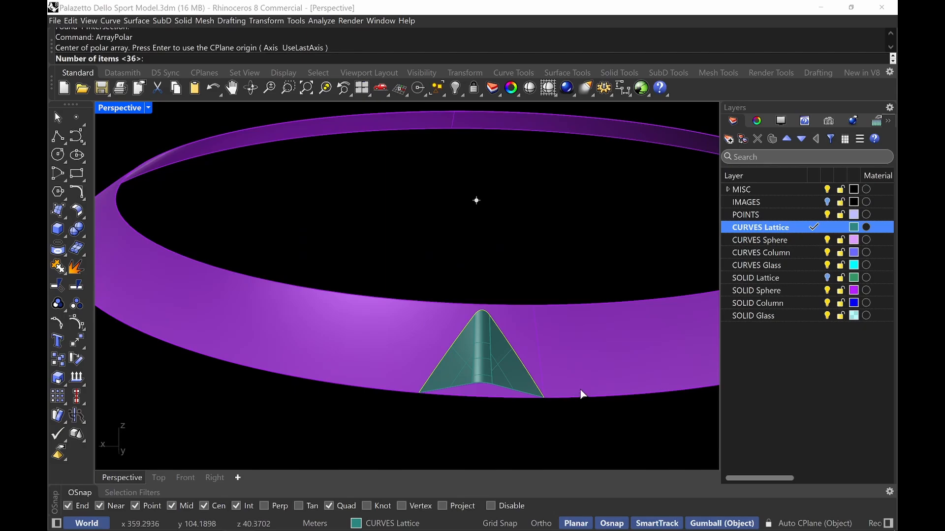
{"action": "key", "text": "Return"}
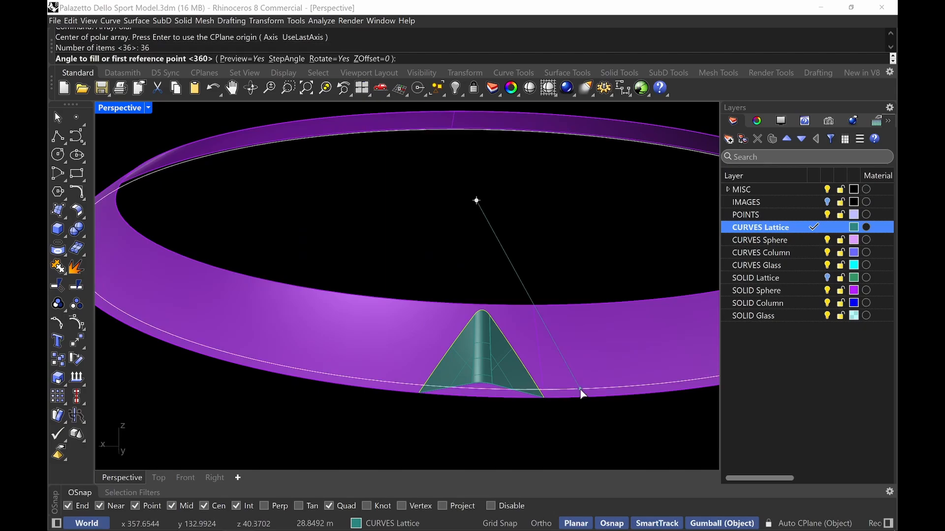
{"action": "key", "text": "Return"}
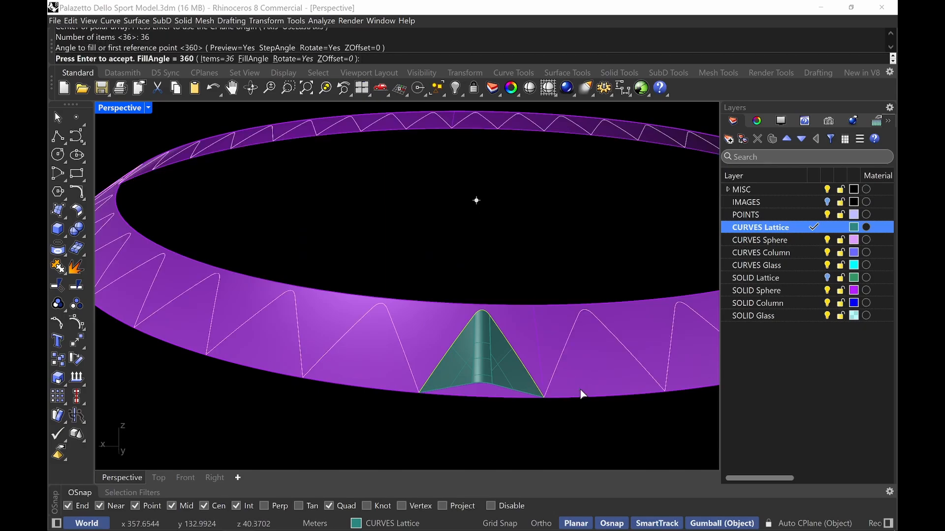
{"action": "key", "text": "Return"}
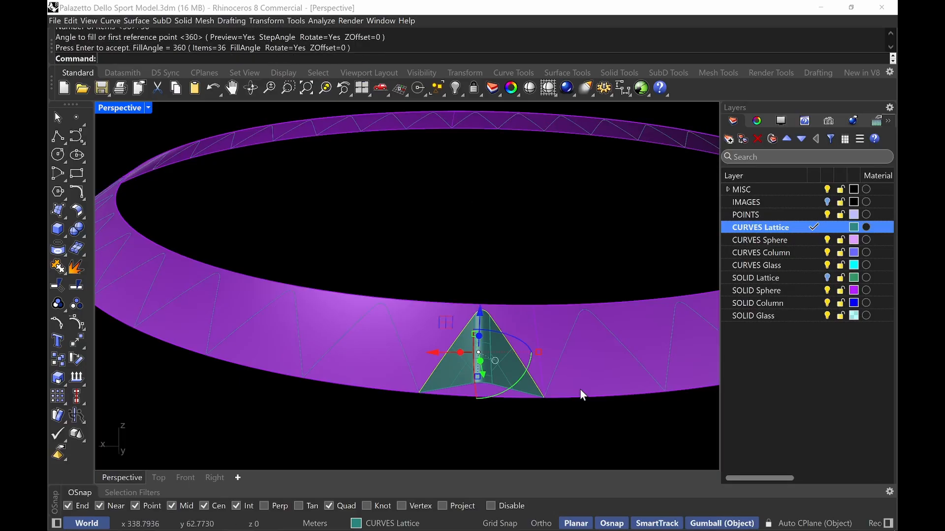
Split the sphere ring strip using all the arrayed lattice surfaces as cutting objects
{"action": "key", "text": "Escape"}
{"action": "type", "text": "Split"}
{"action": "key", "text": "Return"}
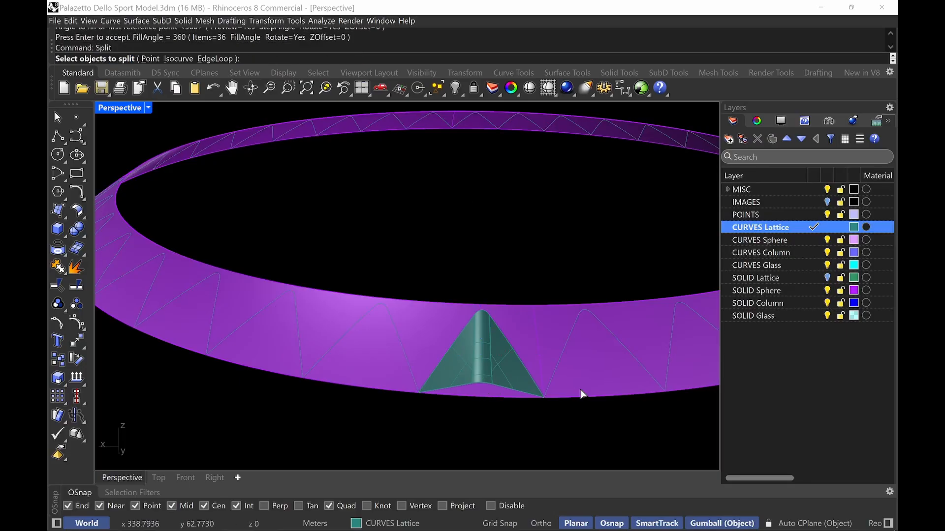
{"action": "scroll", "coordinate": [479, 384], "scroll_direction": "down", "scroll_amount": 4}
{"action": "right_click_drag", "start_coordinate": [479, 384], "coordinate": [363, 346]}
{"action": "left_click", "coordinate": [487, 350]}
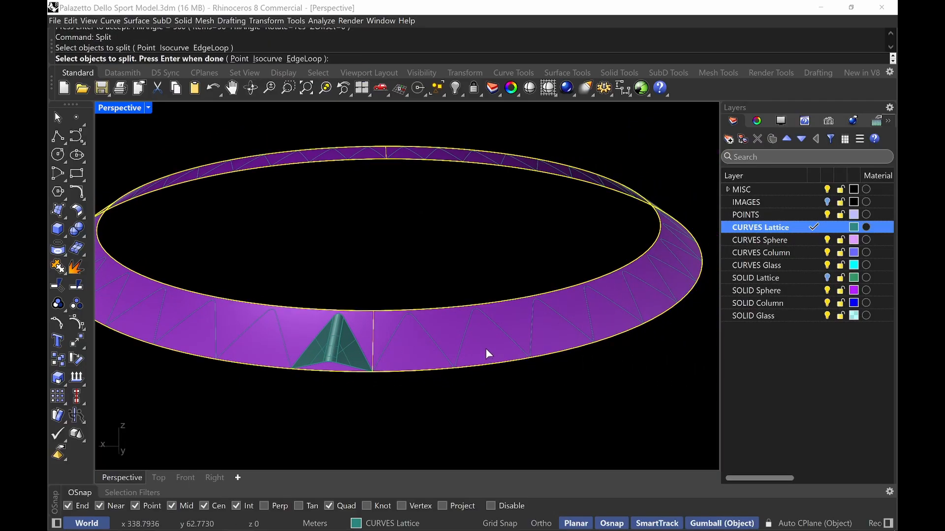
{"action": "key", "text": "Return"}
{"action": "scroll", "coordinate": [397, 377], "scroll_direction": "down", "scroll_amount": 2}
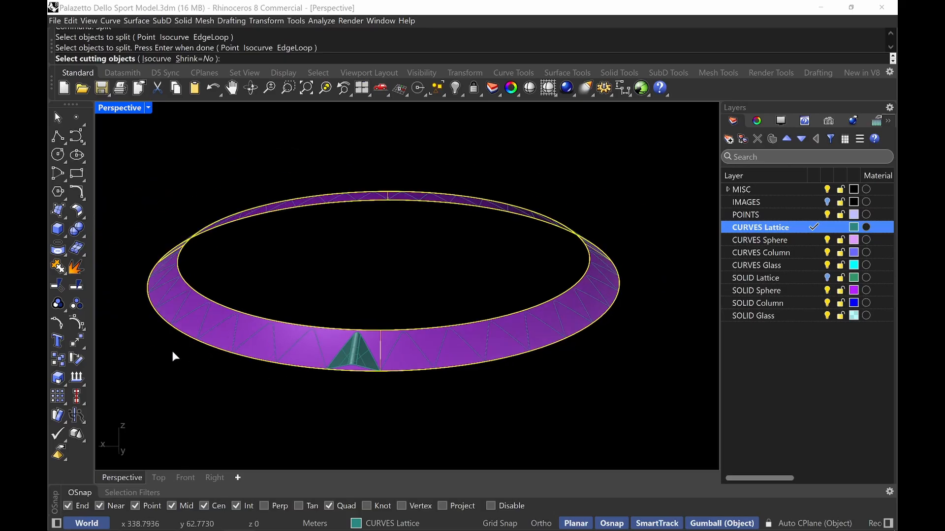
{"action": "left_click_drag", "start_coordinate": [127, 393], "coordinate": [678, 126]}
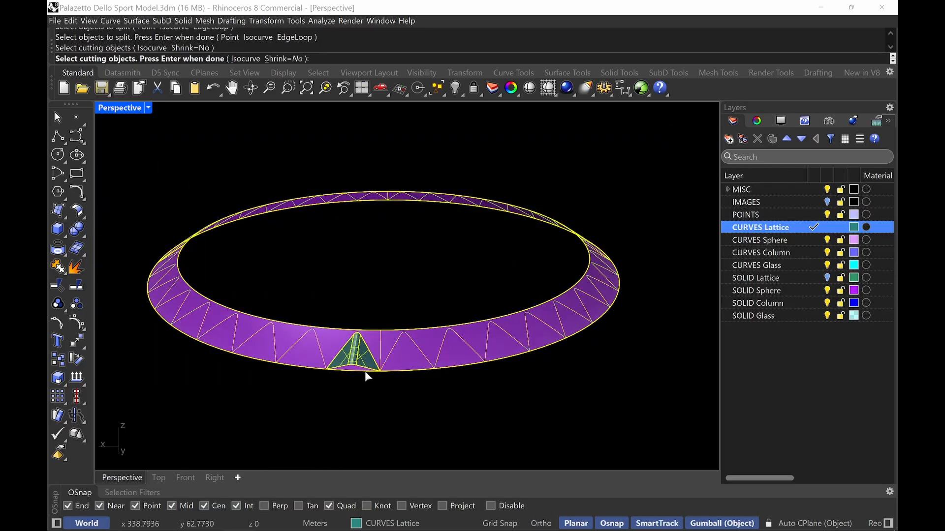
{"action": "key", "text": "Return"}
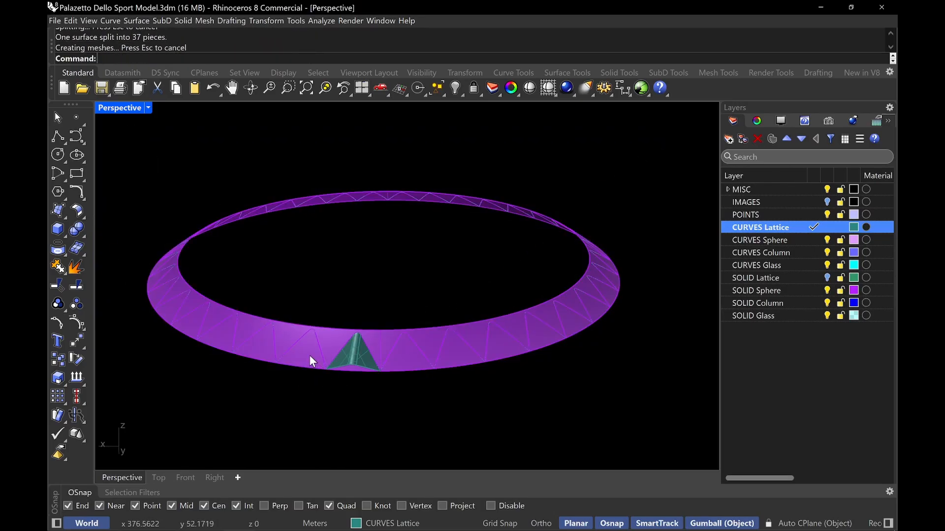
Select the four triangular strip pieces beside the lattice surface and hide them
{"action": "left_click", "coordinate": [304, 357]}
{"action": "left_click", "coordinate": [405, 356], "text": "shift"}
{"action": "left_click", "coordinate": [457, 360], "text": "shift"}
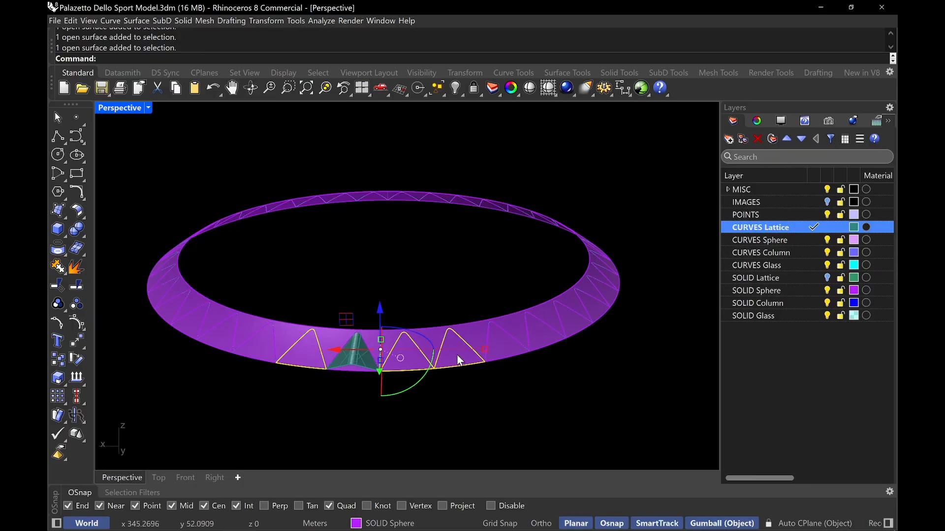
{"action": "left_click", "coordinate": [503, 348], "text": "shift"}
{"action": "key", "text": "ctrl+h"}
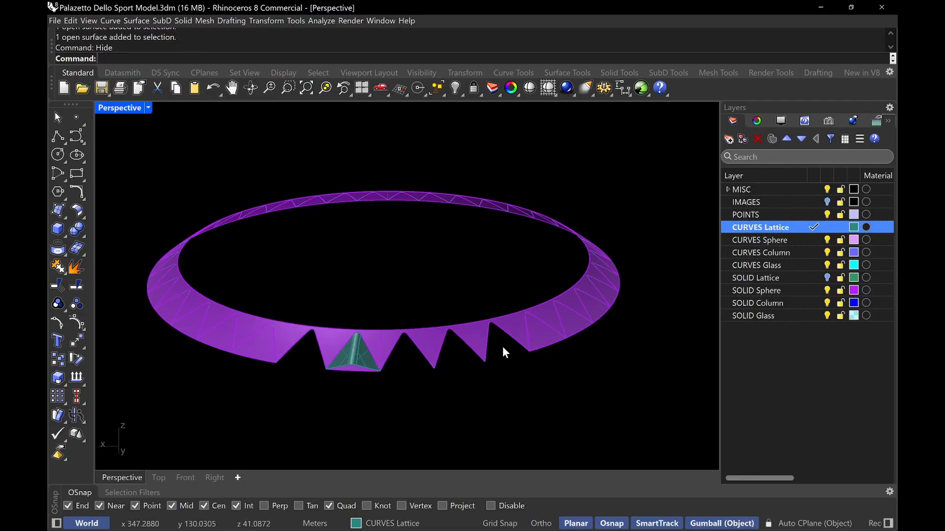
Hide two more triangular strip pieces further along the ring
{"action": "scroll", "coordinate": [604, 344], "scroll_direction": "up", "scroll_amount": 4}
{"action": "left_click", "coordinate": [525, 350]}
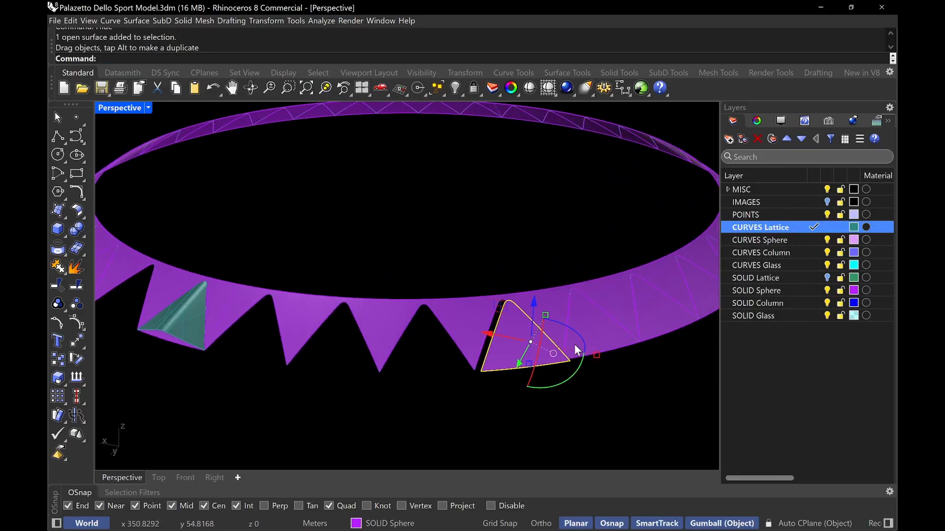
{"action": "key", "text": "ctrl+h"}
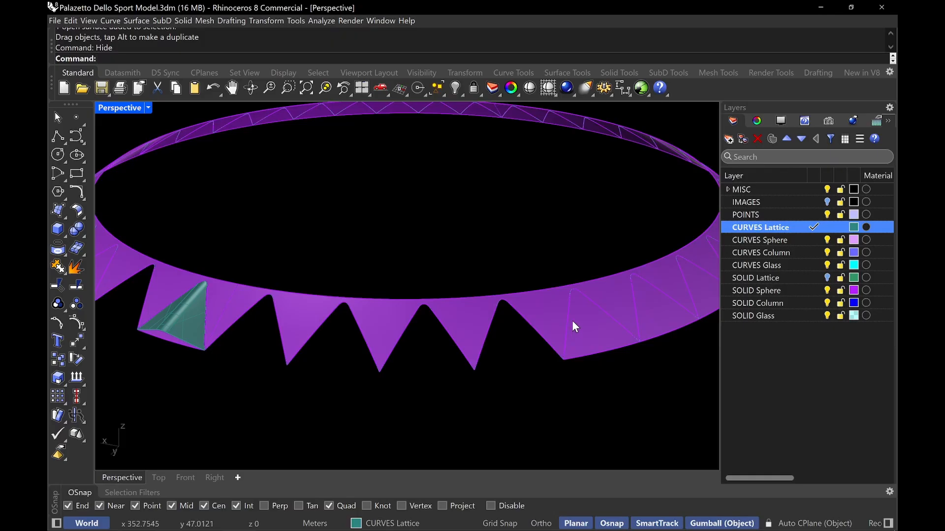
{"action": "right_click_drag", "start_coordinate": [572, 320], "coordinate": [521, 367]}
{"action": "key", "text": "ctrl+z"}
{"action": "key", "text": "ctrl+z"}
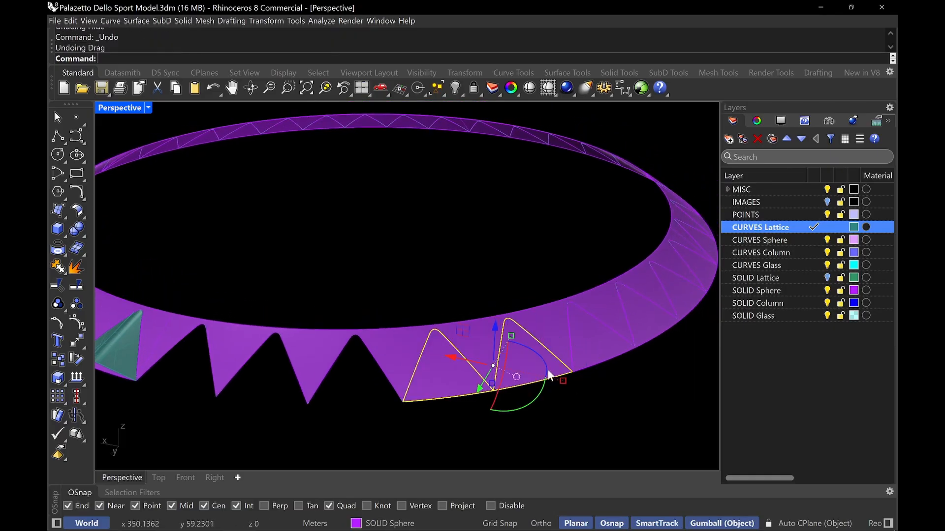
{"action": "key", "text": "ctrl+h"}
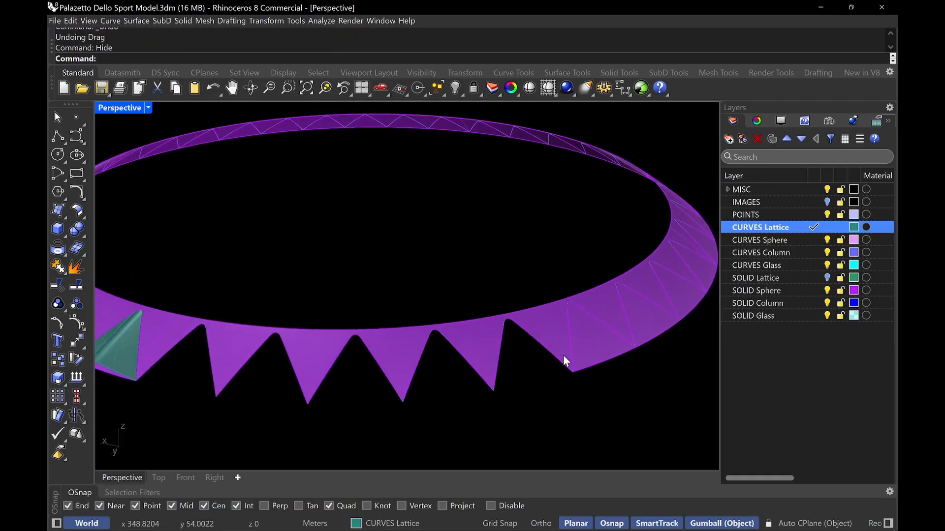
Select the remaining zigzag strip of the sphere and lock it
{"action": "scroll", "coordinate": [571, 361], "scroll_direction": "down", "scroll_amount": 5}
{"action": "left_click", "coordinate": [448, 372]}
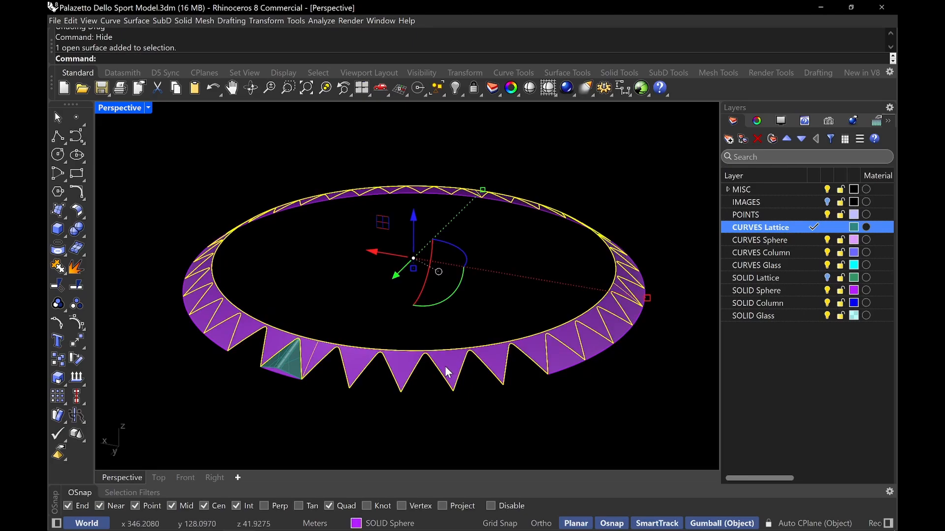
{"action": "key", "text": "ctrl+l"}
Window-select all remaining triangular pieces and curves around the ring and hide them
{"action": "scroll", "coordinate": [421, 353], "scroll_direction": "down", "scroll_amount": 1}
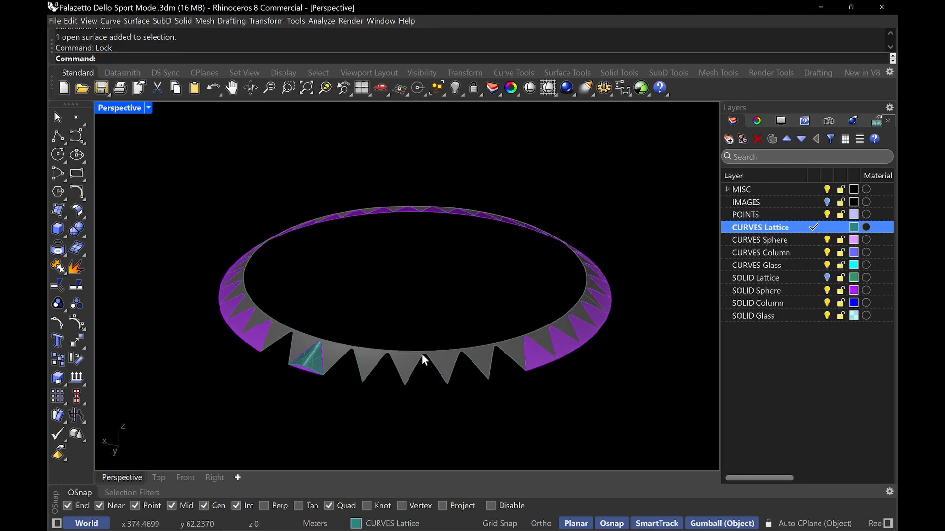
{"action": "left_click_drag", "start_coordinate": [195, 376], "coordinate": [654, 148]}
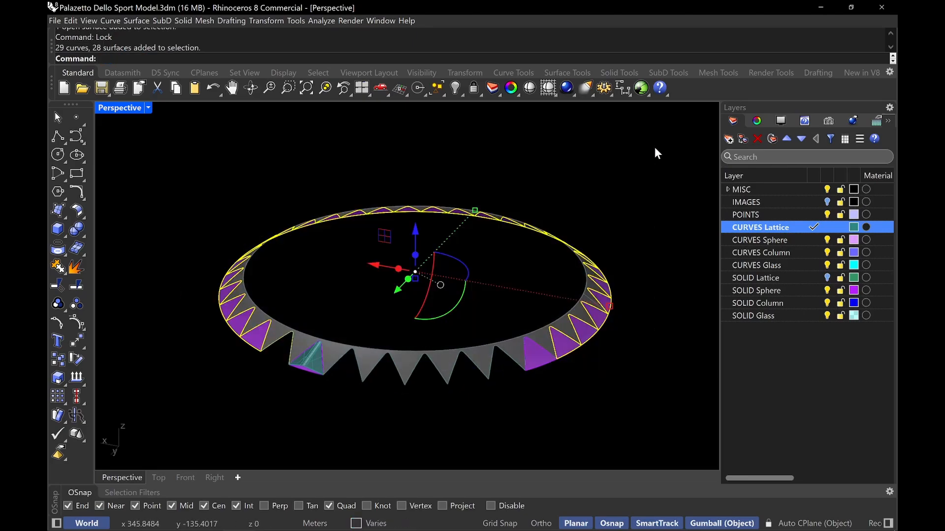
{"action": "key", "text": "ctrl+h"}
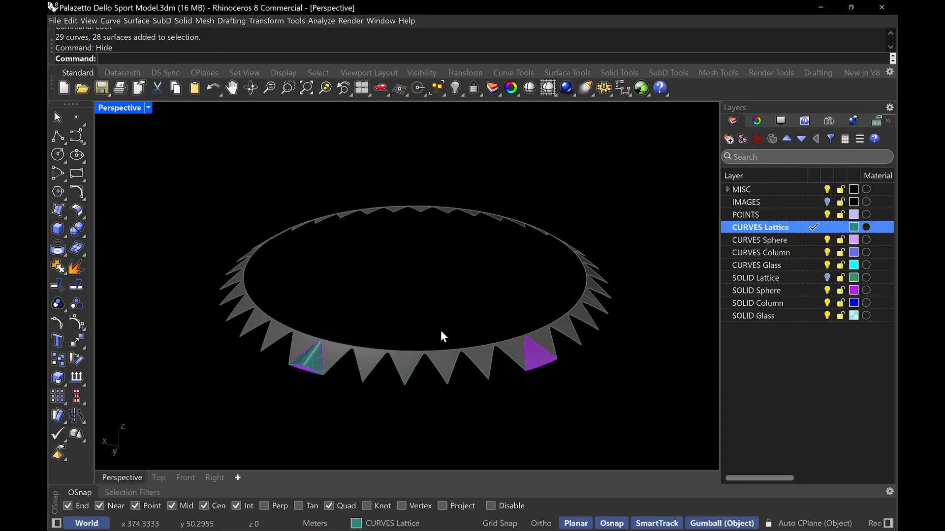
Hide the last two triangular pieces left beside the lattice surfaces
{"action": "left_click", "coordinate": [541, 354]}
{"action": "scroll", "coordinate": [290, 374], "scroll_direction": "up", "scroll_amount": 4}
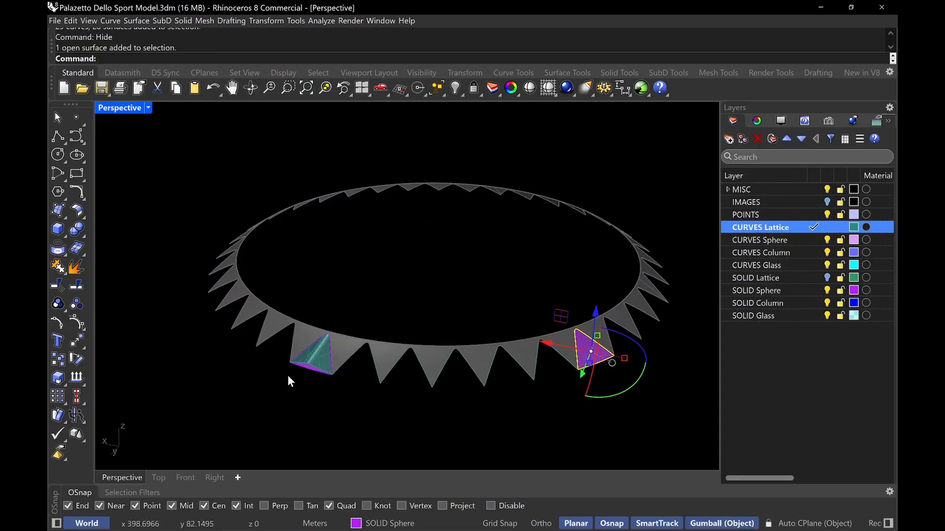
{"action": "left_click", "coordinate": [321, 363], "text": "shift"}
{"action": "key", "text": "ctrl+h"}
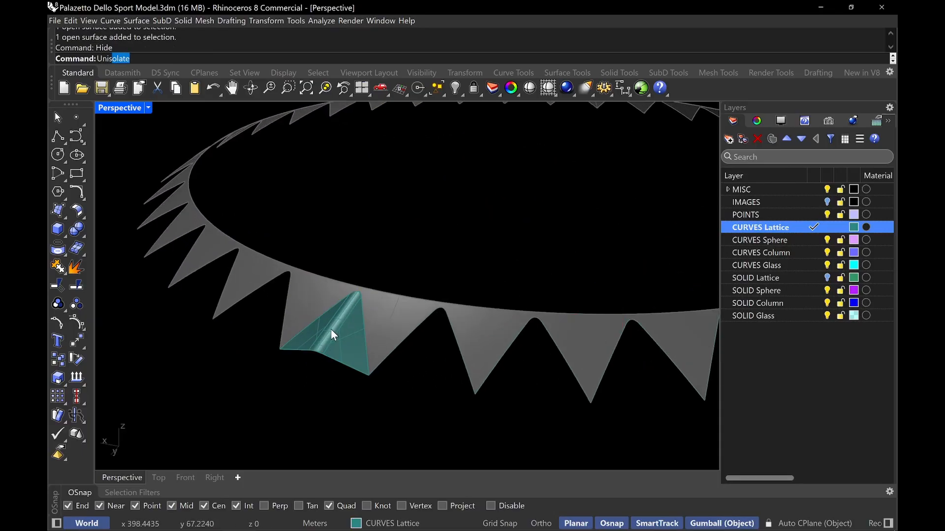
Unlock the zigzag strip and unisolate the rest of the model
{"action": "type", "text": "Unlock"}
{"action": "key", "text": "Return"}
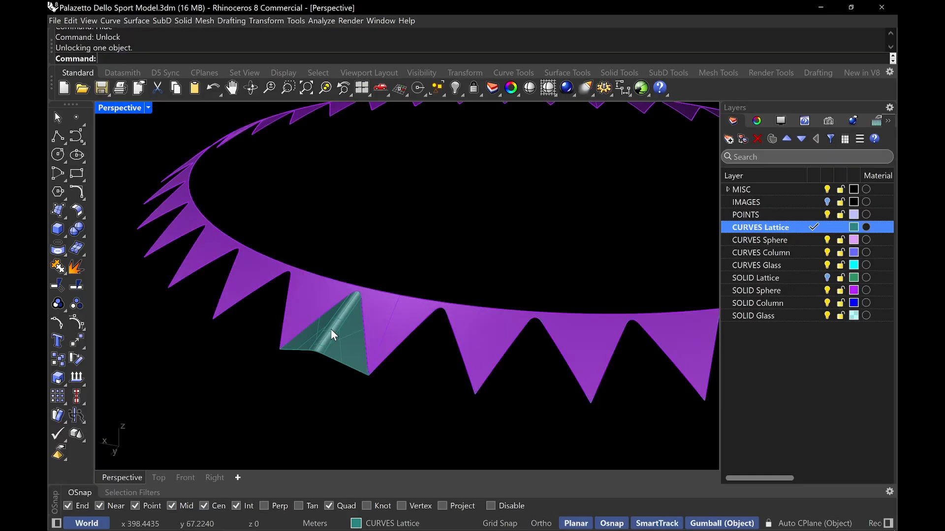
{"action": "type", "text": "Unisolate"}
{"action": "key", "text": "Return"}
Create a new layer PETAL coloured brown (#9B5757) and move the lattice surface onto it
{"action": "right_click_drag", "start_coordinate": [330, 329], "coordinate": [365, 324]}
{"action": "scroll", "coordinate": [364, 324], "scroll_direction": "up", "scroll_amount": 10}
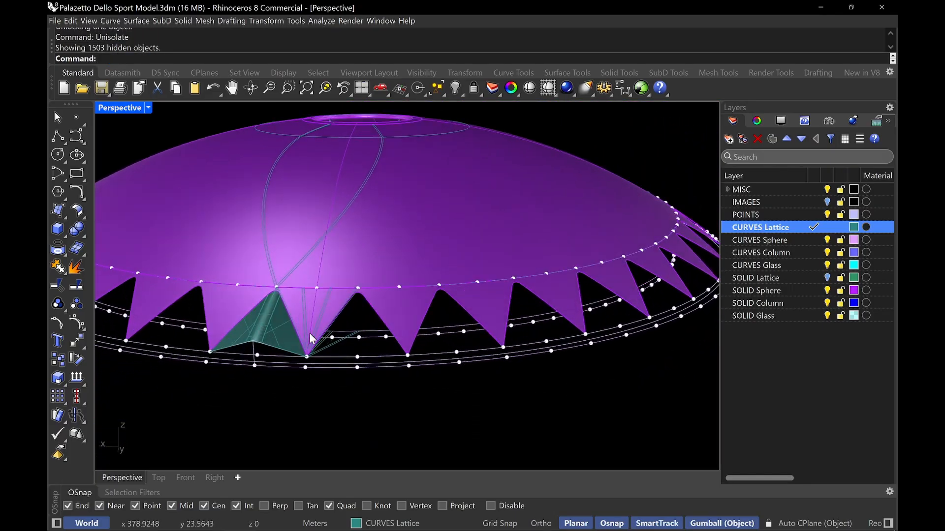
{"action": "left_click", "coordinate": [274, 327]}
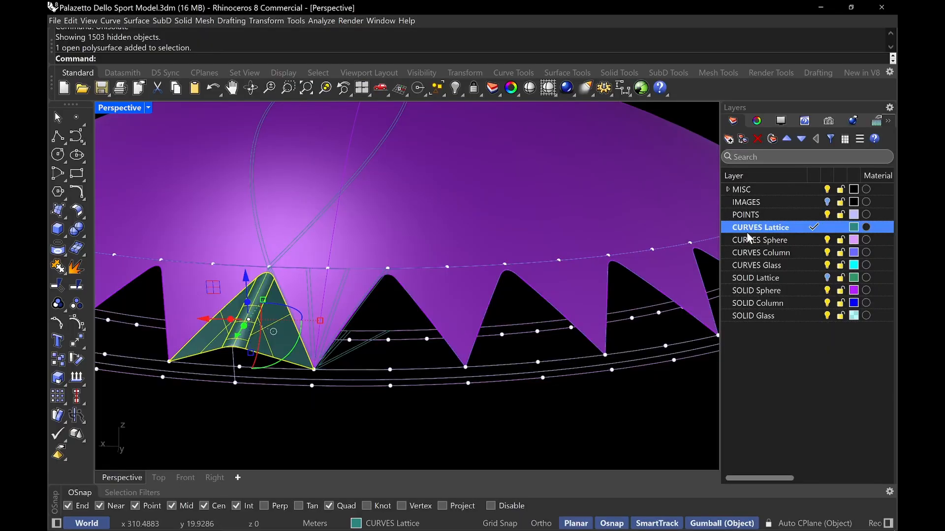
{"action": "left_click", "coordinate": [728, 140]}
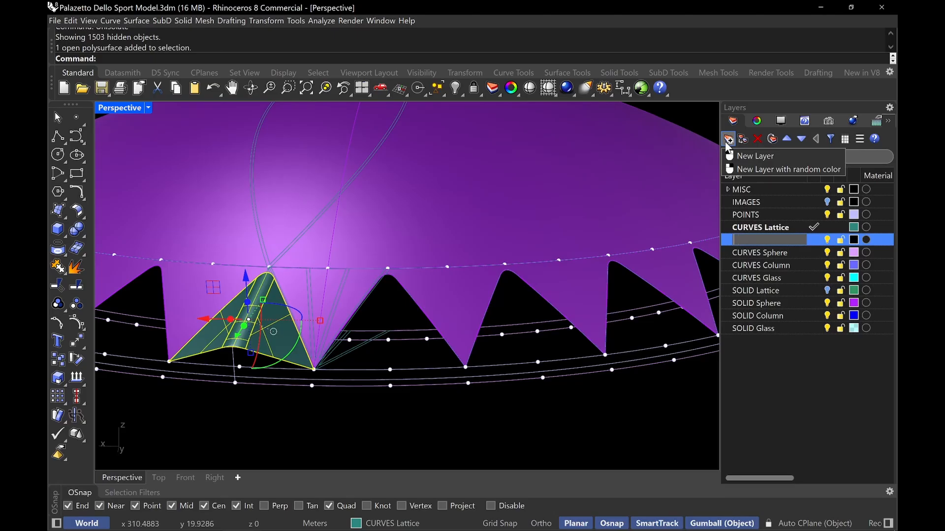
{"action": "key", "text": "Return"}
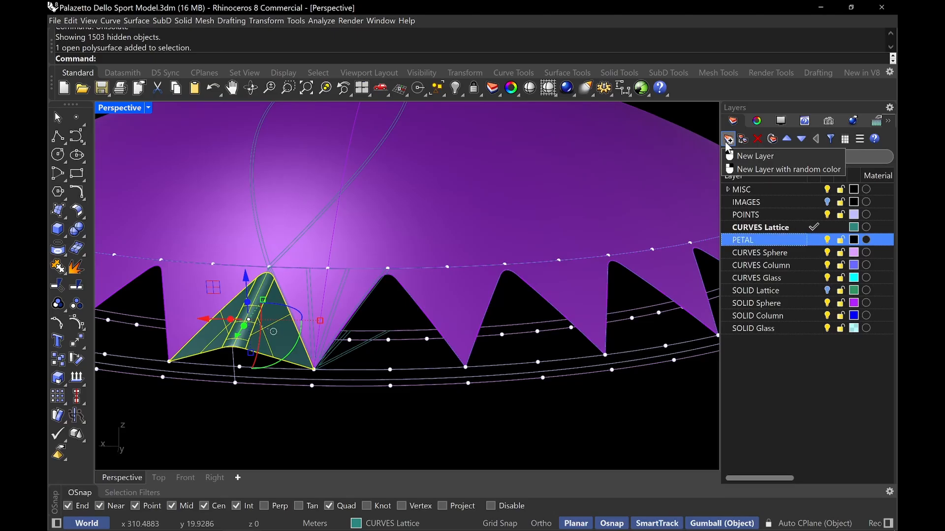
{"action": "left_click", "coordinate": [855, 241]}
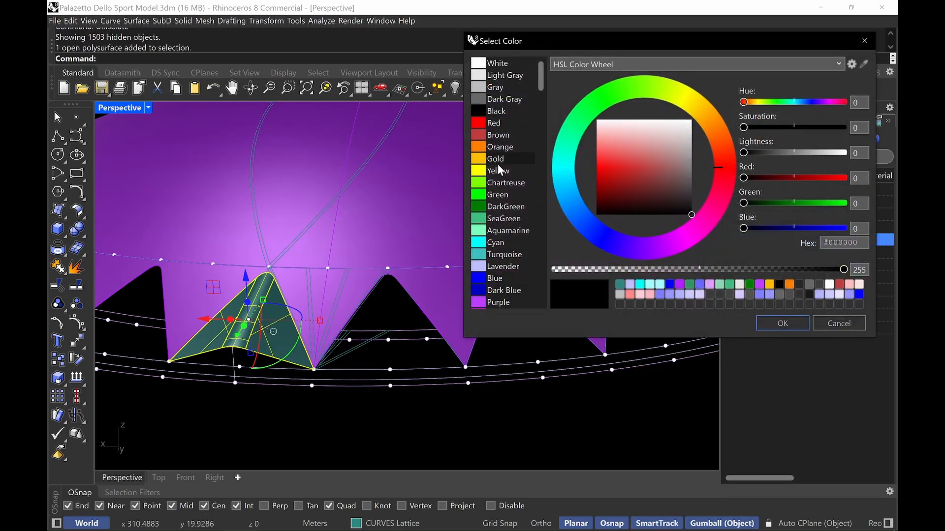
{"action": "left_click", "coordinate": [501, 147]}
{"action": "left_click", "coordinate": [498, 135]}
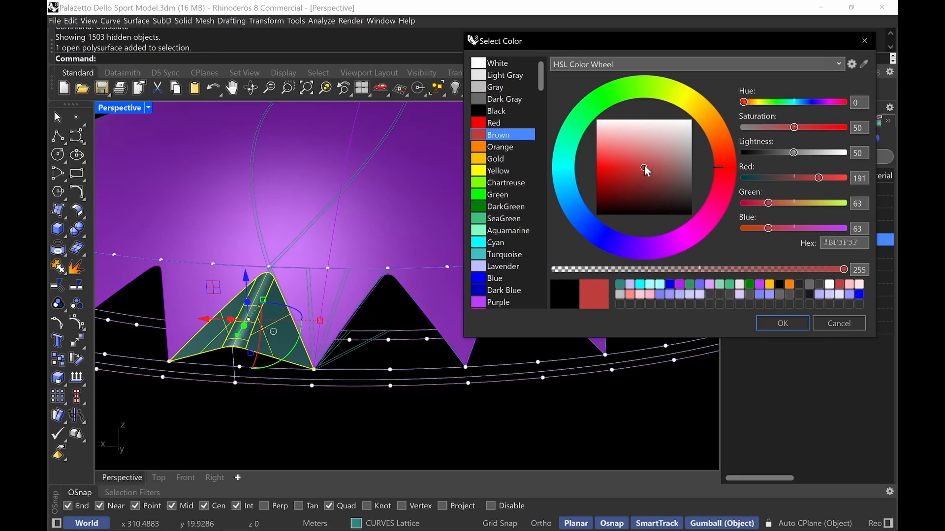
{"action": "mouse_move", "coordinate": [645, 169]}
{"action": "left_mouse_down"}
{"action": "mouse_move", "coordinate": [664, 178]}
{"action": "mouse_move", "coordinate": [664, 170]}
{"action": "left_mouse_up"}
{"action": "left_click", "coordinate": [766, 324]}
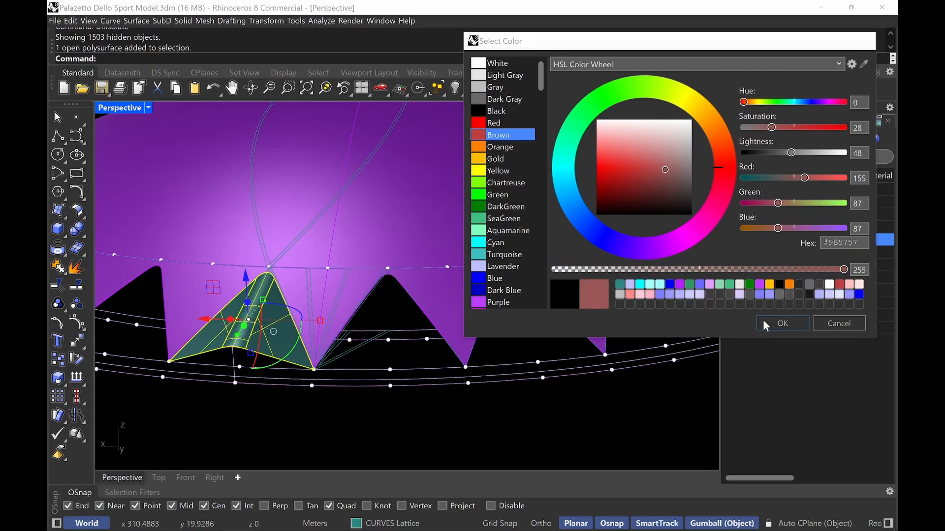
{"action": "left_click", "coordinate": [380, 523]}
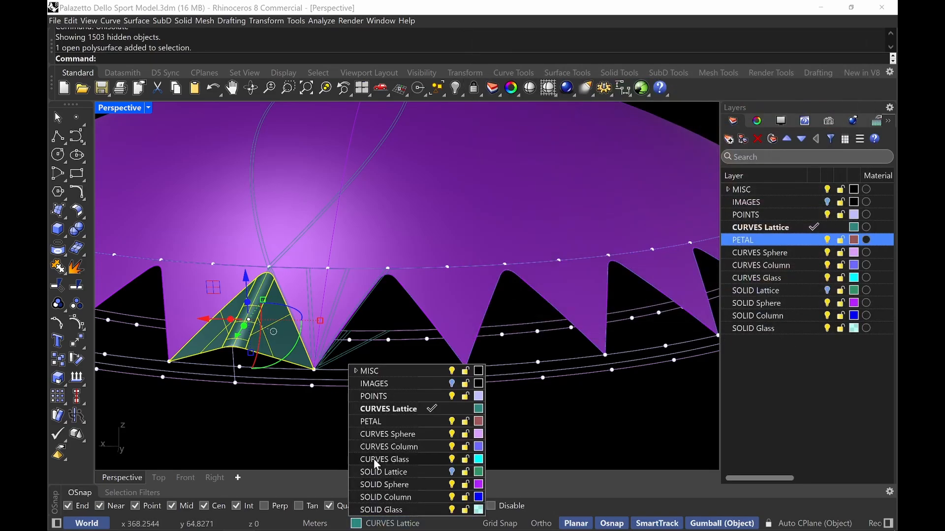
{"action": "left_click", "coordinate": [379, 421]}
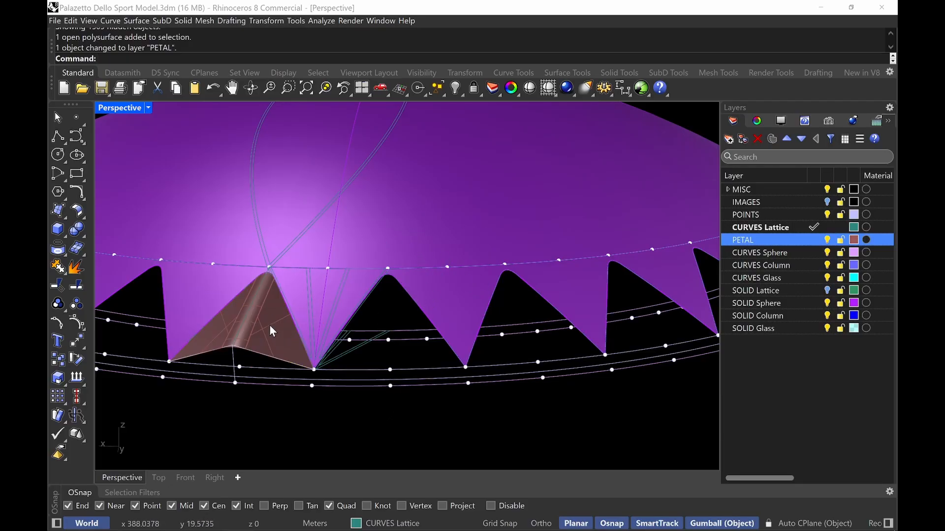
Polar-array the petal surface around the dome's centre into 36 items over 360 degrees
{"action": "left_click", "coordinate": [280, 336]}
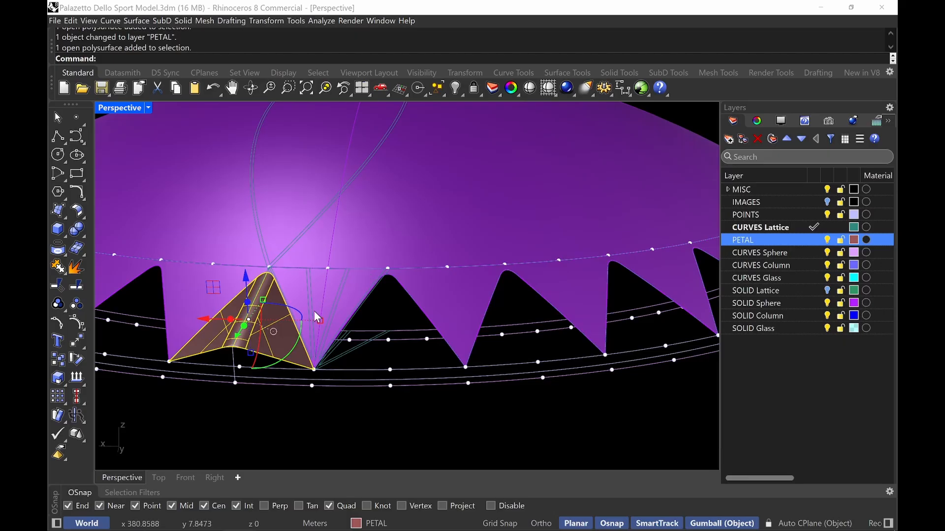
{"action": "type", "text": "Array"}
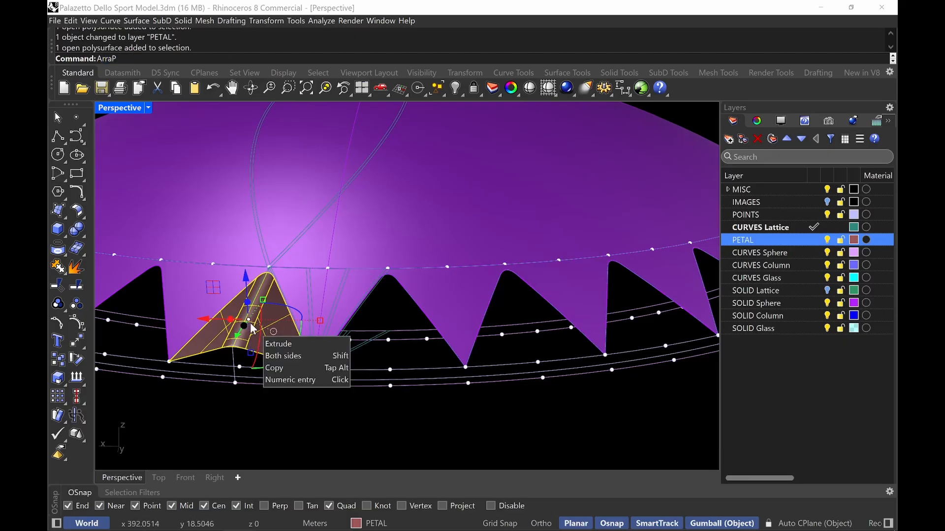
{"action": "key", "text": "Return"}
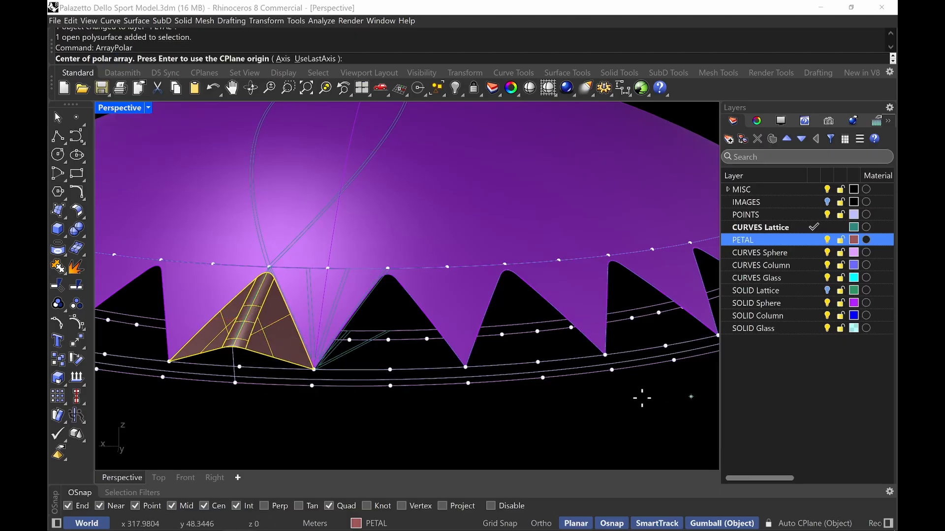
{"action": "left_click", "coordinate": [432, 382]}
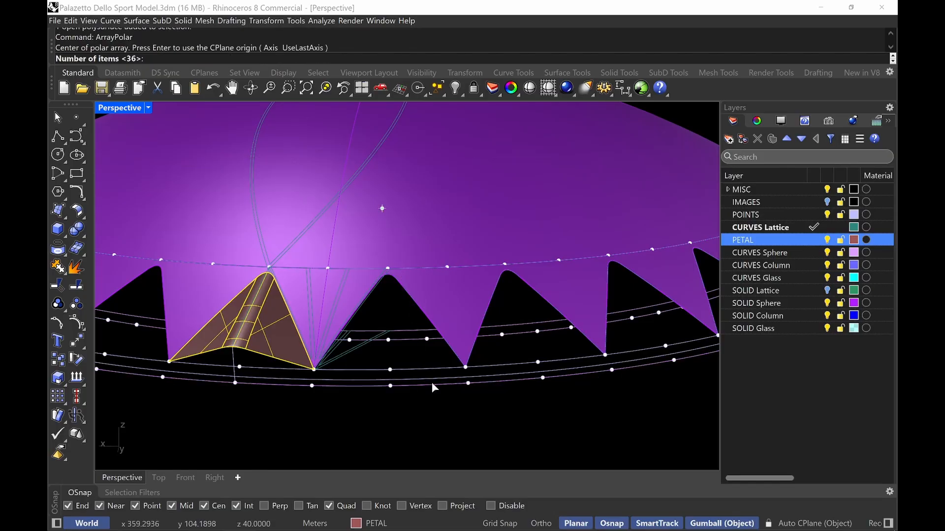
{"action": "key", "text": "Return"}
{"action": "key", "text": "Return"}
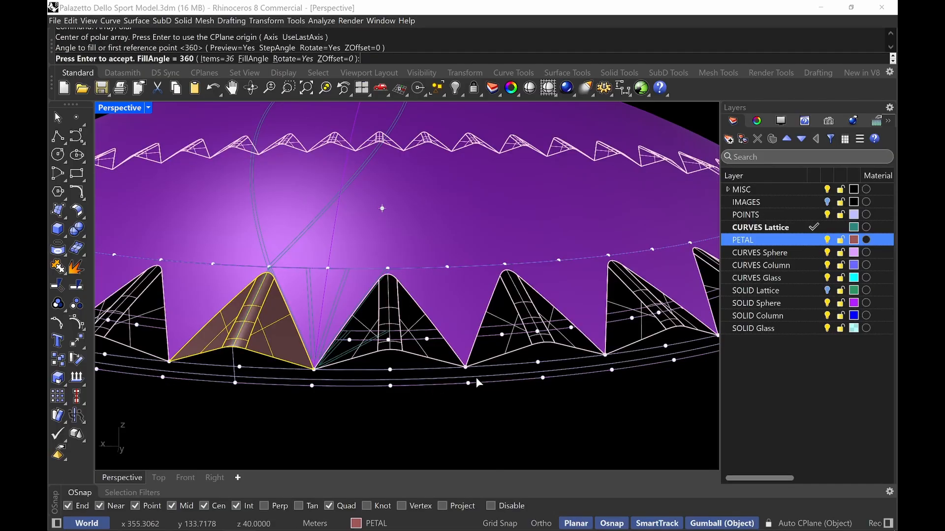
{"action": "key", "text": "Return"}
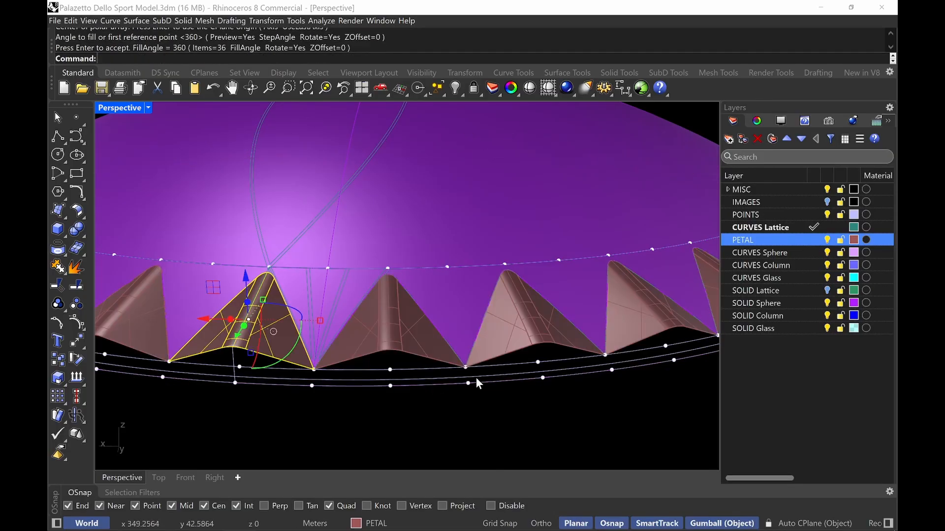
{"action": "left_click", "coordinate": [516, 409]}
{"action": "scroll", "coordinate": [507, 397], "scroll_direction": "down", "scroll_amount": 8}
{"action": "right_click_drag", "start_coordinate": [487, 400], "coordinate": [513, 346]}
{"action": "right_click_drag", "start_coordinate": [521, 230], "coordinate": [521, 268], "text": "shift"}
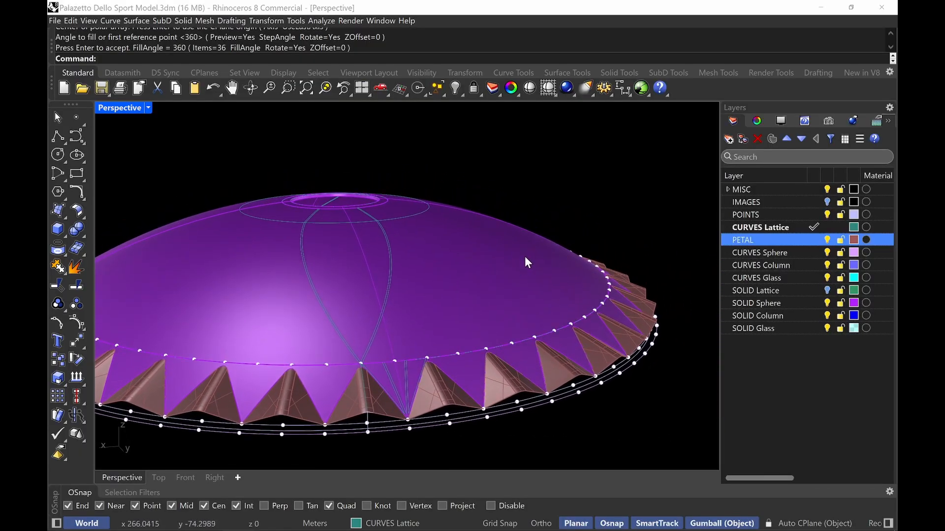
{"action": "scroll", "coordinate": [373, 391], "scroll_direction": "up", "scroll_amount": 5}
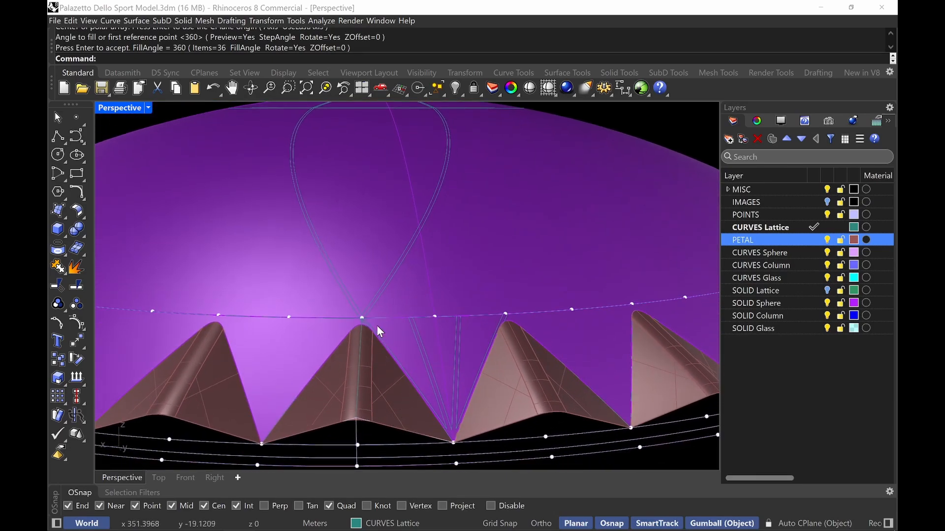
Draw a line from the quadrant point on the ring down to a point on the petal's lower edge
{"action": "scroll", "coordinate": [380, 376], "scroll_direction": "down", "scroll_amount": 2}
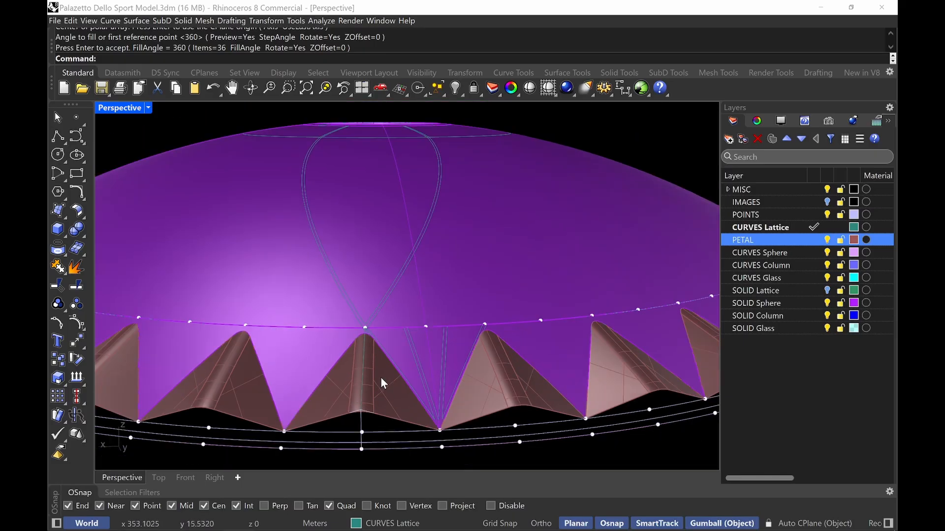
{"action": "right_click_drag", "start_coordinate": [380, 377], "coordinate": [398, 366]}
{"action": "type", "text": "Line"}
{"action": "key", "text": "Return"}
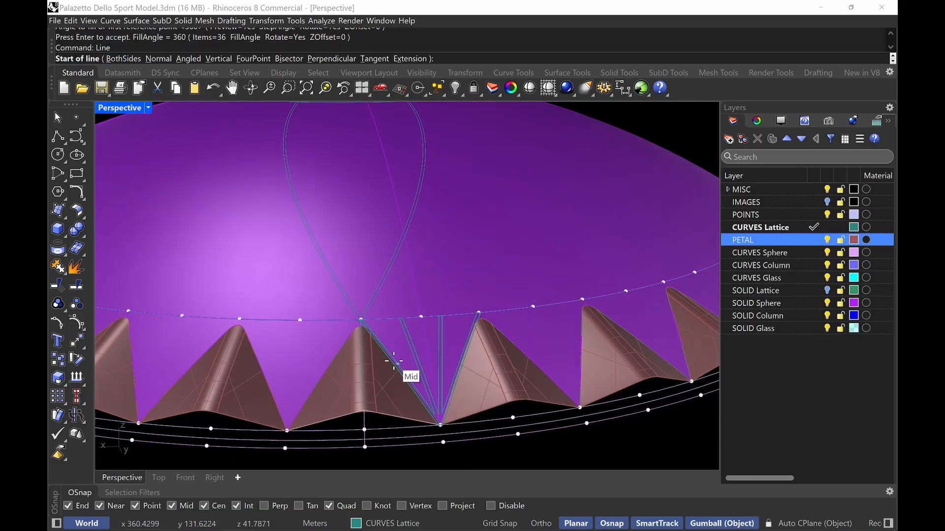
{"action": "scroll", "coordinate": [332, 281], "scroll_direction": "up", "scroll_amount": 4}
{"action": "scroll", "coordinate": [396, 382], "scroll_direction": "up", "scroll_amount": 3}
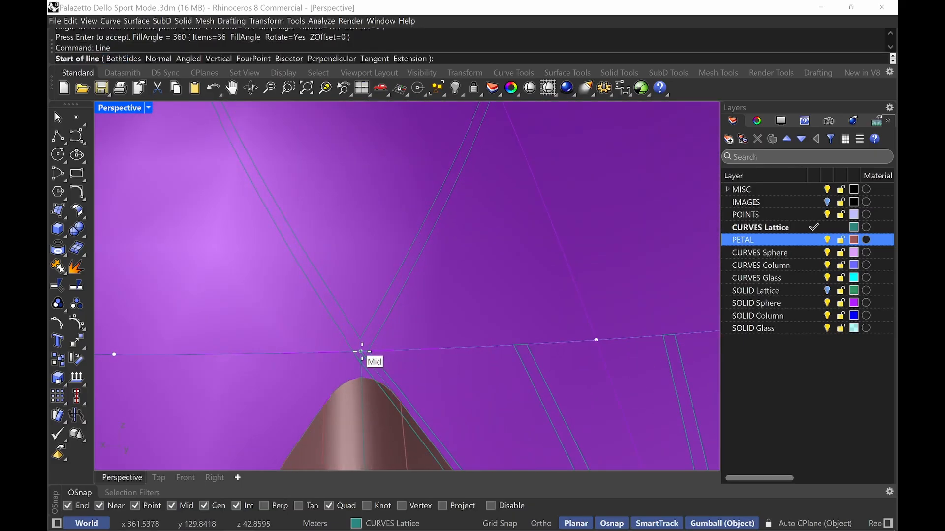
{"action": "scroll", "coordinate": [363, 347], "scroll_direction": "up", "scroll_amount": 4}
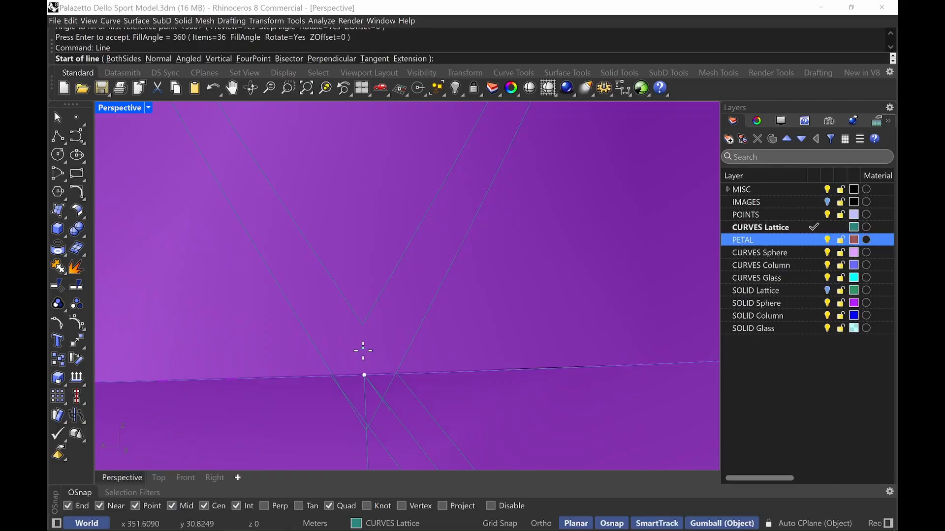
{"action": "left_click", "coordinate": [365, 376]}
{"action": "scroll", "coordinate": [375, 353], "scroll_direction": "down", "scroll_amount": 7}
{"action": "right_click_drag", "start_coordinate": [377, 355], "coordinate": [326, 229], "text": "shift"}
{"action": "scroll", "coordinate": [328, 233], "scroll_direction": "down", "scroll_amount": 7}
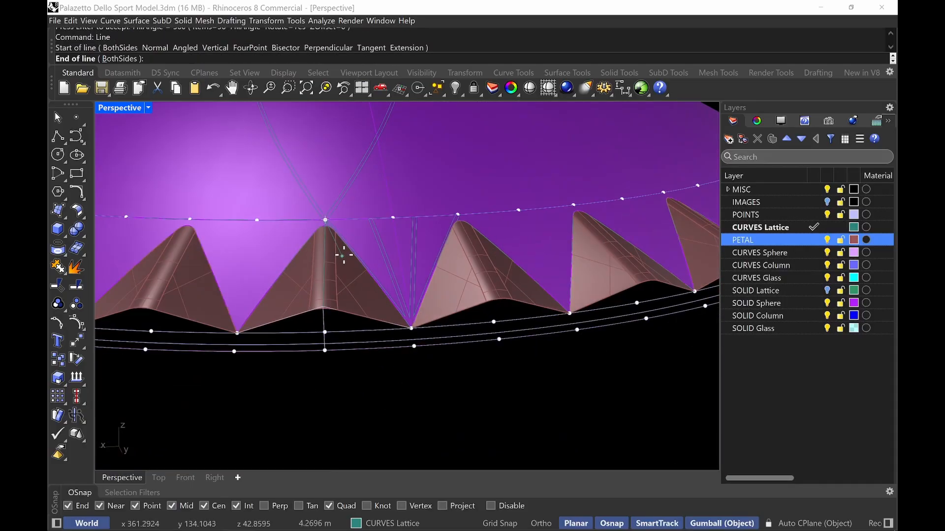
{"action": "scroll", "coordinate": [402, 294], "scroll_direction": "up", "scroll_amount": 7}
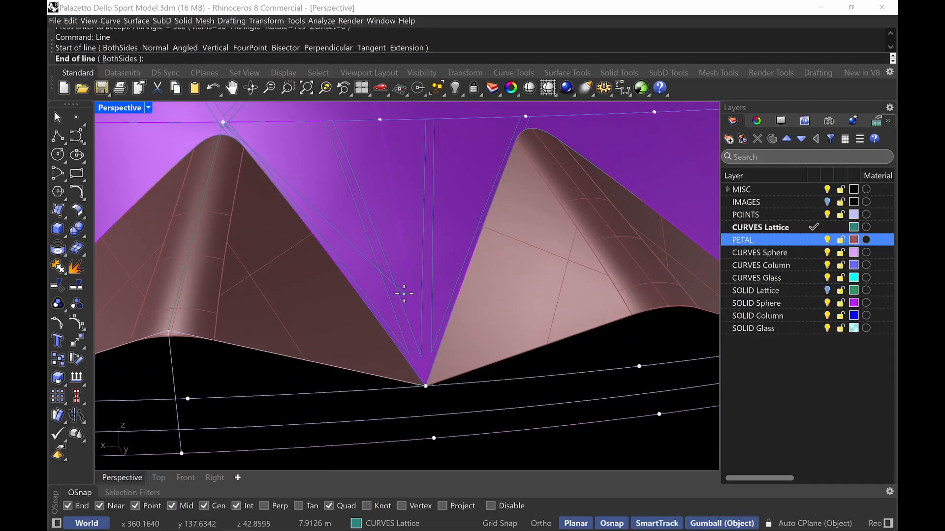
{"action": "left_click", "coordinate": [305, 360]}
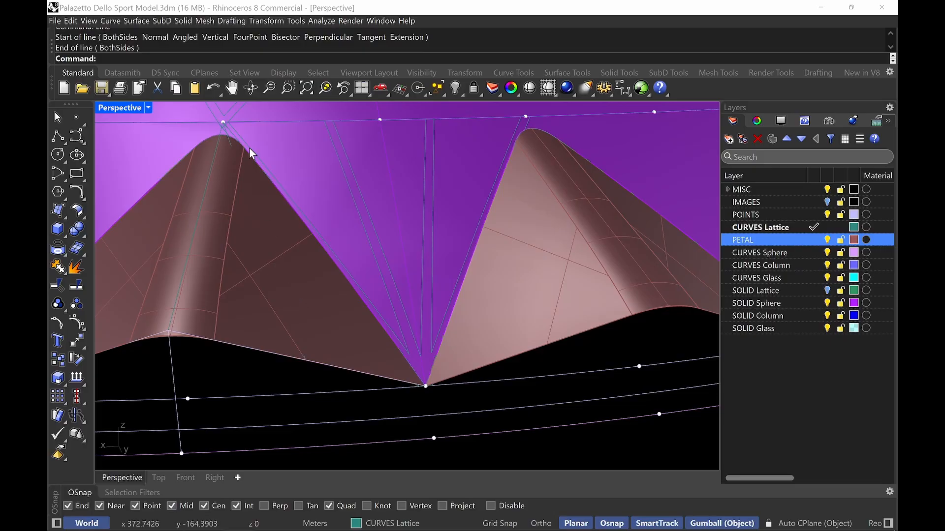
{"action": "scroll", "coordinate": [249, 148], "scroll_direction": "up", "scroll_amount": 5}
{"action": "left_click", "coordinate": [182, 175]}
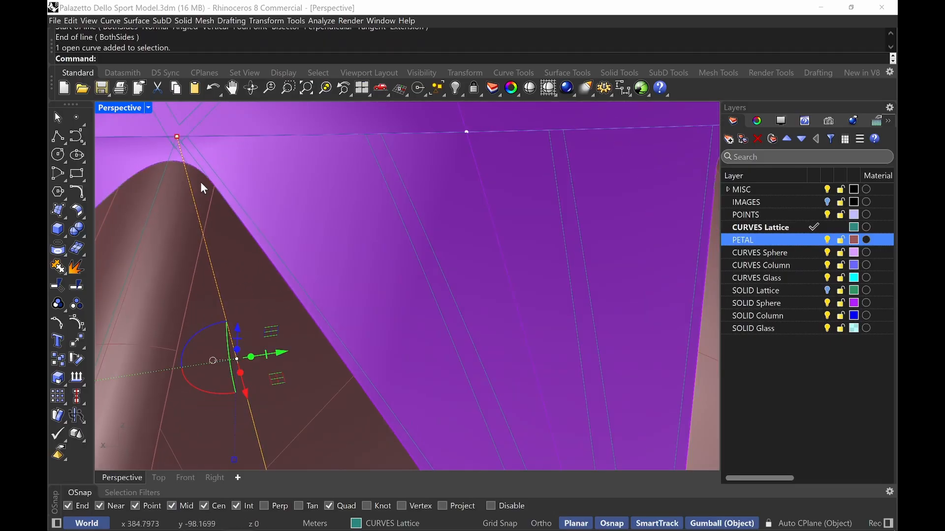
{"action": "scroll", "coordinate": [262, 247], "scroll_direction": "down", "scroll_amount": 5}
{"action": "type", "text": "PoRJ"}
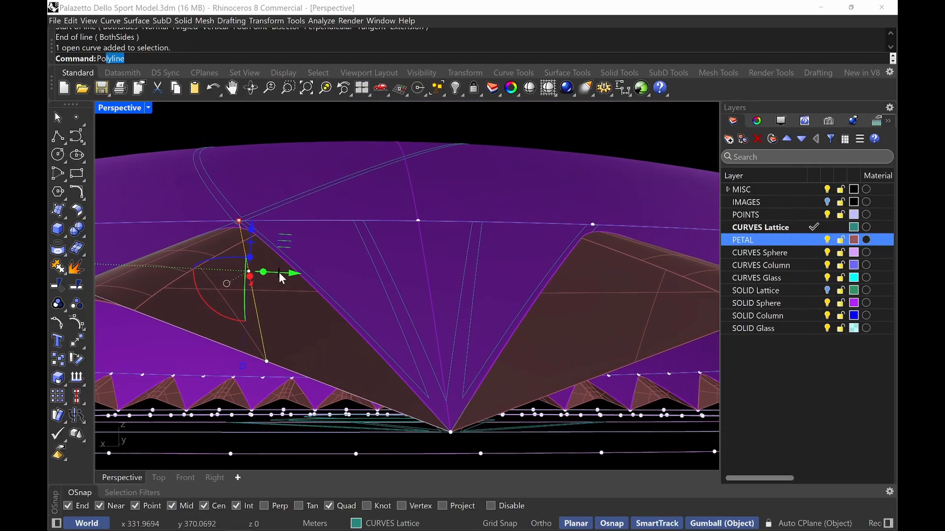
{"action": "key", "text": "Return"}
{"action": "left_click", "coordinate": [290, 313]}
{"action": "key", "text": "Return"}
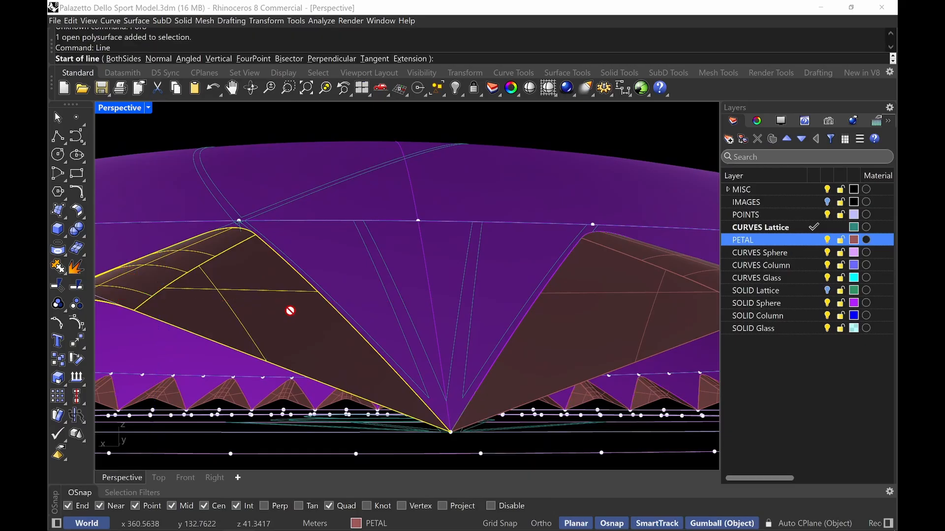
{"action": "key", "text": "Escape"}
{"action": "key", "text": "Escape"}
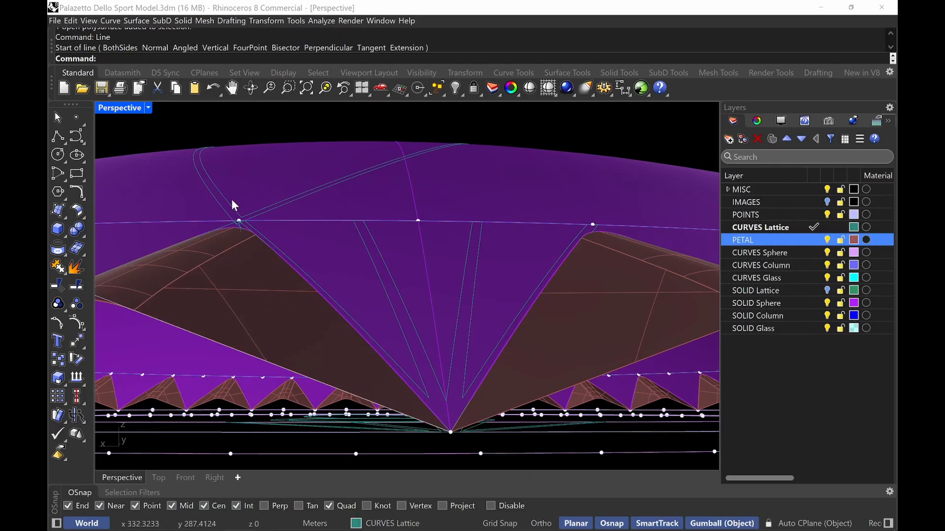
Project the new line onto the petal surface
{"action": "type", "text": "Project"}
{"action": "key", "text": "Return"}
{"action": "scroll", "coordinate": [284, 197], "scroll_direction": "up", "scroll_amount": 3}
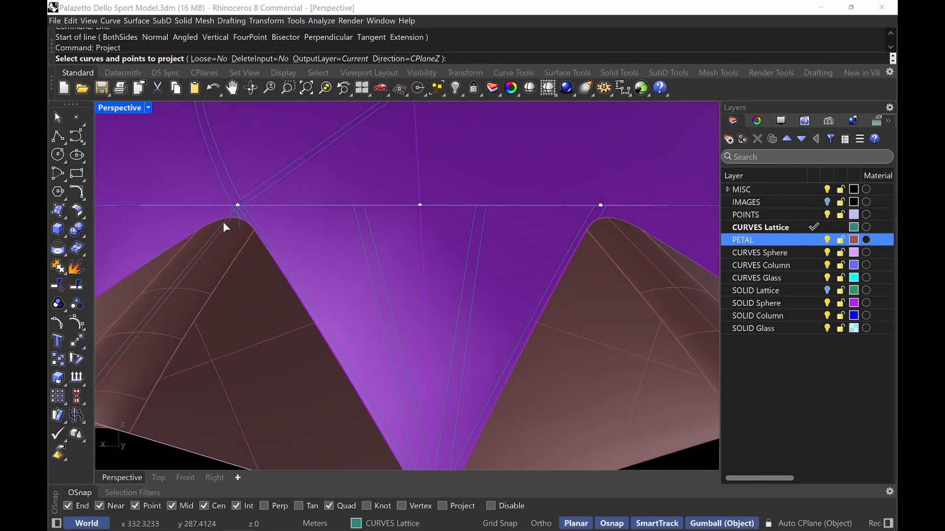
{"action": "left_click", "coordinate": [239, 221]}
{"action": "left_click", "coordinate": [273, 305]}
{"action": "key", "text": "Escape"}
{"action": "scroll", "coordinate": [247, 224], "scroll_direction": "up", "scroll_amount": 2}
{"action": "key", "text": "Return"}
{"action": "left_click", "coordinate": [229, 216]}
{"action": "key", "text": "Return"}
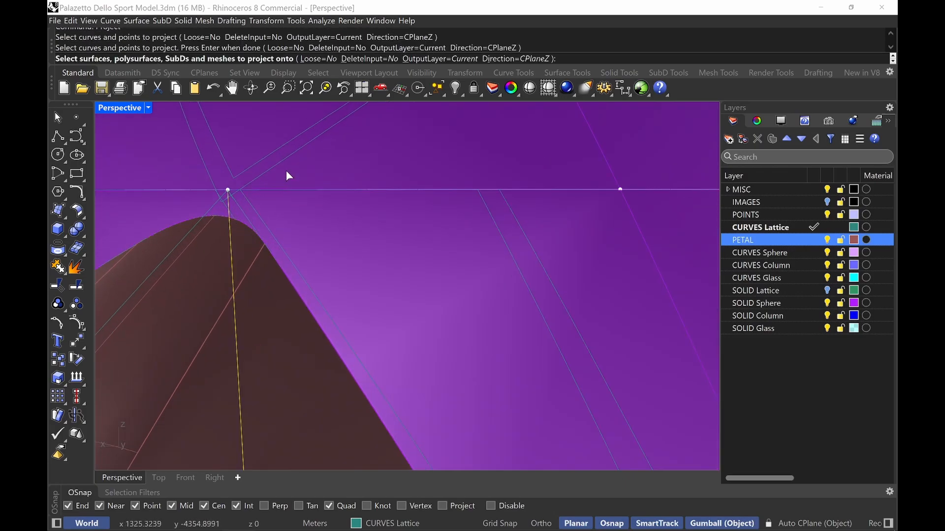
{"action": "left_click", "coordinate": [302, 373]}
{"action": "key", "text": "Return"}
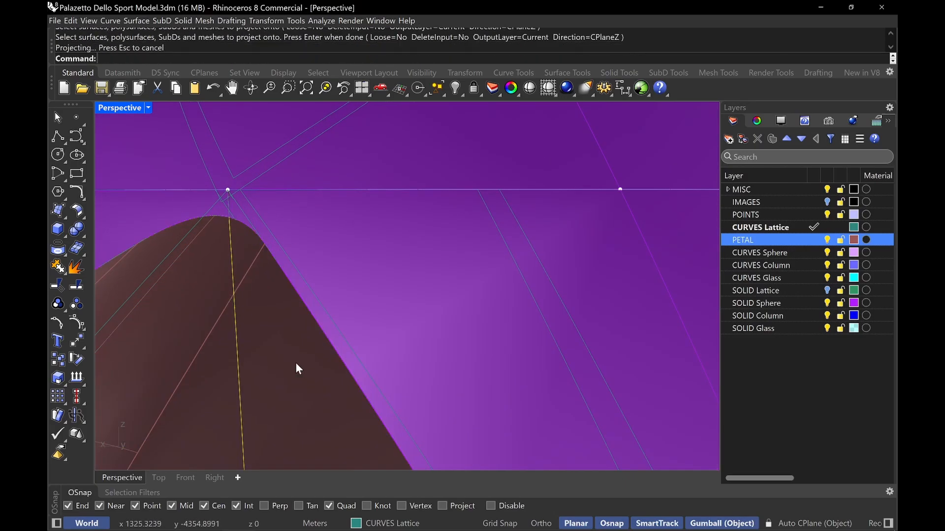
Extrude the projected curve downward with the gumball by 0.275 into a thin strip
{"action": "scroll", "coordinate": [296, 309], "scroll_direction": "down", "scroll_amount": 2}
{"action": "right_click_drag", "start_coordinate": [296, 309], "coordinate": [316, 350]}
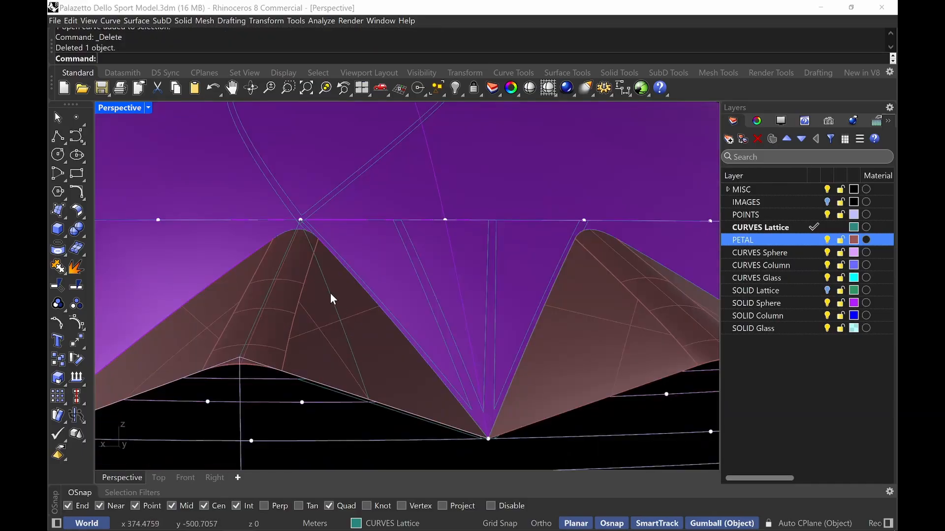
{"action": "left_click", "coordinate": [330, 293]}
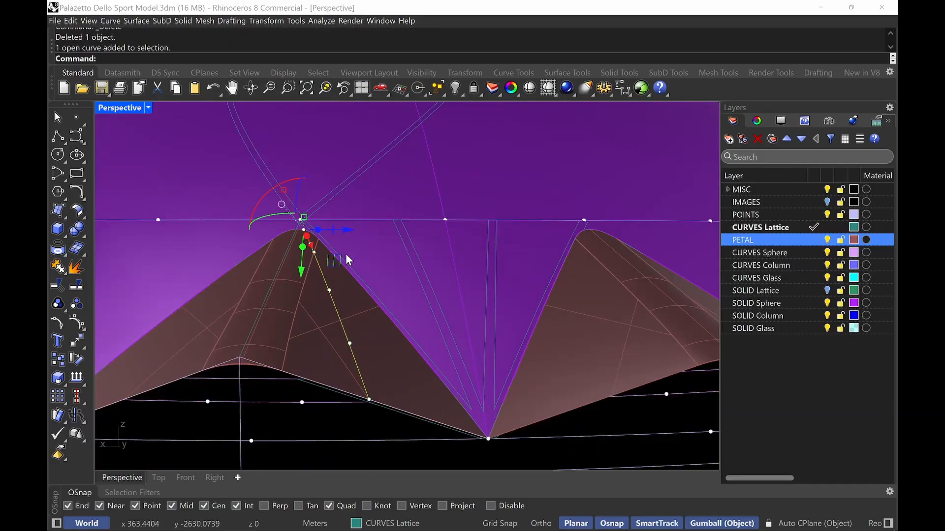
{"action": "right_click_drag", "start_coordinate": [345, 253], "coordinate": [301, 246]}
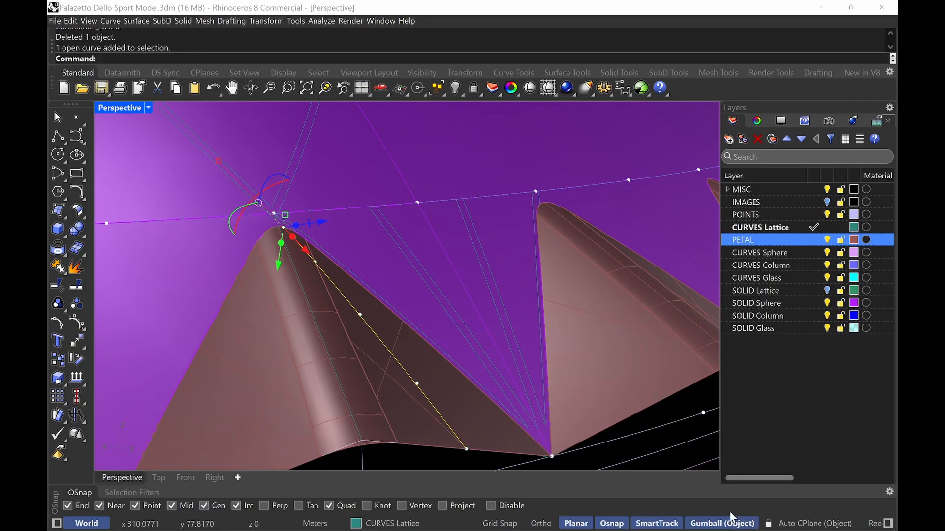
{"action": "right_click_drag", "start_coordinate": [298, 284], "coordinate": [296, 263]}
{"action": "left_click", "coordinate": [292, 238]}
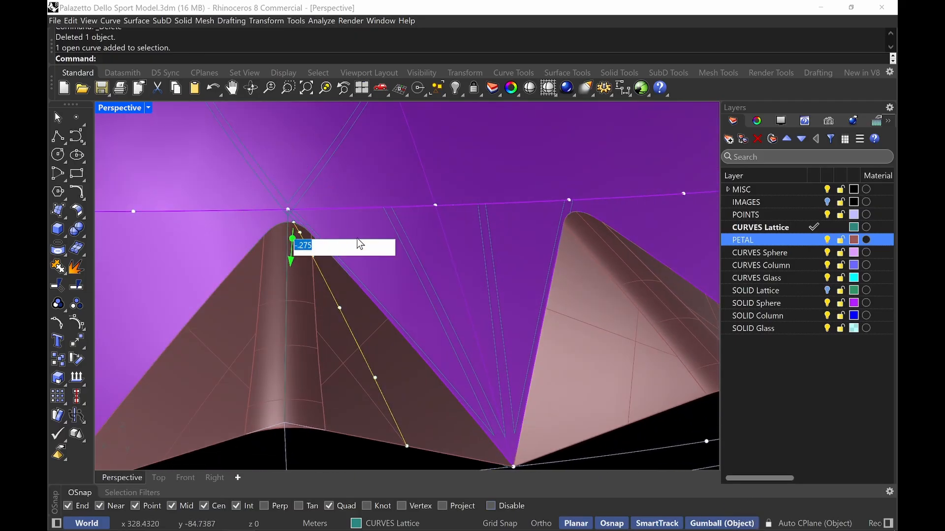
{"action": "type", "text": "-"}
{"action": "key", "text": "Return"}
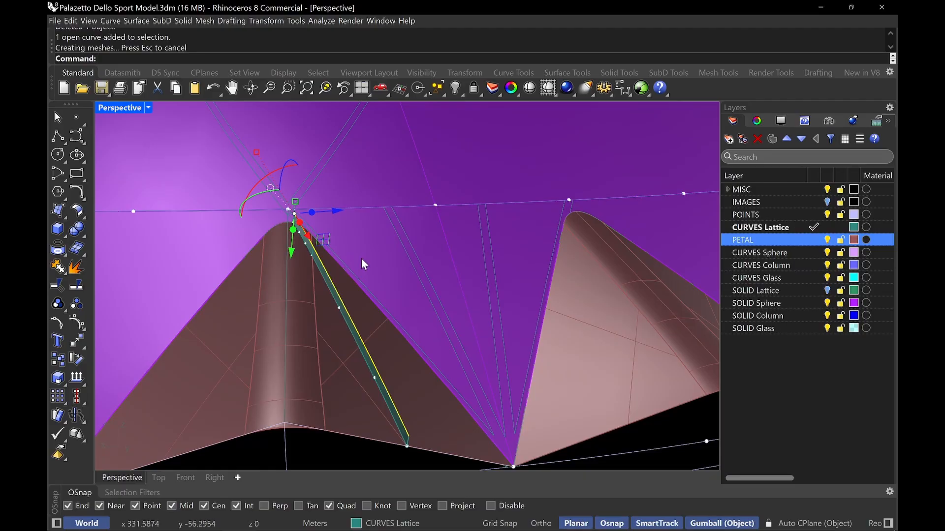
Move the strip from its lower end point down onto the petal's edge end point
{"action": "right_click_drag", "start_coordinate": [367, 285], "coordinate": [459, 396]}
{"action": "left_click", "coordinate": [457, 391]}
{"action": "type", "text": "move"}
{"action": "key", "text": "Return"}
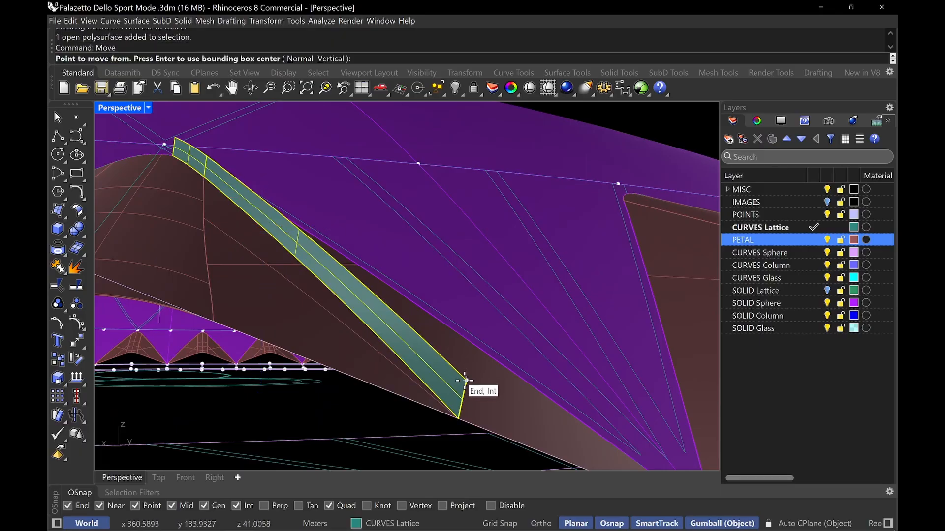
{"action": "left_click", "coordinate": [465, 381]}
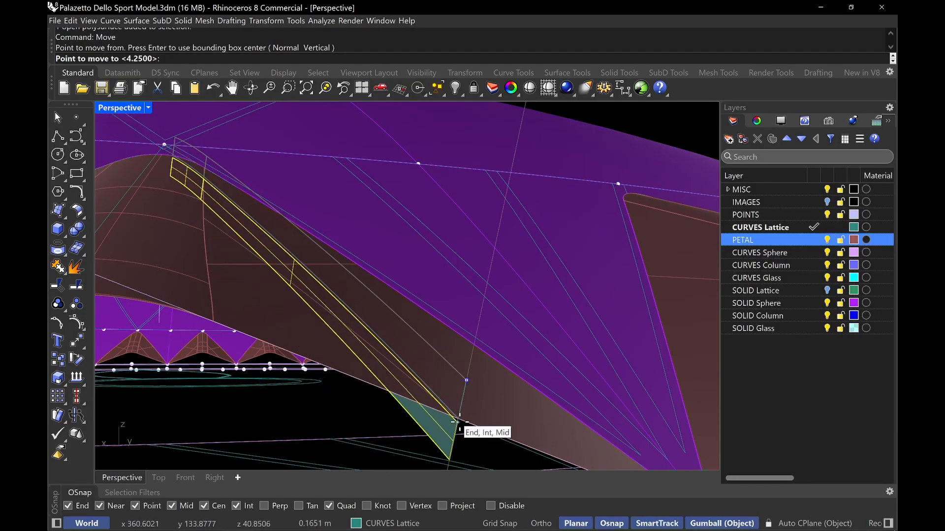
{"action": "left_click", "coordinate": [459, 422]}
{"action": "key", "text": "Escape"}
Offset the strip surface into a solid with OffsetSrf at distance 0.05
{"action": "right_click_drag", "start_coordinate": [451, 357], "coordinate": [429, 288]}
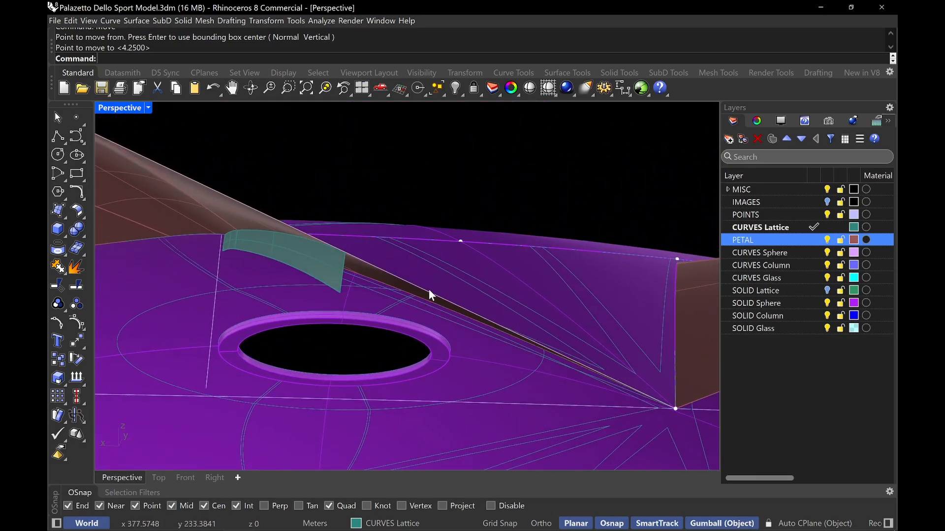
{"action": "type", "text": "Off"}
{"action": "key", "text": "Down"}
{"action": "key", "text": "Down"}
{"action": "key", "text": "Down"}
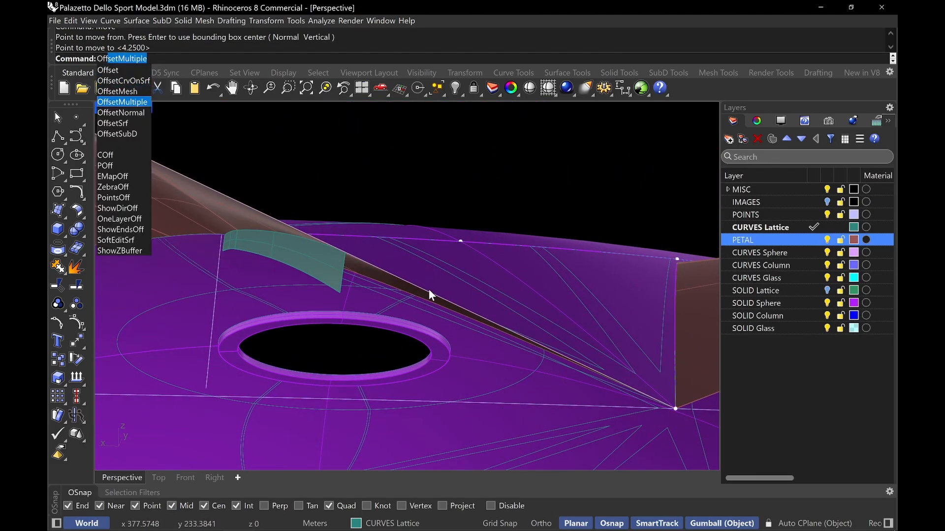
{"action": "key", "text": "Down"}
{"action": "key", "text": "Down"}
{"action": "key", "text": "Return"}
{"action": "left_click", "coordinate": [325, 267]}
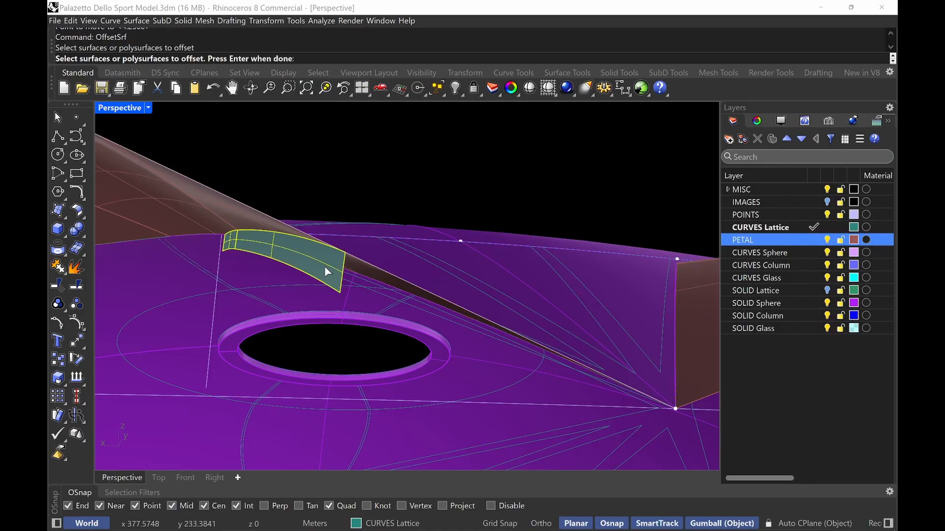
{"action": "key", "text": "Return"}
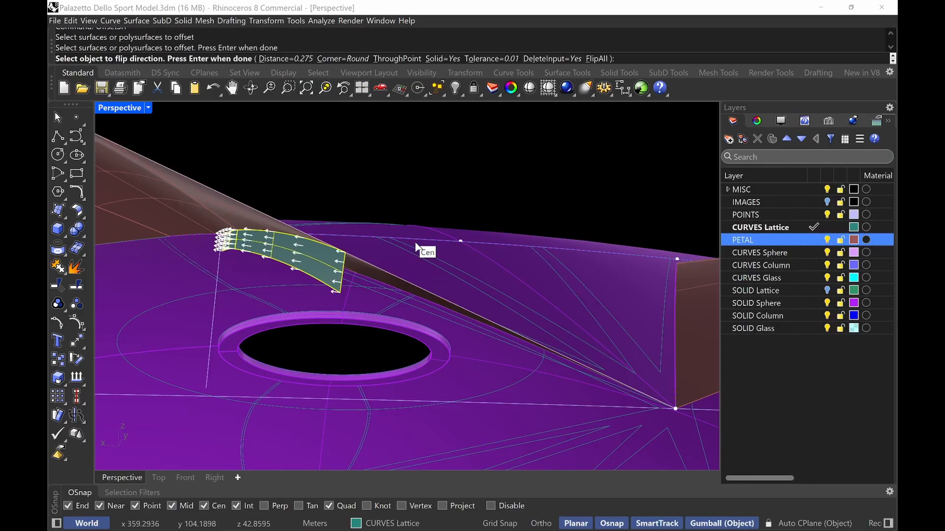
{"action": "type", "text": "B"}
{"action": "key", "text": "Return"}
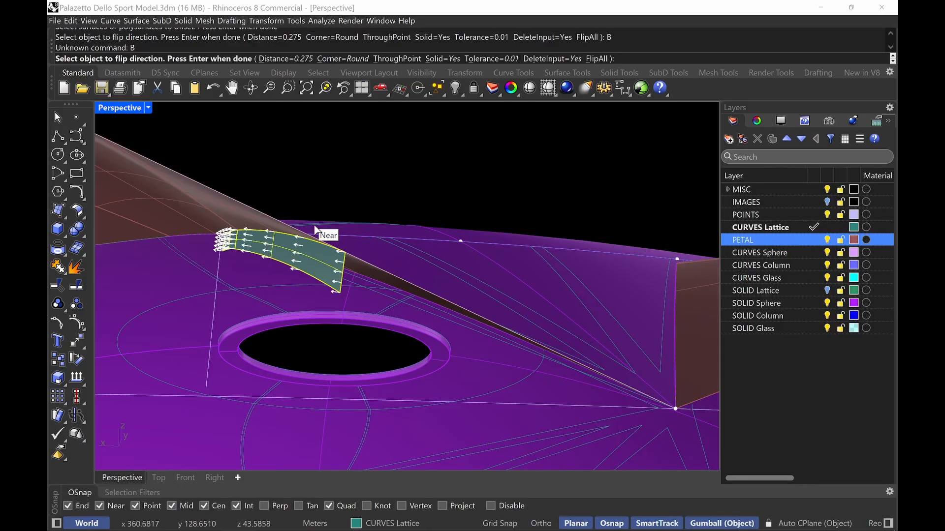
{"action": "key", "text": "Return"}
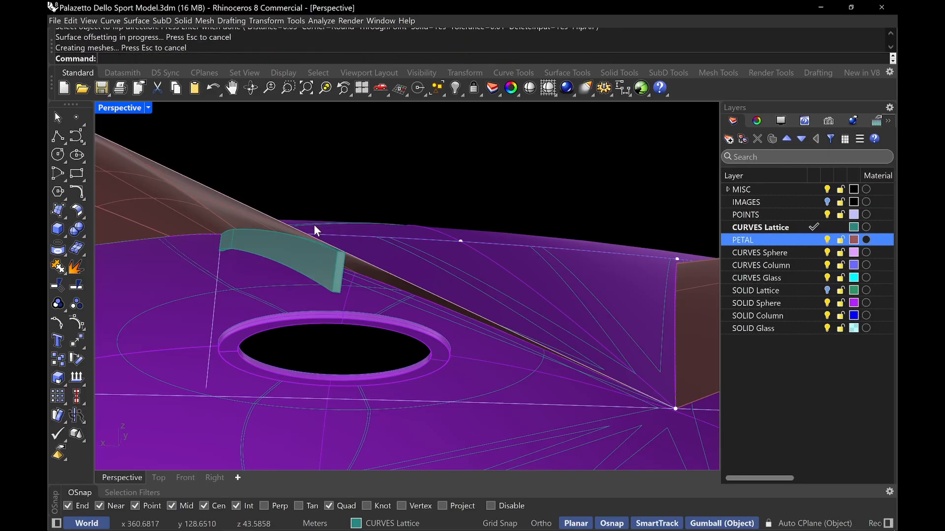
{"action": "right_click_drag", "start_coordinate": [315, 231], "coordinate": [200, 307]}
{"action": "left_click", "coordinate": [195, 306]}
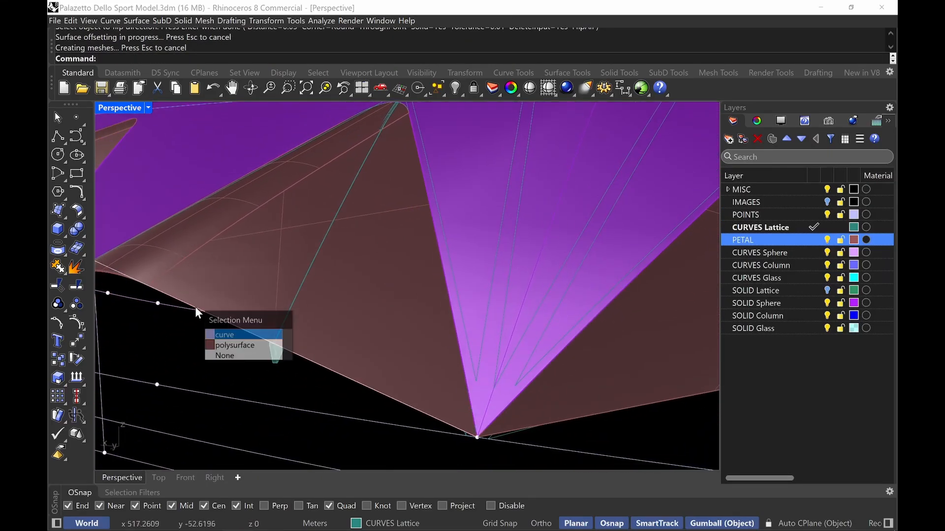
{"action": "left_click", "coordinate": [231, 335]}
{"action": "right_click_drag", "start_coordinate": [252, 253], "coordinate": [392, 210]}
{"action": "key", "text": "Escape"}
{"action": "left_click", "coordinate": [329, 278]}
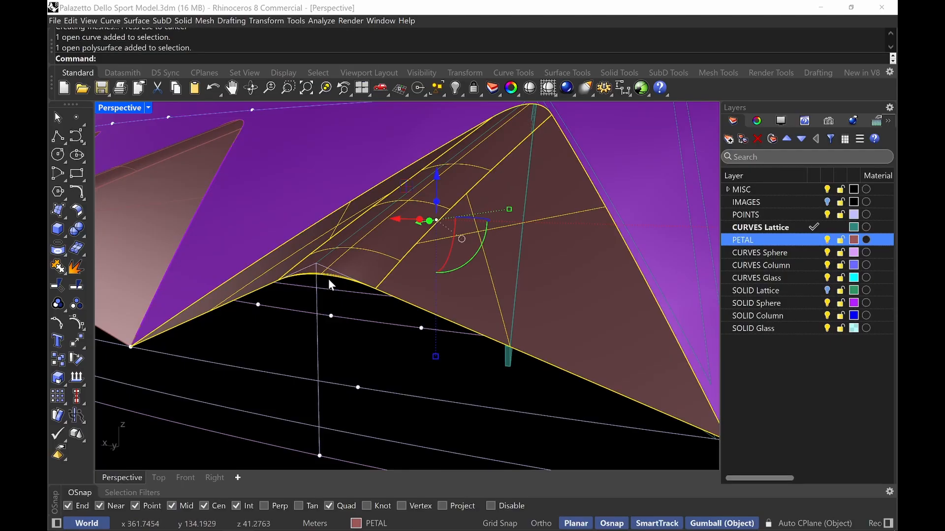
{"action": "key", "text": "Escape"}
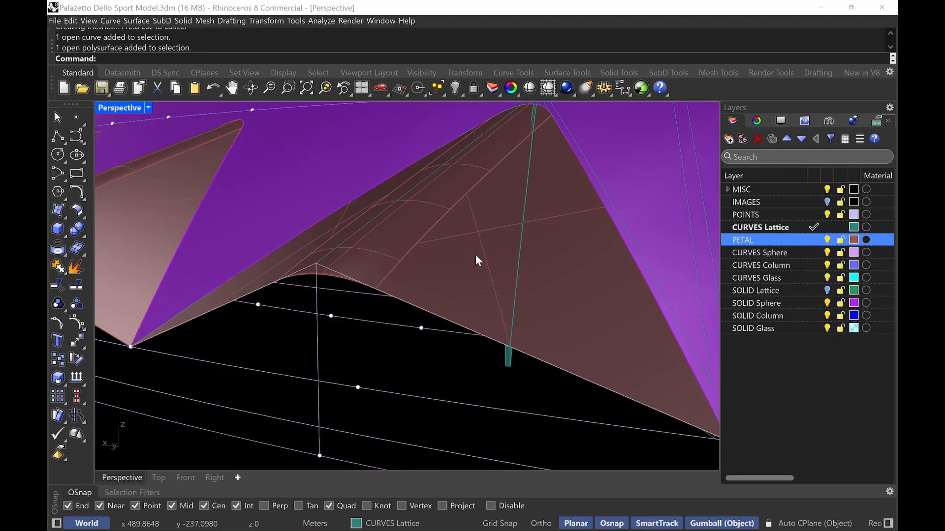
Select the solid strip and create a new layer named PETAL STRUCTURE
{"action": "left_click", "coordinate": [507, 365]}
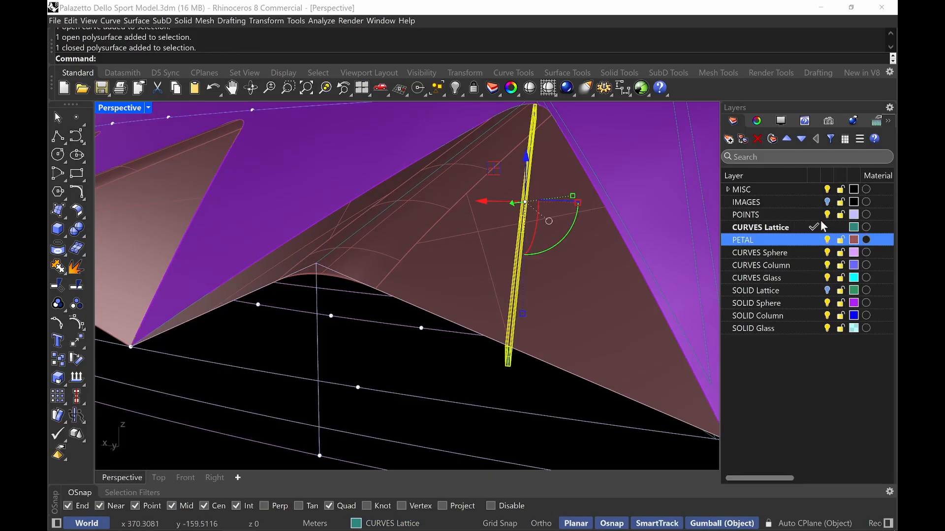
{"action": "left_click", "coordinate": [728, 140]}
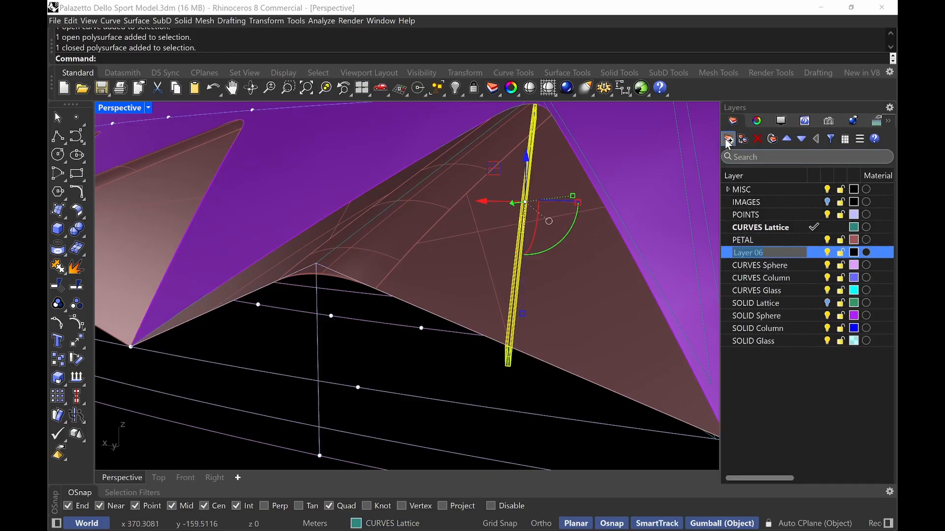
{"action": "type", "text": "petal"}
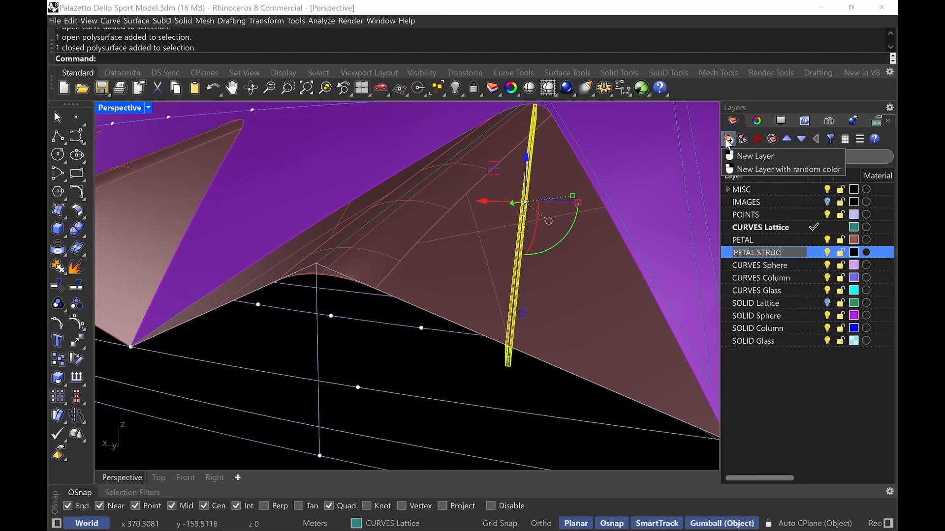
{"action": "key", "text": "Return"}
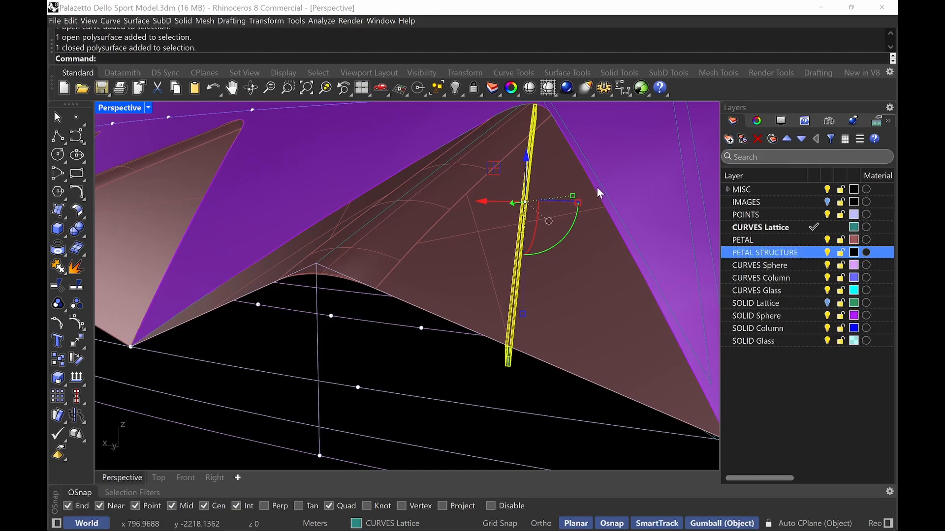
Mirror a copy of the solid strip about the petal's centre line onto the opposite edge
{"action": "key", "text": "Escape"}
{"action": "left_click", "coordinate": [509, 365]}
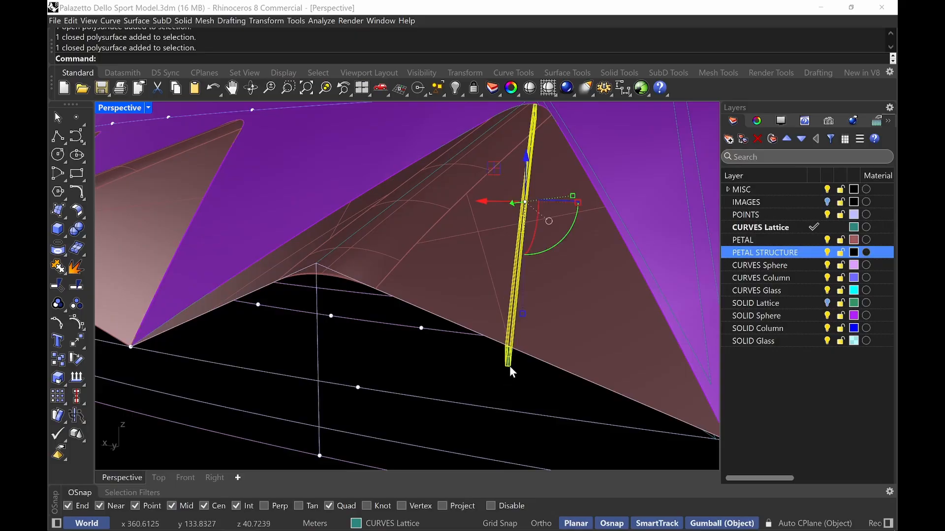
{"action": "type", "text": "Mirr"}
{"action": "key", "text": "Return"}
{"action": "scroll", "coordinate": [502, 221], "scroll_direction": "down", "scroll_amount": 5}
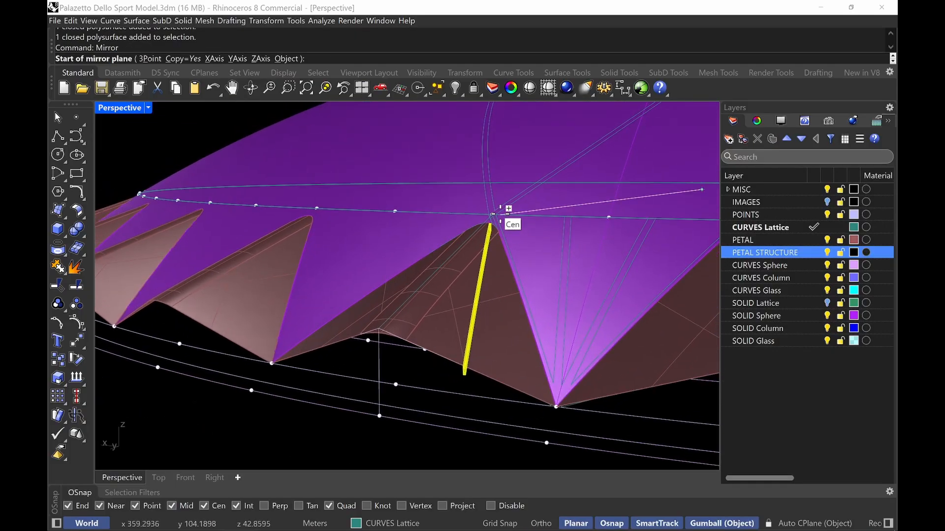
{"action": "scroll", "coordinate": [507, 217], "scroll_direction": "up", "scroll_amount": 8}
{"action": "scroll", "coordinate": [505, 222], "scroll_direction": "up", "scroll_amount": 2}
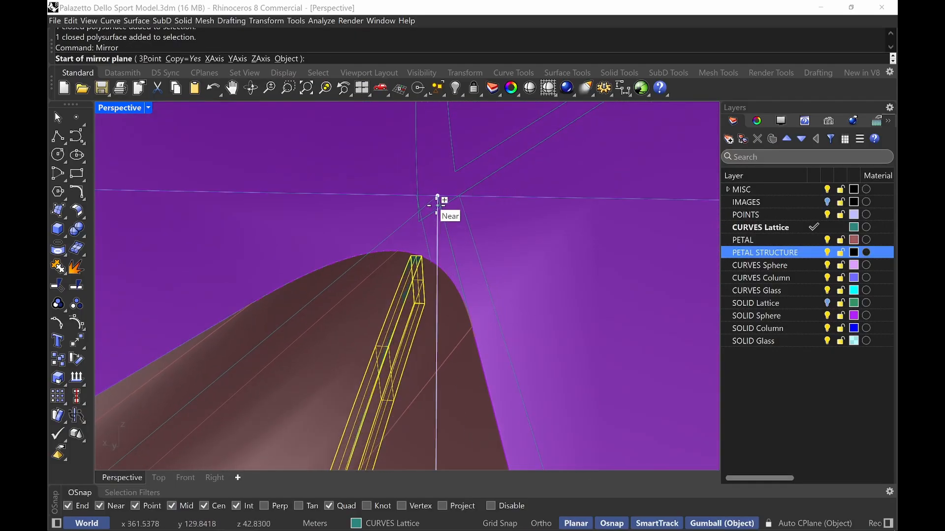
{"action": "left_click", "coordinate": [437, 196]}
{"action": "mouse_move", "coordinate": [500, 235]}
{"action": "right_mouse_down"}
{"action": "mouse_move", "coordinate": [483, 246]}
{"action": "mouse_move", "coordinate": [491, 229]}
{"action": "right_mouse_up"}
{"action": "key", "text": "Escape"}
{"action": "key", "text": "Return"}
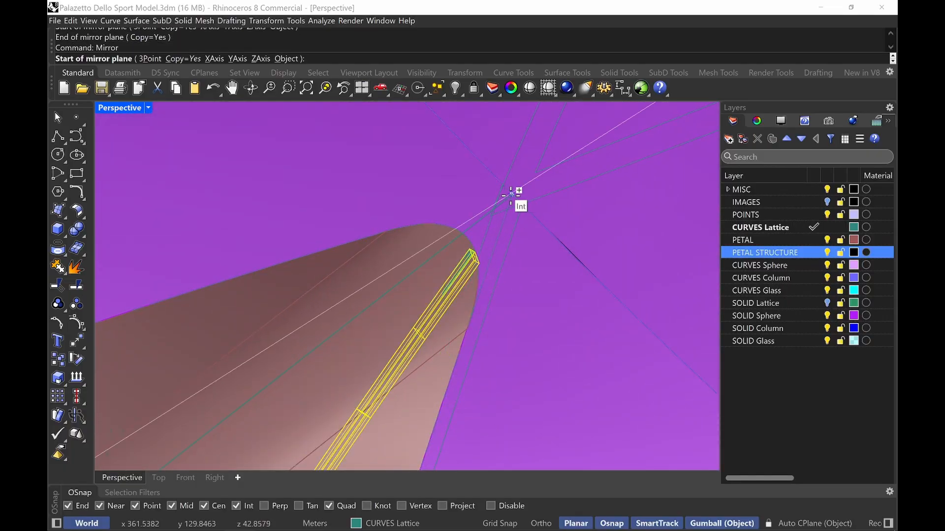
{"action": "left_click", "coordinate": [454, 256]}
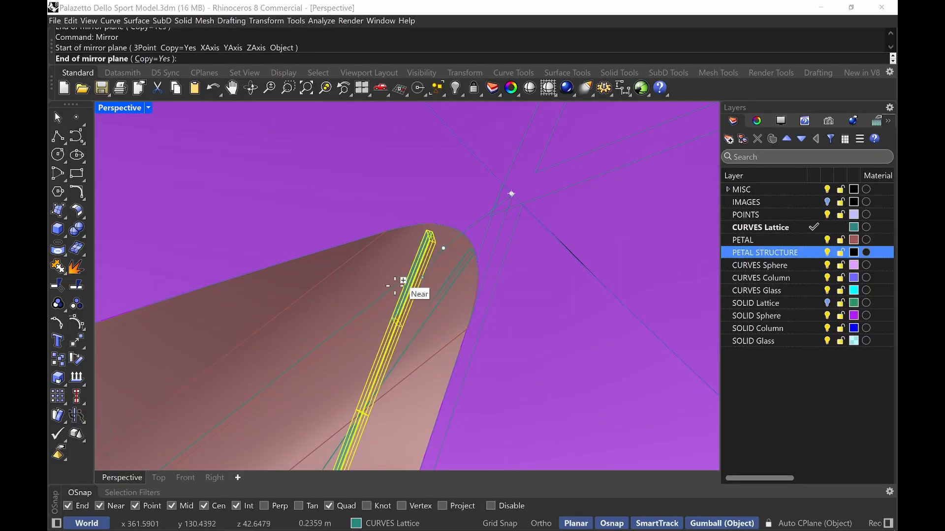
{"action": "left_click", "coordinate": [359, 312]}
{"action": "right_click_drag", "start_coordinate": [359, 312], "coordinate": [234, 388]}
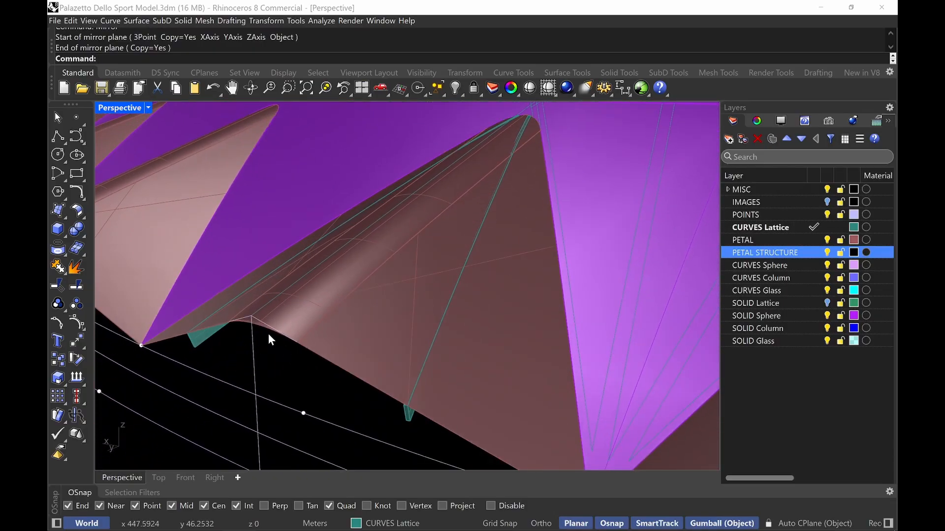
Duplicate the petal's lower boundary edges with DupEdge
{"action": "left_click", "coordinate": [267, 331]}
{"action": "type", "text": "DupEdge"}
{"action": "key", "text": "Return"}
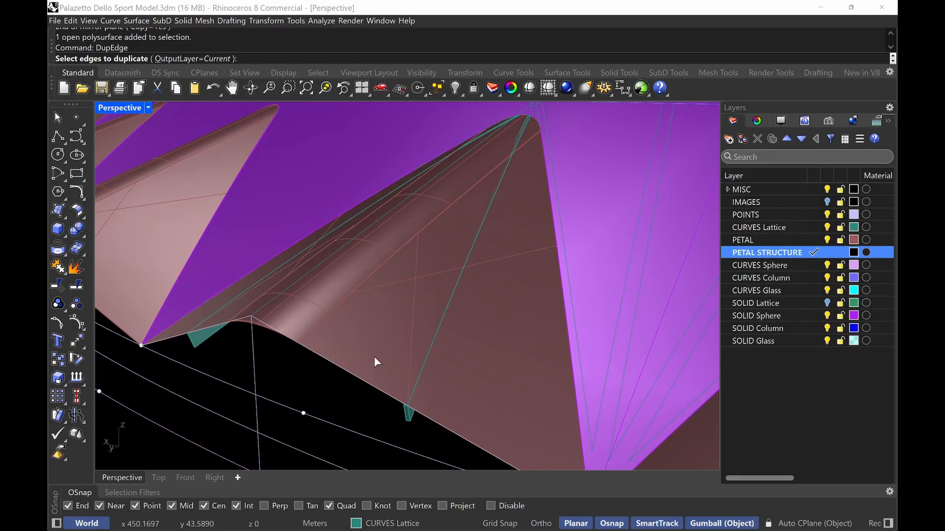
{"action": "left_click", "coordinate": [318, 355]}
{"action": "left_click", "coordinate": [277, 336]}
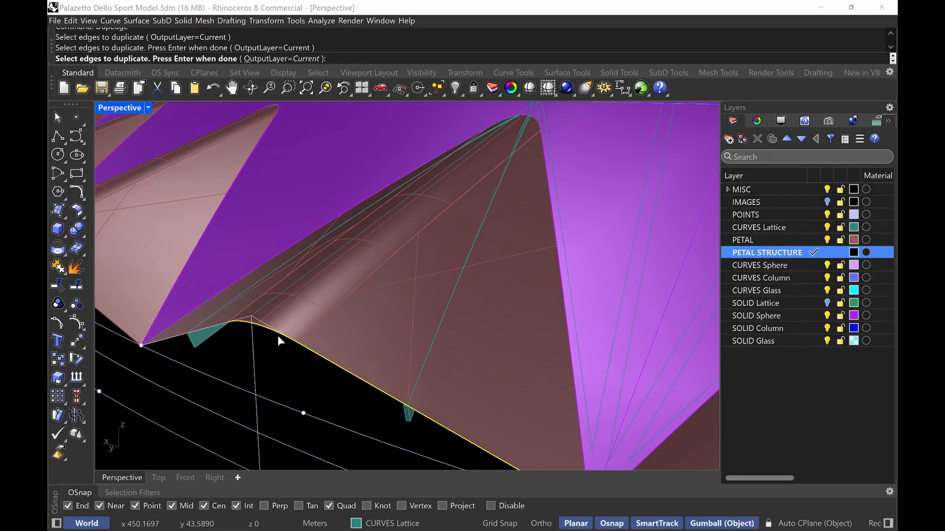
{"action": "left_click", "coordinate": [193, 336]}
{"action": "left_click", "coordinate": [241, 362]}
{"action": "key", "text": "Return"}
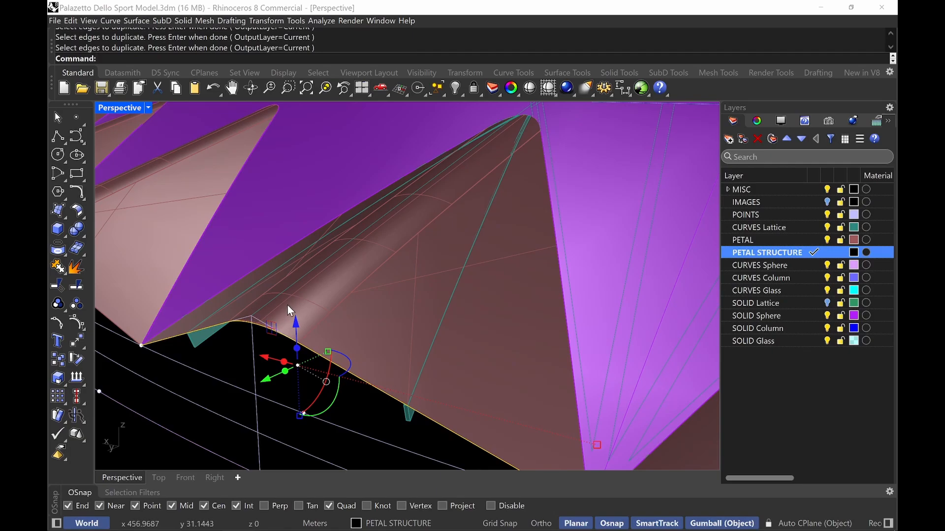
{"action": "key", "text": "Return"}
{"action": "left_click", "coordinate": [262, 329]}
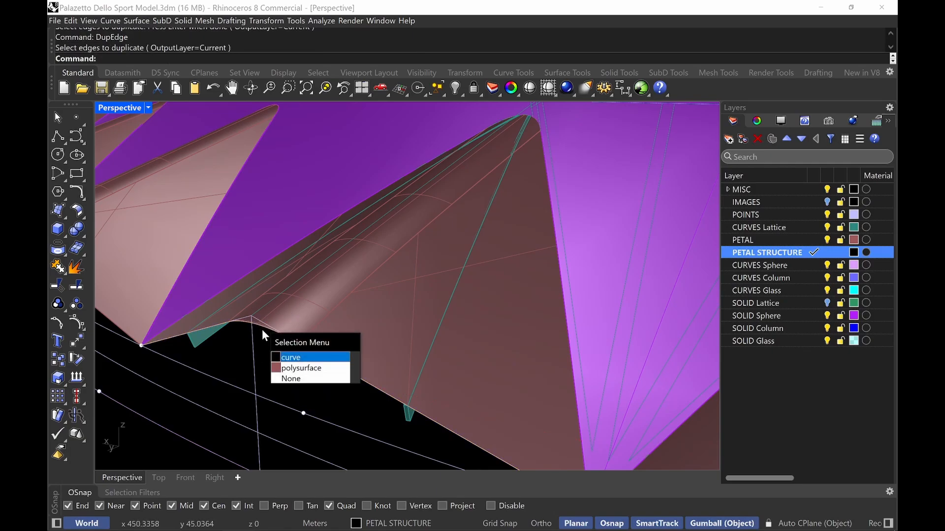
{"action": "left_click", "coordinate": [306, 355]}
{"action": "left_click", "coordinate": [314, 359]}
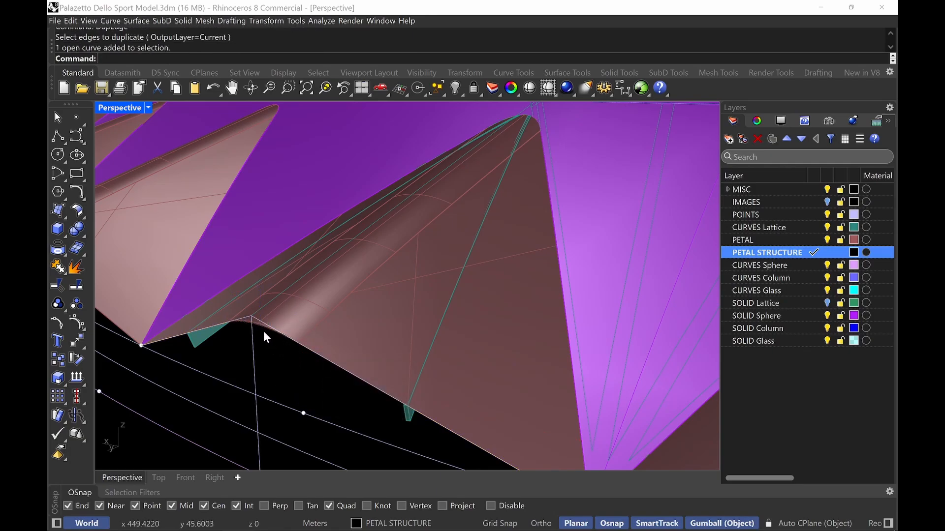
{"action": "left_click", "coordinate": [264, 331]}
{"action": "left_click", "coordinate": [303, 360]}
{"action": "right_click_drag", "start_coordinate": [332, 381], "coordinate": [388, 366]}
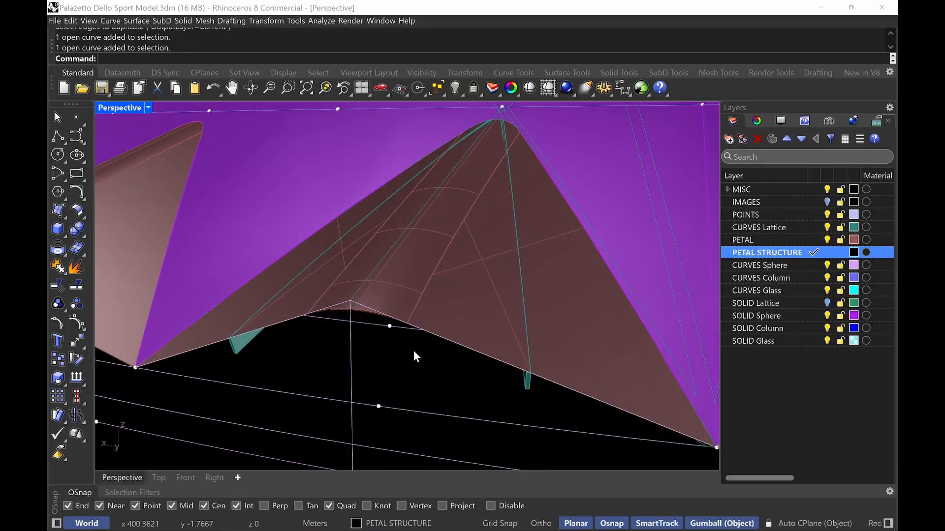
{"action": "key", "text": "ctrl+z"}
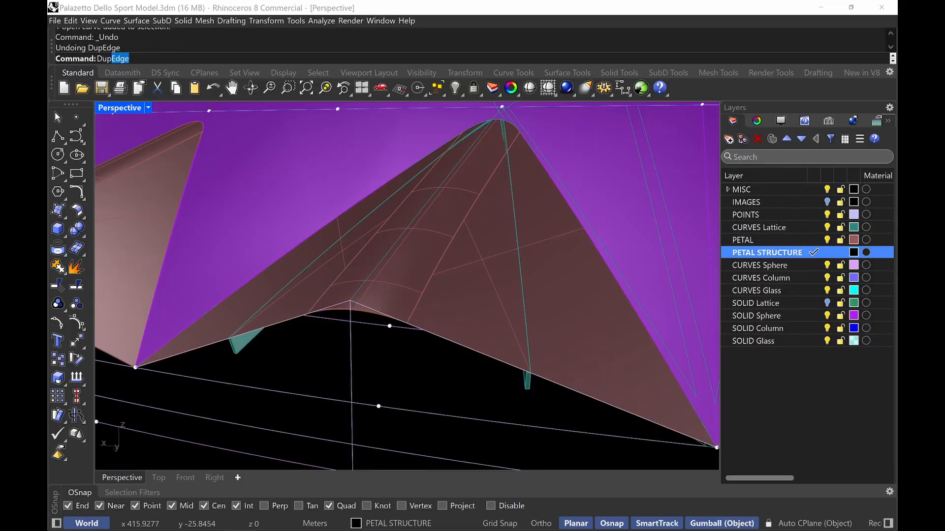
Duplicate the remaining lower petal edge and join the three edge curves into one curve
{"action": "key", "text": "Return"}
{"action": "right_click_drag", "start_coordinate": [374, 314], "coordinate": [355, 336]}
{"action": "left_click", "coordinate": [355, 337]}
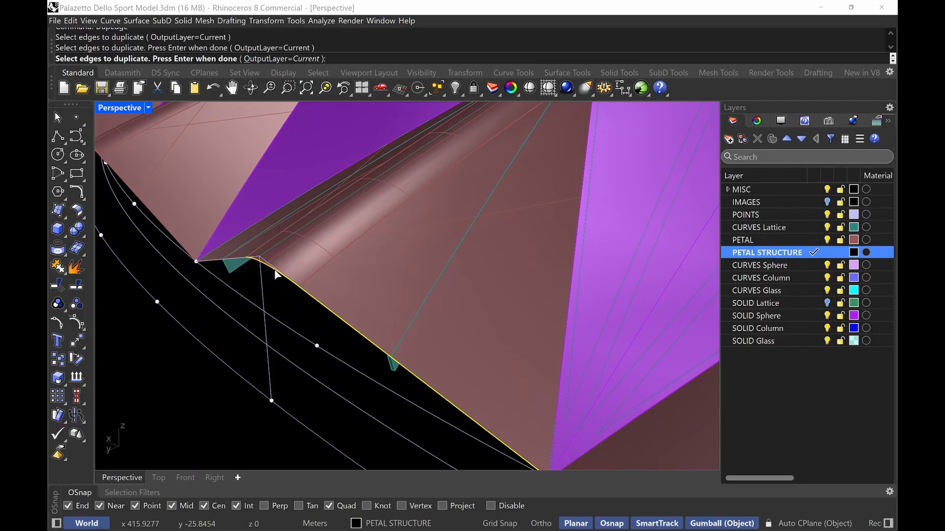
{"action": "key", "text": "Return"}
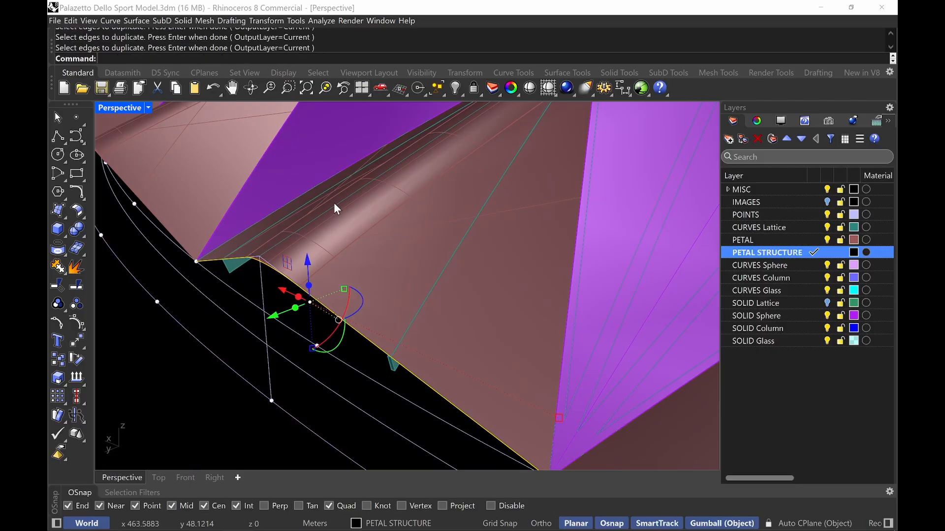
{"action": "key", "text": "ctrl+j"}
Extrude the joined edge curve downward with the gumball by 0.15 into a strip
{"action": "right_click_drag", "start_coordinate": [335, 207], "coordinate": [365, 291]}
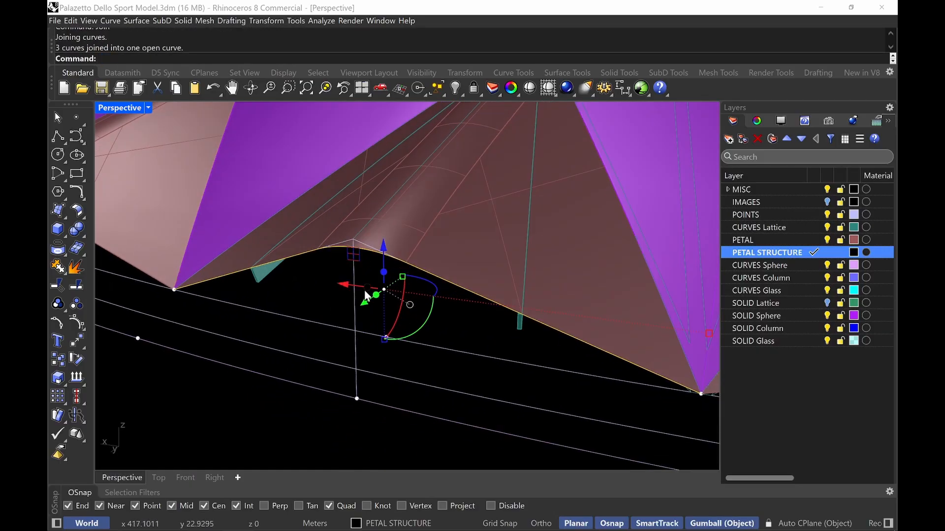
{"action": "left_click", "coordinate": [383, 274]}
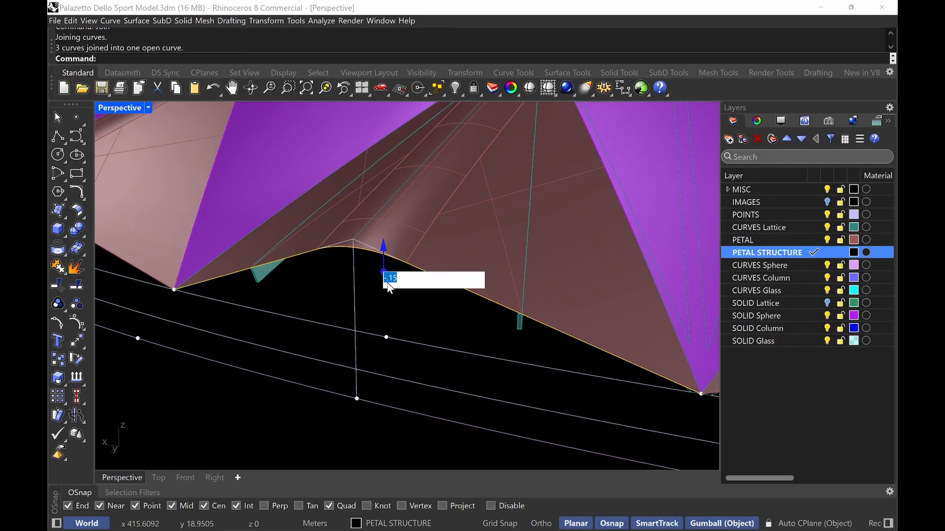
{"action": "key", "text": "Return"}
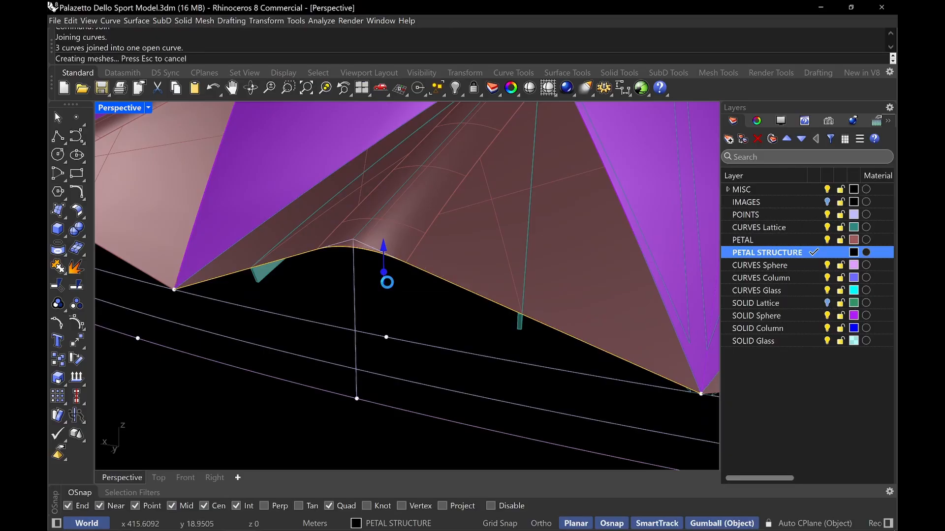
{"action": "key", "text": "Escape"}
{"action": "right_click_drag", "start_coordinate": [402, 279], "coordinate": [385, 278]}
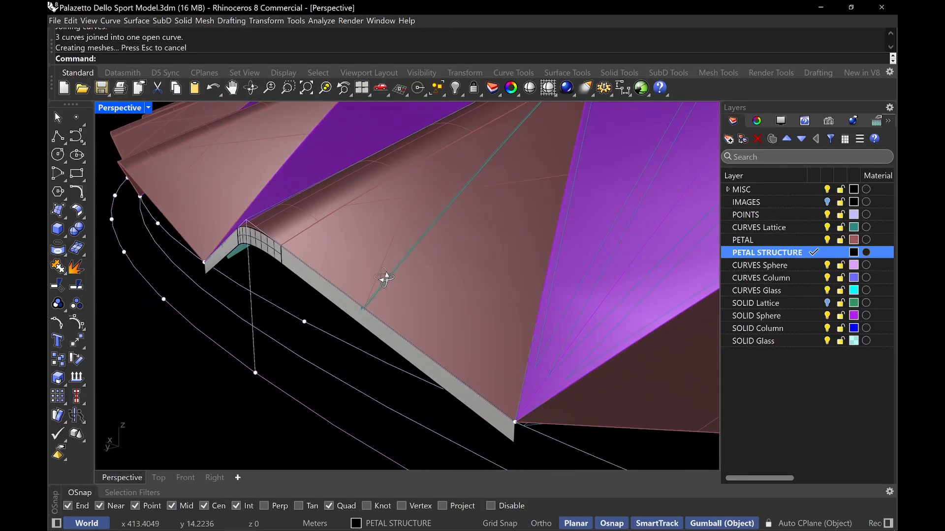
Offset the lower edge strip into a solid with OffsetSrf at distance 0.05
{"action": "left_click", "coordinate": [373, 329]}
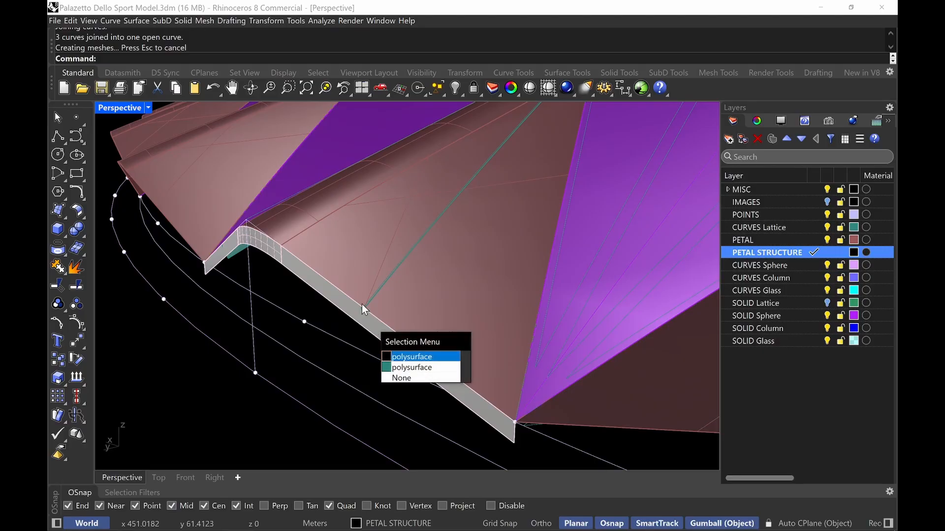
{"action": "key", "text": "Return"}
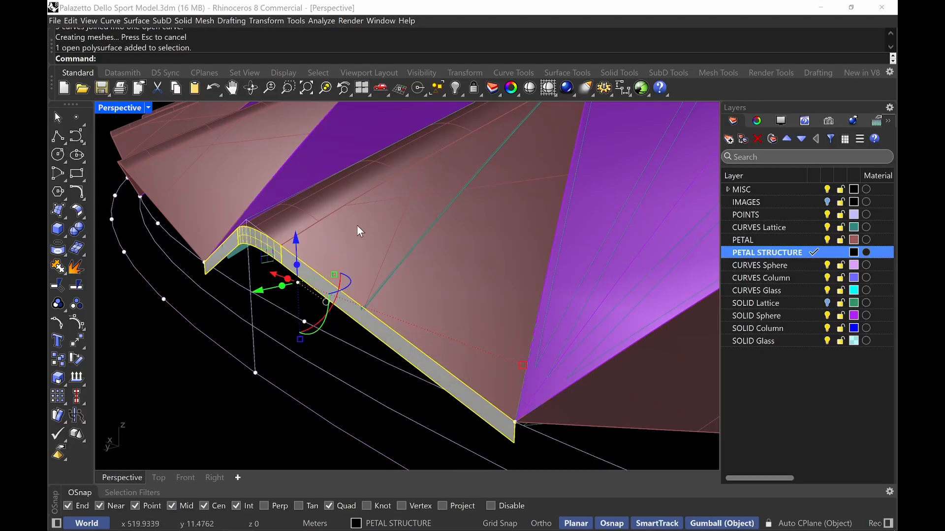
{"action": "key", "text": "Escape"}
{"action": "type", "text": "OffsetNormal"}
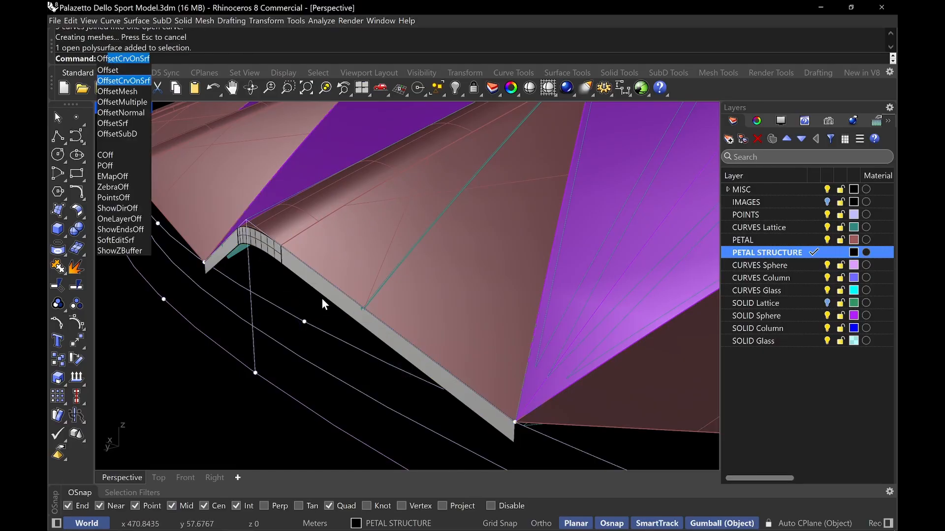
{"action": "key", "text": "Return"}
{"action": "left_click", "coordinate": [322, 300]}
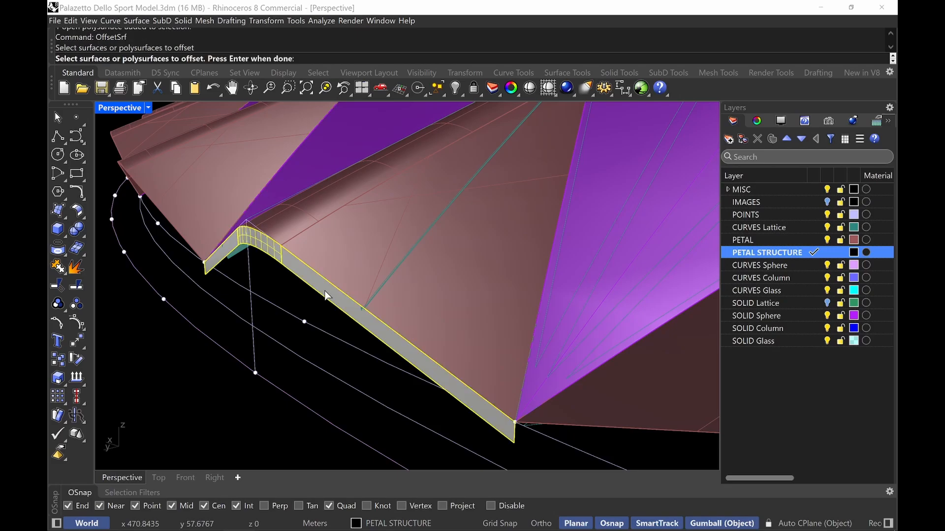
{"action": "key", "text": "Return"}
{"action": "key", "text": "Return"}
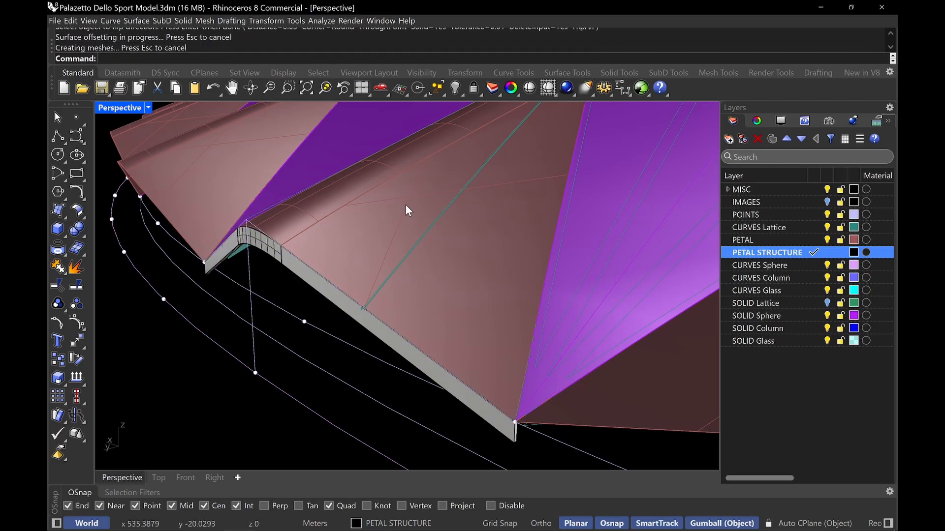
Select the mirrored strip and the lower edge solid and move them to the PETAL STRUCTURE layer
{"action": "scroll", "coordinate": [416, 200], "scroll_direction": "down", "scroll_amount": 2}
{"action": "right_click_drag", "start_coordinate": [426, 220], "coordinate": [222, 219]}
{"action": "left_click", "coordinate": [217, 258]}
{"action": "right_click_drag", "start_coordinate": [217, 258], "coordinate": [367, 193]}
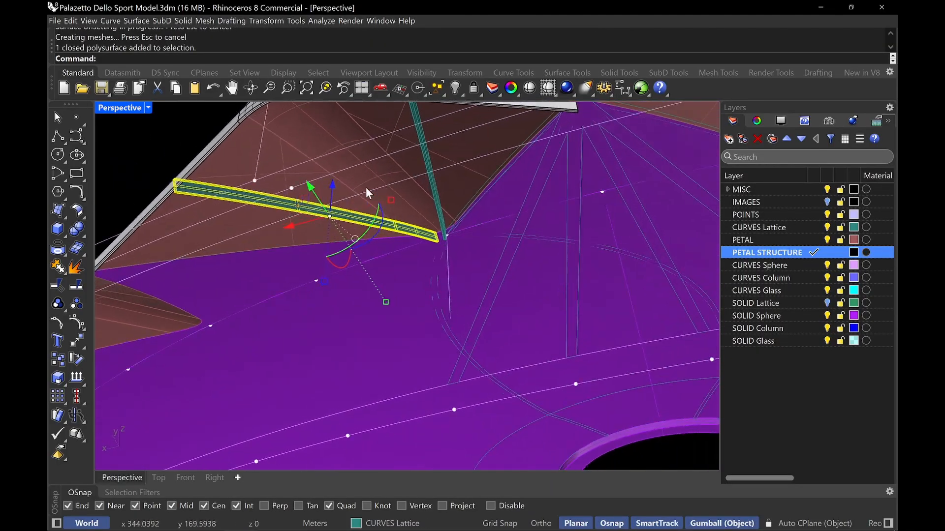
{"action": "left_click", "coordinate": [433, 191], "text": "shift"}
{"action": "left_click", "coordinate": [438, 190], "text": "shift"}
{"action": "left_click", "coordinate": [438, 190], "text": "shift"}
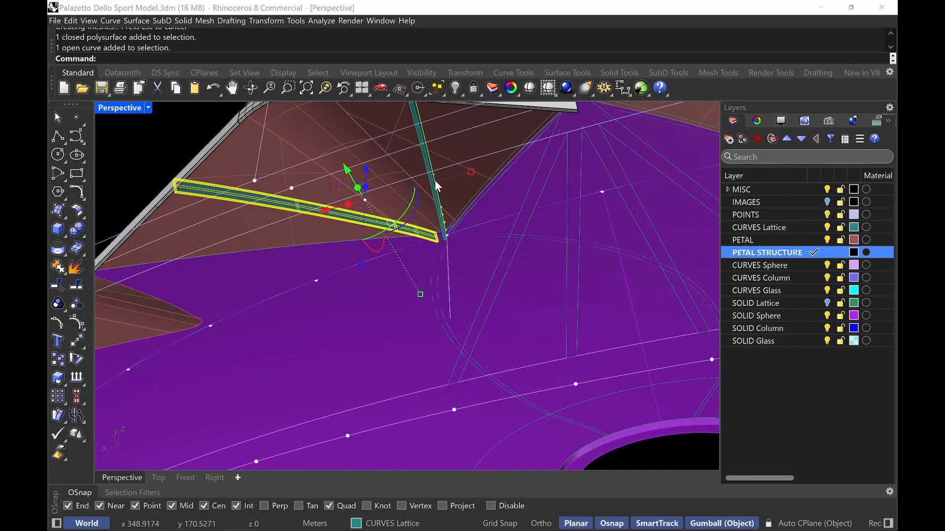
{"action": "key", "text": "Escape"}
{"action": "scroll", "coordinate": [433, 189], "scroll_direction": "up", "scroll_amount": 2}
{"action": "scroll", "coordinate": [435, 194], "scroll_direction": "up", "scroll_amount": 1}
{"action": "left_click", "coordinate": [435, 195]}
{"action": "left_click", "coordinate": [346, 245], "text": "shift"}
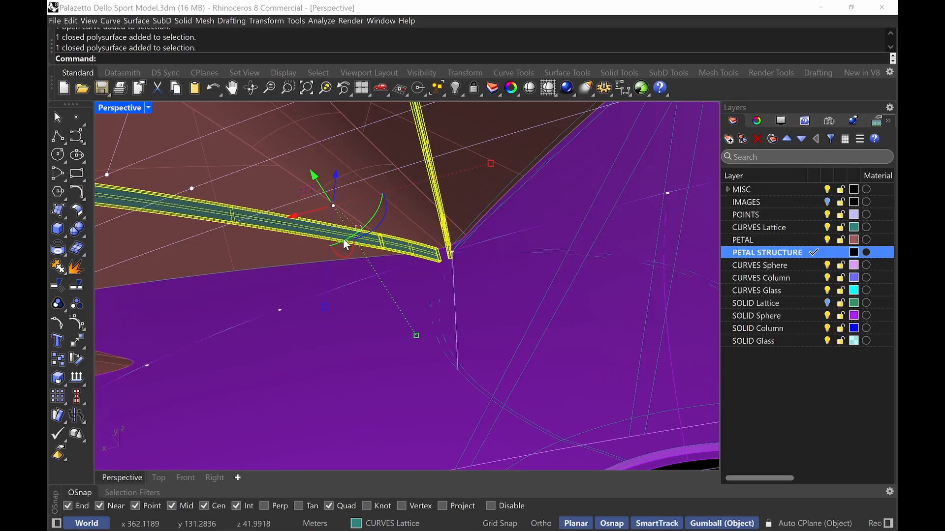
{"action": "left_click", "coordinate": [389, 524]}
{"action": "left_click", "coordinate": [408, 417]}
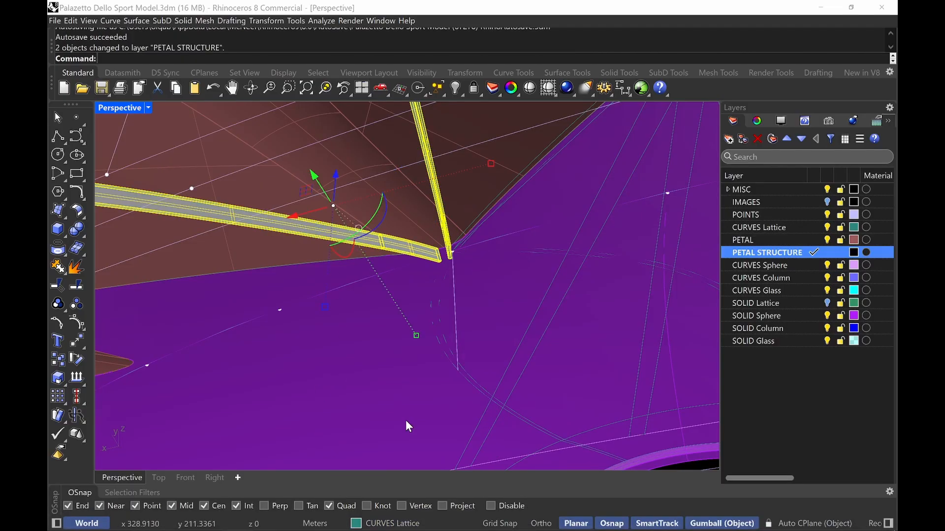
Inspect the structural strips along the petal's lower edge from several angles
{"action": "right_click_drag", "start_coordinate": [407, 424], "coordinate": [416, 278]}
{"action": "scroll", "coordinate": [419, 278], "scroll_direction": "up", "scroll_amount": 10}
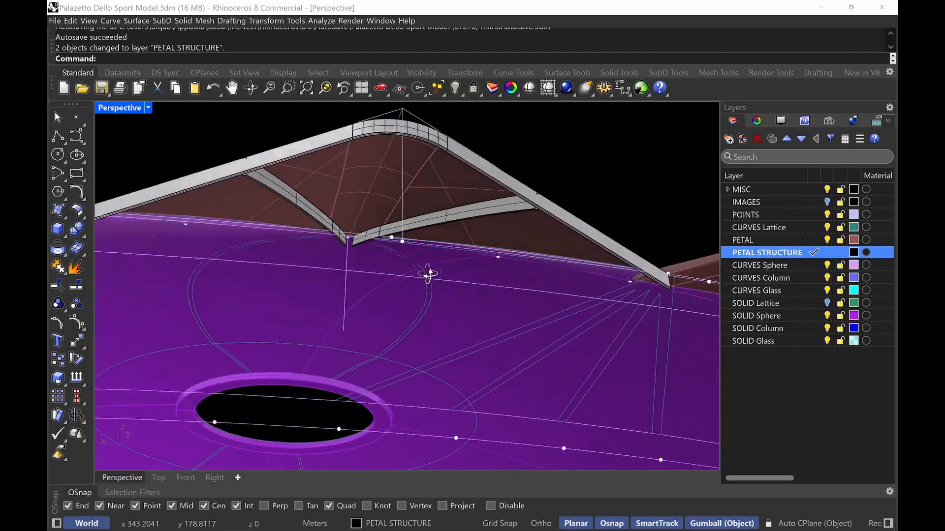
{"action": "right_click_drag", "start_coordinate": [447, 246], "coordinate": [415, 303]}
{"action": "mouse_move", "coordinate": [419, 251]}
{"action": "right_mouse_down"}
{"action": "mouse_move", "coordinate": [419, 226]}
{"action": "mouse_move", "coordinate": [418, 274]}
{"action": "mouse_move", "coordinate": [411, 259]}
{"action": "right_mouse_up"}
{"action": "scroll", "coordinate": [400, 326], "scroll_direction": "up", "scroll_amount": 3}
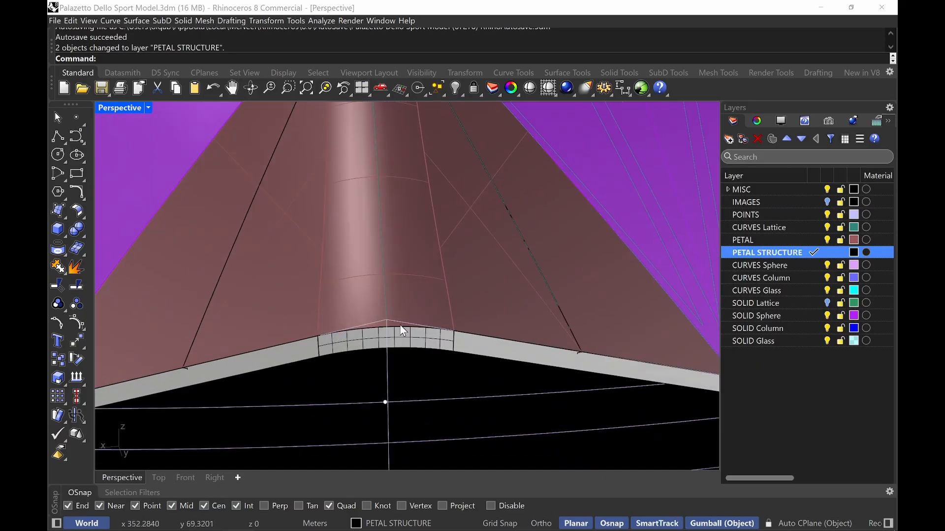
{"action": "right_click_drag", "start_coordinate": [405, 320], "coordinate": [386, 305]}
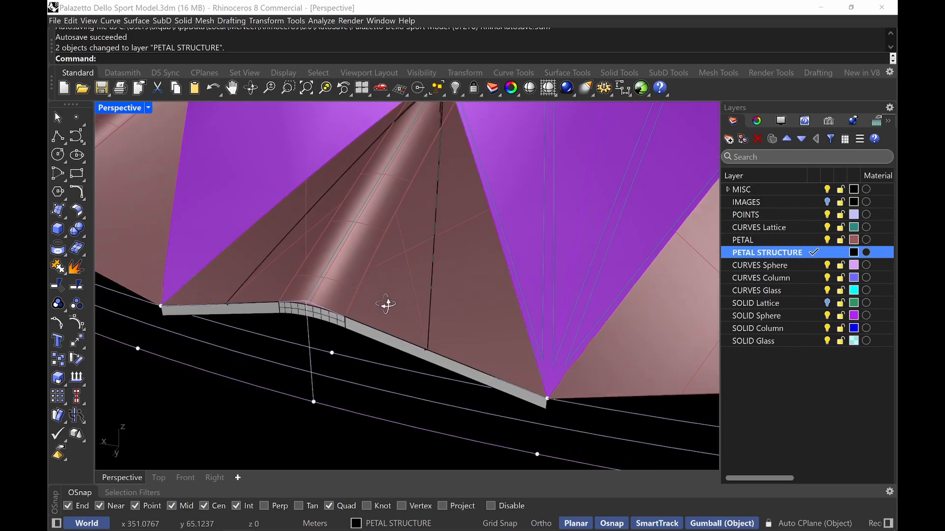
{"action": "scroll", "coordinate": [343, 339], "scroll_direction": "up", "scroll_amount": 5}
Select all PETAL STRUCTURE objects and polar-array them 36 times around the dome's centre over 360 degrees
{"action": "left_click", "coordinate": [350, 327]}
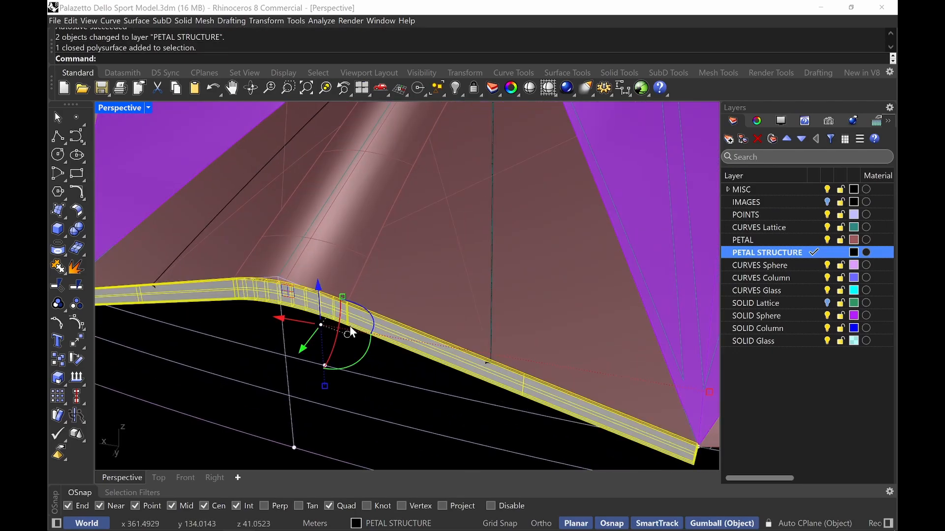
{"action": "right_click", "coordinate": [754, 253]}
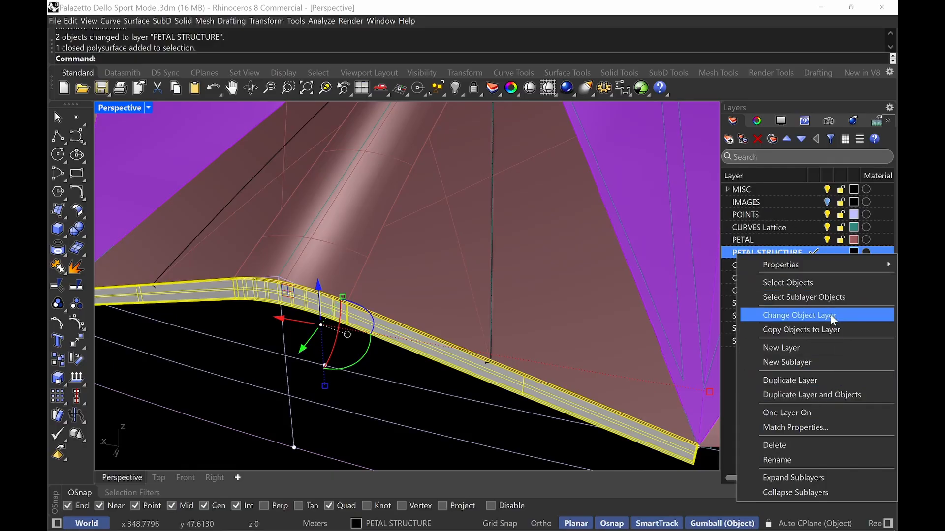
{"action": "left_click", "coordinate": [797, 298]}
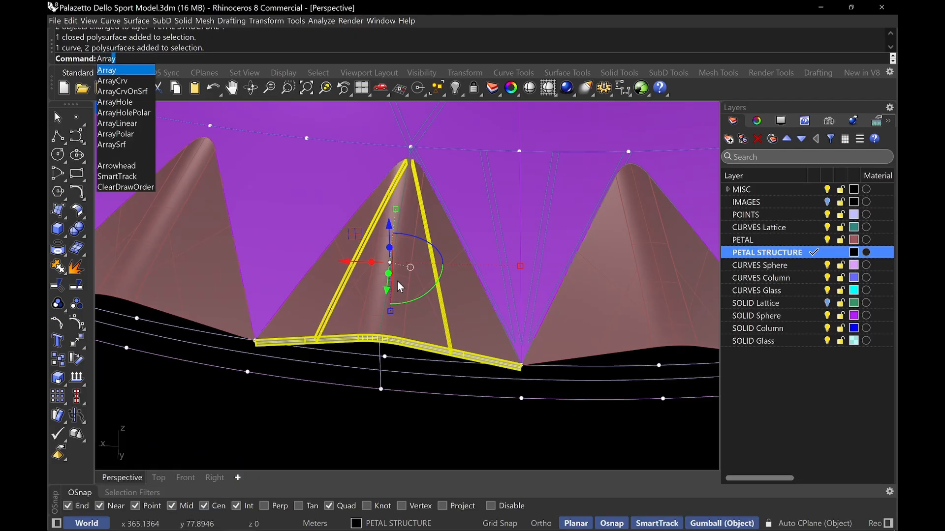
{"action": "key", "text": "Down"}
{"action": "key", "text": "Down"}
{"action": "key", "text": "Down"}
{"action": "key", "text": "Return"}
{"action": "scroll", "coordinate": [397, 281], "scroll_direction": "down", "scroll_amount": 4}
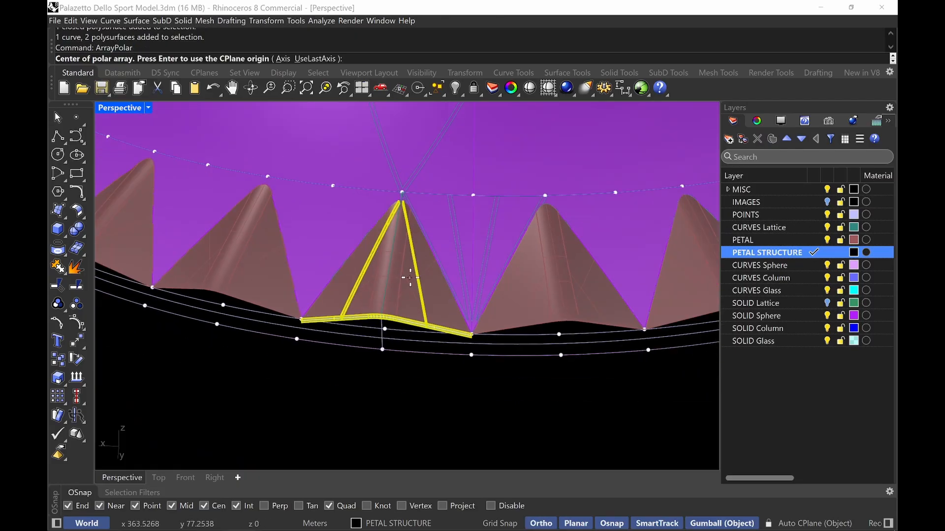
{"action": "right_click_drag", "start_coordinate": [409, 276], "coordinate": [358, 277], "text": "shift"}
{"action": "scroll", "coordinate": [475, 359], "scroll_direction": "down", "scroll_amount": 3}
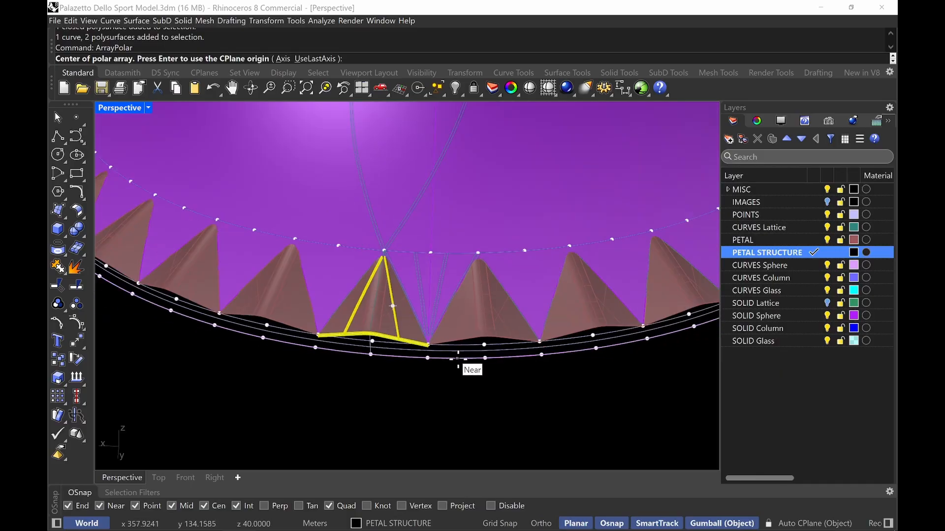
{"action": "scroll", "coordinate": [511, 362], "scroll_direction": "down", "scroll_amount": 3}
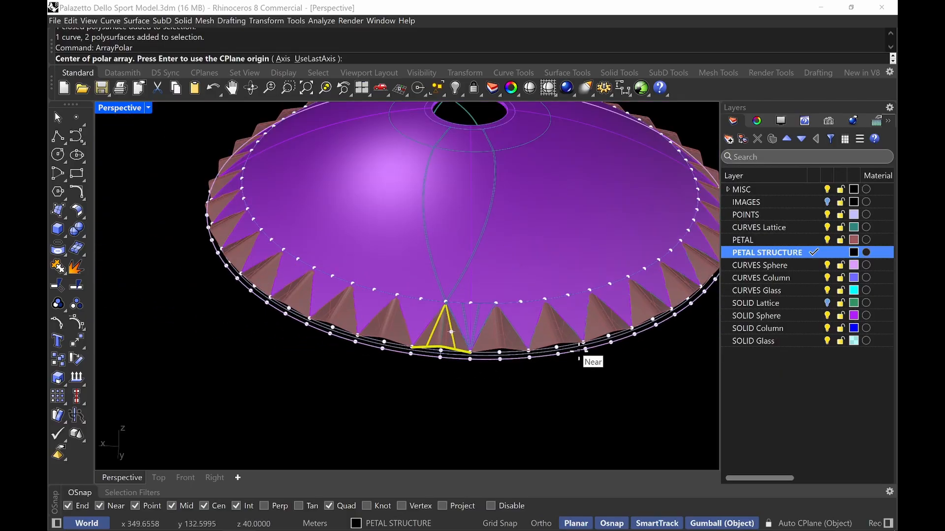
{"action": "left_click", "coordinate": [428, 357]}
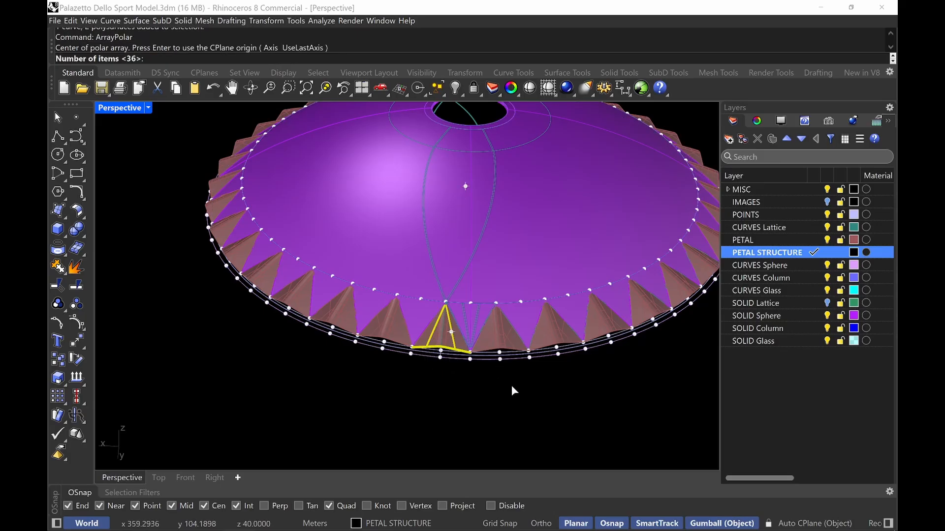
{"action": "key", "text": "Return"}
{"action": "key", "text": "Return"}
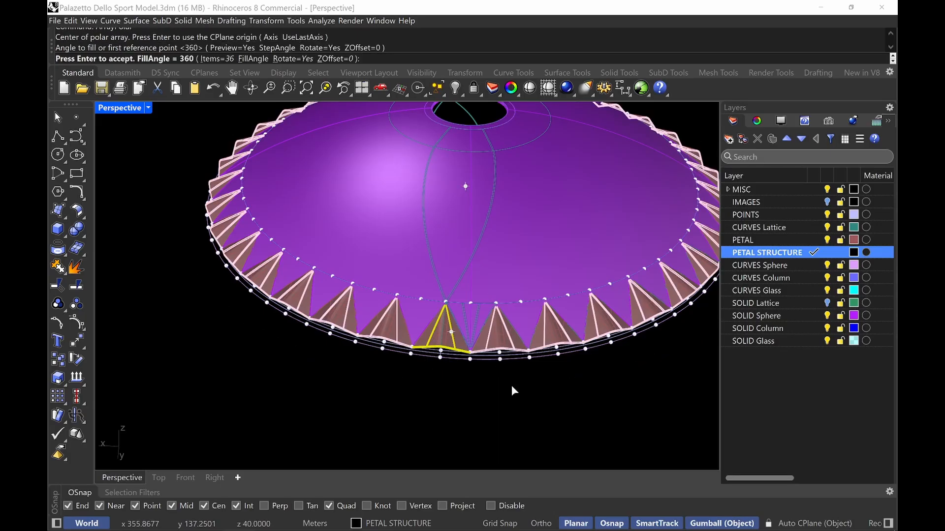
{"action": "scroll", "coordinate": [454, 386], "scroll_direction": "down", "scroll_amount": 2}
{"action": "key", "text": "Return"}
{"action": "key", "text": "Escape"}
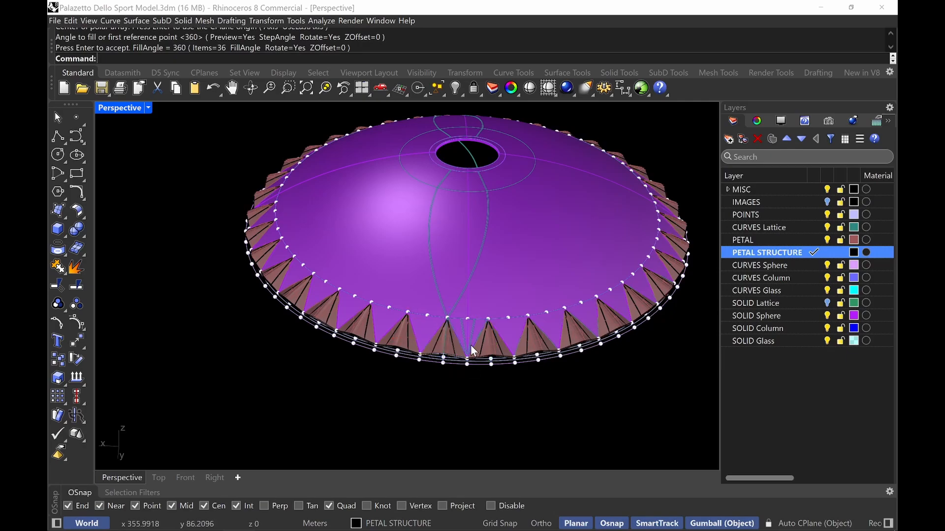
Turn on the SOLID Lattice layer to show the lattice with the arrayed petal structure
{"action": "scroll", "coordinate": [471, 346], "scroll_direction": "up", "scroll_amount": 3}
{"action": "right_click_drag", "start_coordinate": [468, 363], "coordinate": [450, 335]}
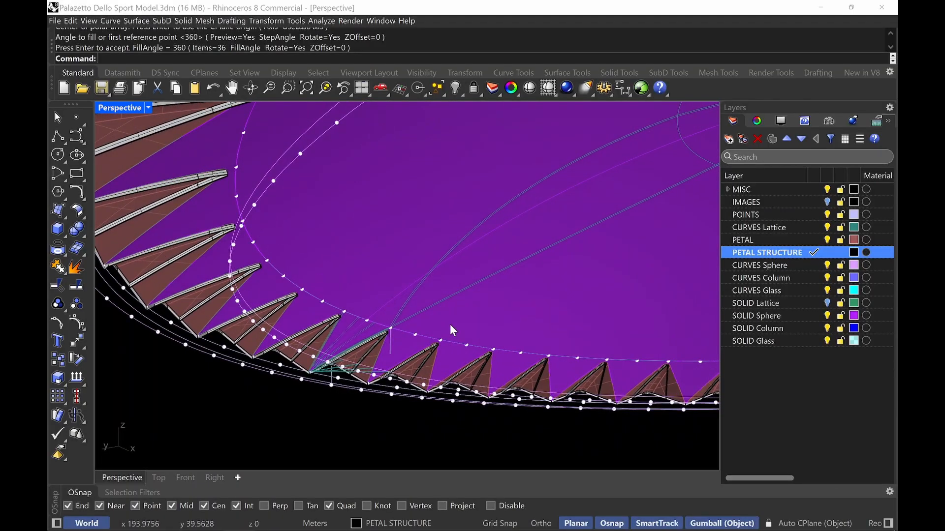
{"action": "right_click_drag", "start_coordinate": [625, 283], "coordinate": [536, 261]}
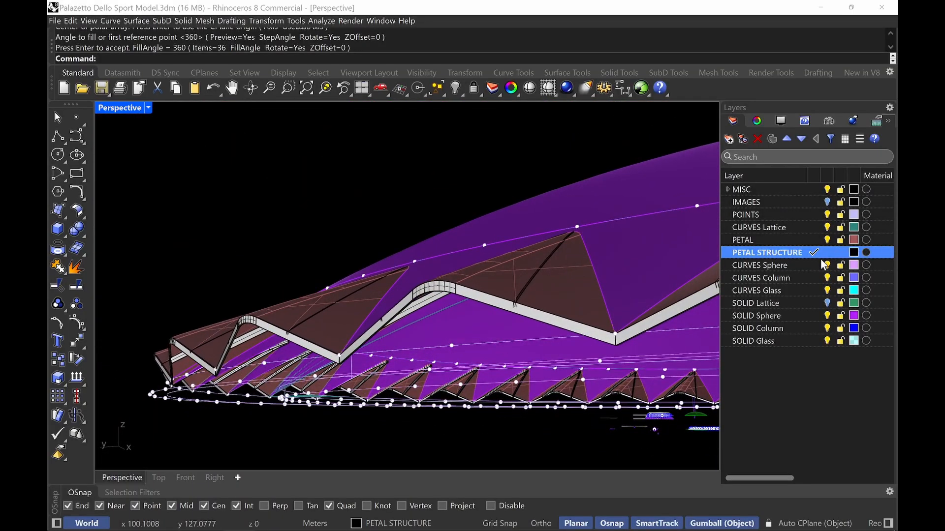
{"action": "left_click", "coordinate": [828, 304]}
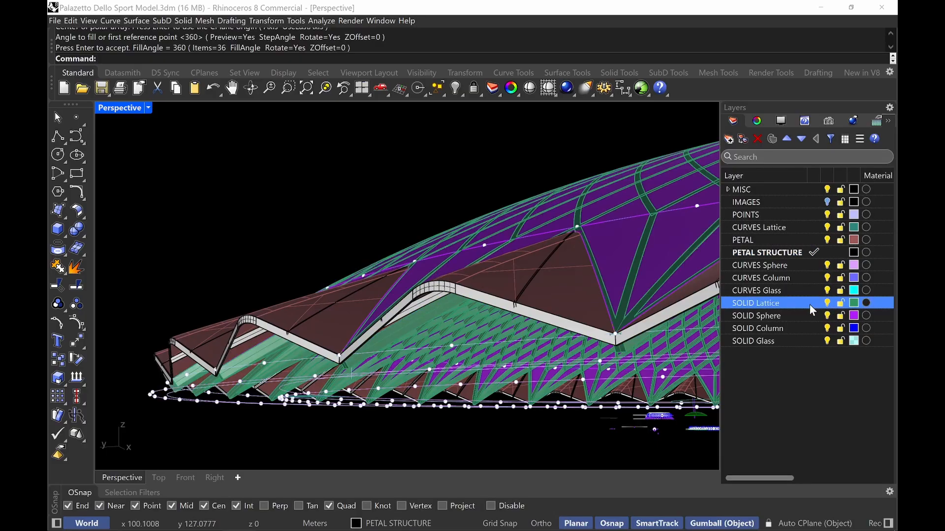
Set the Perspective viewport display mode to Soft Monochrome
{"action": "right_click_drag", "start_coordinate": [541, 307], "coordinate": [468, 304]}
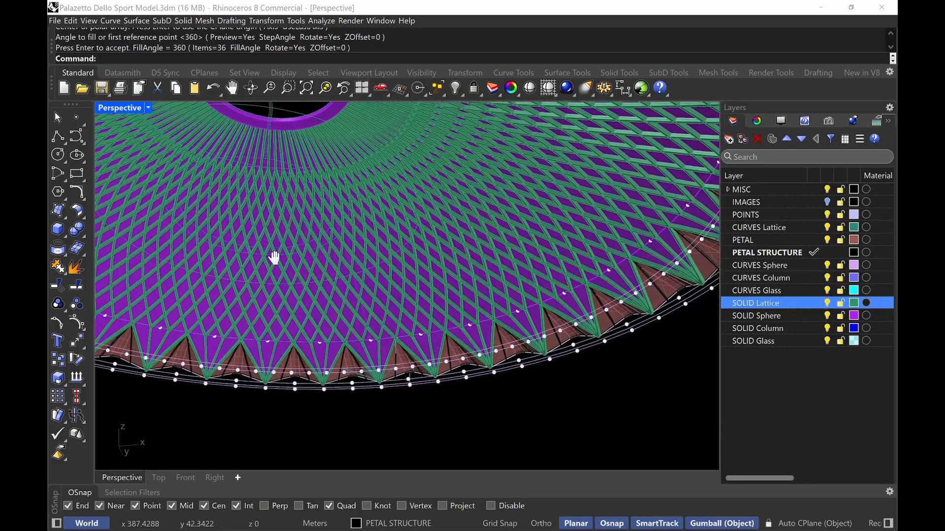
{"action": "right_click_drag", "start_coordinate": [274, 257], "coordinate": [422, 321]}
{"action": "left_click", "coordinate": [122, 109]}
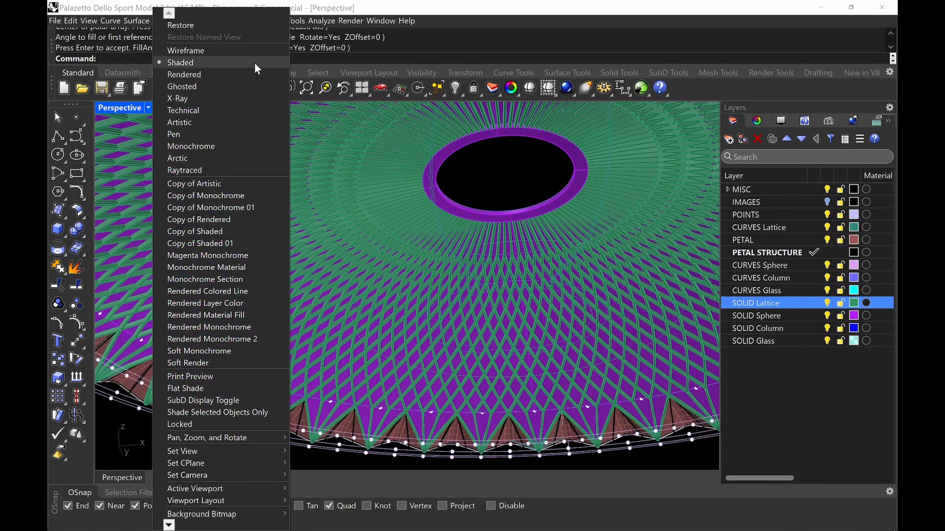
{"action": "left_click", "coordinate": [234, 348]}
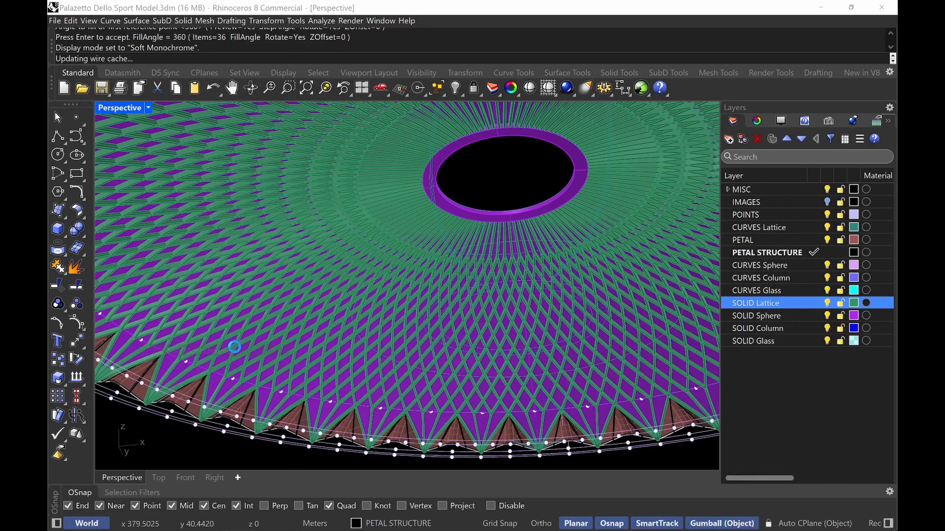
Inspect the completed dome with lattice and petal structures from several angles
{"action": "scroll", "coordinate": [287, 250], "scroll_direction": "down", "scroll_amount": 4}
{"action": "right_click_drag", "start_coordinate": [284, 253], "coordinate": [362, 365]}
{"action": "scroll", "coordinate": [337, 393], "scroll_direction": "up", "scroll_amount": 9}
{"action": "scroll", "coordinate": [426, 305], "scroll_direction": "down", "scroll_amount": 8}
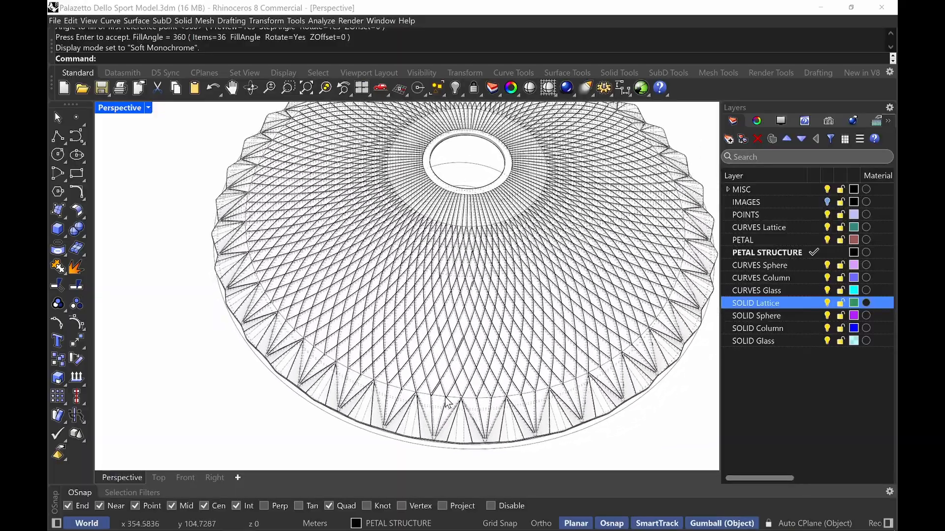
{"action": "right_click_drag", "start_coordinate": [447, 401], "coordinate": [501, 458], "text": "shift"}
{"action": "right_click_drag", "start_coordinate": [416, 411], "coordinate": [414, 313]}
{"action": "right_click_drag", "start_coordinate": [458, 278], "coordinate": [558, 351], "text": "ctrl"}
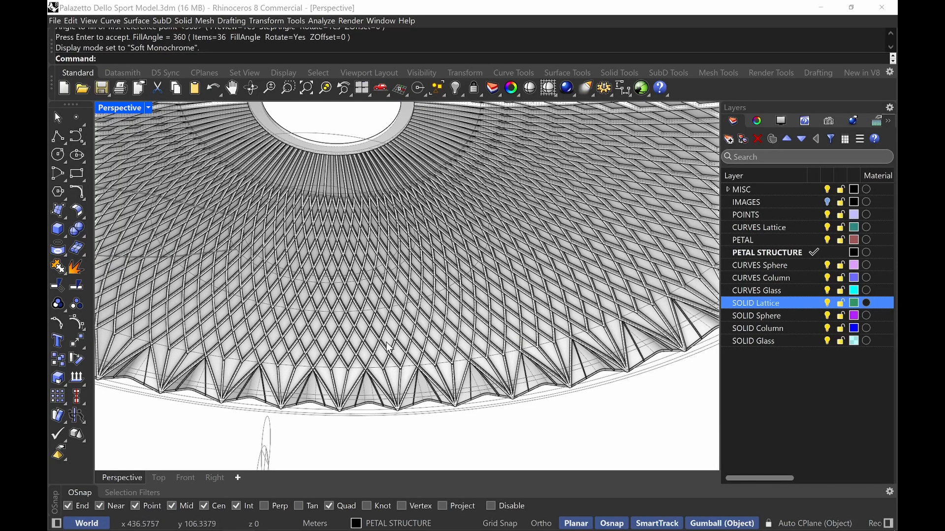
{"action": "right_click_drag", "start_coordinate": [345, 326], "coordinate": [331, 287]}
{"action": "scroll", "coordinate": [375, 295], "scroll_direction": "up", "scroll_amount": 3}
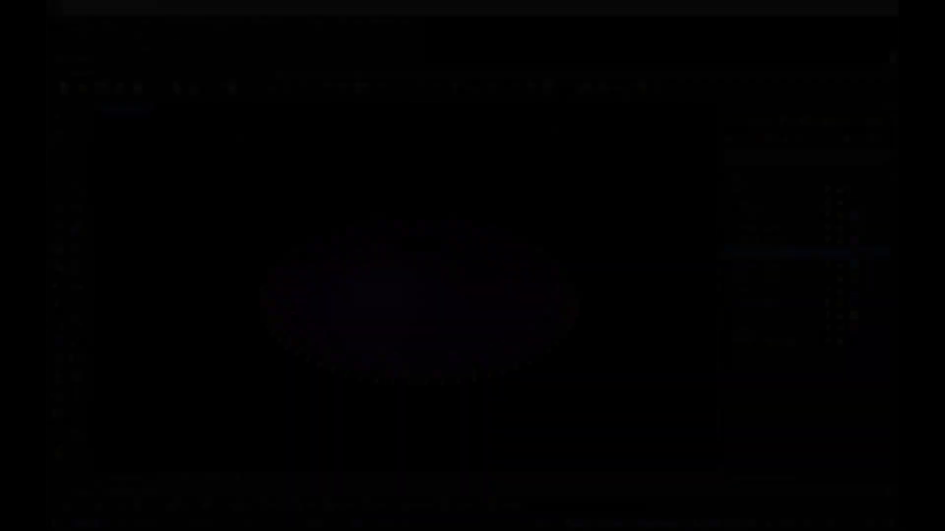
Switch to Google Earth Pro and view the Palazzetto dello Sport from above
{"action": "mouse_move", "coordinate": [436, 521]}
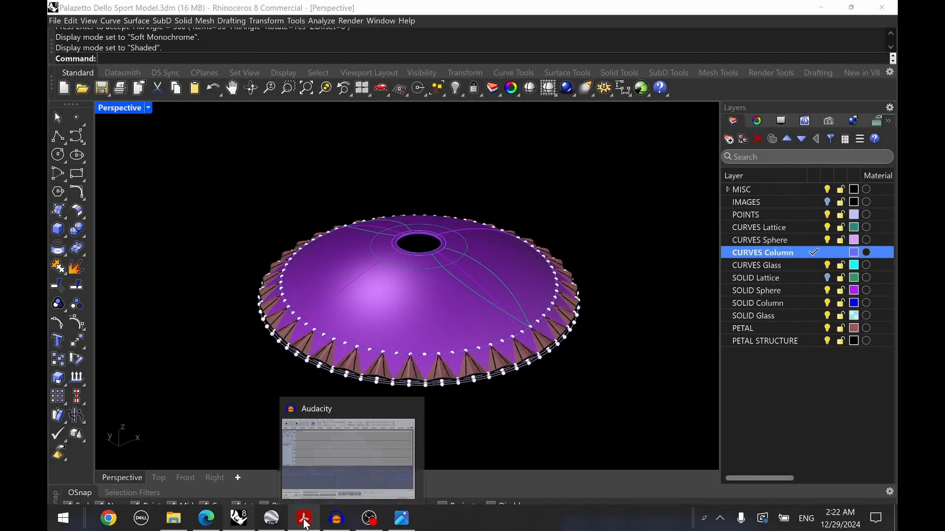
{"action": "left_click", "coordinate": [272, 521]}
{"action": "scroll", "coordinate": [460, 305], "scroll_direction": "up", "scroll_amount": 1}
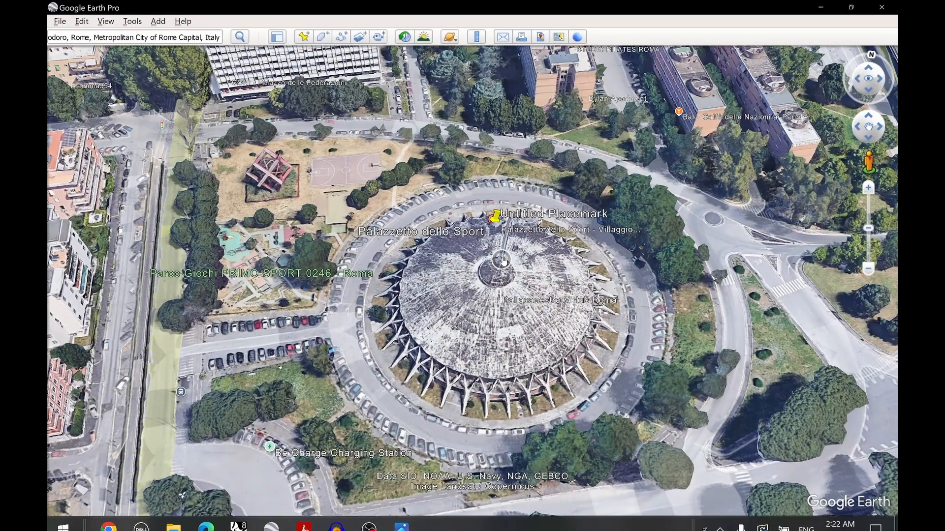
{"action": "left_click_drag", "start_coordinate": [520, 313], "coordinate": [513, 355]}
{"action": "middle_click_drag", "start_coordinate": [513, 355], "coordinate": [560, 123]}
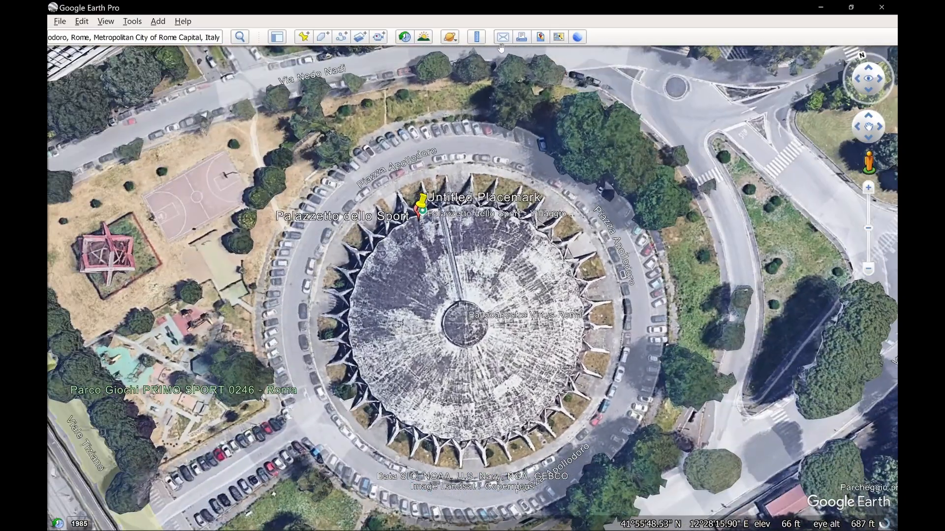
Open the Ruler and measure the distance across the dome's roof
{"action": "left_click", "coordinate": [476, 37]}
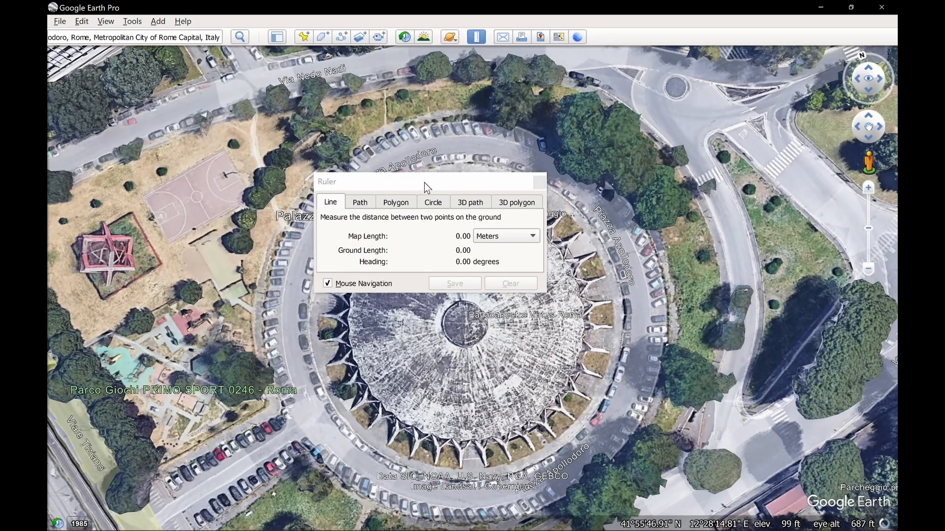
{"action": "left_click_drag", "start_coordinate": [424, 182], "coordinate": [198, 193]}
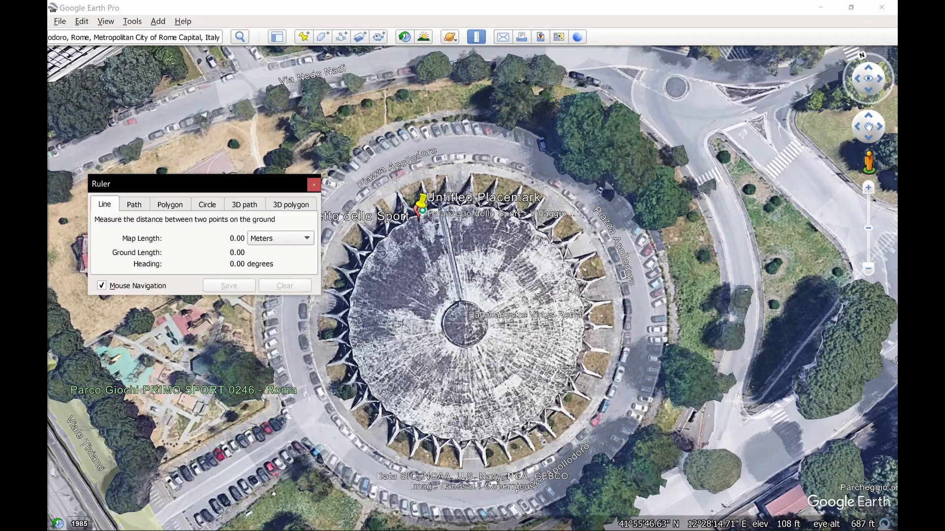
{"action": "scroll", "coordinate": [353, 340], "scroll_direction": "up", "scroll_amount": 4}
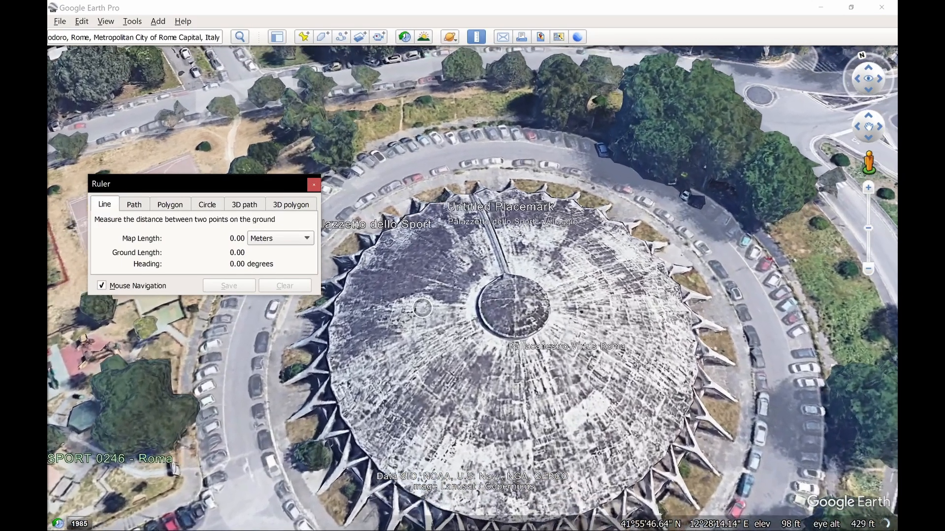
{"action": "middle_click_drag", "start_coordinate": [463, 301], "coordinate": [474, 173]}
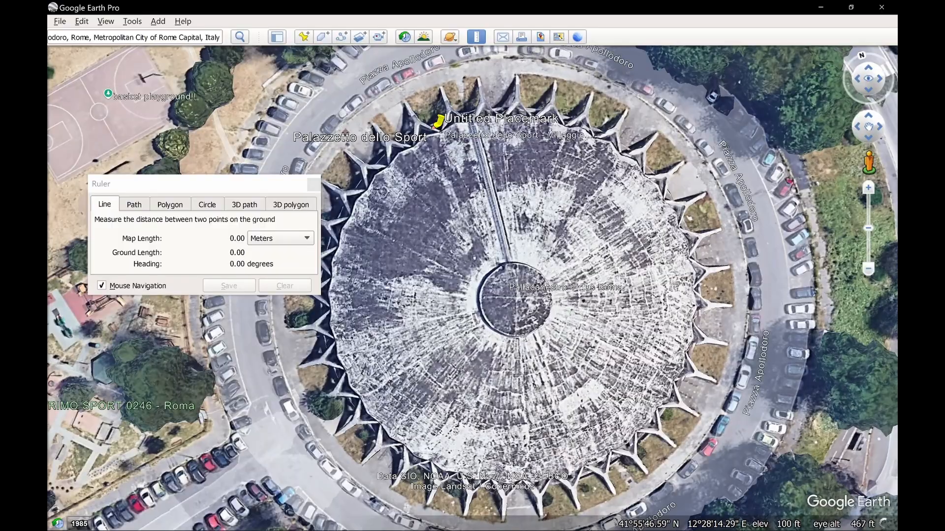
{"action": "scroll", "coordinate": [501, 279], "scroll_direction": "down", "scroll_amount": 1}
{"action": "scroll", "coordinate": [501, 279], "scroll_direction": "up", "scroll_amount": 2}
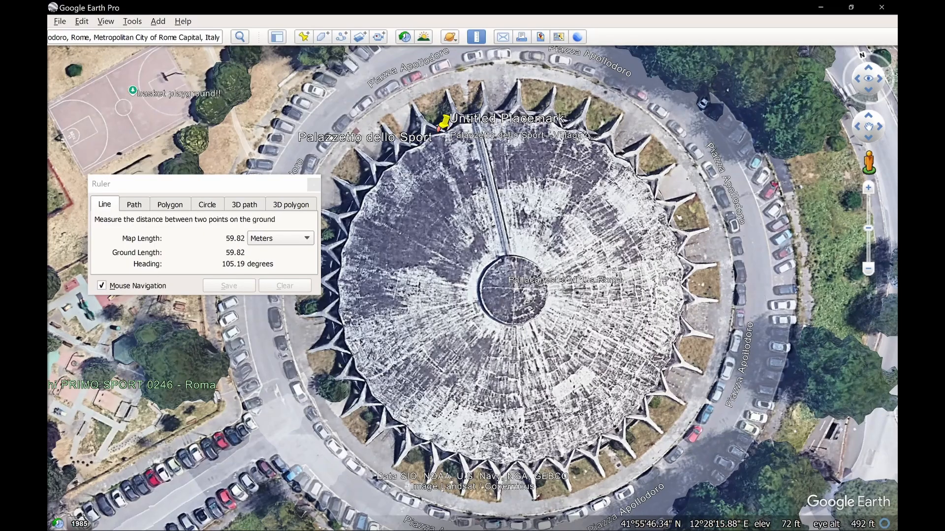
{"action": "middle_click_drag", "start_coordinate": [671, 334], "coordinate": [634, 471]}
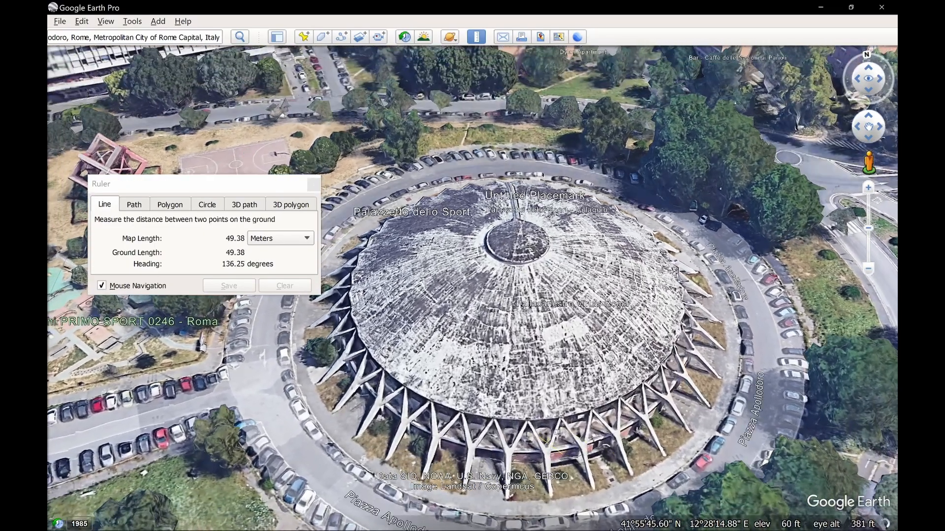
Clear the ruler and measure the length of one perimeter Y-shaped column
{"action": "left_click", "coordinate": [473, 276]}
{"action": "left_click", "coordinate": [286, 287]}
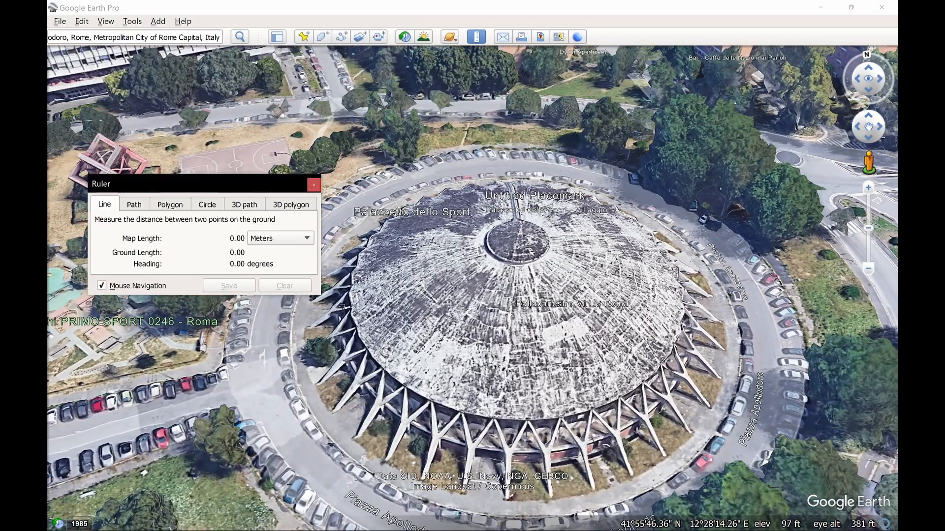
{"action": "scroll", "coordinate": [453, 345], "scroll_direction": "up", "scroll_amount": 4}
{"action": "middle_click_drag", "start_coordinate": [453, 345], "coordinate": [546, 448]}
{"action": "key", "text": "u"}
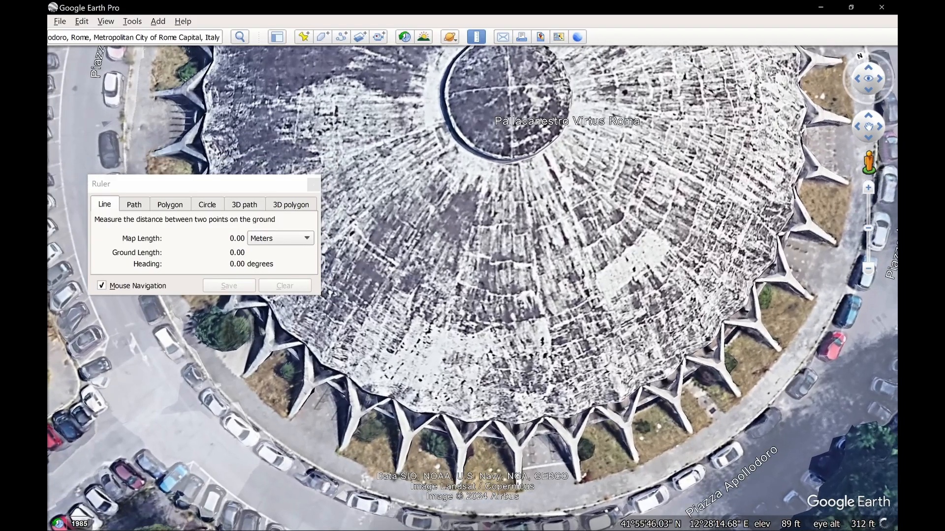
{"action": "left_click", "coordinate": [580, 478]}
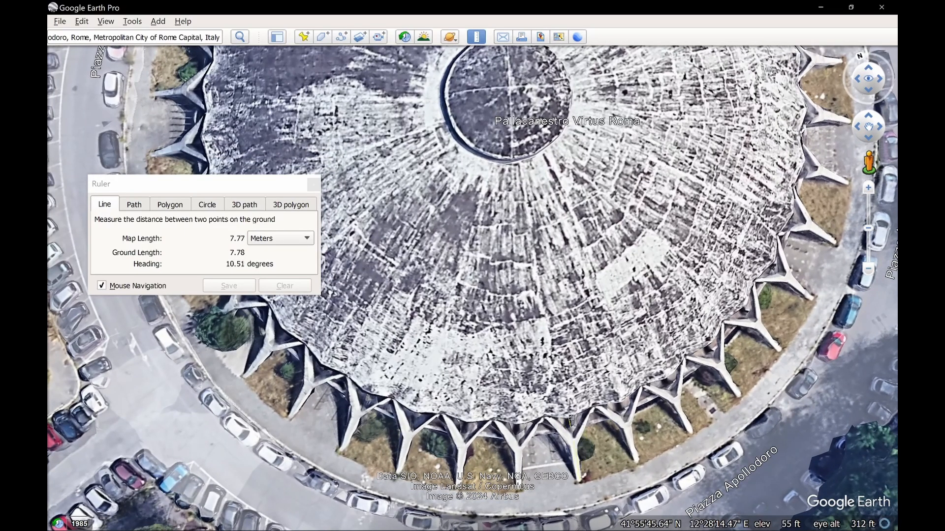
{"action": "left_click", "coordinate": [571, 420]}
Clear the ruler and measure another Y-shaped column's length from a tilted view
{"action": "scroll", "coordinate": [577, 474], "scroll_direction": "up", "scroll_amount": 5}
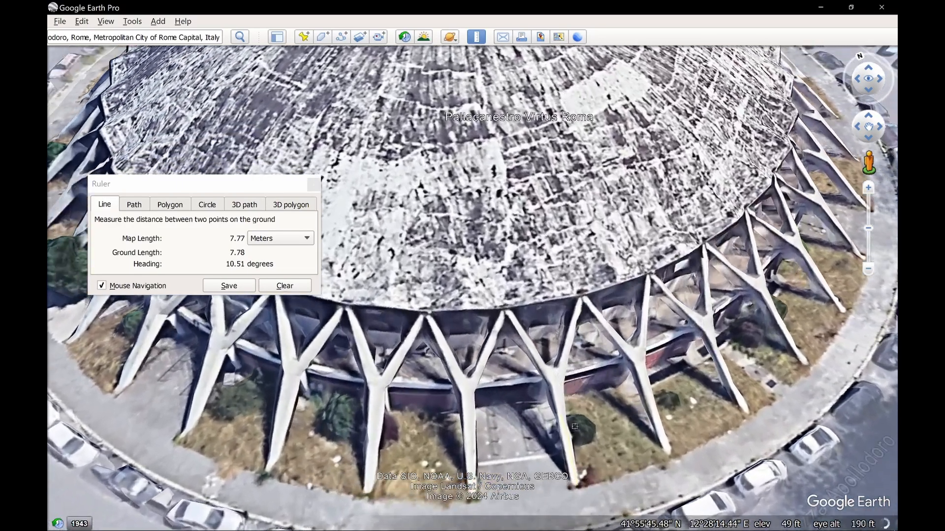
{"action": "middle_click_drag", "start_coordinate": [579, 415], "coordinate": [557, 182]}
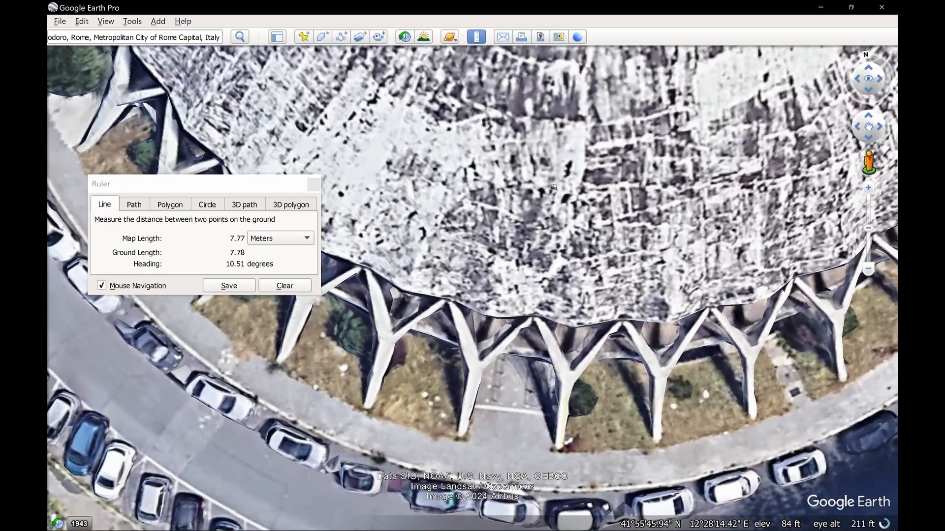
{"action": "left_click", "coordinate": [300, 289]}
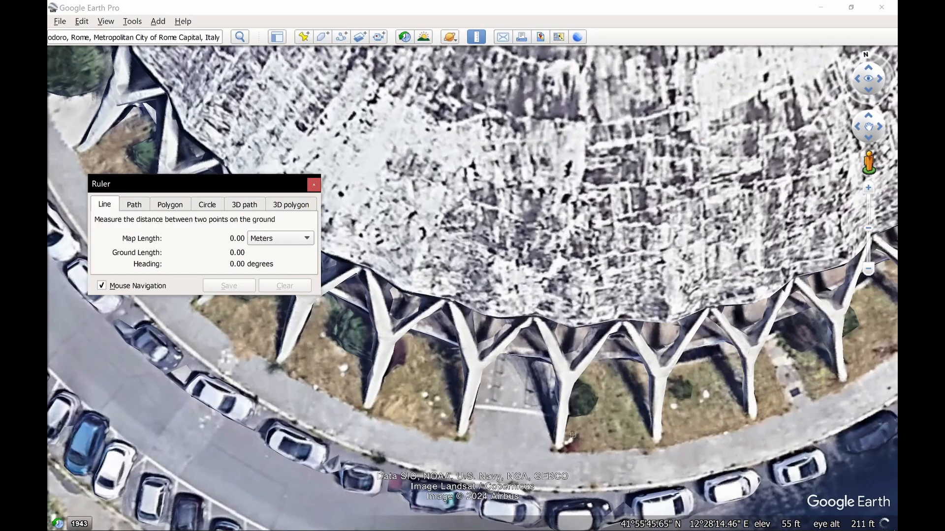
{"action": "middle_click_drag", "start_coordinate": [573, 435], "coordinate": [551, 339]}
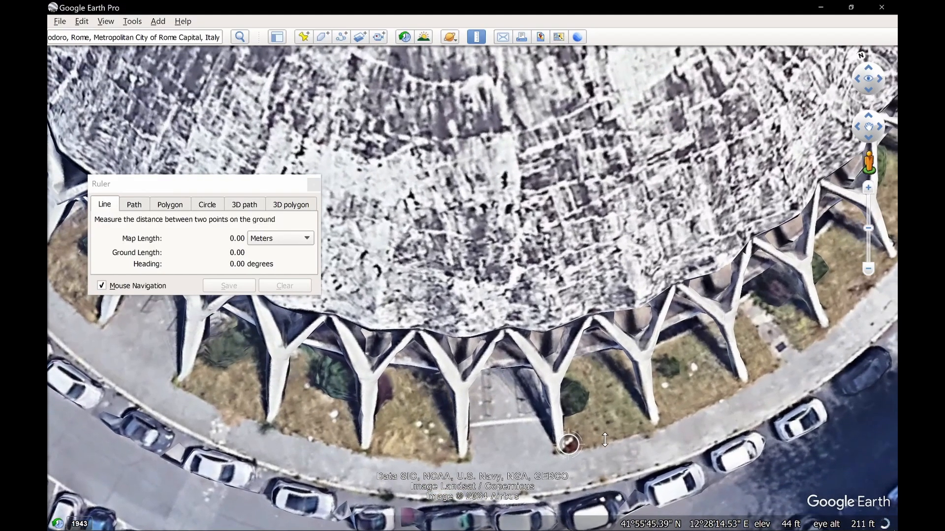
{"action": "left_click", "coordinate": [545, 332]}
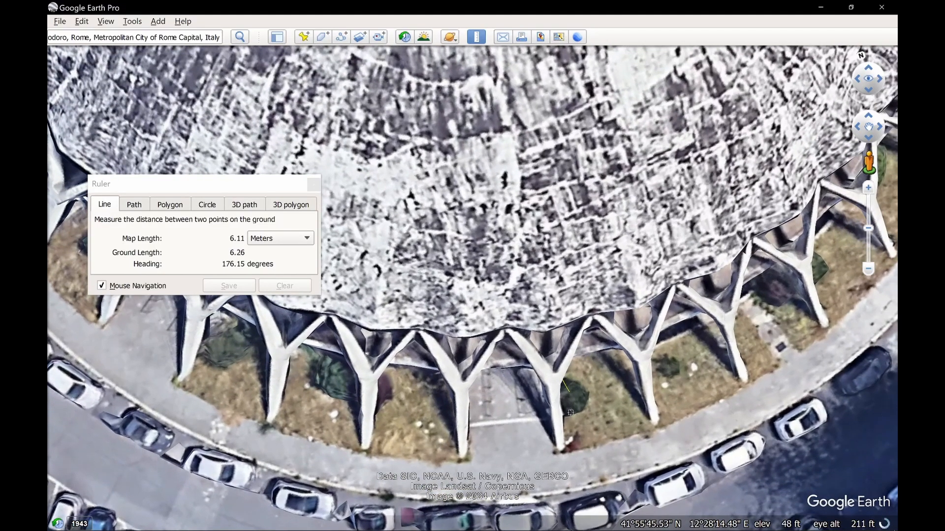
{"action": "left_click", "coordinate": [560, 448]}
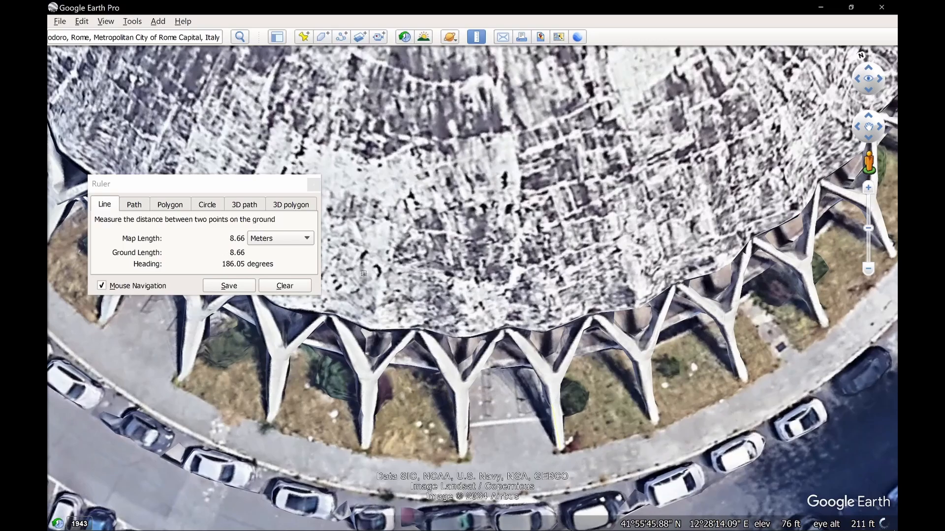
Clear the ruler and examine the Y-shaped columns from ground level in Street View before returning to the aerial view
{"action": "left_click", "coordinate": [284, 286]}
{"action": "middle_click_drag", "start_coordinate": [526, 283], "coordinate": [439, 242]}
{"action": "scroll", "coordinate": [636, 414], "scroll_direction": "down", "scroll_amount": 3}
{"action": "left_click_drag", "start_coordinate": [439, 242], "coordinate": [325, 251]}
{"action": "middle_click_drag", "start_coordinate": [521, 276], "coordinate": [509, 361]}
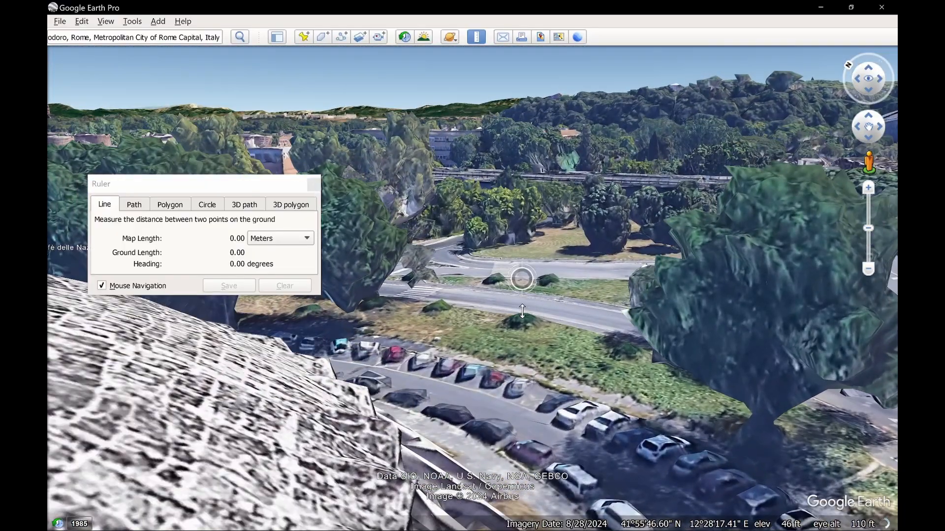
{"action": "right_click_drag", "start_coordinate": [509, 361], "coordinate": [471, 374]}
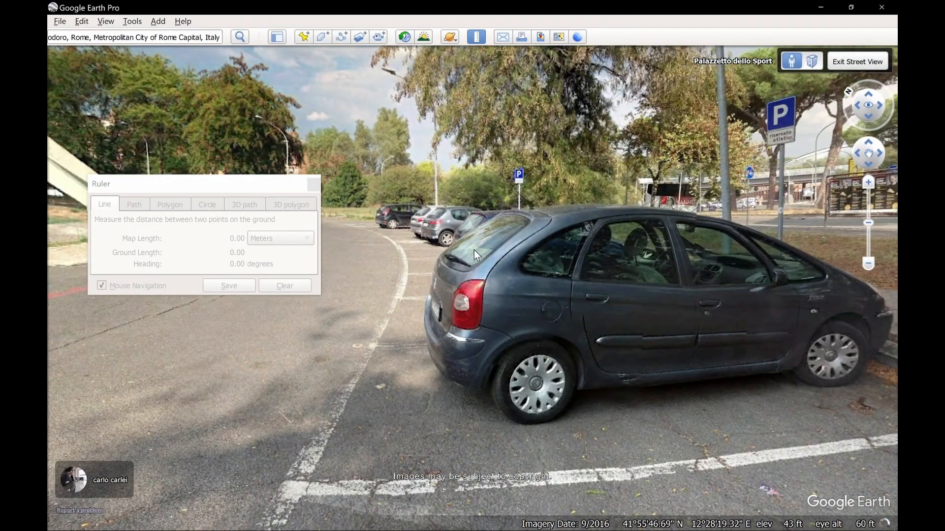
{"action": "left_click_drag", "start_coordinate": [547, 267], "coordinate": [819, 275]}
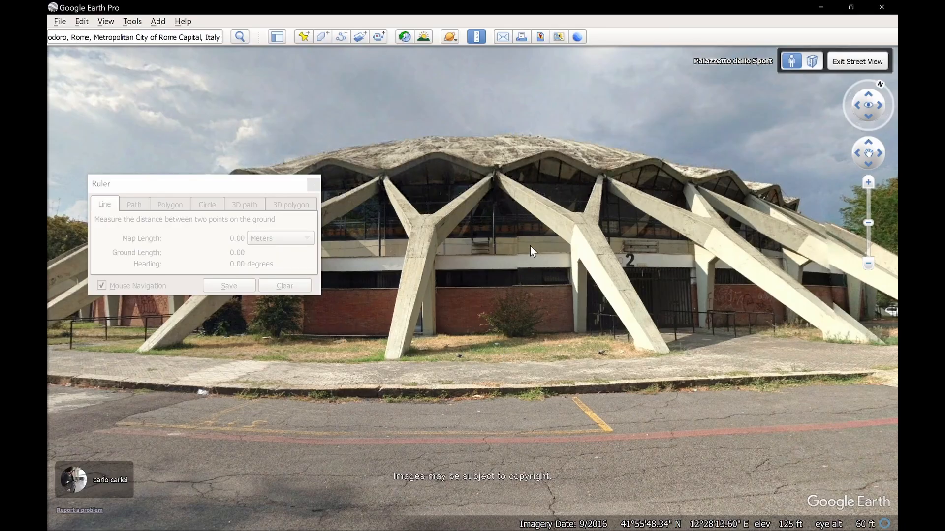
{"action": "scroll", "coordinate": [560, 256], "scroll_direction": "up", "scroll_amount": 1}
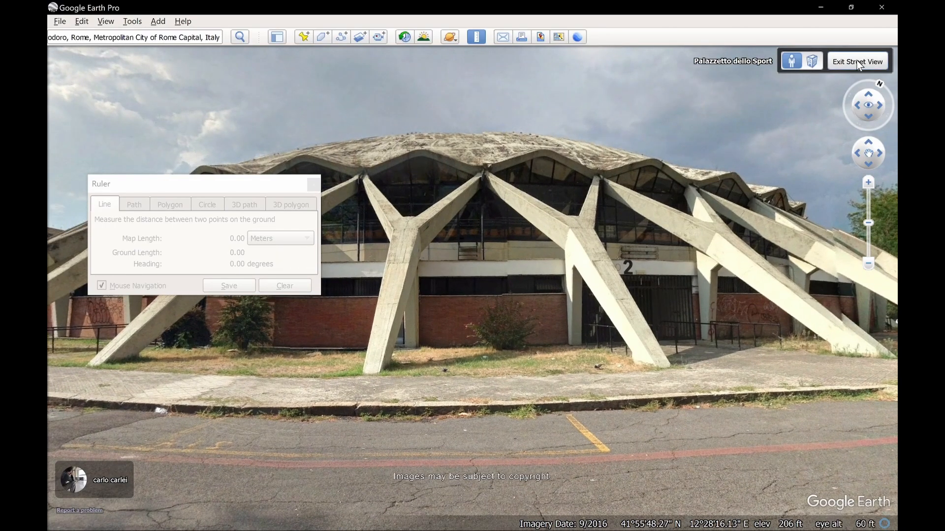
{"action": "left_click", "coordinate": [857, 62]}
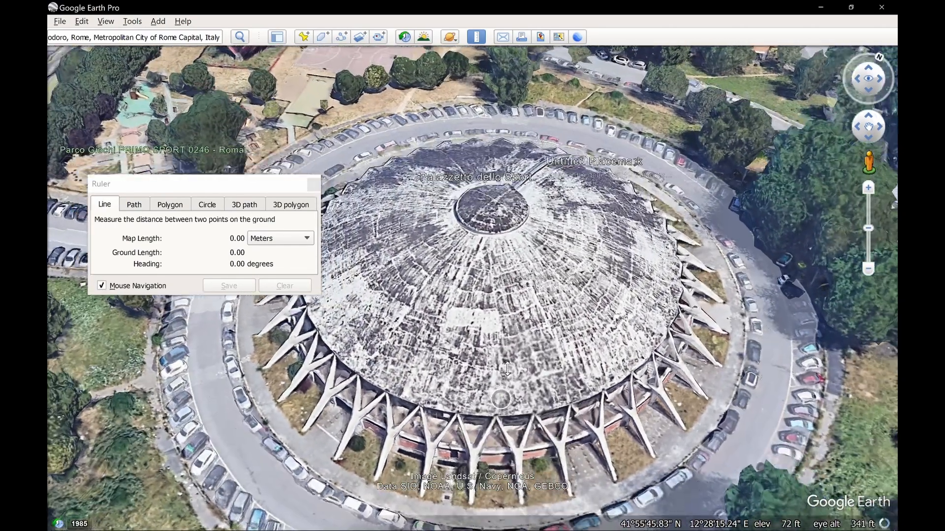
Switch the Ruler to 3D path and measure the vertical height from a column's top junction down to the ground
{"action": "middle_click_drag", "start_coordinate": [601, 441], "coordinate": [579, 414]}
{"action": "scroll", "coordinate": [580, 428], "scroll_direction": "up", "scroll_amount": 1}
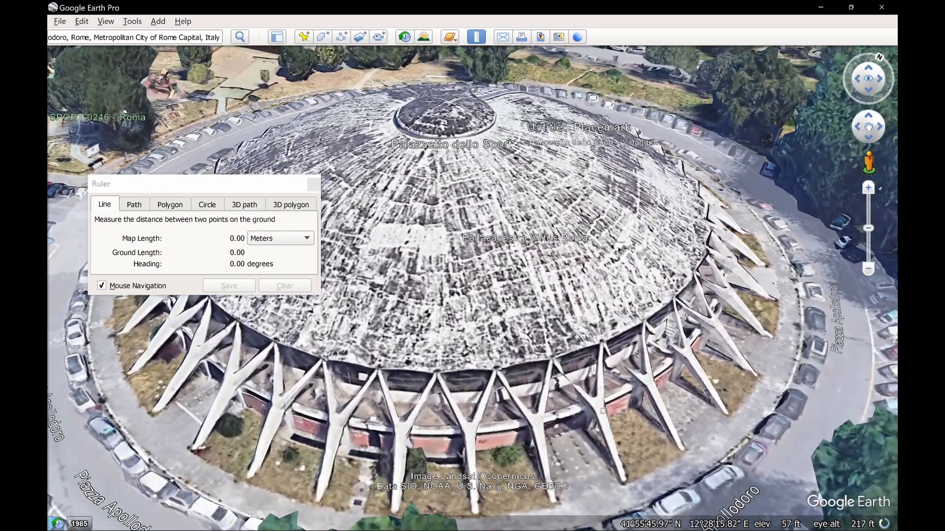
{"action": "left_click", "coordinate": [244, 204]}
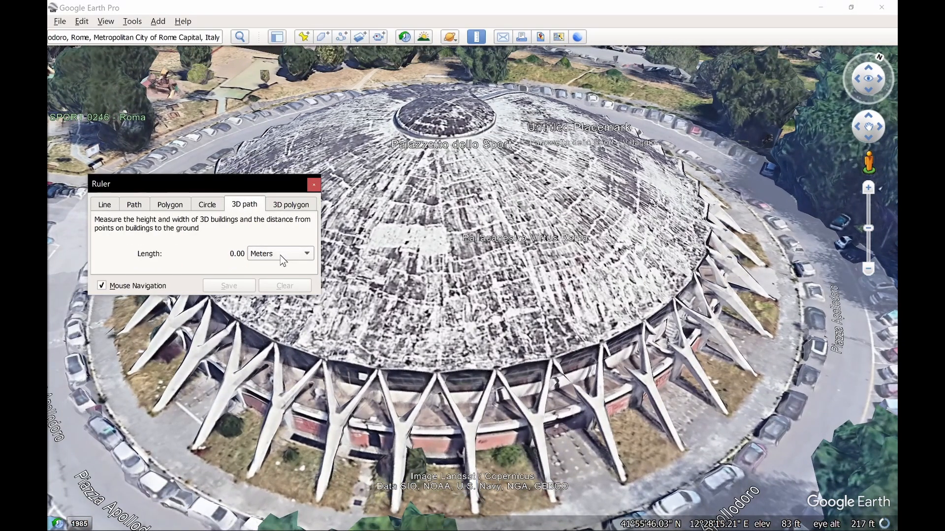
{"action": "left_click", "coordinate": [556, 369]}
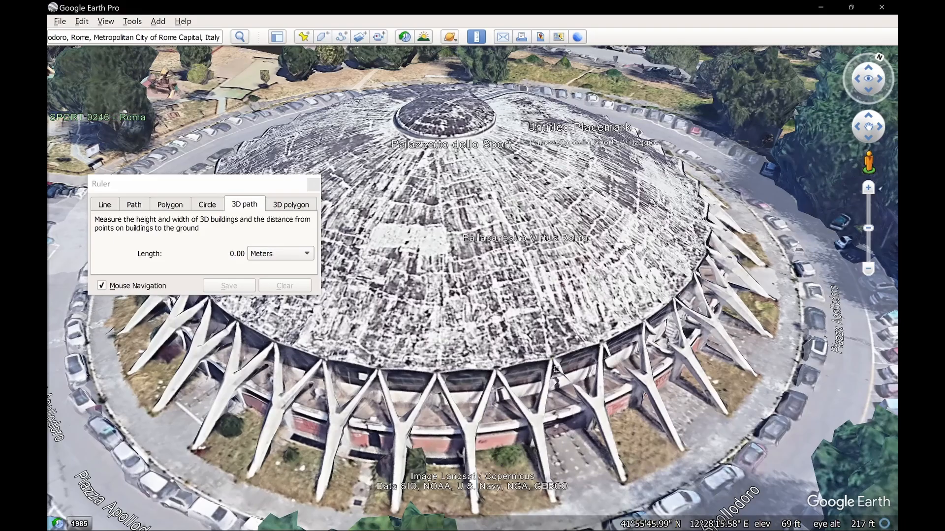
{"action": "left_click", "coordinate": [561, 437]}
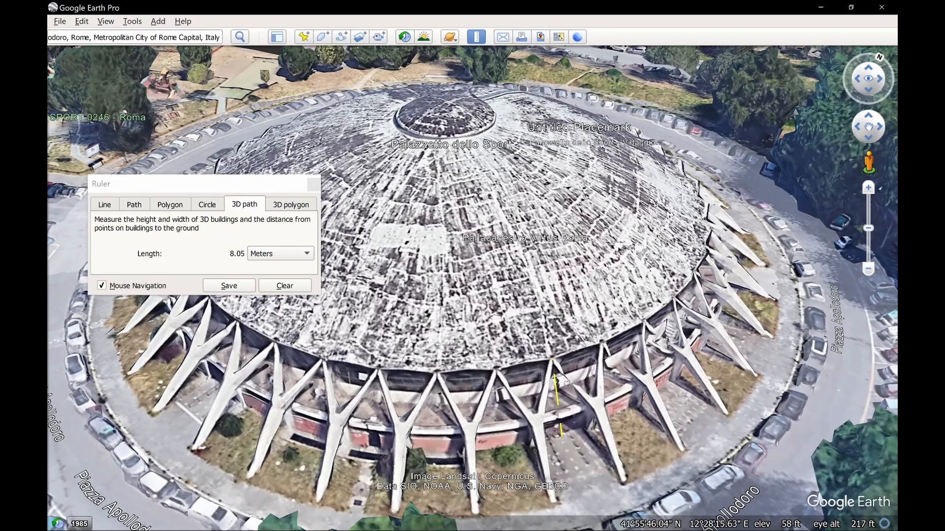
Clear the 3D path and remeasure the height from the roof edge down to the ground at a neighbouring column
{"action": "left_click", "coordinate": [528, 362]}
{"action": "left_click", "coordinate": [265, 289]}
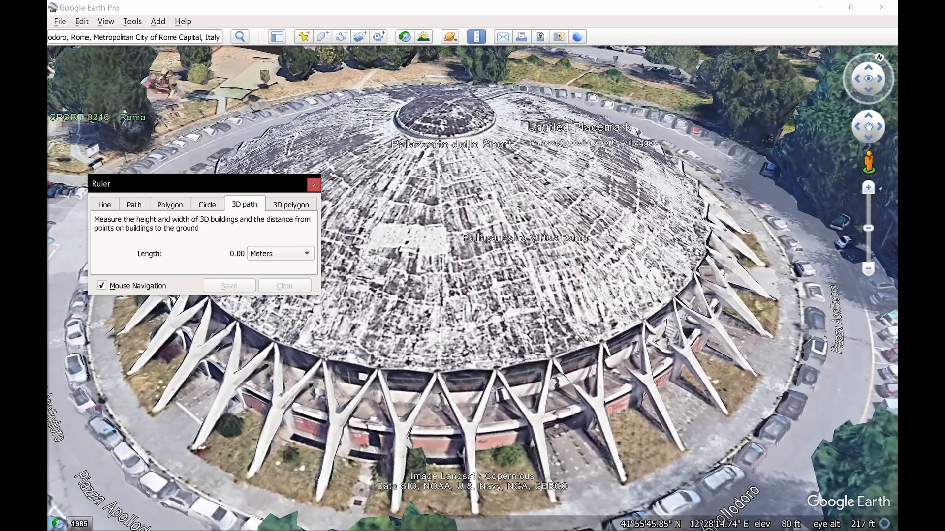
{"action": "left_click", "coordinate": [527, 362]}
{"action": "left_click", "coordinate": [531, 446]}
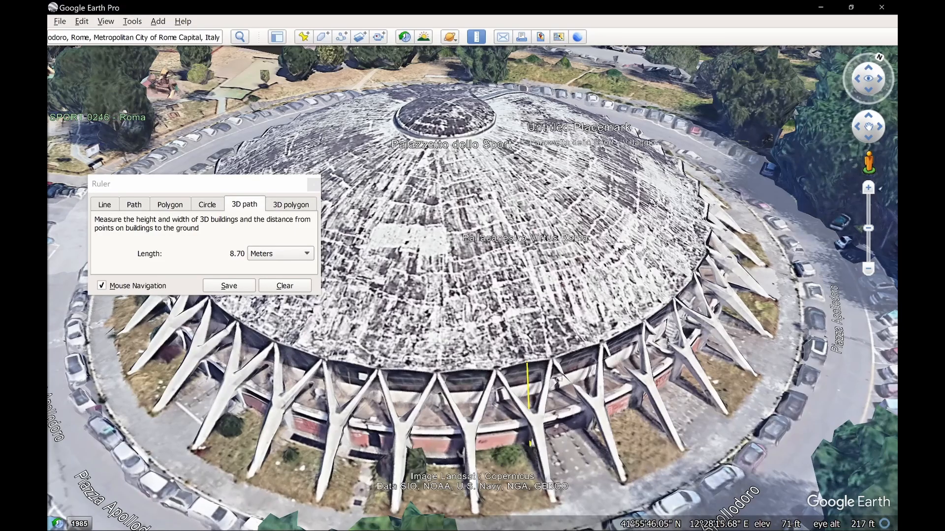
Clear and repeat the 3D path height measurement twice more on adjacent columns
{"action": "left_click", "coordinate": [298, 287]}
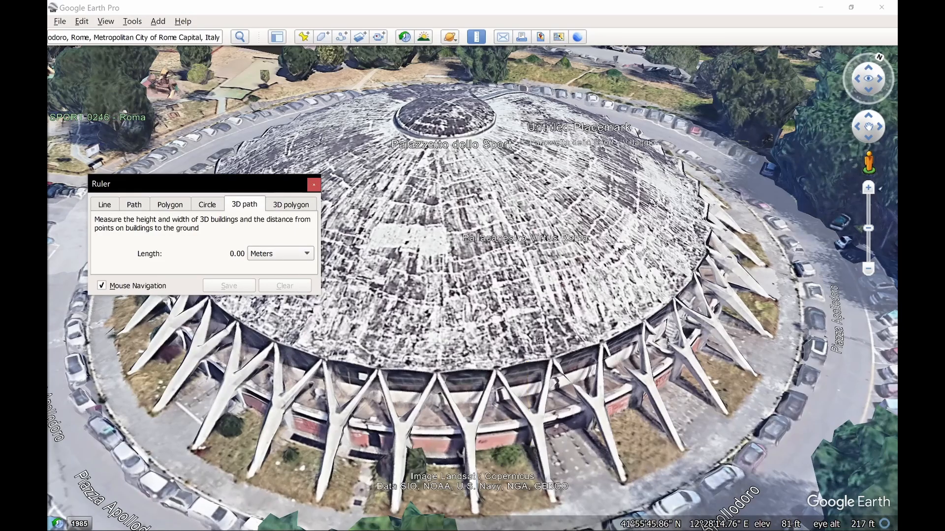
{"action": "left_click", "coordinate": [583, 347]}
{"action": "left_click", "coordinate": [588, 431]}
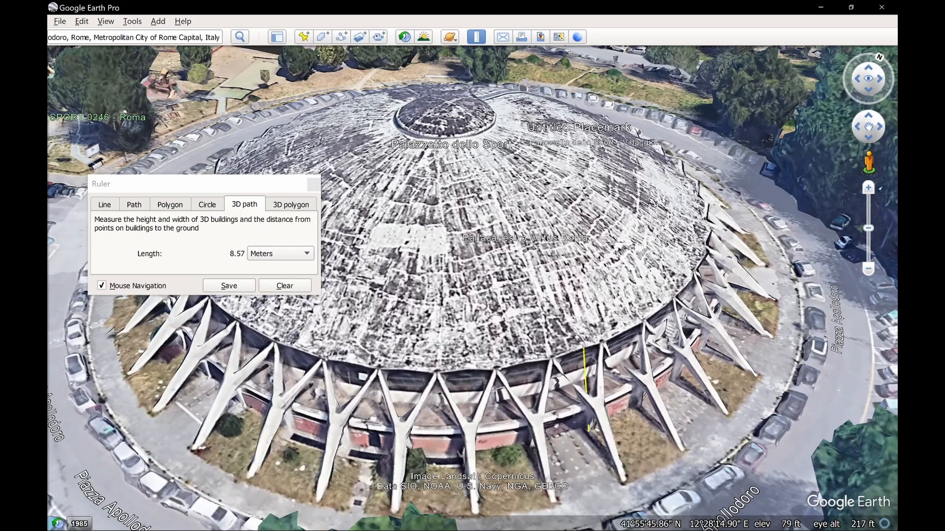
{"action": "left_click", "coordinate": [297, 288]}
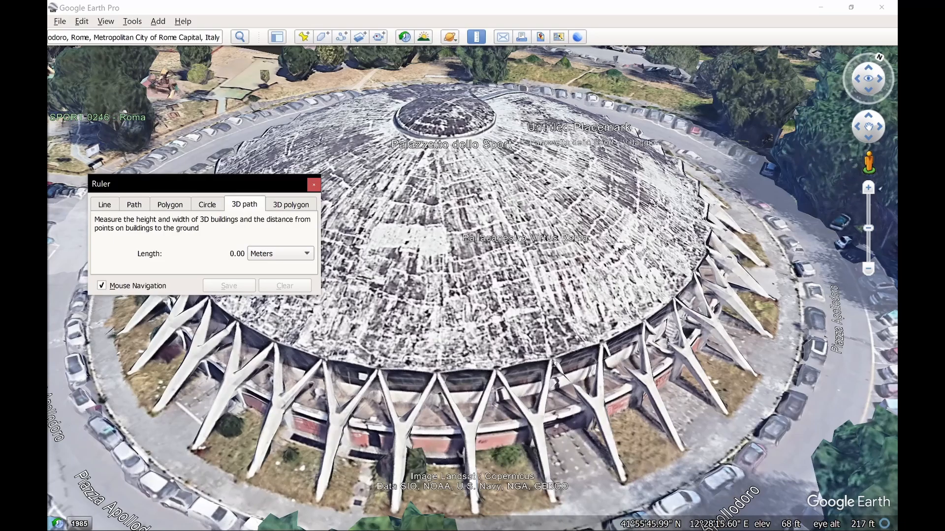
{"action": "left_click", "coordinate": [551, 359]}
{"action": "left_click", "coordinate": [562, 436]}
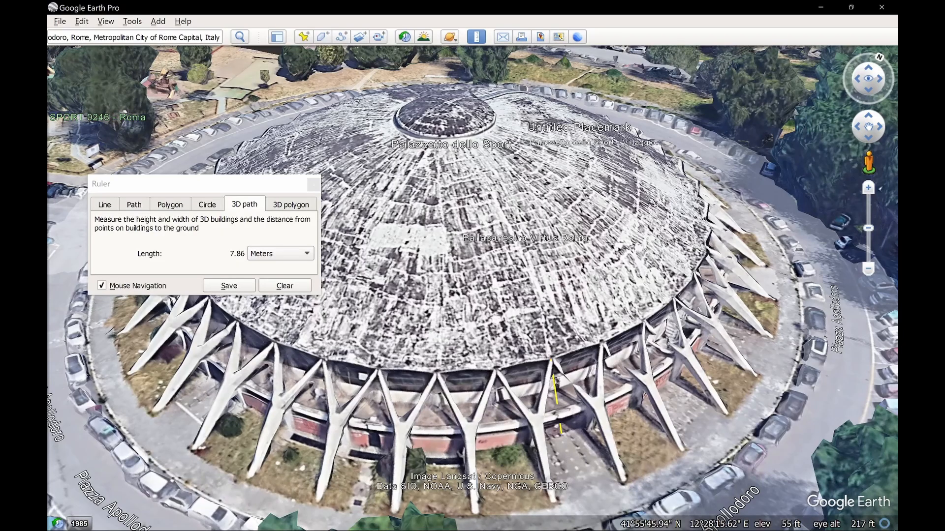
Clear the 3D path measurement, close the Ruler and leave Google Earth for the Rhino model
{"action": "left_click", "coordinate": [295, 286]}
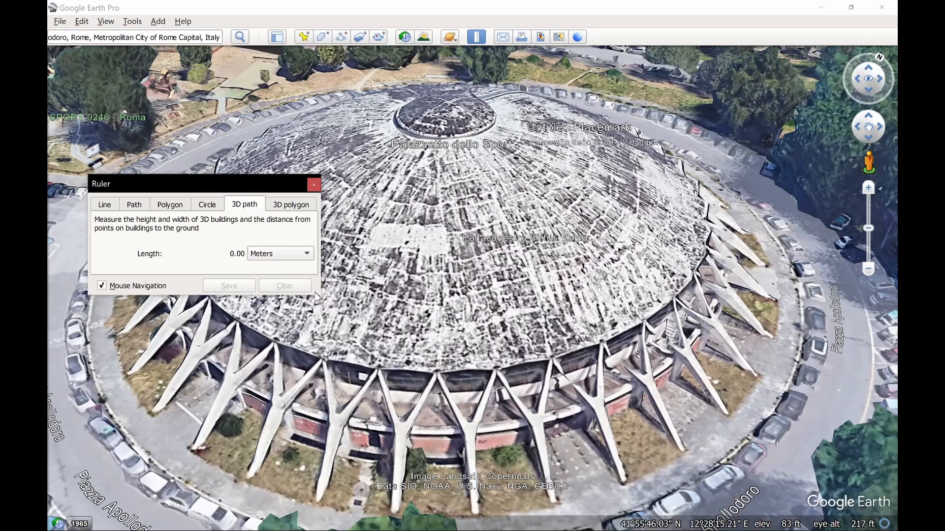
{"action": "left_click", "coordinate": [313, 185]}
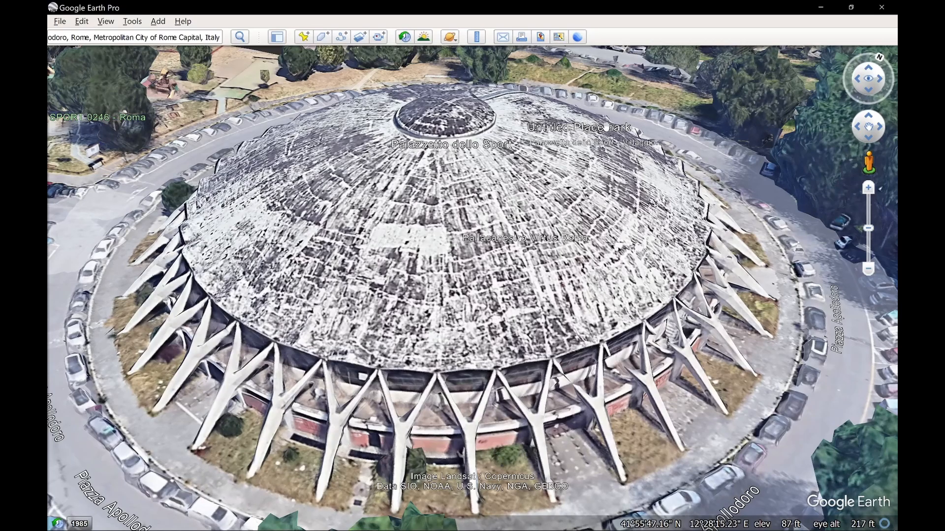
{"action": "left_click", "coordinate": [820, 8]}
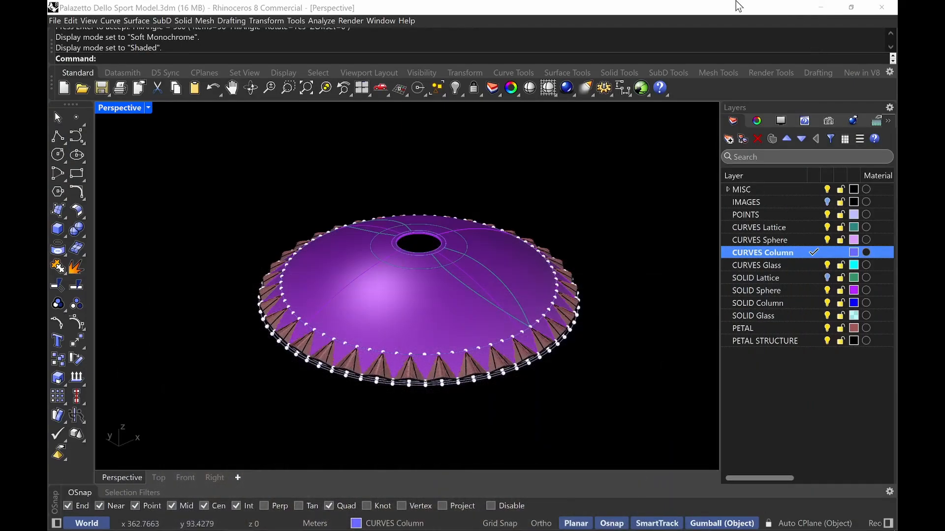
Offset the column base curve 9 m outward around the dome
{"action": "right_click_drag", "start_coordinate": [482, 414], "coordinate": [450, 405]}
{"action": "scroll", "coordinate": [347, 389], "scroll_direction": "up", "scroll_amount": 5}
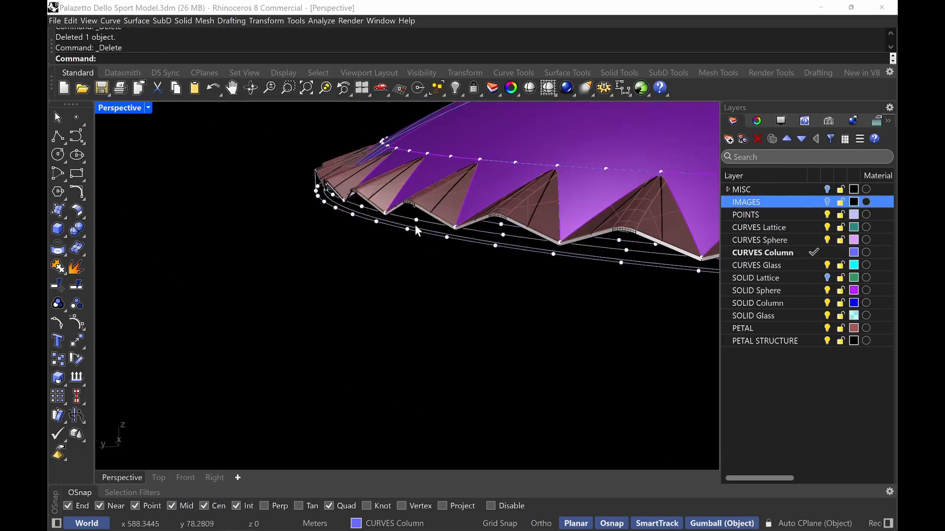
{"action": "scroll", "coordinate": [343, 246], "scroll_direction": "up", "scroll_amount": 6}
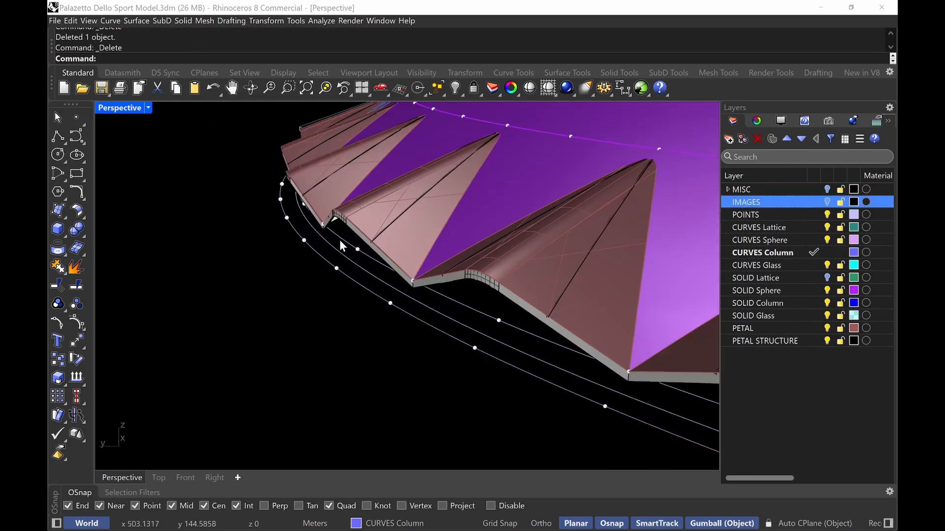
{"action": "left_click", "coordinate": [346, 252]}
{"action": "right_click_drag", "start_coordinate": [346, 252], "coordinate": [367, 203]}
{"action": "scroll", "coordinate": [250, 202], "scroll_direction": "up", "scroll_amount": 9}
{"action": "scroll", "coordinate": [271, 200], "scroll_direction": "down", "scroll_amount": 8}
{"action": "scroll", "coordinate": [323, 237], "scroll_direction": "down", "scroll_amount": 7}
{"action": "scroll", "coordinate": [357, 249], "scroll_direction": "down", "scroll_amount": 6}
{"action": "right_click_drag", "start_coordinate": [357, 249], "coordinate": [357, 246]}
{"action": "type", "text": "offset"}
{"action": "key", "text": "Return"}
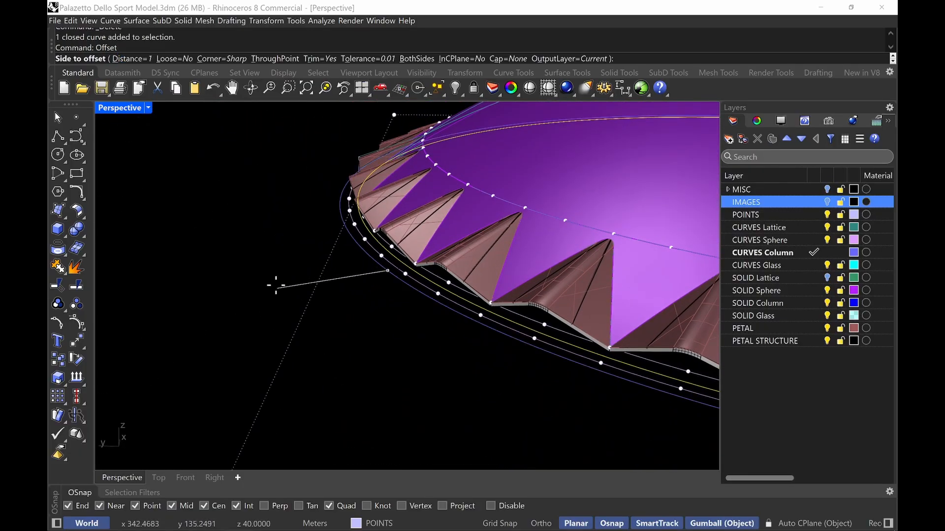
{"action": "type", "text": "9M"}
{"action": "key", "text": "Return"}
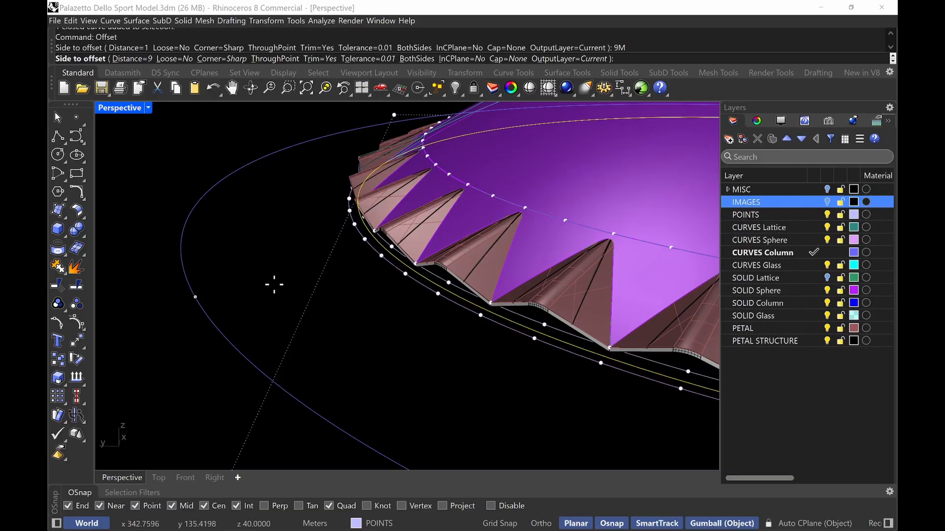
{"action": "left_click", "coordinate": [274, 284]}
Move the offset curve down 9 m with the gumball and delete the leftover curve above it
{"action": "scroll", "coordinate": [261, 276], "scroll_direction": "down", "scroll_amount": 14}
{"action": "right_click_drag", "start_coordinate": [268, 261], "coordinate": [291, 299]}
{"action": "scroll", "coordinate": [270, 303], "scroll_direction": "up", "scroll_amount": 10}
{"action": "scroll", "coordinate": [275, 306], "scroll_direction": "down", "scroll_amount": 9}
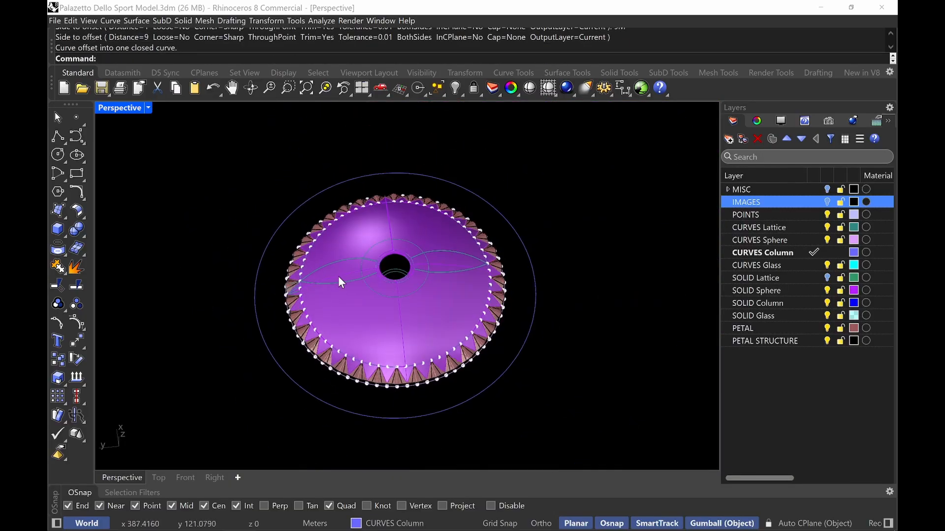
{"action": "right_click_drag", "start_coordinate": [341, 282], "coordinate": [327, 374]}
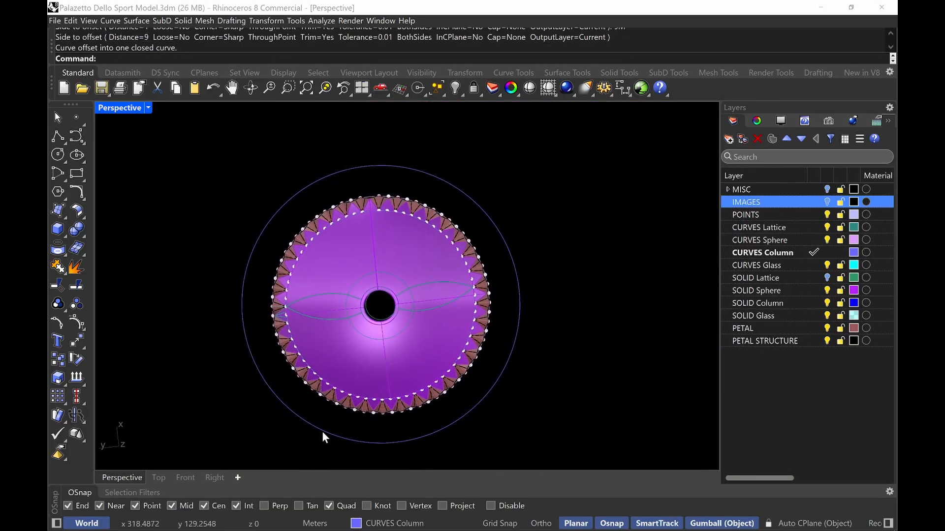
{"action": "right_click_drag", "start_coordinate": [240, 385], "coordinate": [257, 312]}
{"action": "left_click", "coordinate": [262, 285]}
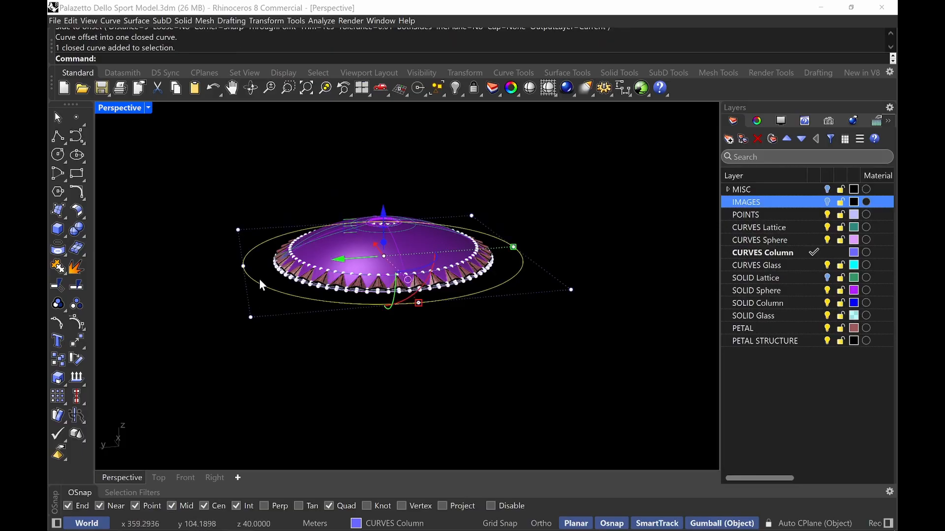
{"action": "left_click", "coordinate": [384, 216]}
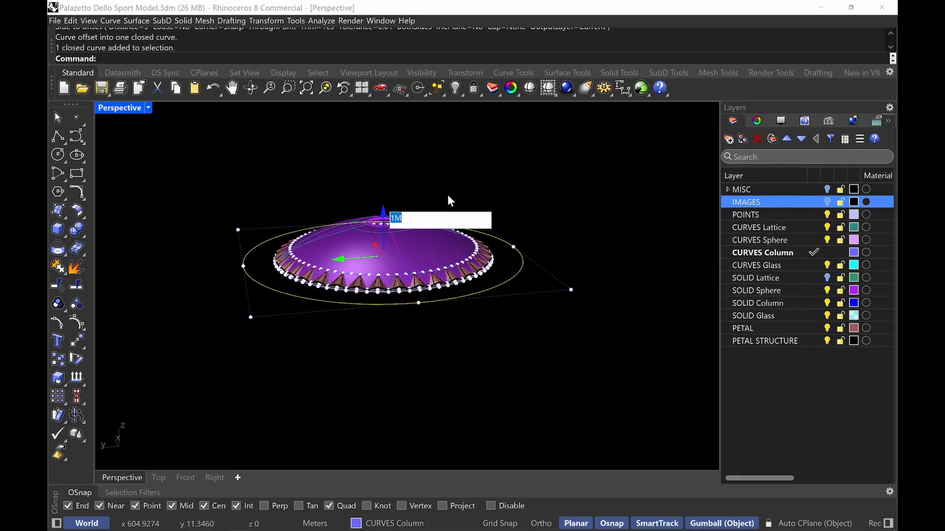
{"action": "key", "text": "BackSpace"}
{"action": "type", "text": "-9"}
{"action": "key", "text": "Return"}
{"action": "key", "text": "Escape"}
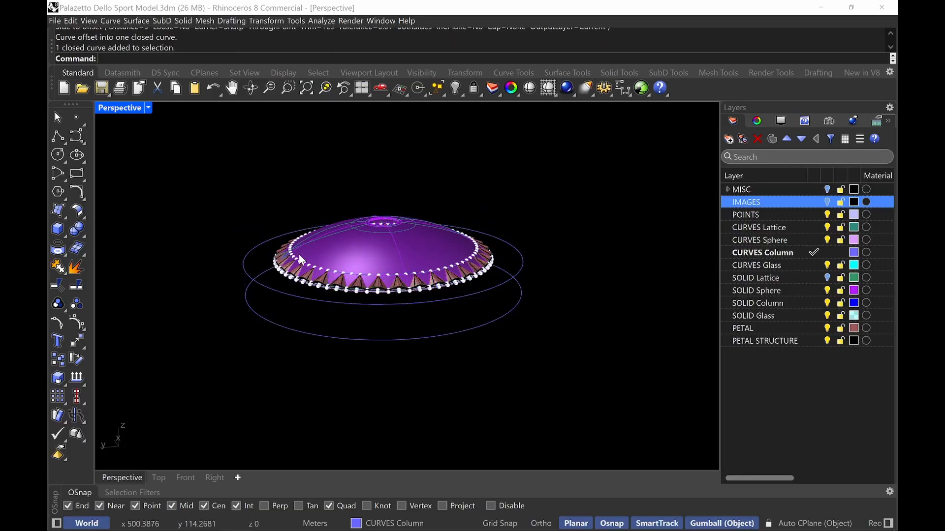
{"action": "left_click", "coordinate": [246, 252]}
{"action": "key", "text": "Delete"}
Divide the lowered offset curve into 72 segments
{"action": "type", "text": "Divide"}
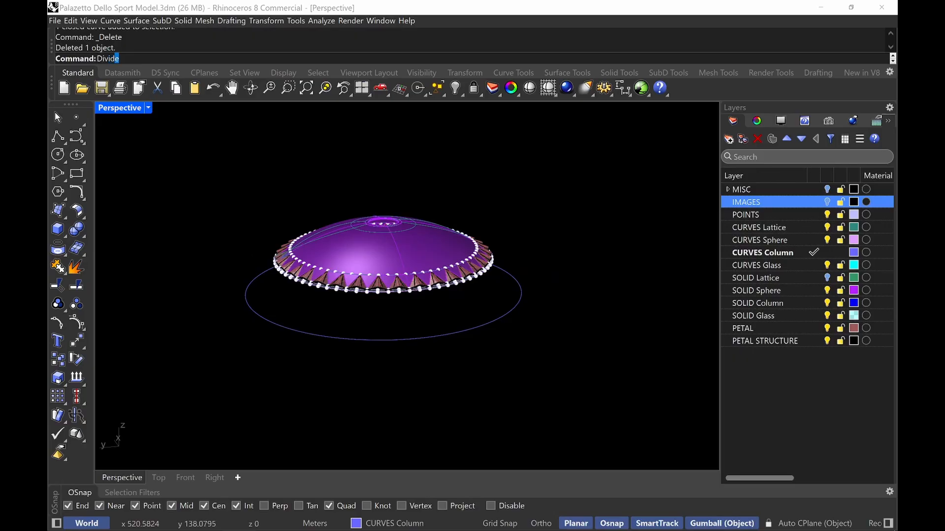
{"action": "key", "text": "Return"}
{"action": "left_click", "coordinate": [262, 280]}
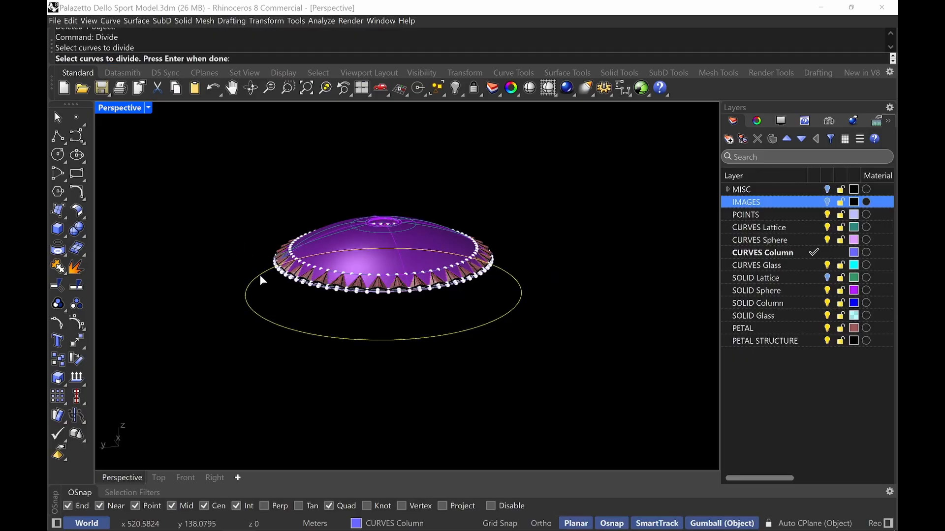
{"action": "key", "text": "Return"}
{"action": "type", "text": "72"}
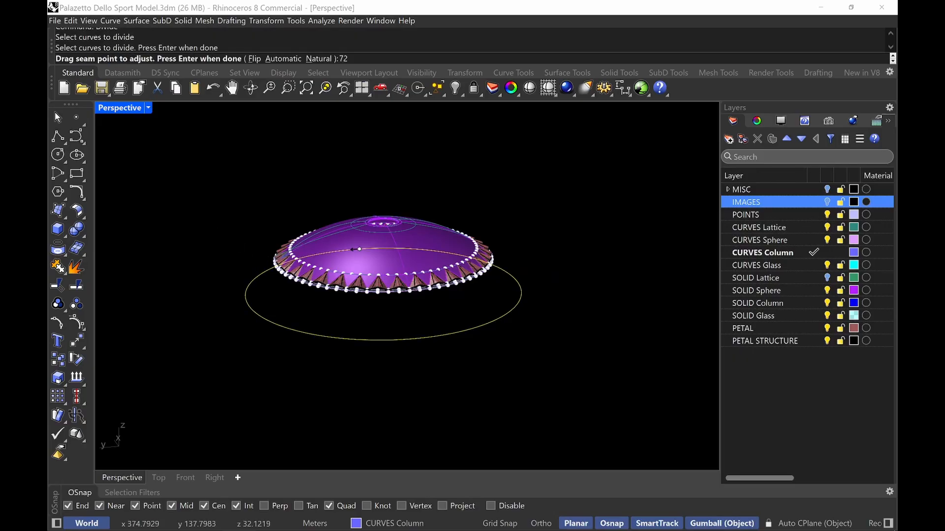
{"action": "key", "text": "Return"}
{"action": "key", "text": "Return"}
{"action": "key", "text": "Return"}
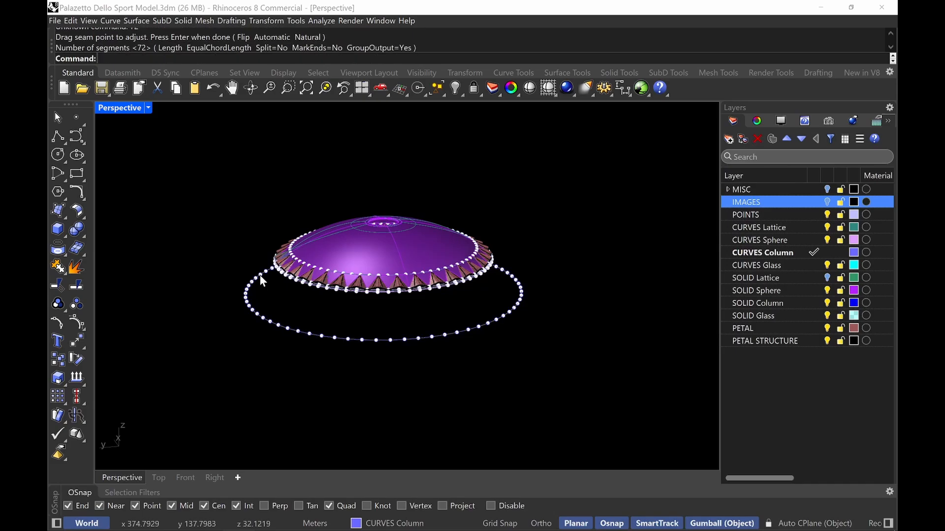
Switch to Google Earth and measure a column's horizontal reach from the roof edge to its foot with the Line ruler, then clear it
{"action": "right_click_drag", "start_coordinate": [262, 281], "coordinate": [471, 397]}
{"action": "scroll", "coordinate": [425, 436], "scroll_direction": "up", "scroll_amount": 3}
{"action": "right_click_drag", "start_coordinate": [425, 437], "coordinate": [427, 423]}
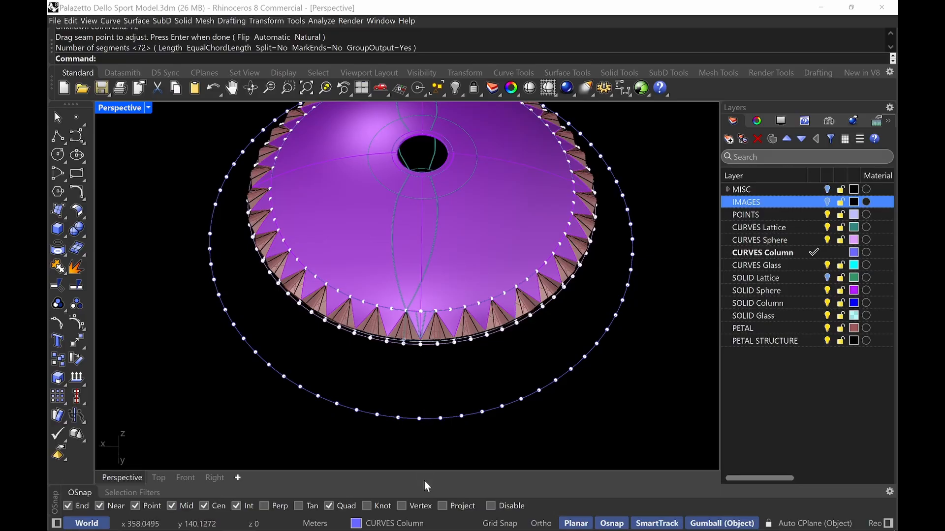
{"action": "mouse_move", "coordinate": [411, 502]}
{"action": "left_click", "coordinate": [272, 520]}
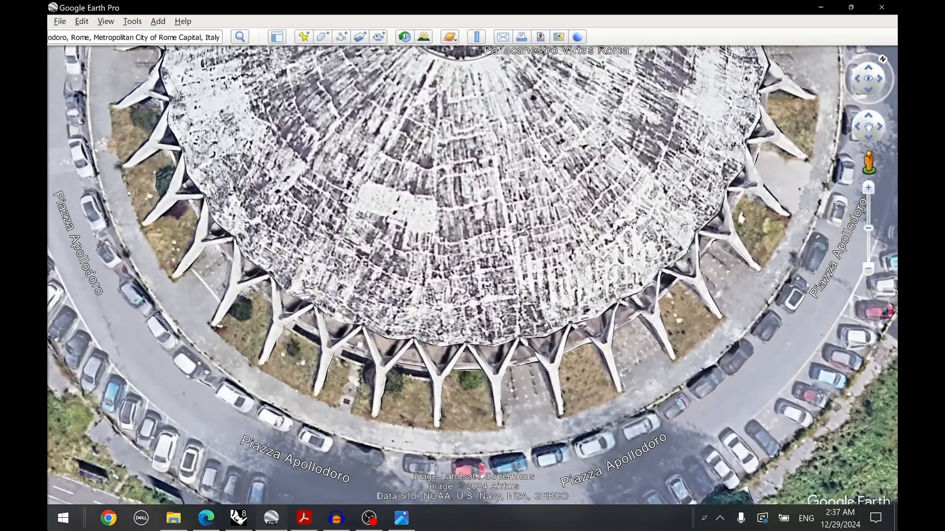
{"action": "left_click", "coordinate": [475, 37]}
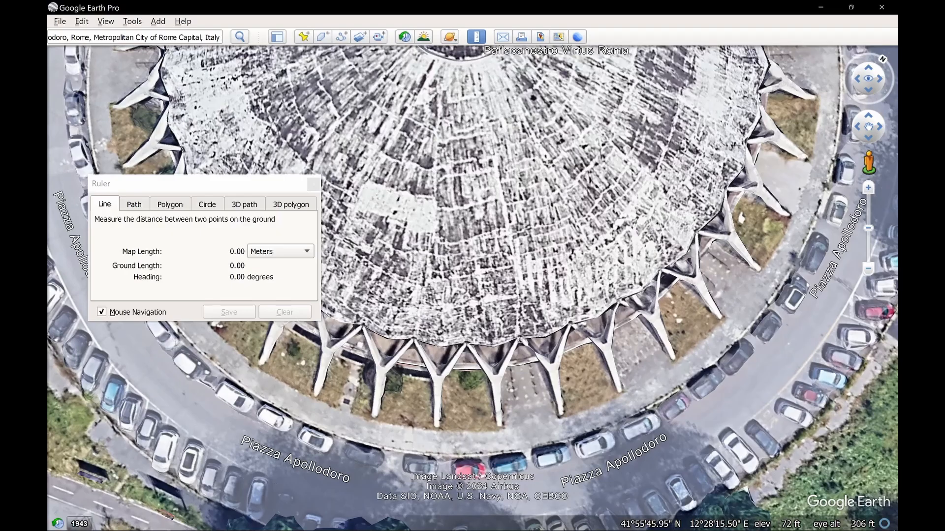
{"action": "left_click", "coordinate": [521, 338]}
{"action": "left_click", "coordinate": [540, 415]}
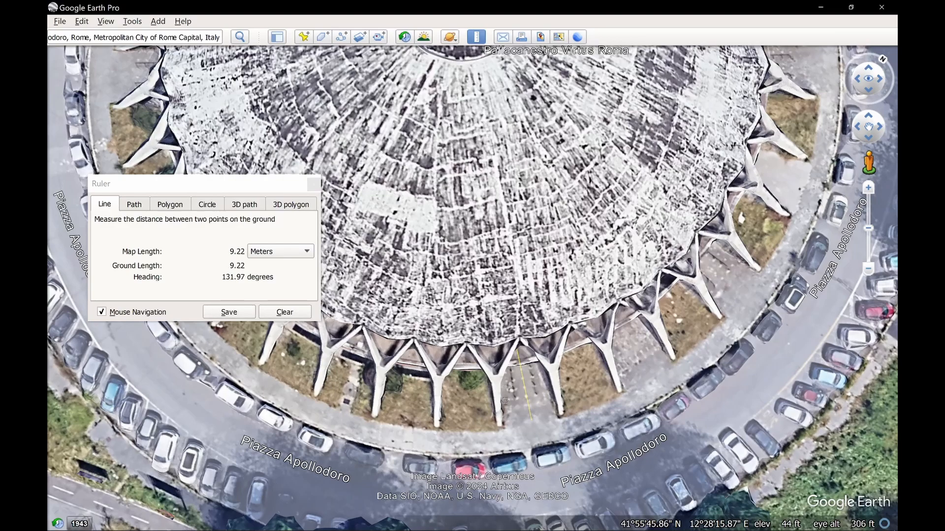
{"action": "scroll", "coordinate": [550, 380], "scroll_direction": "up", "scroll_amount": 1}
{"action": "middle_click_drag", "start_coordinate": [511, 408], "coordinate": [485, 408]}
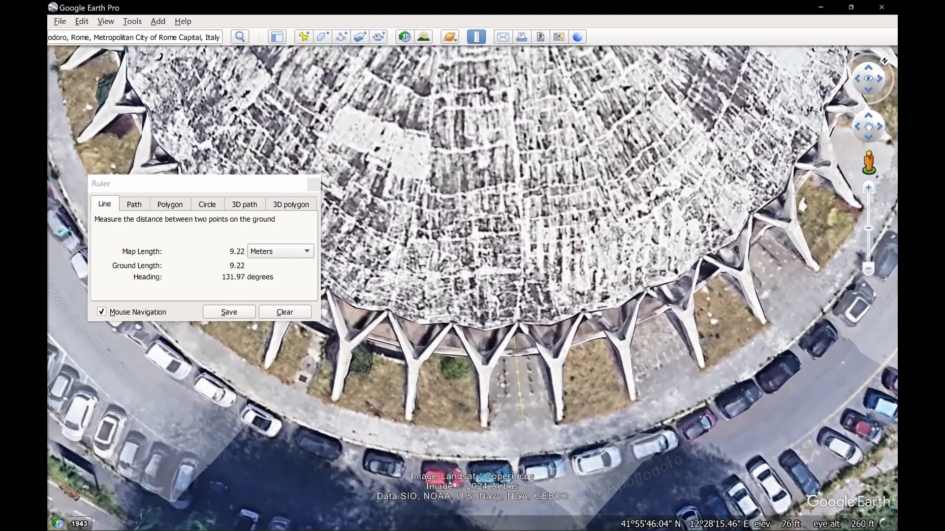
{"action": "middle_click_drag", "start_coordinate": [530, 363], "coordinate": [524, 395]}
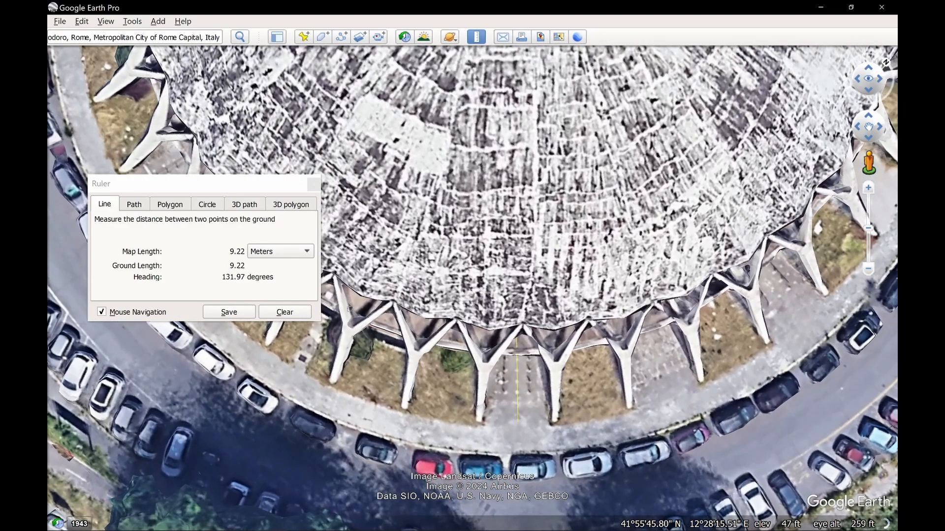
{"action": "left_click", "coordinate": [284, 317]}
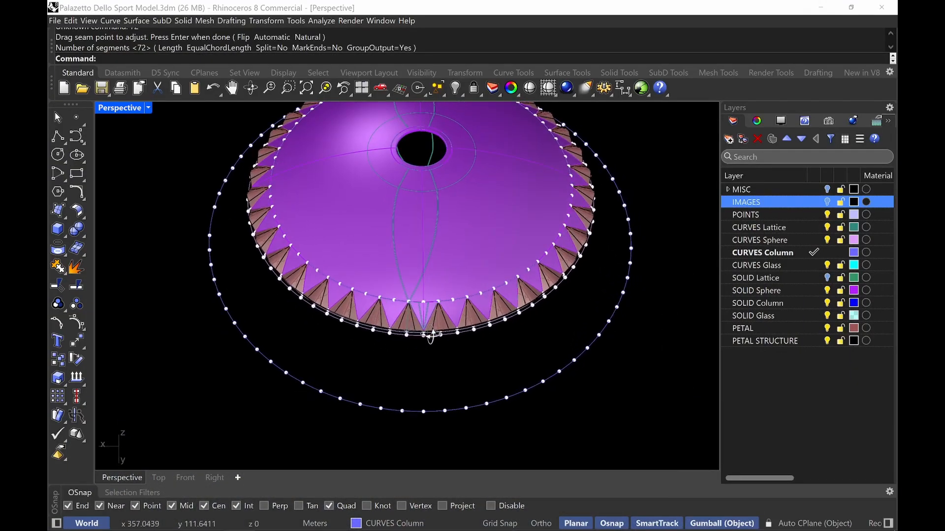
{"action": "right_click_drag", "start_coordinate": [430, 337], "coordinate": [440, 348]}
{"action": "scroll", "coordinate": [447, 407], "scroll_direction": "up", "scroll_amount": 4}
{"action": "right_click_drag", "start_coordinate": [449, 409], "coordinate": [439, 412]}
{"action": "right_click_drag", "start_coordinate": [439, 412], "coordinate": [432, 363], "text": "shift"}
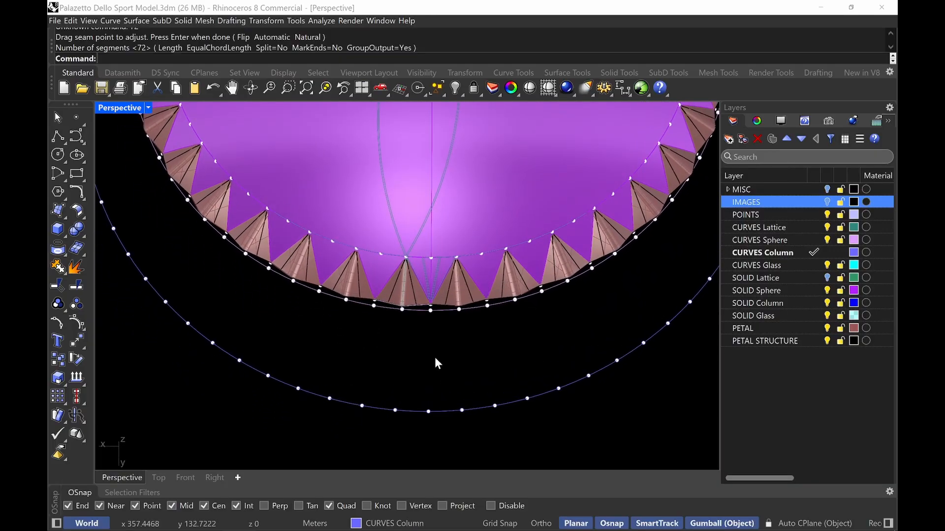
Draw a 9 m line from a division point on the lower curve toward the dome edge, enabling the Project snap
{"action": "key", "text": "Return"}
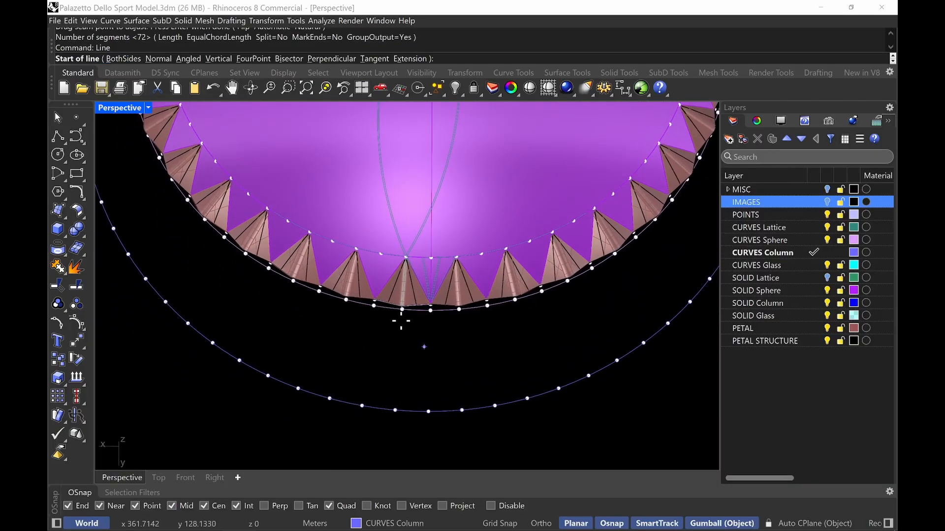
{"action": "left_click", "coordinate": [395, 410]}
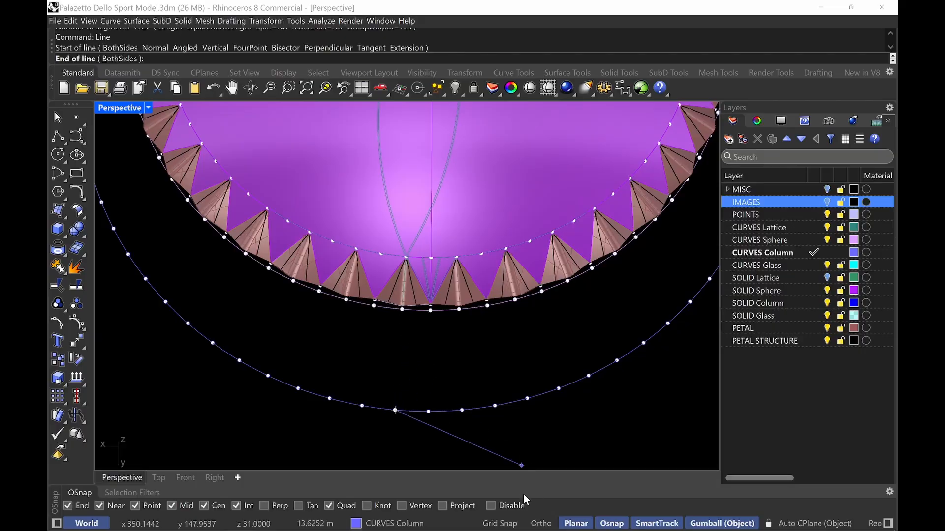
{"action": "left_click", "coordinate": [442, 506]}
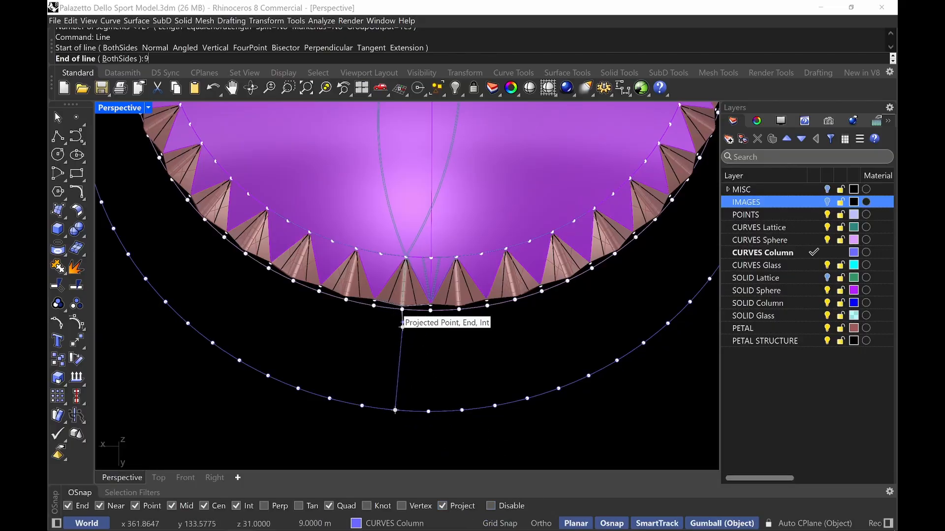
{"action": "type", "text": "9"}
{"action": "key", "text": "Return"}
{"action": "left_click", "coordinate": [400, 315]}
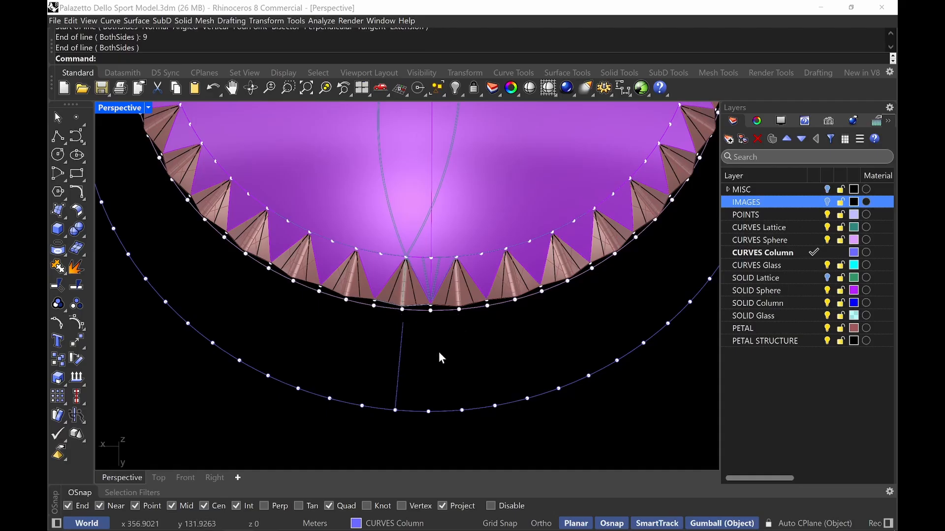
Draw a 4.5 m vertical line rising from a point on the 9 m line
{"action": "mouse_move", "coordinate": [481, 320]}
{"action": "right_mouse_down"}
{"action": "mouse_move", "coordinate": [515, 297]}
{"action": "mouse_move", "coordinate": [475, 285]}
{"action": "mouse_move", "coordinate": [515, 308]}
{"action": "mouse_move", "coordinate": [489, 298]}
{"action": "mouse_move", "coordinate": [491, 309]}
{"action": "right_mouse_up"}
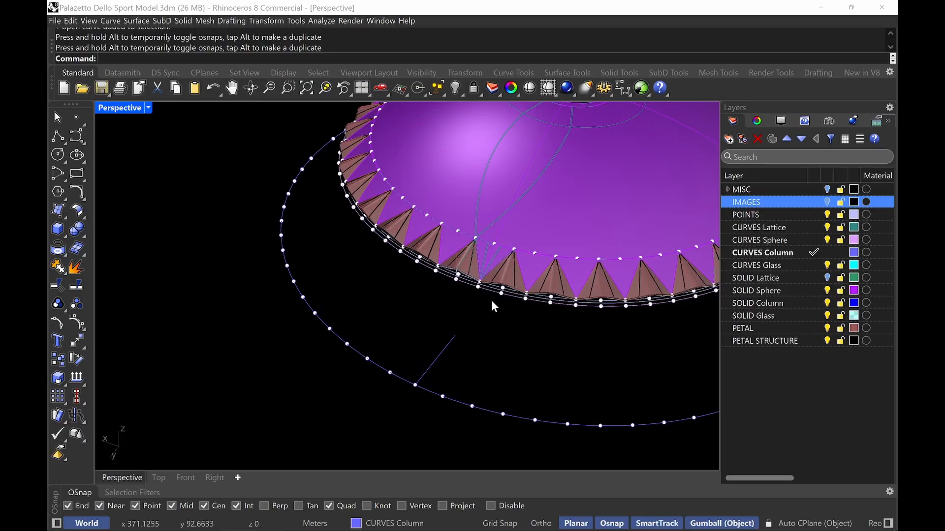
{"action": "key", "text": "Return"}
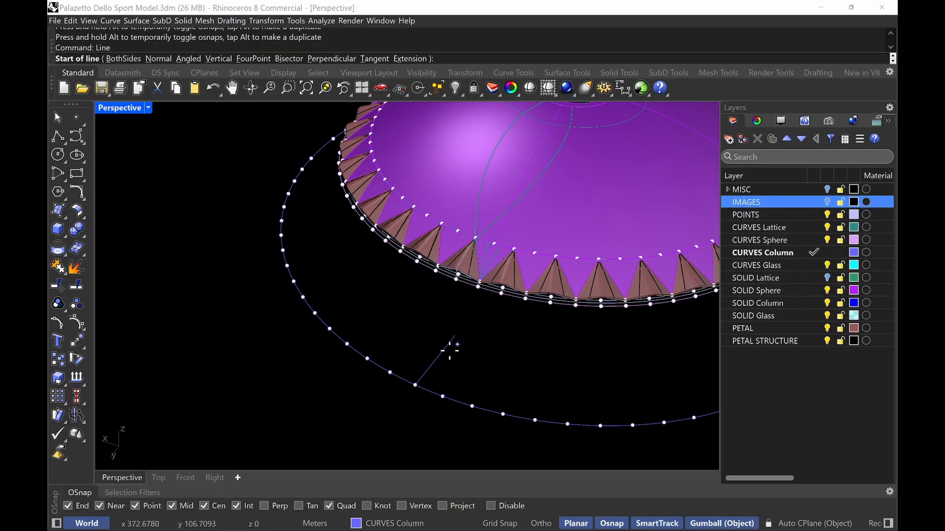
{"action": "type", "text": "V"}
{"action": "key", "text": "Return"}
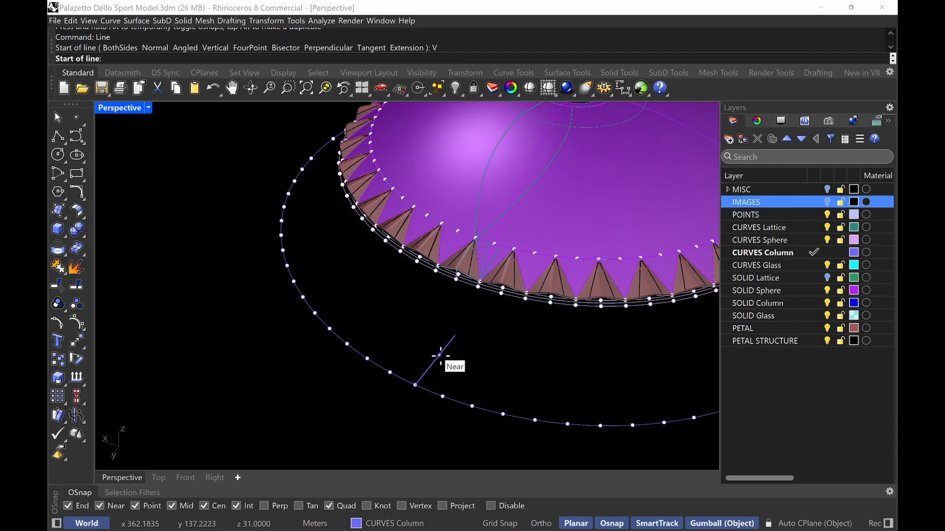
{"action": "left_click", "coordinate": [436, 360]}
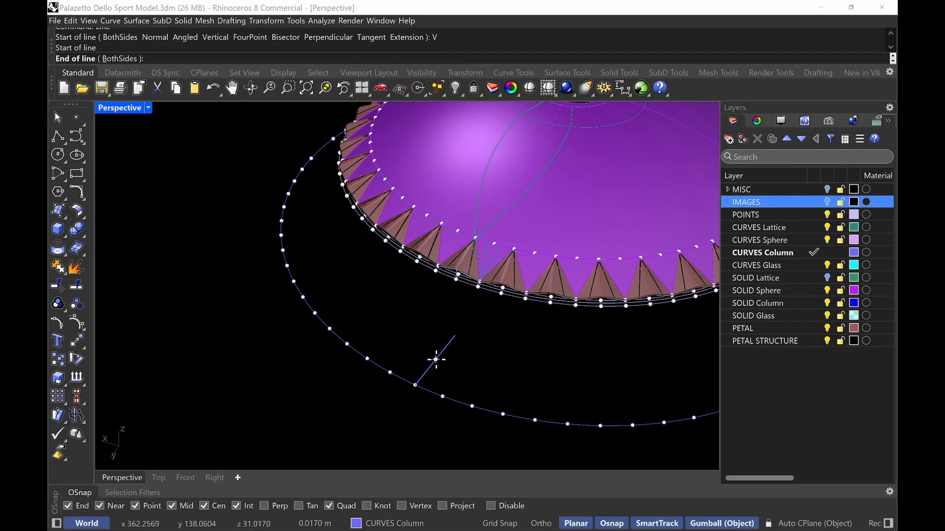
{"action": "type", "text": "4.5M"}
{"action": "key", "text": "Return"}
{"action": "left_click", "coordinate": [427, 303]}
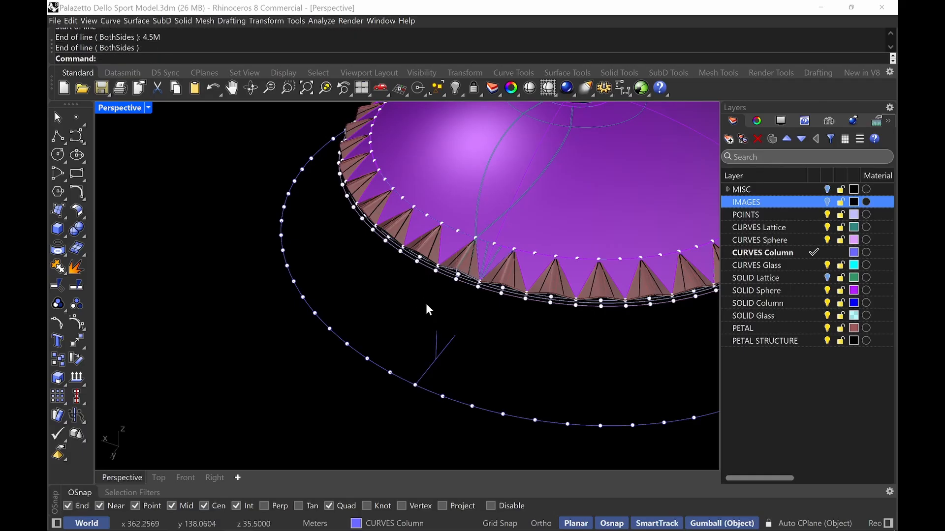
Select the lower division curve, its points and the two column lines, and isolate them
{"action": "right_click_drag", "start_coordinate": [473, 334], "coordinate": [463, 302]}
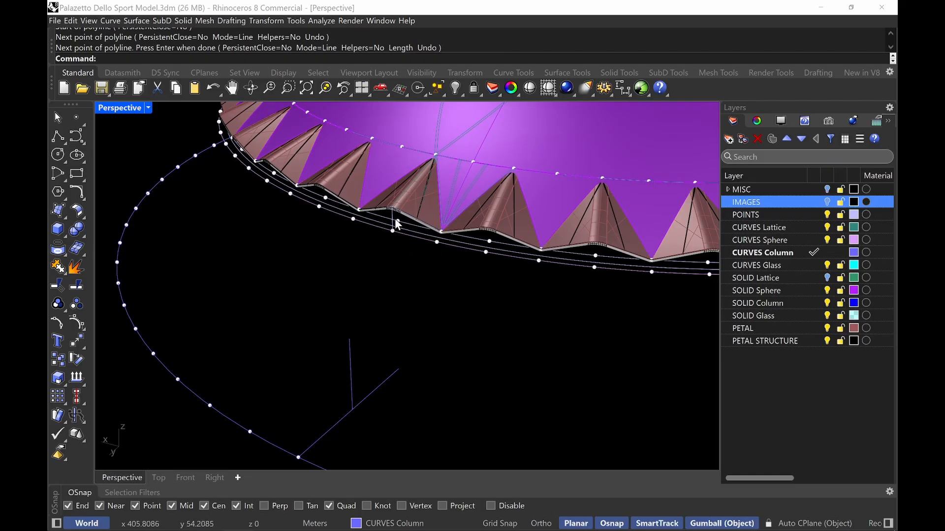
{"action": "scroll", "coordinate": [379, 220], "scroll_direction": "up", "scroll_amount": 9}
{"action": "left_click", "coordinate": [379, 214]}
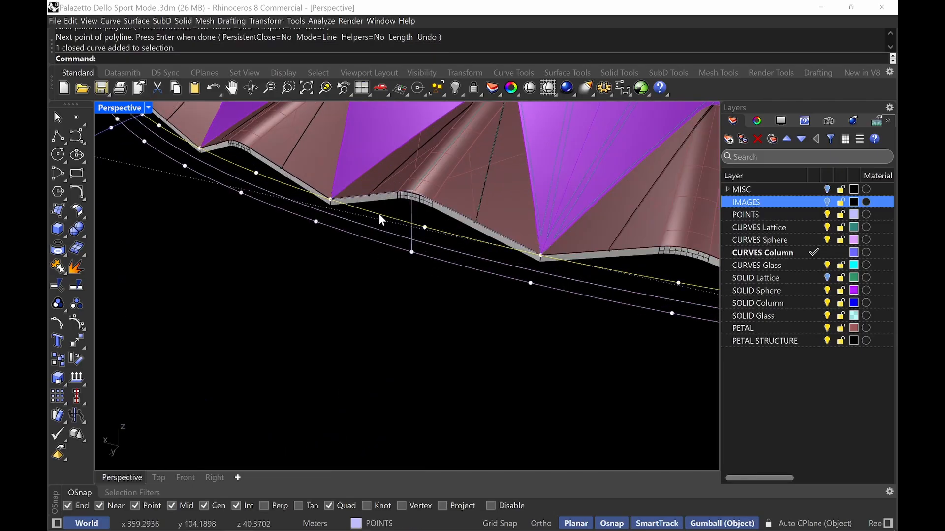
{"action": "left_click", "coordinate": [424, 226], "text": "shift"}
{"action": "scroll", "coordinate": [433, 226], "scroll_direction": "down", "scroll_amount": 8}
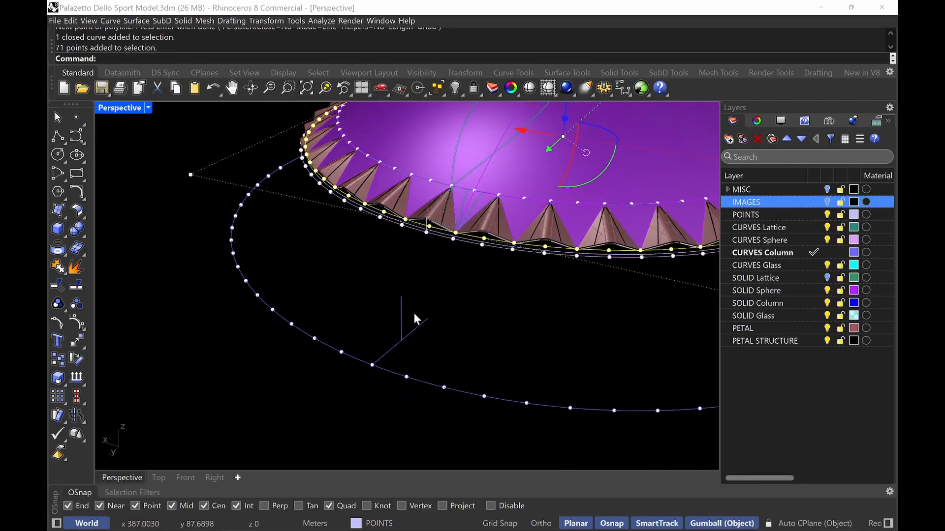
{"action": "left_click_drag", "start_coordinate": [435, 328], "coordinate": [386, 305], "text": "shift"}
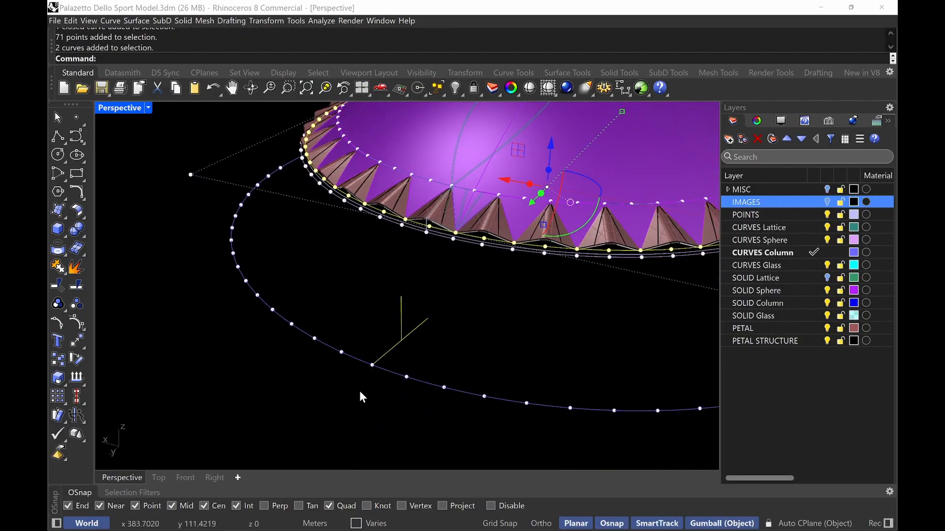
{"action": "left_click", "coordinate": [372, 366], "text": "shift"}
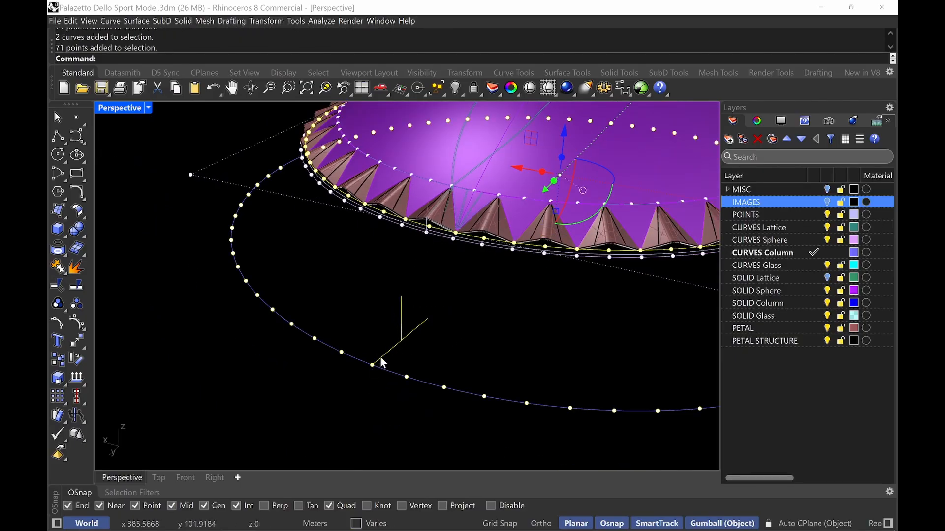
{"action": "type", "text": "Isolate"}
{"action": "key", "text": "Return"}
Draw a polyline from a division point on the upper curve down to the vertical line's top and up to the next-but-one point
{"action": "left_click", "coordinate": [385, 373]}
{"action": "right_click_drag", "start_coordinate": [422, 313], "coordinate": [448, 332]}
{"action": "type", "text": "PIINE"}
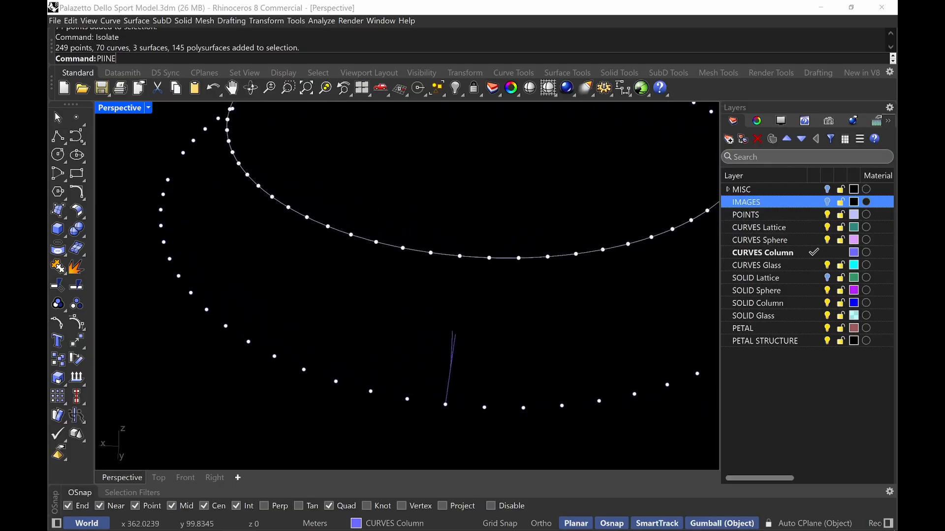
{"action": "key", "text": "Return"}
{"action": "scroll", "coordinate": [472, 291], "scroll_direction": "up", "scroll_amount": 5}
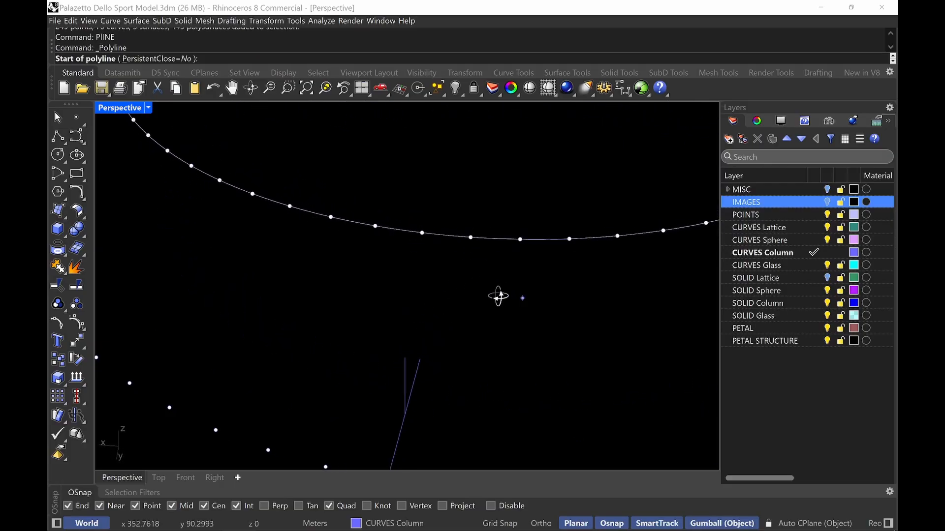
{"action": "left_click", "coordinate": [364, 221]}
{"action": "scroll", "coordinate": [374, 241], "scroll_direction": "down", "scroll_amount": 4}
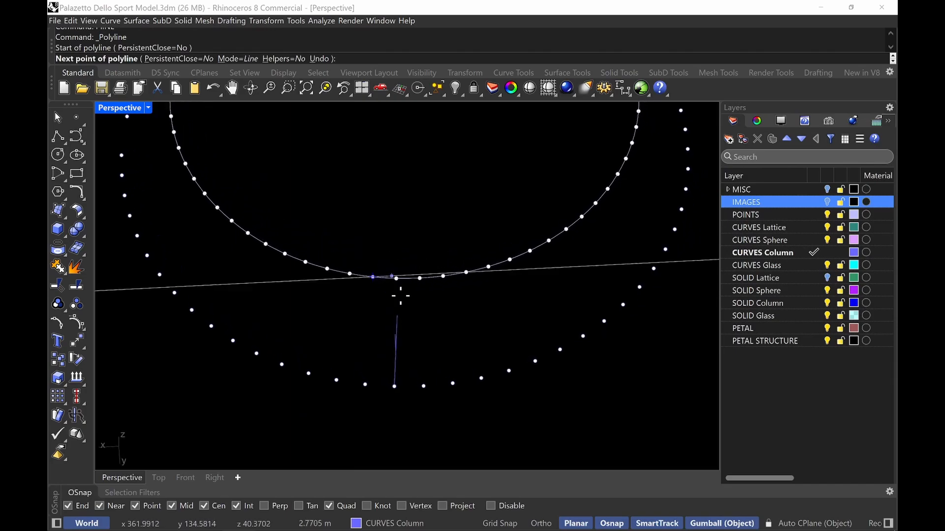
{"action": "scroll", "coordinate": [401, 296], "scroll_direction": "down", "scroll_amount": 4}
{"action": "scroll", "coordinate": [445, 276], "scroll_direction": "up", "scroll_amount": 5}
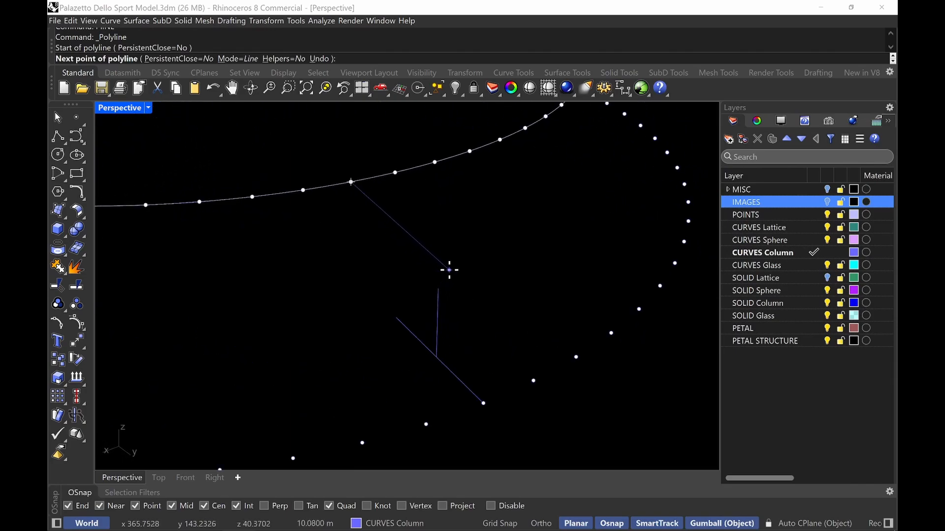
{"action": "left_click", "coordinate": [438, 289]}
{"action": "right_click_drag", "start_coordinate": [444, 223], "coordinate": [411, 243]}
{"action": "left_click", "coordinate": [410, 168]}
{"action": "scroll", "coordinate": [418, 188], "scroll_direction": "down", "scroll_amount": 5}
{"action": "right_click", "coordinate": [410, 204]}
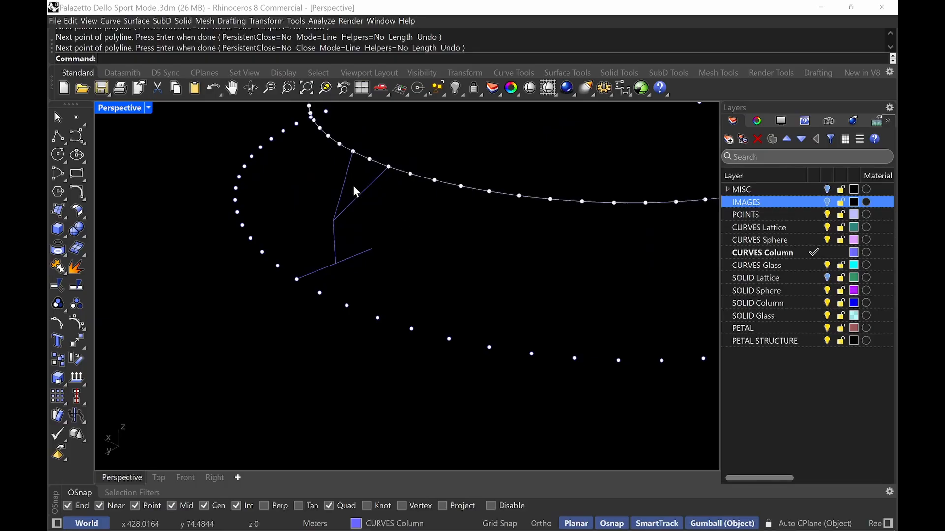
Draw a line from the top of the vertical line to the middle division point on the upper curve
{"action": "type", "text": "line"}
{"action": "key", "text": "Return"}
{"action": "scroll", "coordinate": [339, 180], "scroll_direction": "up", "scroll_amount": 3}
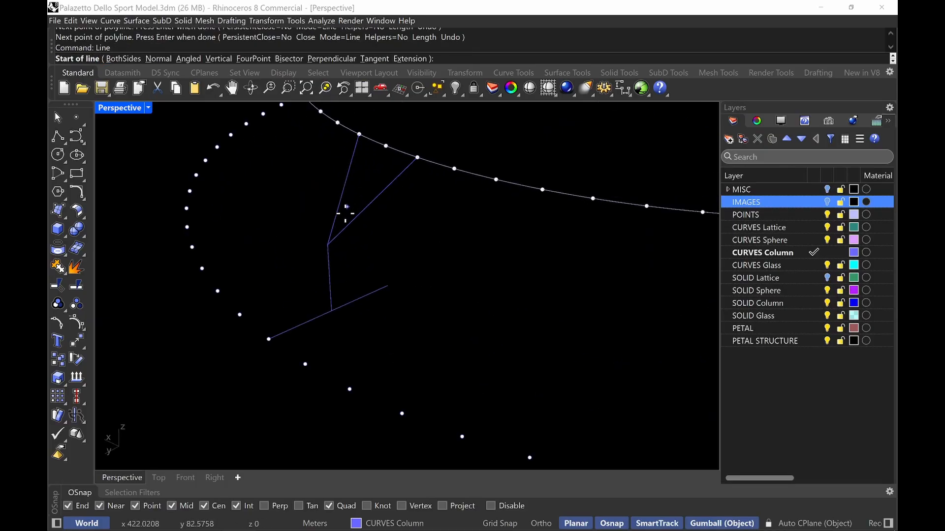
{"action": "left_click", "coordinate": [327, 244]}
{"action": "left_click", "coordinate": [385, 149]}
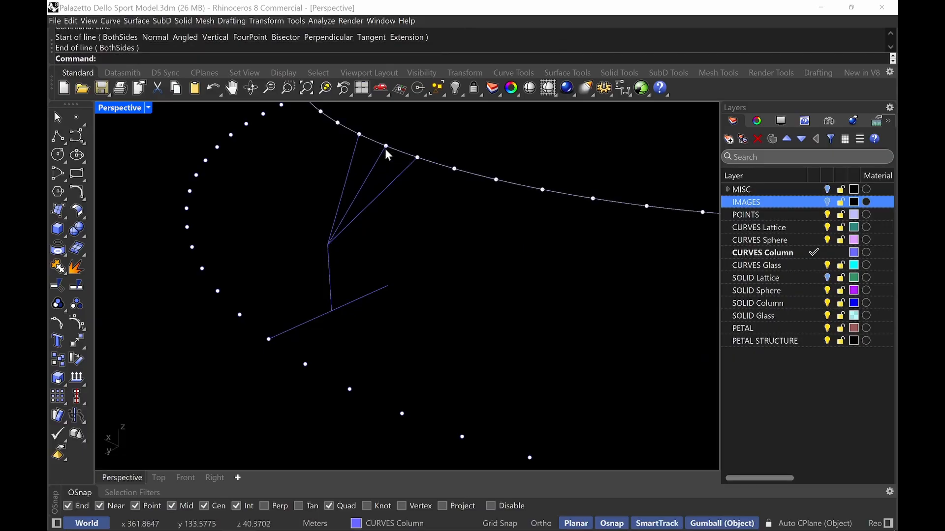
{"action": "right_click_drag", "start_coordinate": [393, 188], "coordinate": [385, 220]}
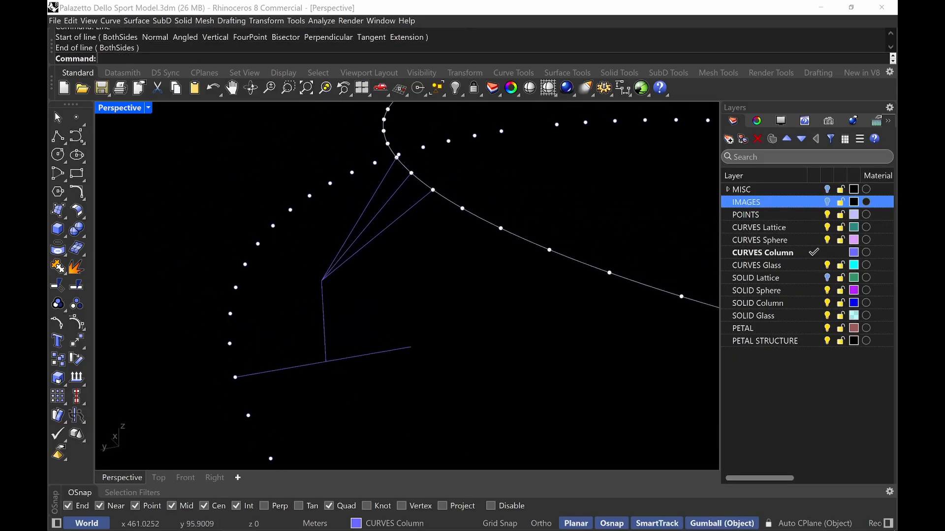
{"action": "type", "text": "extend"}
{"action": "key", "text": "Return"}
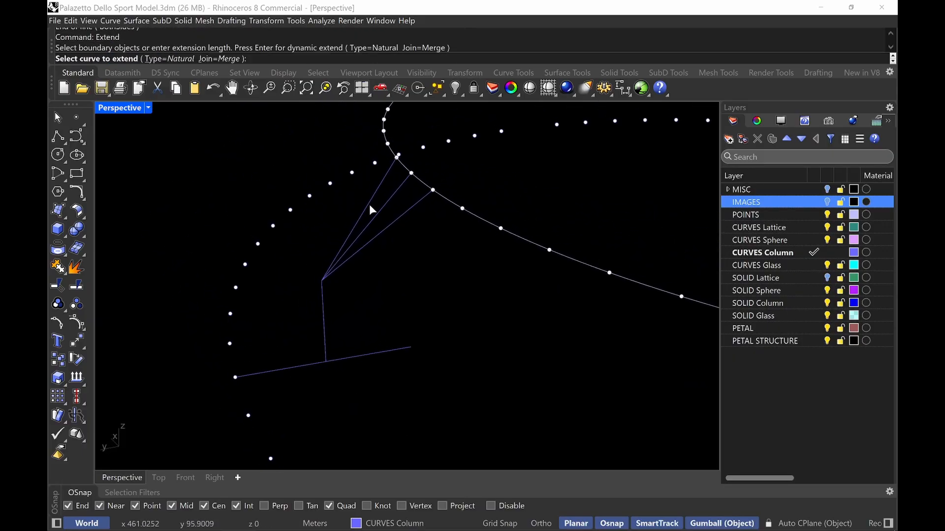
{"action": "left_click", "coordinate": [377, 212]}
{"action": "key", "text": "Escape"}
{"action": "key", "text": "Return"}
{"action": "key", "text": "Return"}
{"action": "left_click", "coordinate": [375, 220]}
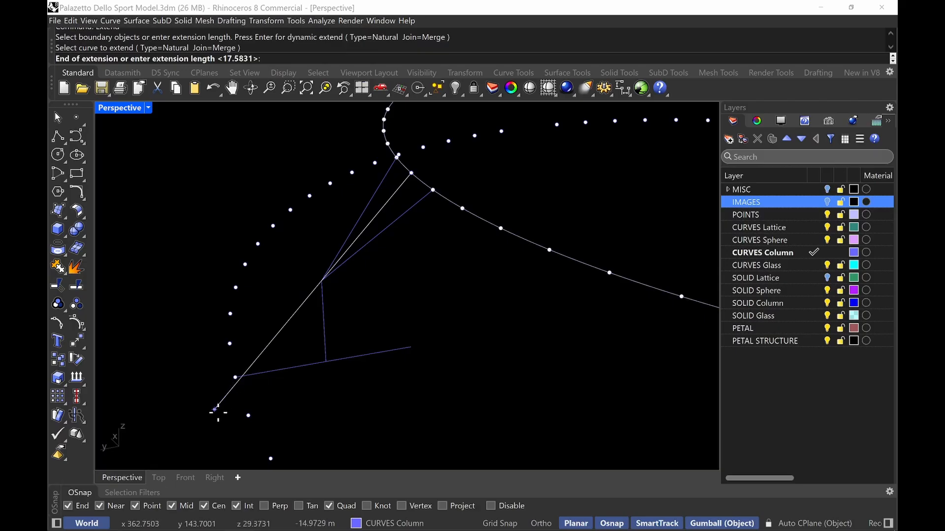
{"action": "left_click", "coordinate": [218, 413]}
{"action": "key", "text": "Escape"}
Extend the outer branch line dynamically downward past the foot of the 9 m line
{"action": "type", "text": "extend"}
{"action": "key", "text": "Return"}
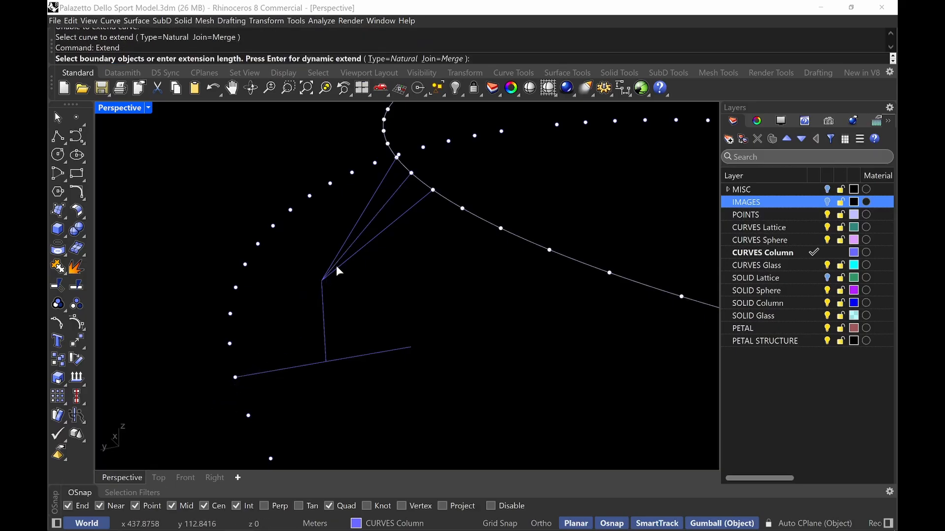
{"action": "key", "text": "Return"}
{"action": "left_click", "coordinate": [362, 231]}
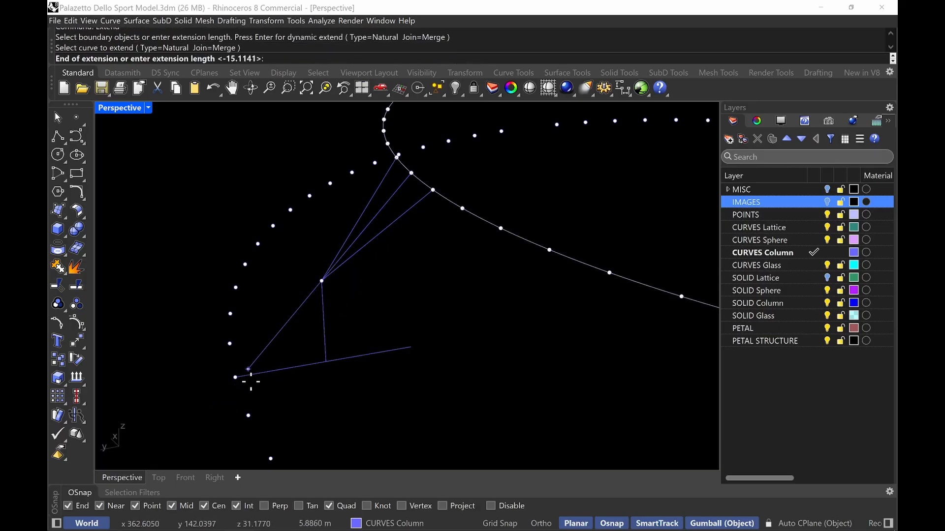
{"action": "left_click", "coordinate": [228, 393]}
{"action": "key", "text": "Return"}
Trim the extended branch's overshoot using the 9 m line as the cutting edge
{"action": "scroll", "coordinate": [266, 368], "scroll_direction": "up", "scroll_amount": 4}
{"action": "type", "text": "z"}
{"action": "key", "text": "Return"}
{"action": "left_click_drag", "start_coordinate": [245, 352], "coordinate": [211, 384]}
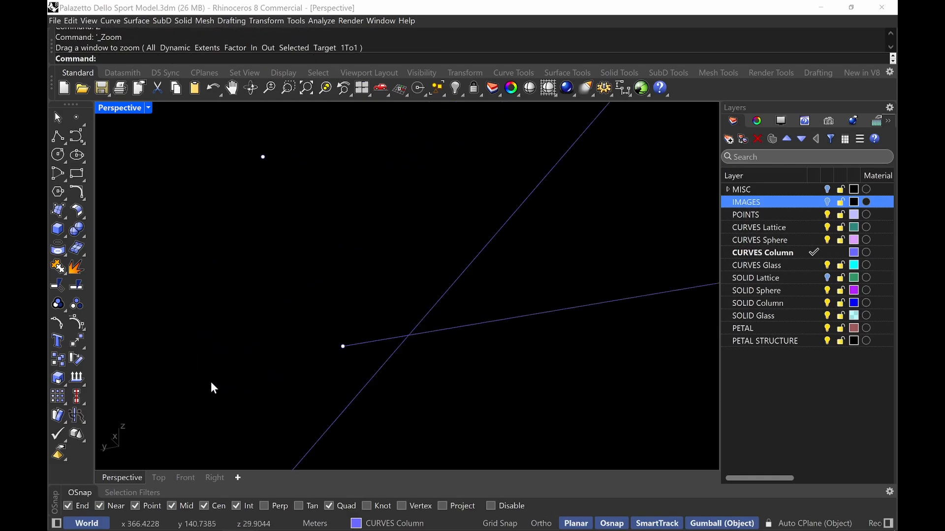
{"action": "right_click_drag", "start_coordinate": [210, 382], "coordinate": [350, 352]}
{"action": "right_click_drag", "start_coordinate": [400, 330], "coordinate": [492, 285]}
{"action": "left_click_drag", "start_coordinate": [433, 336], "coordinate": [481, 353]}
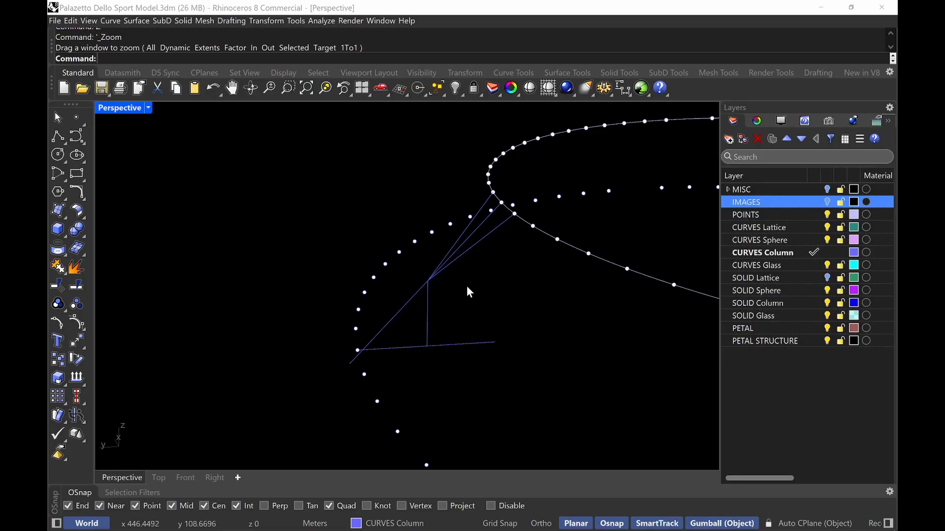
{"action": "right_click_drag", "start_coordinate": [466, 285], "coordinate": [421, 333]}
{"action": "type", "text": "trim"}
{"action": "key", "text": "Return"}
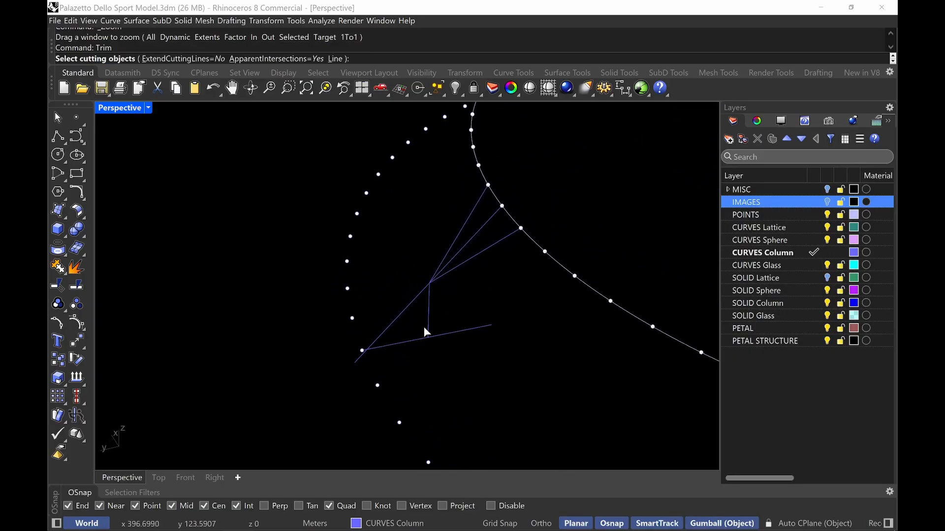
{"action": "scroll", "coordinate": [413, 335], "scroll_direction": "up", "scroll_amount": 4}
{"action": "left_click", "coordinate": [352, 365]}
{"action": "key", "text": "Return"}
{"action": "left_click", "coordinate": [261, 406]}
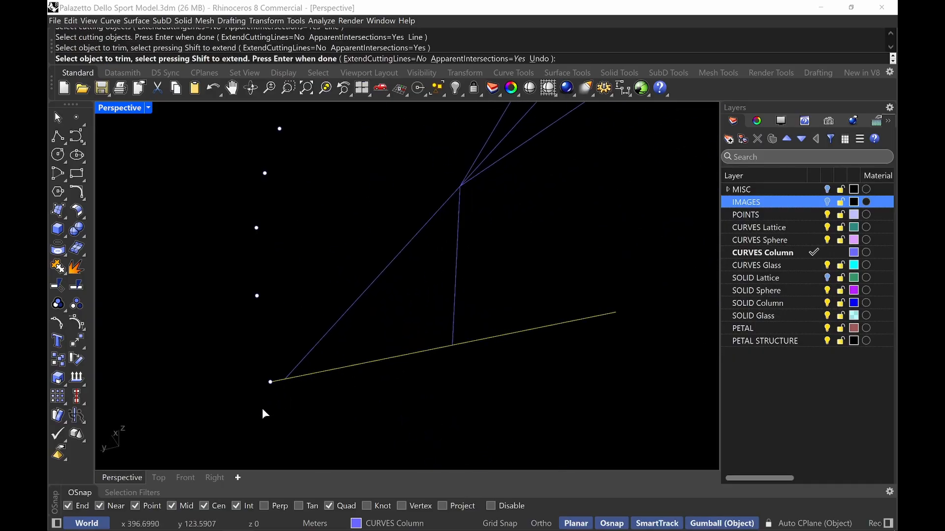
Trim the remaining tip of the extended branch beyond the 9 m line's end
{"action": "scroll", "coordinate": [289, 377], "scroll_direction": "up", "scroll_amount": 3}
{"action": "key", "text": "Return"}
{"action": "left_click", "coordinate": [301, 359]}
{"action": "key", "text": "Return"}
{"action": "left_click", "coordinate": [266, 384]}
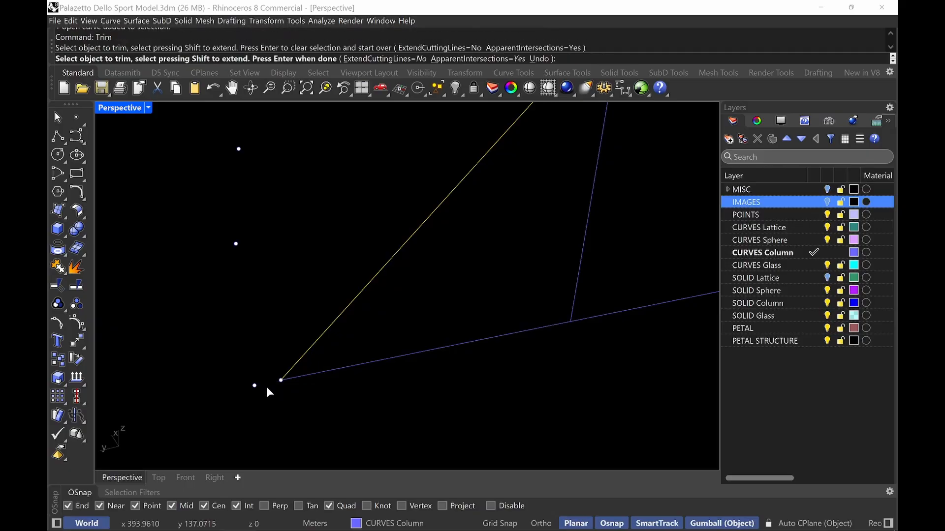
{"action": "key", "text": "Return"}
Orbit and zoom around the finished Y-shaped column lines to inspect them
{"action": "scroll", "coordinate": [345, 377], "scroll_direction": "down", "scroll_amount": 3}
{"action": "right_click_drag", "start_coordinate": [478, 365], "coordinate": [447, 376], "text": "shift"}
{"action": "scroll", "coordinate": [295, 393], "scroll_direction": "down", "scroll_amount": 4}
{"action": "right_click_drag", "start_coordinate": [555, 216], "coordinate": [550, 262], "text": "shift"}
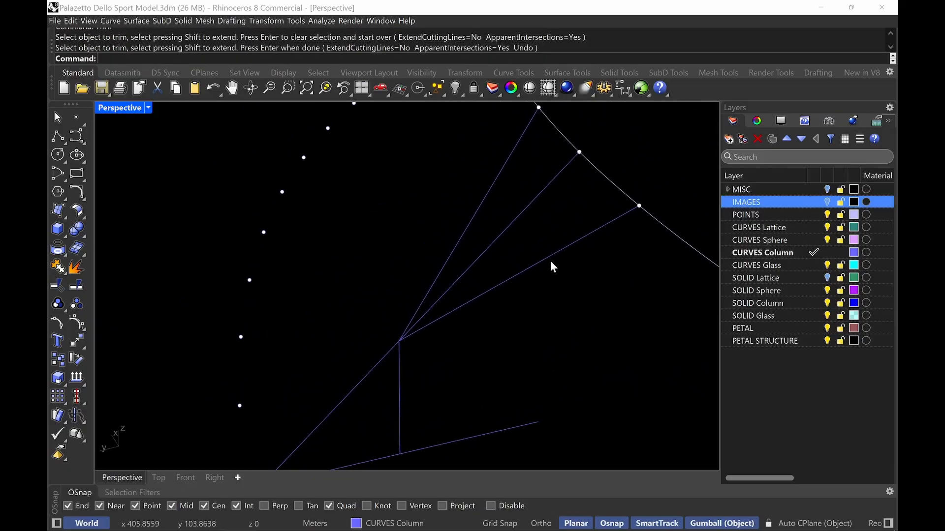
{"action": "scroll", "coordinate": [551, 262], "scroll_direction": "down", "scroll_amount": 2}
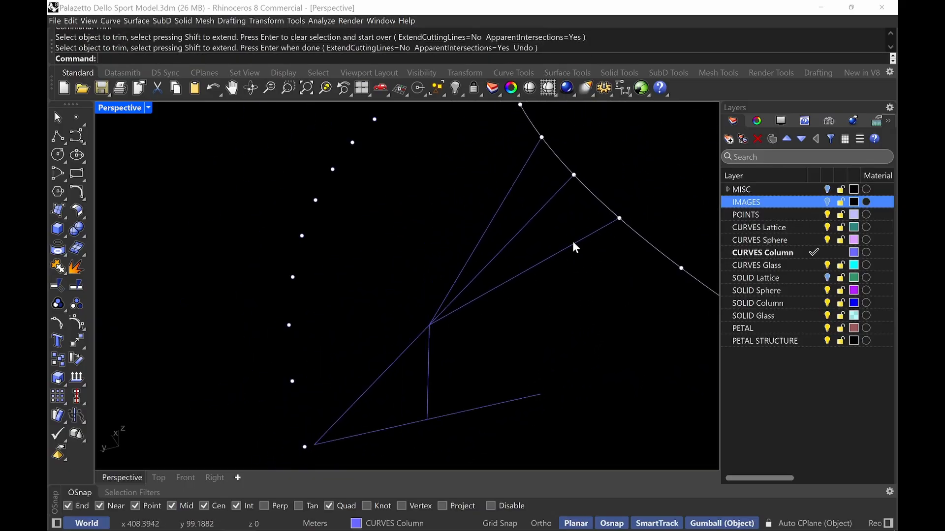
{"action": "right_click_drag", "start_coordinate": [605, 234], "coordinate": [617, 225]}
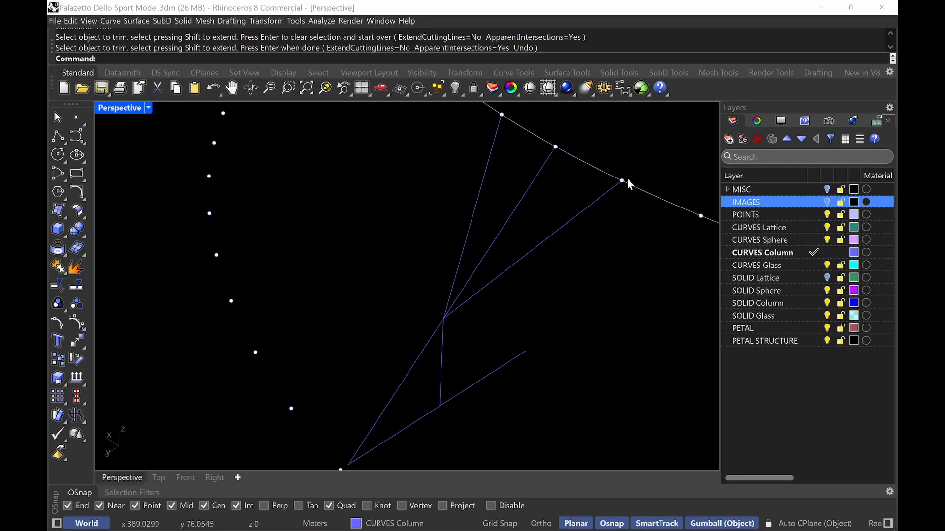
{"action": "scroll", "coordinate": [464, 270], "scroll_direction": "down", "scroll_amount": 10}
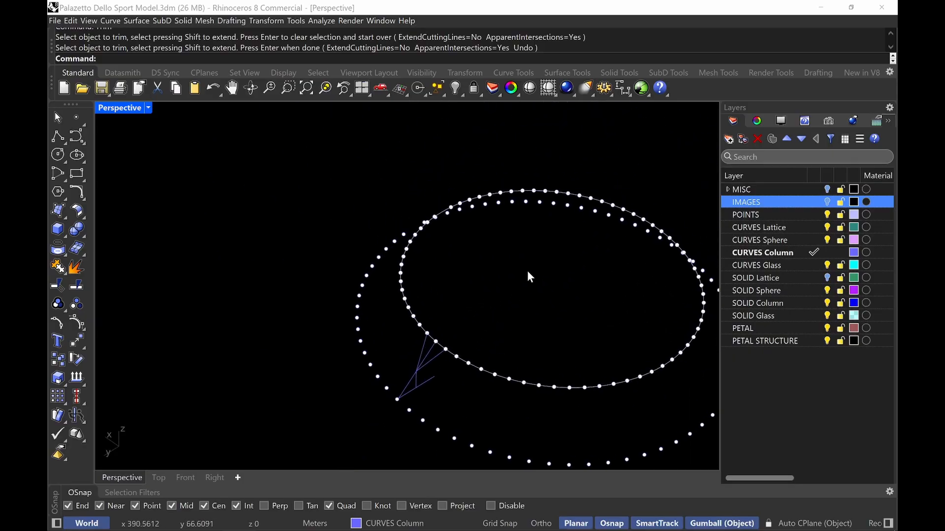
Turn on the IMAGES layer and zoom into the column section reference drawing to examine it
{"action": "left_click", "coordinate": [828, 202]}
{"action": "mouse_move", "coordinate": [472, 206]}
{"action": "right_mouse_down"}
{"action": "mouse_move", "coordinate": [506, 211]}
{"action": "mouse_move", "coordinate": [544, 306]}
{"action": "mouse_move", "coordinate": [331, 306]}
{"action": "mouse_move", "coordinate": [253, 291]}
{"action": "right_mouse_up"}
{"action": "type", "text": "z"}
{"action": "key", "text": "Return"}
{"action": "left_click_drag", "start_coordinate": [441, 340], "coordinate": [361, 409]}
{"action": "mouse_move", "coordinate": [331, 280]}
{"action": "right_mouse_down"}
{"action": "mouse_move", "coordinate": [380, 270]}
{"action": "mouse_move", "coordinate": [421, 246]}
{"action": "mouse_move", "coordinate": [473, 148]}
{"action": "right_mouse_up"}
{"action": "scroll", "coordinate": [419, 241], "scroll_direction": "down", "scroll_amount": 6}
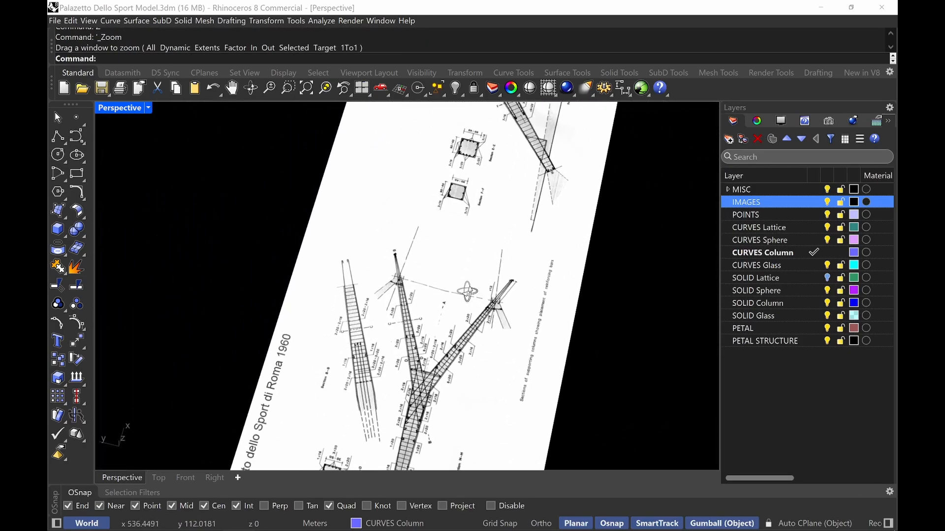
{"action": "mouse_move", "coordinate": [466, 291]}
{"action": "right_mouse_down"}
{"action": "mouse_move", "coordinate": [206, 263]}
{"action": "mouse_move", "coordinate": [206, 300]}
{"action": "right_mouse_up"}
{"action": "scroll", "coordinate": [211, 302], "scroll_direction": "up", "scroll_amount": 5}
{"action": "scroll", "coordinate": [325, 322], "scroll_direction": "down", "scroll_amount": 6}
{"action": "scroll", "coordinate": [315, 273], "scroll_direction": "up", "scroll_amount": 2}
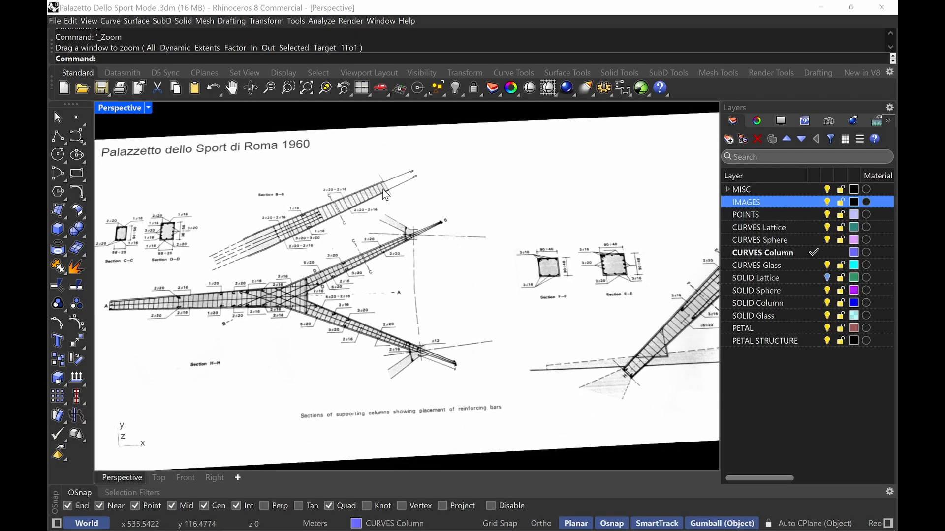
{"action": "scroll", "coordinate": [540, 292], "scroll_direction": "up", "scroll_amount": 8}
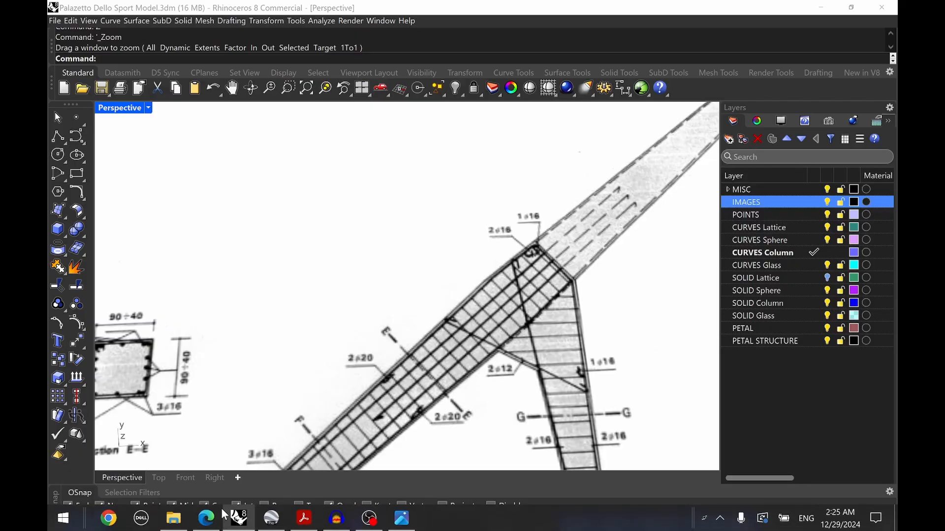
Switch to the browser's Sport&Impianti article and scroll to the column design drawing
{"action": "left_click", "coordinate": [206, 527]}
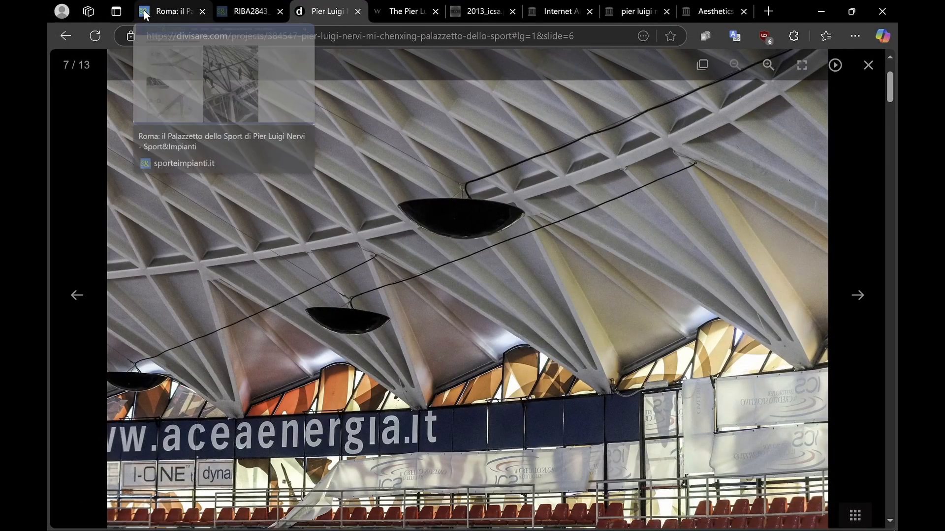
{"action": "left_click", "coordinate": [170, 11]}
{"action": "scroll", "coordinate": [252, 245], "scroll_direction": "down", "scroll_amount": 1}
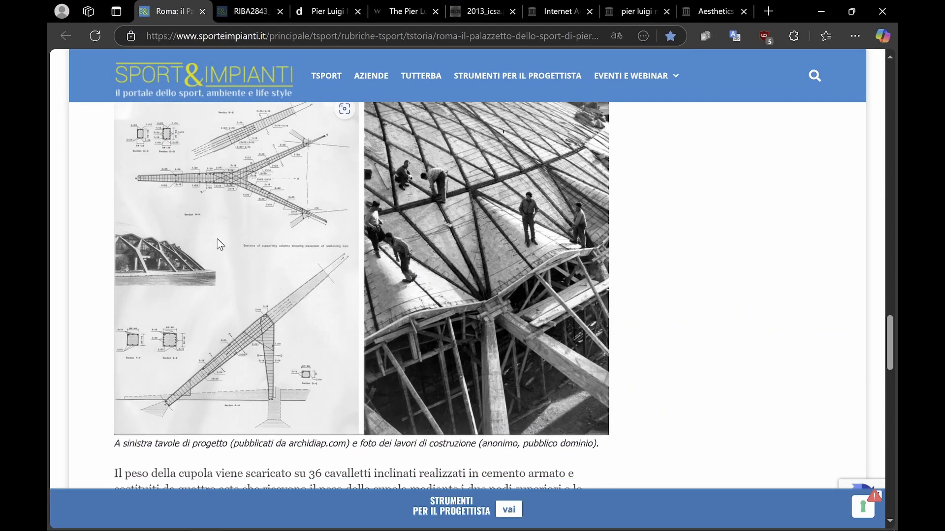
{"action": "scroll", "coordinate": [282, 278], "scroll_direction": "up", "scroll_amount": 1}
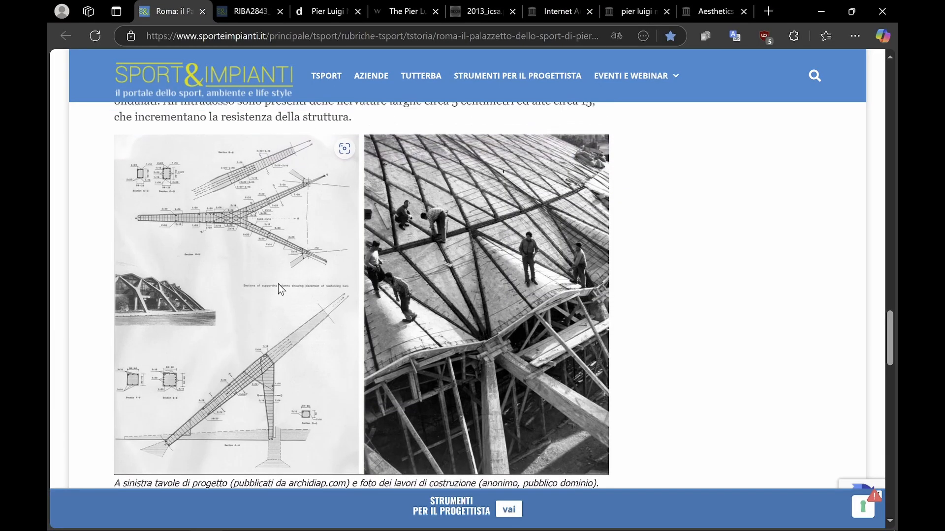
Open the column drawing image in a new tab and enlarge it to study the column geometry
{"action": "right_click", "coordinate": [285, 222]}
{"action": "left_click", "coordinate": [432, 164]}
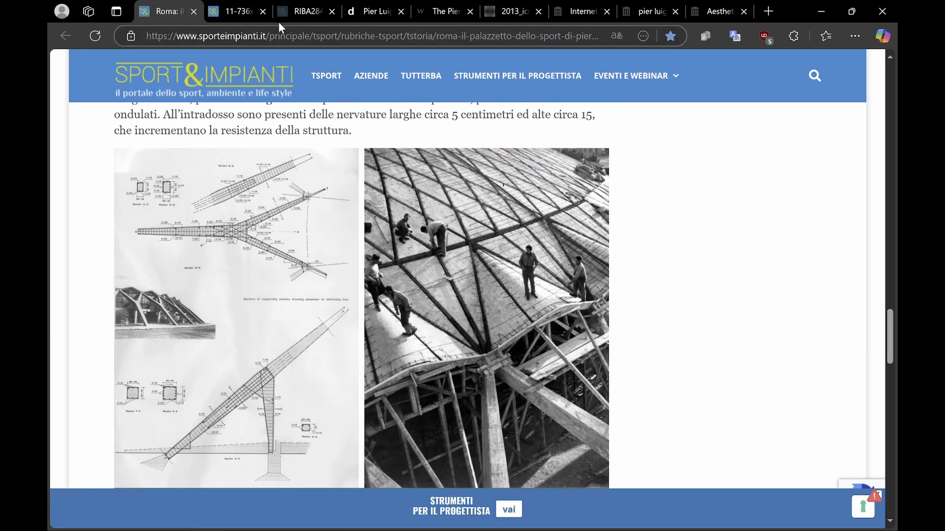
{"action": "left_click", "coordinate": [242, 12]}
{"action": "left_click", "coordinate": [533, 249]}
{"action": "scroll", "coordinate": [545, 174], "scroll_direction": "up", "scroll_amount": 1}
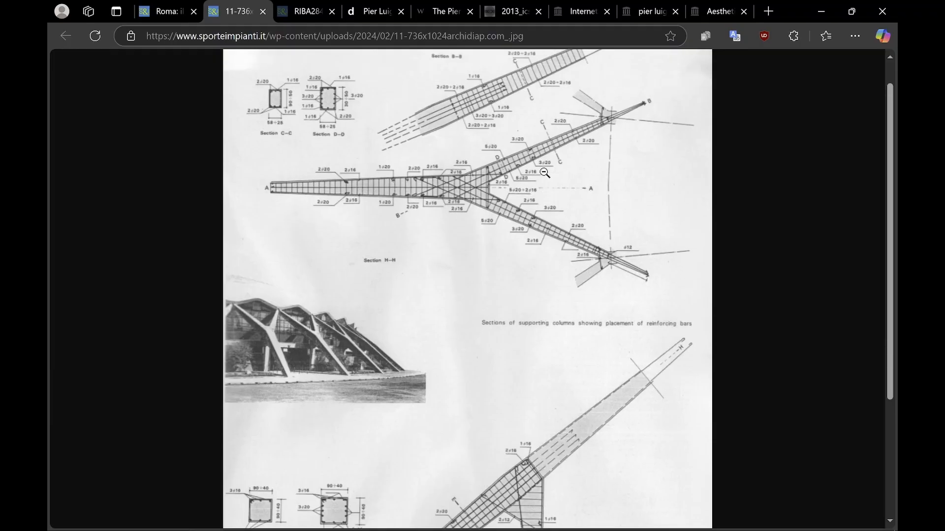
{"action": "scroll", "coordinate": [545, 173], "scroll_direction": "up", "scroll_amount": 1}
{"action": "scroll", "coordinate": [561, 246], "scroll_direction": "down", "scroll_amount": 4}
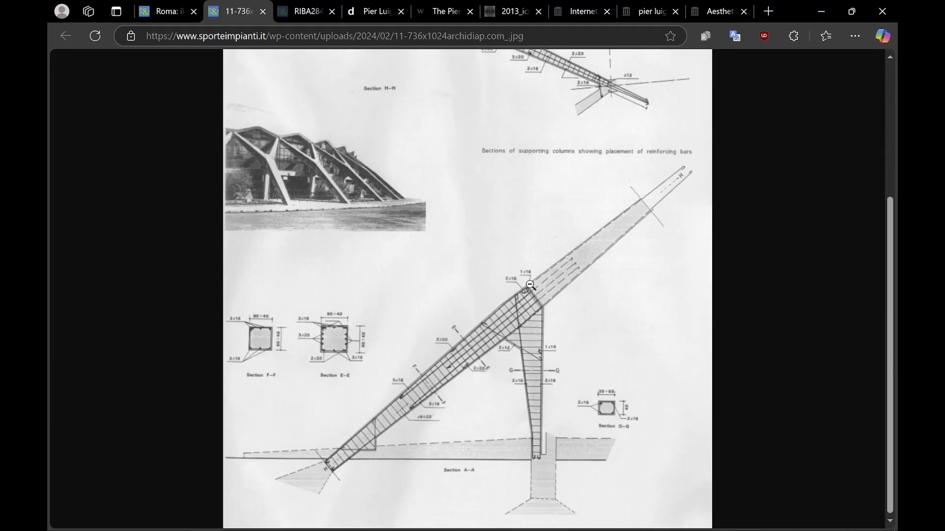
Scroll the column drawing in the browser, then return to the Rhino model
{"action": "scroll", "coordinate": [600, 223], "scroll_direction": "up", "scroll_amount": 4}
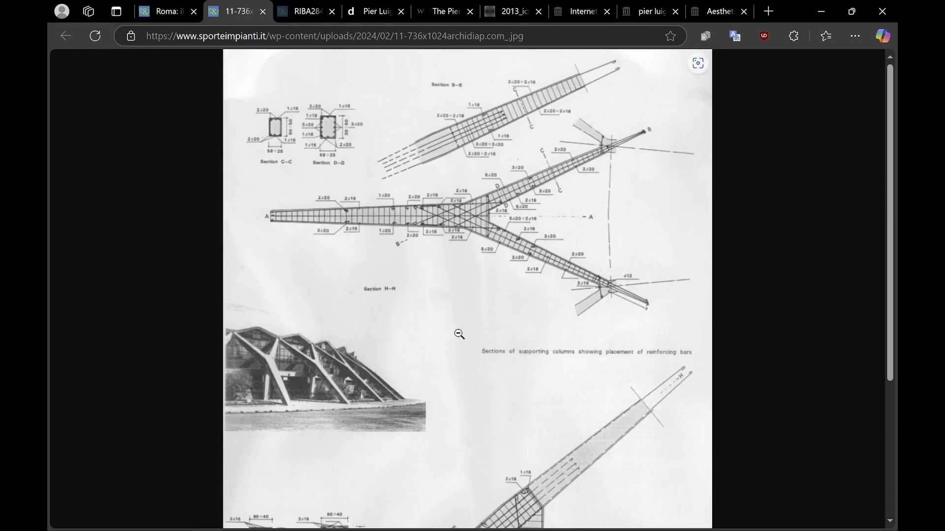
{"action": "left_click", "coordinate": [825, 11]}
{"action": "scroll", "coordinate": [490, 274], "scroll_direction": "down", "scroll_amount": 8}
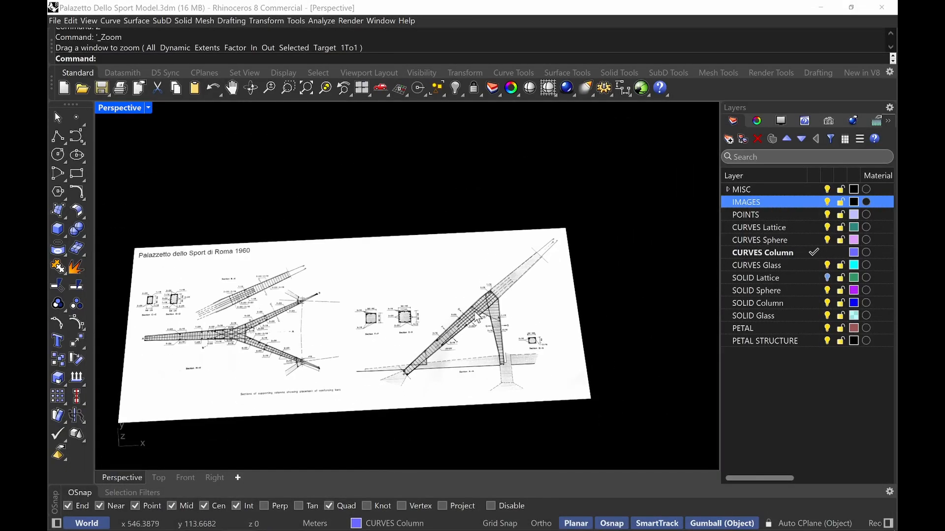
Zoom and pan across the column section reference image to study the Y-junction and strut geometry
{"action": "middle_click", "coordinate": [339, 312]}
{"action": "scroll", "coordinate": [277, 313], "scroll_direction": "up", "scroll_amount": 6}
{"action": "scroll", "coordinate": [288, 336], "scroll_direction": "up", "scroll_amount": 3}
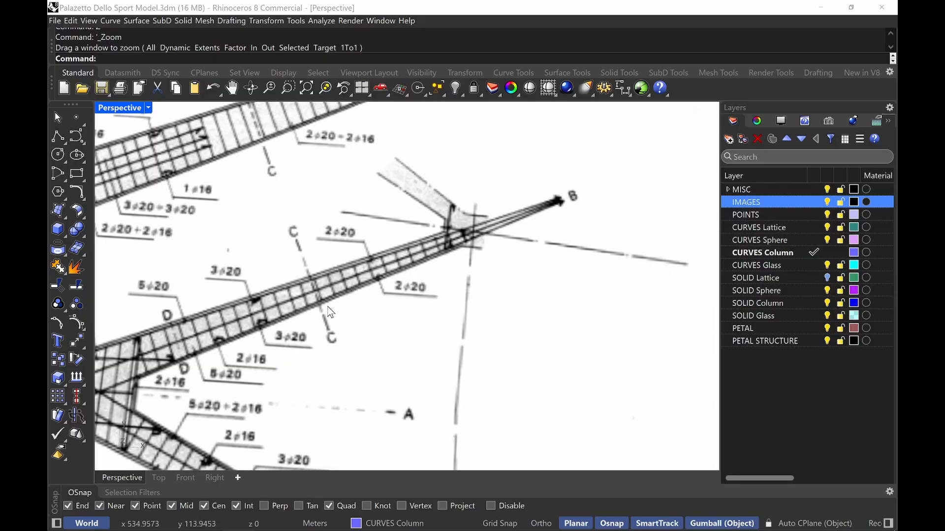
{"action": "scroll", "coordinate": [203, 333], "scroll_direction": "down", "scroll_amount": 7}
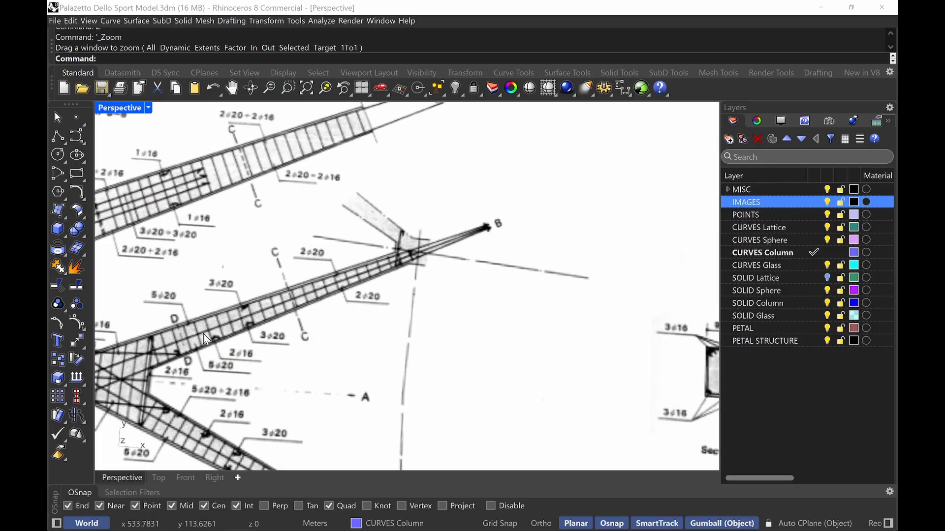
{"action": "scroll", "coordinate": [165, 356], "scroll_direction": "down", "scroll_amount": 5}
{"action": "right_click_drag", "start_coordinate": [160, 355], "coordinate": [183, 362]}
{"action": "scroll", "coordinate": [267, 380], "scroll_direction": "down", "scroll_amount": 2}
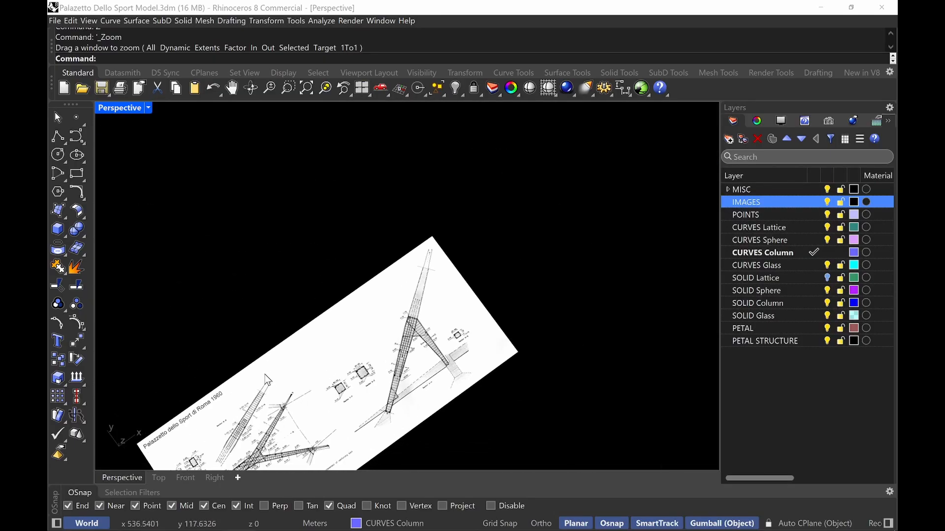
{"action": "right_click_drag", "start_coordinate": [288, 418], "coordinate": [308, 323], "text": "shift"}
{"action": "right_click_drag", "start_coordinate": [307, 327], "coordinate": [292, 331]}
{"action": "scroll", "coordinate": [254, 339], "scroll_direction": "up", "scroll_amount": 10}
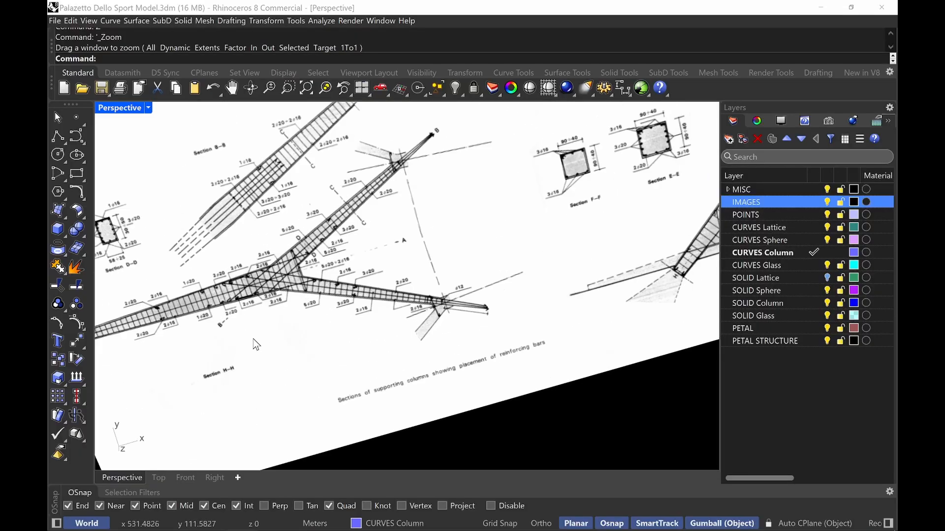
{"action": "mouse_move", "coordinate": [241, 283]}
{"action": "right_mouse_down", "text": "shift"}
{"action": "mouse_move", "coordinate": [309, 296]}
{"action": "mouse_move", "coordinate": [324, 321]}
{"action": "right_mouse_up", "text": "shift"}
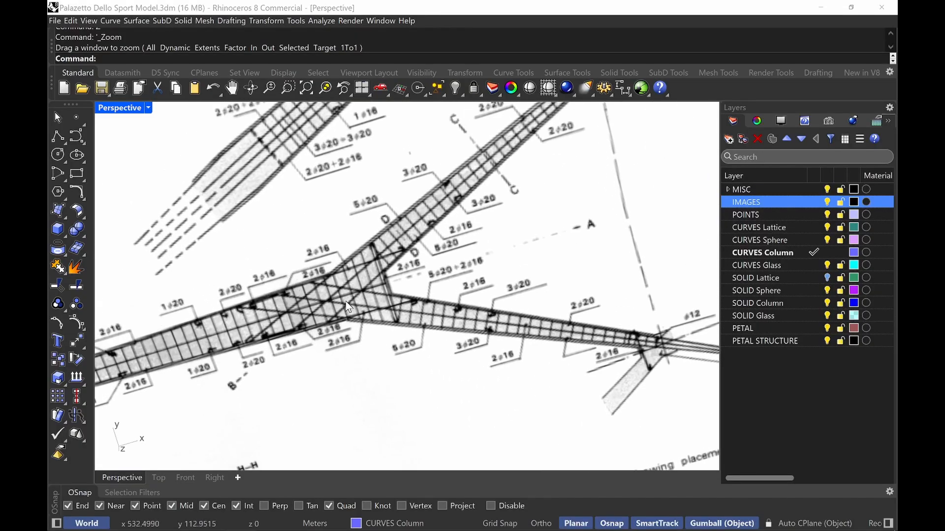
{"action": "right_click_drag", "start_coordinate": [350, 285], "coordinate": [504, 185]}
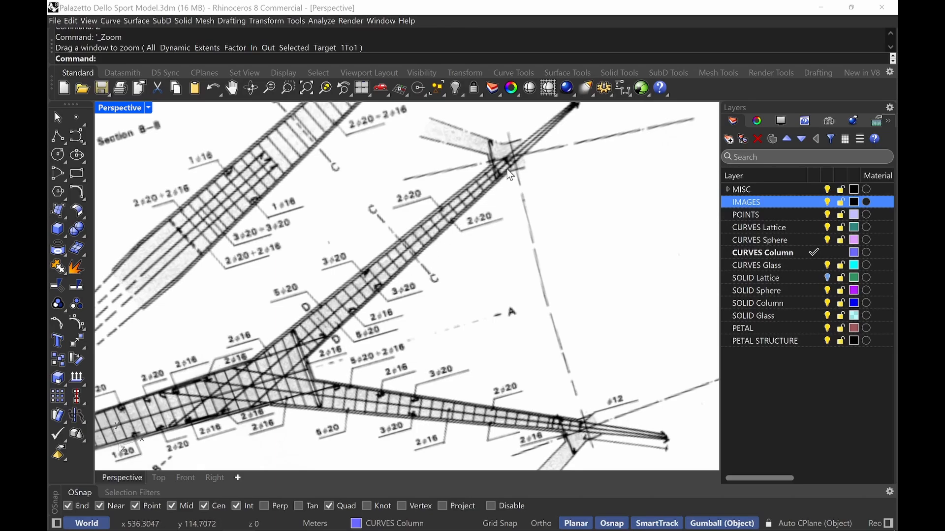
{"action": "scroll", "coordinate": [507, 172], "scroll_direction": "down", "scroll_amount": 7}
{"action": "right_click_drag", "start_coordinate": [506, 251], "coordinate": [468, 244], "text": "shift"}
{"action": "scroll", "coordinate": [497, 293], "scroll_direction": "up", "scroll_amount": 9}
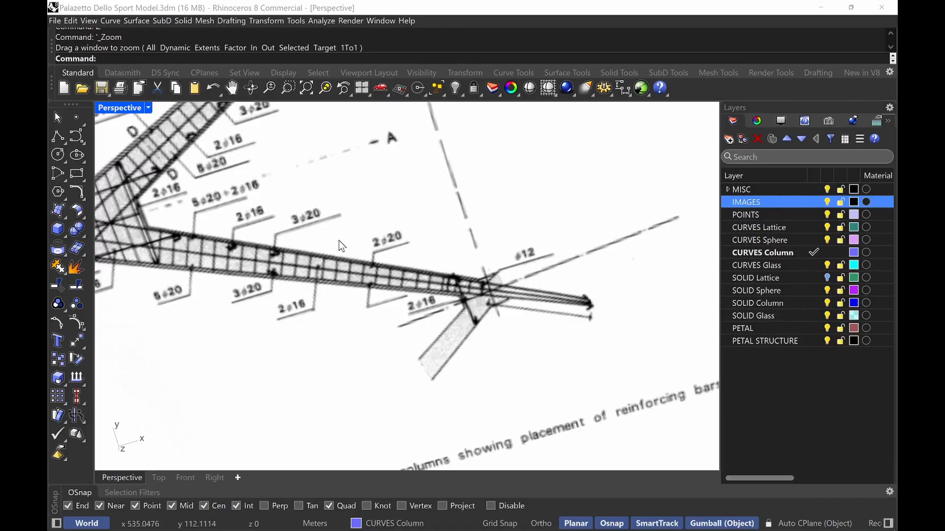
{"action": "right_click_drag", "start_coordinate": [317, 239], "coordinate": [683, 329], "text": "shift"}
{"action": "mouse_move", "coordinate": [505, 276]}
{"action": "right_mouse_down", "text": "shift"}
{"action": "mouse_move", "coordinate": [631, 270]}
{"action": "mouse_move", "coordinate": [539, 251]}
{"action": "right_mouse_up", "text": "shift"}
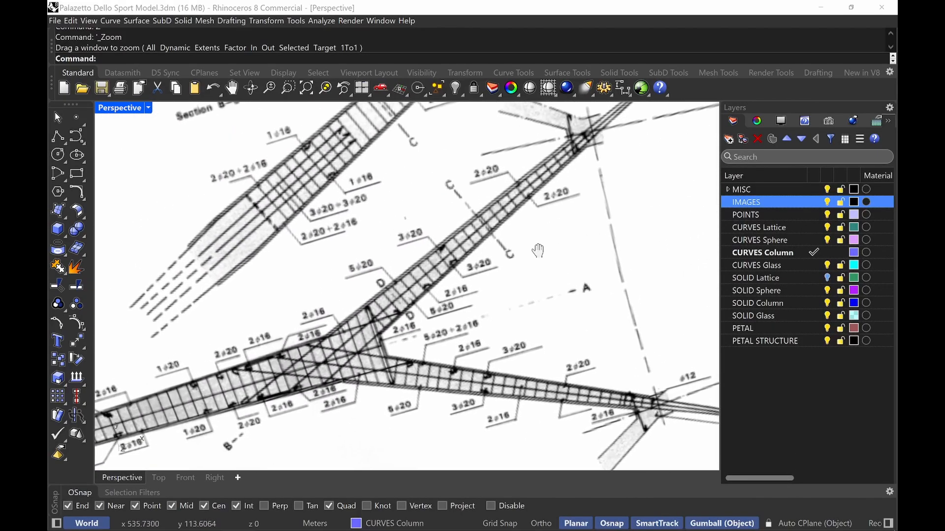
{"action": "scroll", "coordinate": [591, 262], "scroll_direction": "down", "scroll_amount": 6}
{"action": "right_click_drag", "start_coordinate": [604, 263], "coordinate": [246, 249], "text": "shift"}
{"action": "right_click_drag", "start_coordinate": [482, 228], "coordinate": [211, 359], "text": "shift"}
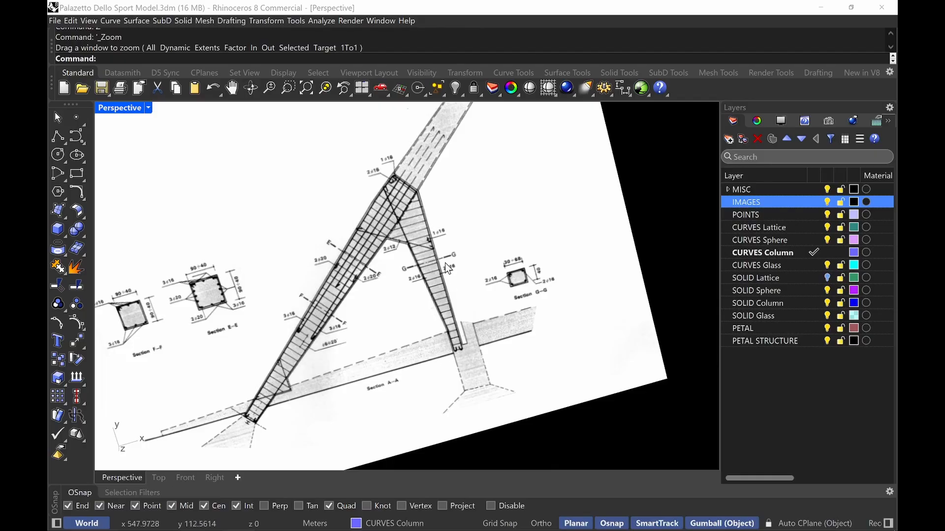
{"action": "scroll", "coordinate": [432, 265], "scroll_direction": "down", "scroll_amount": 8}
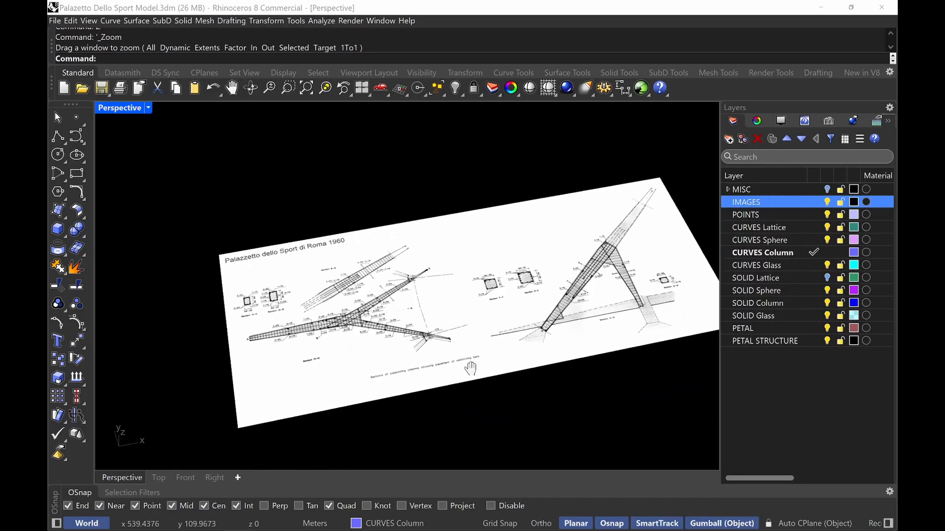
Measure the width of the outer strut end on the reference drawing with the Distance command
{"action": "type", "text": "istance"}
{"action": "key", "text": "Return"}
{"action": "scroll", "coordinate": [617, 218], "scroll_direction": "up", "scroll_amount": 2}
{"action": "scroll", "coordinate": [451, 322], "scroll_direction": "up", "scroll_amount": 10}
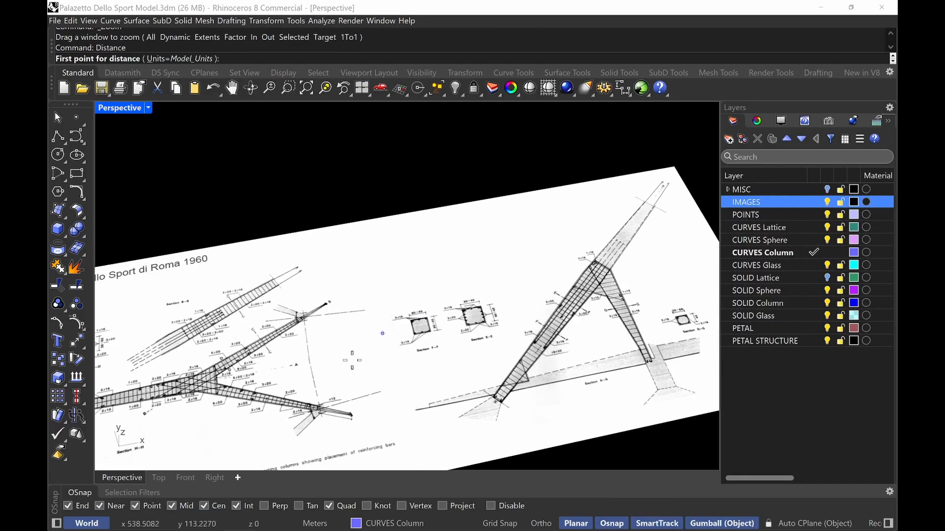
{"action": "scroll", "coordinate": [322, 418], "scroll_direction": "up", "scroll_amount": 5}
{"action": "left_click", "coordinate": [298, 367]}
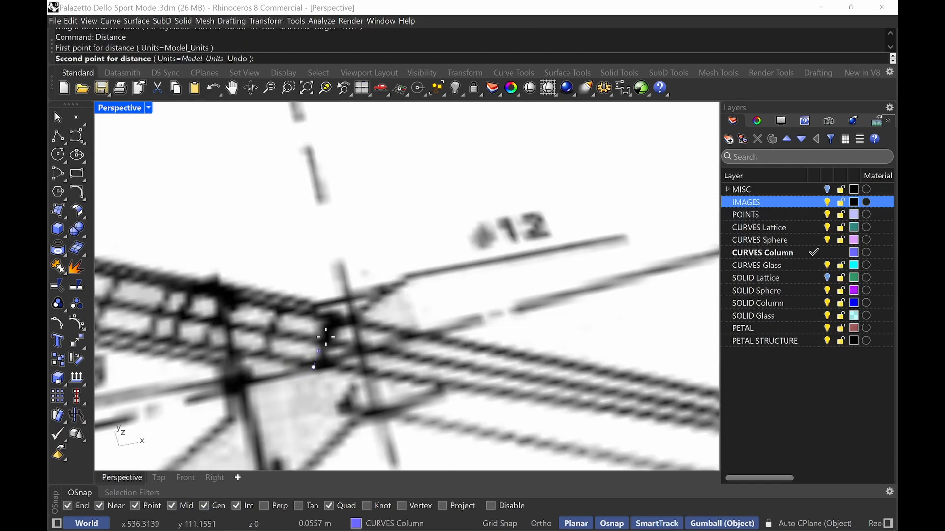
{"action": "left_click", "coordinate": [335, 319]}
{"action": "scroll", "coordinate": [335, 320], "scroll_direction": "down", "scroll_amount": 4}
{"action": "right_click_drag", "start_coordinate": [425, 350], "coordinate": [618, 316], "text": "shift"}
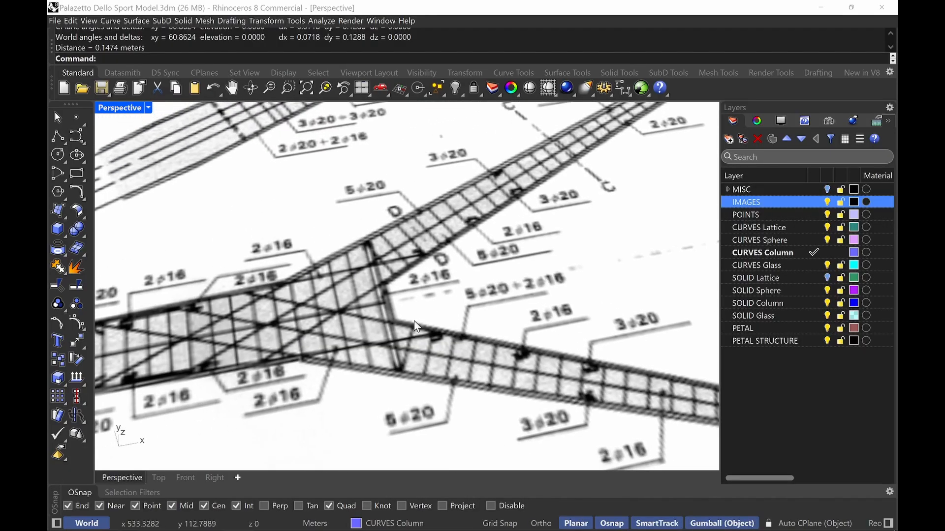
Measure the strut and column widths around the Y-junction on the reference drawing
{"action": "key", "text": "space"}
{"action": "left_click", "coordinate": [393, 320]}
{"action": "left_click", "coordinate": [401, 369]}
{"action": "key", "text": "space"}
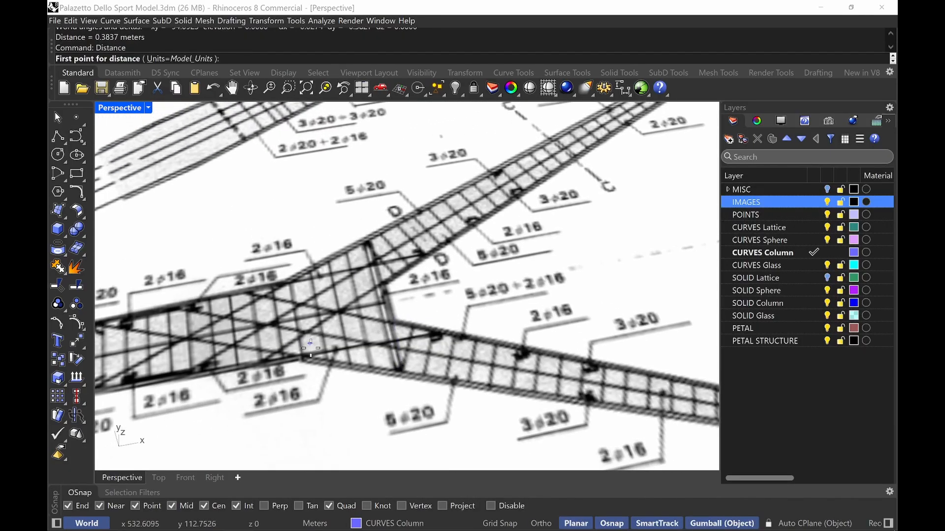
{"action": "left_click", "coordinate": [302, 359]}
{"action": "left_click", "coordinate": [287, 280]}
{"action": "scroll", "coordinate": [290, 279], "scroll_direction": "down", "scroll_amount": 8}
{"action": "right_click_drag", "start_coordinate": [310, 272], "coordinate": [407, 285], "text": "shift"}
{"action": "scroll", "coordinate": [411, 291], "scroll_direction": "down", "scroll_amount": 5}
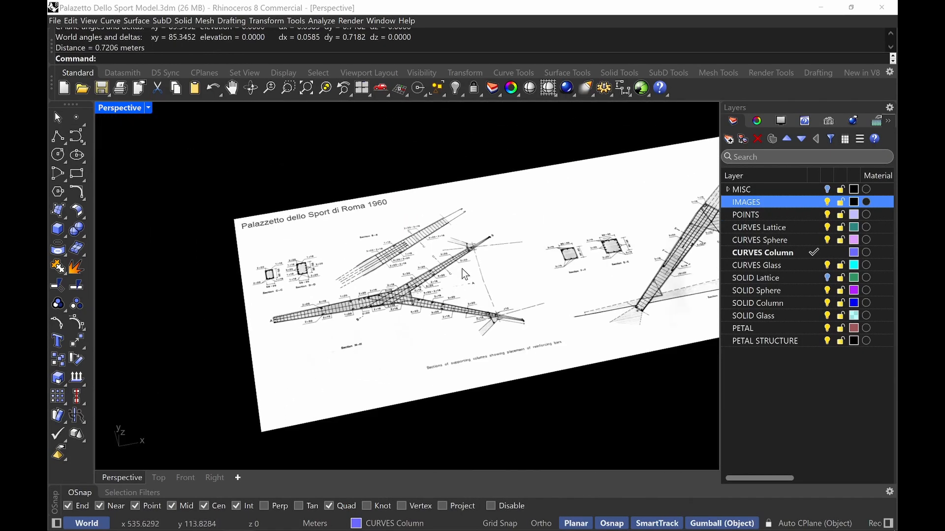
Draw a rectangle around the lowest Y-branch curve, centred at its top end, 0.4 m by 0.25 m
{"action": "right_click_drag", "start_coordinate": [681, 305], "coordinate": [540, 329], "text": "shift"}
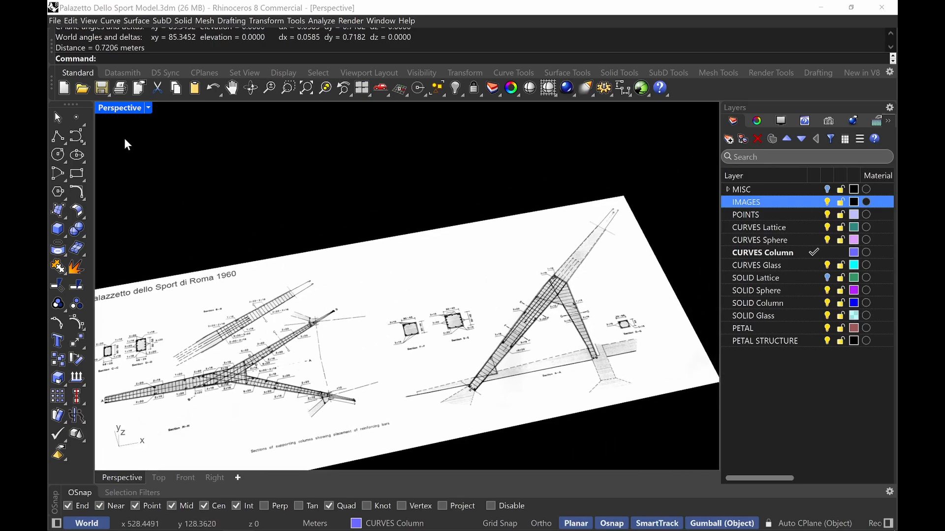
{"action": "double_click", "coordinate": [118, 107]}
{"action": "double_click", "coordinate": [107, 108]}
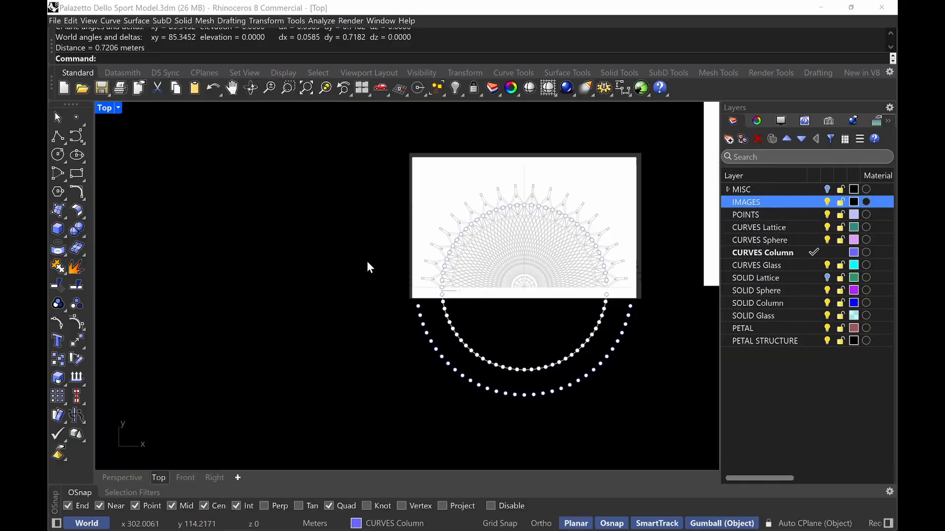
{"action": "scroll", "coordinate": [367, 265], "scroll_direction": "down", "scroll_amount": 5}
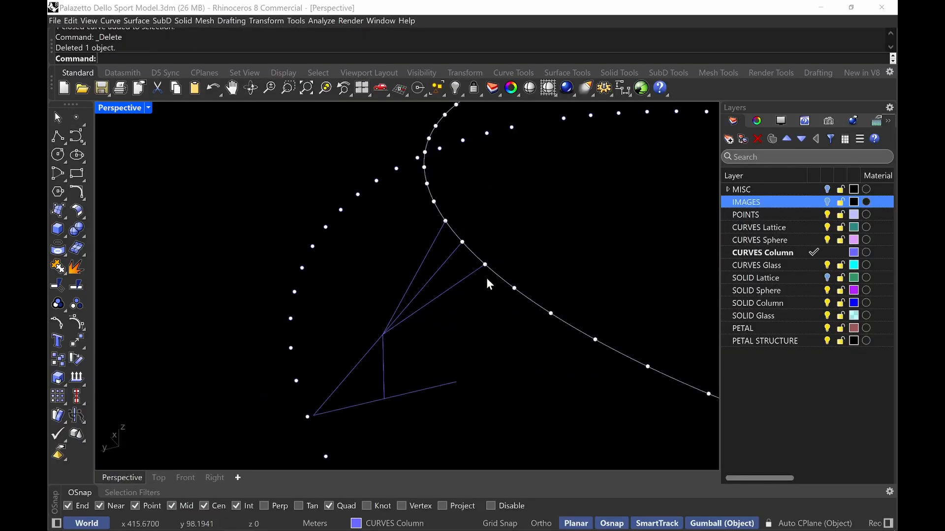
{"action": "type", "text": "Rectangle"}
{"action": "key", "text": "Return"}
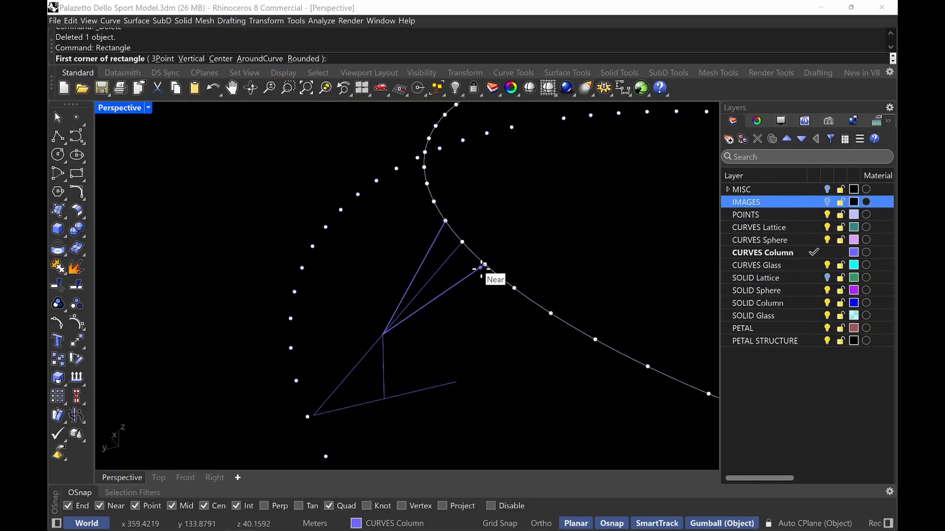
{"action": "type", "text": "A"}
{"action": "key", "text": "Return"}
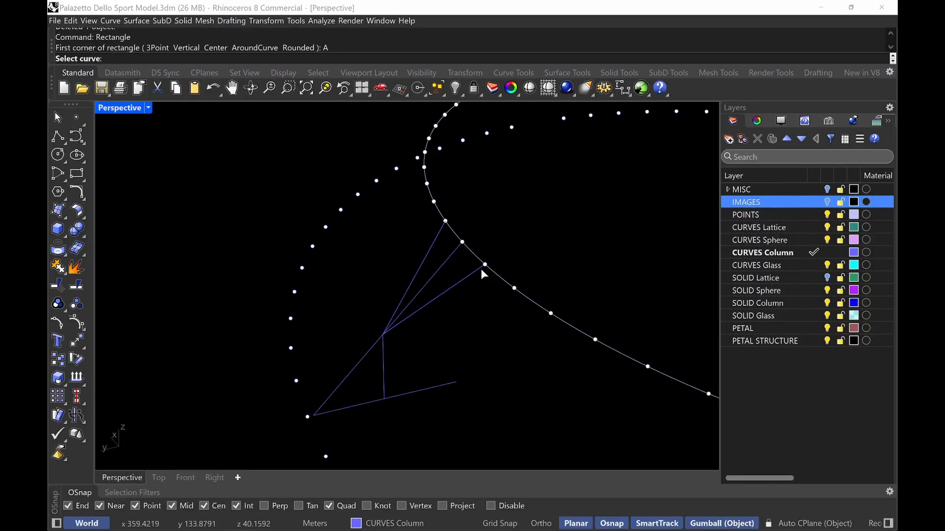
{"action": "left_click", "coordinate": [459, 281]}
{"action": "scroll", "coordinate": [480, 273], "scroll_direction": "up", "scroll_amount": 3}
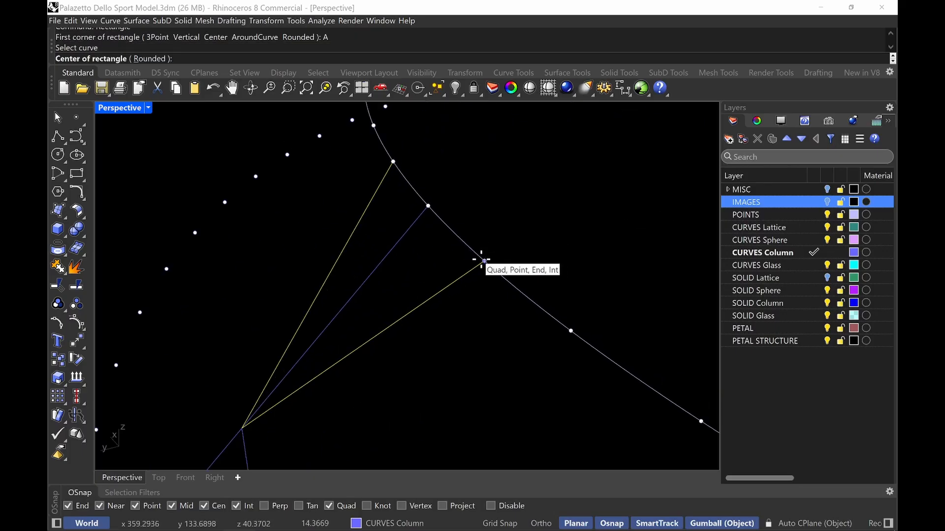
{"action": "left_click", "coordinate": [484, 261]}
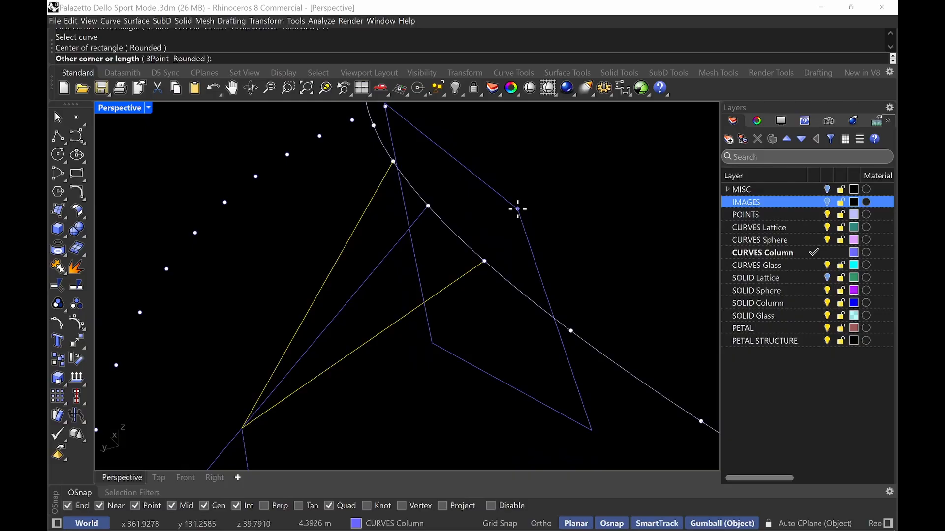
{"action": "type", "text": ".4"}
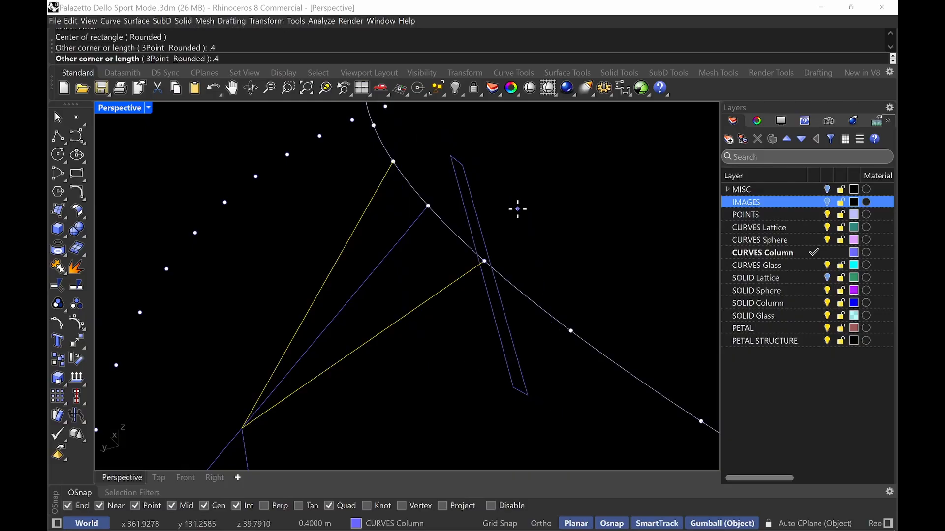
{"action": "key", "text": "Return"}
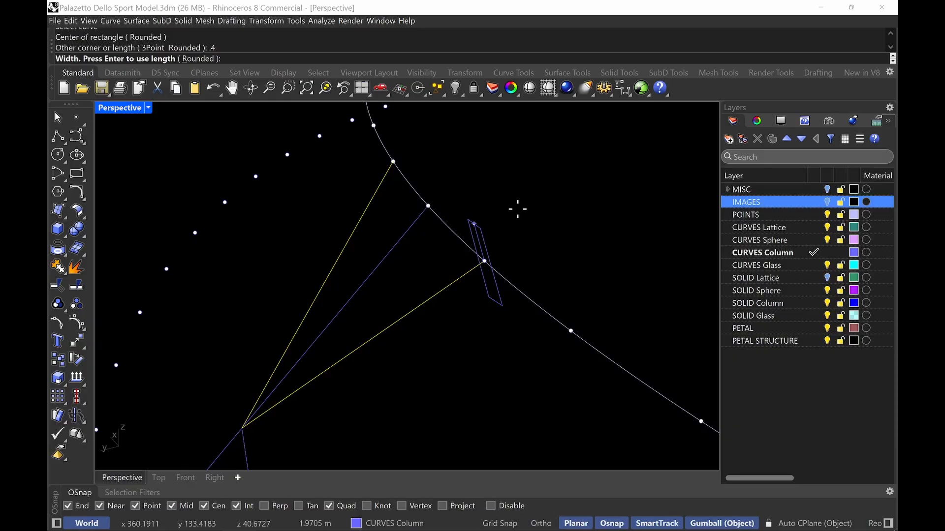
{"action": "type", "text": ".25"}
{"action": "key", "text": "Return"}
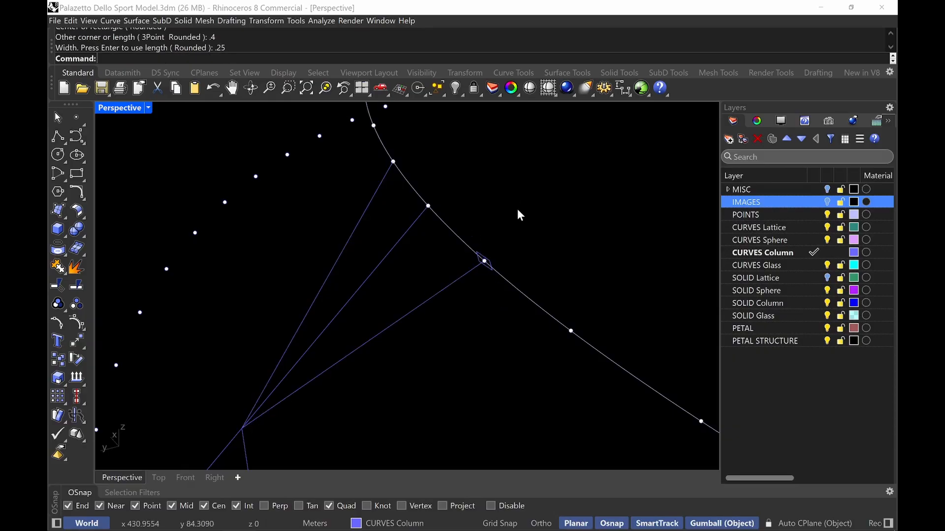
Draw a rectangle around the main diagonal column curve, centred at its base end, 0.35 m by 0.30 m
{"action": "right_click_drag", "start_coordinate": [506, 216], "coordinate": [566, 302]}
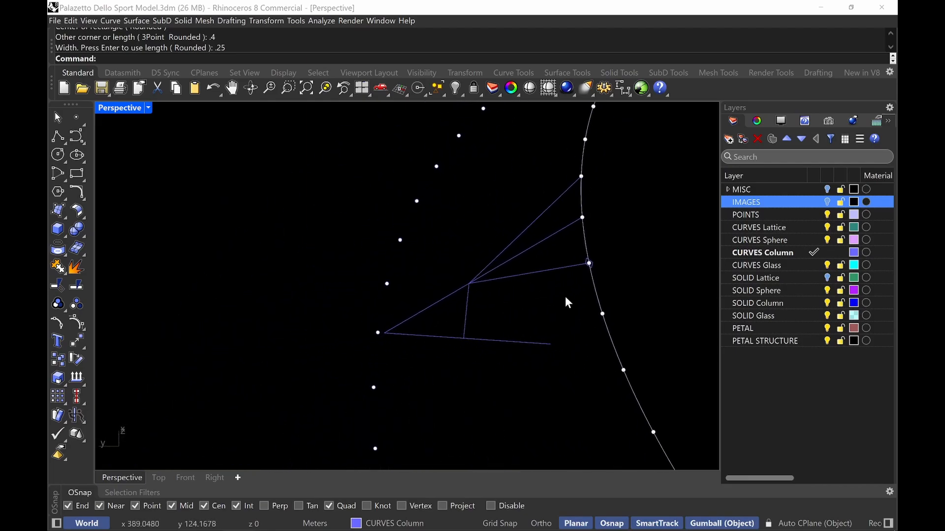
{"action": "right_click_drag", "start_coordinate": [385, 337], "coordinate": [433, 355]}
{"action": "scroll", "coordinate": [398, 339], "scroll_direction": "up", "scroll_amount": 5}
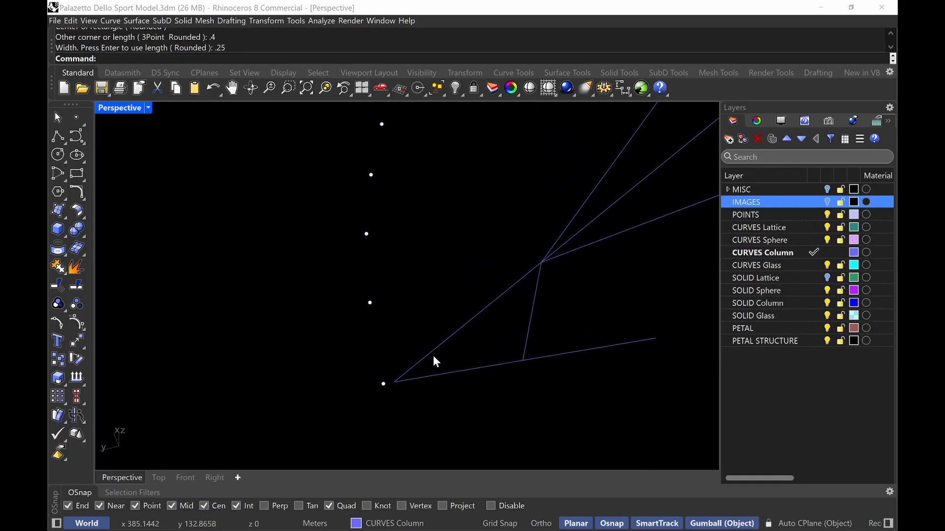
{"action": "type", "text": "rec"}
{"action": "key", "text": "Return"}
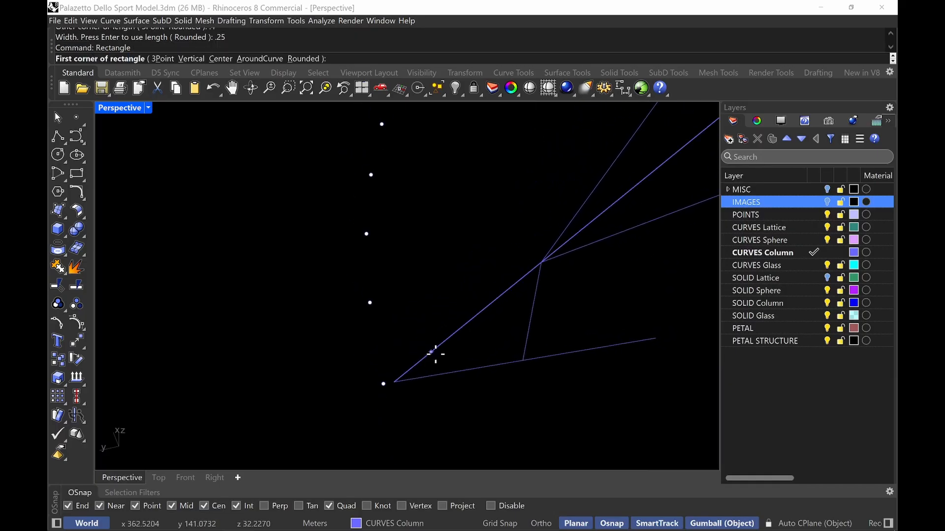
{"action": "type", "text": "A"}
{"action": "key", "text": "Return"}
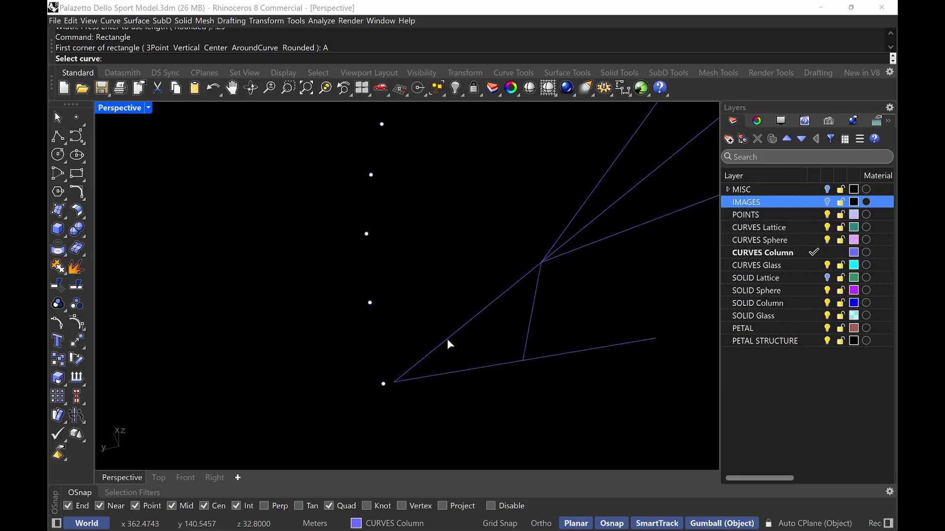
{"action": "left_click", "coordinate": [447, 339]}
{"action": "left_click", "coordinate": [394, 382]}
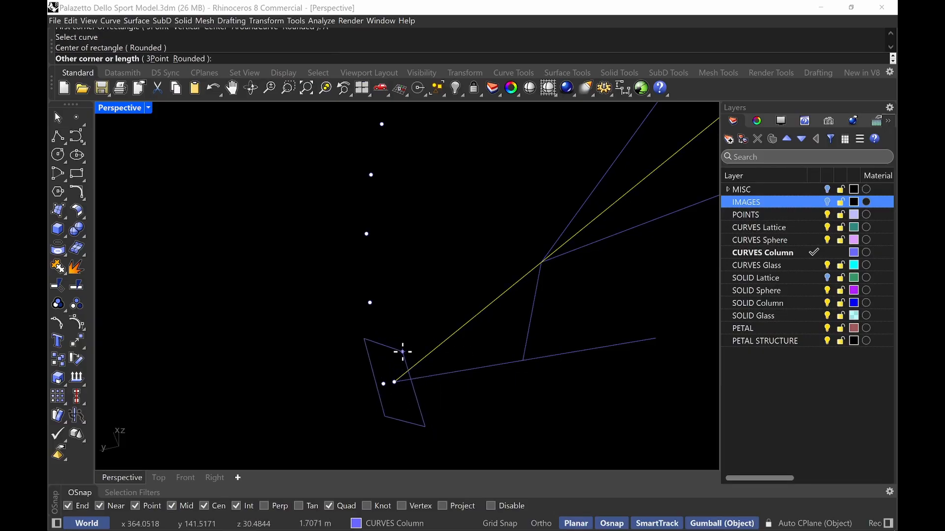
{"action": "type", "text": ".35"}
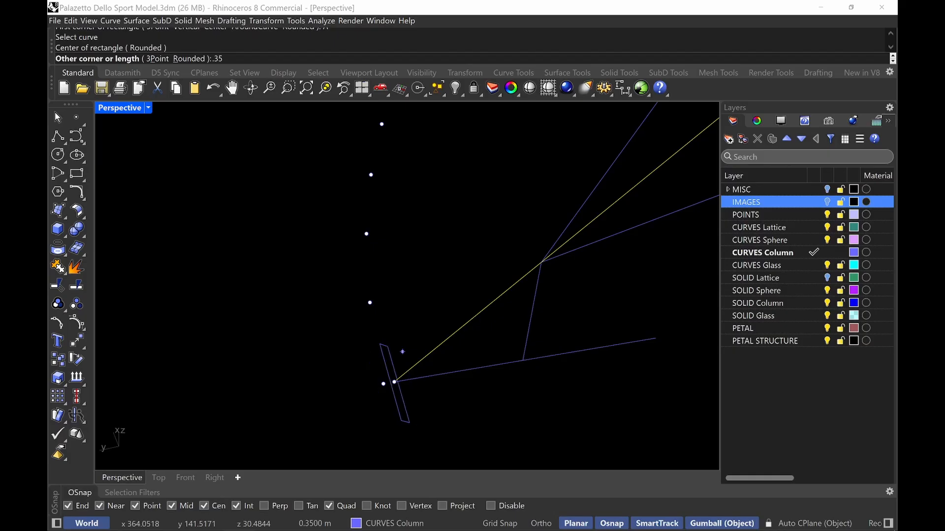
{"action": "key", "text": "Return"}
{"action": "type", "text": ".30"}
{"action": "key", "text": "Return"}
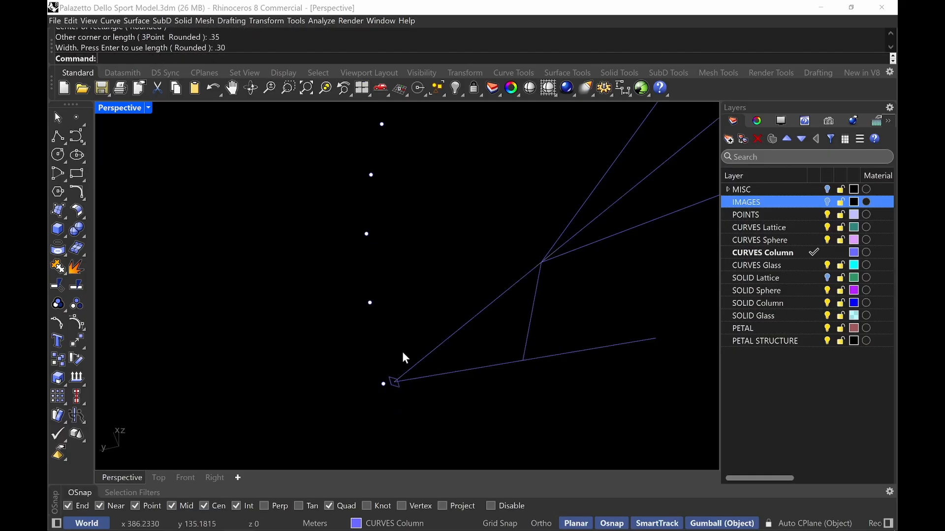
{"action": "right_click_drag", "start_coordinate": [516, 264], "coordinate": [495, 274], "text": "shift"}
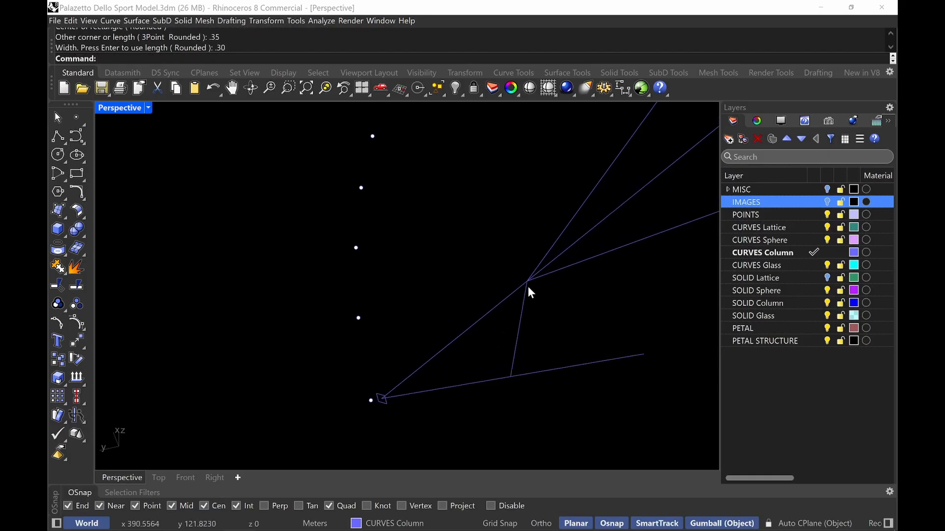
Draw a rectangle around the main diagonal column curve, centred at its Y-junction end, 0.75 m by 0.60 m
{"action": "type", "text": "Rec"}
{"action": "key", "text": "Return"}
{"action": "type", "text": "AroundCurve  Rounded ): A"}
{"action": "key", "text": "Return"}
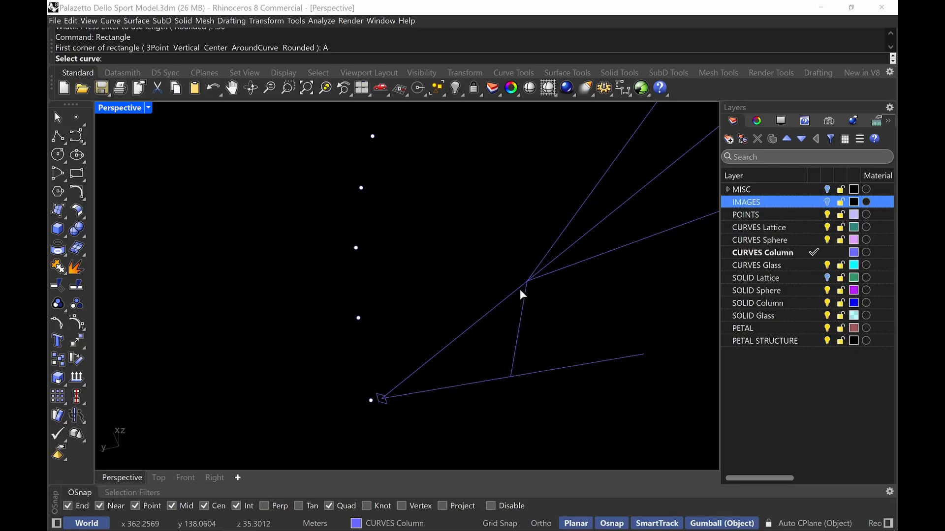
{"action": "left_click", "coordinate": [520, 287]}
{"action": "left_click", "coordinate": [526, 282]}
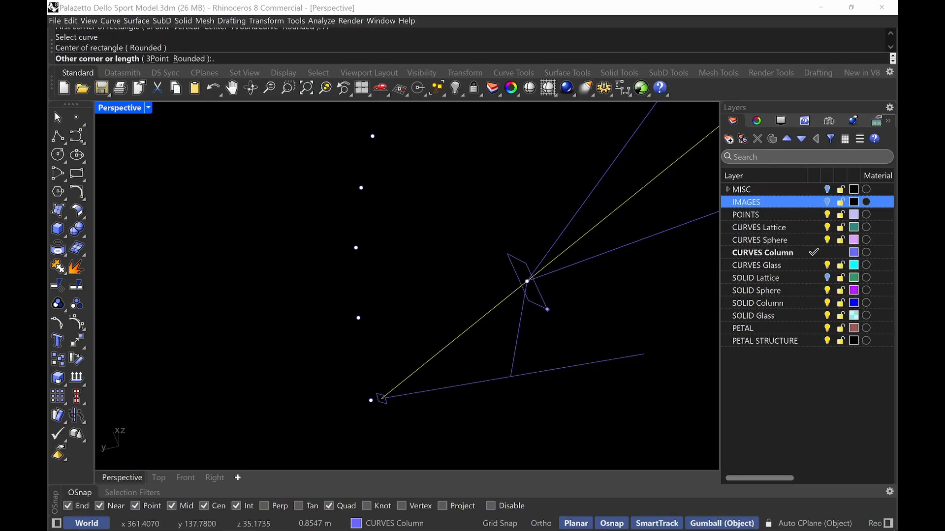
{"action": "type", "text": ".75"}
{"action": "key", "text": "Return"}
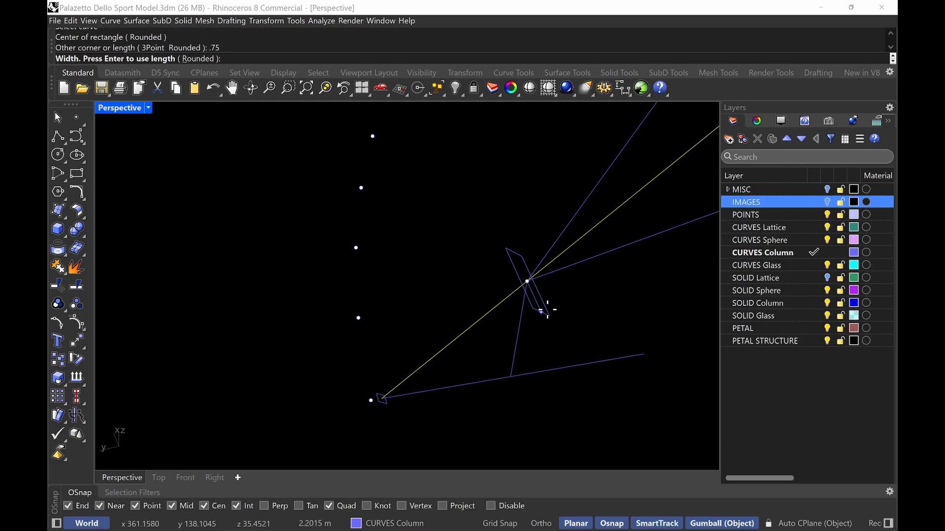
{"action": "type", "text": ".60"}
{"action": "key", "text": "Return"}
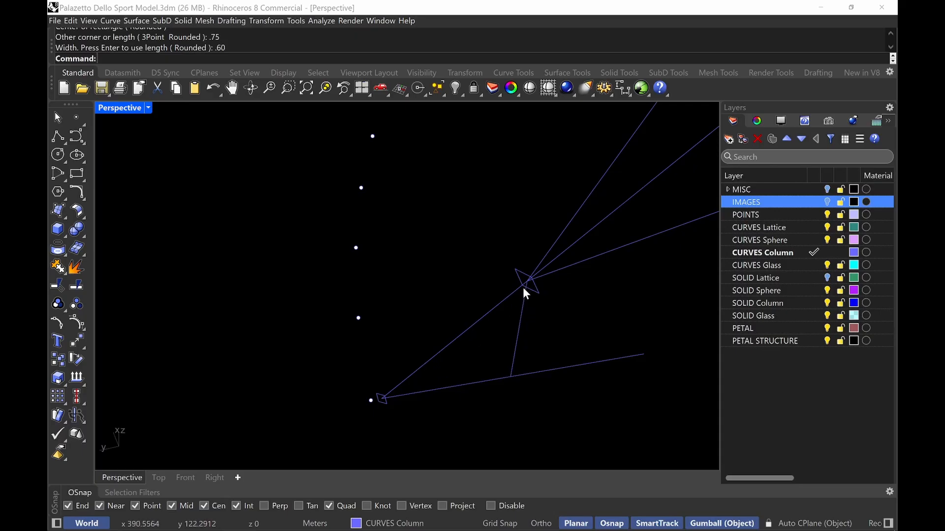
{"action": "right_click_drag", "start_coordinate": [580, 200], "coordinate": [526, 201]}
{"action": "key", "text": "ctrl+alt+g"}
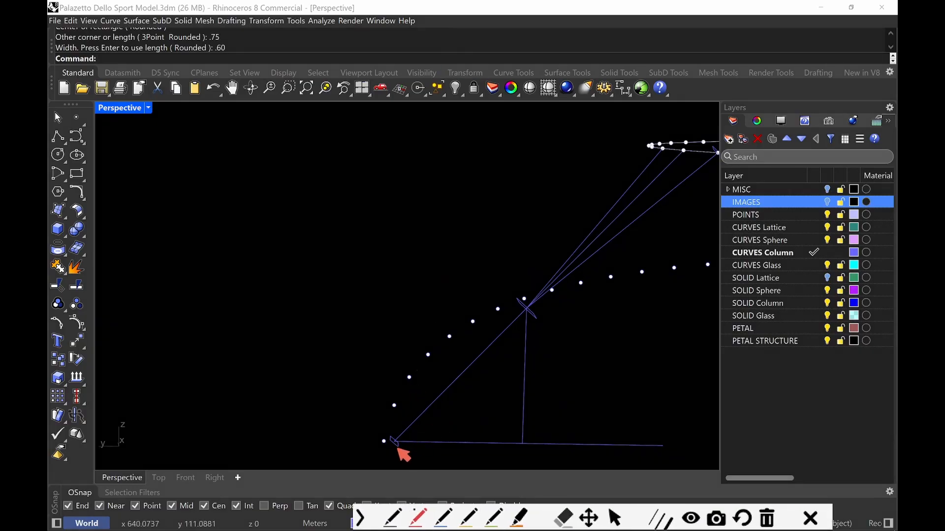
{"action": "left_click_drag", "start_coordinate": [400, 446], "coordinate": [405, 444]}
{"action": "mouse_move", "coordinate": [409, 441]}
{"action": "left_mouse_down"}
{"action": "mouse_move", "coordinate": [505, 364]}
{"action": "mouse_move", "coordinate": [549, 309]}
{"action": "mouse_move", "coordinate": [728, 140]}
{"action": "left_mouse_up"}
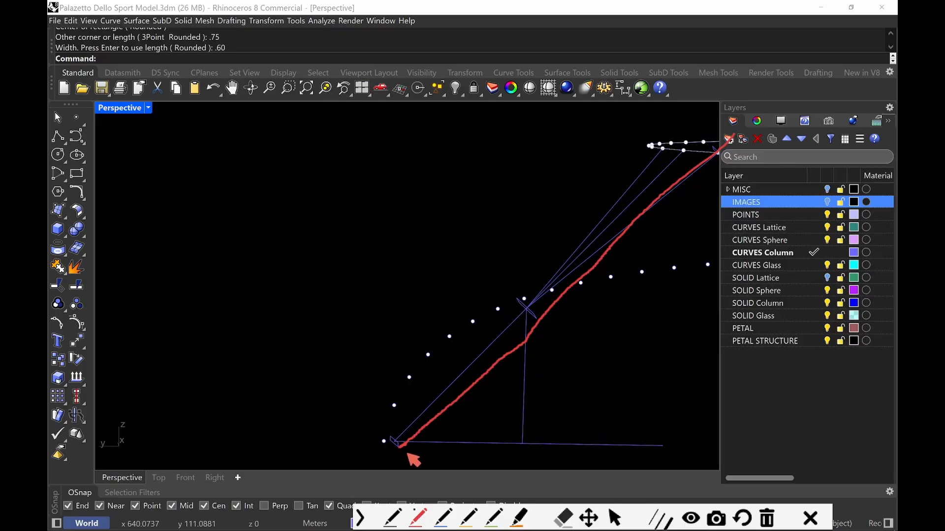
{"action": "mouse_move", "coordinate": [386, 438]}
{"action": "left_mouse_down"}
{"action": "mouse_move", "coordinate": [475, 351]}
{"action": "mouse_move", "coordinate": [487, 321]}
{"action": "mouse_move", "coordinate": [704, 142]}
{"action": "left_mouse_up"}
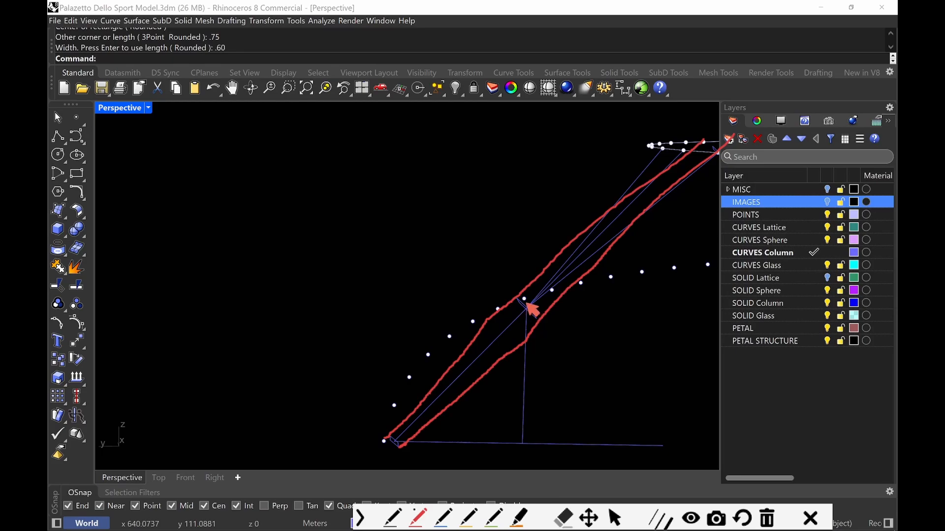
{"action": "mouse_move", "coordinate": [520, 297]}
{"action": "left_mouse_down"}
{"action": "mouse_move", "coordinate": [489, 318]}
{"action": "mouse_move", "coordinate": [519, 341]}
{"action": "mouse_move", "coordinate": [536, 322]}
{"action": "mouse_move", "coordinate": [517, 342]}
{"action": "mouse_move", "coordinate": [500, 330]}
{"action": "mouse_move", "coordinate": [517, 348]}
{"action": "left_mouse_up"}
{"action": "left_click_drag", "start_coordinate": [432, 373], "coordinate": [467, 350]}
{"action": "left_click_drag", "start_coordinate": [466, 393], "coordinate": [487, 379]}
{"action": "key", "text": "Escape"}
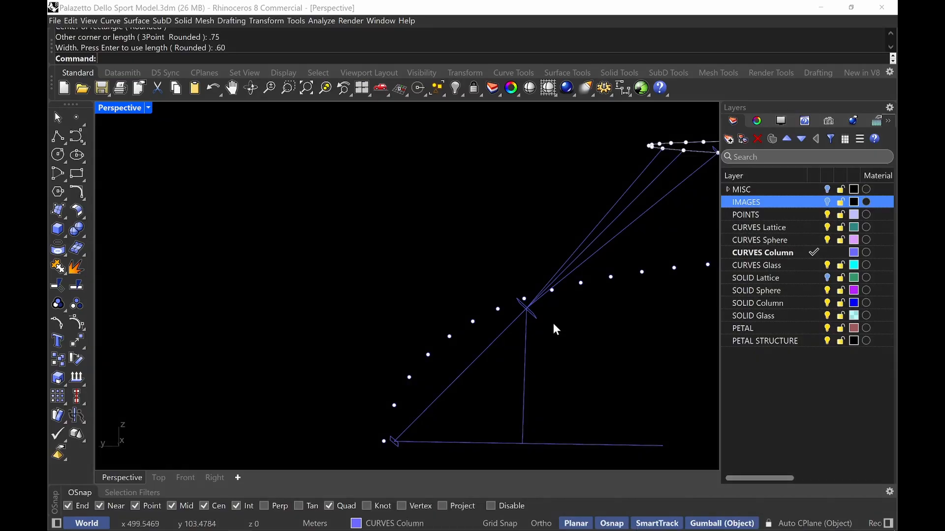
Try moving the junction rectangle 0.1 m back along the column axis, then undo the move
{"action": "left_click", "coordinate": [541, 316]}
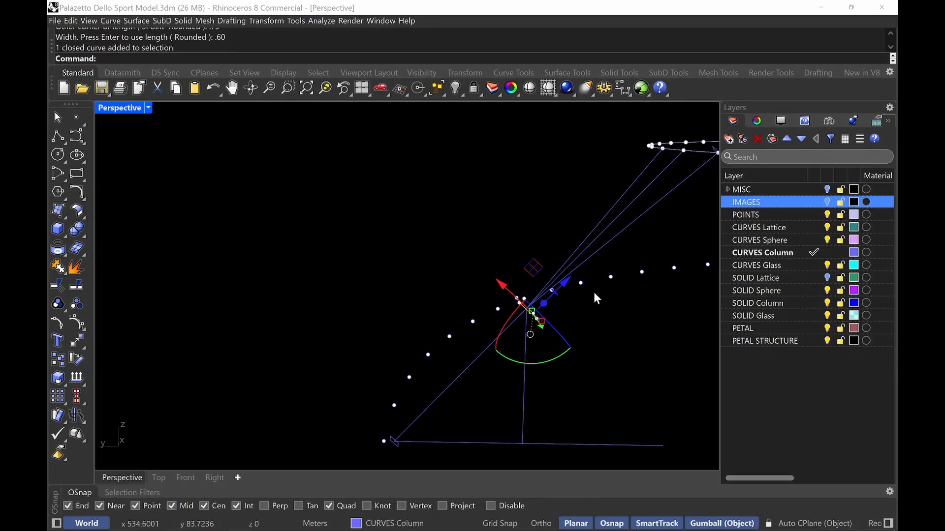
{"action": "left_click", "coordinate": [567, 281]}
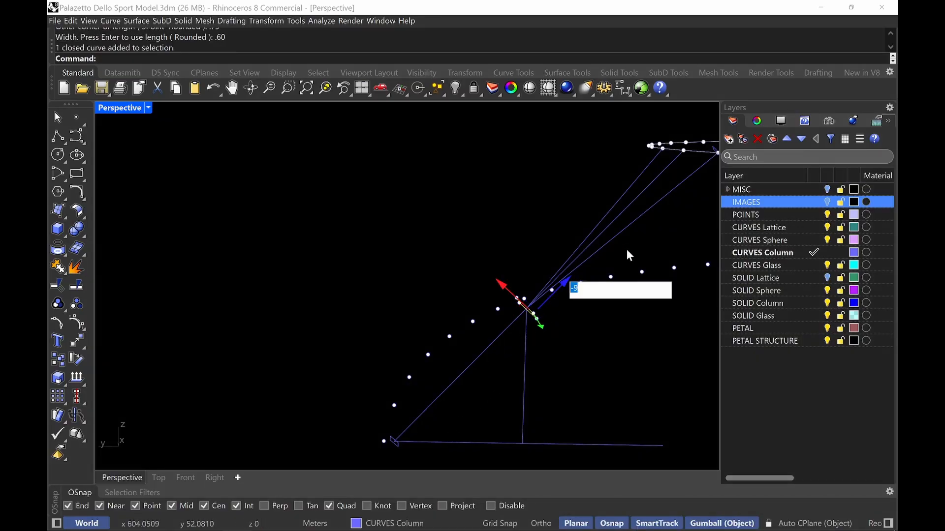
{"action": "type", "text": "-.1"}
{"action": "key", "text": "Return"}
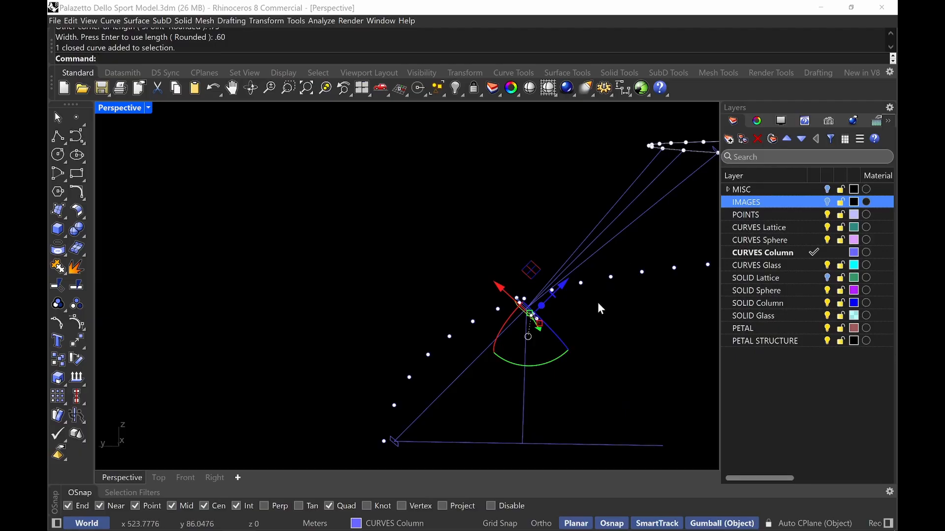
{"action": "key", "text": "ctrl+z"}
Move the junction rectangle 0.45 m back down along the column axis
{"action": "left_click", "coordinate": [536, 321]}
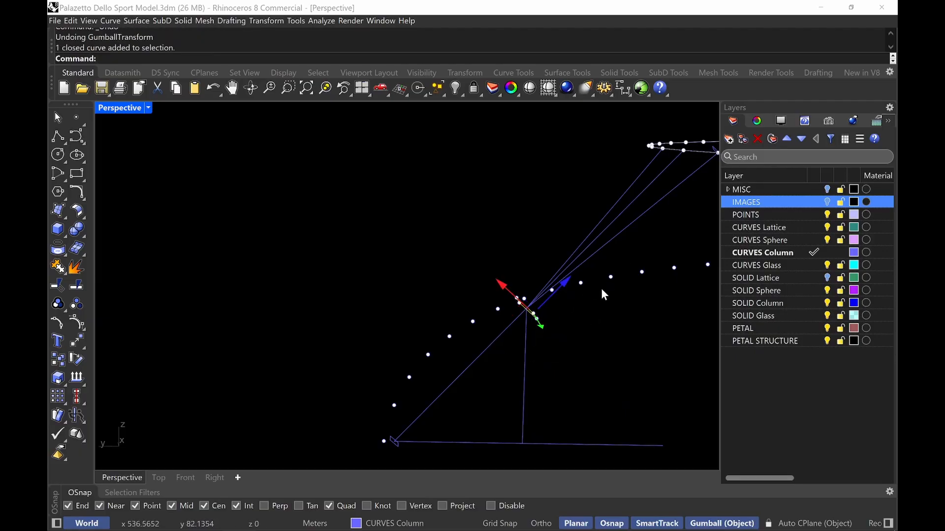
{"action": "left_click", "coordinate": [566, 283]}
{"action": "key", "text": "BackSpace"}
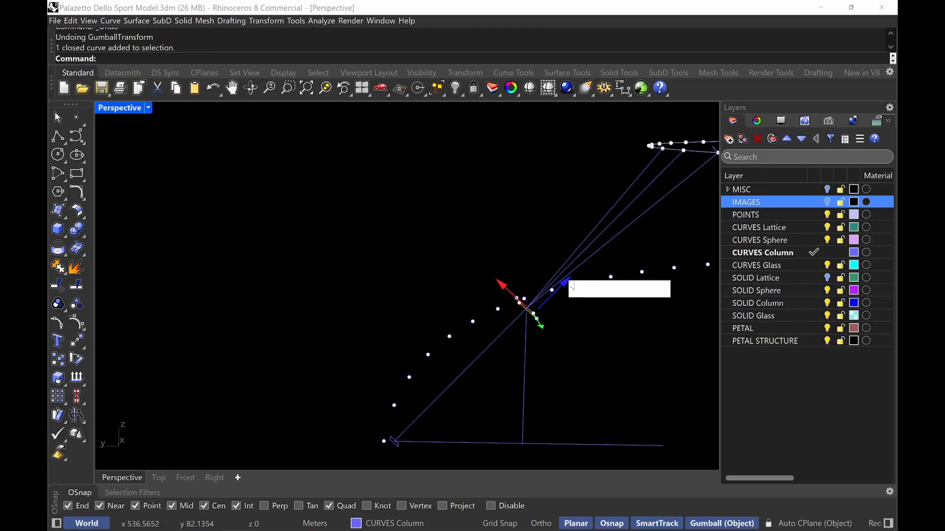
{"action": "type", "text": "-.45"}
{"action": "key", "text": "Return"}
{"action": "key", "text": "Escape"}
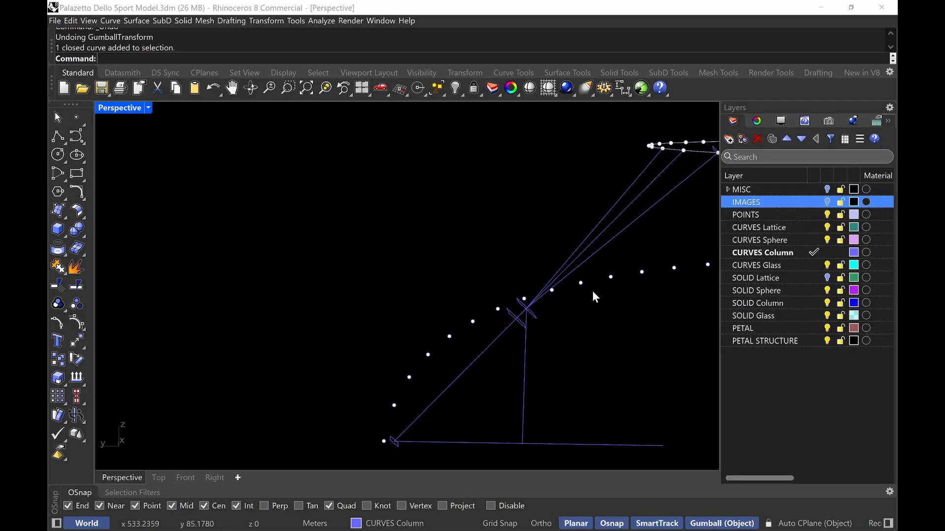
{"action": "left_click", "coordinate": [536, 317]}
{"action": "left_click", "coordinate": [563, 285]}
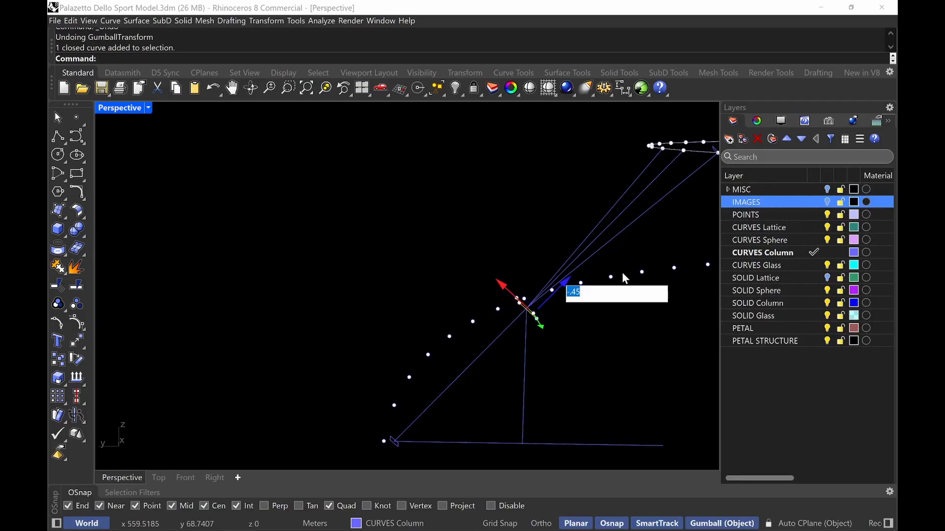
{"action": "key", "text": "BackSpace"}
{"action": "type", "text": "-"}
{"action": "key", "text": "Return"}
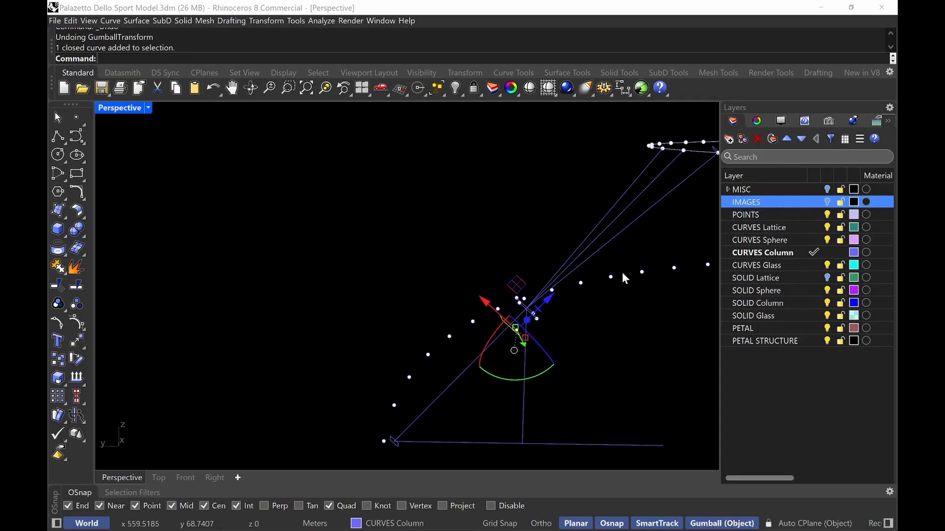
{"action": "key", "text": "Escape"}
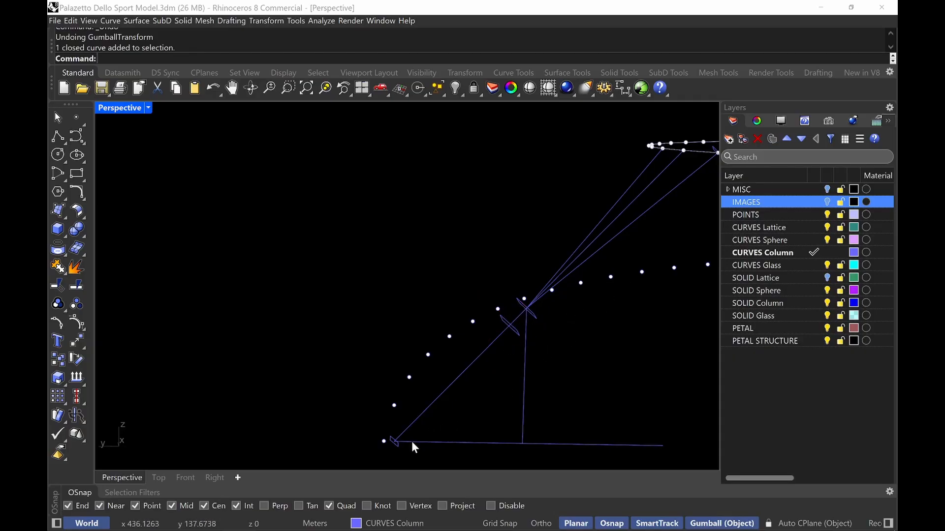
Try lofting the base rectangle and the two junction rectangles into the column solid, then undo the loft
{"action": "left_click", "coordinate": [396, 448]}
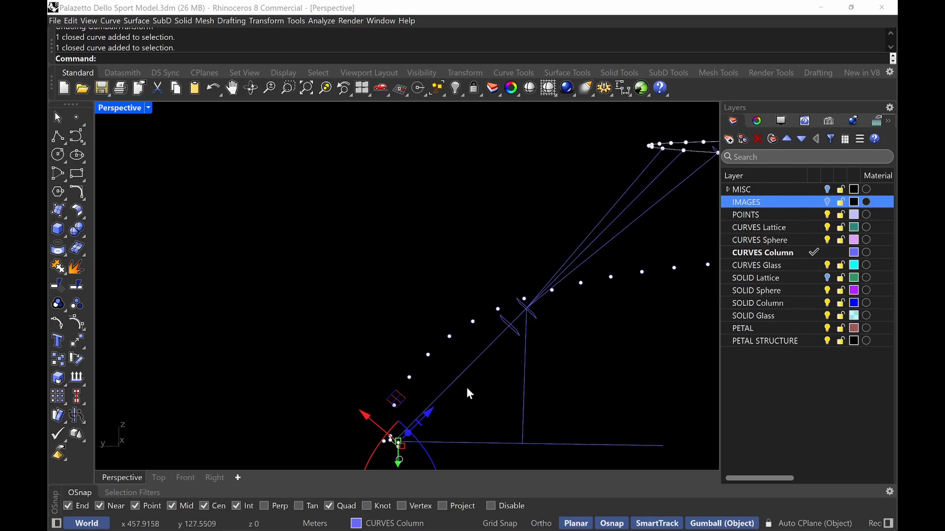
{"action": "left_click", "coordinate": [516, 332], "text": "shift"}
{"action": "left_click", "coordinate": [535, 317], "text": "shift"}
{"action": "type", "text": "loft"}
{"action": "key", "text": "Return"}
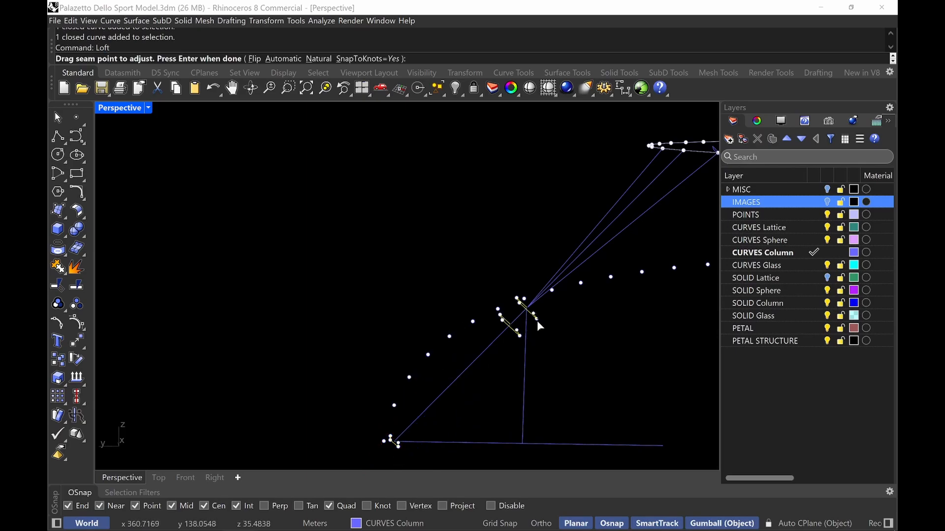
{"action": "key", "text": "Return"}
{"action": "left_click", "coordinate": [593, 362]}
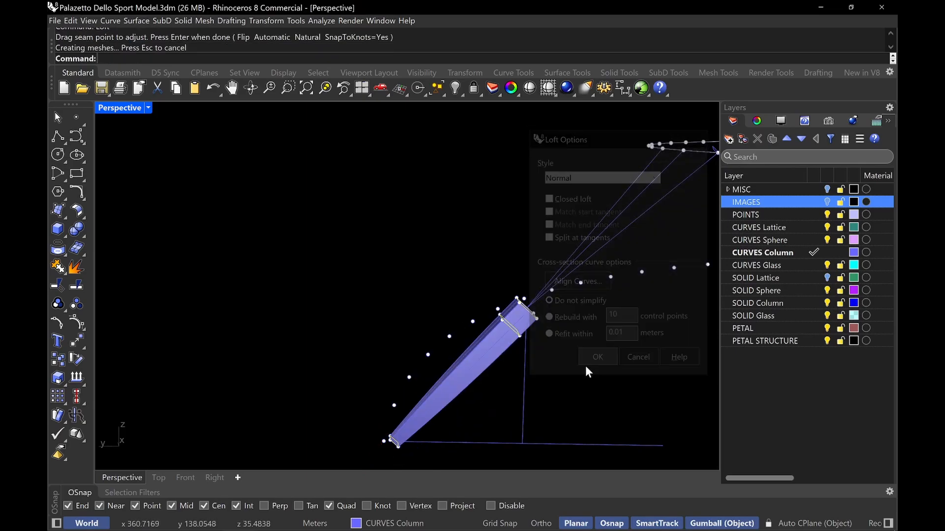
{"action": "right_click_drag", "start_coordinate": [586, 365], "coordinate": [549, 335]}
{"action": "scroll", "coordinate": [538, 332], "scroll_direction": "up", "scroll_amount": 6}
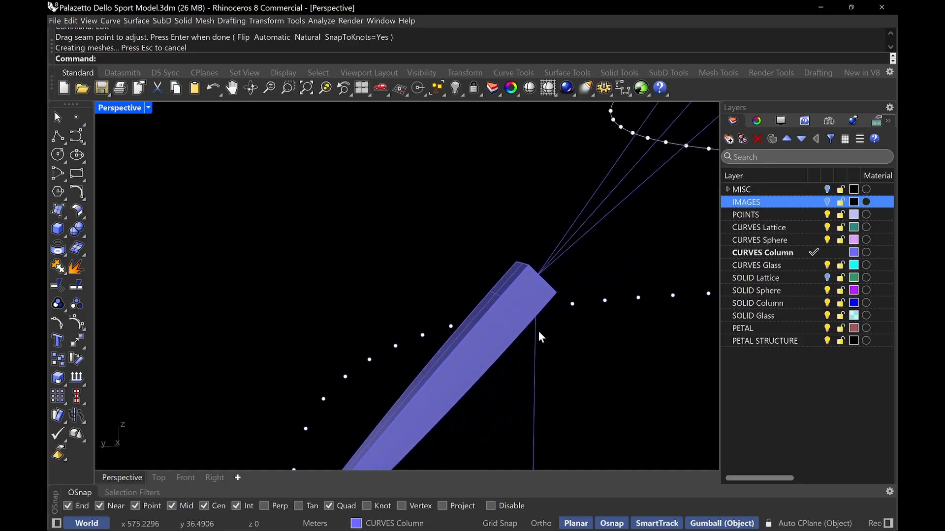
{"action": "scroll", "coordinate": [539, 342], "scroll_direction": "down", "scroll_amount": 5}
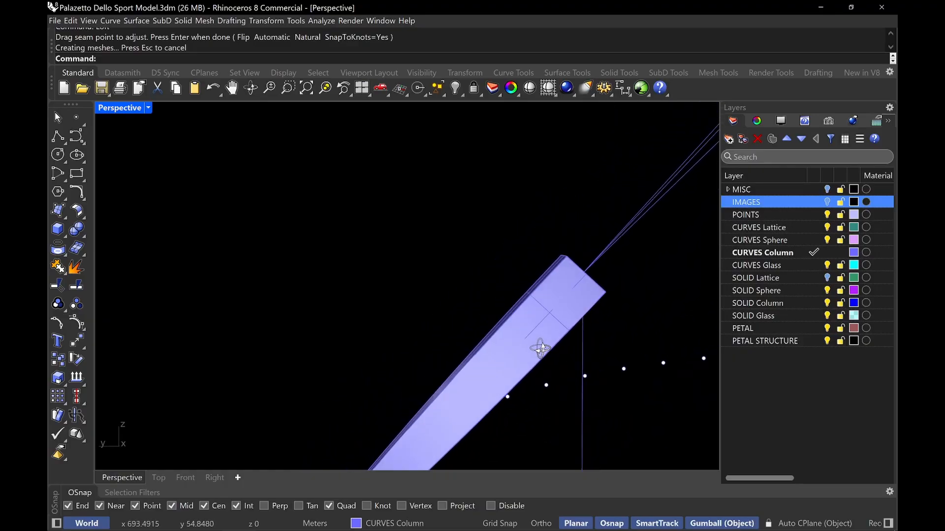
{"action": "right_click_drag", "start_coordinate": [532, 350], "coordinate": [561, 346]}
{"action": "key", "text": "ctrl+z"}
{"action": "right_click_drag", "start_coordinate": [557, 282], "coordinate": [528, 377], "text": "shift"}
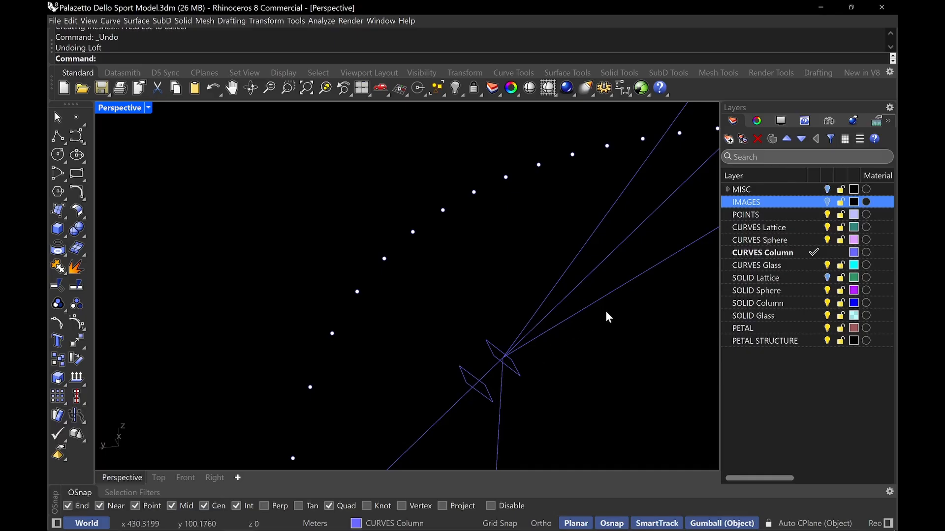
{"action": "right_click_drag", "start_coordinate": [606, 312], "coordinate": [549, 330]}
{"action": "right_click_drag", "start_coordinate": [549, 335], "coordinate": [533, 357], "text": "shift"}
{"action": "left_click", "coordinate": [494, 378]}
{"action": "scroll", "coordinate": [496, 378], "scroll_direction": "down", "scroll_amount": 5}
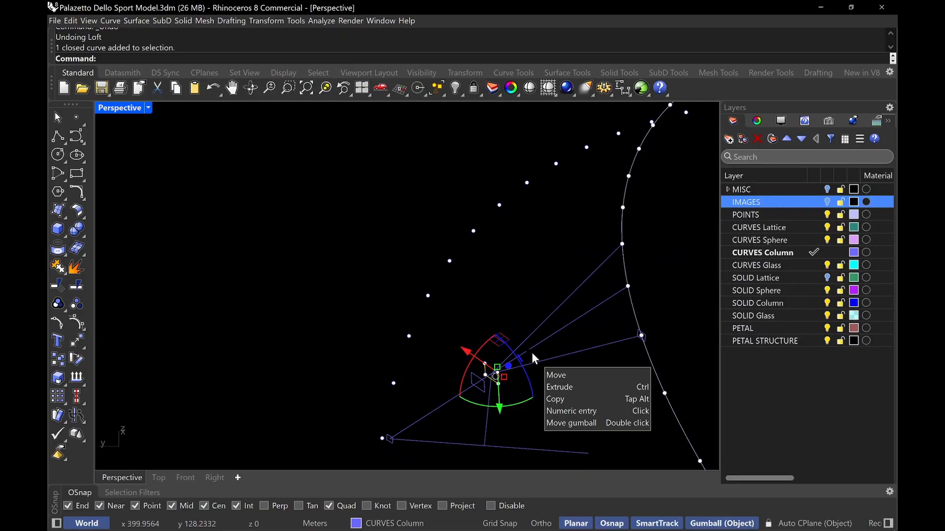
{"action": "left_click", "coordinate": [494, 327]}
{"action": "scroll", "coordinate": [507, 326], "scroll_direction": "down", "scroll_amount": 10}
{"action": "right_click_drag", "start_coordinate": [523, 291], "coordinate": [400, 344], "text": "shift"}
Maximize the Top viewport and turn on visibility of the IMAGES layer
{"action": "double_click", "coordinate": [117, 106]}
{"action": "left_click", "coordinate": [117, 107]}
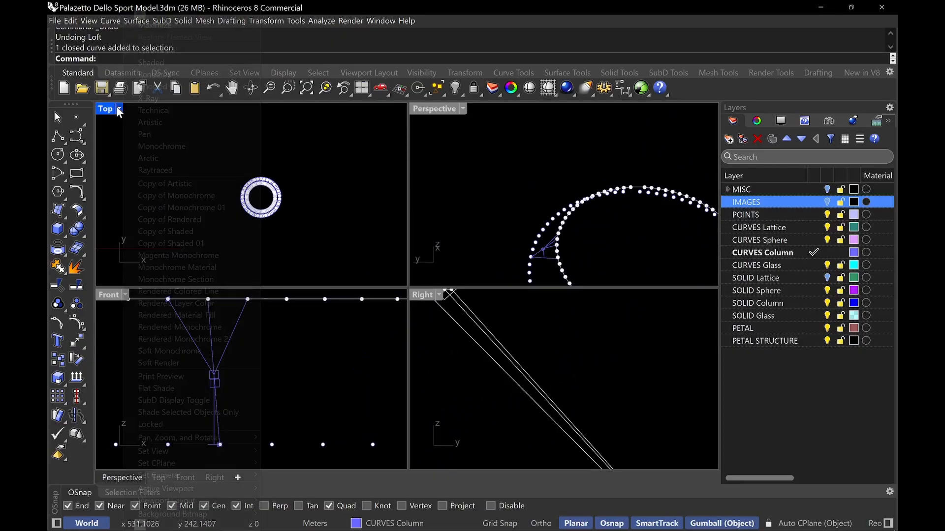
{"action": "left_click", "coordinate": [104, 107]}
{"action": "double_click", "coordinate": [105, 110]}
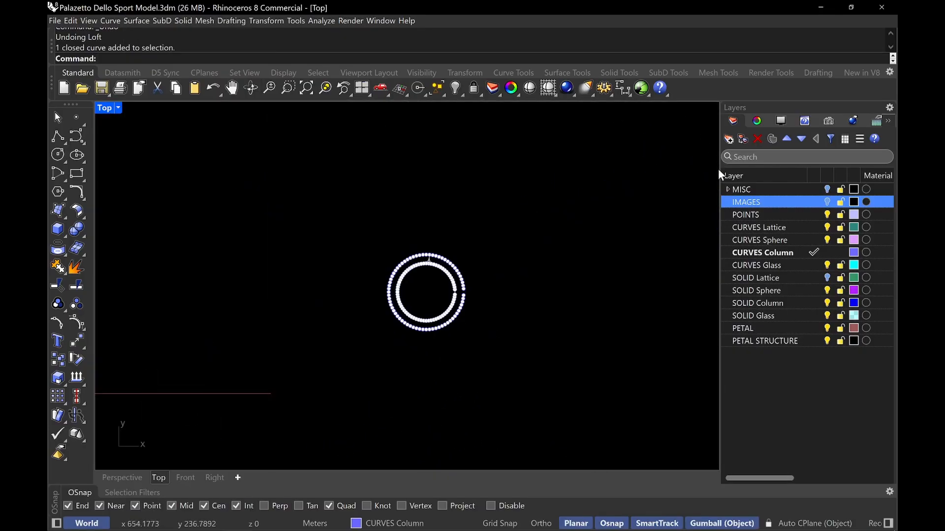
{"action": "left_click", "coordinate": [828, 202]}
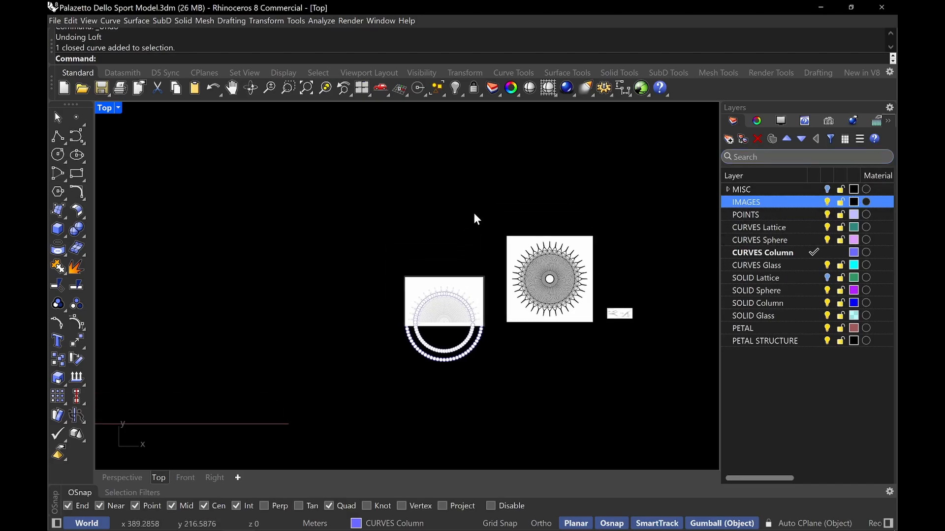
Measure the column width at the Y-junction on the reference drawing with the Distance command
{"action": "scroll", "coordinate": [476, 219], "scroll_direction": "down", "scroll_amount": 5}
{"action": "scroll", "coordinate": [495, 288], "scroll_direction": "up", "scroll_amount": 15}
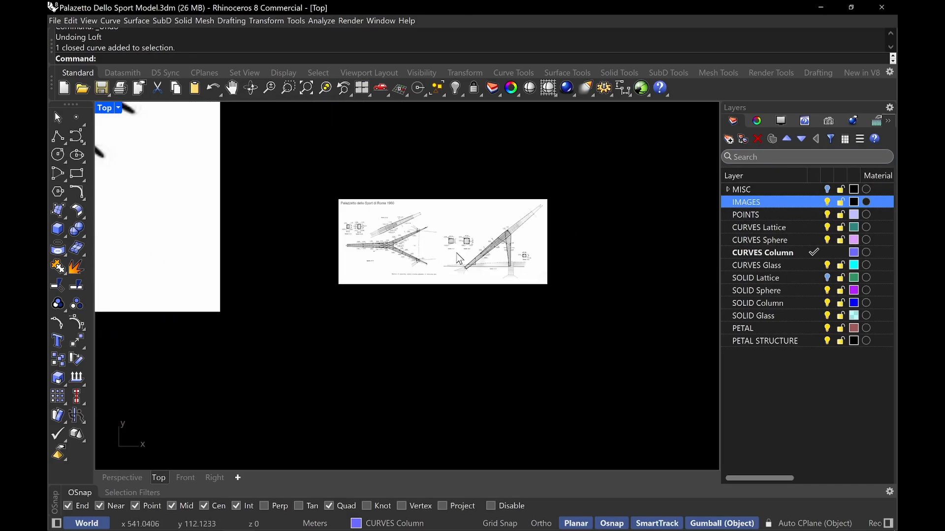
{"action": "scroll", "coordinate": [459, 259], "scroll_direction": "up", "scroll_amount": 6}
{"action": "type", "text": "Dis"}
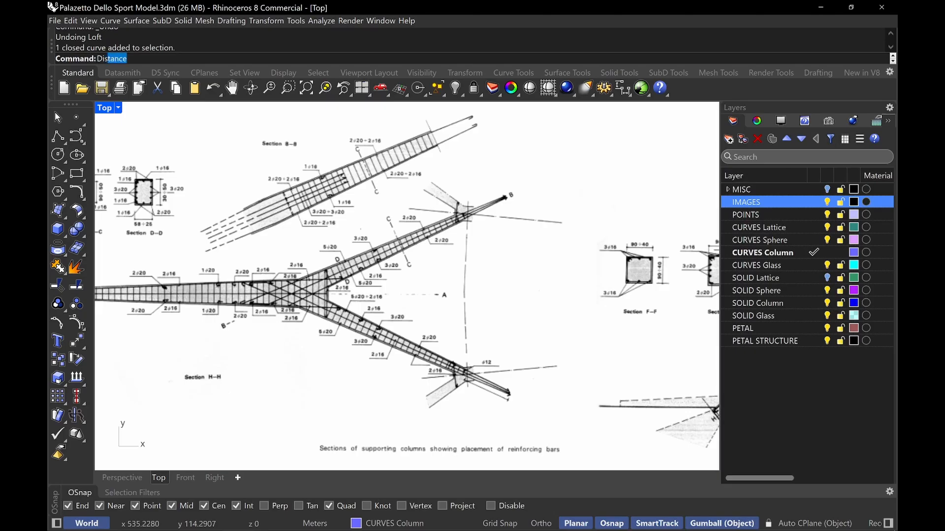
{"action": "type", "text": "RT"}
{"action": "key", "text": "Return"}
{"action": "type", "text": "Distance"}
{"action": "key", "text": "Return"}
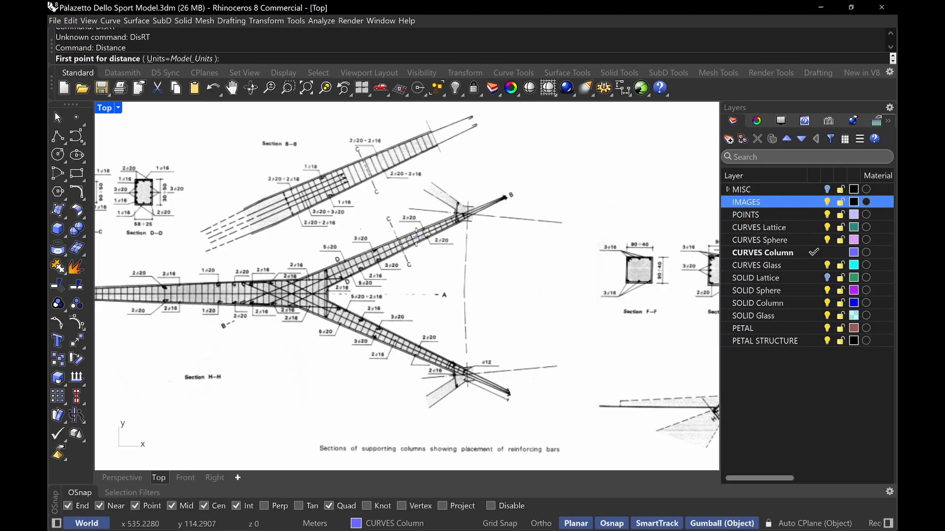
{"action": "scroll", "coordinate": [319, 288], "scroll_direction": "up", "scroll_amount": 3}
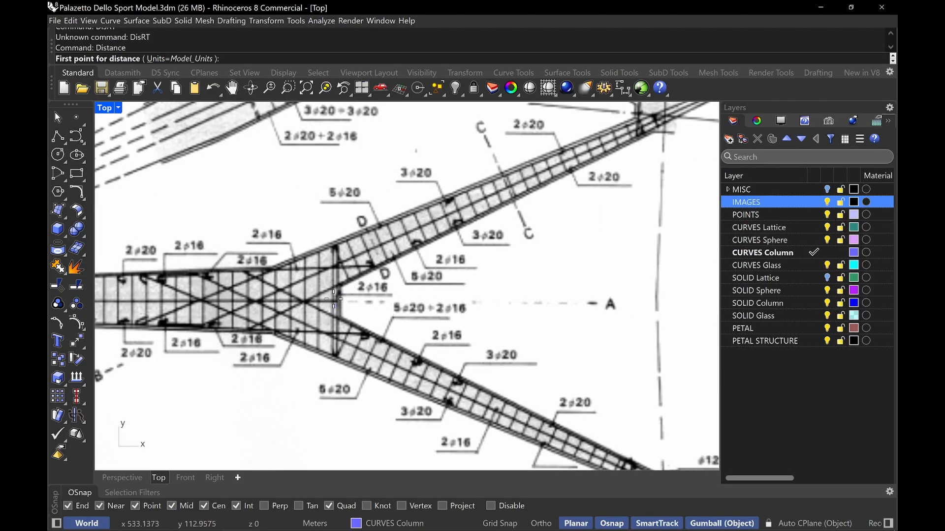
{"action": "scroll", "coordinate": [333, 299], "scroll_direction": "up", "scroll_amount": 2}
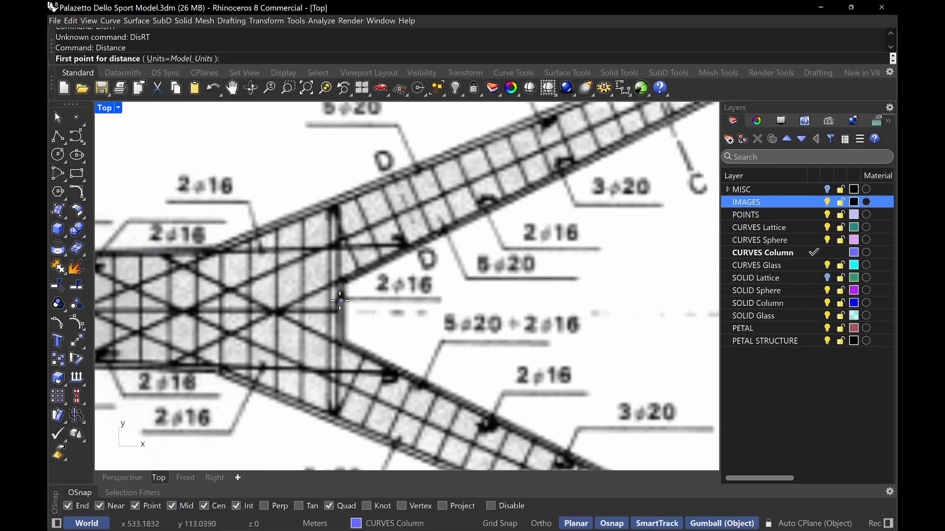
{"action": "left_click", "coordinate": [216, 311]}
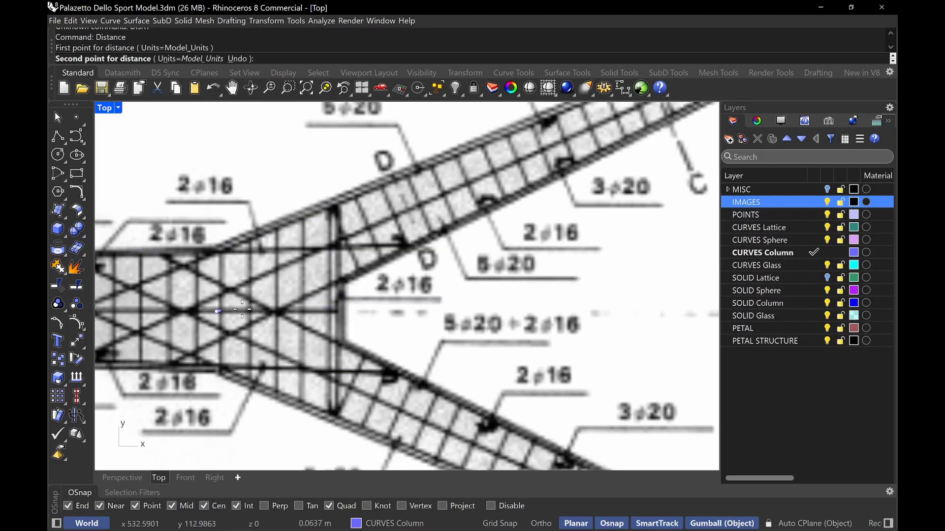
{"action": "left_click", "coordinate": [333, 312]}
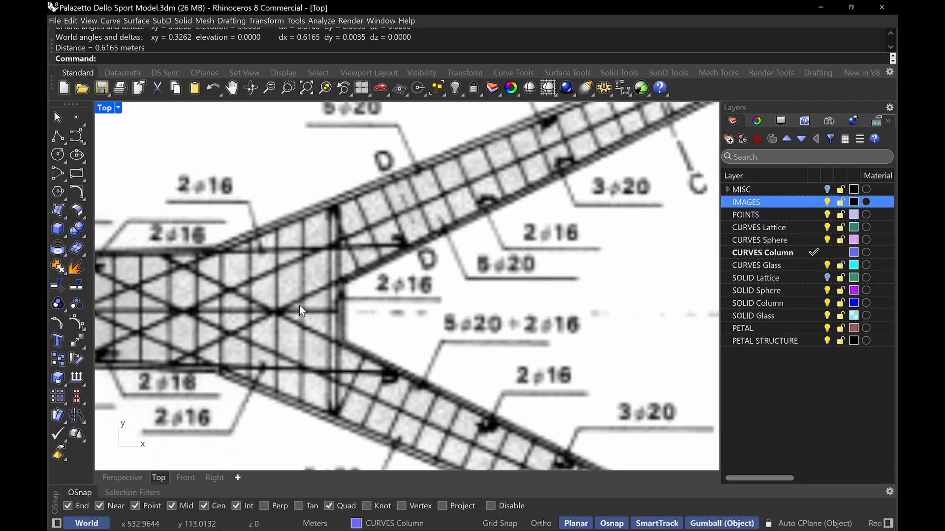
{"action": "right_click", "coordinate": [309, 287]}
{"action": "key", "text": "Escape"}
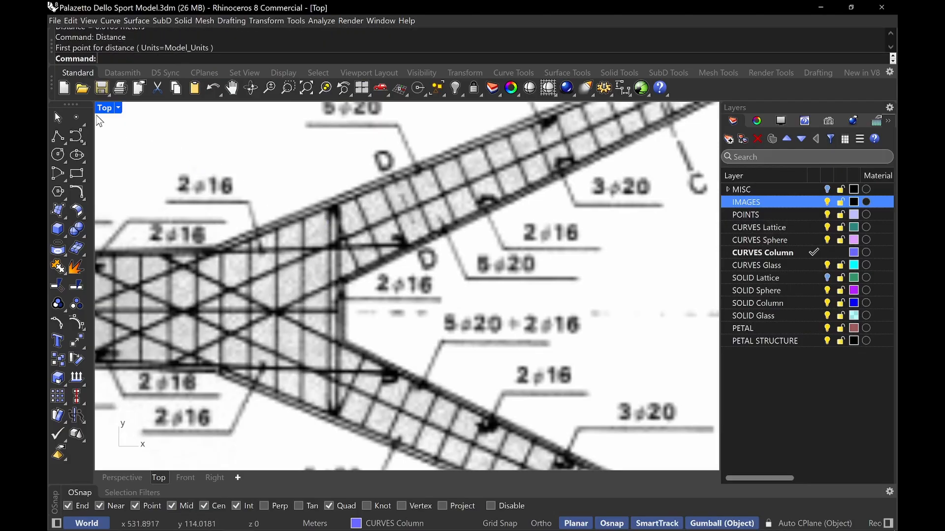
Hide the IMAGES layer and copy the junction rectangle further up the column axis in the Perspective view
{"action": "double_click", "coordinate": [103, 107]}
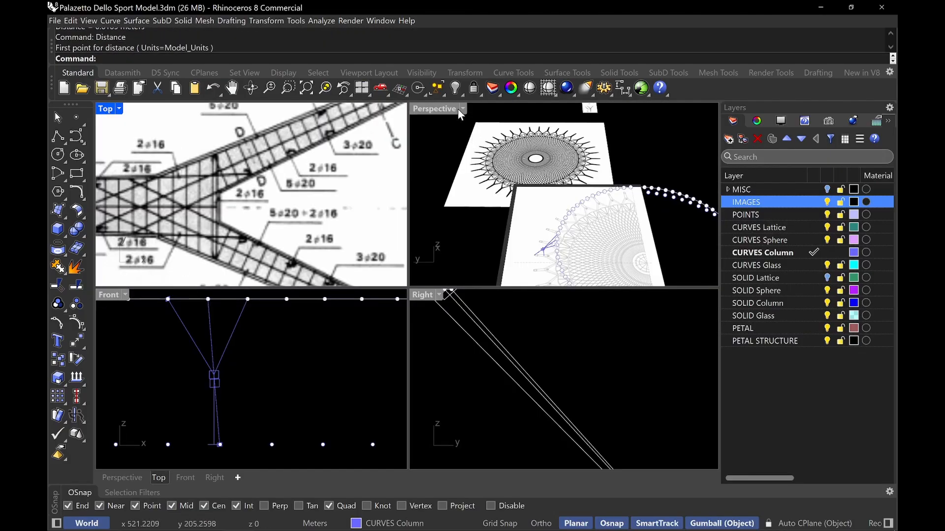
{"action": "double_click", "coordinate": [420, 111]}
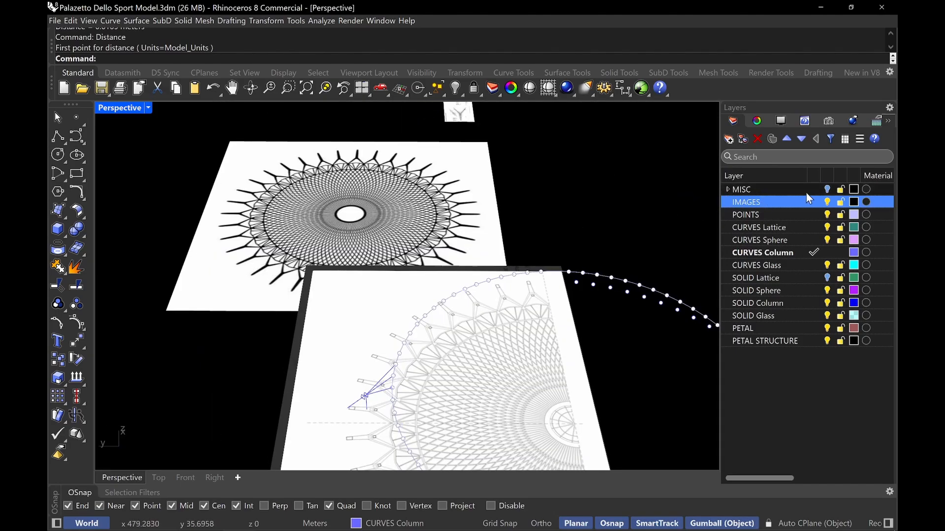
{"action": "left_click", "coordinate": [827, 202]}
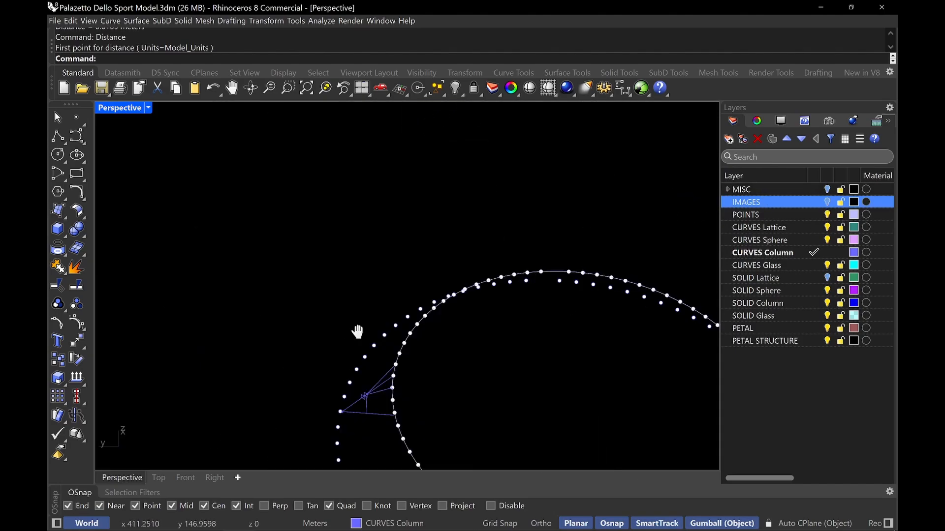
{"action": "type", "text": "z"}
{"action": "key", "text": "Return"}
{"action": "scroll", "coordinate": [415, 331], "scroll_direction": "up", "scroll_amount": 6}
{"action": "right_click_drag", "start_coordinate": [384, 364], "coordinate": [308, 324]}
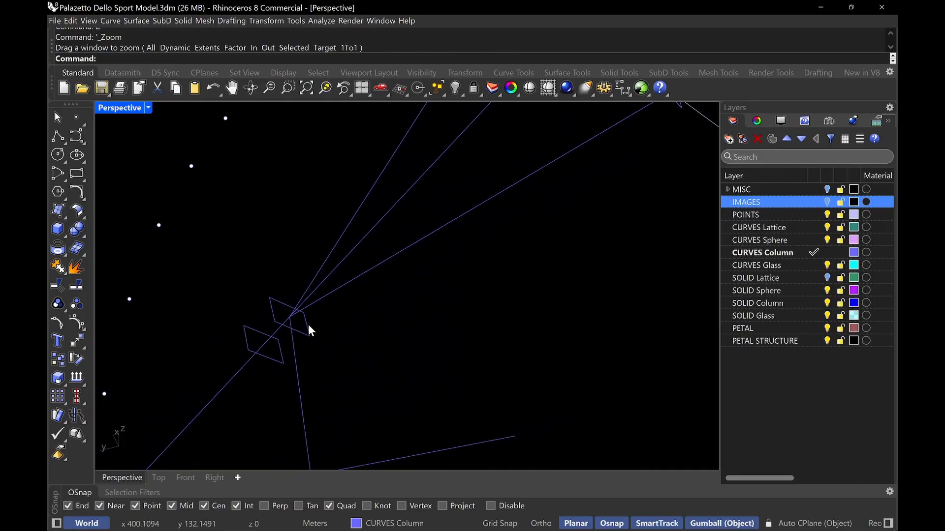
{"action": "left_click", "coordinate": [308, 324]}
{"action": "left_click", "coordinate": [334, 279]}
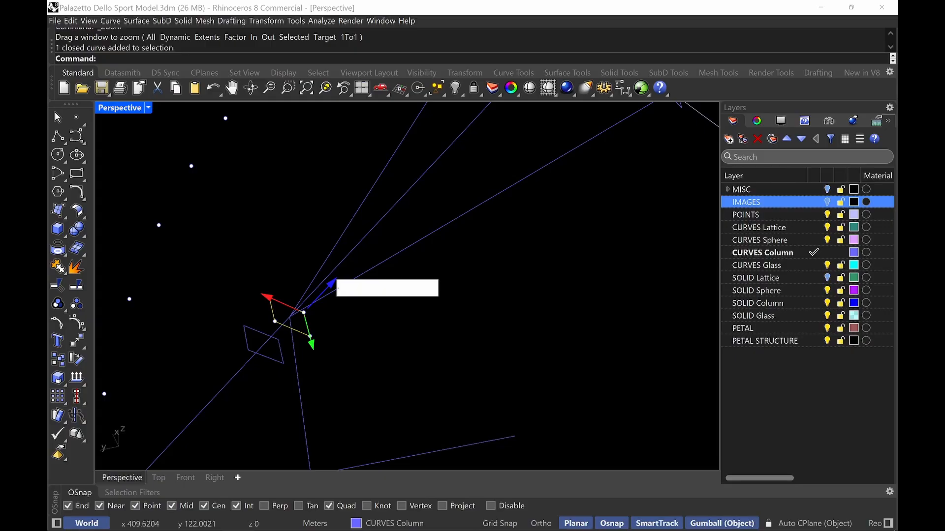
{"action": "key", "text": "Return"}
{"action": "left_click", "coordinate": [390, 238]}
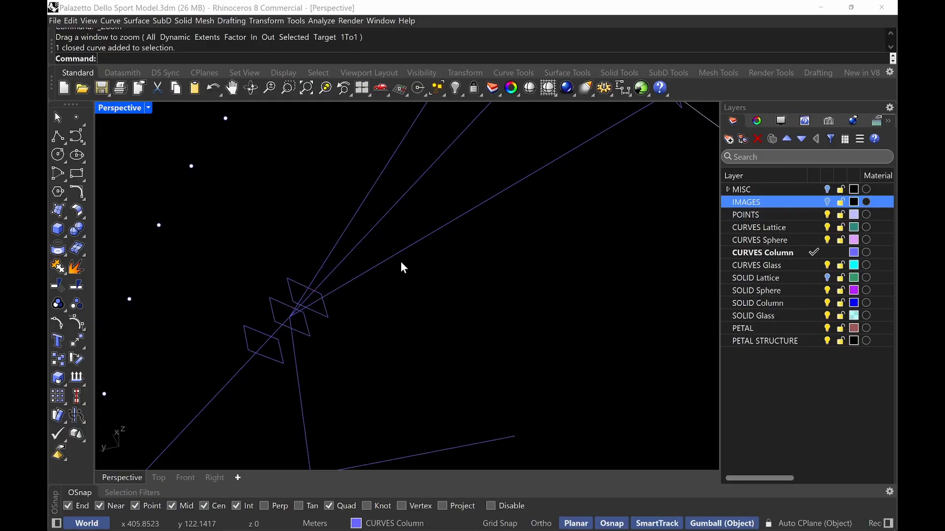
Show the IMAGES layer and measure the full column width across the Y-junction on the reference drawing
{"action": "right_click_drag", "start_coordinate": [400, 262], "coordinate": [581, 269]}
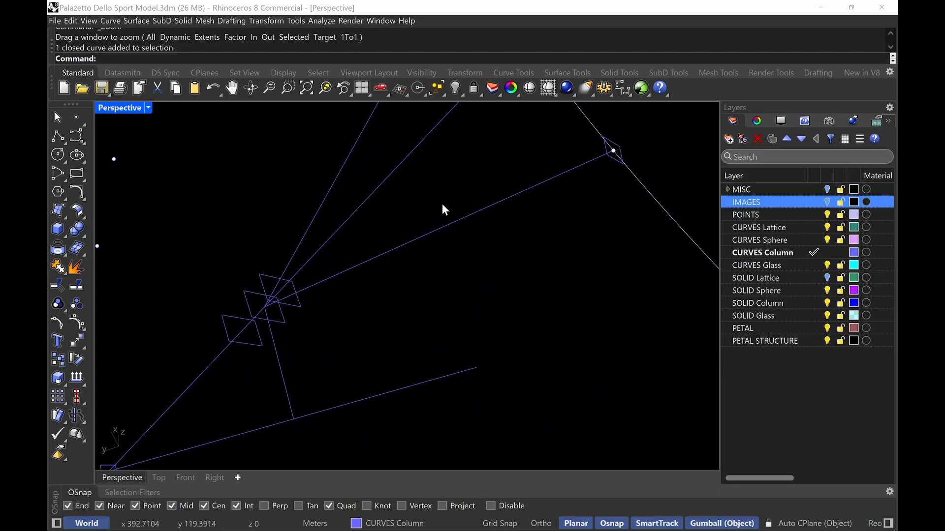
{"action": "right_click_drag", "start_coordinate": [458, 200], "coordinate": [374, 336]}
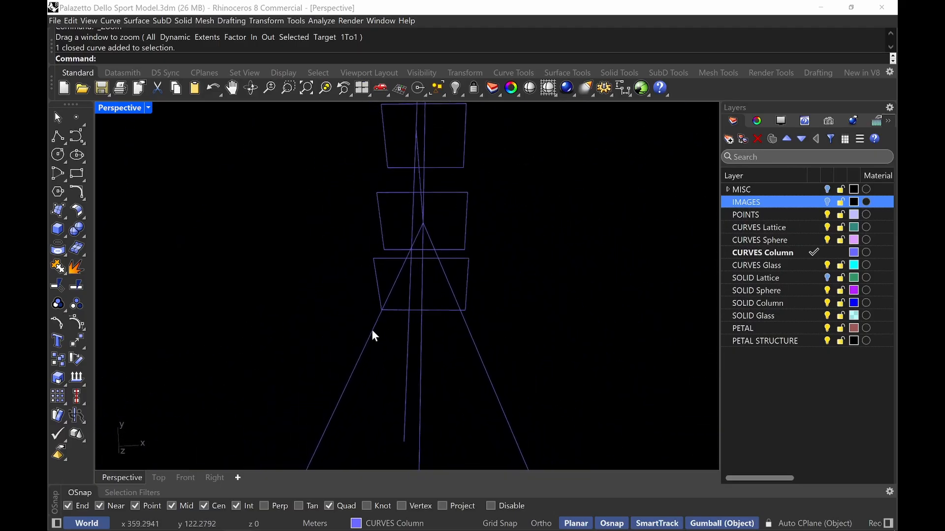
{"action": "left_click", "coordinate": [384, 259]}
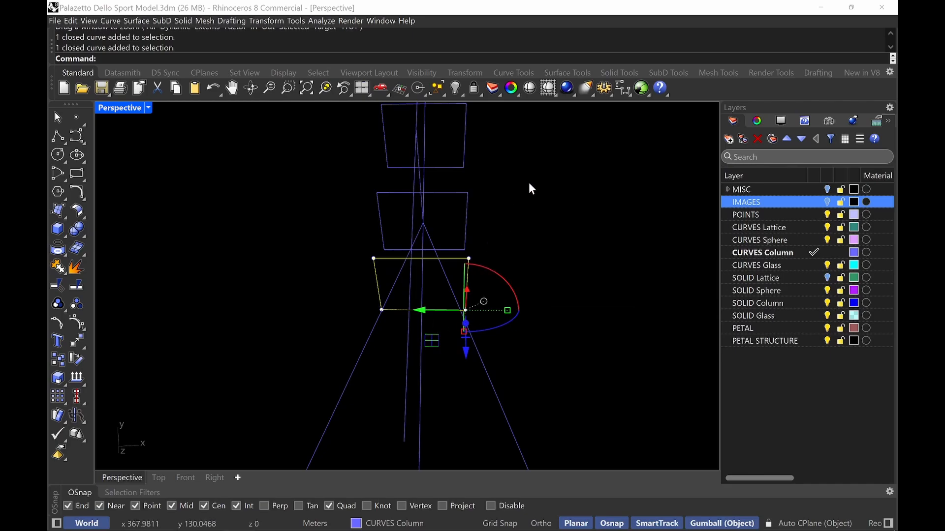
{"action": "scroll", "coordinate": [568, 223], "scroll_direction": "down", "scroll_amount": 8}
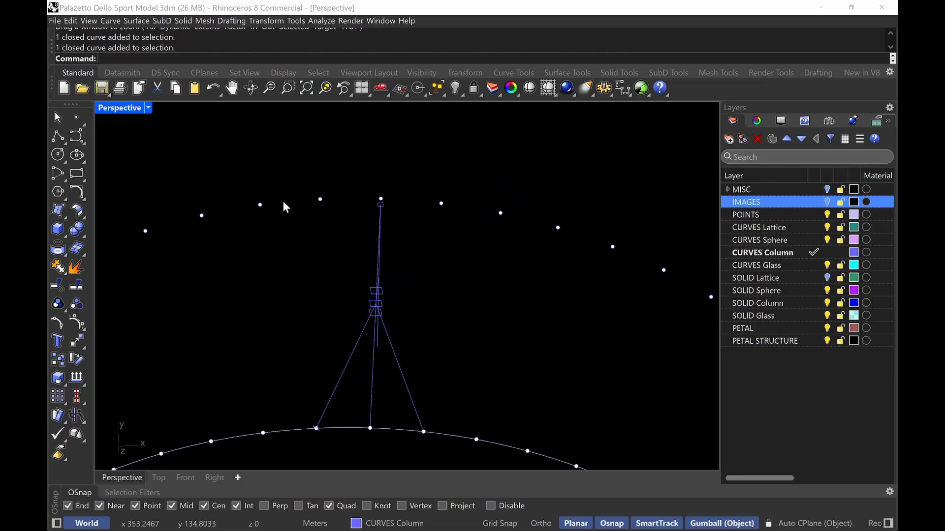
{"action": "double_click", "coordinate": [118, 109]}
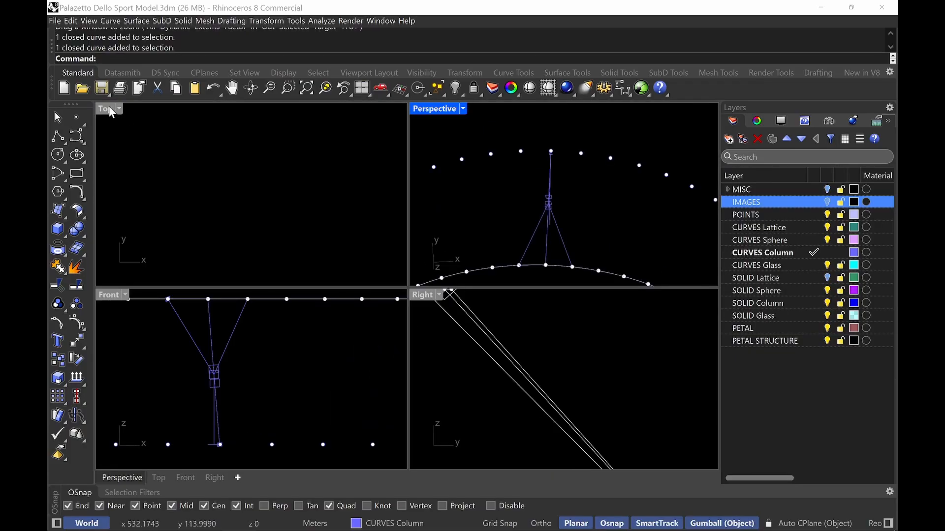
{"action": "double_click", "coordinate": [109, 109]}
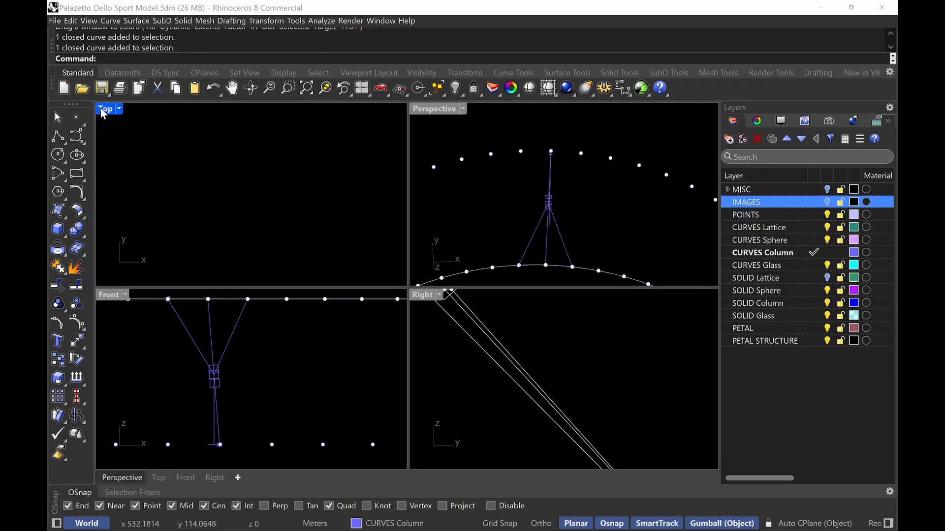
{"action": "left_click", "coordinate": [828, 203]}
{"action": "type", "text": "Distance"}
{"action": "key", "text": "Return"}
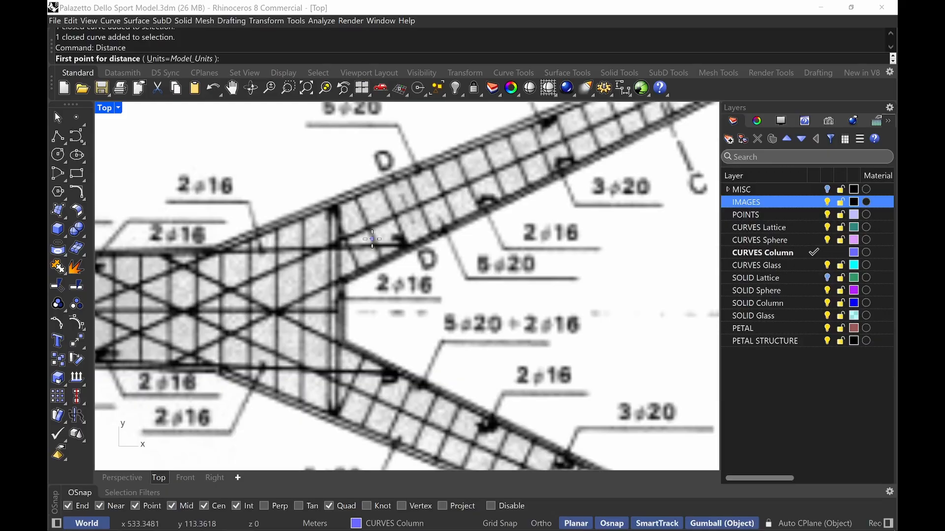
{"action": "left_click", "coordinate": [332, 199]}
{"action": "key", "text": "F8"}
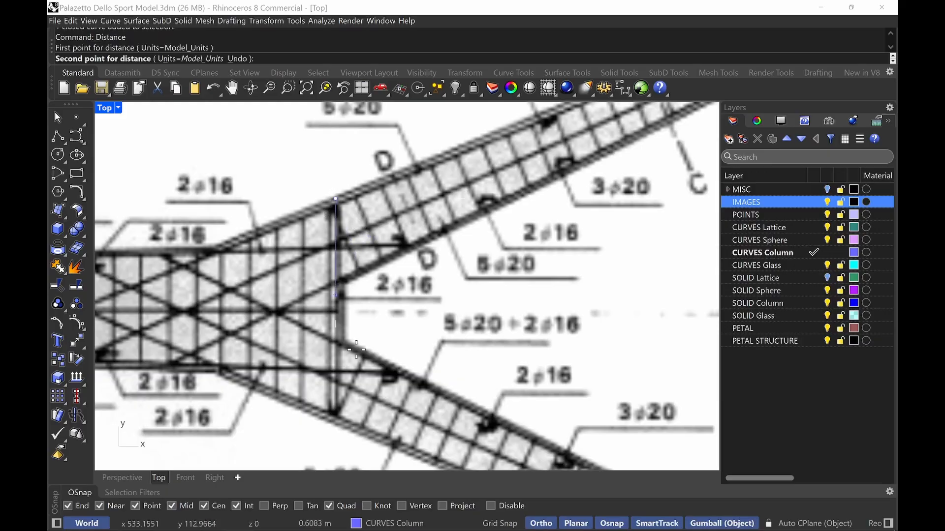
{"action": "left_click", "coordinate": [335, 422]}
{"action": "key", "text": "F8"}
{"action": "double_click", "coordinate": [105, 109]}
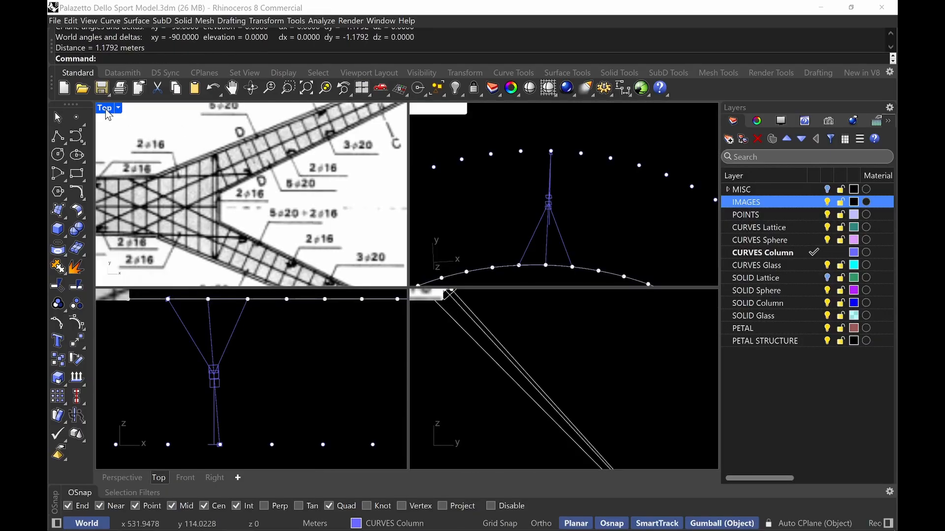
Hide the IMAGES layer and draw a 0.9 m reference line from a corner of the upper junction rectangle along its edge
{"action": "double_click", "coordinate": [450, 108]}
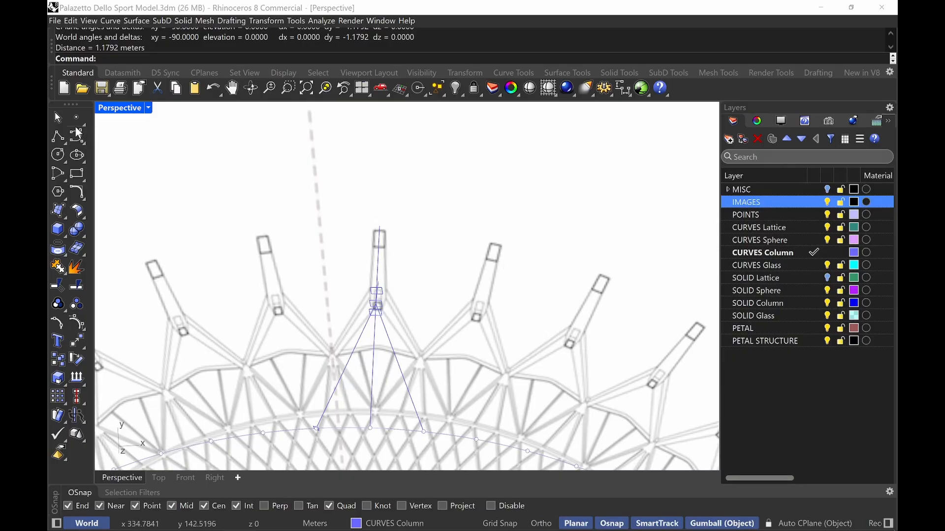
{"action": "double_click", "coordinate": [120, 111]}
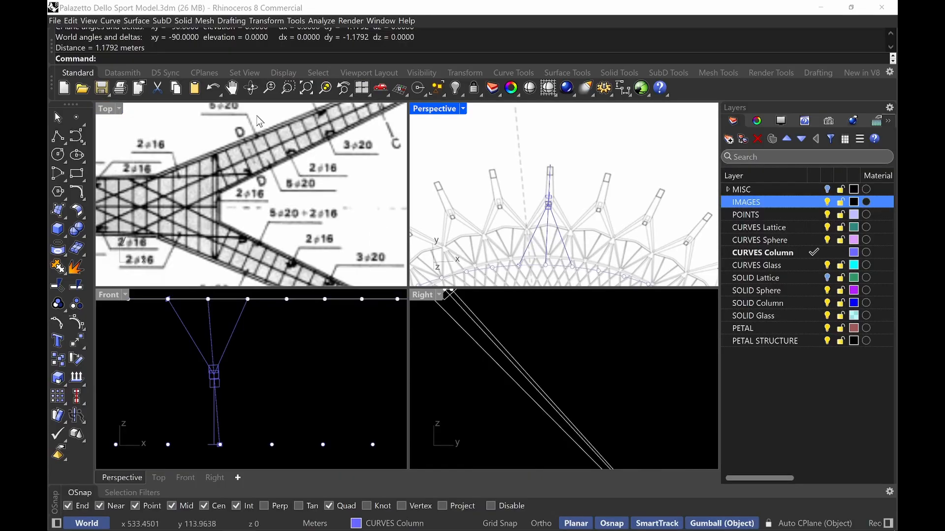
{"action": "double_click", "coordinate": [436, 109]}
{"action": "left_click", "coordinate": [826, 202]}
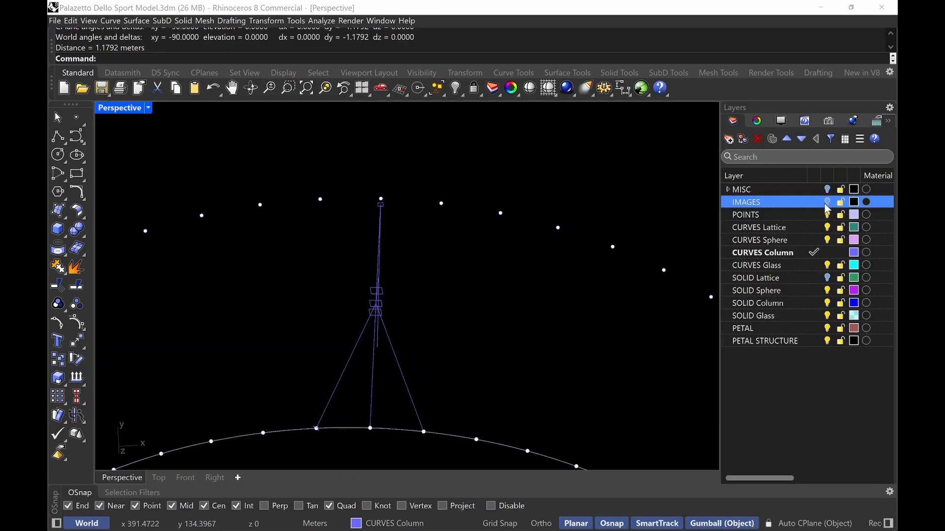
{"action": "right_click_drag", "start_coordinate": [346, 339], "coordinate": [494, 236]}
{"action": "key", "text": "Return"}
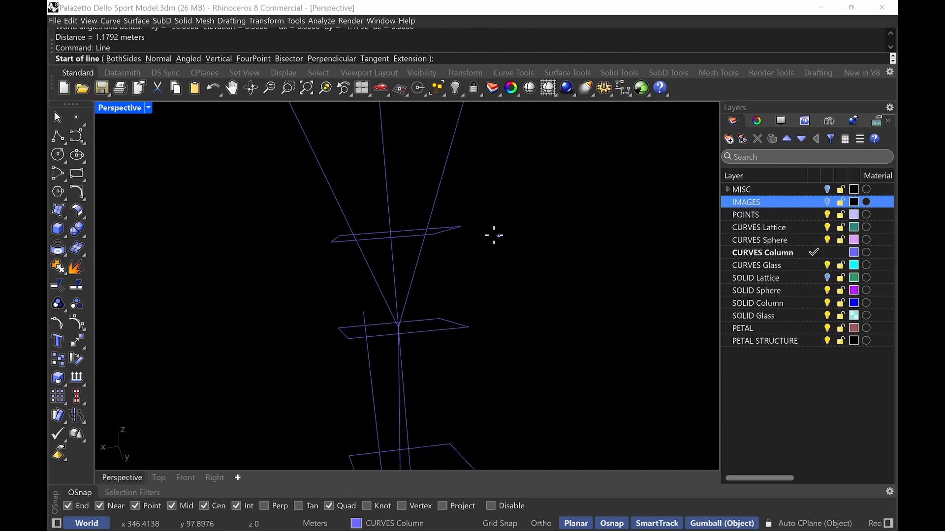
{"action": "left_click", "coordinate": [339, 237]}
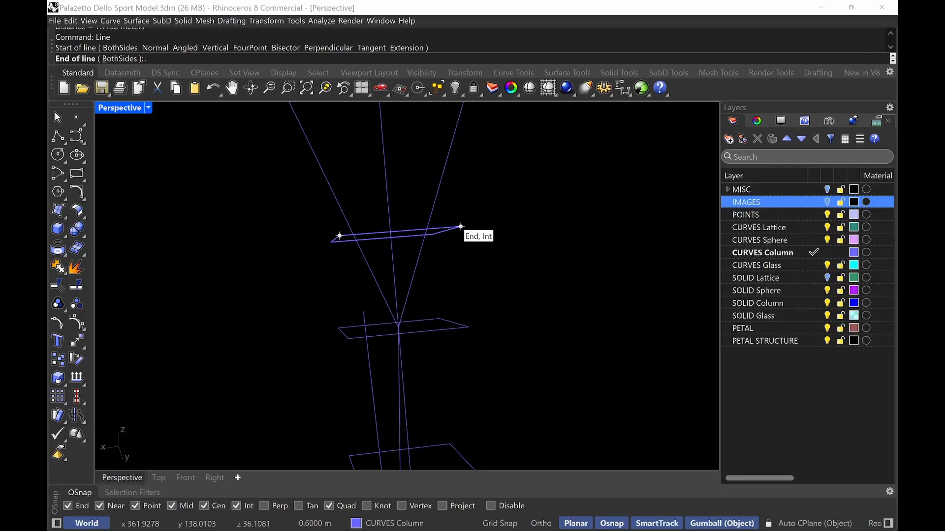
{"action": "type", "text": "9"}
{"action": "key", "text": "Return"}
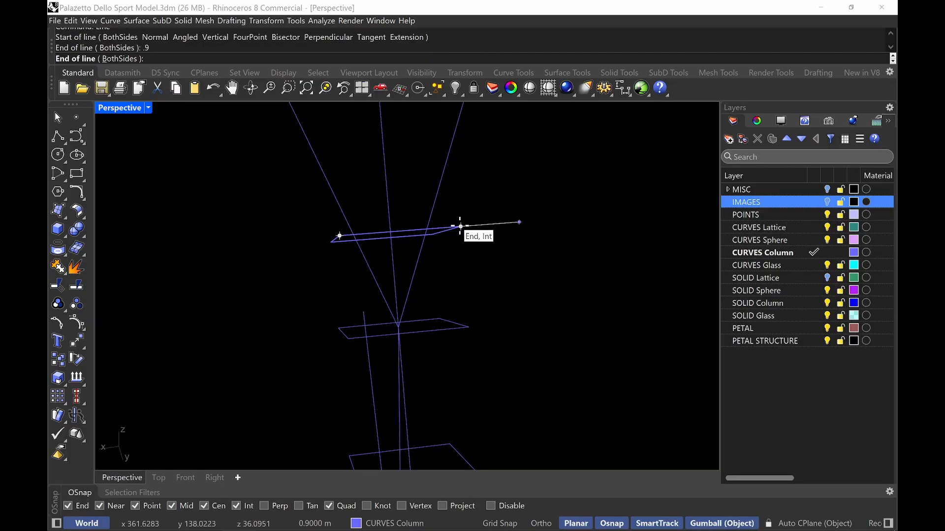
{"action": "left_click", "coordinate": [460, 227]}
Move the reference line back along the rectangle's edge so it is centred on that edge
{"action": "left_click", "coordinate": [486, 223]}
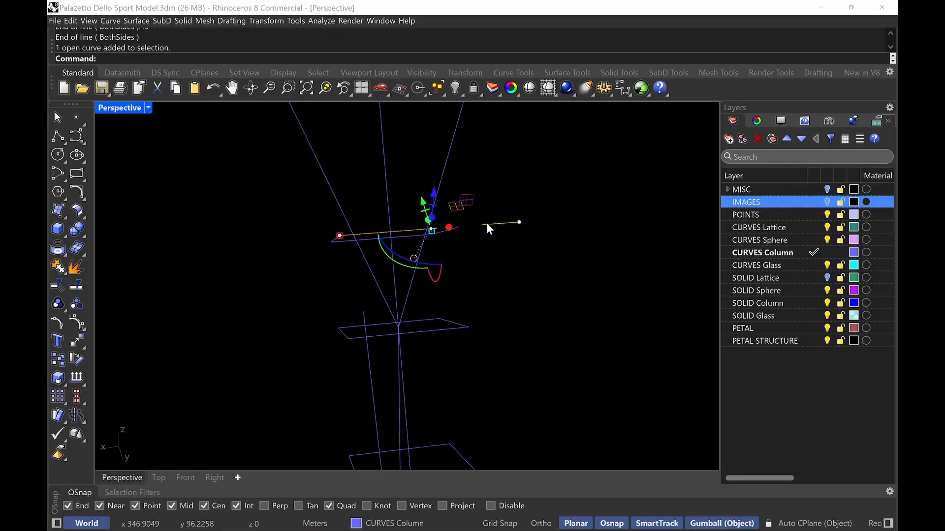
{"action": "type", "text": "M"}
{"action": "key", "text": "Return"}
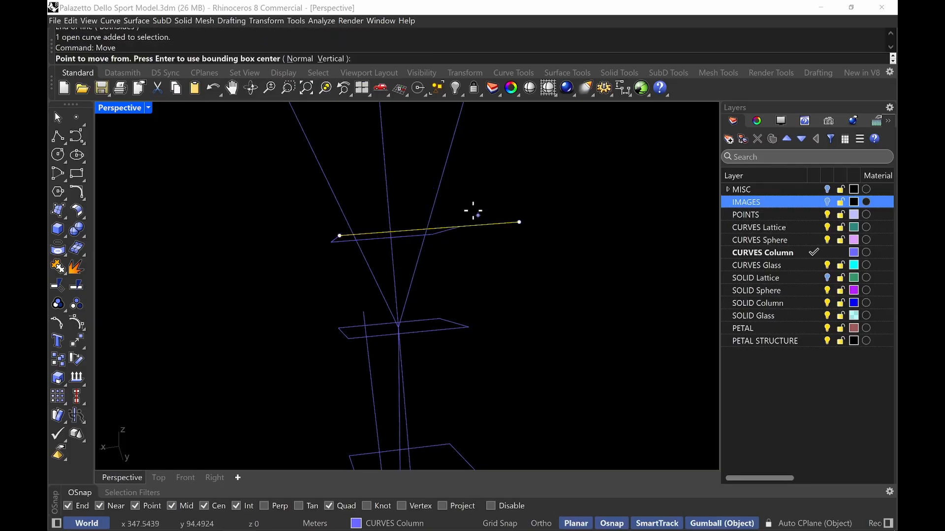
{"action": "left_click", "coordinate": [431, 229]}
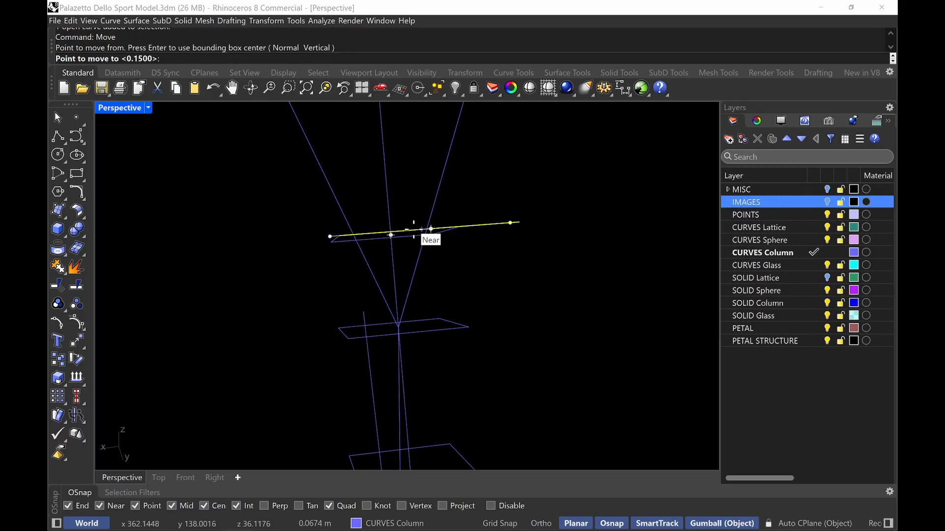
{"action": "left_click", "coordinate": [398, 231]}
Scale the upper junction rectangle in one direction from its edge midpoint so the edge matches the 0.9 m reference line
{"action": "left_click", "coordinate": [451, 258]}
{"action": "right_click_drag", "start_coordinate": [450, 258], "coordinate": [480, 300]}
{"action": "left_click", "coordinate": [471, 290]}
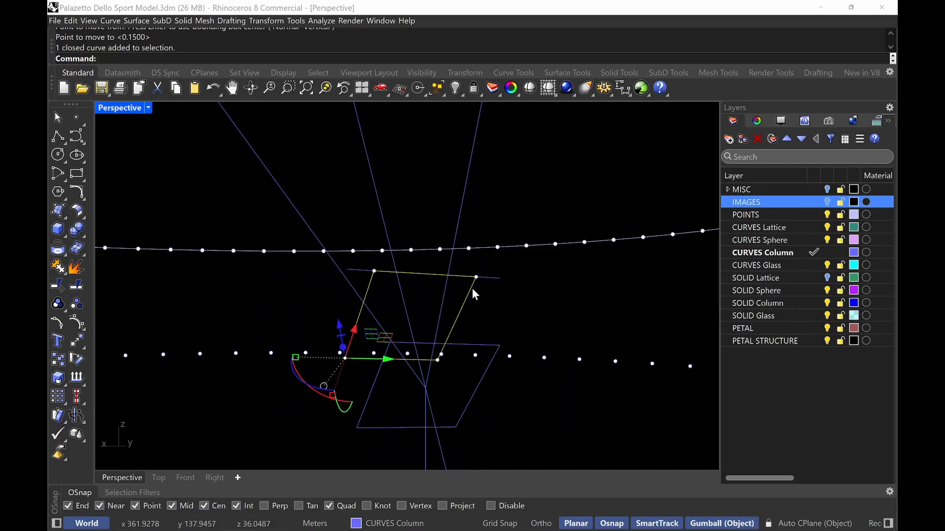
{"action": "type", "text": "ScLE1"}
{"action": "key", "text": "Return"}
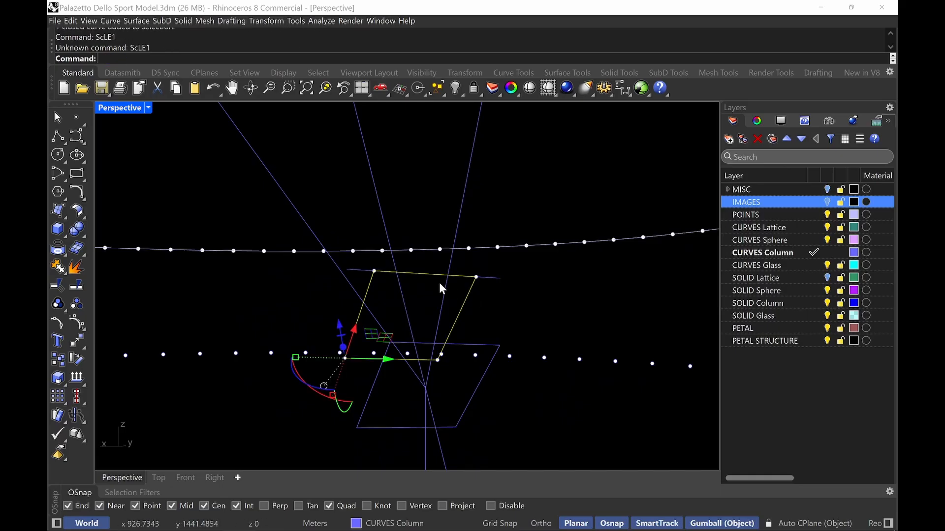
{"action": "type", "text": "Scale1D"}
{"action": "key", "text": "Return"}
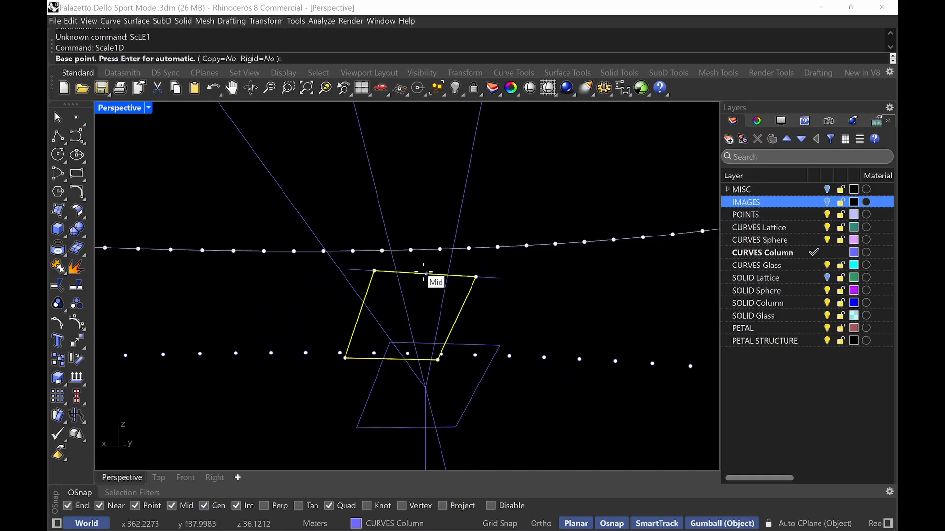
{"action": "left_click", "coordinate": [424, 274]}
{"action": "left_click", "coordinate": [477, 277]}
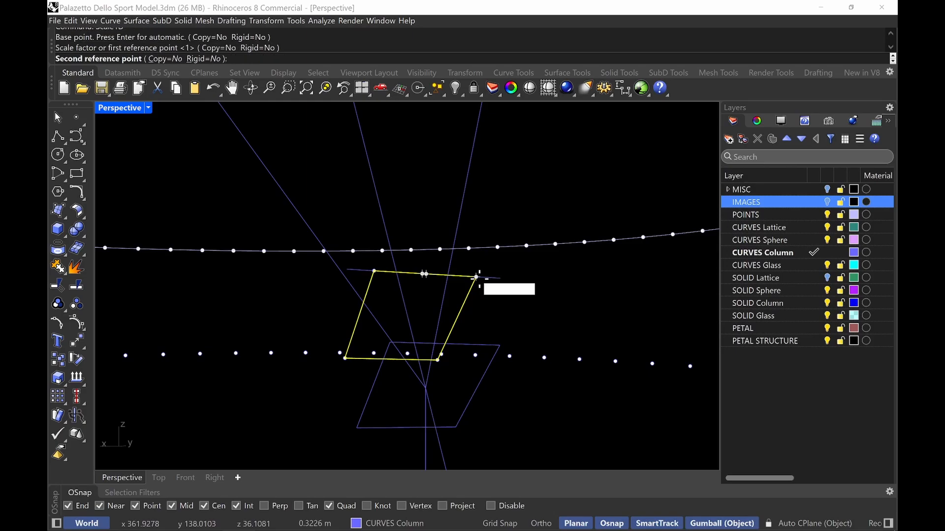
{"action": "left_click", "coordinate": [500, 279]}
Select the reference line and delete it
{"action": "left_click", "coordinate": [437, 271]}
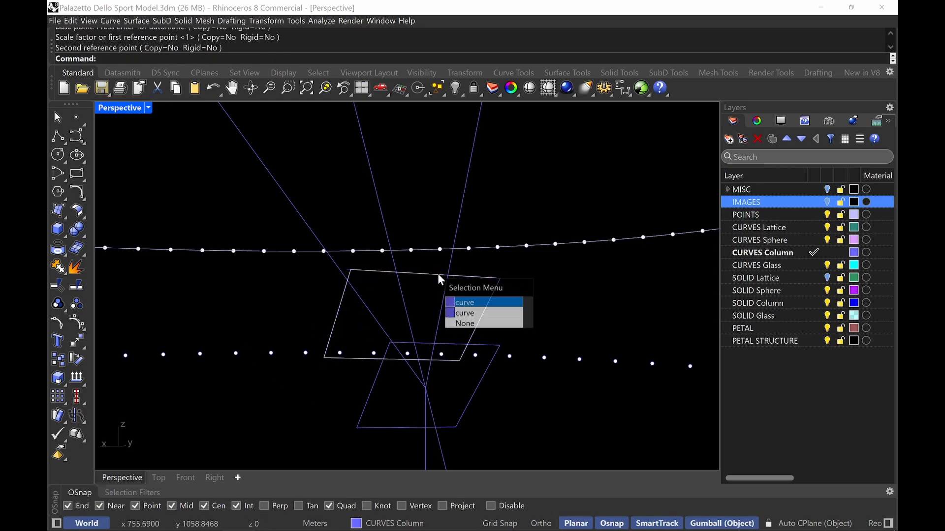
{"action": "left_click", "coordinate": [486, 312]}
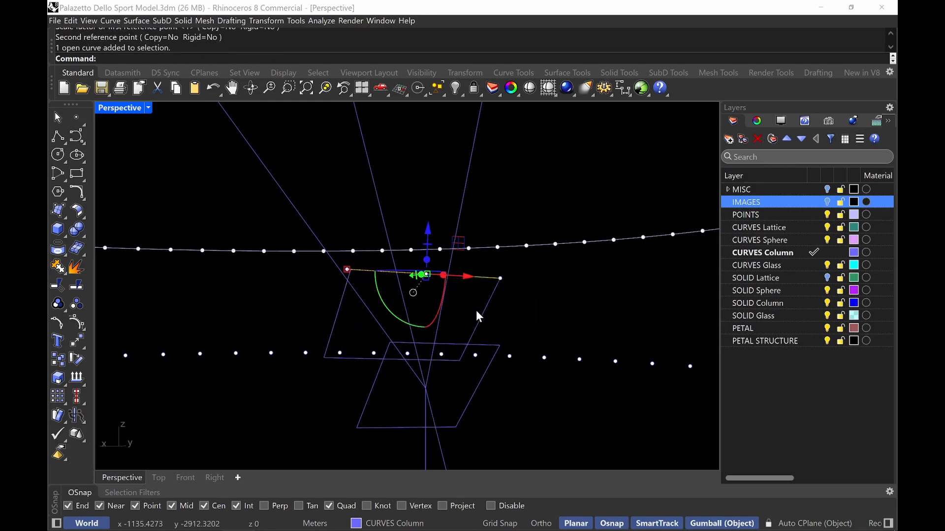
{"action": "key", "text": "Delete"}
Loft the four column cross-section rectangles into a solid using the Straight sections style
{"action": "right_click_drag", "start_coordinate": [474, 310], "coordinate": [365, 281]}
{"action": "left_click", "coordinate": [267, 373]}
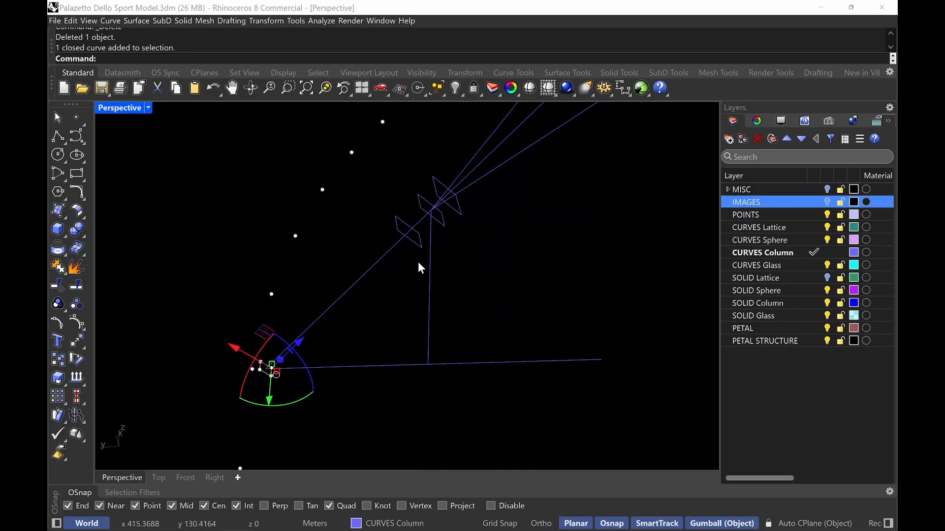
{"action": "left_click", "coordinate": [421, 244], "text": "shift"}
{"action": "left_click", "coordinate": [445, 224], "text": "shift"}
{"action": "left_click", "coordinate": [458, 217], "text": "shift"}
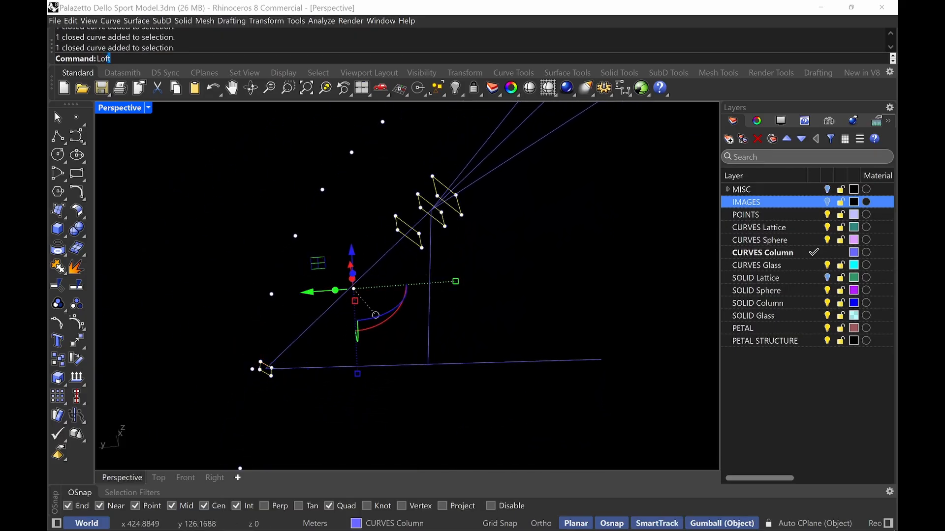
{"action": "key", "text": "Return"}
{"action": "right_click_drag", "start_coordinate": [461, 255], "coordinate": [493, 248]}
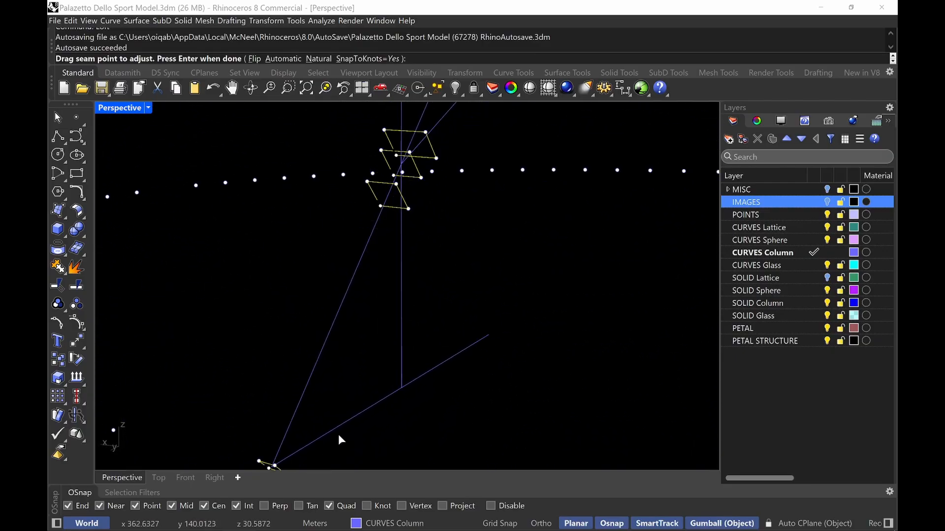
{"action": "right_click_drag", "start_coordinate": [338, 435], "coordinate": [264, 266]}
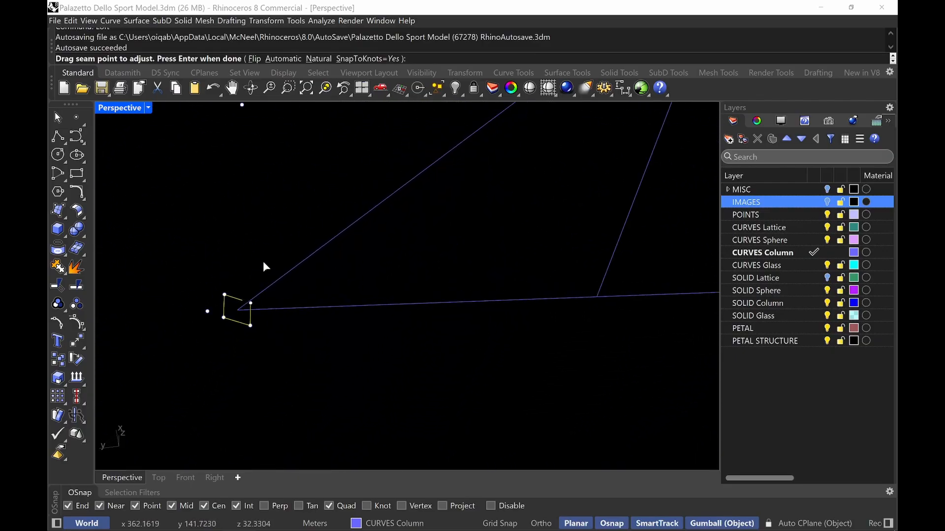
{"action": "left_click", "coordinate": [119, 108]}
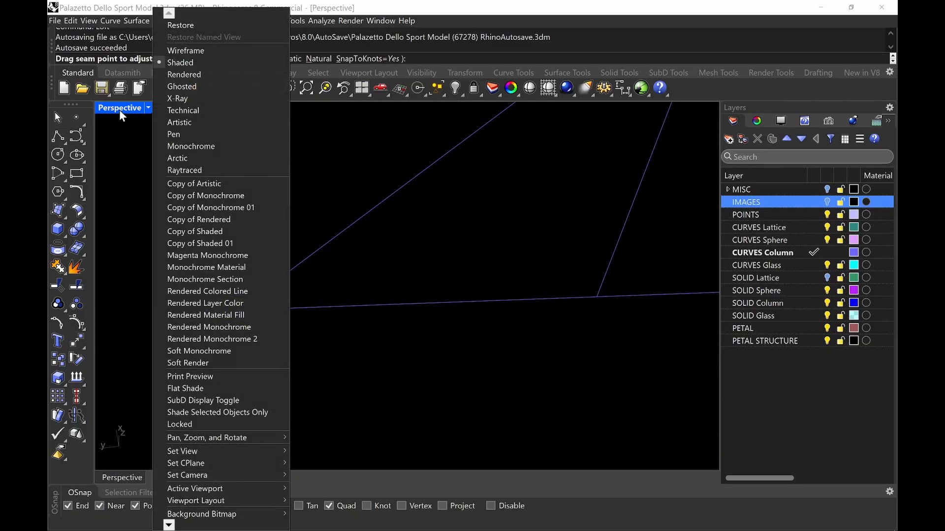
{"action": "left_click", "coordinate": [190, 49]}
{"action": "scroll", "coordinate": [305, 283], "scroll_direction": "down", "scroll_amount": 2}
{"action": "key", "text": "Return"}
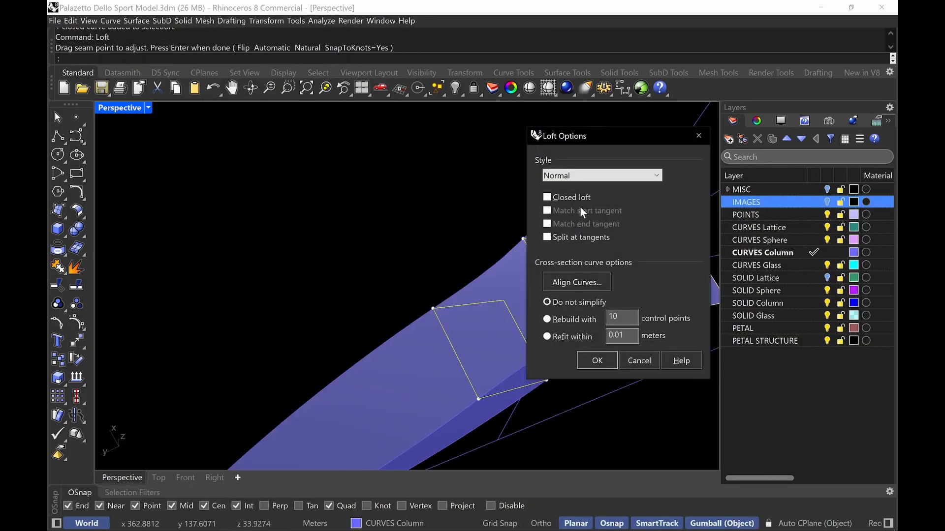
{"action": "left_click", "coordinate": [599, 176]}
{"action": "left_click", "coordinate": [615, 219]}
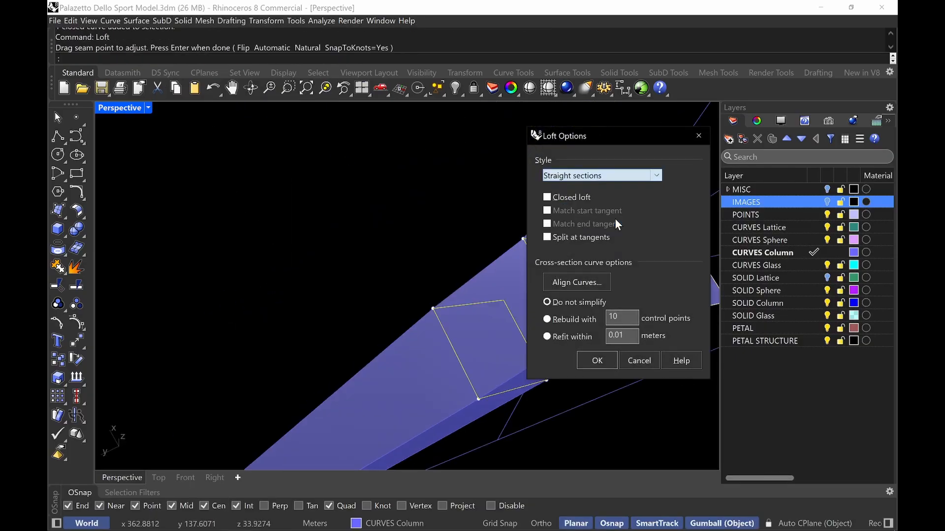
{"action": "left_click", "coordinate": [597, 361]}
{"action": "scroll", "coordinate": [557, 291], "scroll_direction": "down", "scroll_amount": 5}
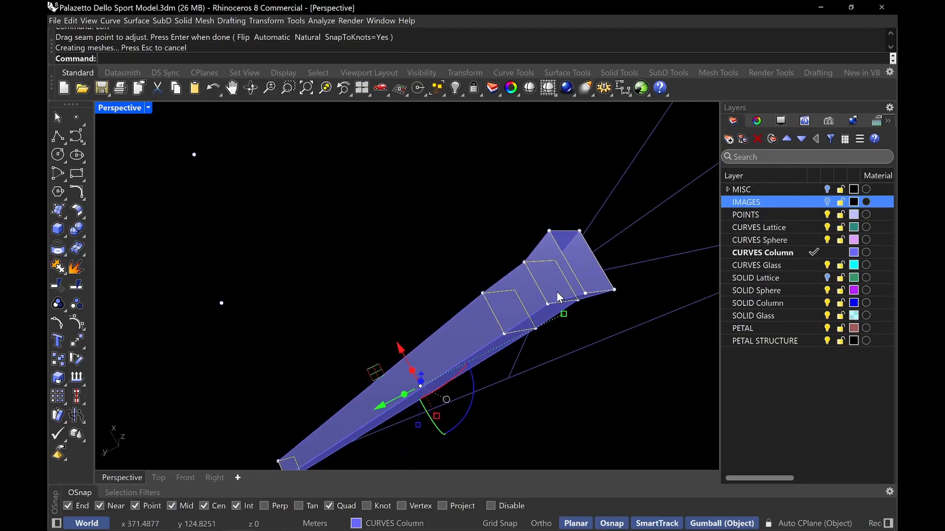
{"action": "right_click_drag", "start_coordinate": [557, 291], "coordinate": [545, 266]}
{"action": "right_click_drag", "start_coordinate": [610, 280], "coordinate": [429, 372], "text": "shift"}
{"action": "key", "text": "Return"}
{"action": "key", "text": "Return"}
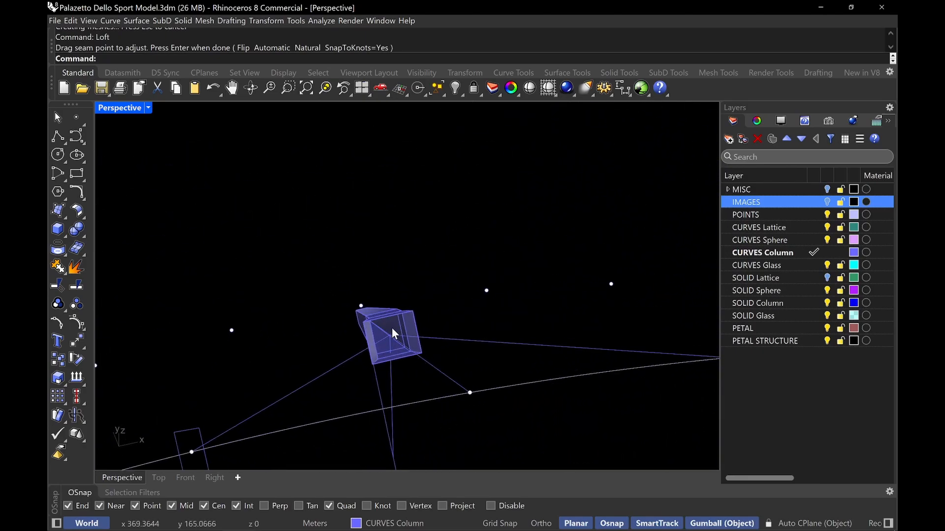
{"action": "right_click_drag", "start_coordinate": [414, 335], "coordinate": [367, 370]}
{"action": "scroll", "coordinate": [333, 344], "scroll_direction": "up", "scroll_amount": 4}
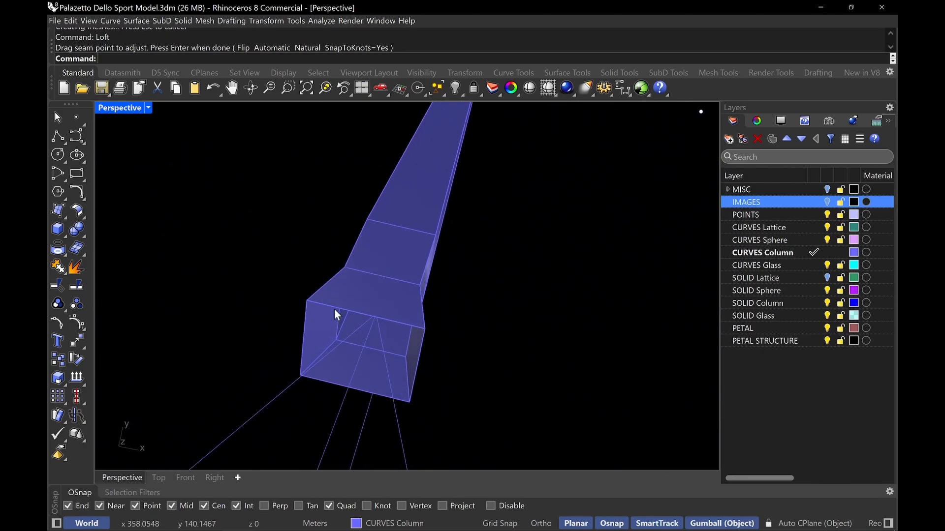
Select the loft's lower end rectangle and copy-paste it in place as duplicates
{"action": "left_click", "coordinate": [334, 309]}
{"action": "right_click", "coordinate": [334, 309]}
{"action": "key", "text": "Escape"}
{"action": "left_click", "coordinate": [324, 309]}
{"action": "left_click", "coordinate": [331, 307]}
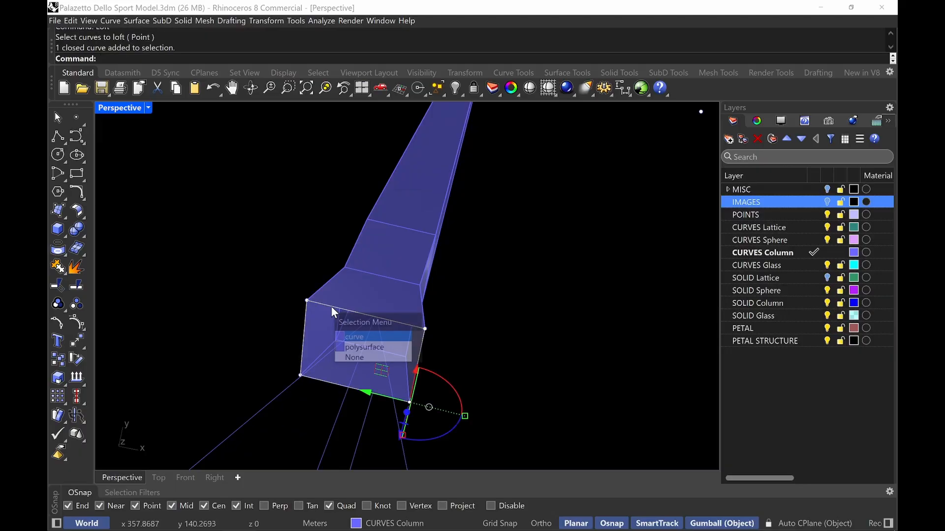
{"action": "key", "text": "ctrl+c"}
{"action": "key", "text": "ctrl+v"}
{"action": "key", "text": "ctrl+v"}
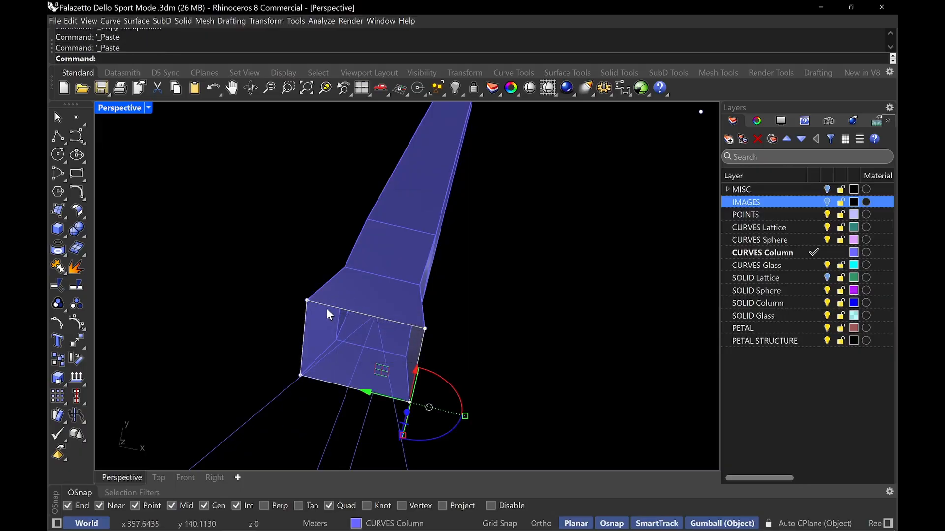
Try to scale the duplicated end rectangle in one direction from its corner, then undo the scale
{"action": "key", "text": "Escape"}
{"action": "left_click", "coordinate": [332, 306]}
{"action": "left_click", "coordinate": [341, 291]}
{"action": "type", "text": "Sca"}
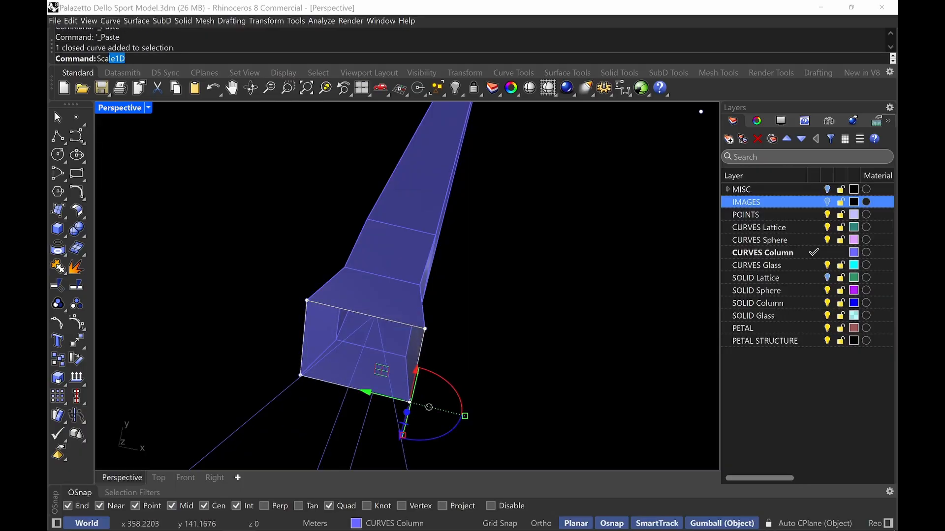
{"action": "type", "text": ";E1"}
{"action": "key", "text": "Return"}
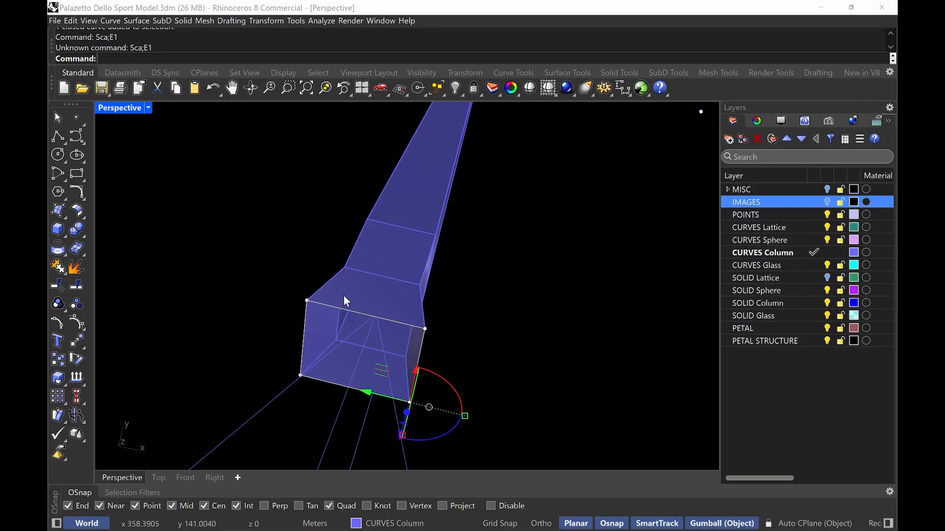
{"action": "type", "text": "Scale1D"}
{"action": "key", "text": "Return"}
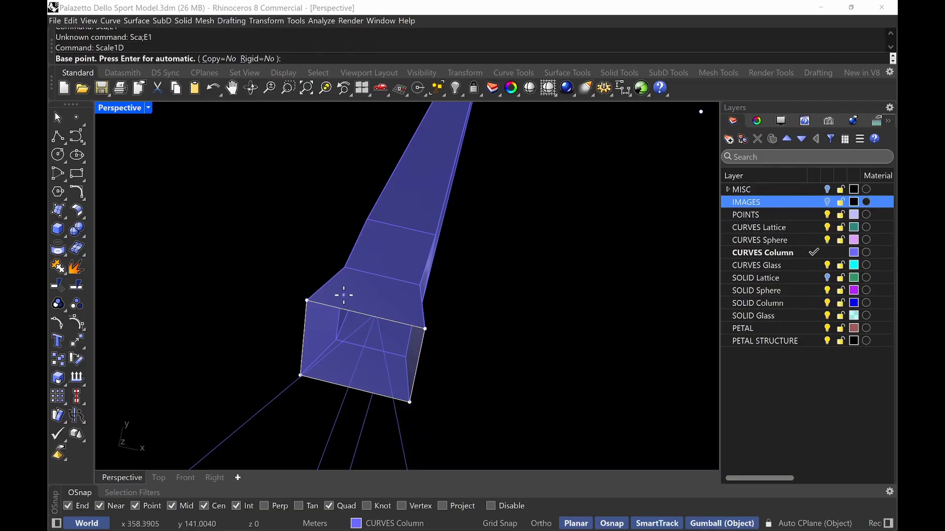
{"action": "left_click", "coordinate": [307, 301]}
{"action": "left_click", "coordinate": [426, 328]}
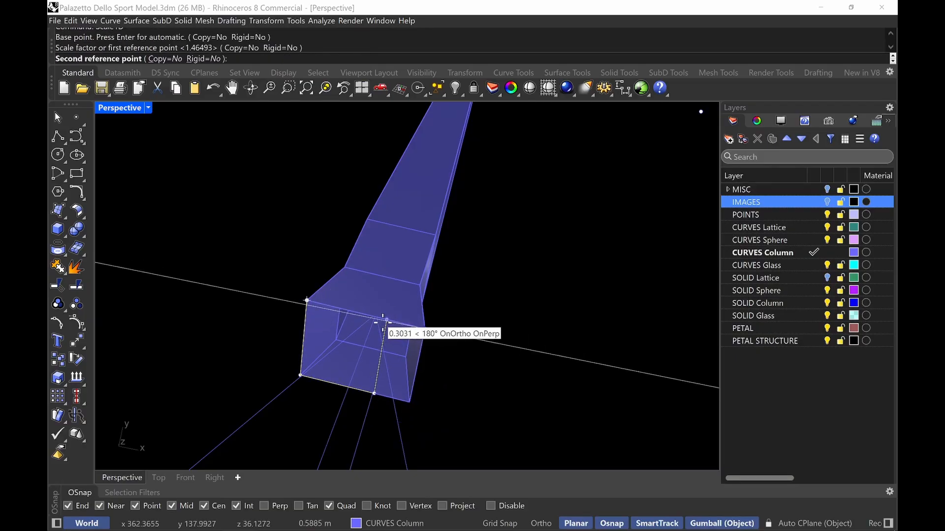
{"action": "left_click", "coordinate": [372, 317]}
{"action": "key", "text": "ctrl+z"}
Scale the duplicated end rectangle in one direction from its corner, using the opposite corner and a near point on the edge as references
{"action": "right_click_drag", "start_coordinate": [371, 317], "coordinate": [407, 330]}
{"action": "right_click", "coordinate": [352, 353]}
{"action": "left_click", "coordinate": [329, 359]}
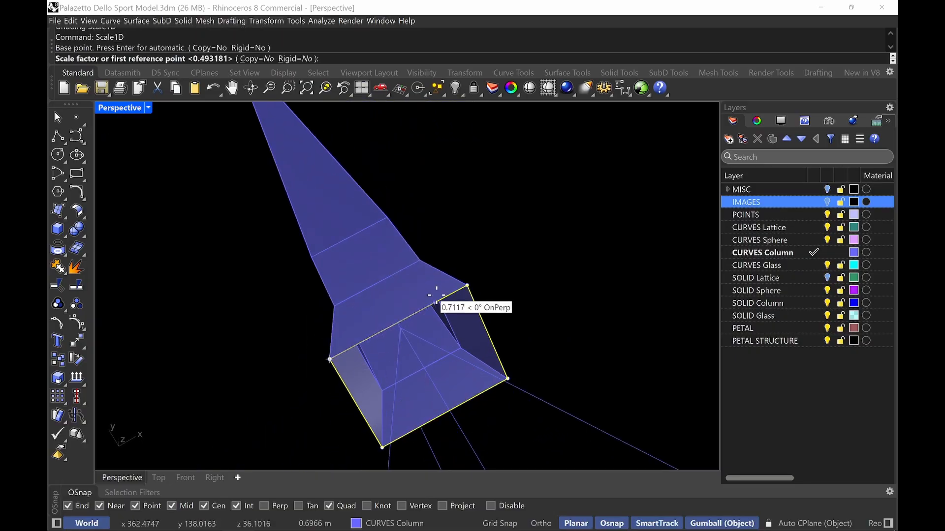
{"action": "left_click", "coordinate": [467, 285]}
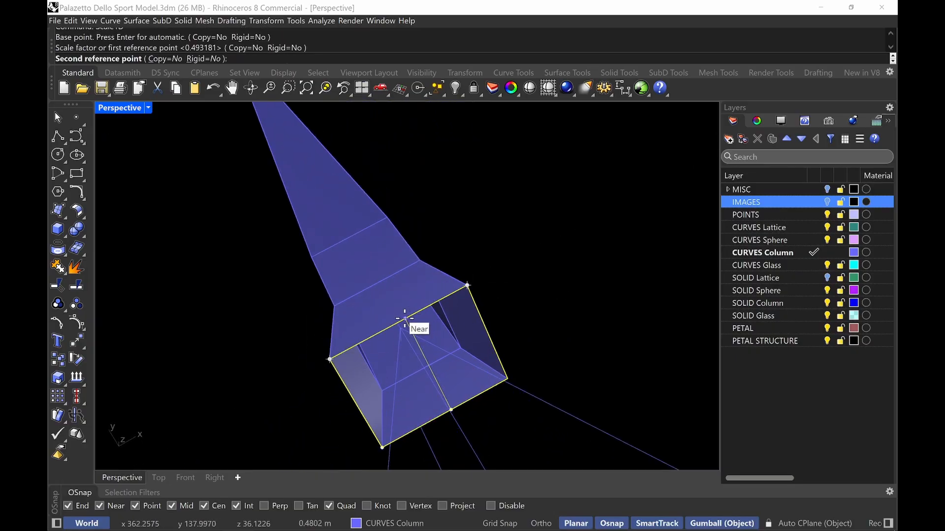
{"action": "left_click", "coordinate": [402, 320]}
{"action": "right_click_drag", "start_coordinate": [402, 321], "coordinate": [389, 343]}
Scale the narrowed rectangle again in one direction from its corner, with Ortho on and the Center snap turned off
{"action": "type", "text": "ScSLE1"}
{"action": "key", "text": "Return"}
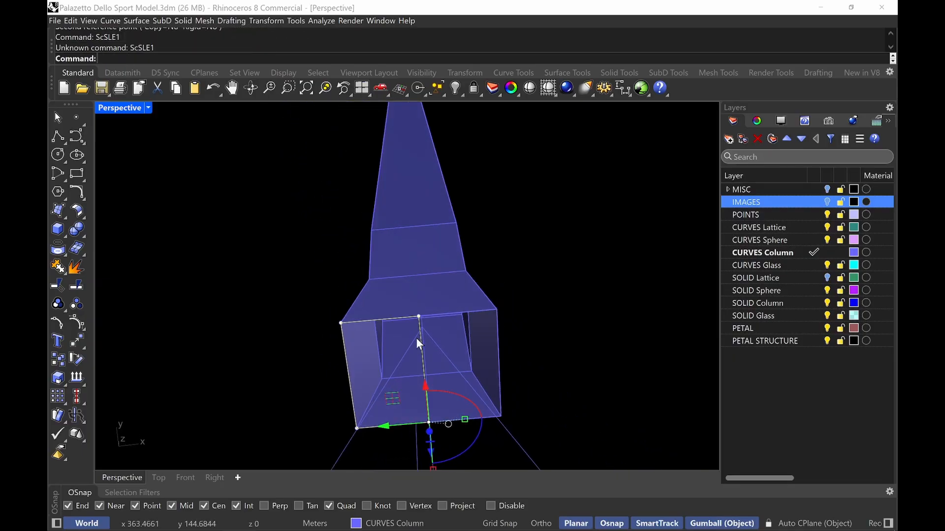
{"action": "type", "text": "Scale1D"}
{"action": "key", "text": "Return"}
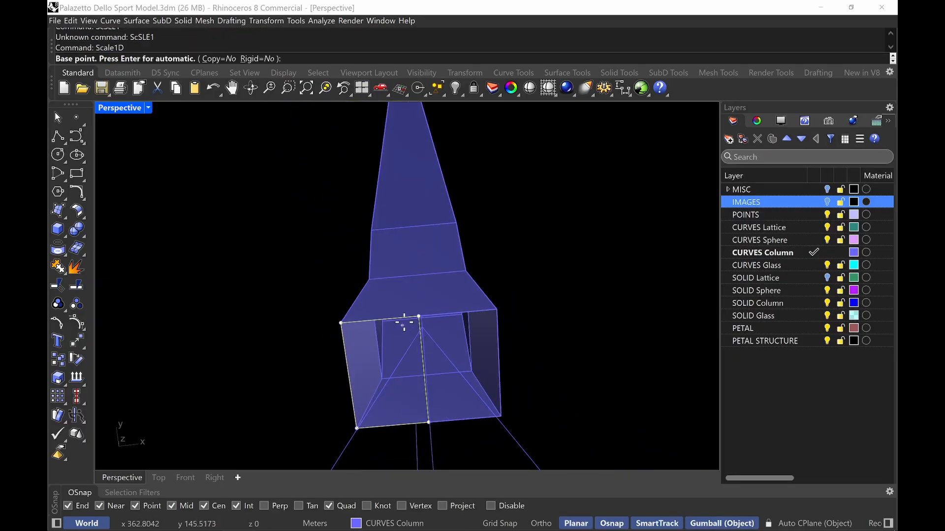
{"action": "left_click", "coordinate": [338, 325]}
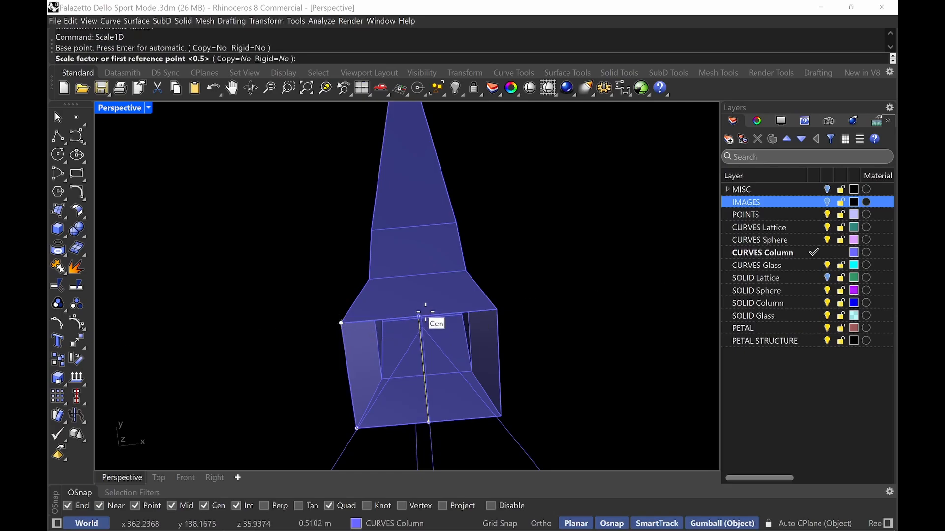
{"action": "scroll", "coordinate": [419, 317], "scroll_direction": "up", "scroll_amount": 4}
{"action": "left_click", "coordinate": [419, 320]}
{"action": "scroll", "coordinate": [401, 322], "scroll_direction": "down", "scroll_amount": 3}
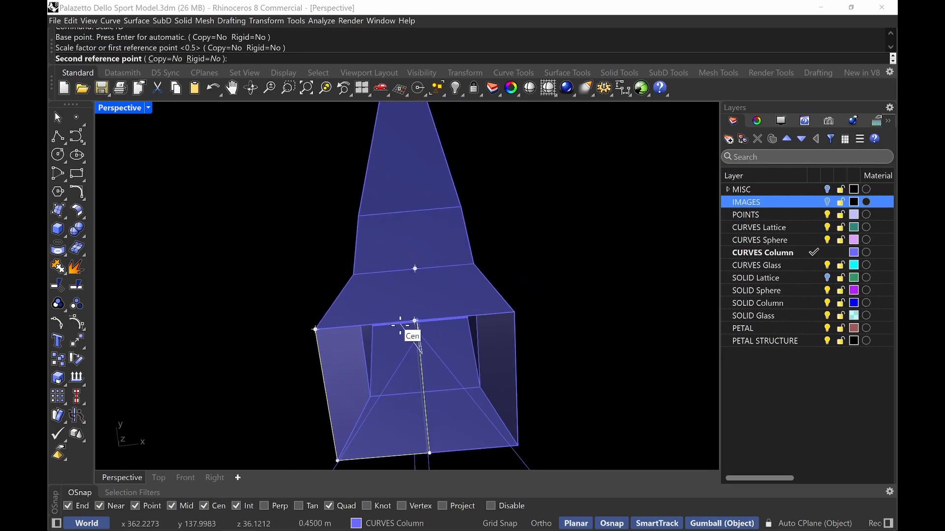
{"action": "right_click_drag", "start_coordinate": [386, 386], "coordinate": [430, 390]}
{"action": "key", "text": "F8"}
{"action": "scroll", "coordinate": [425, 384], "scroll_direction": "up", "scroll_amount": 4}
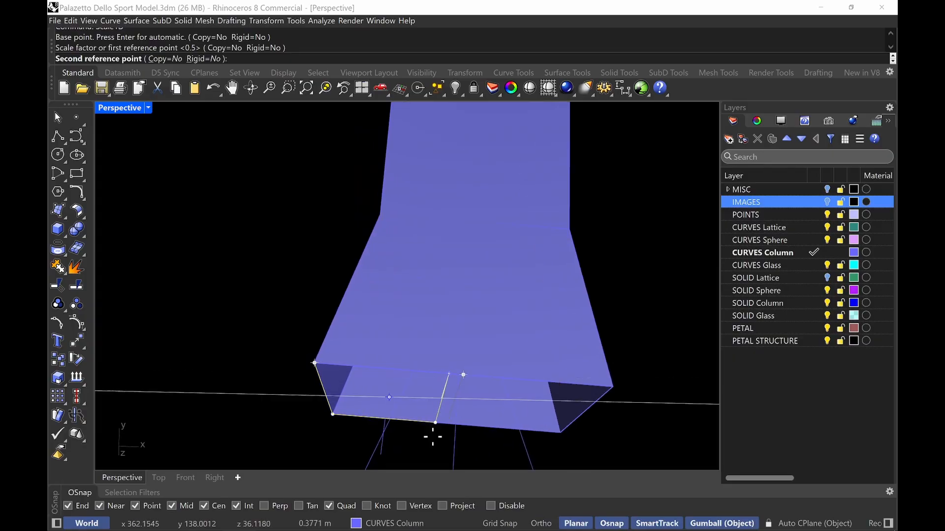
{"action": "left_click", "coordinate": [199, 508]}
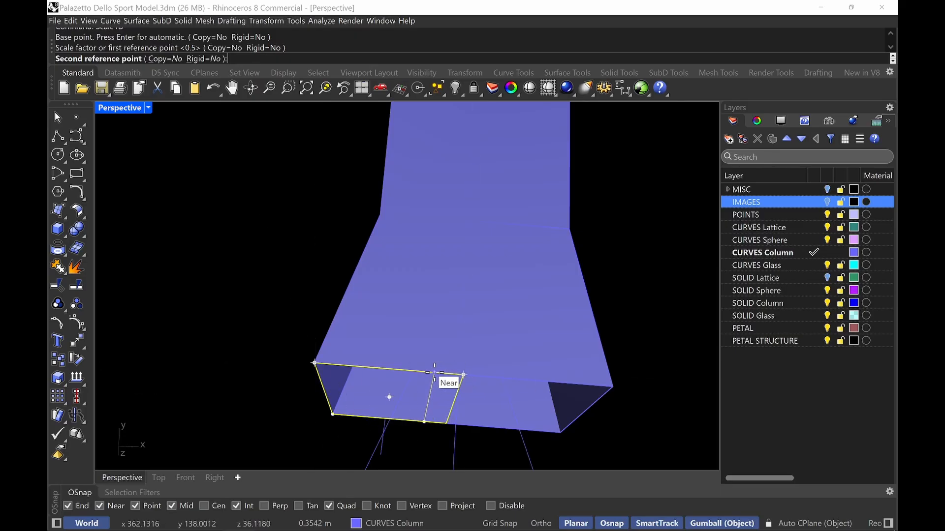
{"action": "left_click", "coordinate": [432, 372]}
{"action": "mouse_move", "coordinate": [436, 376]}
{"action": "right_mouse_down"}
{"action": "mouse_move", "coordinate": [442, 390]}
{"action": "mouse_move", "coordinate": [448, 331]}
{"action": "mouse_move", "coordinate": [441, 345]}
{"action": "mouse_move", "coordinate": [481, 343]}
{"action": "mouse_move", "coordinate": [447, 376]}
{"action": "right_mouse_up"}
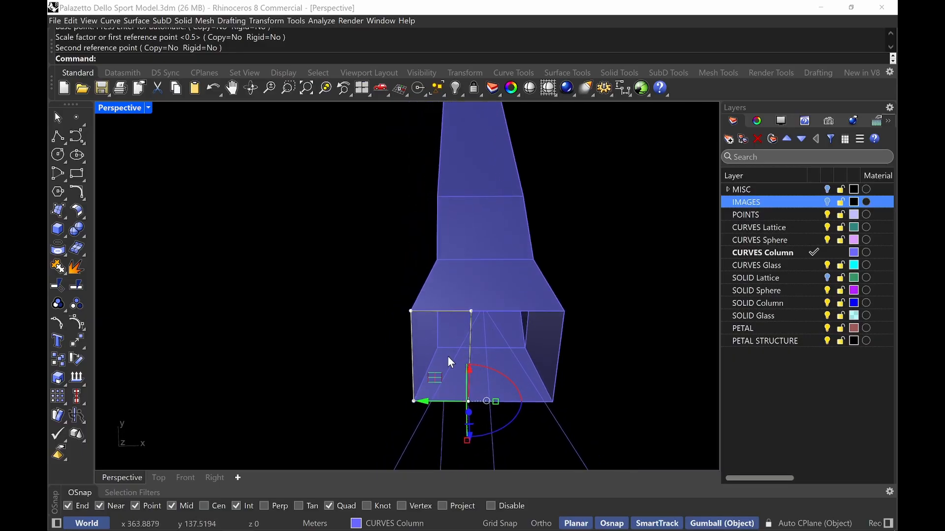
Copy the narrow rectangle from its top corner to the opposite top corner of the base rectangle
{"action": "left_click", "coordinate": [468, 328]}
{"action": "type", "text": "copy"}
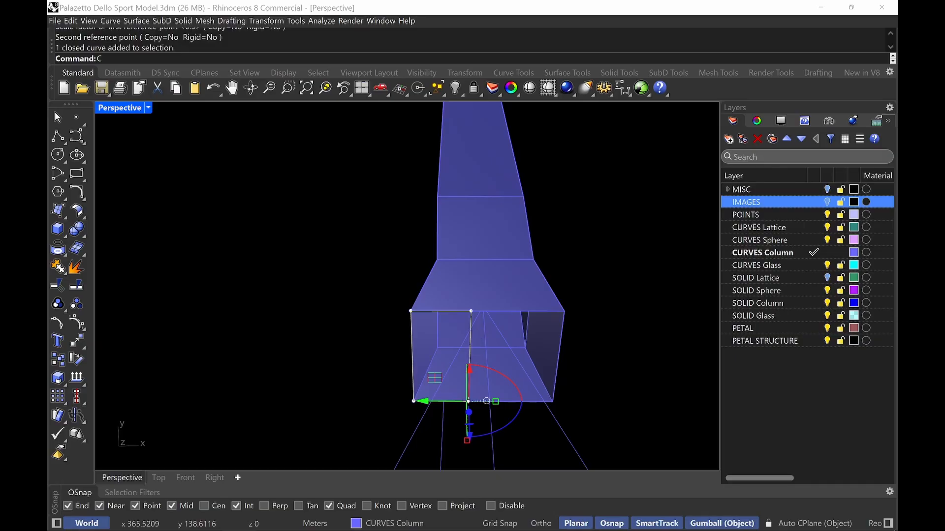
{"action": "key", "text": "Return"}
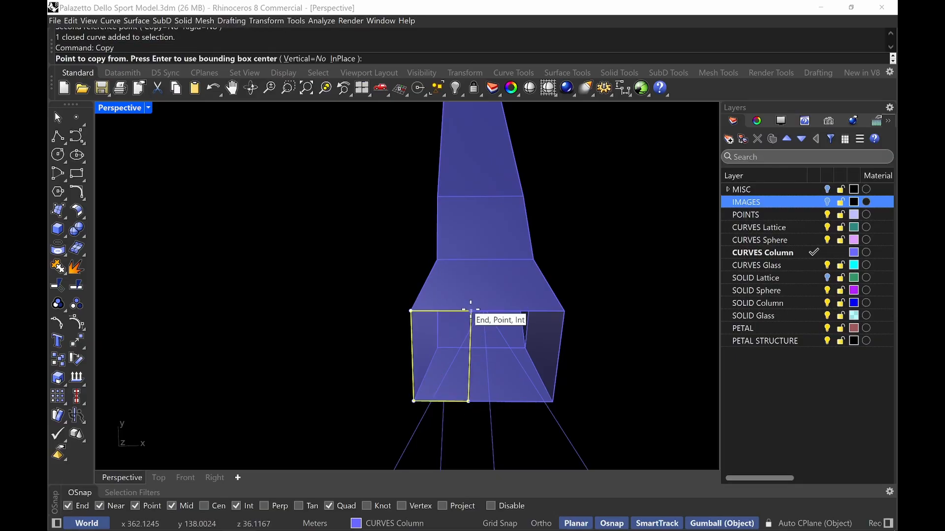
{"action": "left_click", "coordinate": [471, 311]}
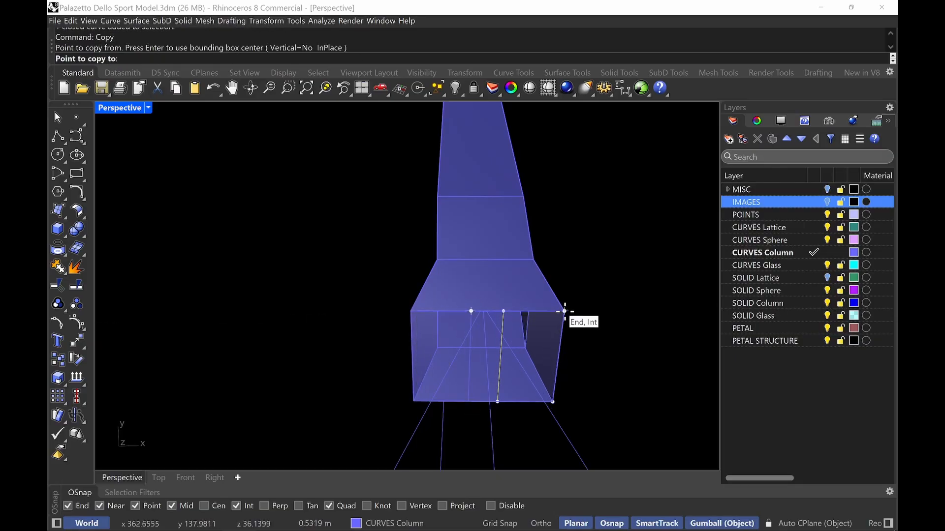
{"action": "left_click", "coordinate": [565, 311]}
{"action": "key", "text": "Return"}
{"action": "left_click", "coordinate": [505, 320]}
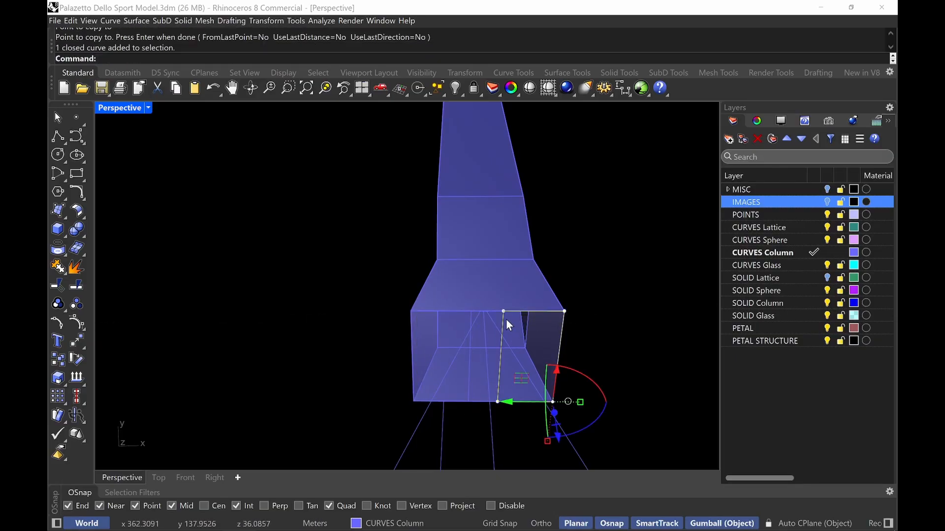
{"action": "left_click", "coordinate": [469, 319], "text": "shift"}
{"action": "right_click_drag", "start_coordinate": [468, 319], "coordinate": [547, 296]}
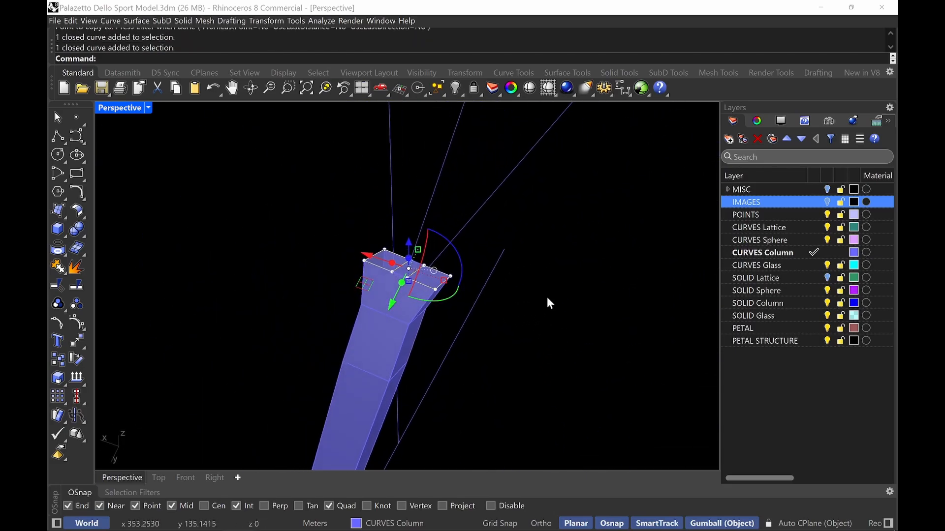
Cap the open ends of the lofted column solid
{"action": "left_click", "coordinate": [373, 333]}
{"action": "type", "text": "cap"}
{"action": "key", "text": "Return"}
{"action": "key", "text": "Escape"}
Loft the narrow end rectangle to the rectangle further up the guide line as a straight-sections solid
{"action": "right_click_drag", "start_coordinate": [378, 336], "coordinate": [421, 275]}
{"action": "left_click", "coordinate": [412, 270]}
{"action": "key", "text": "Return"}
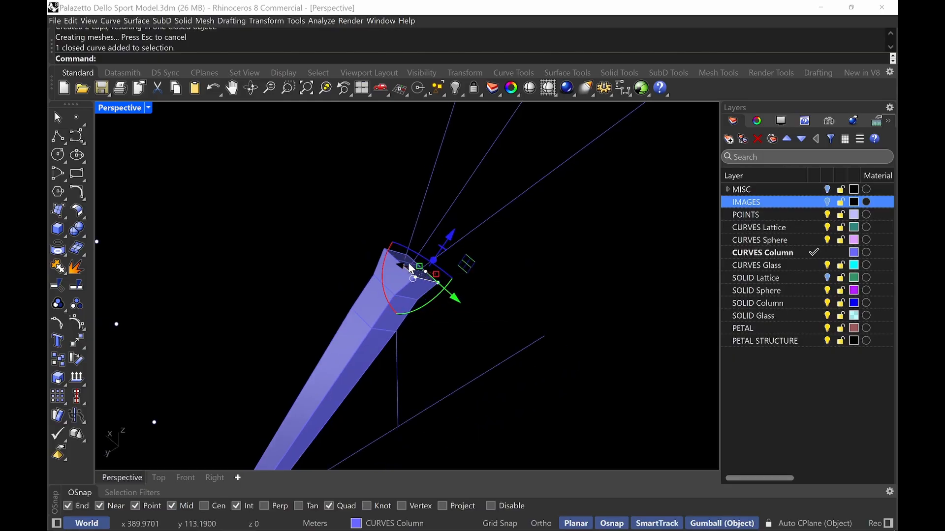
{"action": "type", "text": "loft"}
{"action": "key", "text": "Return"}
{"action": "right_click_drag", "start_coordinate": [409, 262], "coordinate": [477, 276]}
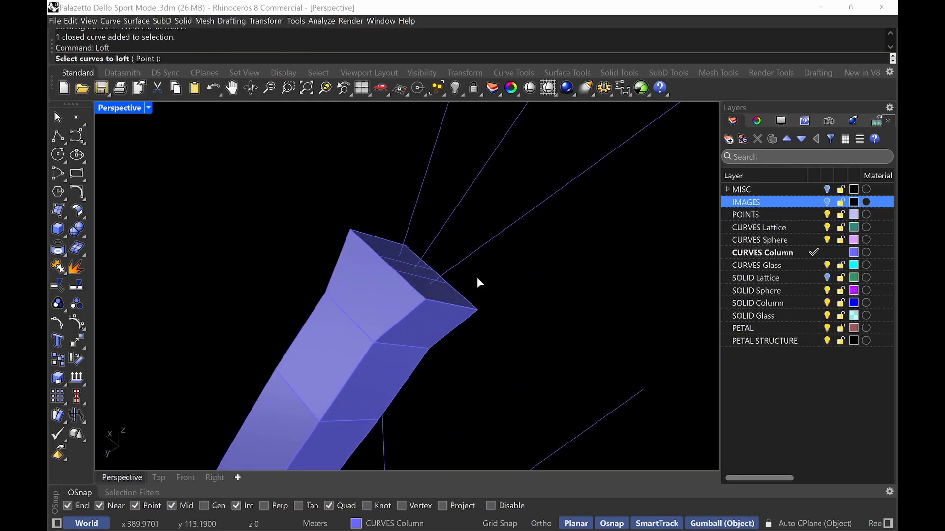
{"action": "left_click", "coordinate": [420, 277]}
{"action": "scroll", "coordinate": [414, 277], "scroll_direction": "down", "scroll_amount": 4}
{"action": "mouse_move", "coordinate": [570, 270]}
{"action": "right_mouse_down", "text": "shift"}
{"action": "mouse_move", "coordinate": [576, 281]}
{"action": "mouse_move", "coordinate": [366, 314]}
{"action": "mouse_move", "coordinate": [431, 249]}
{"action": "mouse_move", "coordinate": [487, 237]}
{"action": "mouse_move", "coordinate": [484, 350]}
{"action": "mouse_move", "coordinate": [407, 344]}
{"action": "mouse_move", "coordinate": [405, 360]}
{"action": "mouse_move", "coordinate": [476, 238]}
{"action": "mouse_move", "coordinate": [574, 347]}
{"action": "right_mouse_up", "text": "shift"}
{"action": "scroll", "coordinate": [367, 314], "scroll_direction": "down", "scroll_amount": 2}
{"action": "scroll", "coordinate": [354, 227], "scroll_direction": "up", "scroll_amount": 1}
{"action": "left_click", "coordinate": [365, 209]}
{"action": "key", "text": "Return"}
{"action": "key", "text": "Return"}
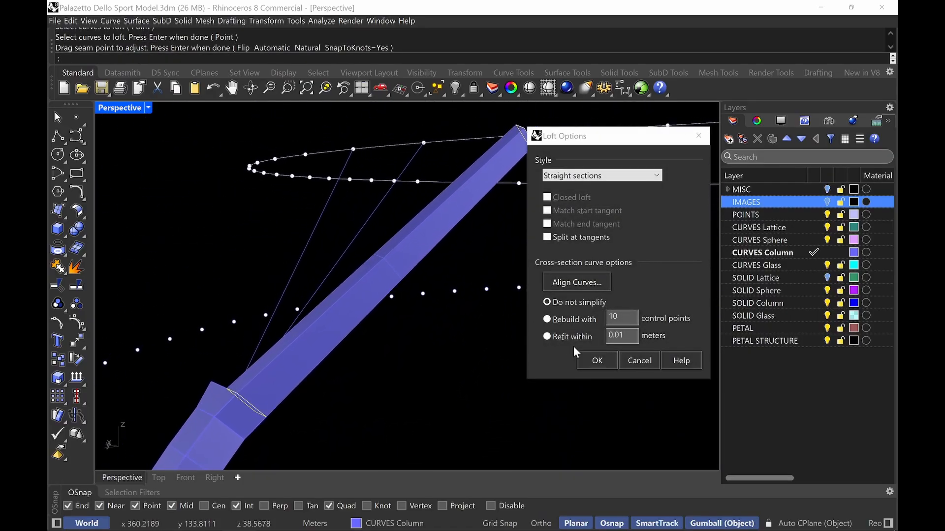
{"action": "left_click", "coordinate": [597, 360]}
{"action": "right_click_drag", "start_coordinate": [380, 317], "coordinate": [513, 364]}
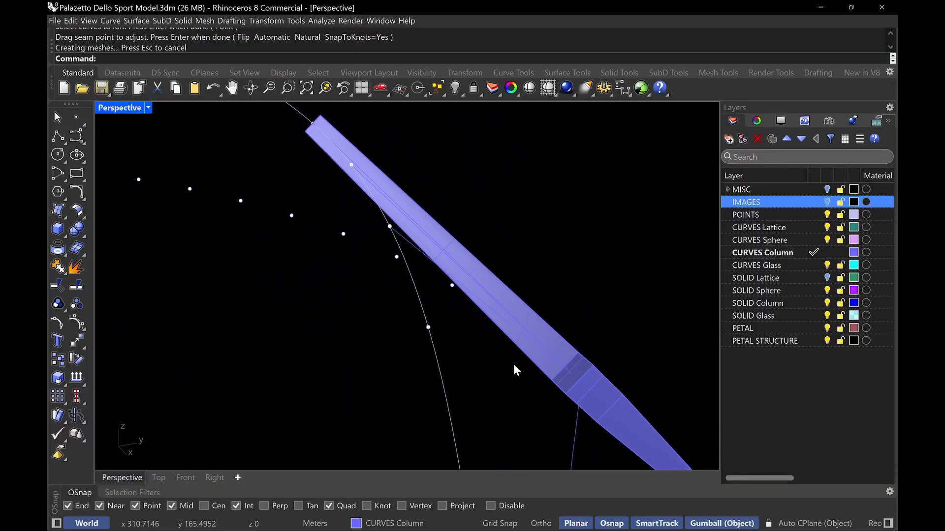
{"action": "scroll", "coordinate": [583, 379], "scroll_direction": "up", "scroll_amount": 5}
{"action": "left_click", "coordinate": [572, 374]}
{"action": "right_click", "coordinate": [572, 372]}
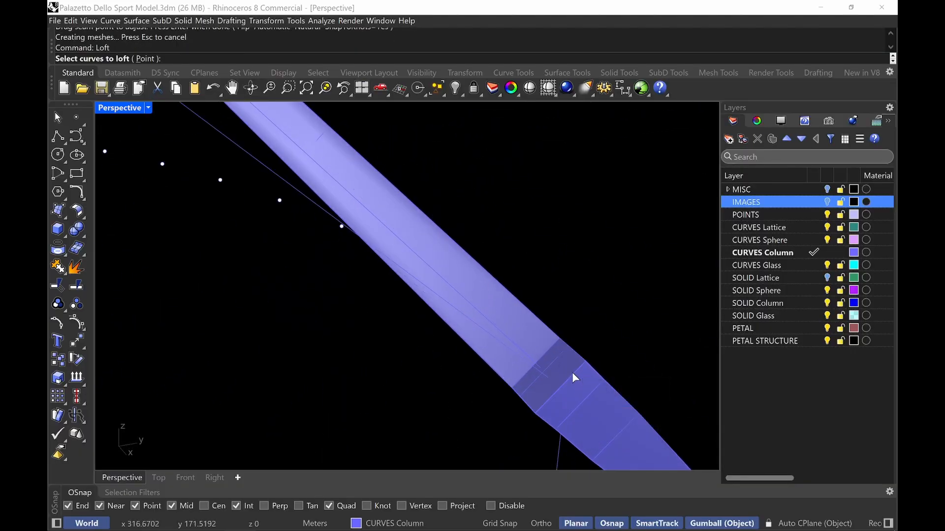
{"action": "left_click", "coordinate": [572, 377]}
{"action": "left_click", "coordinate": [621, 424]}
{"action": "scroll", "coordinate": [584, 379], "scroll_direction": "down", "scroll_amount": 5}
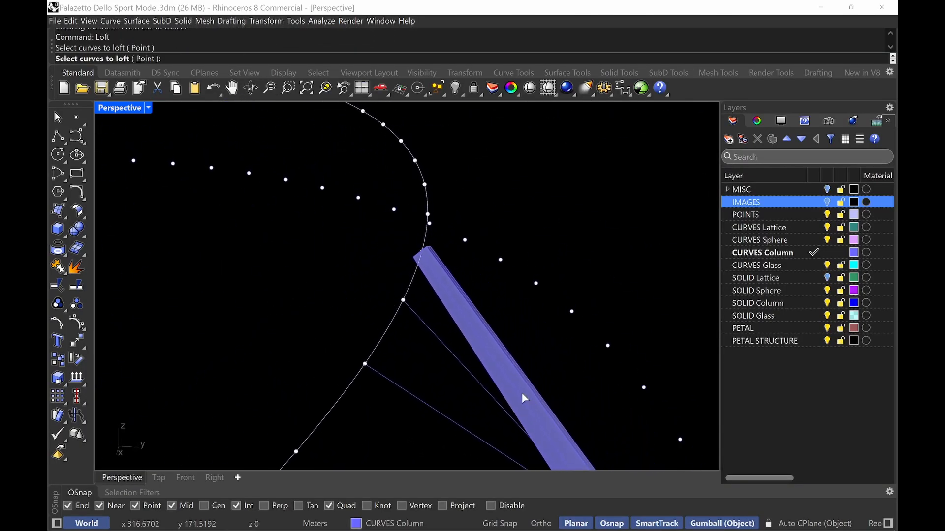
{"action": "right_click_drag", "start_coordinate": [379, 358], "coordinate": [223, 269]}
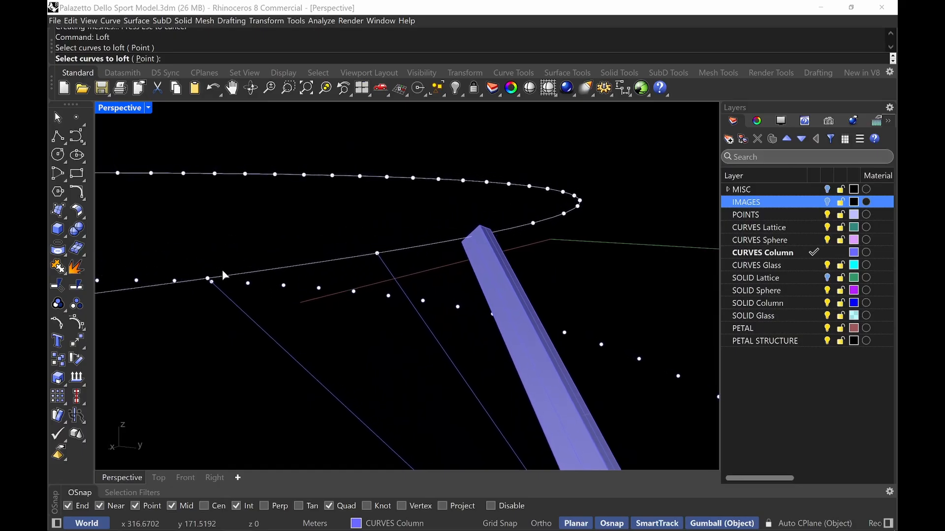
{"action": "right_click_drag", "start_coordinate": [256, 319], "coordinate": [312, 327]}
{"action": "key", "text": "Escape"}
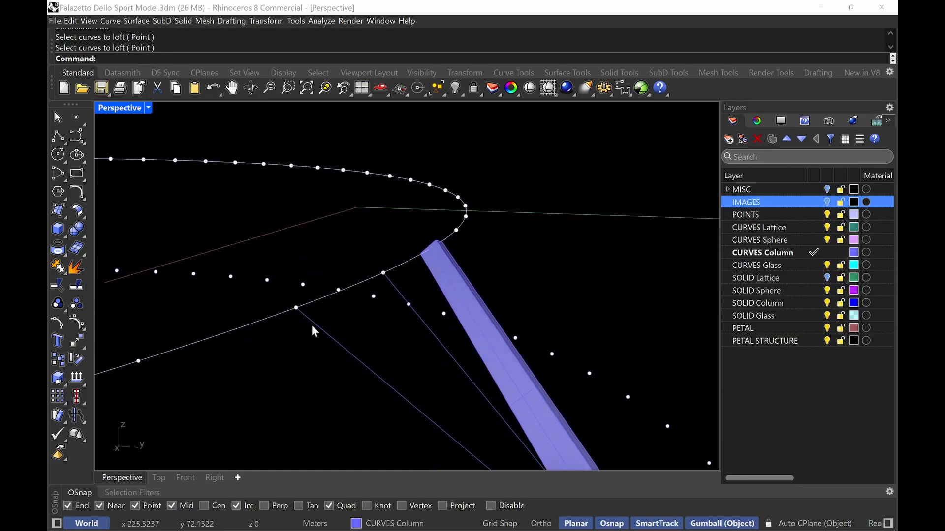
Draw a 0.40 m by 0.25 m rectangle around the branch guide line, centred at its end on the ring curve
{"action": "type", "text": "Rectangle"}
{"action": "key", "text": "Return"}
{"action": "type", "text": "AroundCurve Rounded )"}
{"action": "key", "text": "Return"}
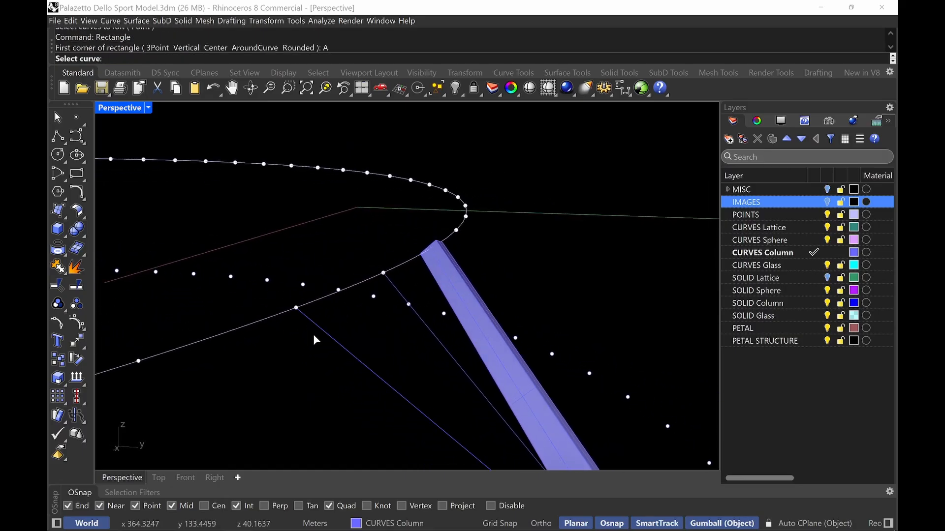
{"action": "left_click", "coordinate": [311, 323]}
{"action": "left_click", "coordinate": [297, 307]}
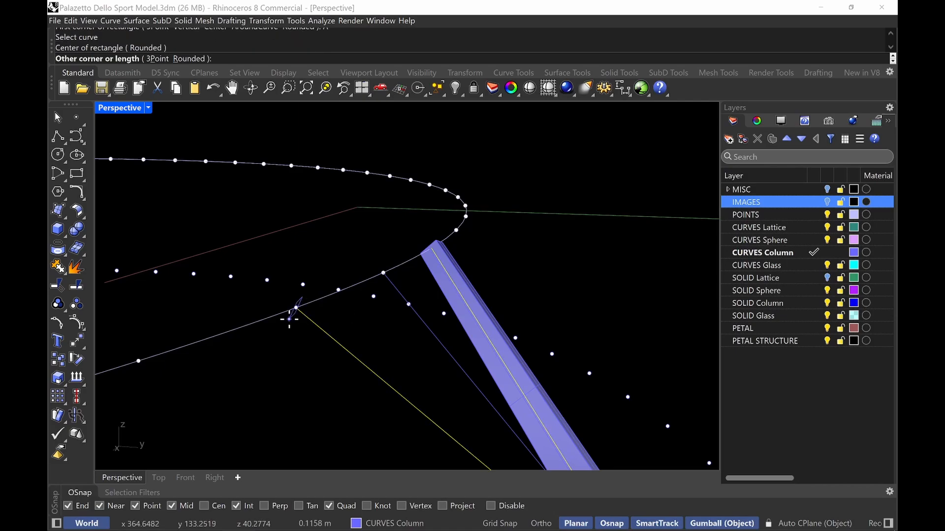
{"action": "key", "text": "Return"}
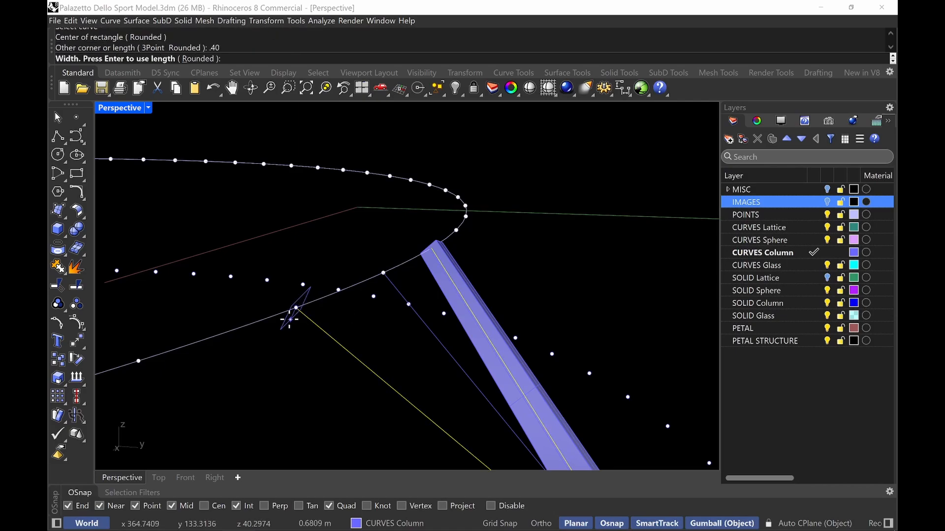
{"action": "type", "text": ".25"}
{"action": "key", "text": "Return"}
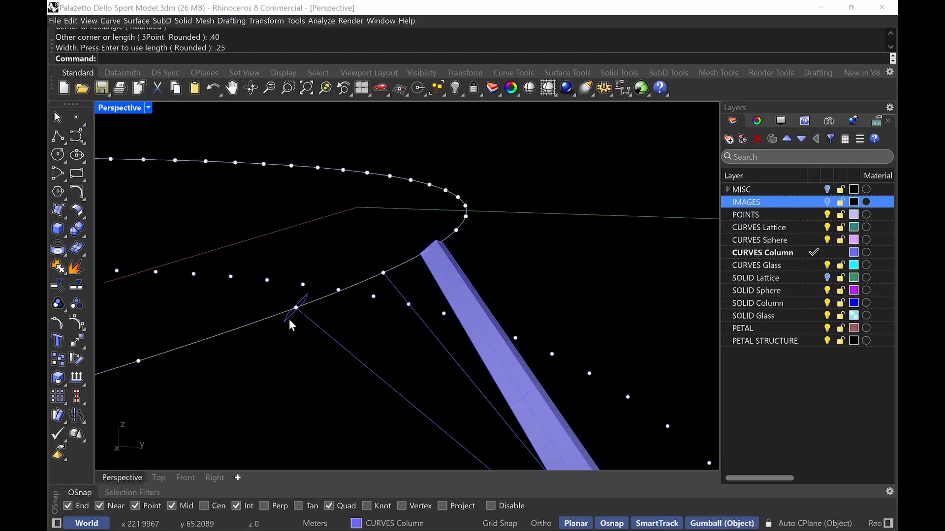
Loft the column branch's end rectangle to the new rectangle at the ring curve as a solid
{"action": "mouse_move", "coordinate": [288, 319]}
{"action": "right_mouse_down"}
{"action": "mouse_move", "coordinate": [354, 340]}
{"action": "mouse_move", "coordinate": [275, 315]}
{"action": "right_mouse_up"}
{"action": "type", "text": "z"}
{"action": "key", "text": "Return"}
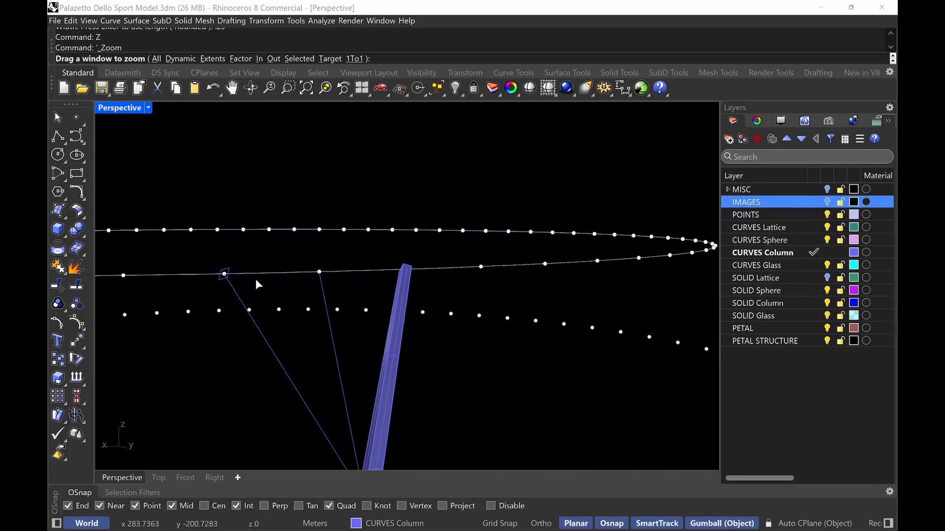
{"action": "left_click_drag", "start_coordinate": [197, 246], "coordinate": [251, 305]}
{"action": "right_click_drag", "start_coordinate": [226, 285], "coordinate": [329, 266]}
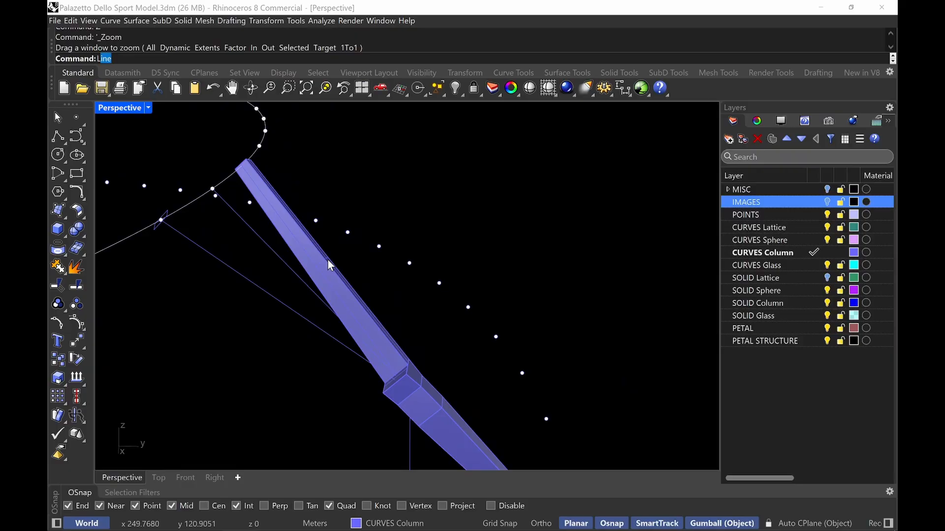
{"action": "type", "text": "loft"}
{"action": "key", "text": "Return"}
{"action": "left_click", "coordinate": [385, 389]}
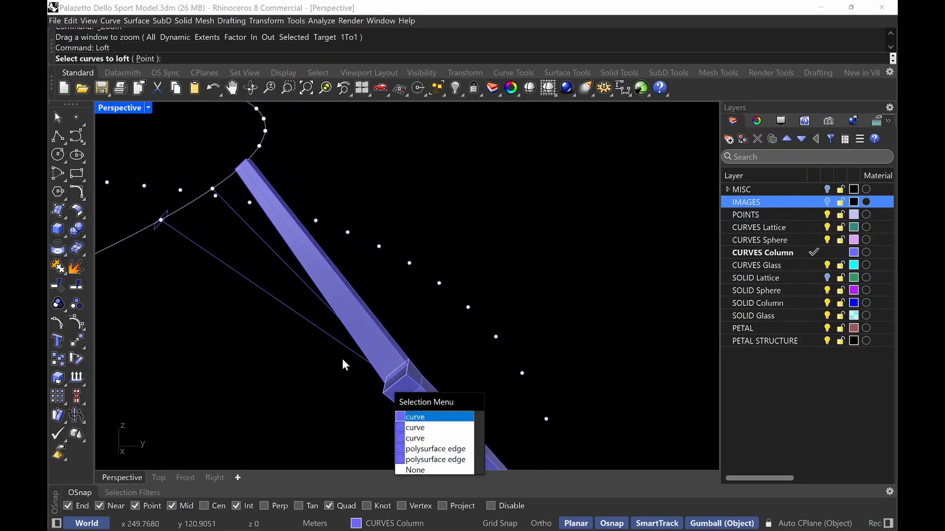
{"action": "left_click", "coordinate": [444, 438]}
{"action": "right_click_drag", "start_coordinate": [443, 438], "coordinate": [201, 208]}
{"action": "left_click", "coordinate": [192, 210]}
{"action": "key", "text": "Return"}
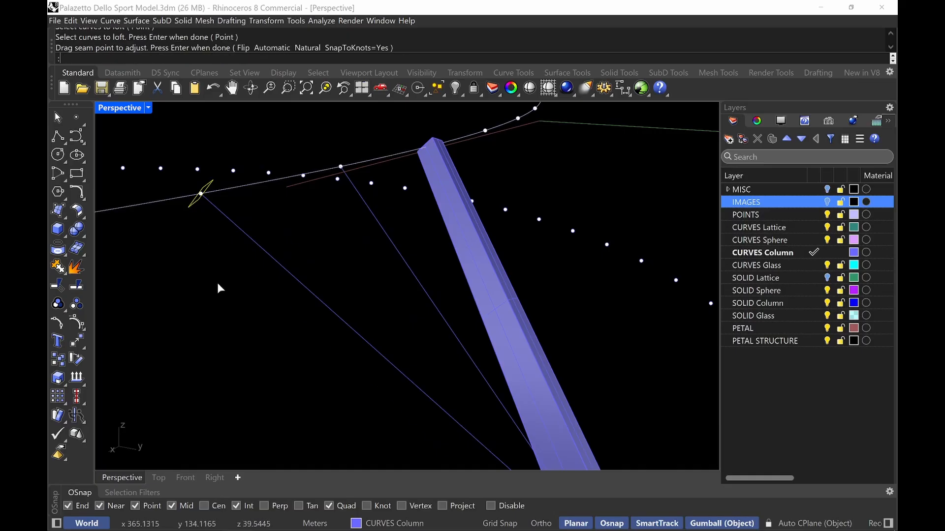
{"action": "key", "text": "Return"}
{"action": "left_click", "coordinate": [595, 364]}
Draw a 0.30 m by 0.25 m rectangle around the vertical guide line, centred at its lower end
{"action": "right_click_drag", "start_coordinate": [563, 347], "coordinate": [412, 282]}
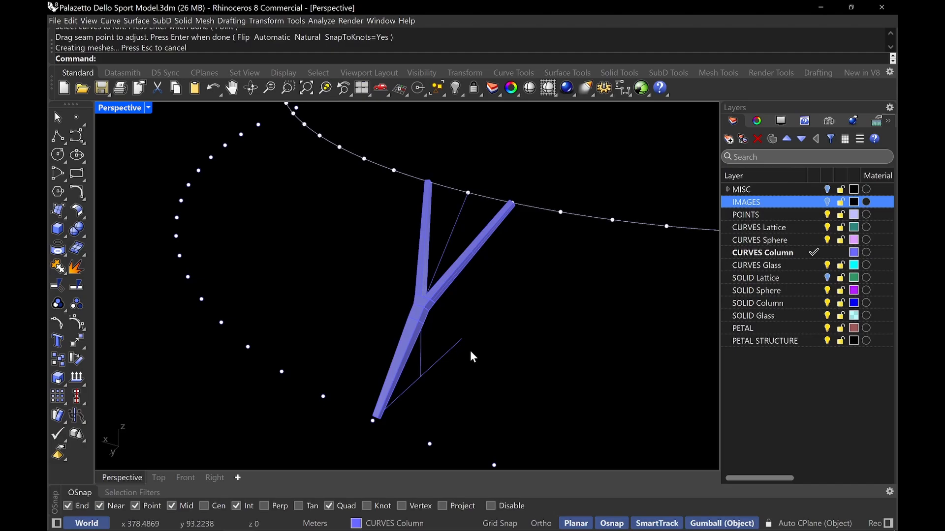
{"action": "right_click_drag", "start_coordinate": [474, 345], "coordinate": [422, 381]}
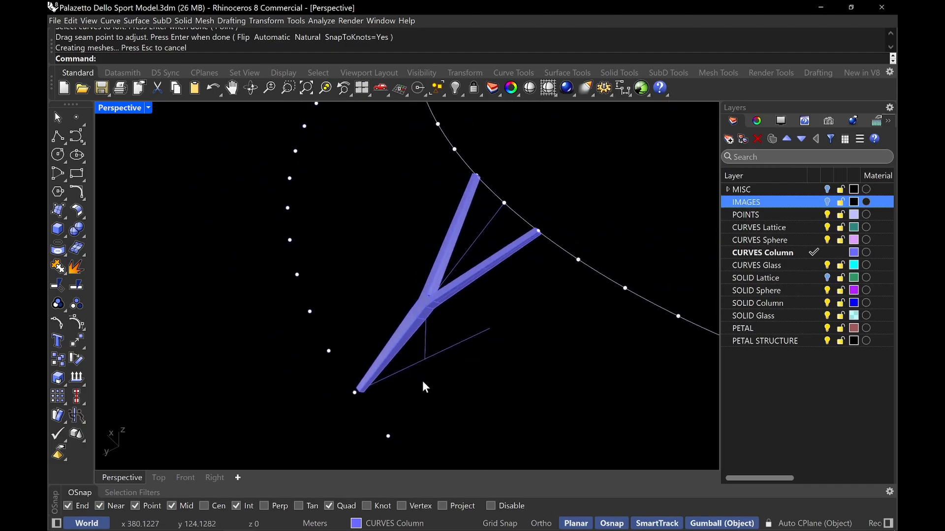
{"action": "type", "text": "Rectangle"}
{"action": "key", "text": "Return"}
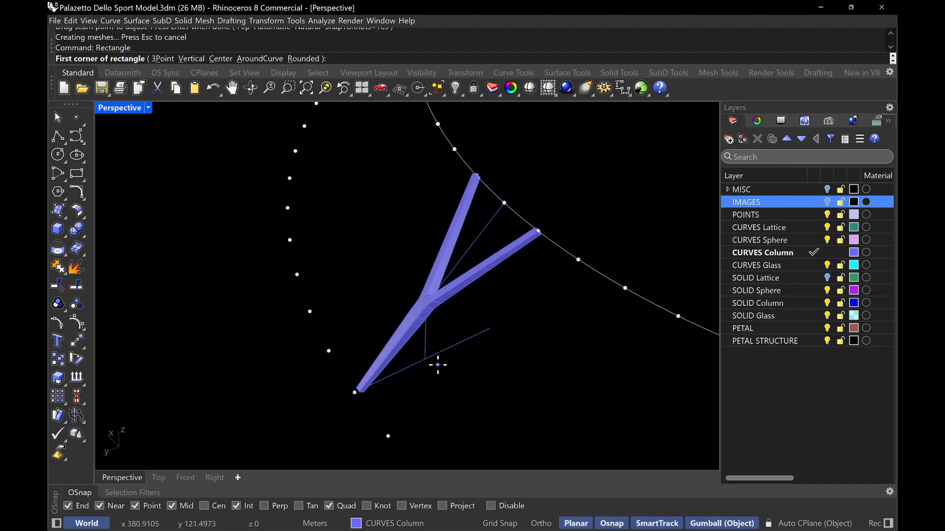
{"action": "type", "text": "A"}
{"action": "key", "text": "Return"}
{"action": "left_click", "coordinate": [425, 353]}
{"action": "left_click", "coordinate": [425, 359]}
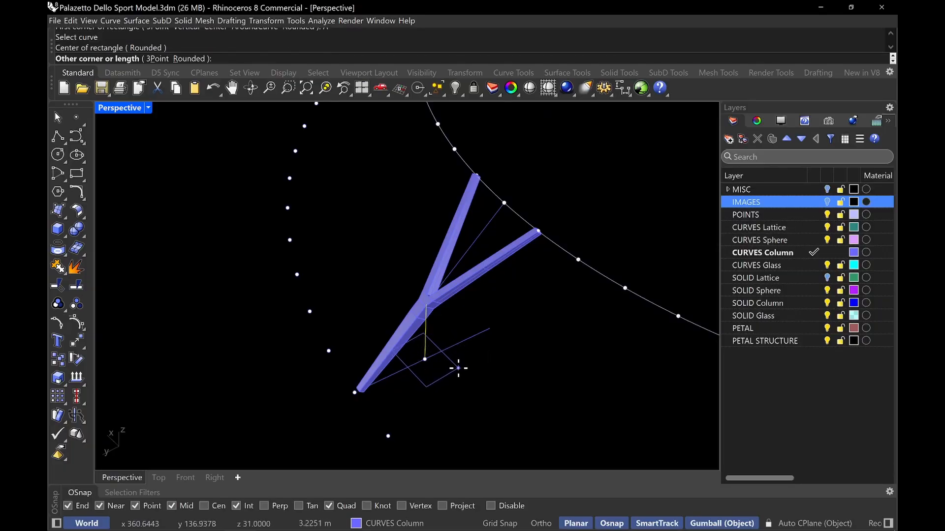
{"action": "type", "text": ".30"}
{"action": "key", "text": "Return"}
{"action": "type", "text": ".25"}
{"action": "key", "text": "Return"}
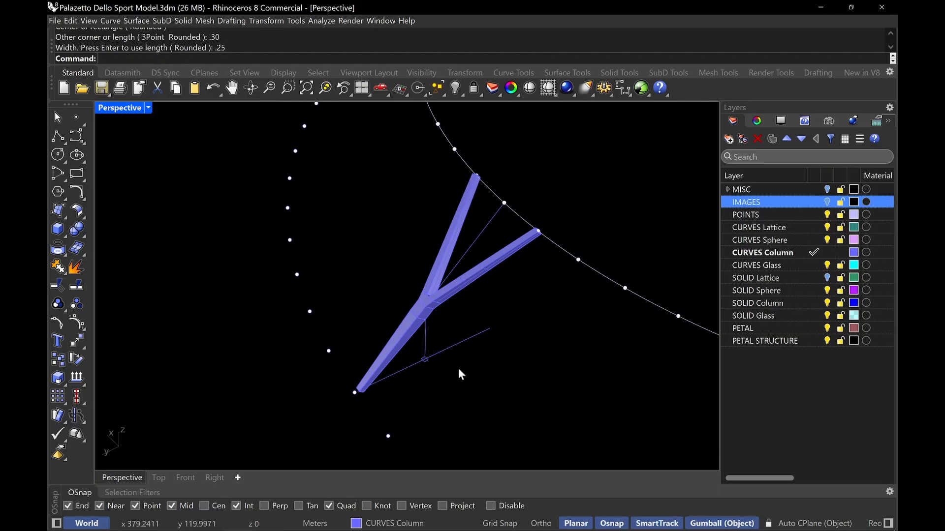
Zoom in and measure the side length of the new small rectangle
{"action": "type", "text": "z"}
{"action": "key", "text": "Return"}
{"action": "left_click_drag", "start_coordinate": [400, 340], "coordinate": [446, 368]}
{"action": "type", "text": "D"}
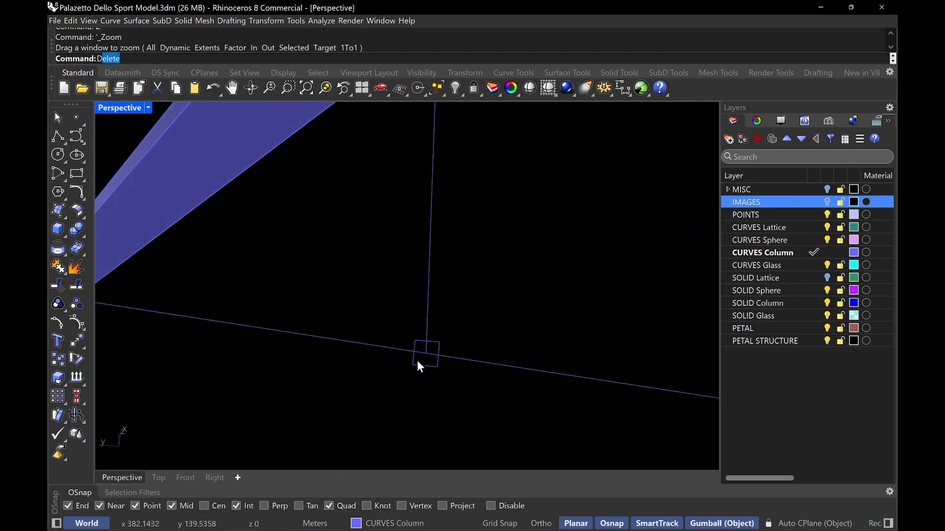
{"action": "type", "text": "is"}
{"action": "key", "text": "Return"}
{"action": "left_click", "coordinate": [438, 366]}
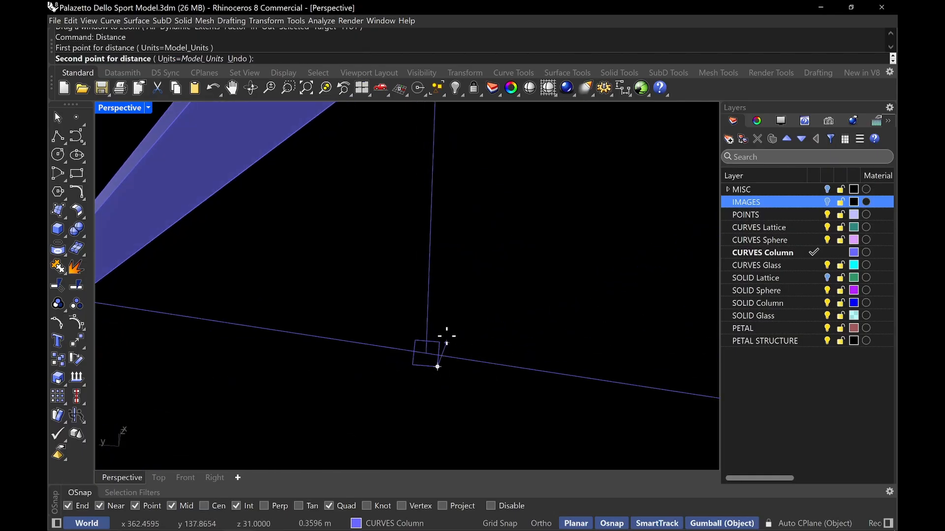
{"action": "left_click", "coordinate": [439, 342]}
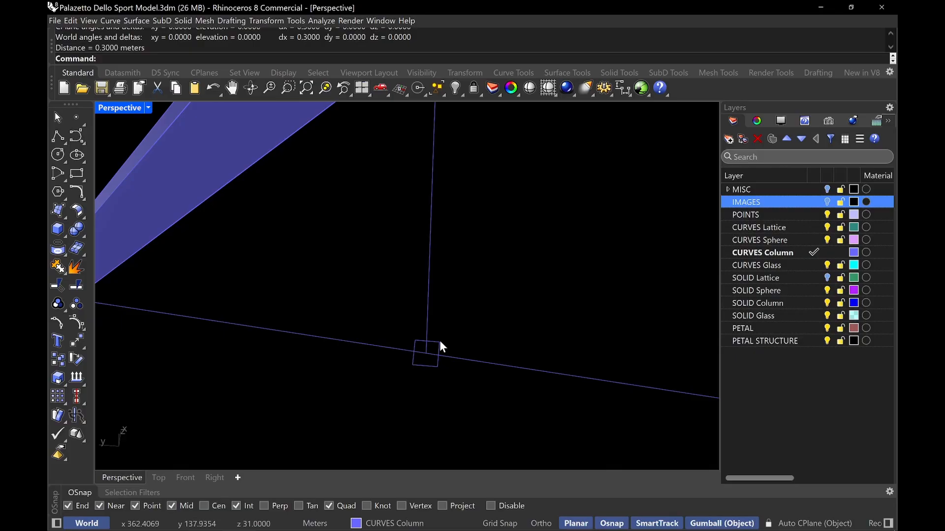
{"action": "scroll", "coordinate": [439, 341], "scroll_direction": "down", "scroll_amount": 6}
{"action": "right_click_drag", "start_coordinate": [439, 341], "coordinate": [471, 368]}
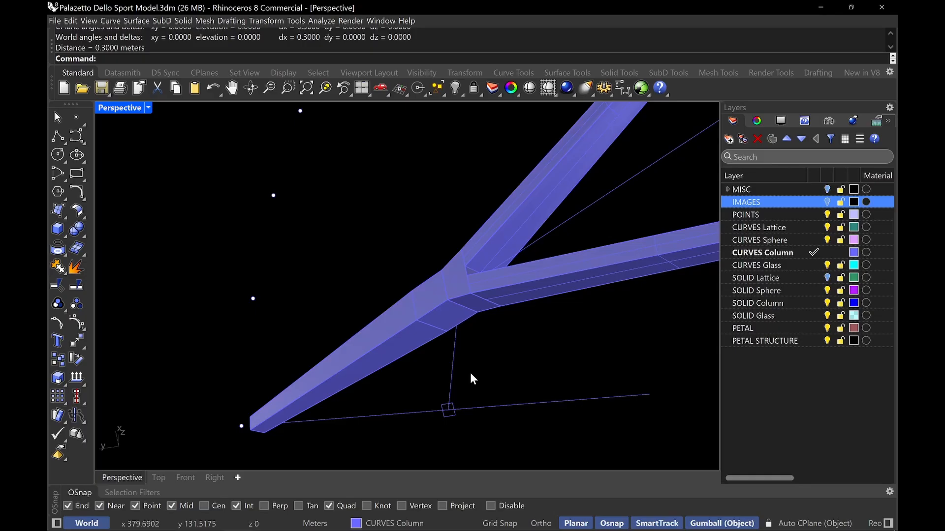
Select the small closed square curve below the column and shift it slightly with the gumball
{"action": "left_click", "coordinate": [457, 412]}
{"action": "scroll", "coordinate": [455, 413], "scroll_direction": "up", "scroll_amount": 5}
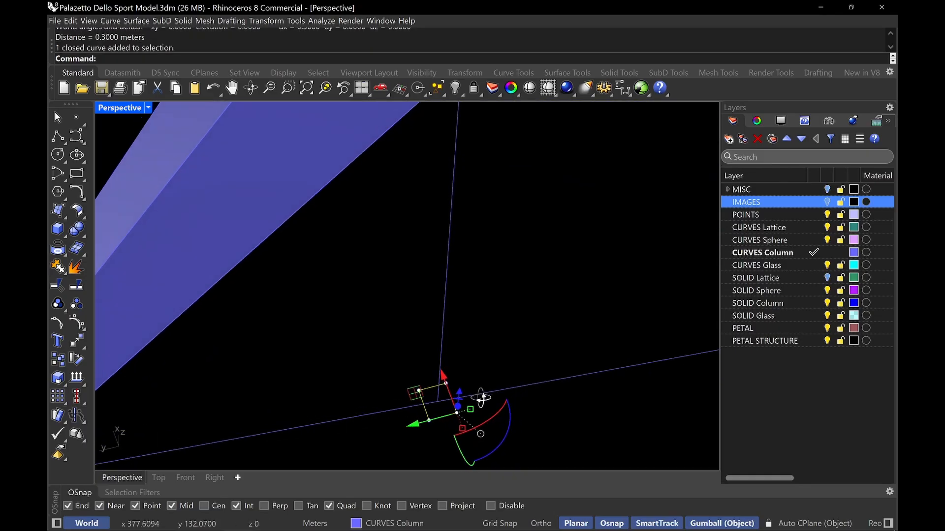
{"action": "mouse_move", "coordinate": [452, 394]}
{"action": "left_mouse_down"}
{"action": "mouse_move", "coordinate": [410, 409]}
{"action": "mouse_move", "coordinate": [439, 398]}
{"action": "left_mouse_up"}
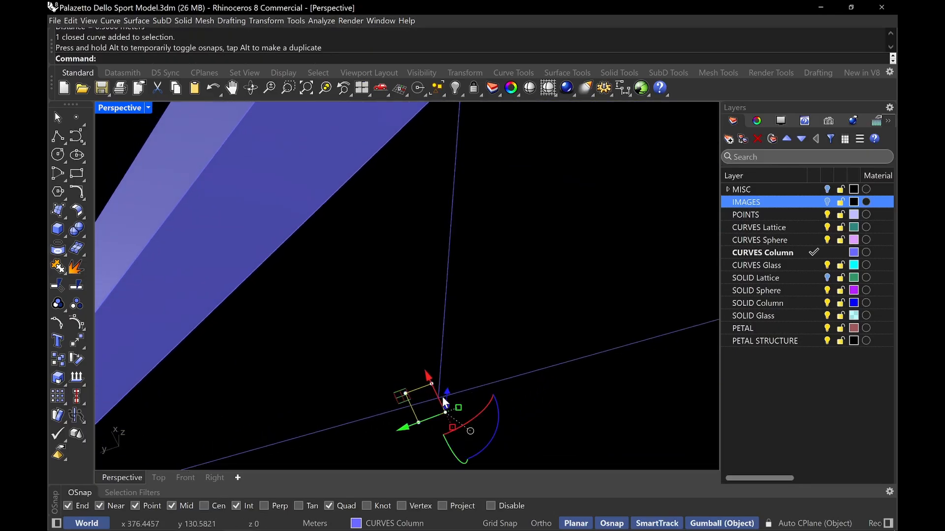
Duplicate an edge of the column solid near its branching junction
{"action": "left_click", "coordinate": [457, 372]}
{"action": "scroll", "coordinate": [457, 372], "scroll_direction": "down", "scroll_amount": 3}
{"action": "right_click_drag", "start_coordinate": [458, 371], "coordinate": [402, 349]}
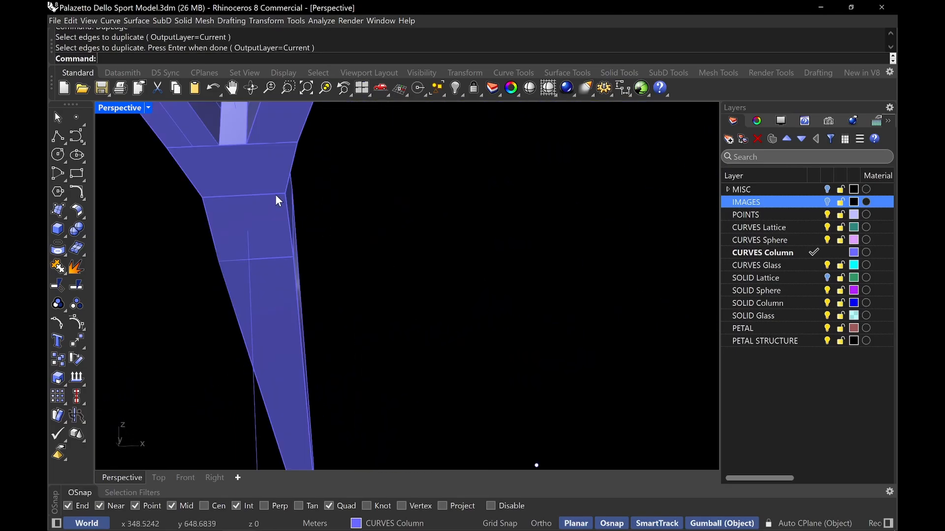
{"action": "left_click", "coordinate": [276, 194]}
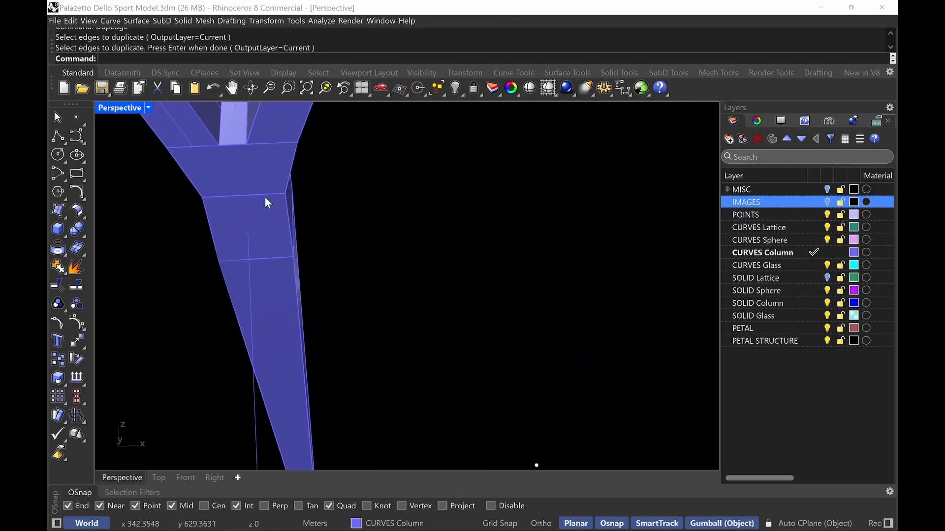
{"action": "left_click", "coordinate": [264, 196]}
{"action": "right_click_drag", "start_coordinate": [351, 223], "coordinate": [374, 235]}
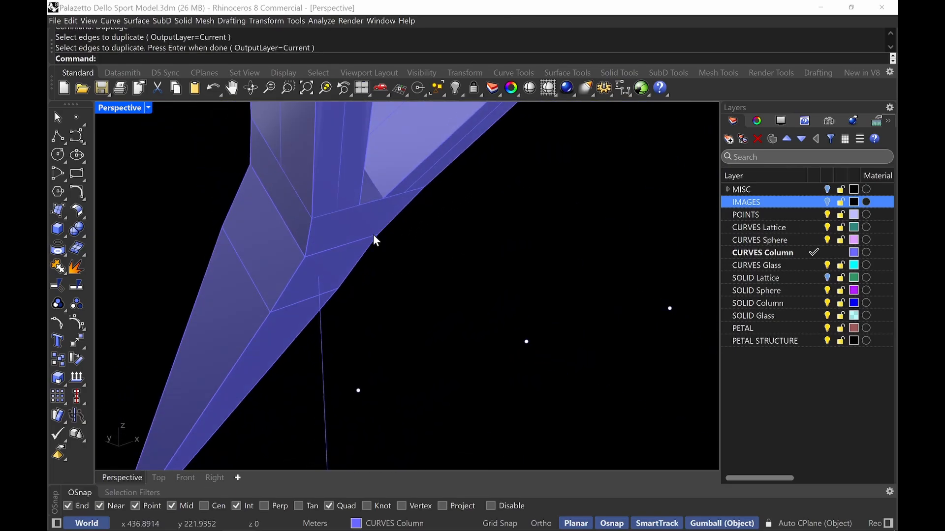
{"action": "type", "text": "E"}
{"action": "key", "text": "Return"}
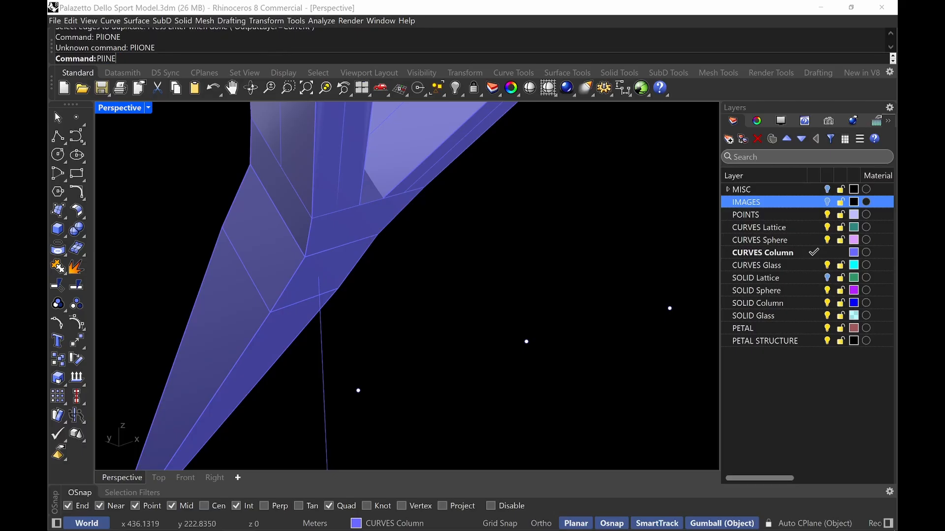
Draw a closed four-point polyline across the column's face below the junction
{"action": "type", "text": "PlINE"}
{"action": "key", "text": "Return"}
{"action": "left_click", "coordinate": [305, 257]}
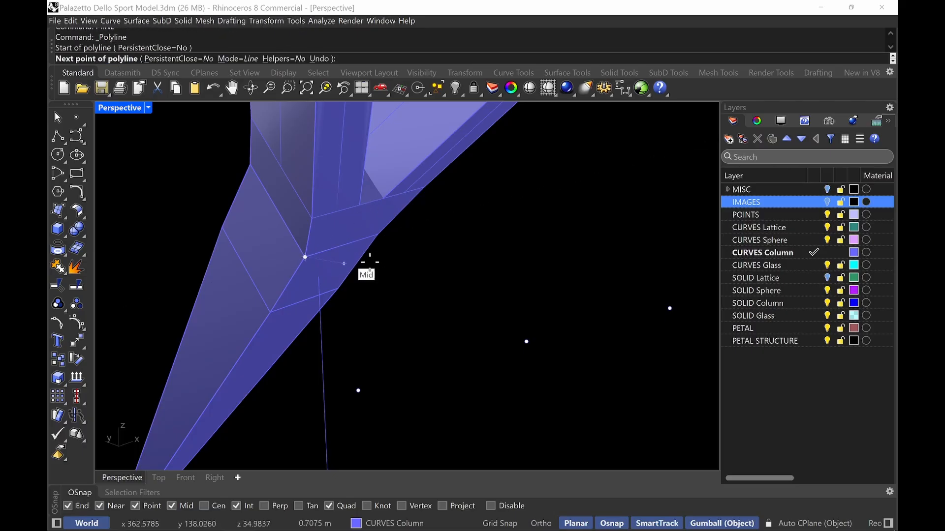
{"action": "right_click_drag", "start_coordinate": [390, 244], "coordinate": [340, 253]}
{"action": "scroll", "coordinate": [300, 190], "scroll_direction": "up", "scroll_amount": 6}
{"action": "right_click_drag", "start_coordinate": [277, 201], "coordinate": [386, 231], "text": "shift"}
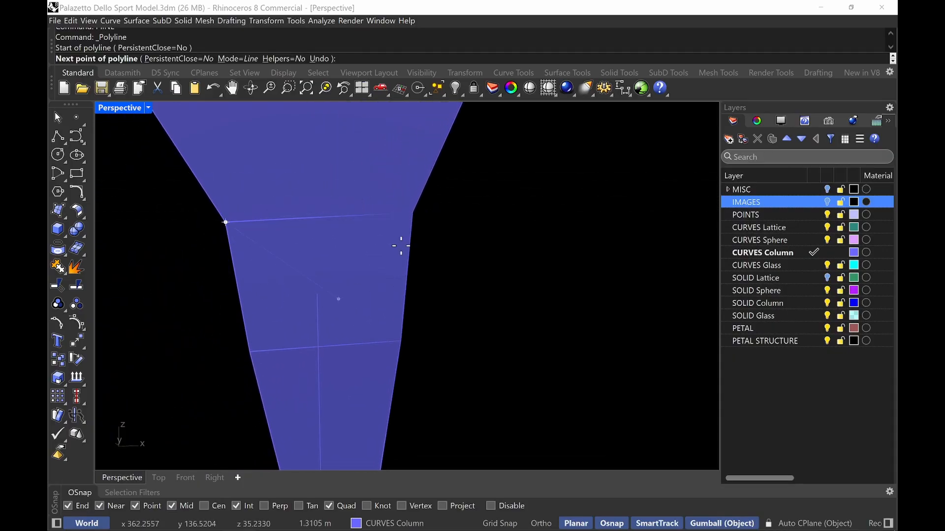
{"action": "left_click", "coordinate": [412, 213]}
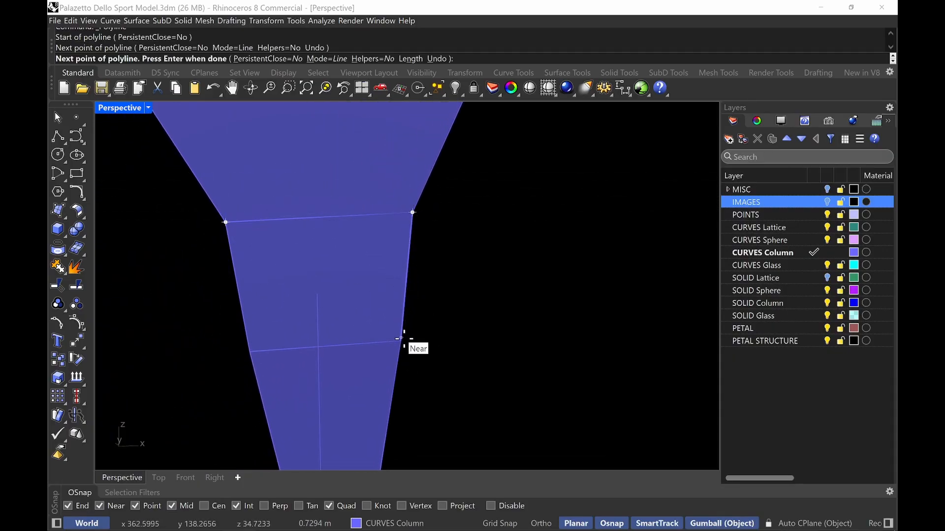
{"action": "left_click", "coordinate": [401, 341]}
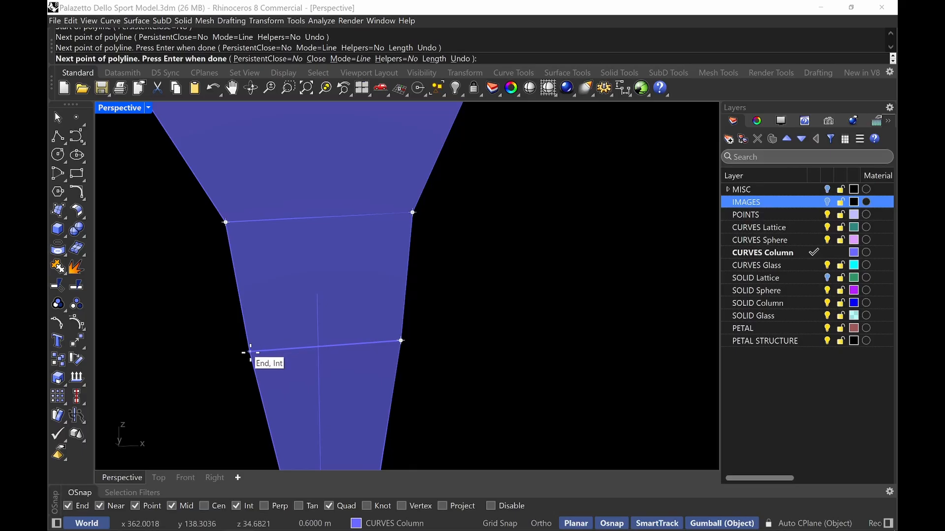
{"action": "left_click", "coordinate": [250, 352]}
{"action": "left_click", "coordinate": [225, 223]}
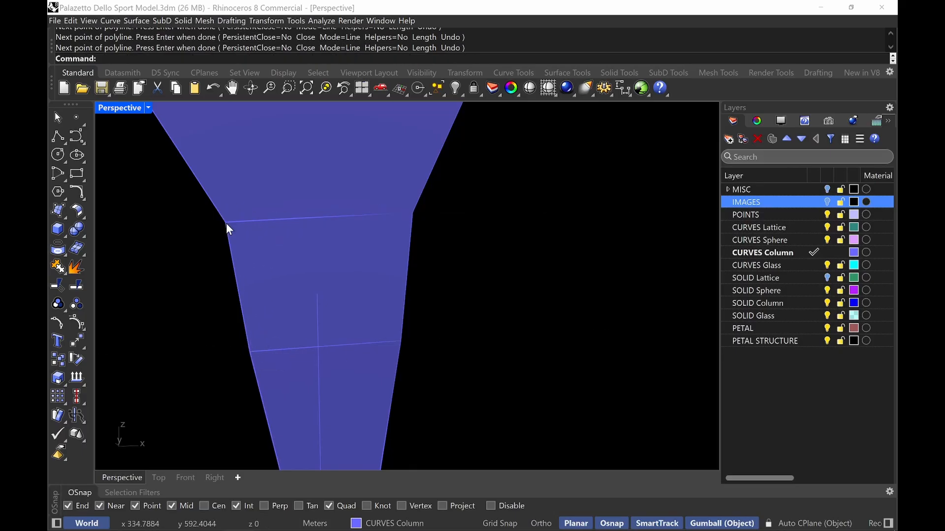
Try to intersect the new polyline with the column solid
{"action": "left_click", "coordinate": [257, 221]}
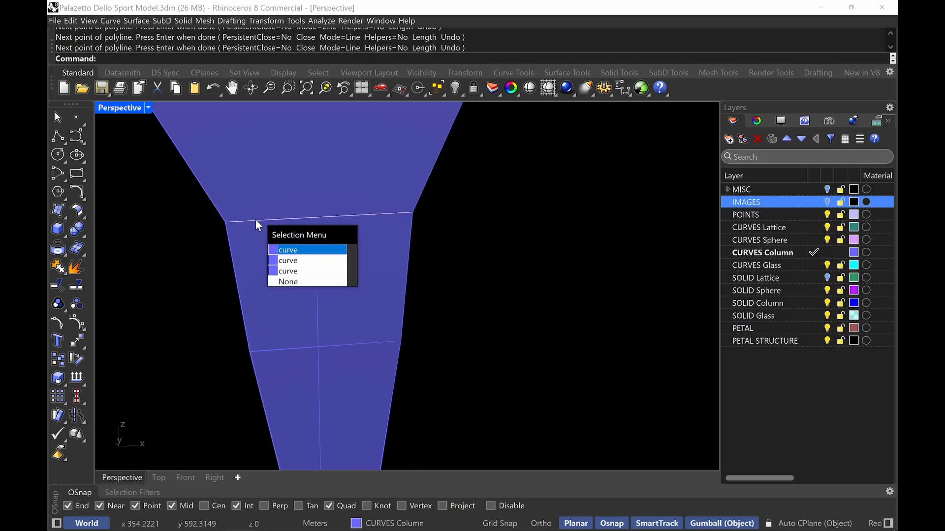
{"action": "left_click", "coordinate": [279, 271]}
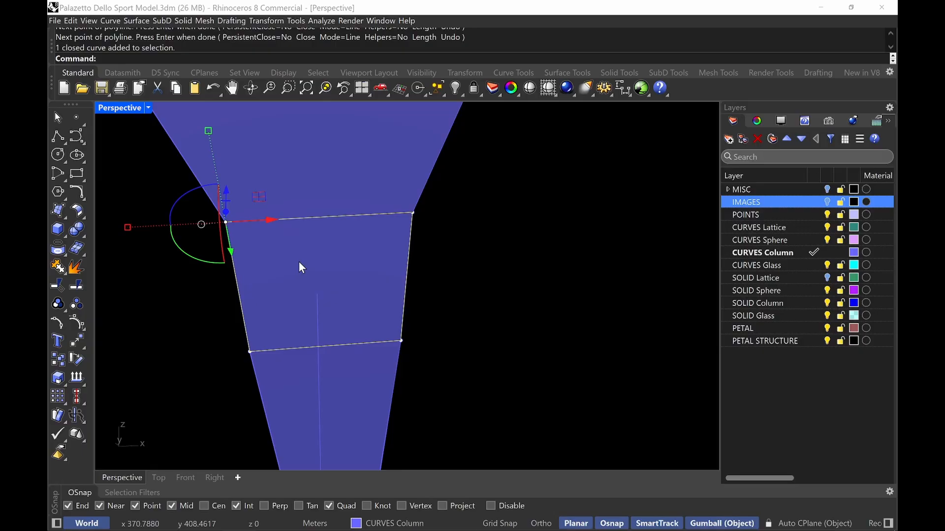
{"action": "key", "text": "Escape"}
{"action": "type", "text": "Inter"}
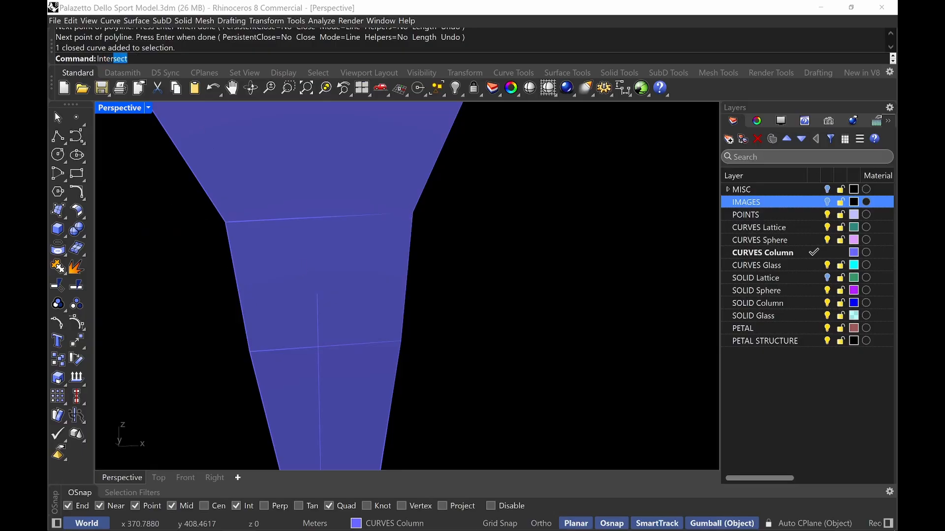
{"action": "type", "text": "sect"}
{"action": "key", "text": "Return"}
{"action": "left_click", "coordinate": [299, 262]}
{"action": "right_click_drag", "start_coordinate": [327, 407], "coordinate": [401, 429]}
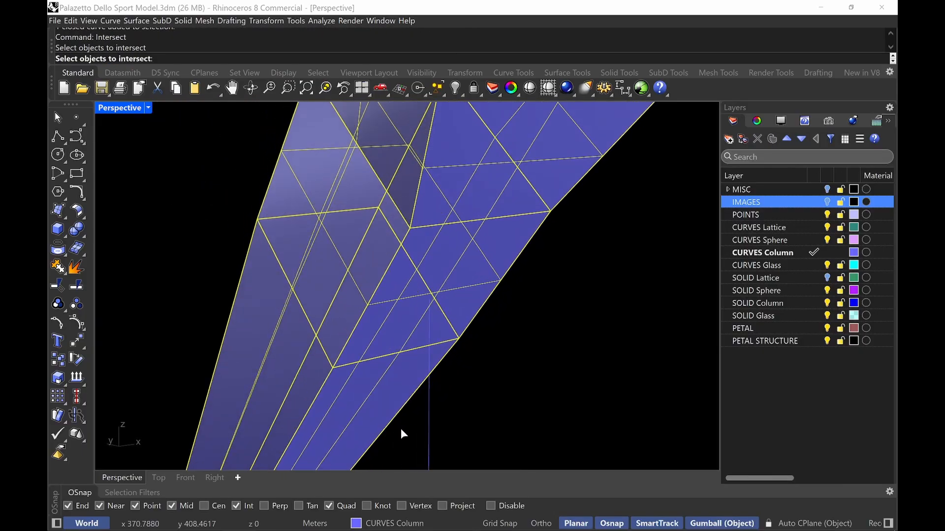
{"action": "left_click", "coordinate": [432, 443]}
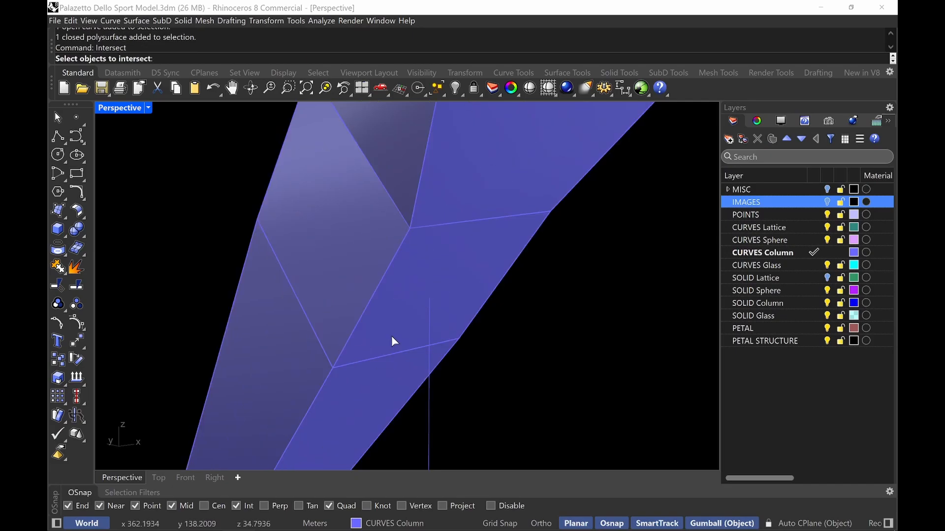
{"action": "key", "text": "Return"}
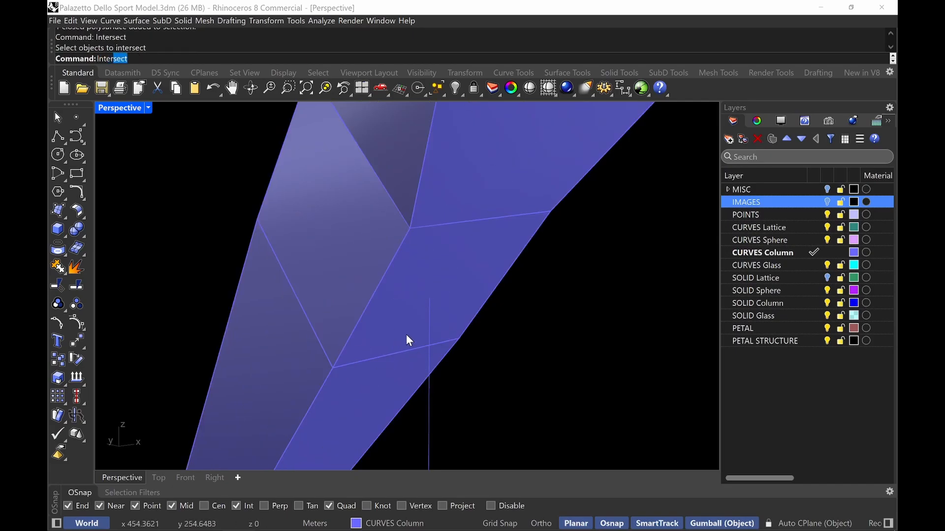
Intersect the vertical guide line with the column solid to create an intersection point
{"action": "type", "text": "Inter"}
{"action": "key", "text": "Return"}
{"action": "left_click", "coordinate": [406, 335]}
{"action": "left_click", "coordinate": [430, 409]}
{"action": "key", "text": "Return"}
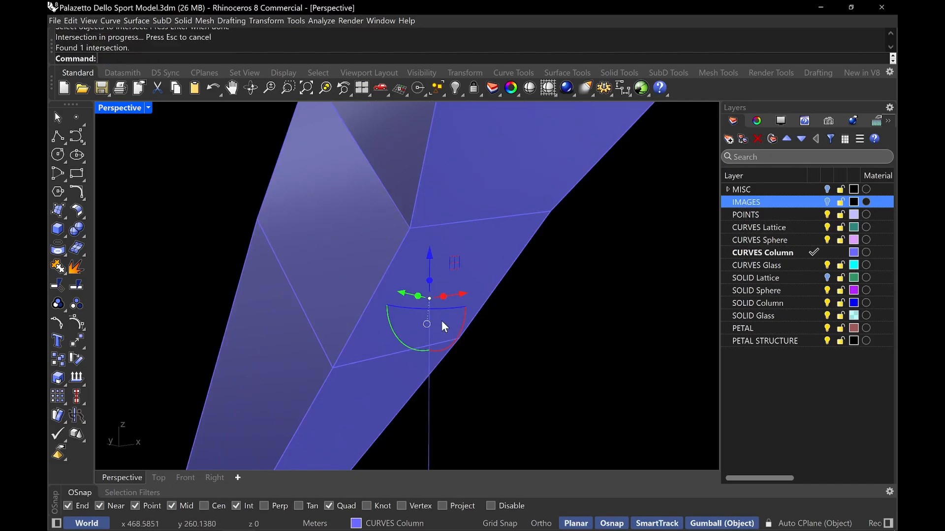
{"action": "key", "text": "Escape"}
Scale the polyline one-dimensionally from its upper corner so its top edge becomes 0.30 m long
{"action": "right_click_drag", "start_coordinate": [440, 305], "coordinate": [427, 294]}
{"action": "left_click", "coordinate": [422, 203]}
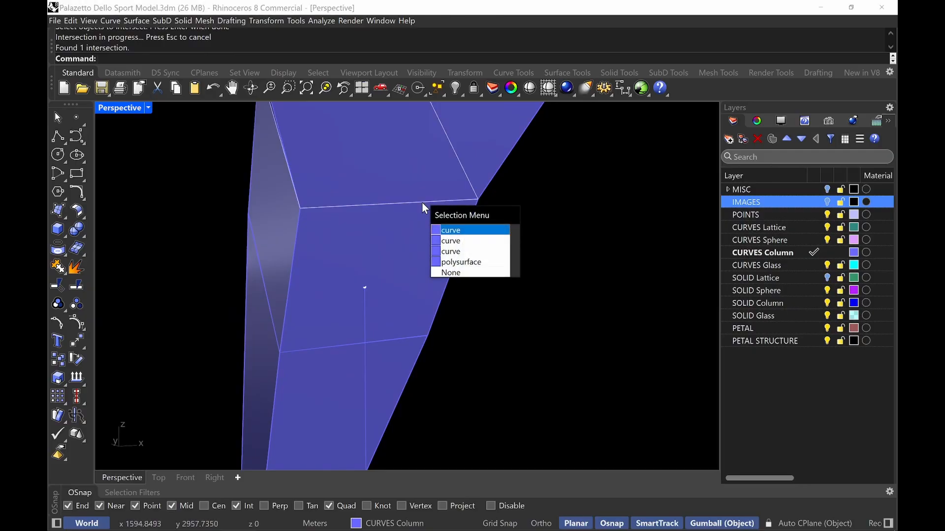
{"action": "left_click", "coordinate": [442, 252]}
{"action": "type", "text": "Scale1D"}
{"action": "key", "text": "Return"}
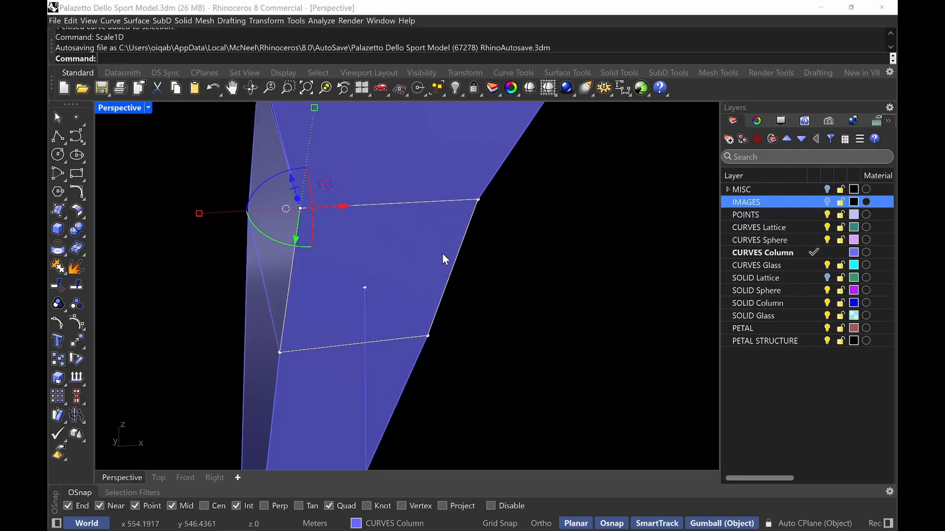
{"action": "left_click", "coordinate": [300, 208]}
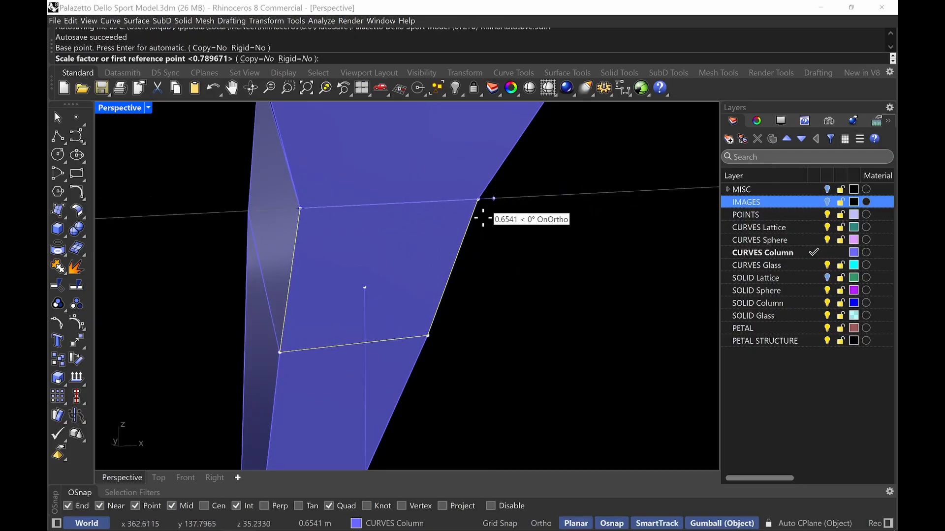
{"action": "left_click", "coordinate": [478, 199]}
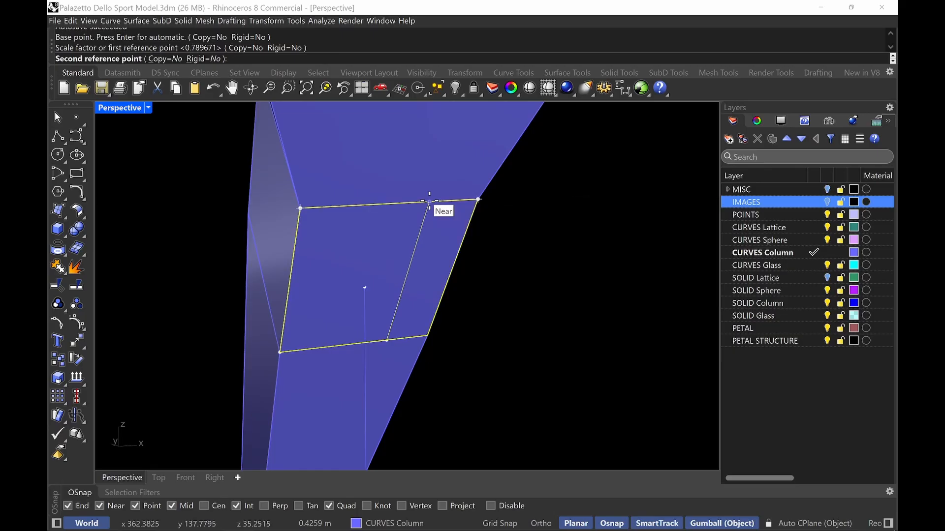
{"action": "type", "text": "30"}
{"action": "key", "text": "Return"}
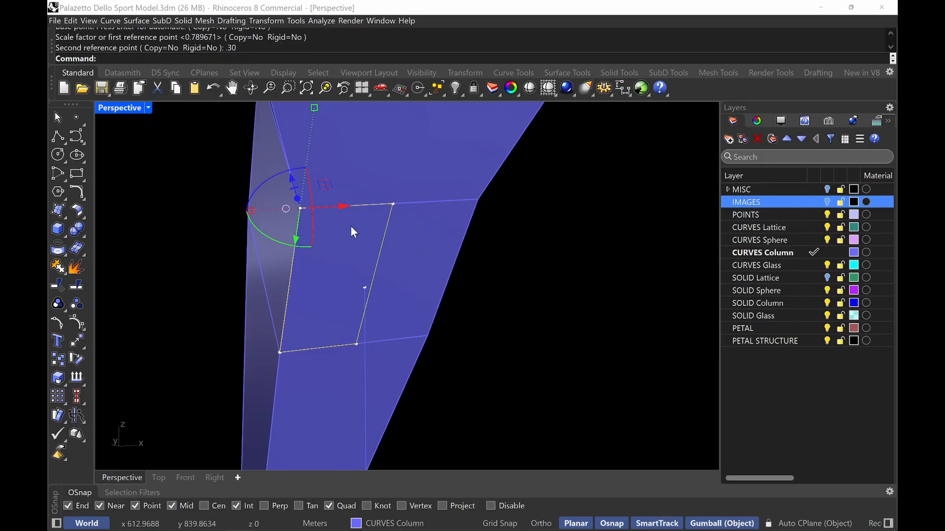
Scale the polyline one-dimensionally along its side edge to a length of 1.35 m
{"action": "key", "text": "Return"}
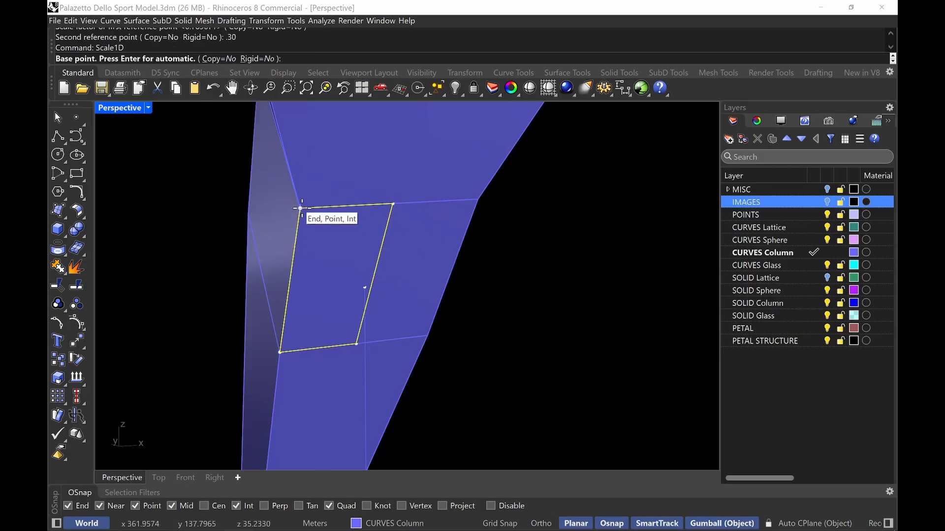
{"action": "left_click", "coordinate": [300, 209]}
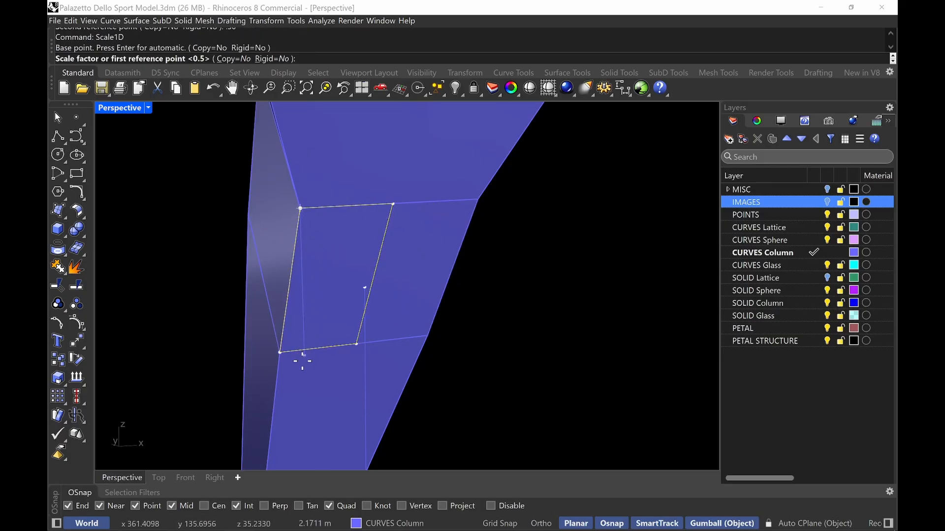
{"action": "left_click", "coordinate": [280, 353]}
{"action": "type", "text": "1.3"}
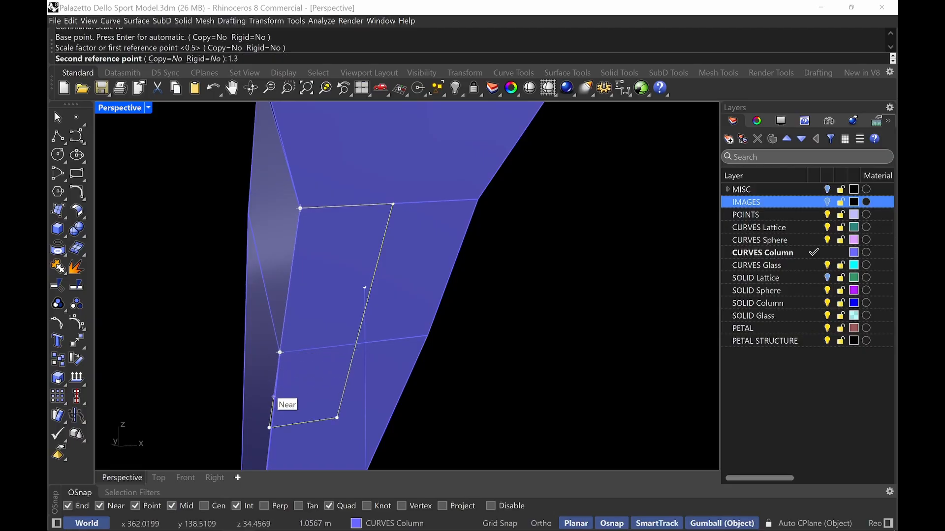
{"action": "type", "text": "5"}
{"action": "key", "text": "Return"}
Move the scaled polyline so its top edge midpoint sits on the intersection point
{"action": "scroll", "coordinate": [281, 381], "scroll_direction": "down", "scroll_amount": 3}
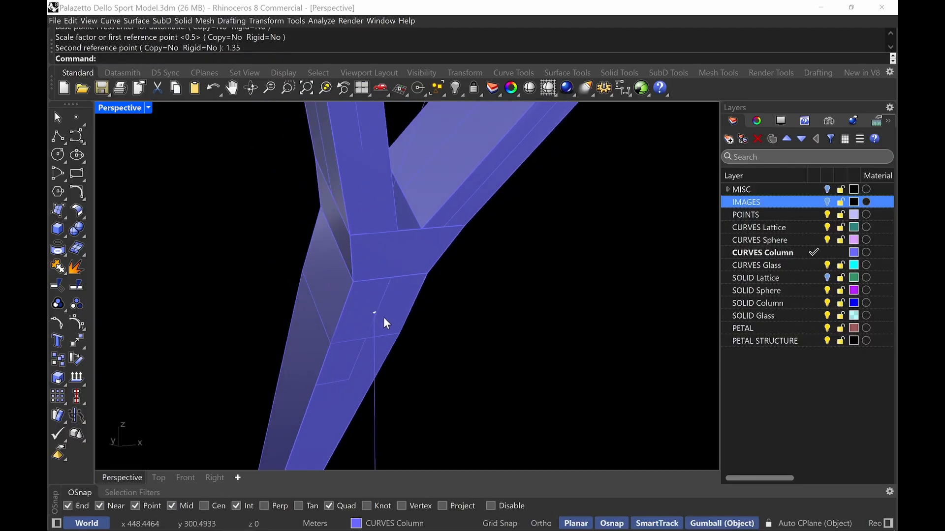
{"action": "left_click", "coordinate": [379, 301]}
{"action": "right_click", "coordinate": [370, 298]}
{"action": "type", "text": "m"}
{"action": "key", "text": "Return"}
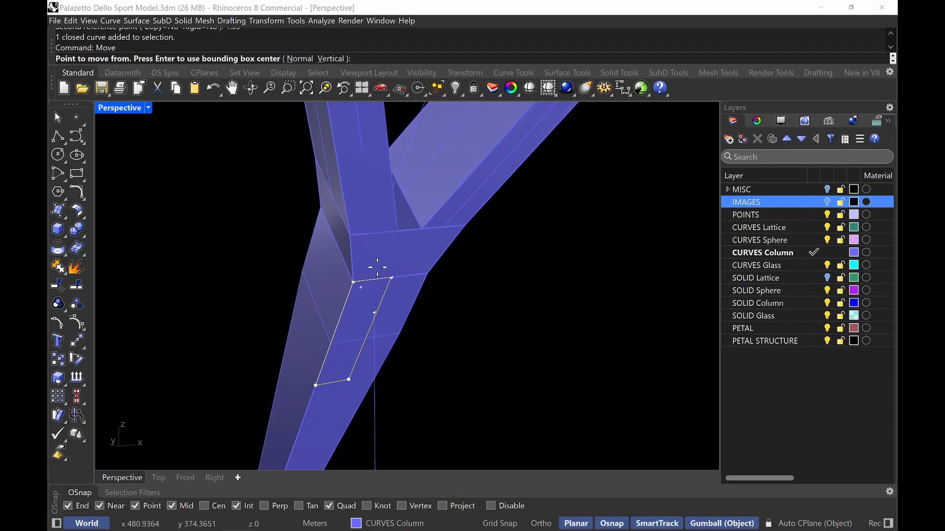
{"action": "left_click", "coordinate": [371, 280]}
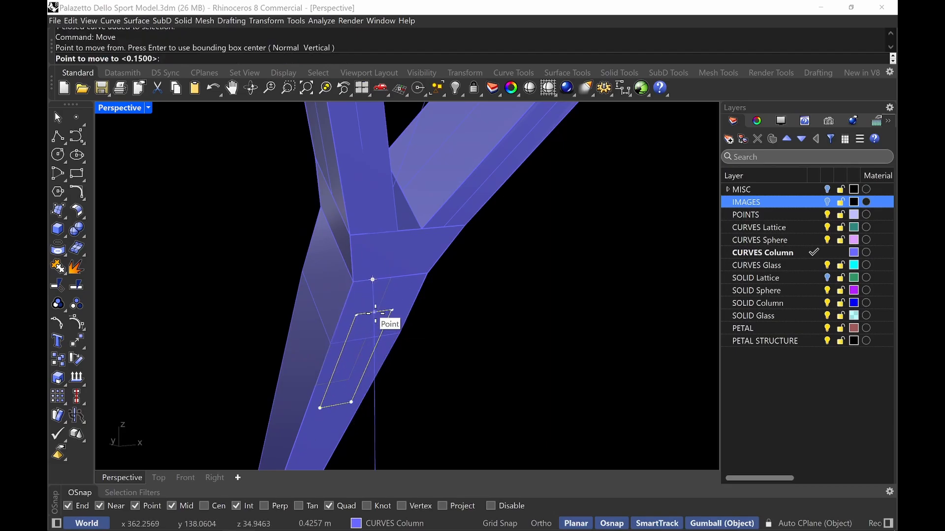
{"action": "left_click", "coordinate": [374, 315]}
Draw a vertical line 1.15 m long, both sides, centred on the point on the guide line
{"action": "scroll", "coordinate": [462, 347], "scroll_direction": "down", "scroll_amount": 3}
{"action": "right_click_drag", "start_coordinate": [462, 348], "coordinate": [445, 324]}
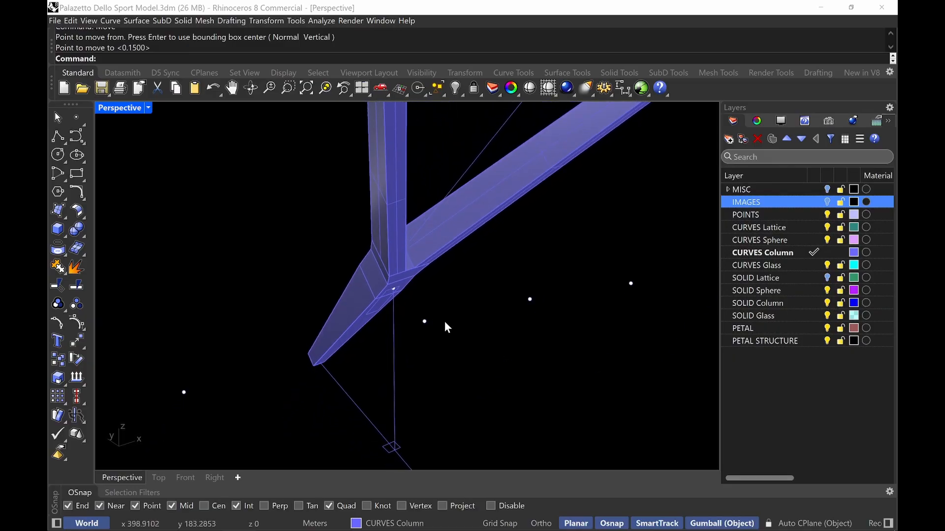
{"action": "mouse_move", "coordinate": [436, 363]}
{"action": "right_mouse_down"}
{"action": "mouse_move", "coordinate": [390, 340]}
{"action": "mouse_move", "coordinate": [450, 342]}
{"action": "mouse_move", "coordinate": [452, 353]}
{"action": "right_mouse_up"}
{"action": "right_click_drag", "start_coordinate": [437, 410], "coordinate": [456, 399]}
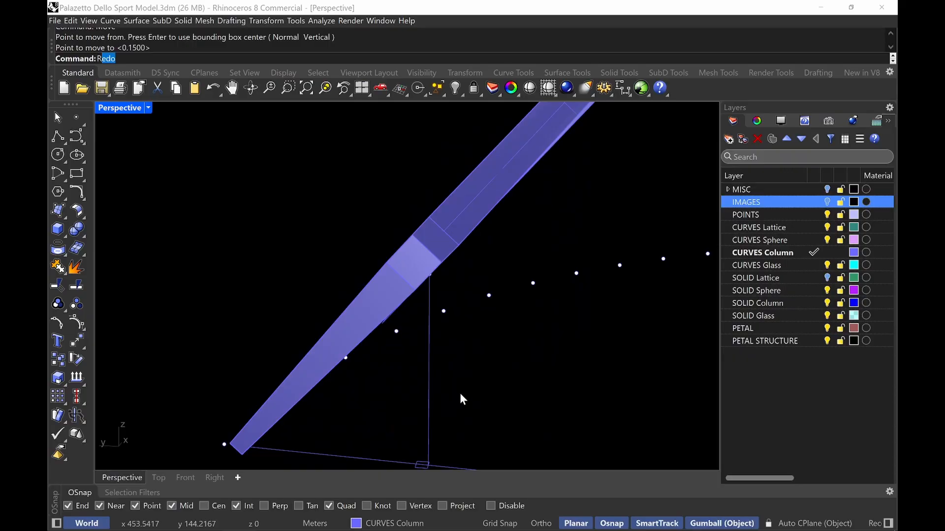
{"action": "key", "text": "Escape"}
{"action": "type", "text": "Line"}
{"action": "key", "text": "Return"}
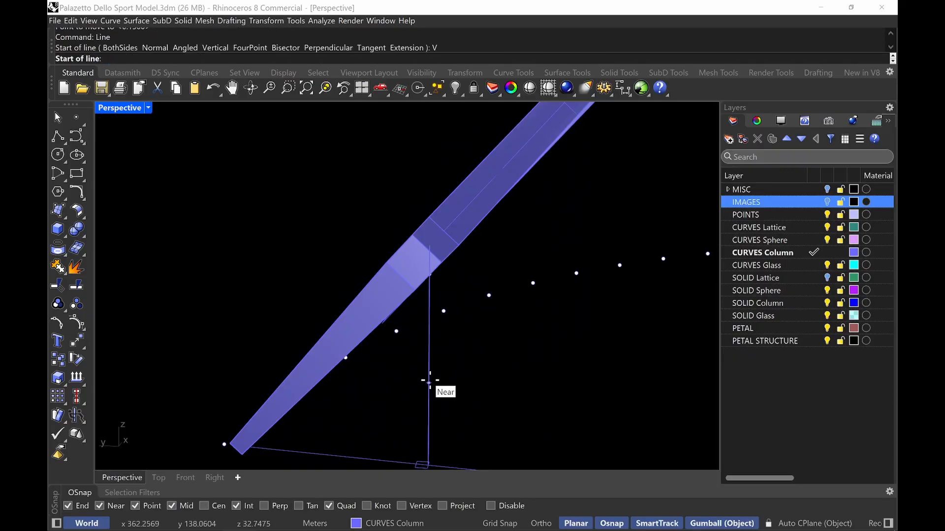
{"action": "scroll", "coordinate": [408, 304], "scroll_direction": "up", "scroll_amount": 3}
{"action": "left_click", "coordinate": [414, 224]}
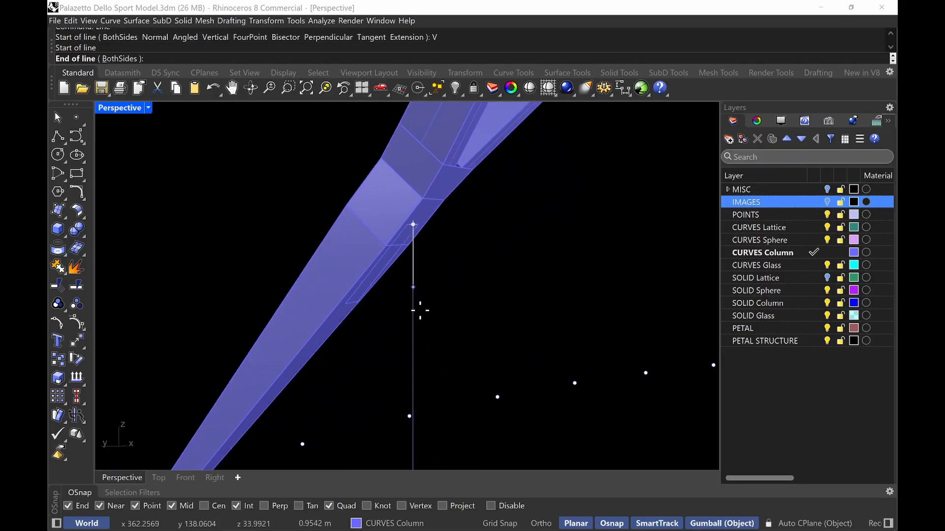
{"action": "type", "text": "1.15"}
{"action": "key", "text": "Return"}
{"action": "left_click", "coordinate": [414, 337]}
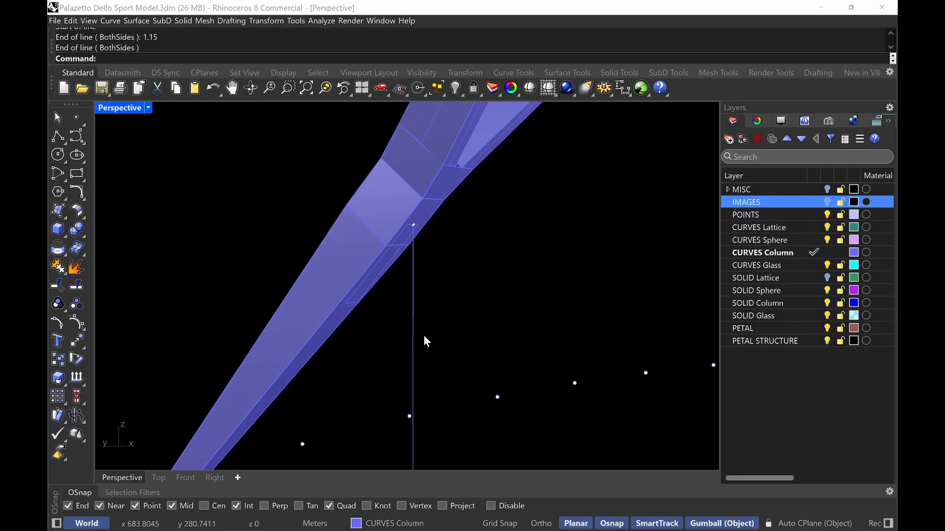
Zoom out over the whole structure and switch the viewport to the Top view
{"action": "scroll", "coordinate": [359, 223], "scroll_direction": "down", "scroll_amount": 10}
{"action": "right_click_drag", "start_coordinate": [360, 223], "coordinate": [448, 261]}
{"action": "scroll", "coordinate": [445, 272], "scroll_direction": "down", "scroll_amount": 5}
{"action": "scroll", "coordinate": [418, 258], "scroll_direction": "down", "scroll_amount": 3}
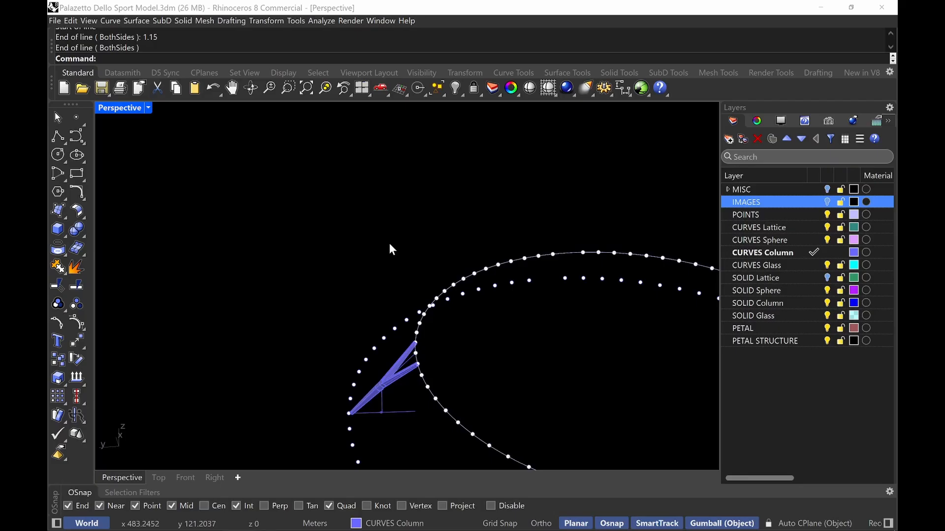
{"action": "double_click", "coordinate": [118, 109]}
{"action": "double_click", "coordinate": [110, 110]}
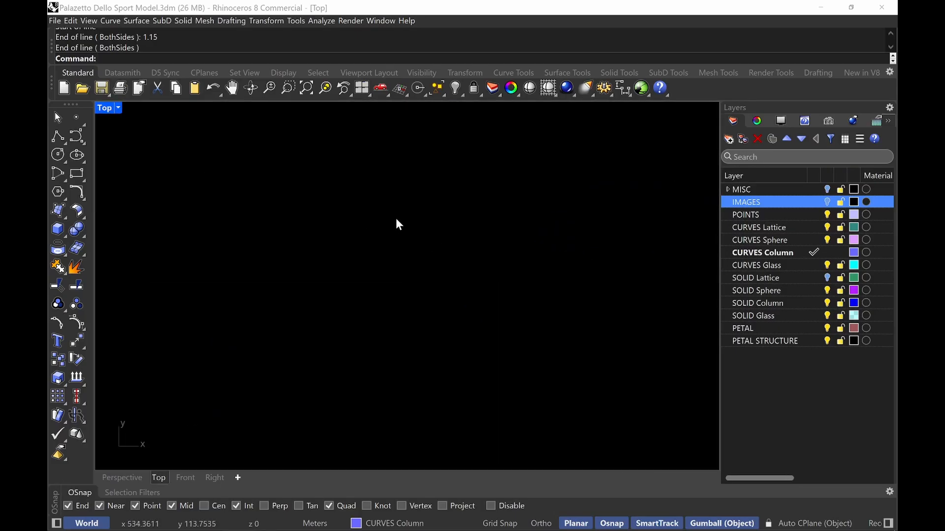
Show the reference images layer and zoom in to examine the column section drawing
{"action": "left_click", "coordinate": [829, 203]}
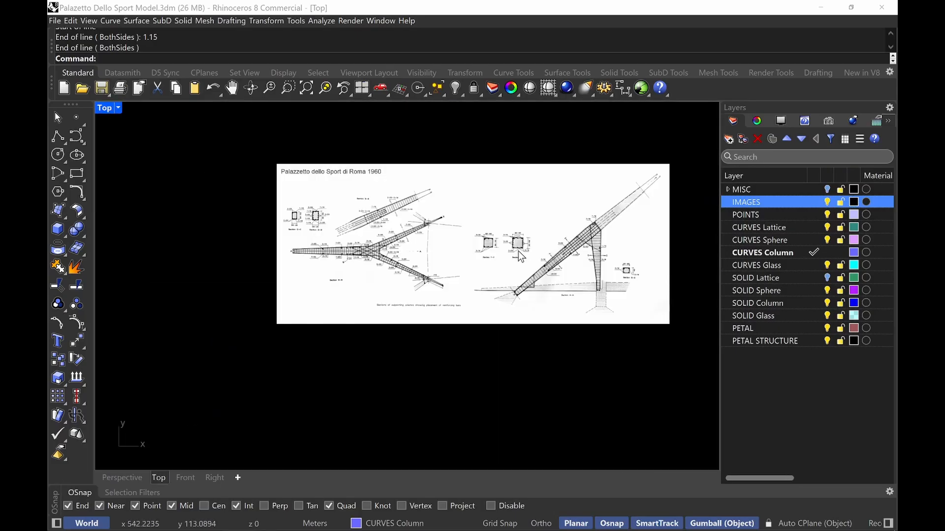
{"action": "scroll", "coordinate": [519, 253], "scroll_direction": "up", "scroll_amount": 5}
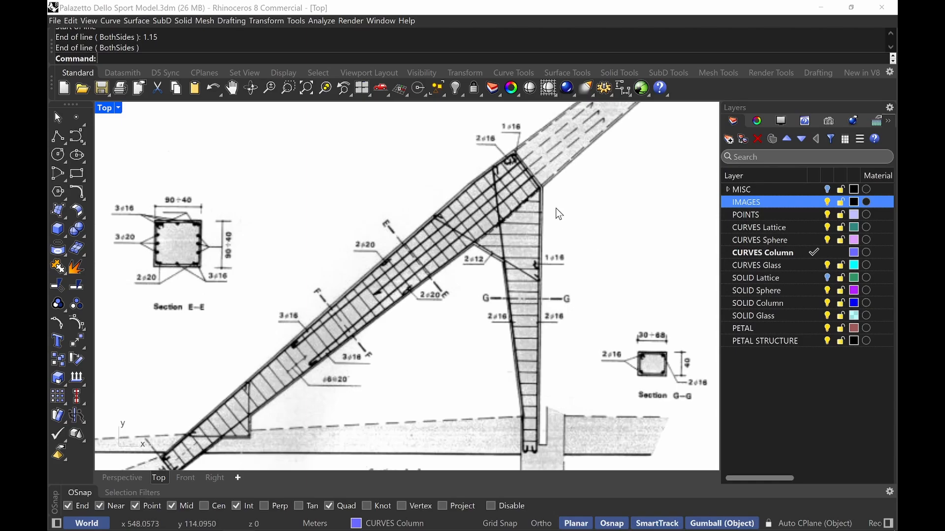
{"action": "key", "text": "ctrl+alt+g"}
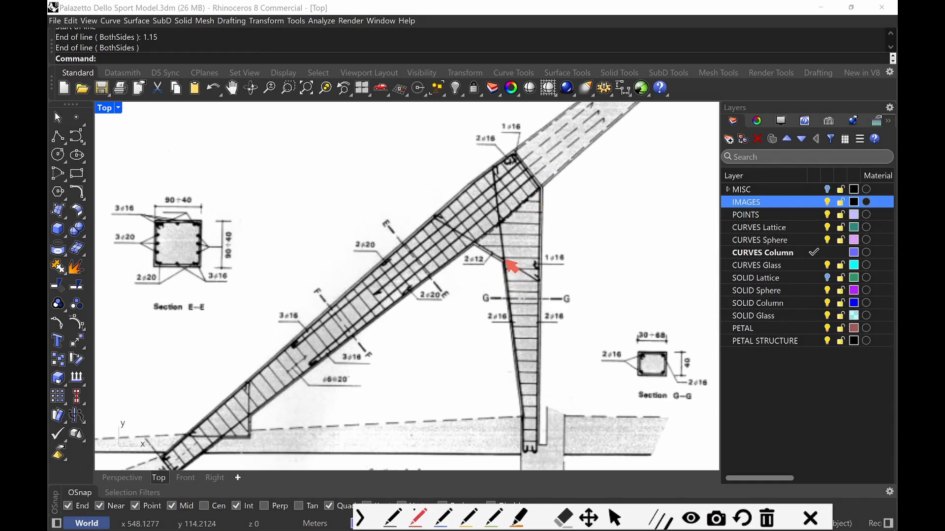
{"action": "left_click_drag", "start_coordinate": [475, 245], "coordinate": [541, 187]}
{"action": "mouse_move", "coordinate": [505, 260]}
{"action": "left_mouse_down"}
{"action": "mouse_move", "coordinate": [549, 246]}
{"action": "mouse_move", "coordinate": [506, 261]}
{"action": "left_mouse_up"}
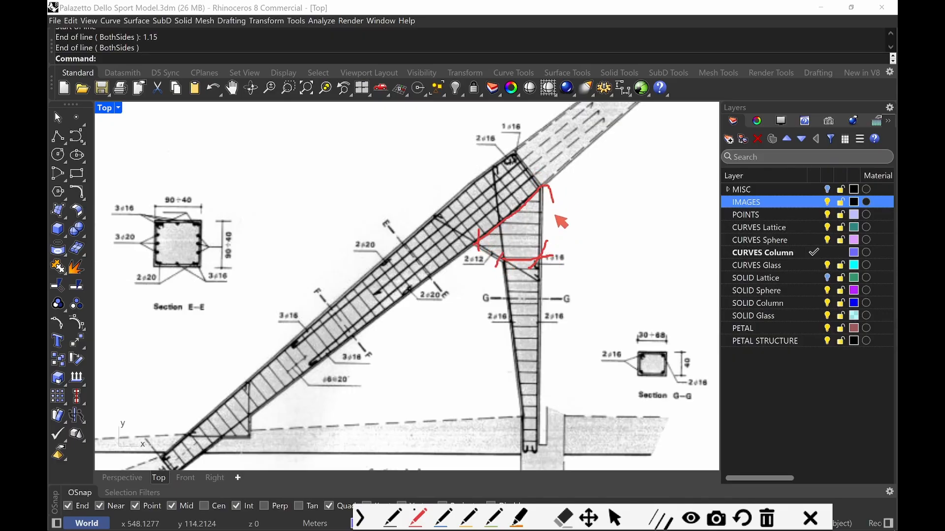
{"action": "left_click_drag", "start_coordinate": [547, 195], "coordinate": [555, 268]}
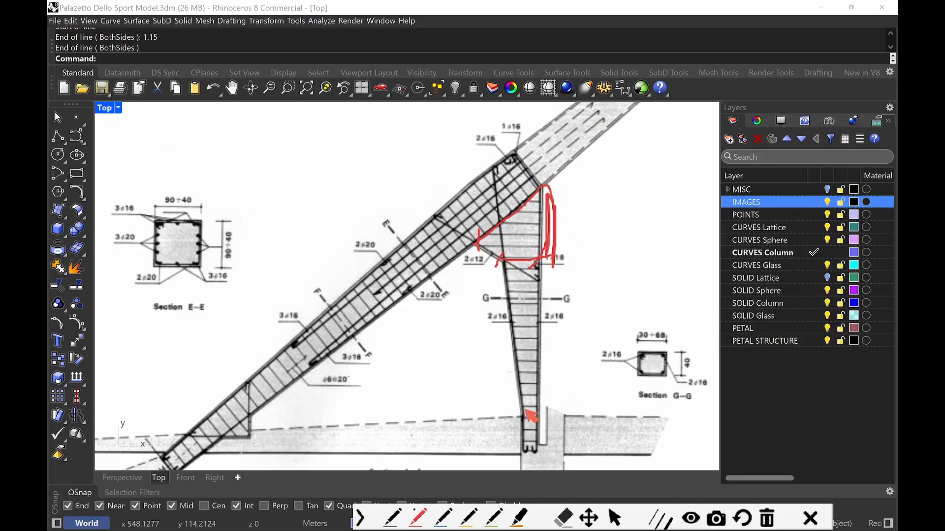
{"action": "mouse_move", "coordinate": [520, 412]}
{"action": "left_mouse_down"}
{"action": "mouse_move", "coordinate": [530, 424]}
{"action": "mouse_move", "coordinate": [536, 415]}
{"action": "left_mouse_up"}
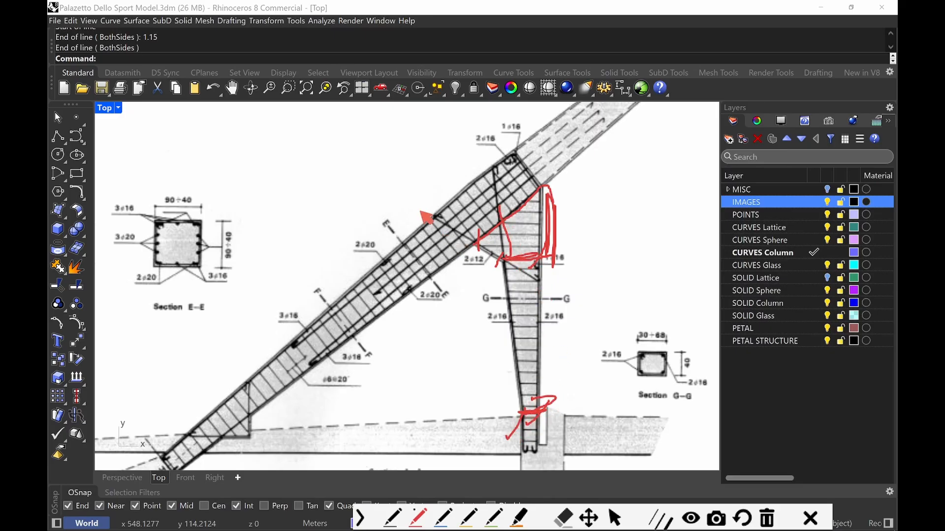
{"action": "key", "text": "Escape"}
Hide the images layer and draw a 0.30 by 0.60 m rectangle around the vertical line near its top
{"action": "double_click", "coordinate": [113, 108]}
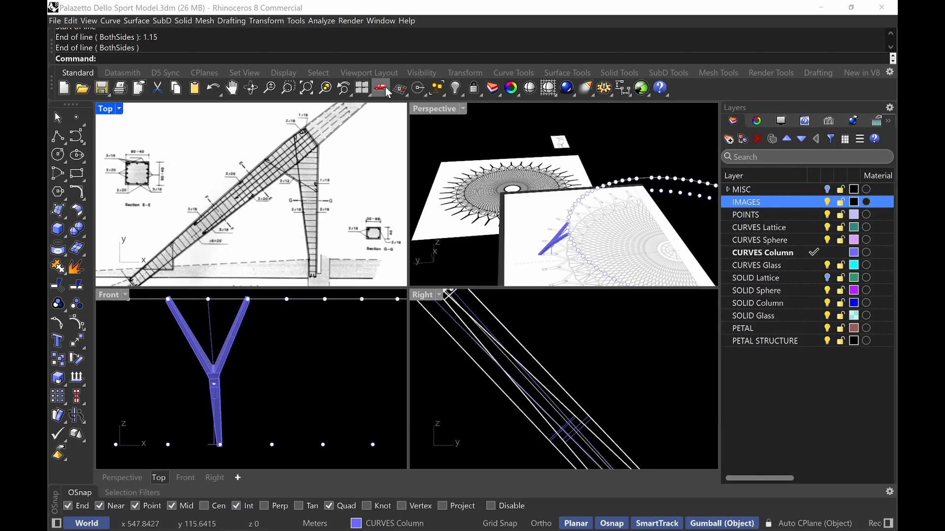
{"action": "double_click", "coordinate": [439, 105]}
{"action": "right_click_drag", "start_coordinate": [512, 294], "coordinate": [494, 264]}
{"action": "left_click", "coordinate": [827, 203]}
{"action": "scroll", "coordinate": [310, 384], "scroll_direction": "up", "scroll_amount": 2}
{"action": "scroll", "coordinate": [480, 321], "scroll_direction": "up", "scroll_amount": 6}
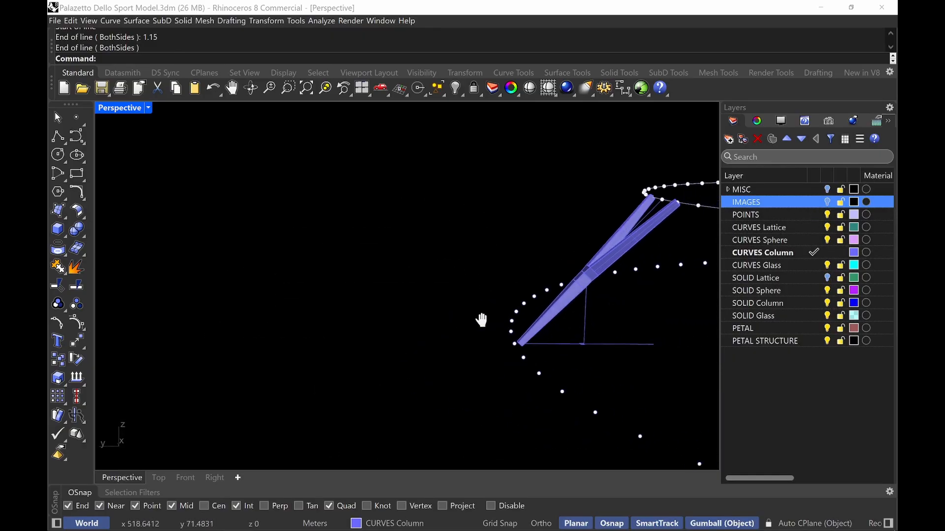
{"action": "left_click", "coordinate": [359, 288]}
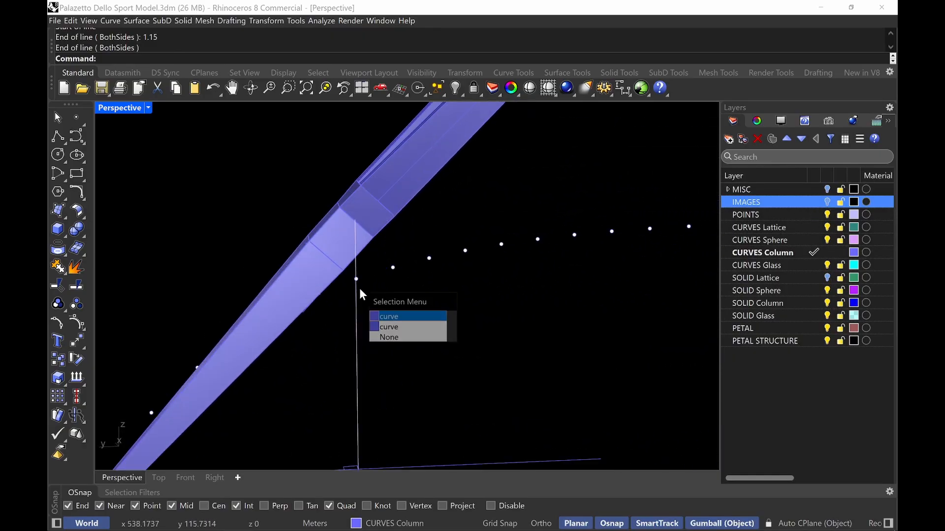
{"action": "left_click", "coordinate": [409, 328]}
{"action": "scroll", "coordinate": [410, 328], "scroll_direction": "down", "scroll_amount": 2}
{"action": "right_click_drag", "start_coordinate": [408, 324], "coordinate": [371, 313]}
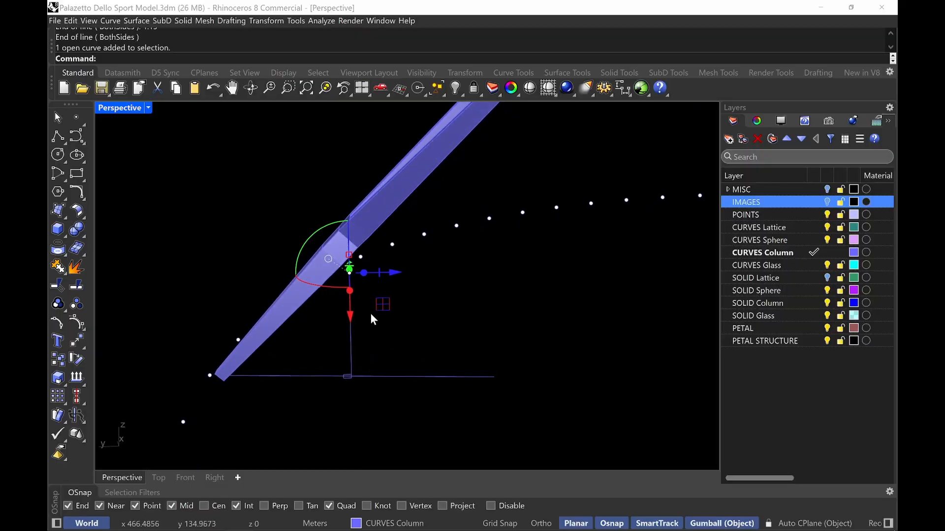
{"action": "left_click", "coordinate": [362, 302]}
{"action": "type", "text": "Rectangle"}
{"action": "key", "text": "Return"}
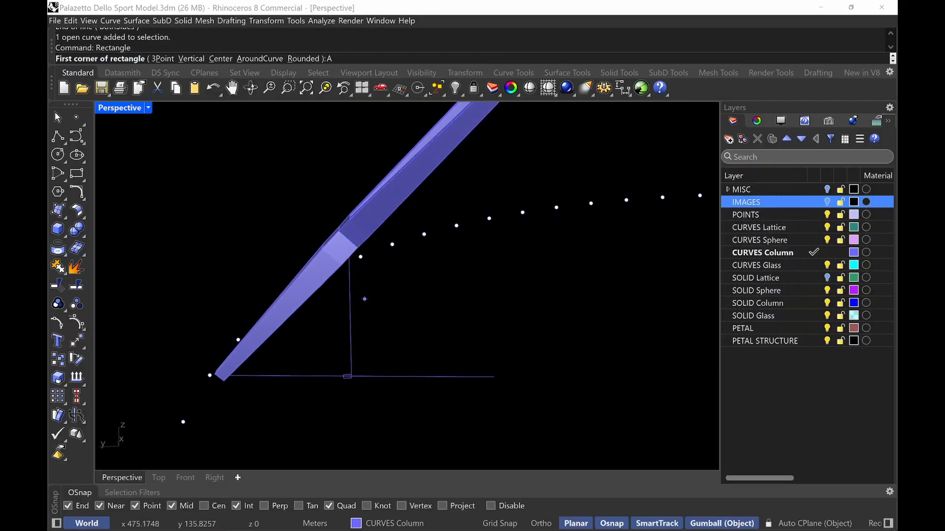
{"action": "type", "text": "A"}
{"action": "key", "text": "Return"}
{"action": "left_click", "coordinate": [350, 330]}
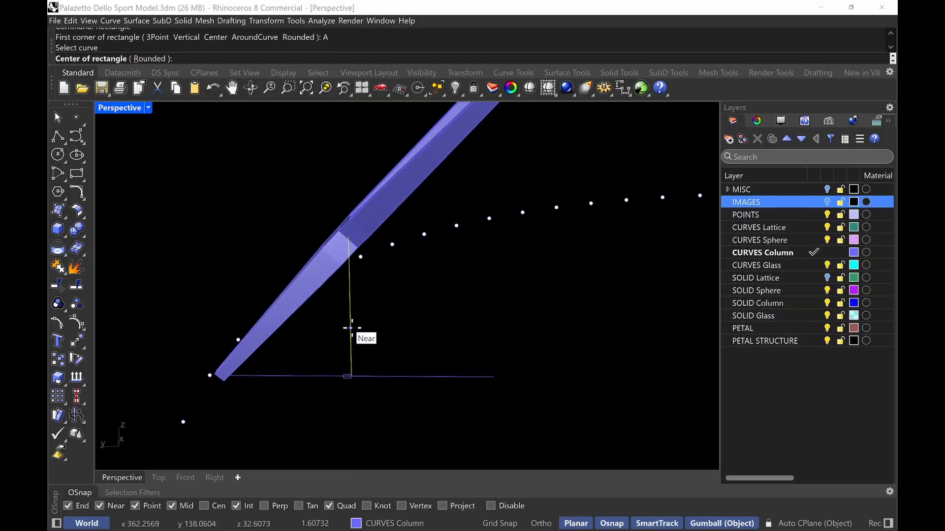
{"action": "left_click", "coordinate": [350, 292]}
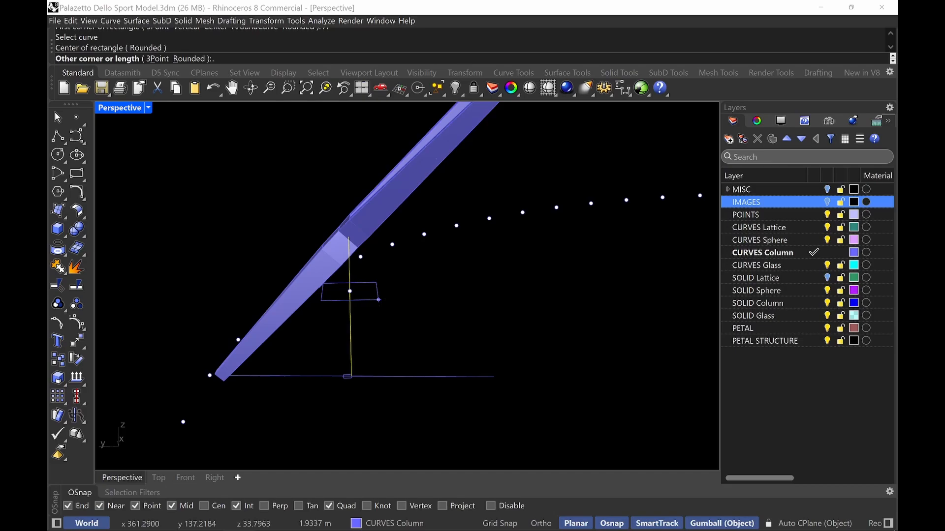
{"action": "type", "text": "30"}
{"action": "key", "text": "Return"}
{"action": "type", "text": "60"}
{"action": "key", "text": "Return"}
Copy the rectangle down to the bottom end of the vertical line
{"action": "right_click_drag", "start_coordinate": [378, 300], "coordinate": [393, 339]}
{"action": "scroll", "coordinate": [394, 340], "scroll_direction": "up", "scroll_amount": 4}
{"action": "left_click", "coordinate": [335, 341]}
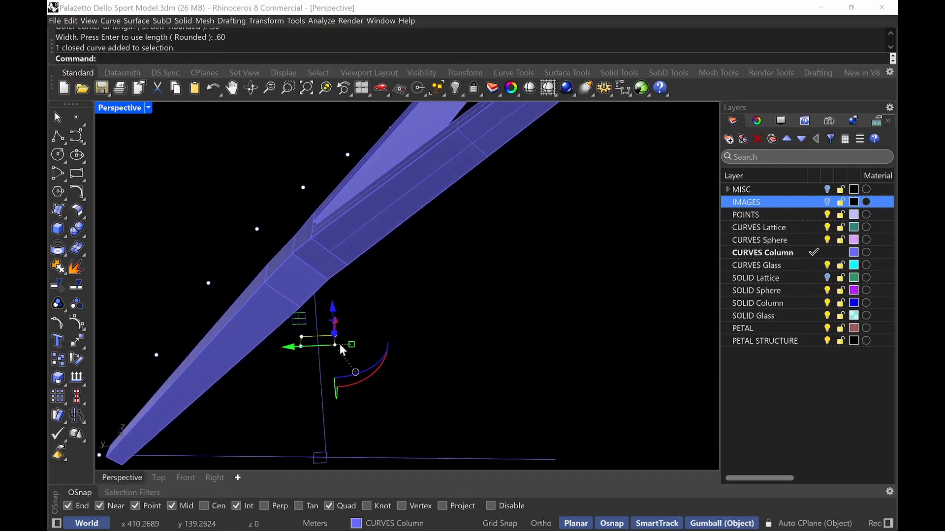
{"action": "left_click_drag", "start_coordinate": [279, 347], "coordinate": [318, 346]}
{"action": "left_click", "coordinate": [345, 343]}
{"action": "right_click_drag", "start_coordinate": [346, 344], "coordinate": [369, 366]}
{"action": "scroll", "coordinate": [370, 280], "scroll_direction": "up", "scroll_amount": 6}
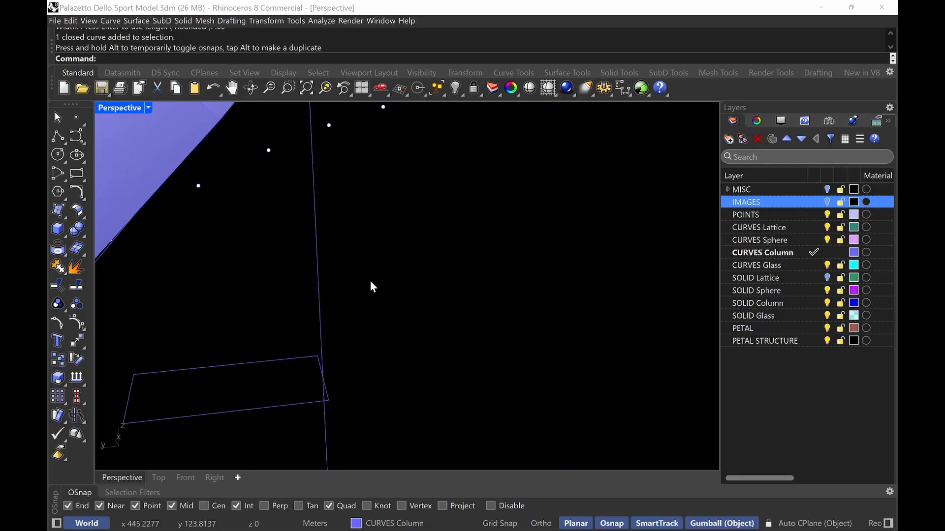
{"action": "scroll", "coordinate": [370, 281], "scroll_direction": "down", "scroll_amount": 5}
Loft the upper and lower rectangles into a solid vertical strut
{"action": "key", "text": "Return"}
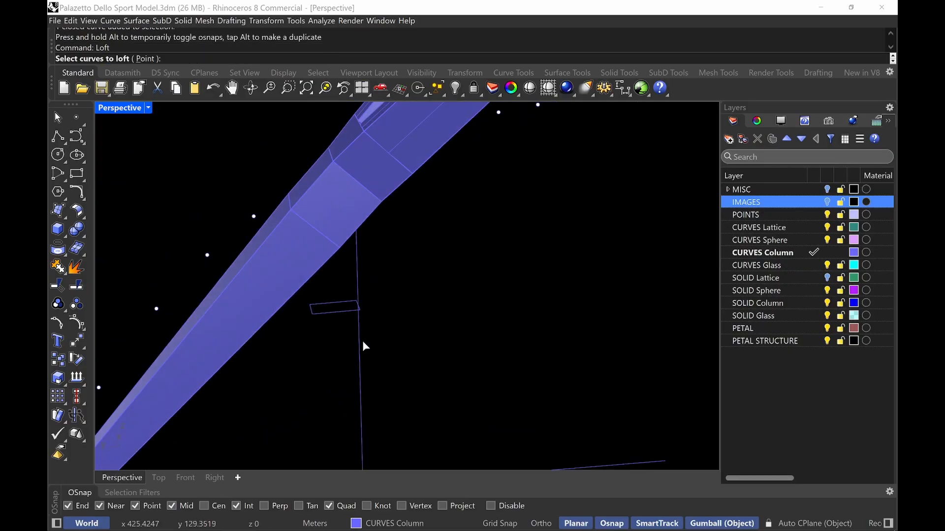
{"action": "right_click_drag", "start_coordinate": [362, 341], "coordinate": [371, 316]}
{"action": "left_click", "coordinate": [350, 425]}
{"action": "left_click", "coordinate": [339, 237]}
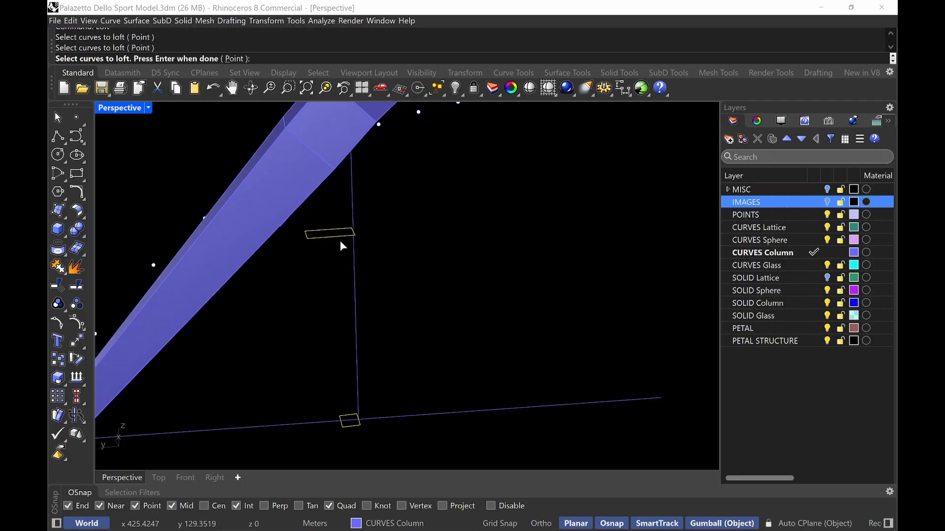
{"action": "right_click_drag", "start_coordinate": [340, 240], "coordinate": [360, 419]}
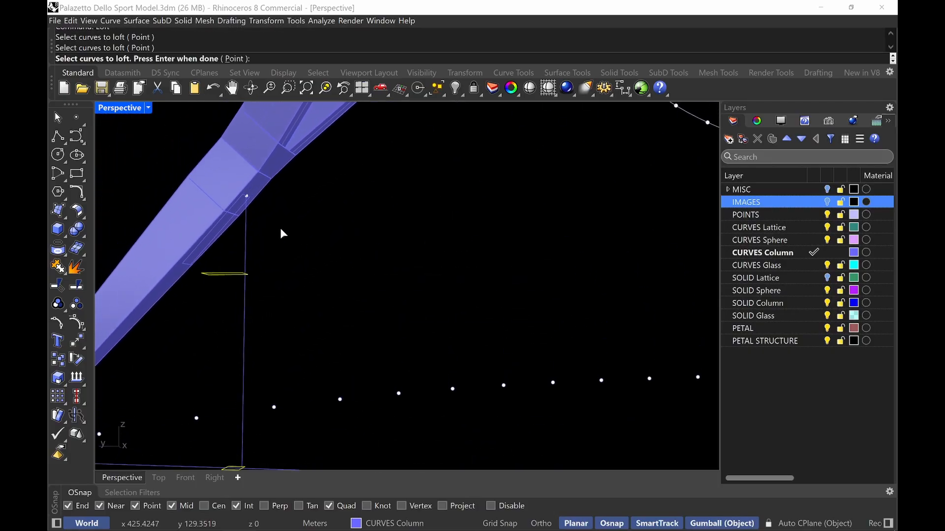
{"action": "left_click", "coordinate": [222, 229]}
{"action": "right_click_drag", "start_coordinate": [318, 229], "coordinate": [288, 221]}
{"action": "key", "text": "Return"}
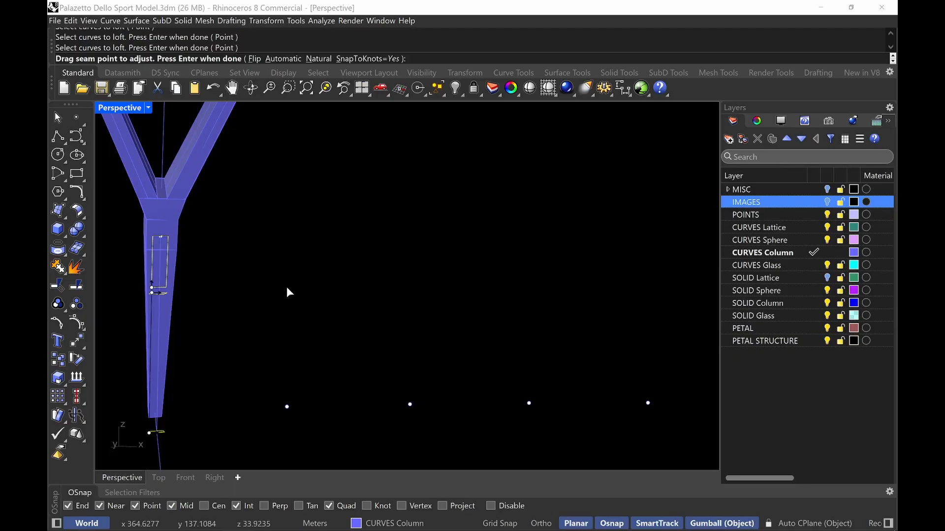
{"action": "key", "text": "Return"}
{"action": "key", "text": "Return"}
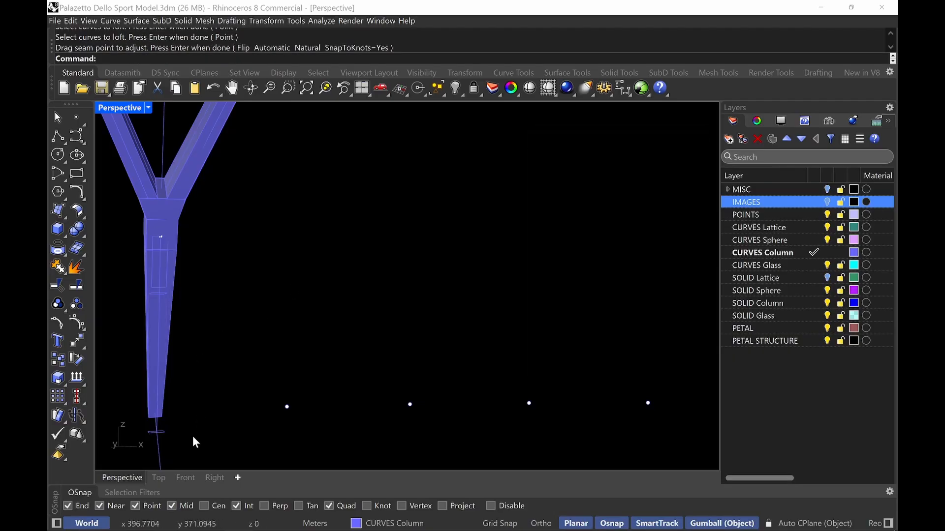
Loft the column's base rectangle up to the scaled polyline profile using straight sections
{"action": "right_click_drag", "start_coordinate": [193, 437], "coordinate": [214, 437]}
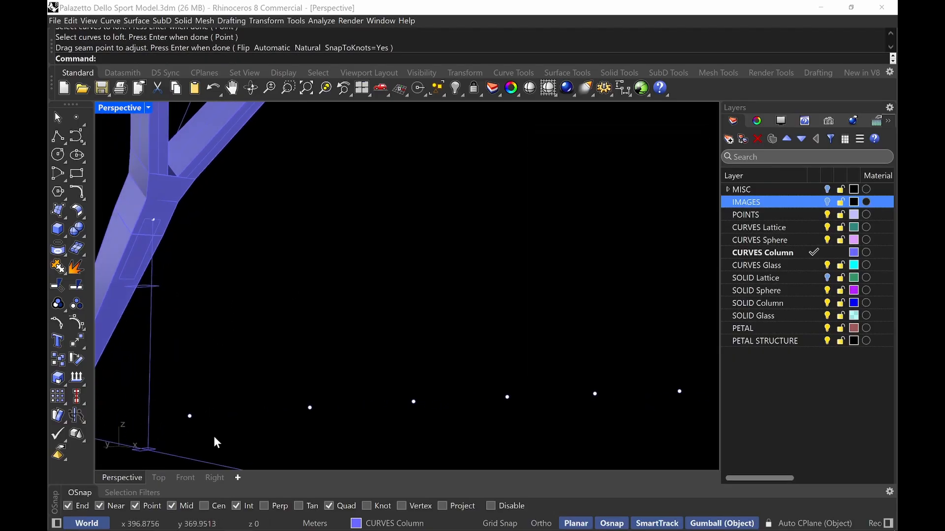
{"action": "left_click", "coordinate": [158, 281]}
{"action": "left_click", "coordinate": [138, 270]}
{"action": "key", "text": "Return"}
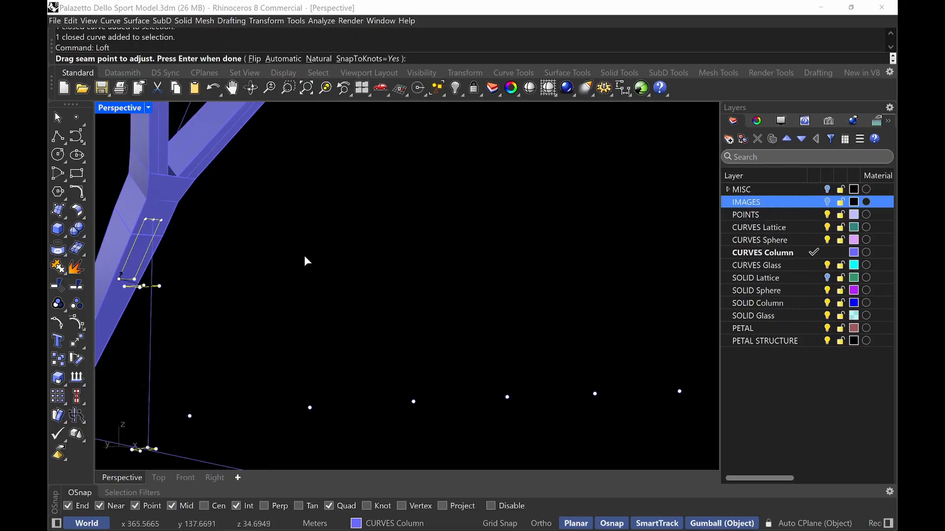
{"action": "right_click_drag", "start_coordinate": [306, 260], "coordinate": [400, 294]}
{"action": "left_click", "coordinate": [361, 219]}
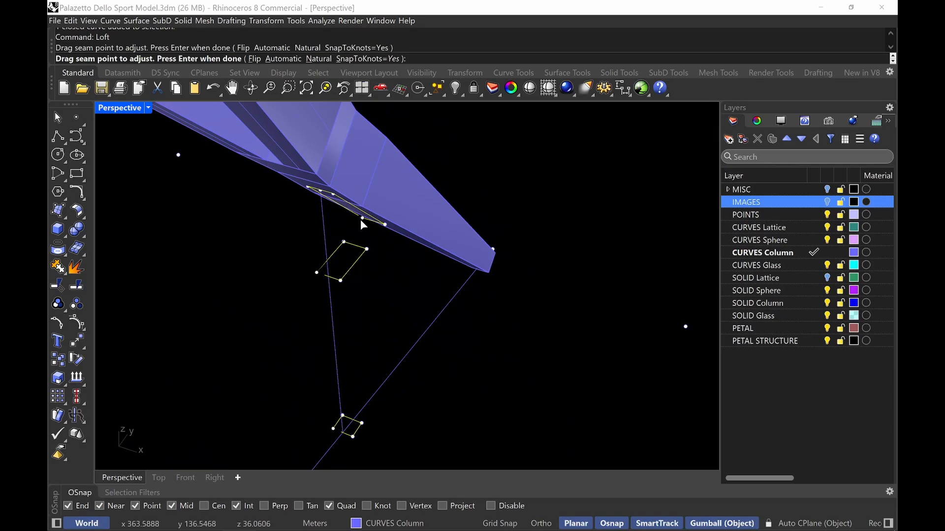
{"action": "left_click", "coordinate": [309, 188]}
{"action": "right_click_drag", "start_coordinate": [314, 235], "coordinate": [384, 155]}
{"action": "right_click_drag", "start_coordinate": [399, 392], "coordinate": [379, 332]}
{"action": "key", "text": "Return"}
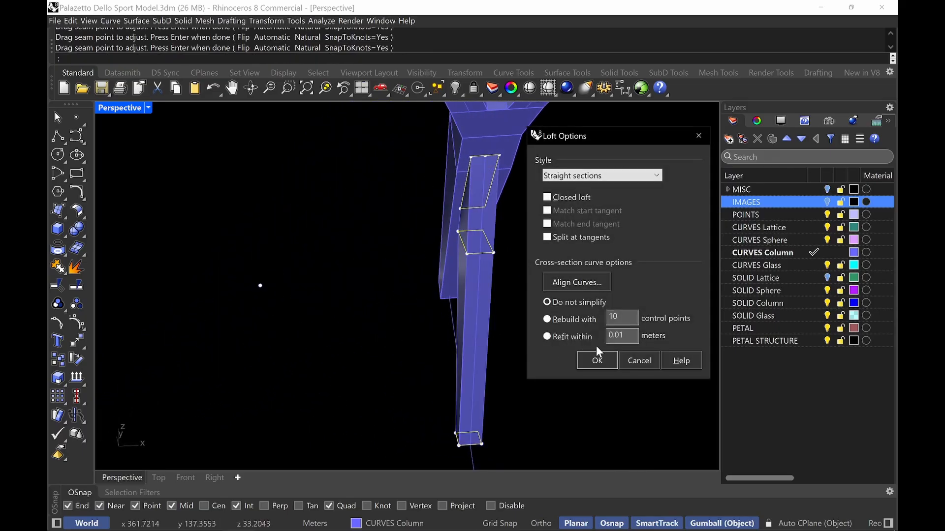
{"action": "left_click", "coordinate": [597, 360]}
Select both upper branch polysurfaces and cap their open ends
{"action": "right_click_drag", "start_coordinate": [599, 361], "coordinate": [447, 317]}
{"action": "right_click_drag", "start_coordinate": [428, 269], "coordinate": [442, 293]}
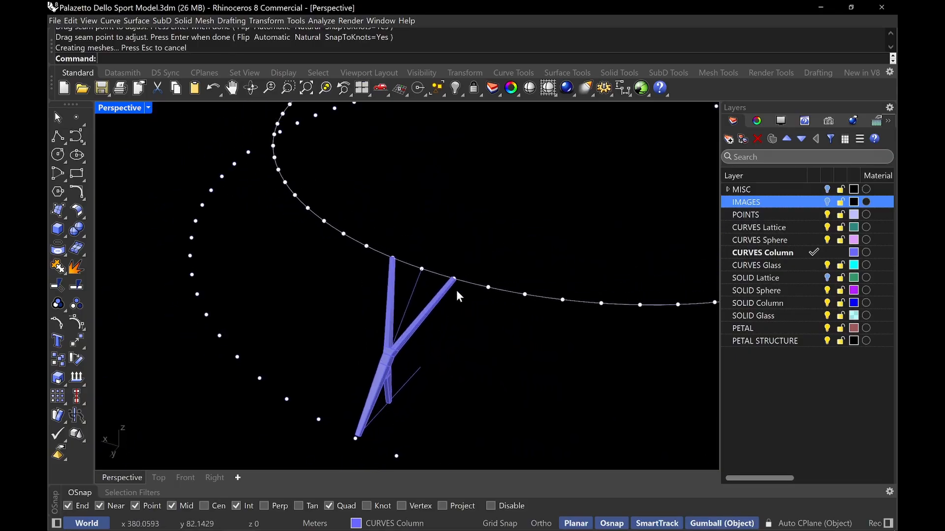
{"action": "type", "text": "OS"}
{"action": "key", "text": "Return"}
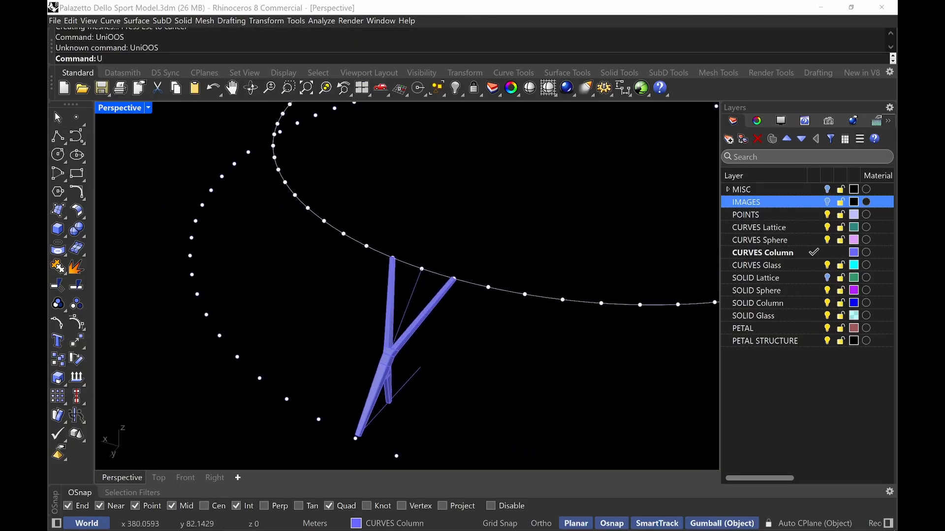
{"action": "right_click_drag", "start_coordinate": [457, 292], "coordinate": [392, 333]}
{"action": "left_click", "coordinate": [415, 335]}
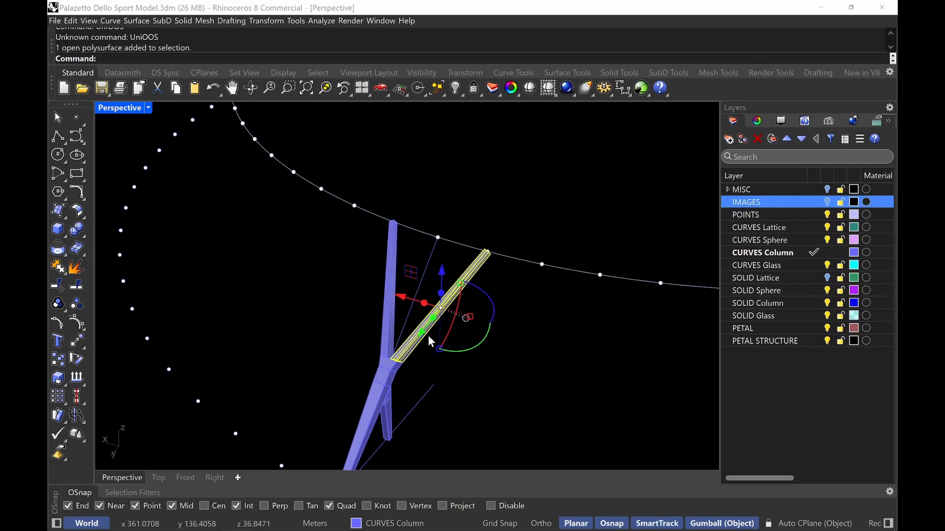
{"action": "left_click", "coordinate": [390, 276], "text": "shift"}
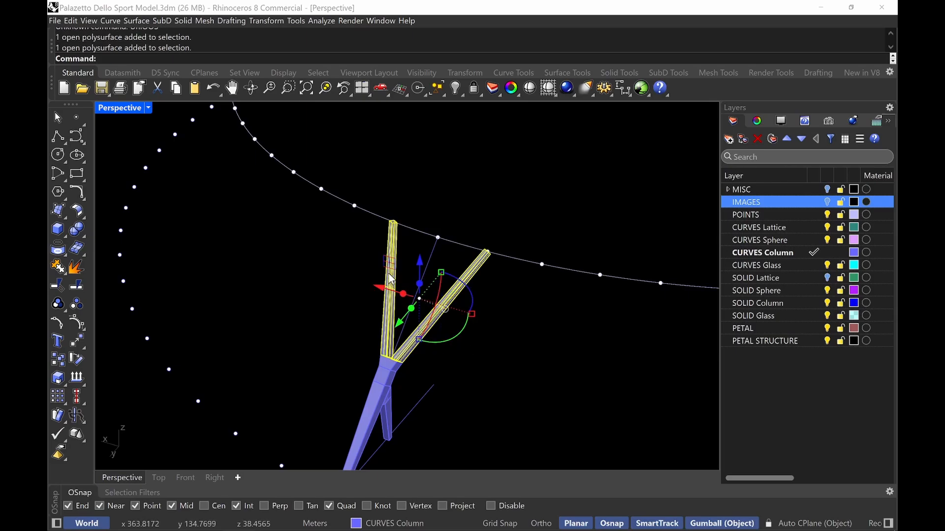
{"action": "type", "text": "Cap"}
{"action": "key", "text": "Return"}
Boolean-union the capped branches with the column trunk
{"action": "left_click", "coordinate": [372, 421], "text": "shift"}
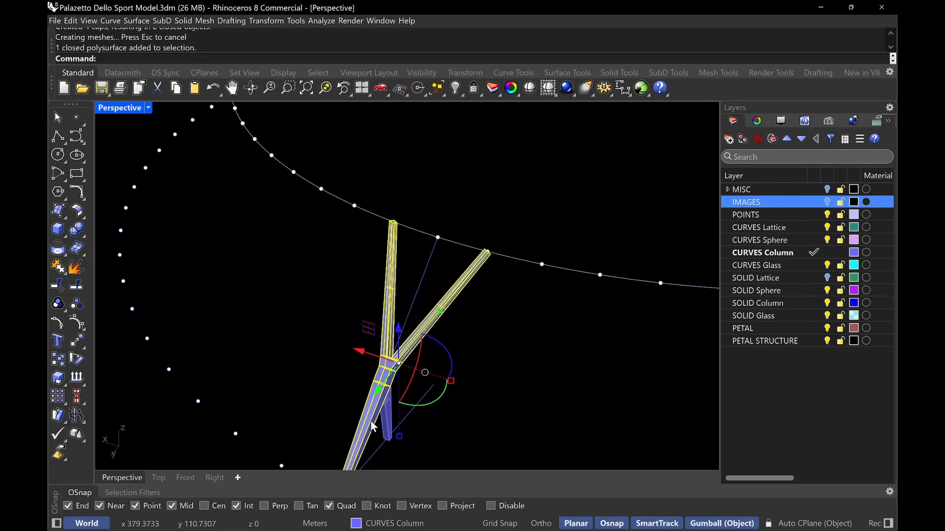
{"action": "type", "text": "BooleanUnion"}
{"action": "key", "text": "Return"}
{"action": "scroll", "coordinate": [373, 427], "scroll_direction": "up", "scroll_amount": 3}
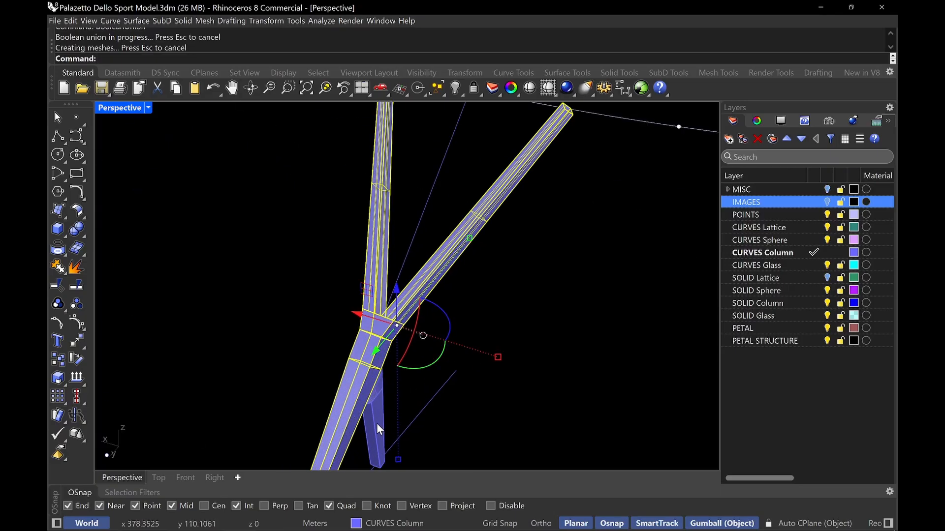
Try to Boolean-union the vertical strut with the column
{"action": "left_click", "coordinate": [378, 425], "text": "shift"}
{"action": "type", "text": "Voo"}
{"action": "key", "text": "BackSpace"}
{"action": "key", "text": "BackSpace"}
{"action": "key", "text": "BackSpace"}
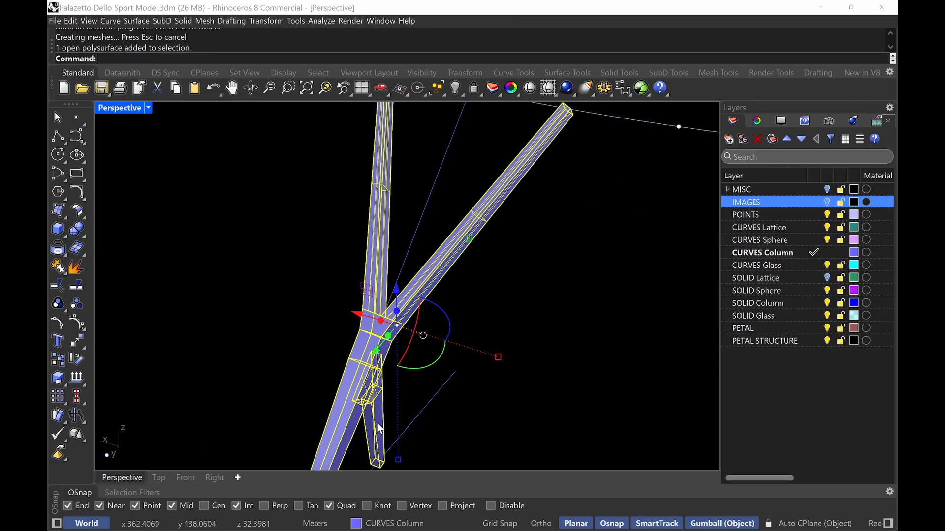
{"action": "type", "text": "BooleanUnion"}
{"action": "key", "text": "Return"}
{"action": "key", "text": "Escape"}
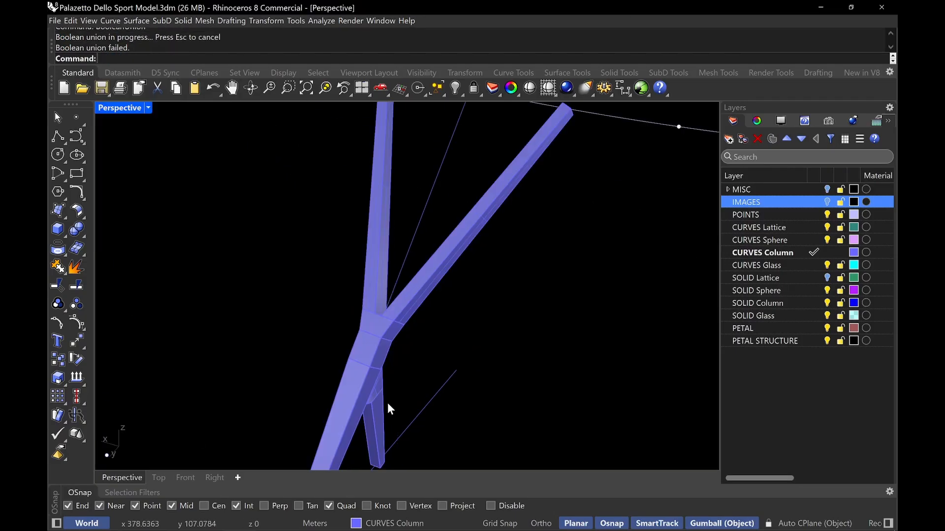
Cap the open ends of the vertical strut
{"action": "left_click", "coordinate": [389, 402]}
{"action": "type", "text": "Cap"}
{"action": "key", "text": "Return"}
{"action": "key", "text": "Escape"}
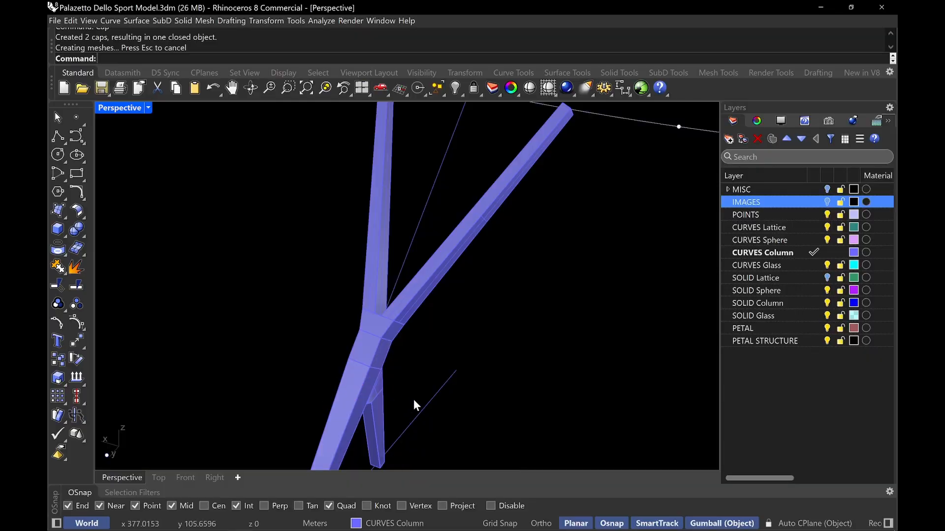
Select the vertical strut and the column trunk and Boolean-union them into one solid
{"action": "left_click", "coordinate": [386, 420]}
{"action": "left_click", "coordinate": [339, 453], "text": "shift"}
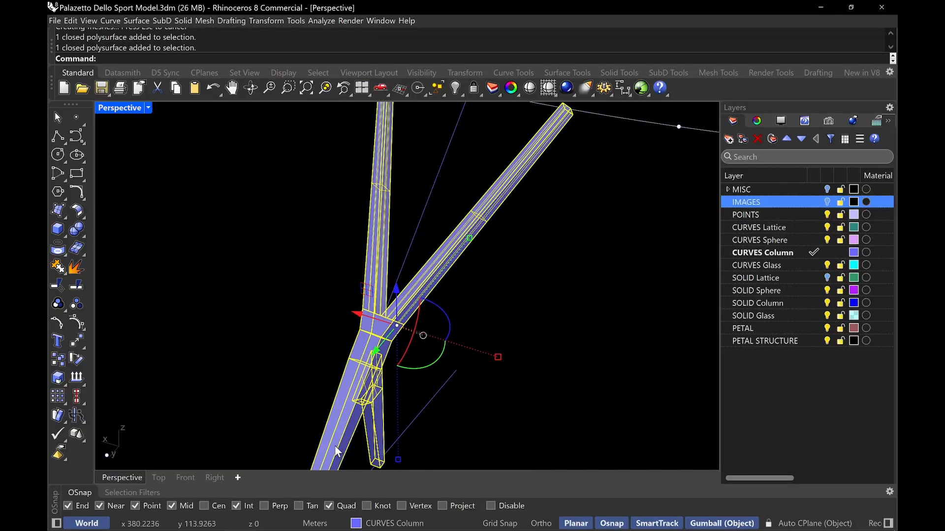
{"action": "key", "text": "BackSpace"}
{"action": "key", "text": "BackSpace"}
{"action": "key", "text": "Delete"}
{"action": "type", "text": "Bo"}
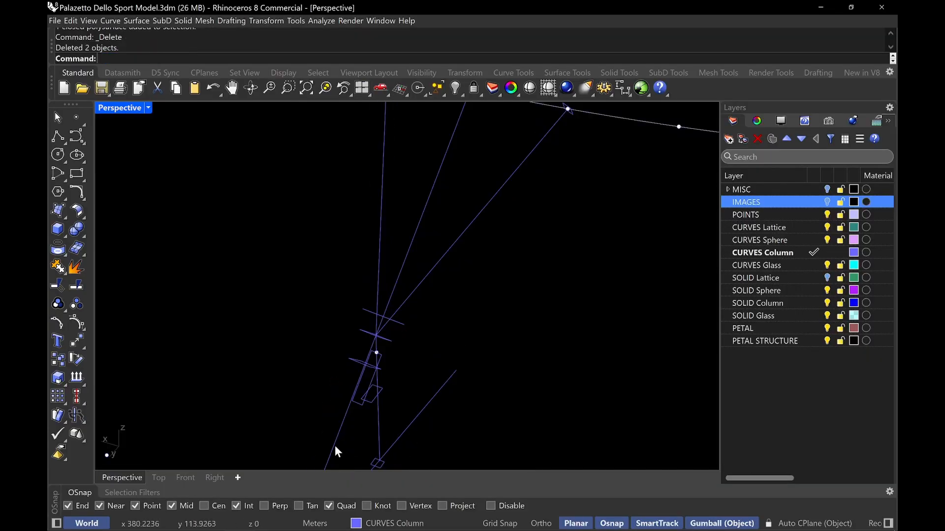
{"action": "key", "text": "ctrl+z"}
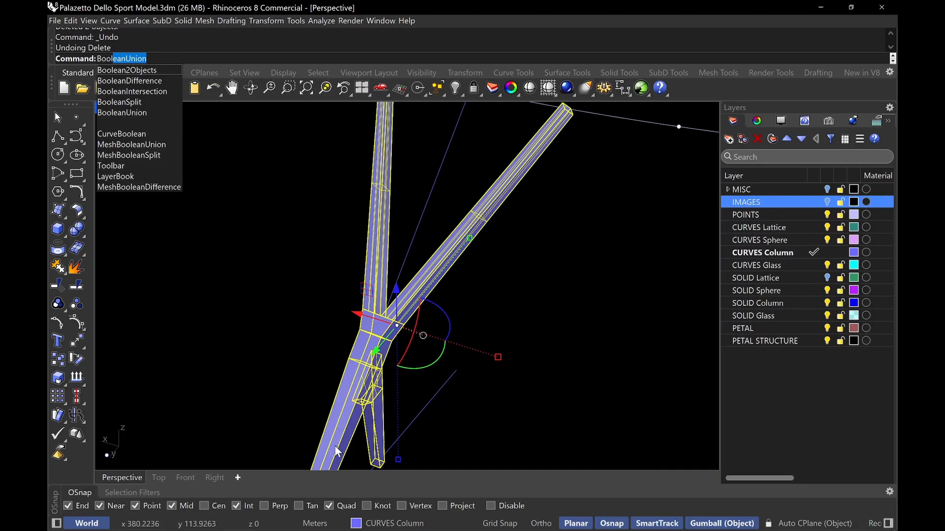
{"action": "key", "text": "Down"}
{"action": "key", "text": "Down"}
{"action": "key", "text": "Down"}
{"action": "key", "text": "Down"}
{"action": "key", "text": "Return"}
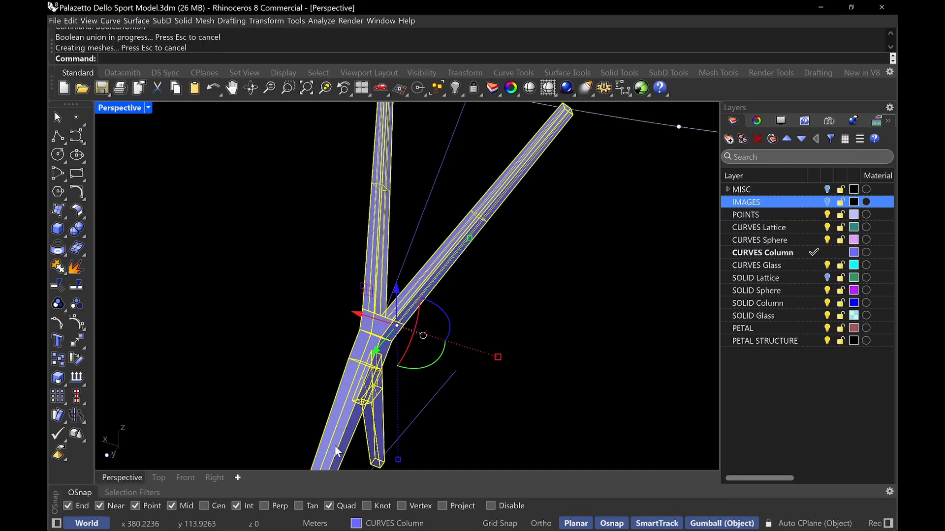
Polar-array the joined column 36 times through 360 degrees around the center of the roof ring
{"action": "right_click_drag", "start_coordinate": [435, 232], "coordinate": [455, 290]}
{"action": "left_click", "coordinate": [456, 290]}
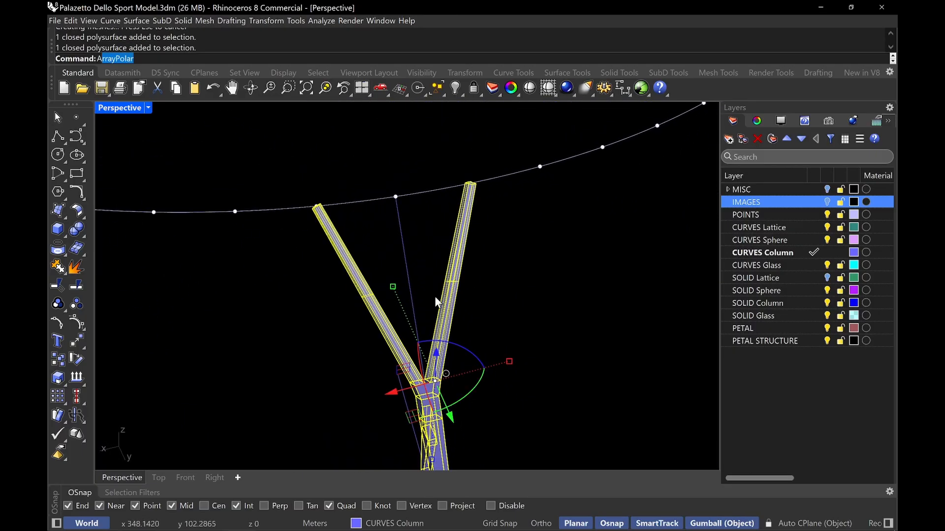
{"action": "type", "text": "Array"}
{"action": "key", "text": "Return"}
{"action": "key", "text": "Escape"}
{"action": "type", "text": "Array"}
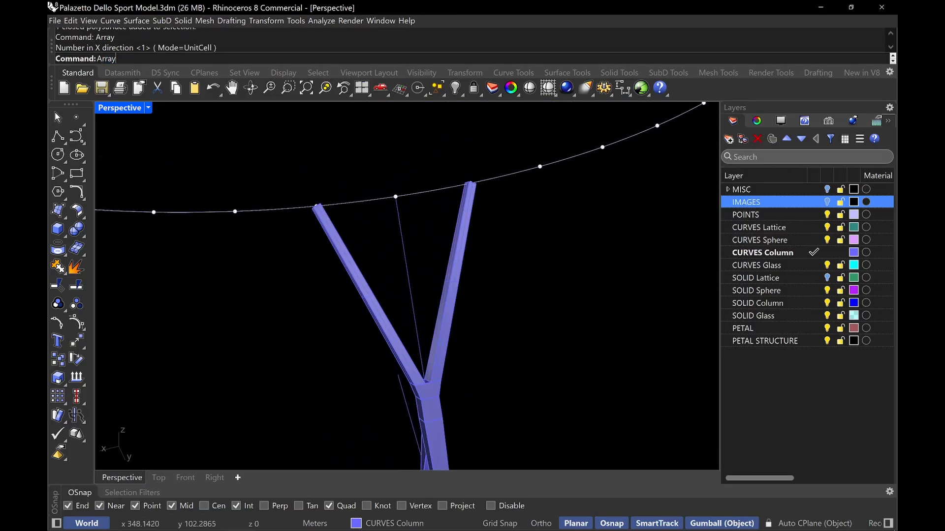
{"action": "type", "text": "Polar"}
{"action": "key", "text": "Return"}
{"action": "left_click", "coordinate": [435, 297]}
{"action": "key", "text": "Return"}
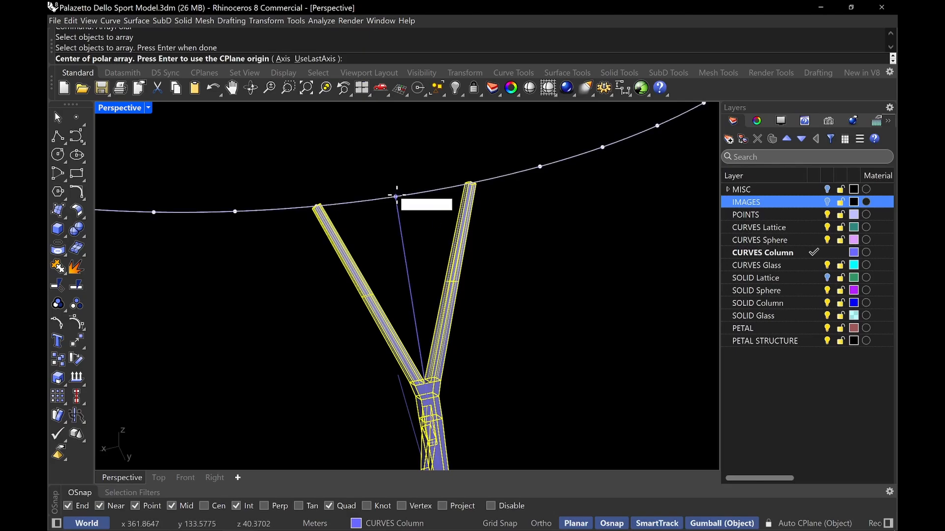
{"action": "scroll", "coordinate": [396, 196], "scroll_direction": "down", "scroll_amount": 5}
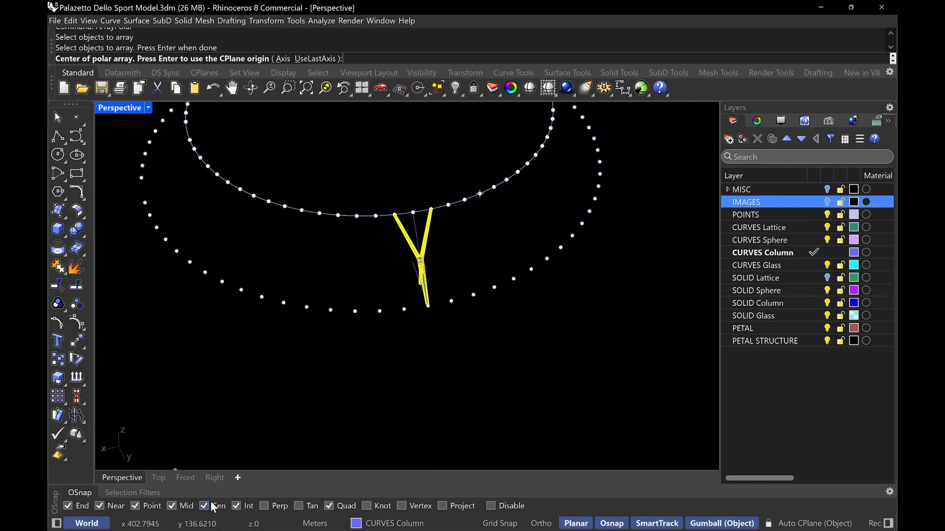
{"action": "right_click_drag", "start_coordinate": [493, 380], "coordinate": [437, 472], "text": "shift"}
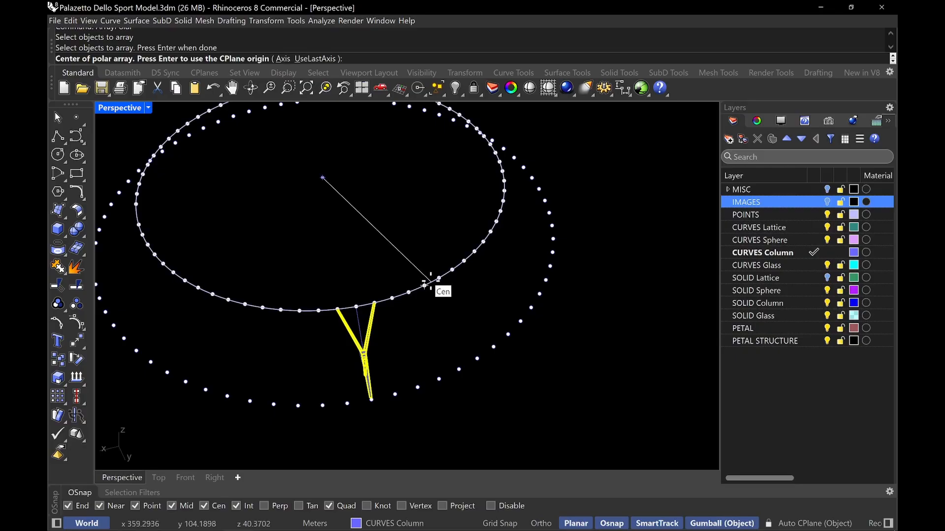
{"action": "left_click", "coordinate": [439, 289]}
{"action": "type", "text": "36"}
{"action": "key", "text": "Return"}
{"action": "key", "text": "Return"}
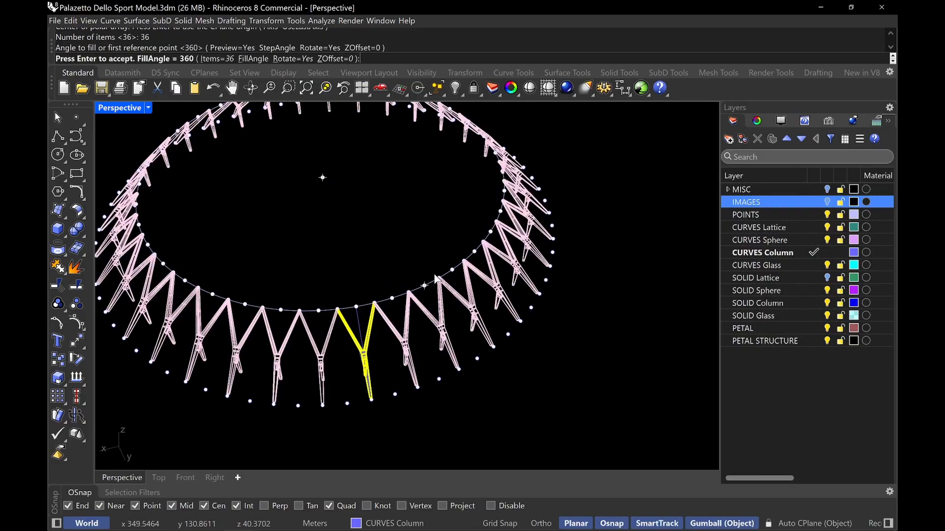
{"action": "key", "text": "Return"}
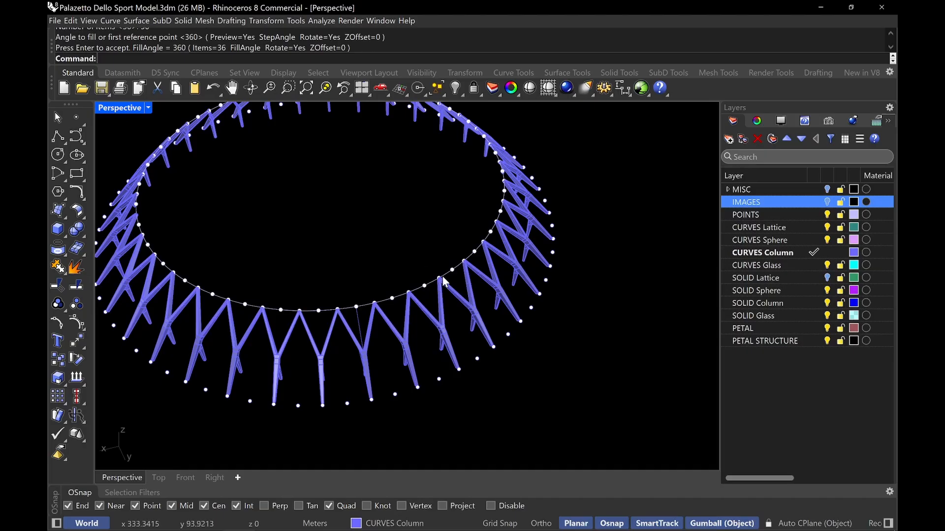
Select all arrayed columns with their curves and move them to the SOLID Column layer
{"action": "left_click", "coordinate": [437, 321]}
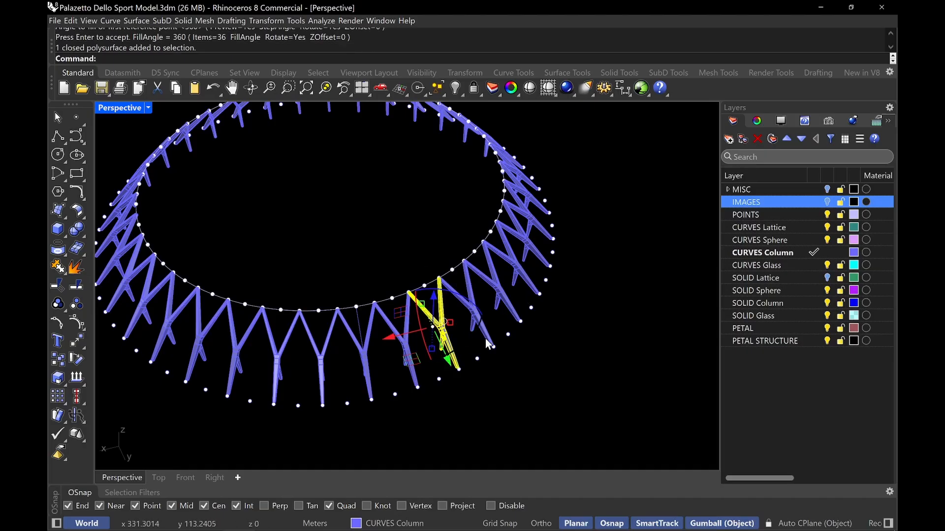
{"action": "right_click_drag", "start_coordinate": [487, 344], "coordinate": [460, 277]}
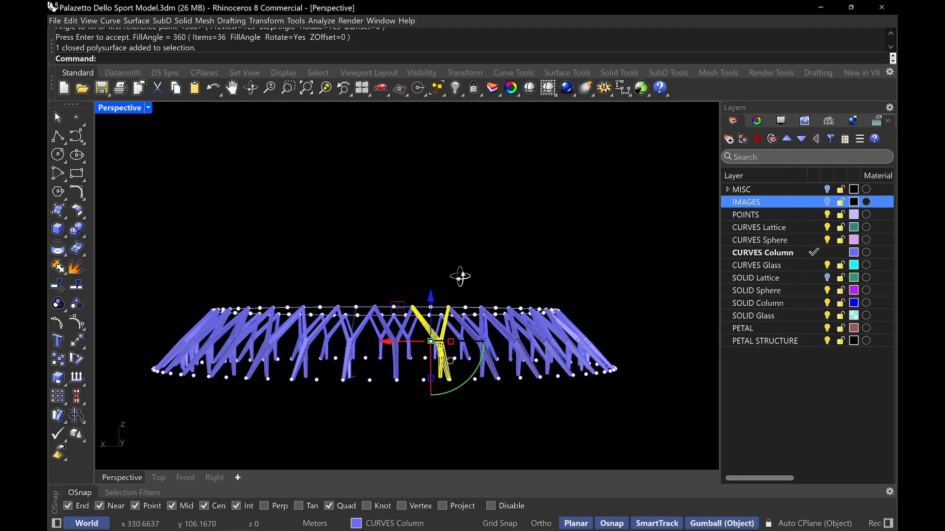
{"action": "key", "text": "Escape"}
{"action": "left_click_drag", "start_coordinate": [639, 327], "coordinate": [161, 341]}
{"action": "left_click", "coordinate": [408, 525]}
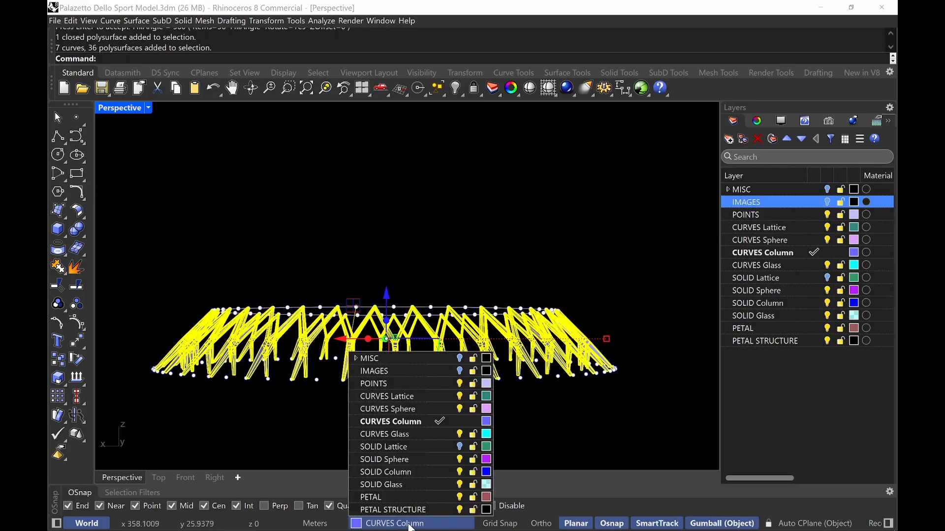
{"action": "left_click", "coordinate": [377, 472]}
{"action": "key", "text": "Escape"}
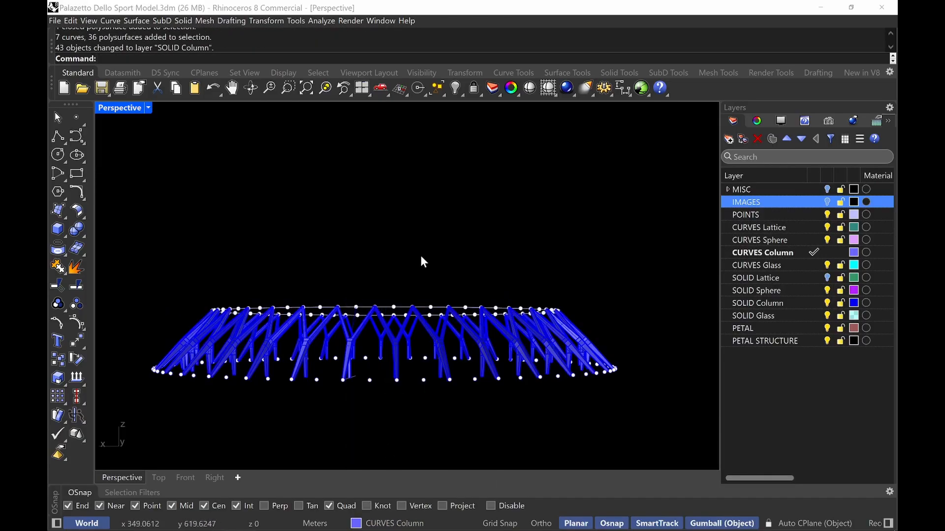
Unisolate to show all previously hidden objects of the model again
{"action": "right_click_drag", "start_coordinate": [511, 206], "coordinate": [419, 250]}
{"action": "type", "text": "UniOS"}
{"action": "key", "text": "Return"}
{"action": "type", "text": "Unisolate"}
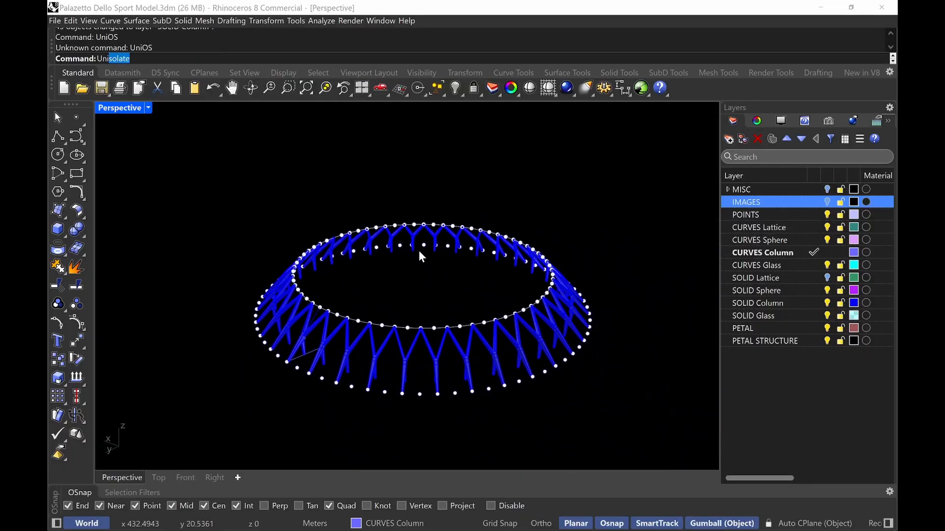
{"action": "key", "text": "Return"}
{"action": "scroll", "coordinate": [448, 252], "scroll_direction": "up", "scroll_amount": 2}
{"action": "right_click_drag", "start_coordinate": [451, 256], "coordinate": [379, 219]}
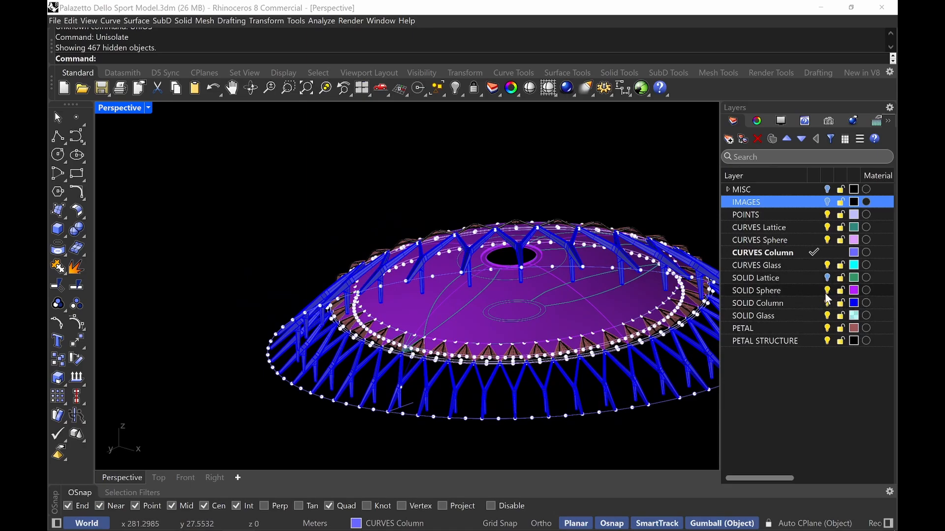
Turn on the SOLID Lattice layer and hide all the points
{"action": "left_click", "coordinate": [826, 279]}
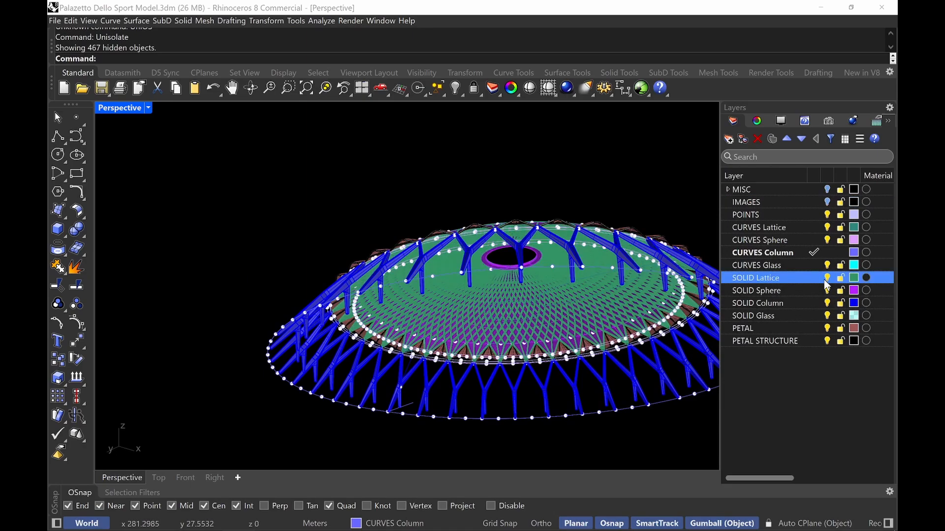
{"action": "scroll", "coordinate": [521, 343], "scroll_direction": "up", "scroll_amount": 8}
{"action": "mouse_move", "coordinate": [520, 342]}
{"action": "right_mouse_down"}
{"action": "mouse_move", "coordinate": [506, 328]}
{"action": "mouse_move", "coordinate": [514, 331]}
{"action": "right_mouse_up"}
{"action": "scroll", "coordinate": [515, 331], "scroll_direction": "down", "scroll_amount": 8}
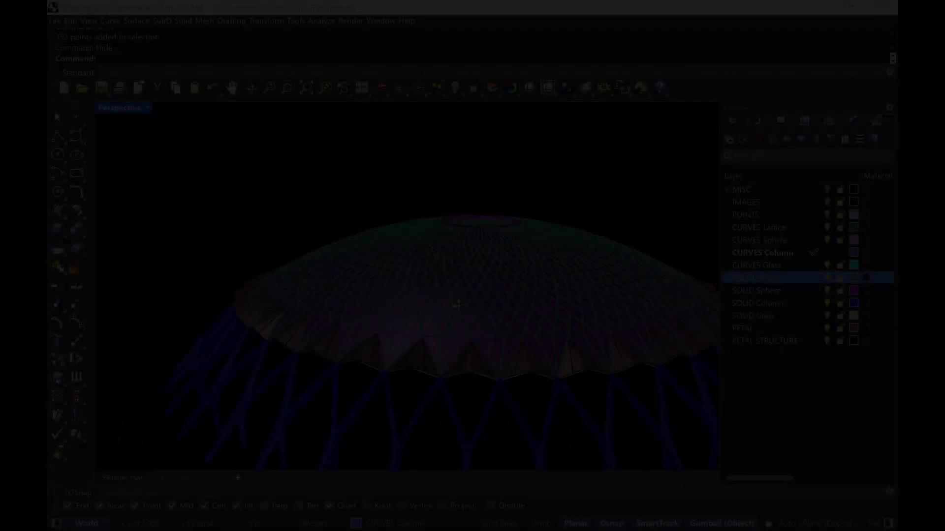
{"action": "right_click_drag", "start_coordinate": [458, 304], "coordinate": [436, 275]}
{"action": "right_click_drag", "start_coordinate": [437, 236], "coordinate": [479, 279], "text": "shift"}
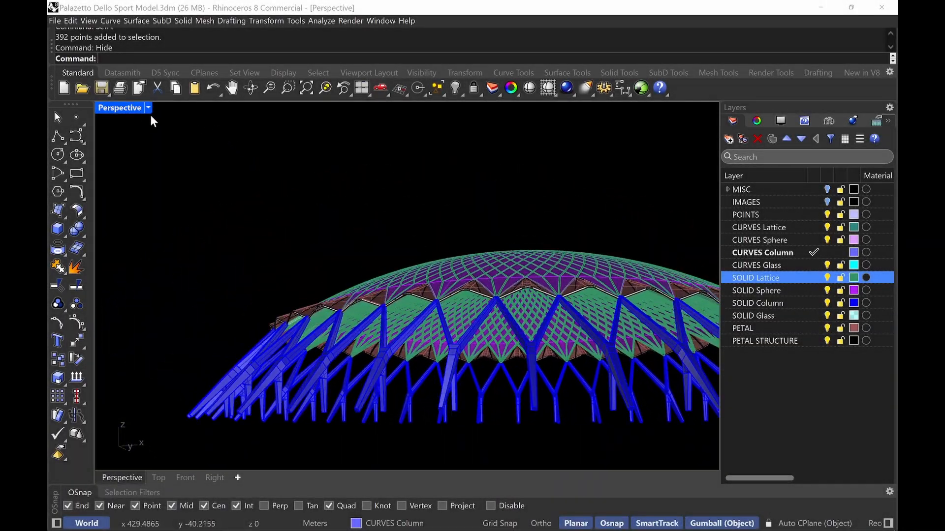
Switch the perspective viewport to Rendered display and inspect the roof and column structure from outside and below
{"action": "left_click", "coordinate": [148, 107]}
{"action": "left_click", "coordinate": [216, 74]}
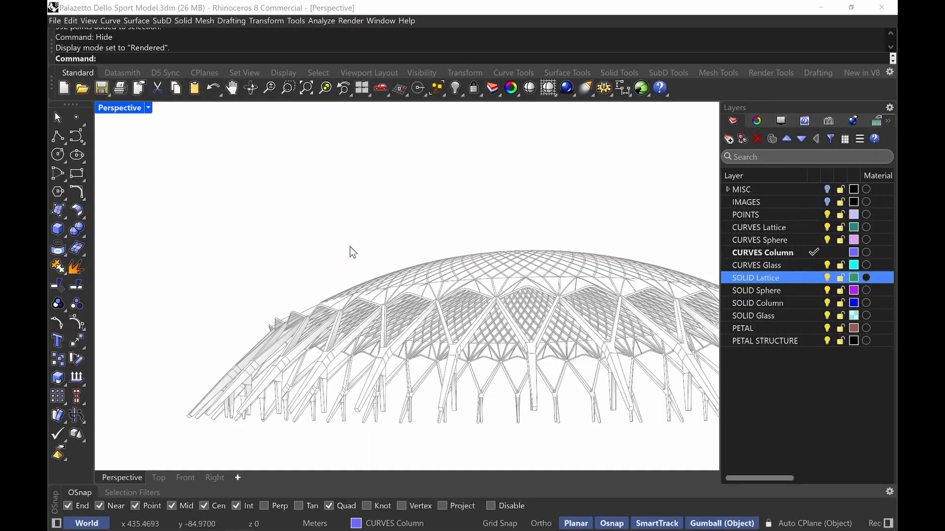
{"action": "right_click_drag", "start_coordinate": [353, 252], "coordinate": [476, 290]}
{"action": "scroll", "coordinate": [478, 351], "scroll_direction": "down", "scroll_amount": 3}
{"action": "scroll", "coordinate": [484, 349], "scroll_direction": "up", "scroll_amount": 7}
{"action": "scroll", "coordinate": [522, 320], "scroll_direction": "down", "scroll_amount": 4}
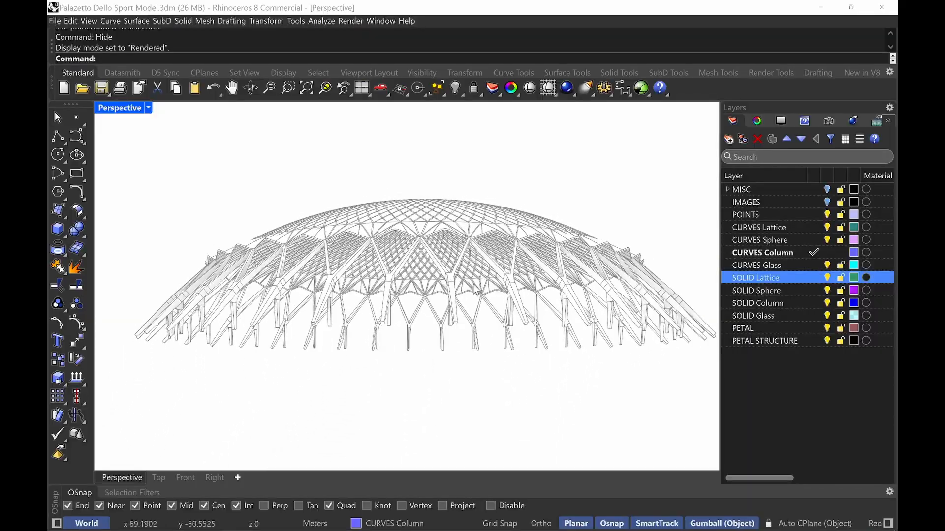
{"action": "scroll", "coordinate": [464, 275], "scroll_direction": "up", "scroll_amount": 10}
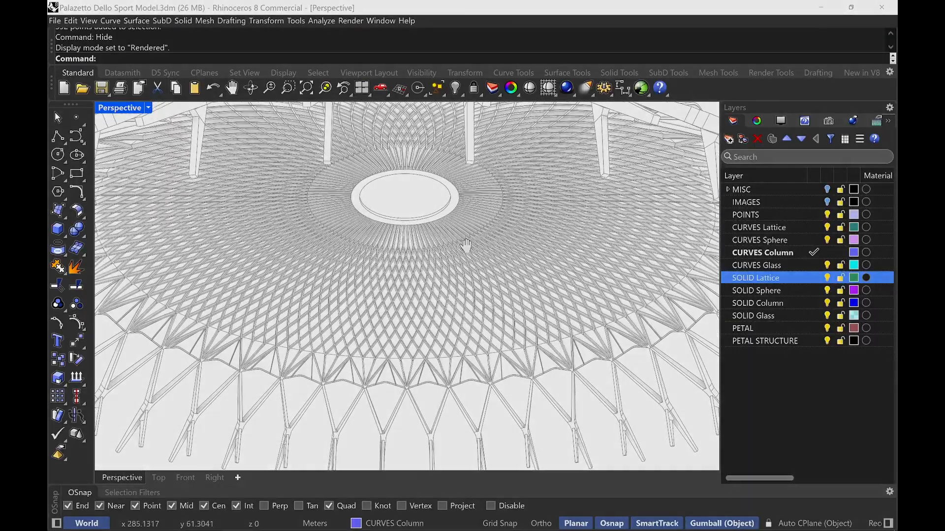
{"action": "right_click_drag", "start_coordinate": [466, 245], "coordinate": [417, 334]}
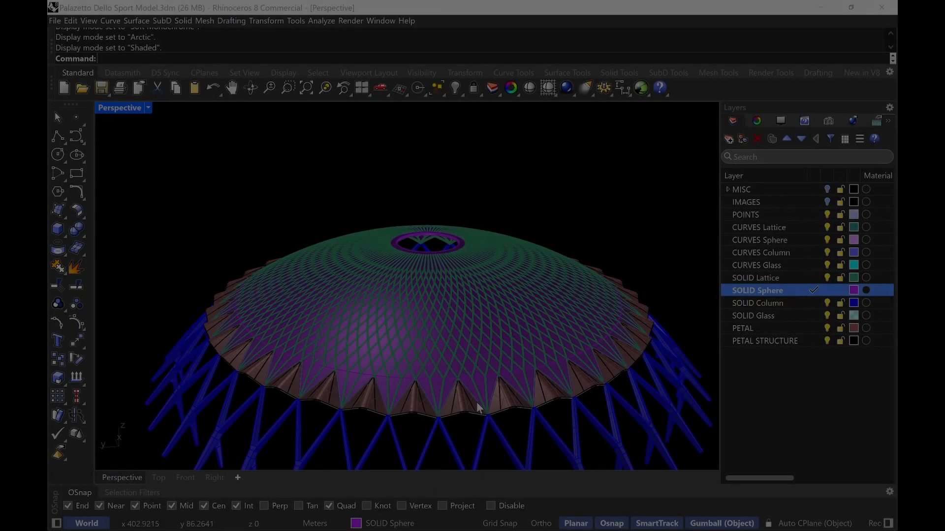
Try to offset the roof sphere surface by 3 cm as a solid
{"action": "scroll", "coordinate": [517, 384], "scroll_direction": "up", "scroll_amount": 5}
{"action": "left_click", "coordinate": [507, 371]}
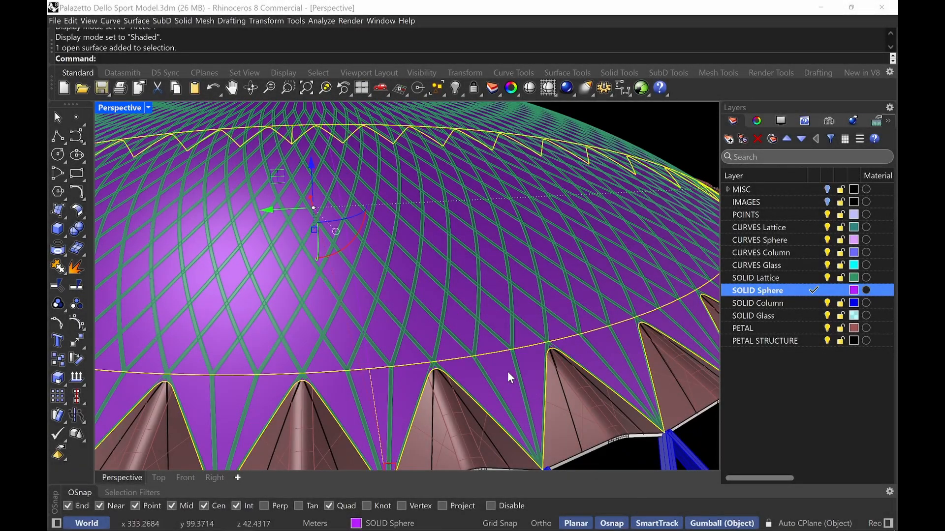
{"action": "key", "text": "Down"}
{"action": "key", "text": "Down"}
{"action": "key", "text": "Down"}
{"action": "key", "text": "Down"}
{"action": "key", "text": "Down"}
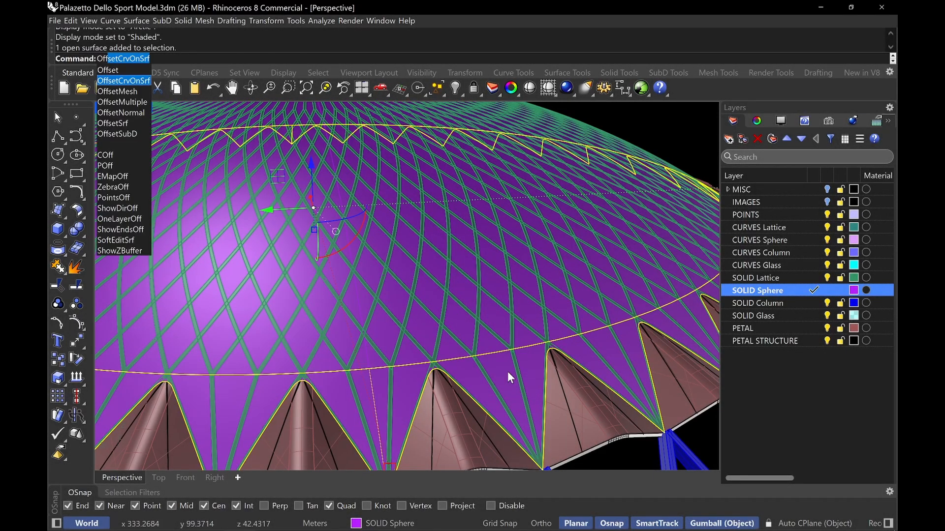
{"action": "key", "text": "Return"}
{"action": "scroll", "coordinate": [494, 342], "scroll_direction": "down", "scroll_amount": 5}
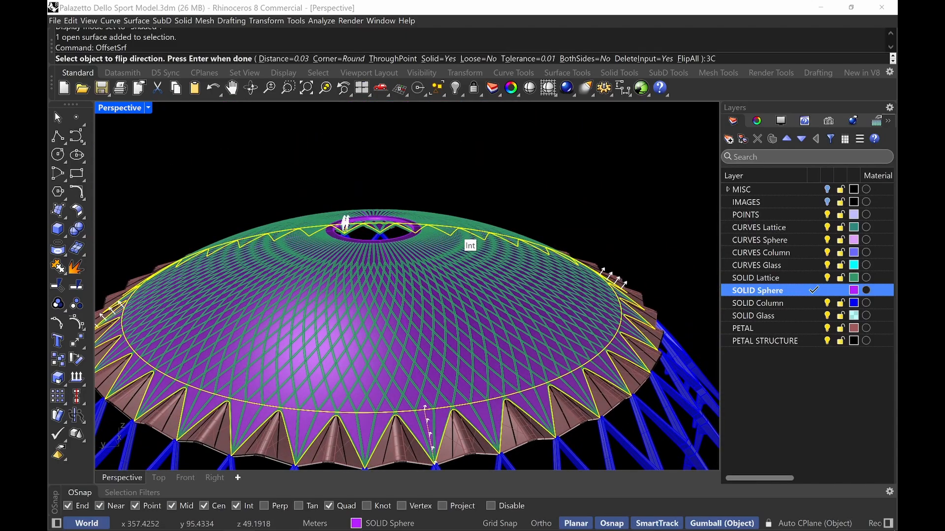
{"action": "key", "text": "Return"}
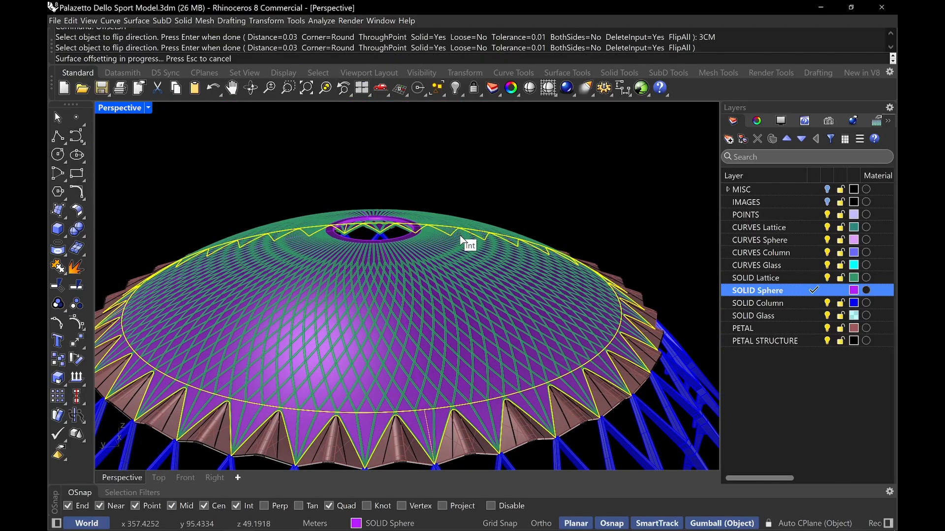
{"action": "key", "text": "Escape"}
{"action": "scroll", "coordinate": [449, 382], "scroll_direction": "up", "scroll_amount": 5}
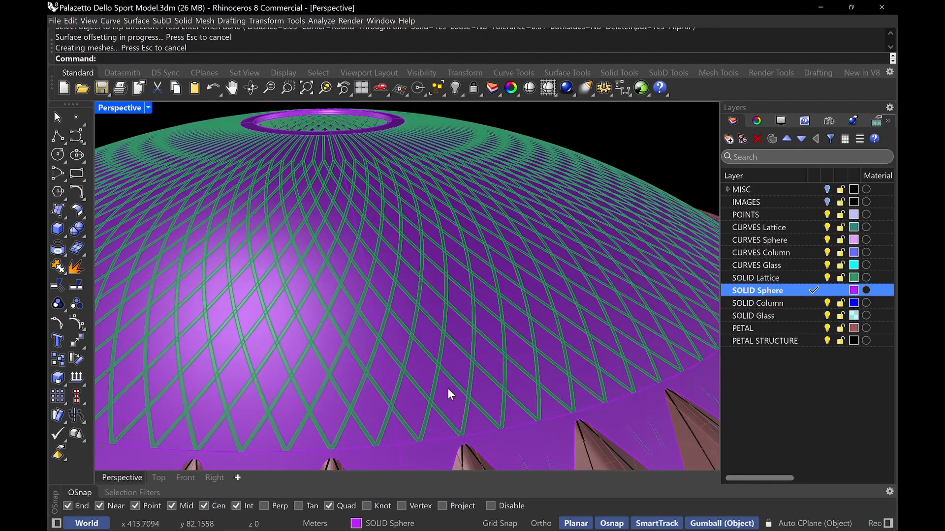
Offset the roof sphere surface again into a 3 cm thick solid
{"action": "key", "text": "Return"}
{"action": "left_click", "coordinate": [446, 398]}
{"action": "key", "text": "Return"}
{"action": "key", "text": "Return"}
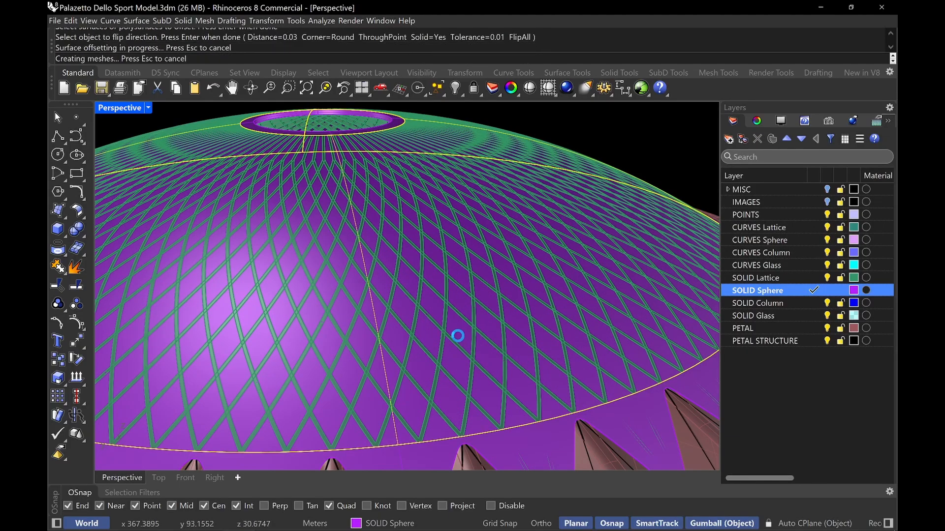
Set the perspective viewport display mode to Shaded
{"action": "right_click_drag", "start_coordinate": [458, 335], "coordinate": [445, 205]}
{"action": "scroll", "coordinate": [477, 175], "scroll_direction": "up", "scroll_amount": 10}
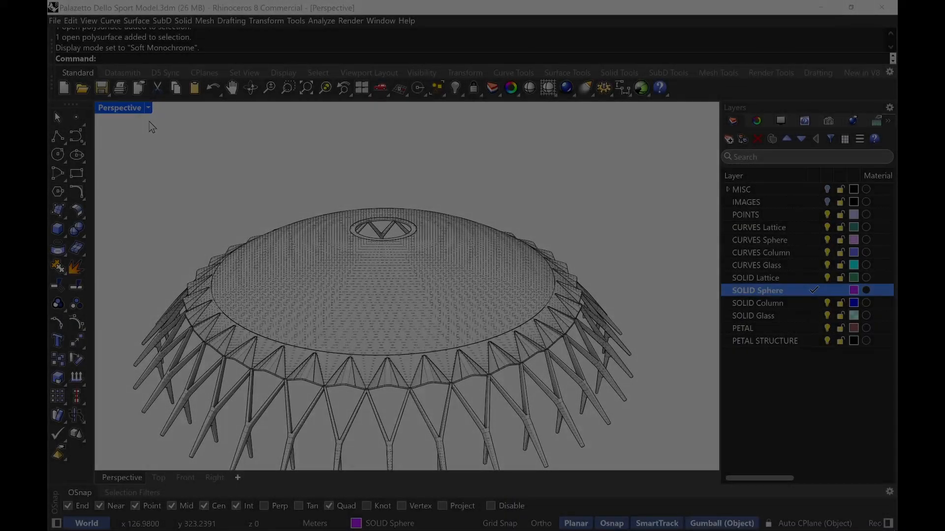
{"action": "left_click", "coordinate": [148, 108]}
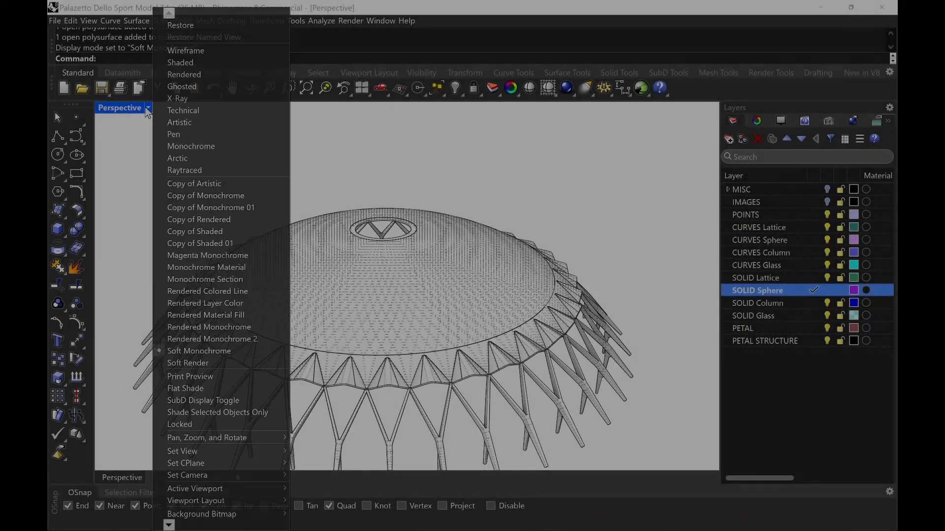
{"action": "left_click", "coordinate": [203, 60]}
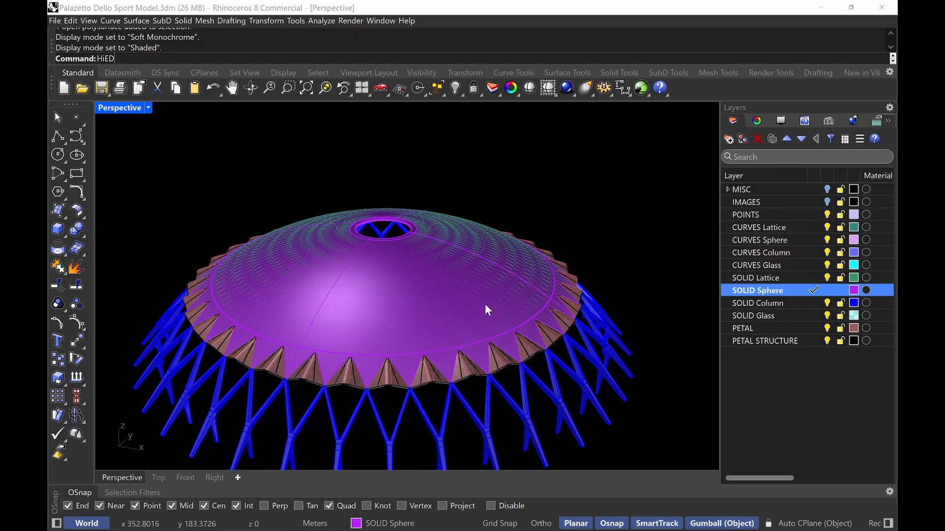
Swap to the hidden objects and copy the sphere surface together with its closed boundary curve
{"action": "key", "text": "Escape"}
{"action": "type", "text": "HidS"}
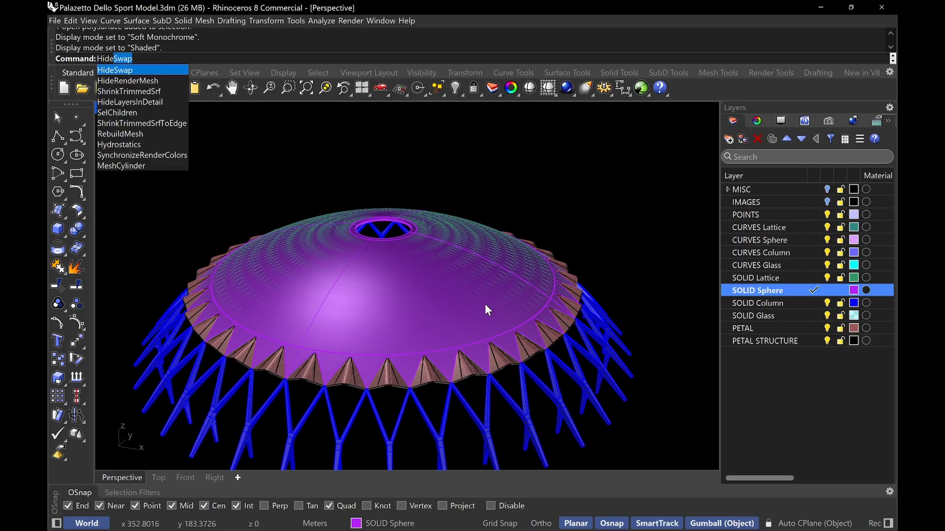
{"action": "key", "text": "Return"}
{"action": "left_click", "coordinate": [455, 276]}
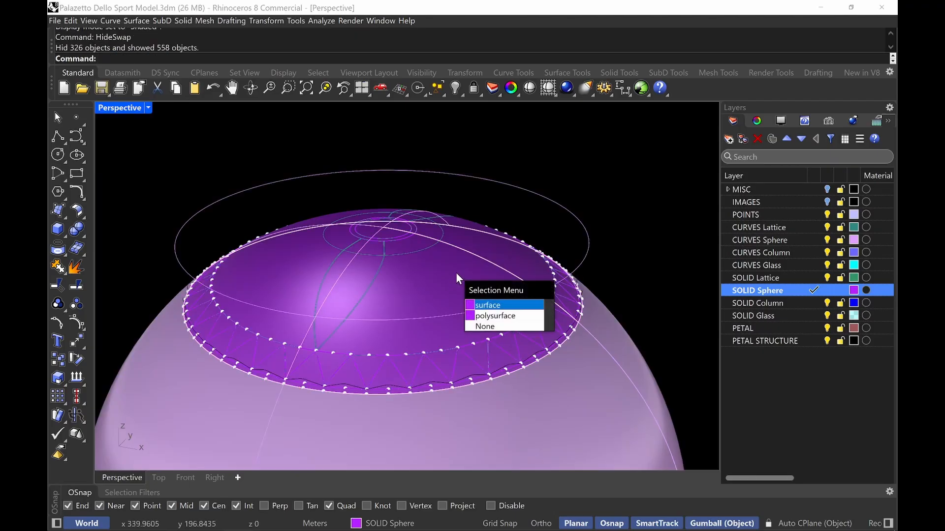
{"action": "key", "text": "Return"}
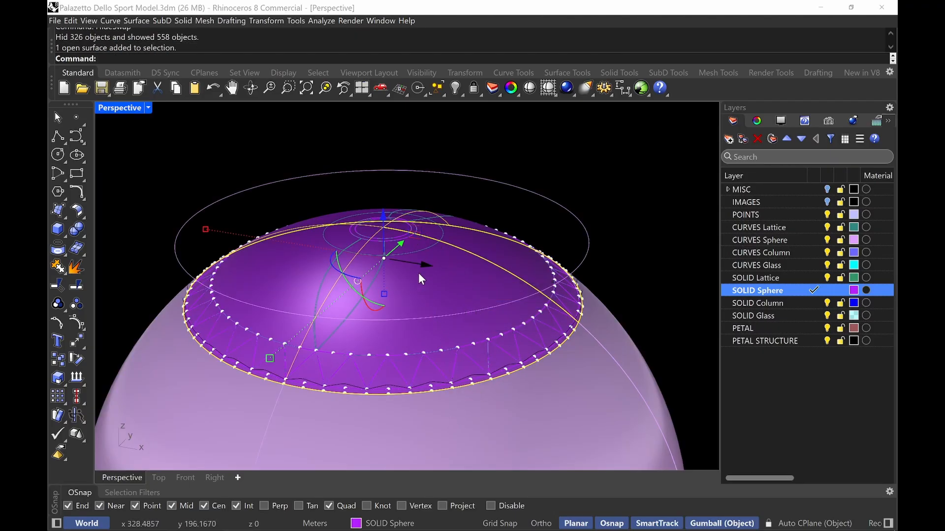
{"action": "scroll", "coordinate": [422, 261], "scroll_direction": "up", "scroll_amount": 5}
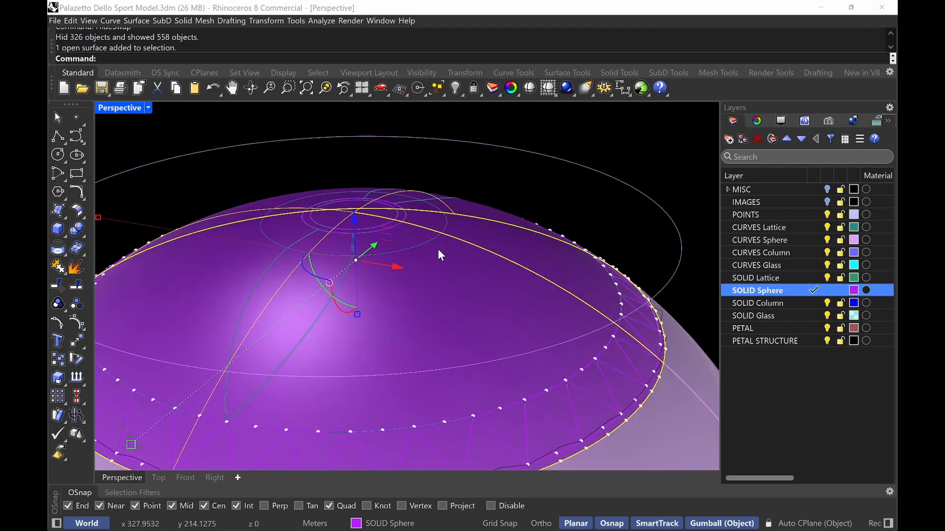
{"action": "right_click_drag", "start_coordinate": [364, 218], "coordinate": [361, 194]}
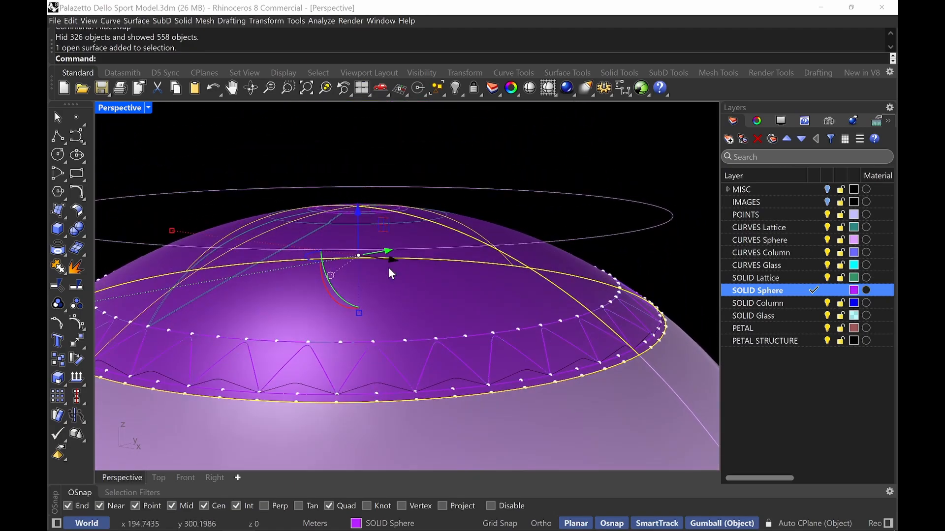
{"action": "left_click", "coordinate": [295, 341]}
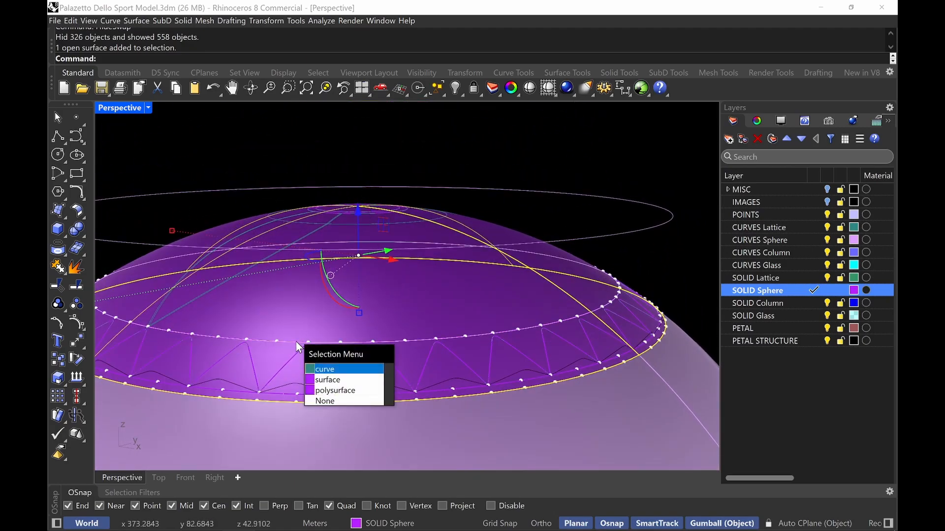
{"action": "left_click", "coordinate": [336, 365]}
{"action": "key", "text": "ctrl+c"}
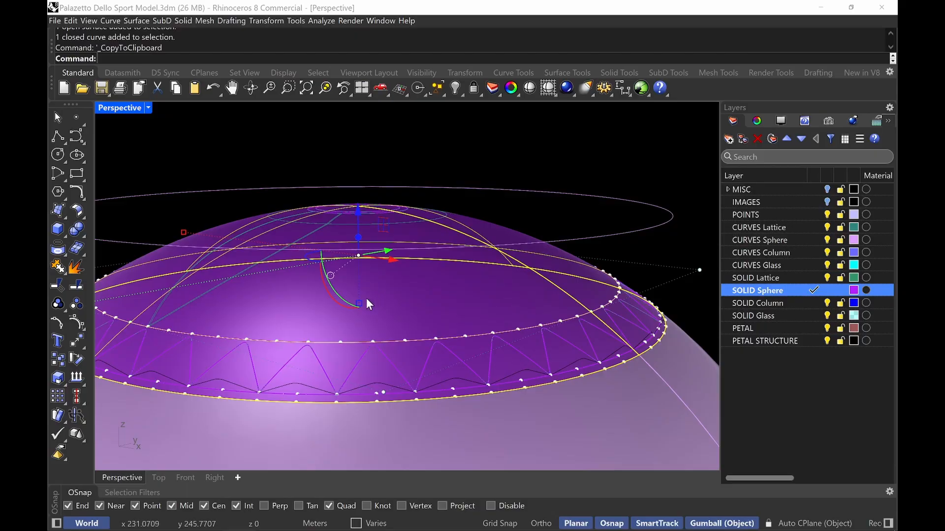
Swap back to the model objects and paste the copied surface and curve
{"action": "type", "text": "HideSwap"}
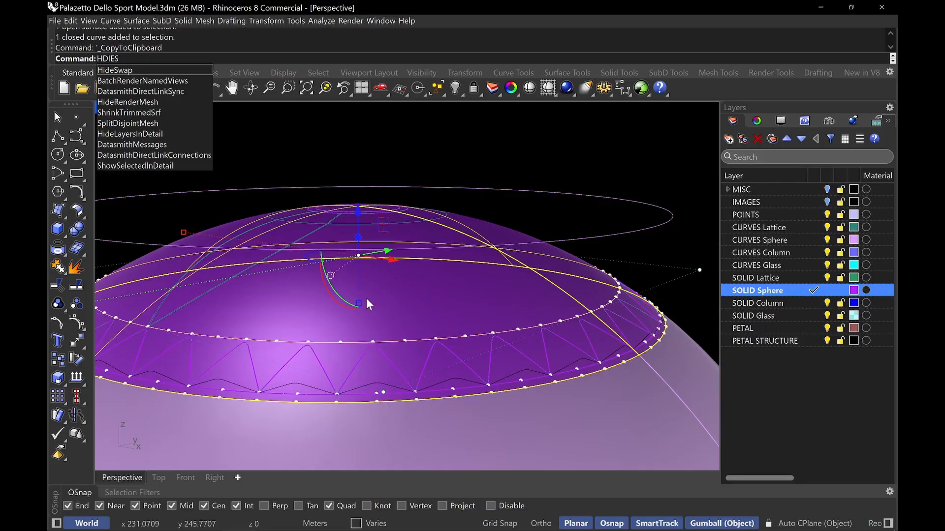
{"action": "key", "text": "Return"}
{"action": "key", "text": "ctrl+v"}
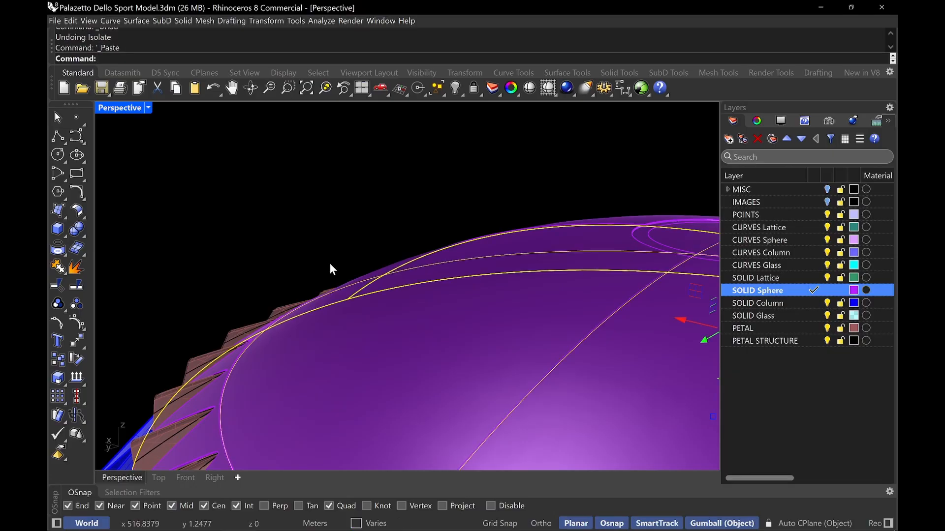
Isolate the pasted sphere surface and curve
{"action": "scroll", "coordinate": [330, 264], "scroll_direction": "down", "scroll_amount": 3}
{"action": "right_click_drag", "start_coordinate": [325, 240], "coordinate": [426, 247]}
{"action": "type", "text": "isolate"}
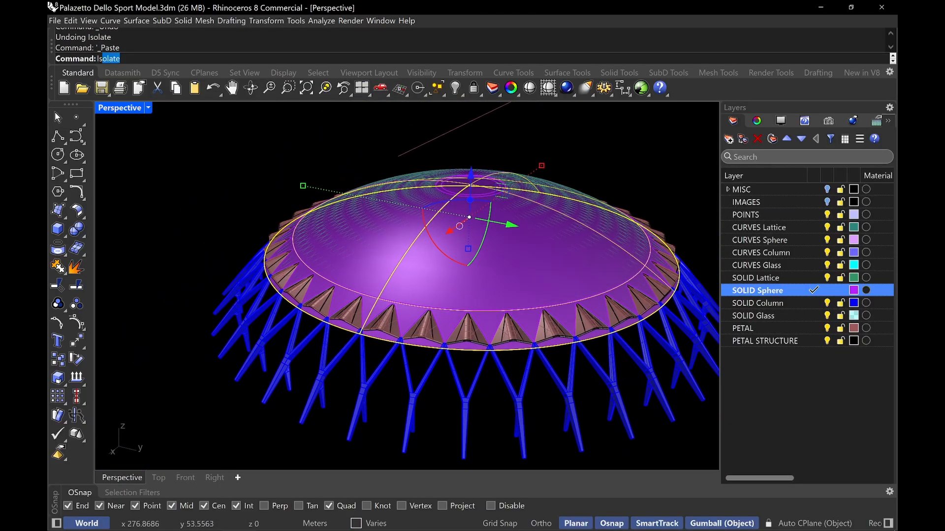
{"action": "key", "text": "Return"}
{"action": "key", "text": "Escape"}
Offset the closed curve on the dome edge 0.09 to both sides
{"action": "type", "text": "z"}
{"action": "key", "text": "Return"}
{"action": "left_click_drag", "start_coordinate": [507, 292], "coordinate": [437, 316]}
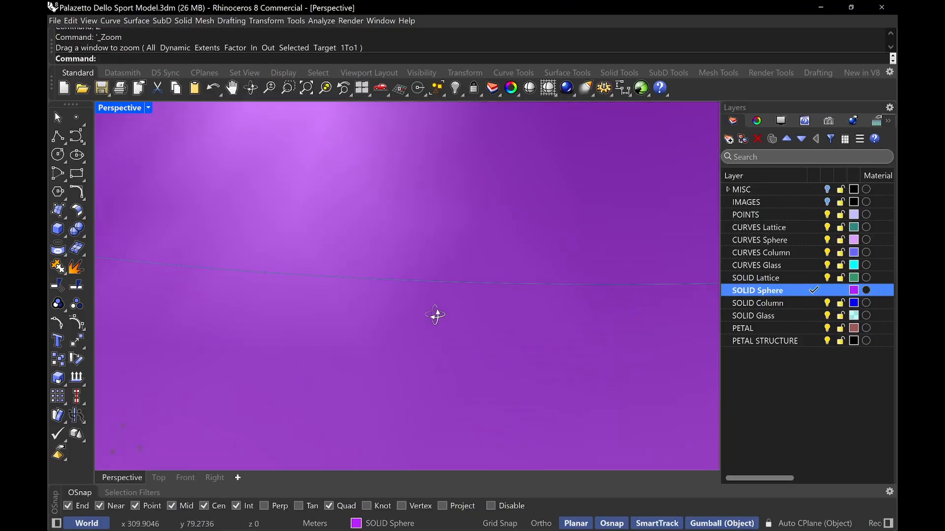
{"action": "right_click_drag", "start_coordinate": [436, 317], "coordinate": [315, 259]}
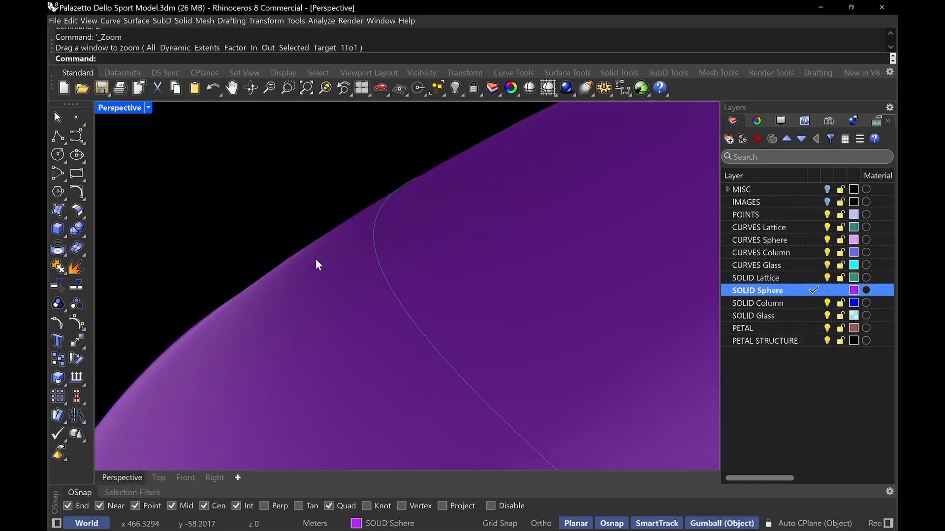
{"action": "left_click", "coordinate": [382, 264]}
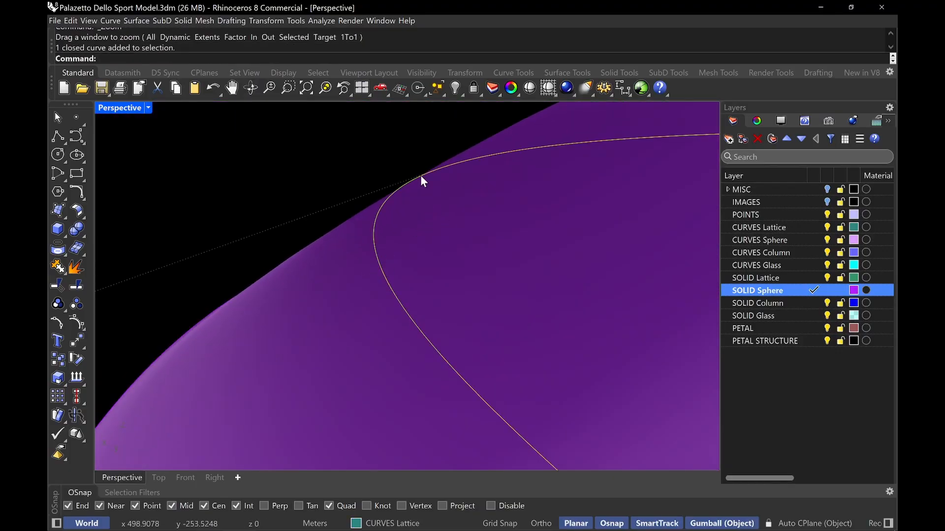
{"action": "key", "text": "Return"}
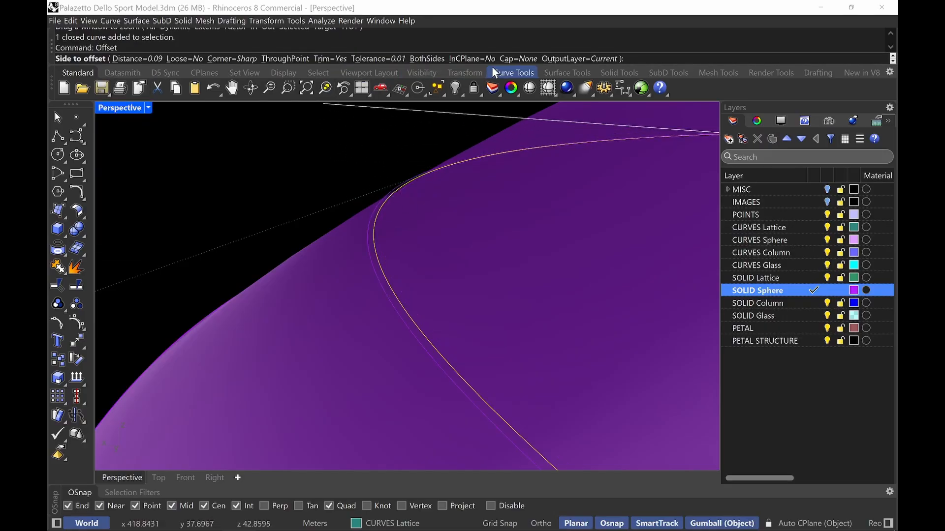
{"action": "left_click", "coordinate": [433, 59]}
{"action": "left_click", "coordinate": [348, 278]}
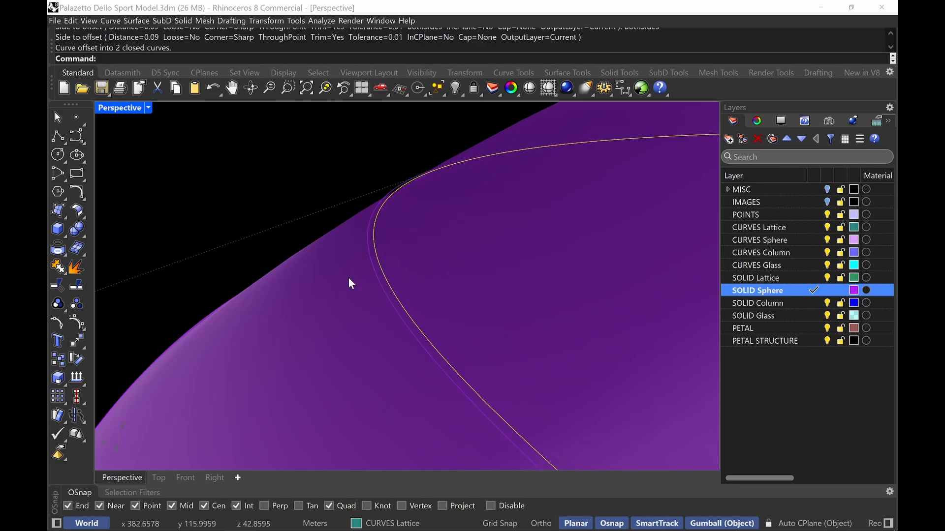
Project the two offset curves onto the sphere surface
{"action": "left_click", "coordinate": [374, 285]}
{"action": "left_click", "coordinate": [378, 285]}
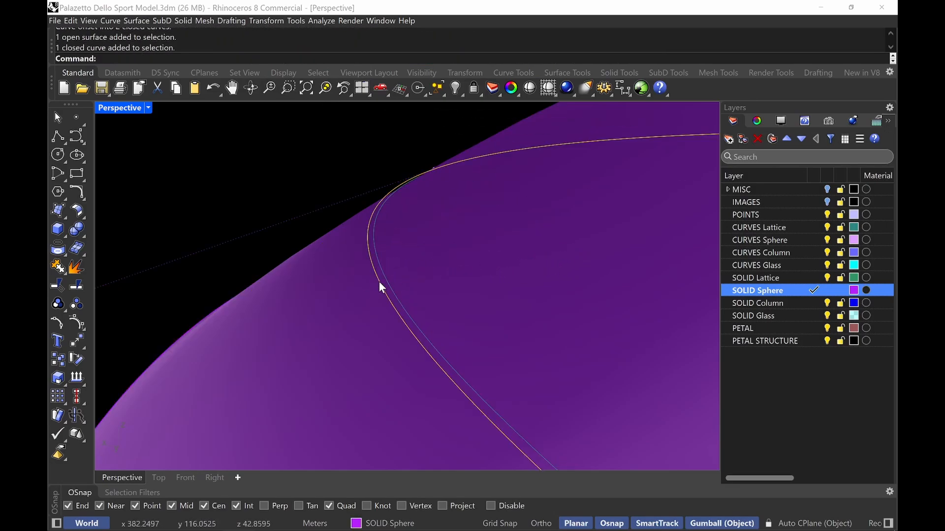
{"action": "right_click_drag", "start_coordinate": [379, 287], "coordinate": [378, 228]}
{"action": "left_click", "coordinate": [333, 243]}
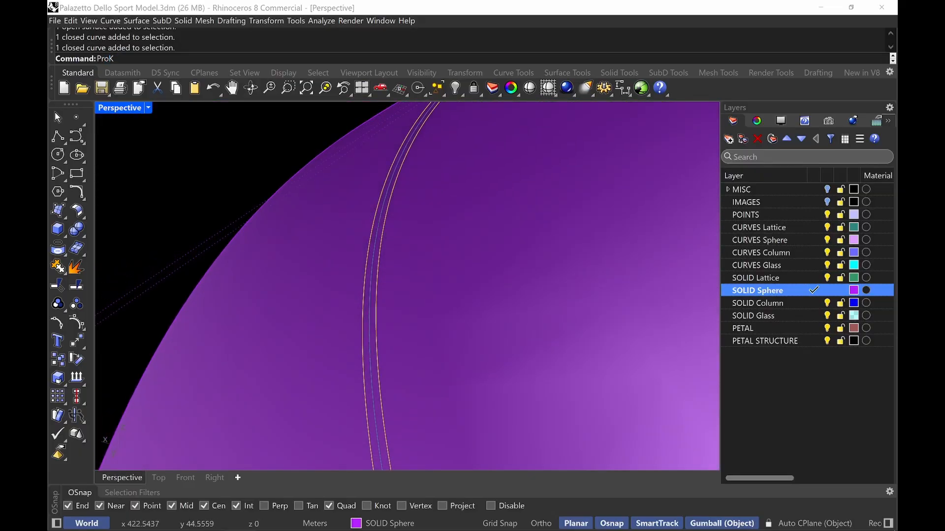
{"action": "key", "text": "Return"}
{"action": "type", "text": "Project"}
{"action": "key", "text": "Return"}
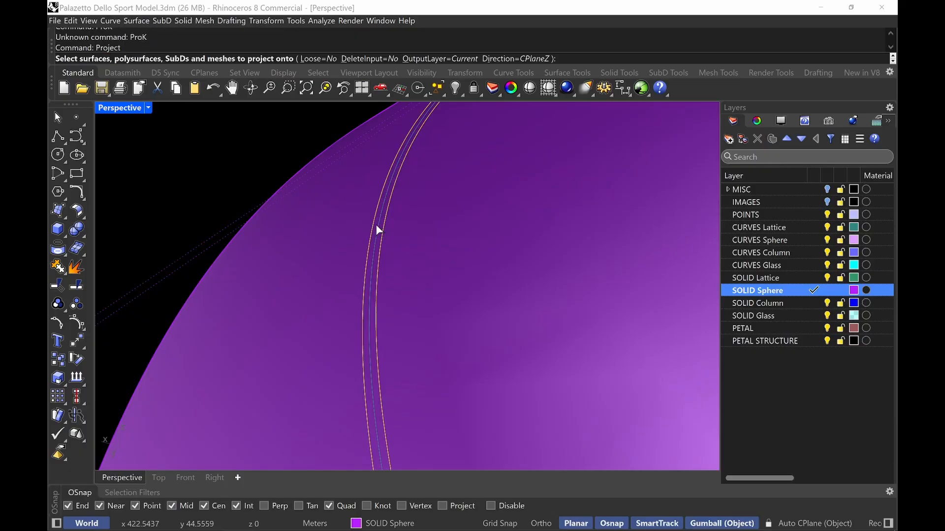
{"action": "left_click", "coordinate": [346, 253]}
{"action": "key", "text": "Return"}
{"action": "key", "text": "Return"}
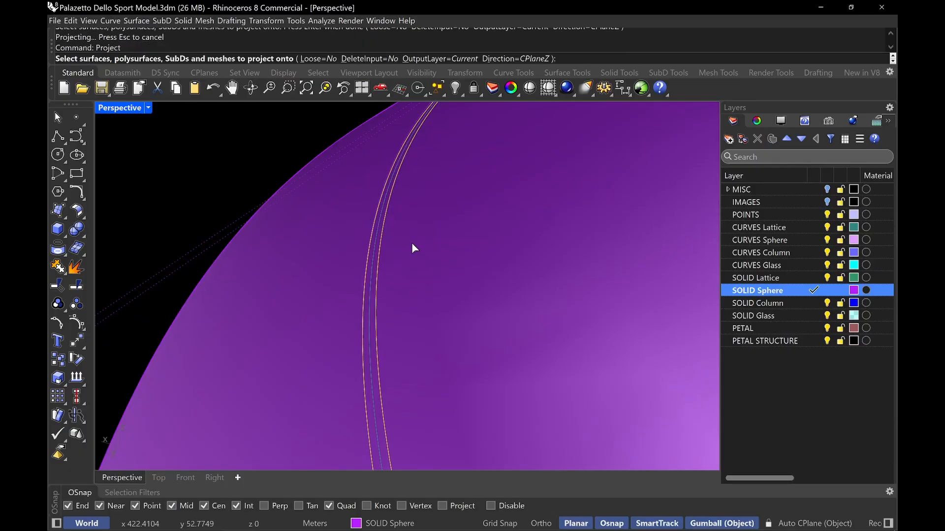
{"action": "key", "text": "Escape"}
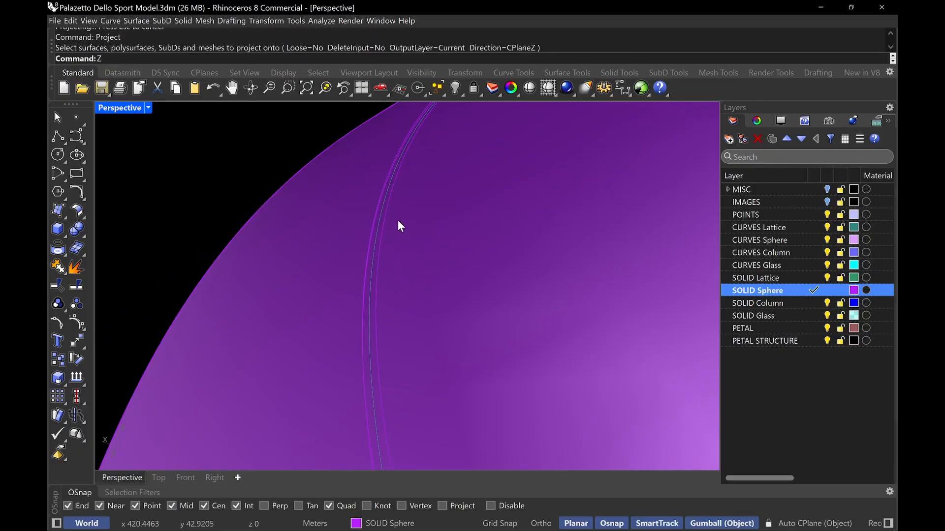
Group the two offset curves
{"action": "key", "text": "Return"}
{"action": "left_click_drag", "start_coordinate": [494, 127], "coordinate": [350, 252]}
{"action": "right_click_drag", "start_coordinate": [352, 250], "coordinate": [363, 182]}
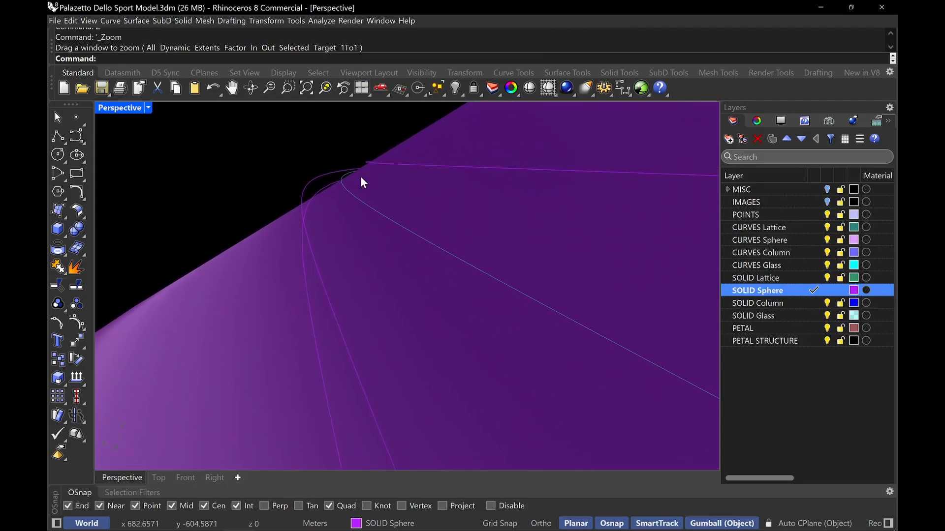
{"action": "left_click", "coordinate": [302, 283]}
{"action": "left_click", "coordinate": [324, 313]}
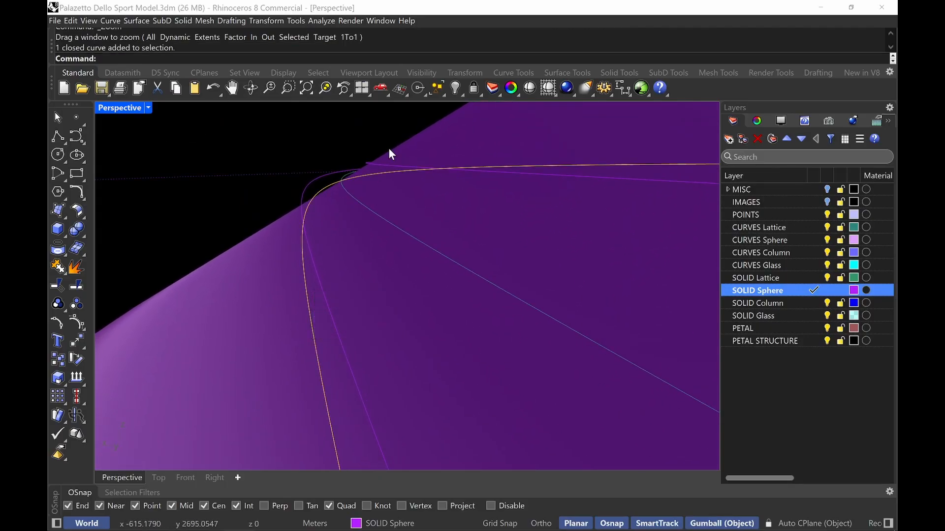
{"action": "left_click", "coordinate": [380, 165], "text": "shift"}
{"action": "right_click_drag", "start_coordinate": [380, 166], "coordinate": [412, 180]}
{"action": "type", "text": "Group"}
{"action": "key", "text": "Return"}
{"action": "key", "text": "Escape"}
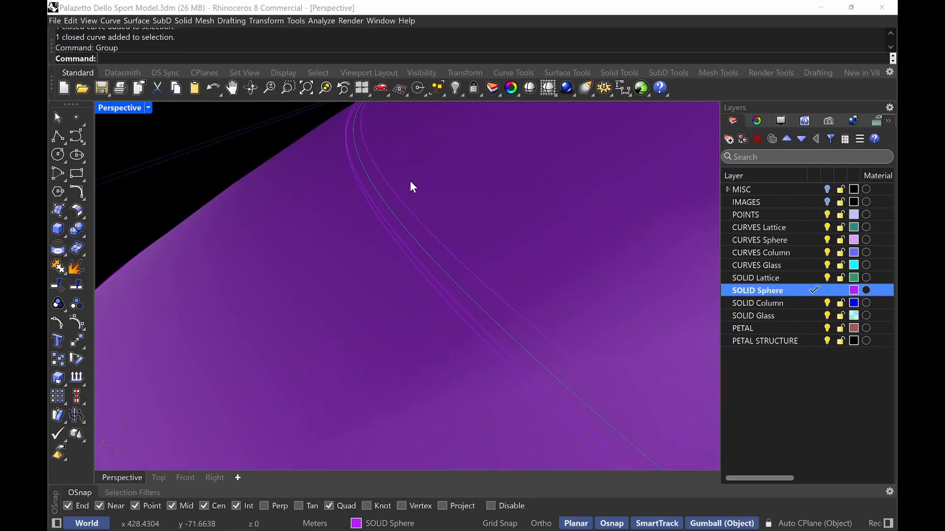
Split the sphere surface with the grouped offset curves
{"action": "type", "text": "Split"}
{"action": "key", "text": "Return"}
{"action": "left_click", "coordinate": [470, 134]}
{"action": "key", "text": "Return"}
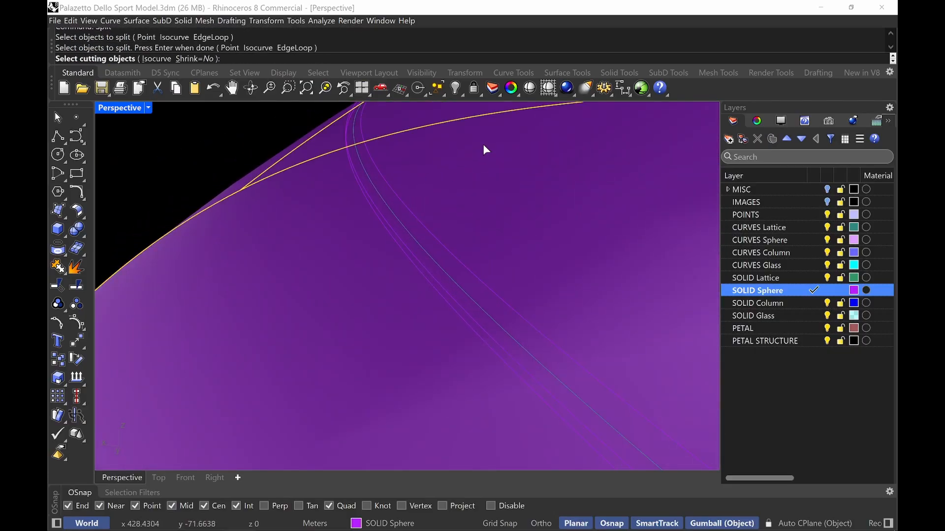
{"action": "left_click", "coordinate": [440, 237]}
{"action": "key", "text": "Return"}
Delete the split surface pieces outside the narrow strip between the curves
{"action": "left_click", "coordinate": [365, 307]}
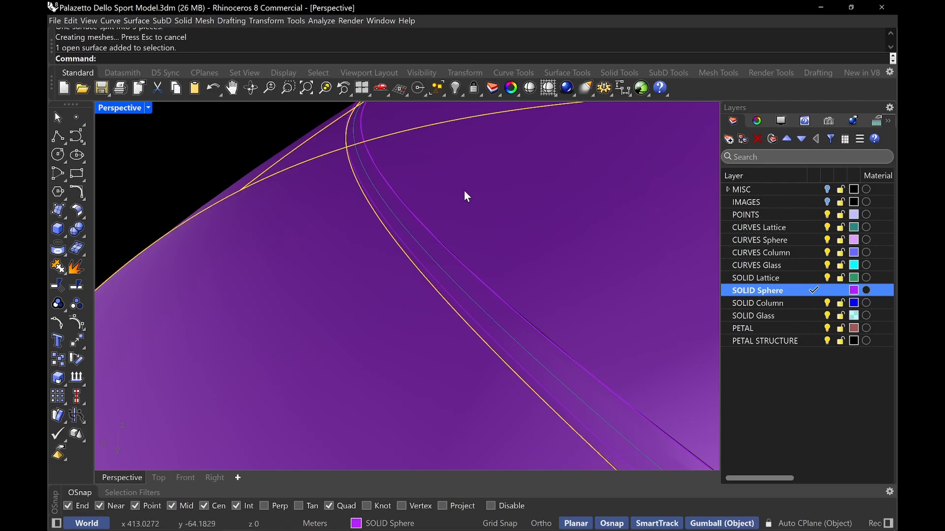
{"action": "key", "text": "Delete"}
{"action": "left_click", "coordinate": [406, 243]}
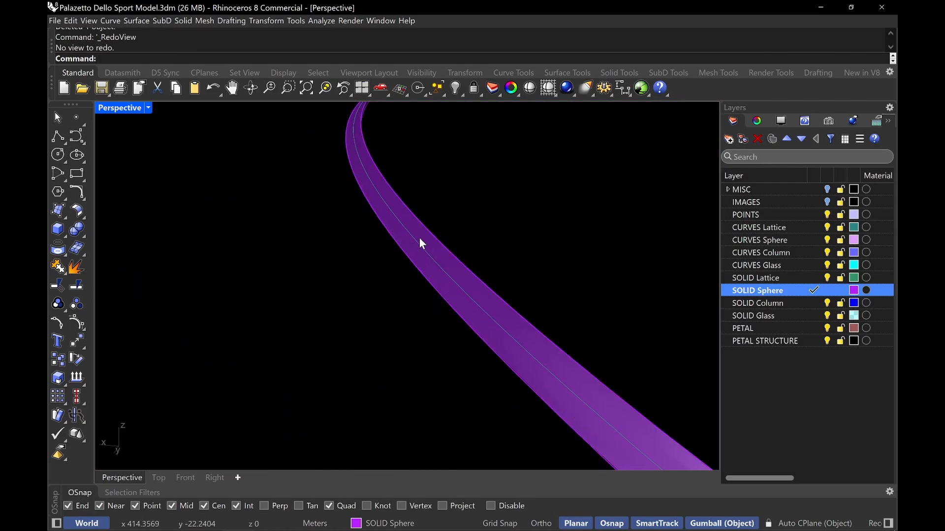
{"action": "left_click", "coordinate": [419, 239]}
{"action": "key", "text": "Delete"}
Offset the strip surface into a 0.3 thick solid with round corners, flipping the offset direction
{"action": "type", "text": "Off"}
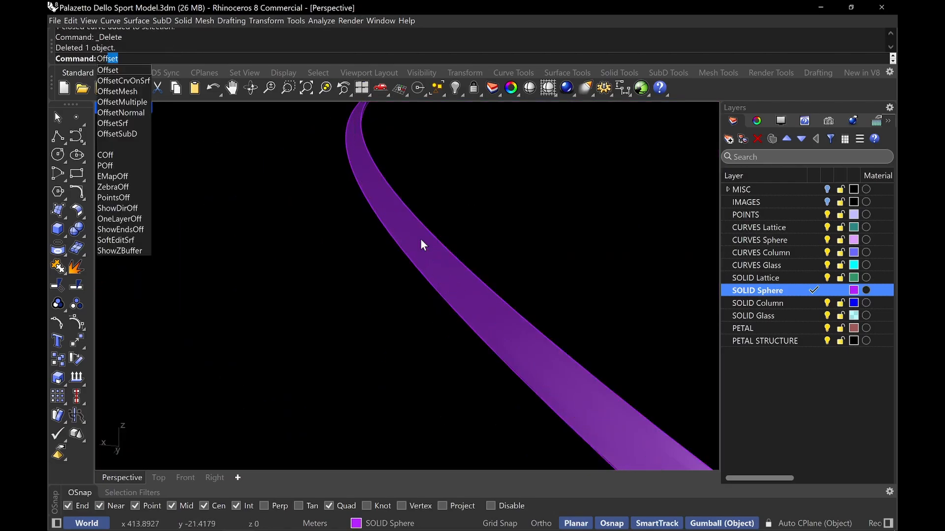
{"action": "key", "text": "Down"}
{"action": "key", "text": "Down"}
{"action": "key", "text": "Down"}
{"action": "key", "text": "Down"}
{"action": "key", "text": "Down"}
{"action": "key", "text": "Down"}
{"action": "key", "text": "Return"}
{"action": "left_click", "coordinate": [421, 241]}
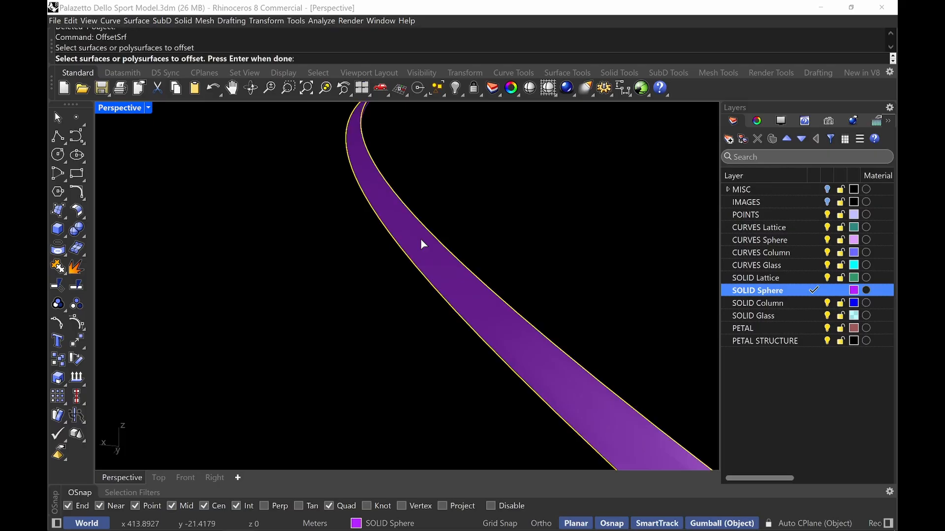
{"action": "key", "text": "Return"}
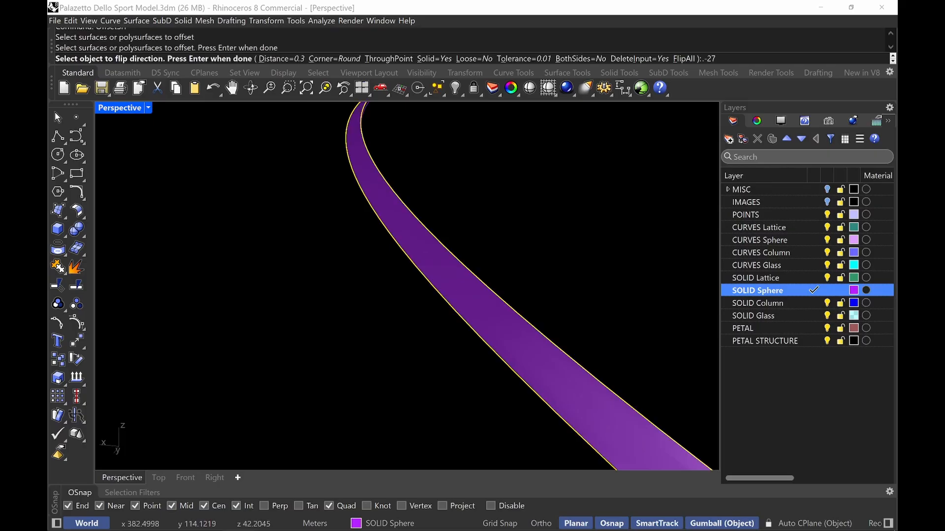
{"action": "scroll", "coordinate": [376, 235], "scroll_direction": "down", "scroll_amount": 3}
{"action": "right_click_drag", "start_coordinate": [375, 235], "coordinate": [353, 300], "text": "shift"}
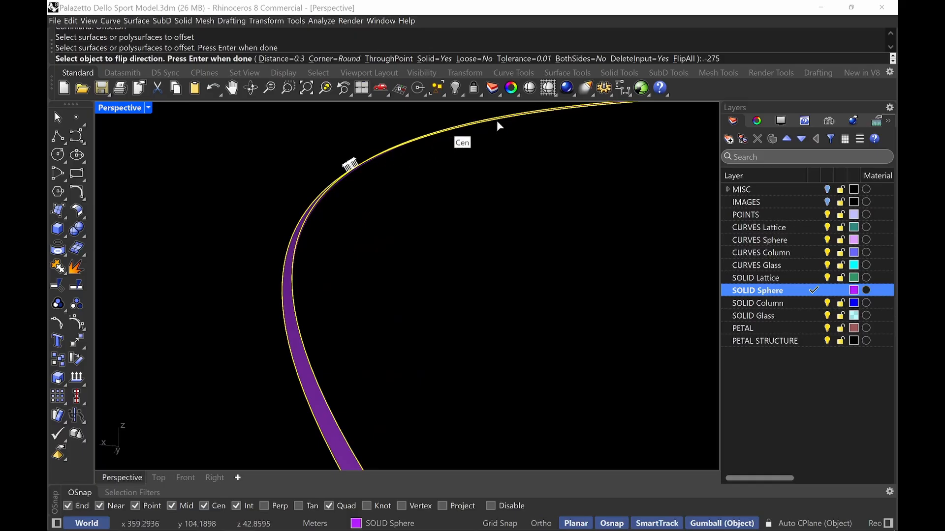
{"action": "key", "text": "Return"}
{"action": "left_click", "coordinate": [681, 59]}
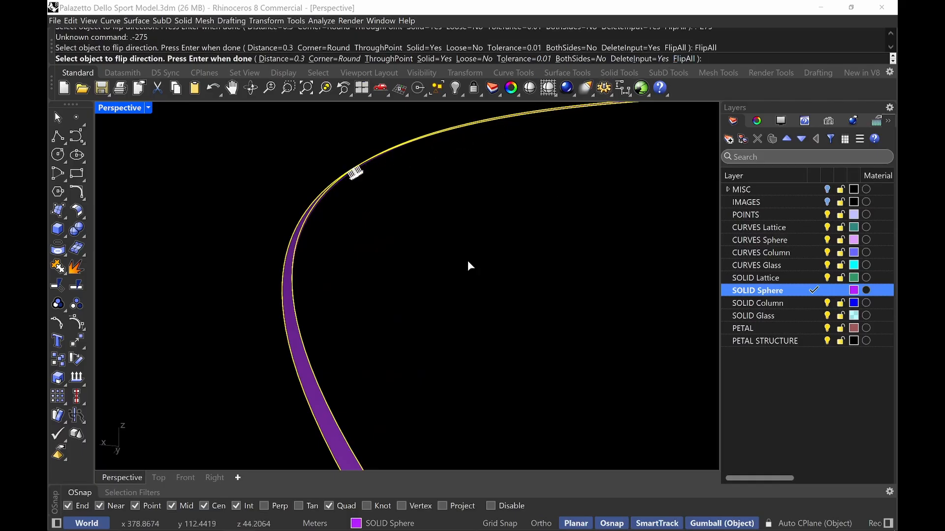
{"action": "key", "text": "Return"}
Move the new solid strip to the SOLID Lattice layer
{"action": "left_click", "coordinate": [326, 359]}
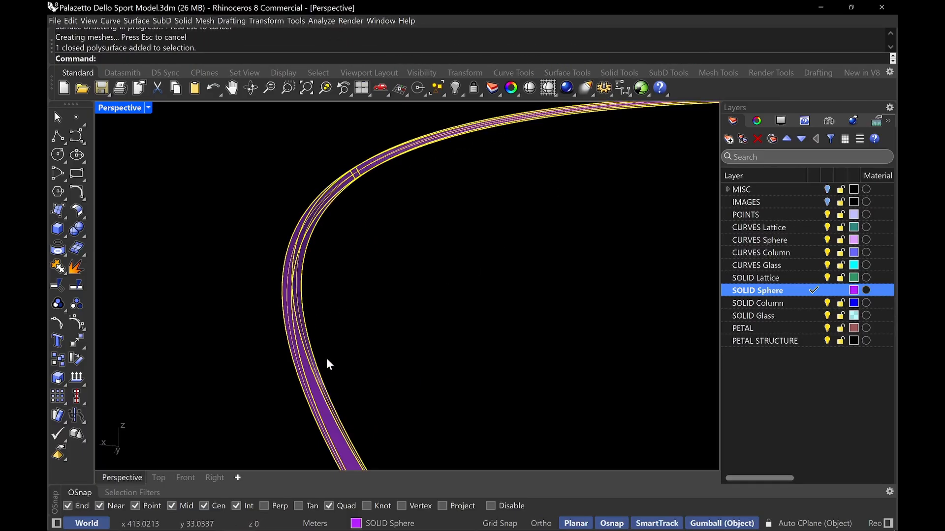
{"action": "left_click", "coordinate": [389, 523]}
{"action": "left_click", "coordinate": [383, 449]}
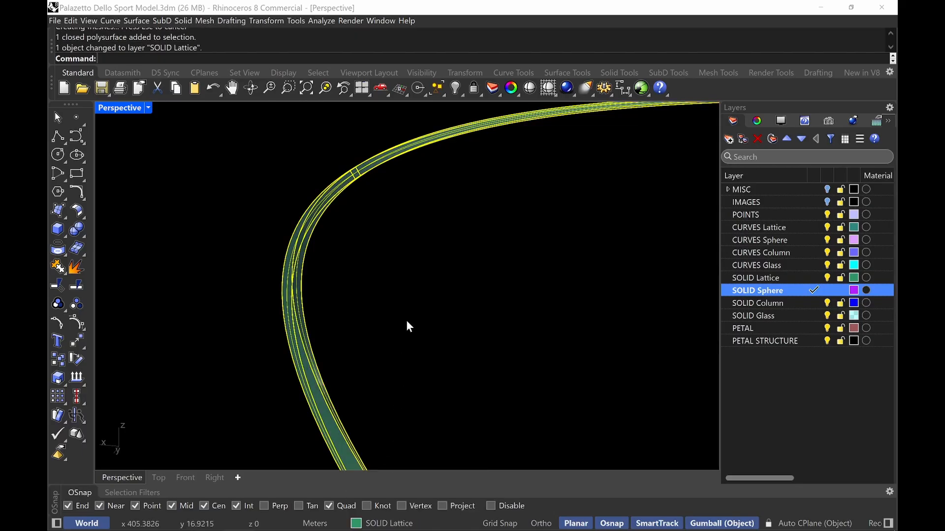
Unisolate all objects and zoom in to inspect the strip against the roof and lattice
{"action": "type", "text": "Unisolate"}
{"action": "key", "text": "Return"}
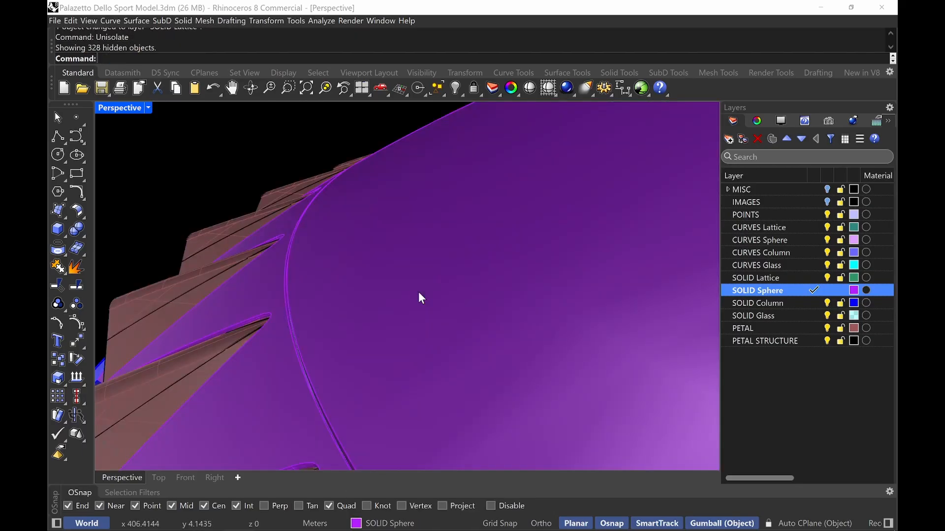
{"action": "right_click_drag", "start_coordinate": [457, 296], "coordinate": [209, 247], "text": "shift"}
{"action": "scroll", "coordinate": [303, 282], "scroll_direction": "up", "scroll_amount": 5}
{"action": "scroll", "coordinate": [208, 246], "scroll_direction": "up", "scroll_amount": 2}
{"action": "type", "text": "Z"}
{"action": "key", "text": "Return"}
{"action": "left_click_drag", "start_coordinate": [310, 303], "coordinate": [241, 238]}
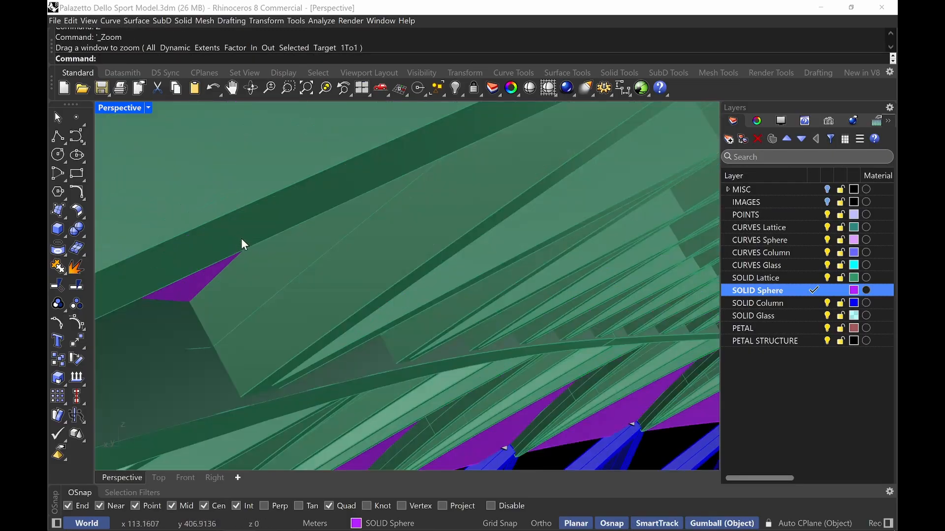
Compare the roof with a reference photo of the interior ceiling and set the Perspective viewport to Rendered display
{"action": "scroll", "coordinate": [288, 291], "scroll_direction": "down", "scroll_amount": 4}
{"action": "right_click_drag", "start_coordinate": [288, 291], "coordinate": [325, 321], "text": "shift"}
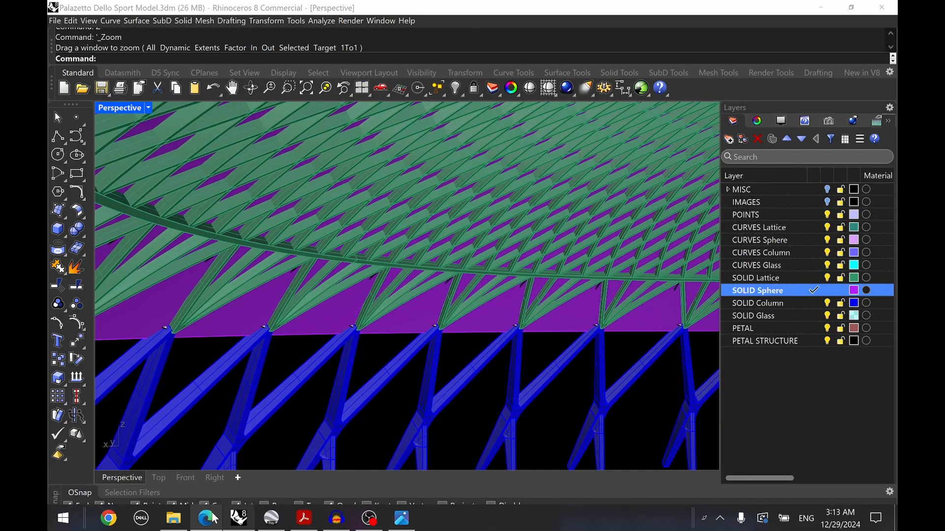
{"action": "left_click", "coordinate": [206, 522]}
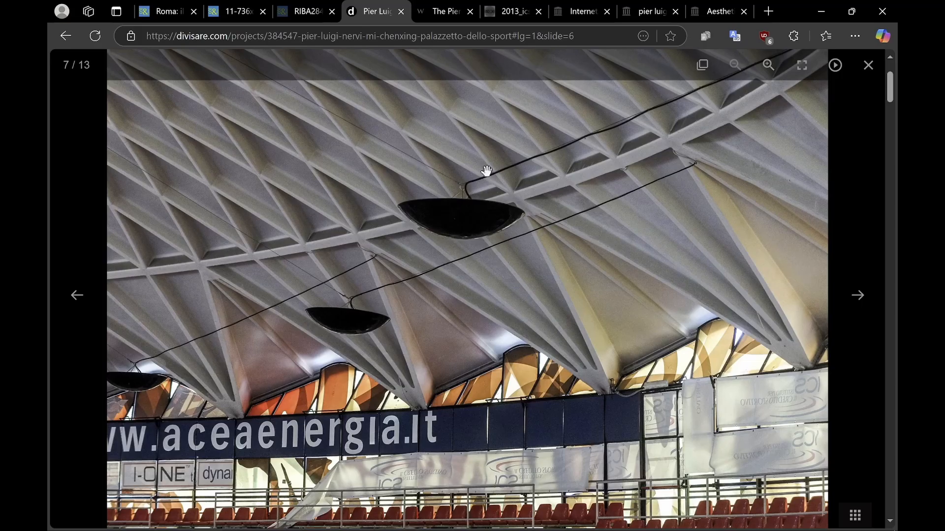
{"action": "left_click", "coordinate": [821, 13]}
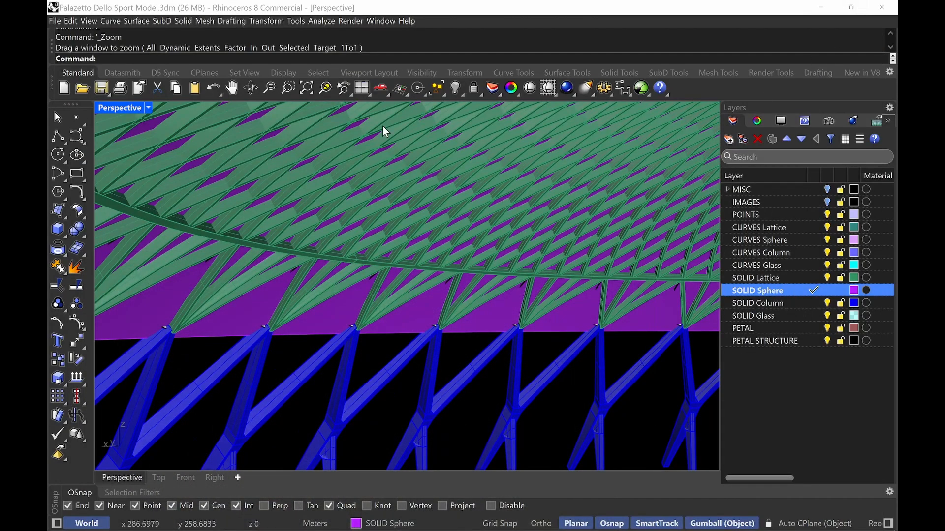
{"action": "left_click", "coordinate": [149, 107]}
{"action": "left_click", "coordinate": [197, 72]}
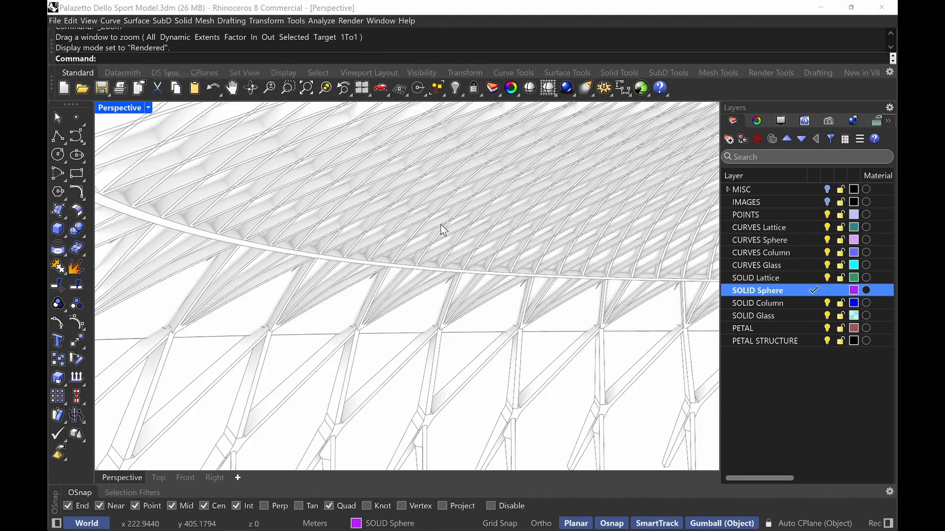
Make POINTS the current layer and turn off the SOLID Sphere, PETAL and PETAL STRUCTURE layers
{"action": "right_click_drag", "start_coordinate": [470, 270], "coordinate": [301, 226]}
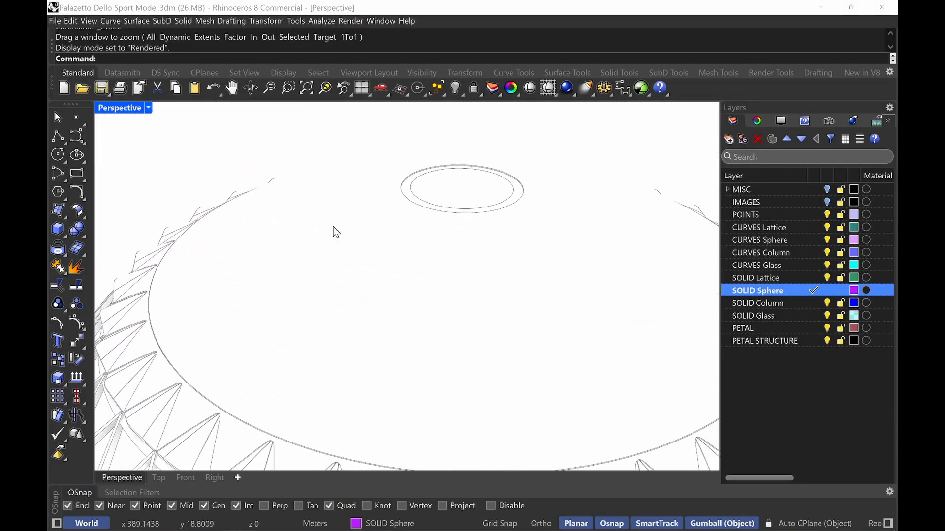
{"action": "scroll", "coordinate": [335, 228], "scroll_direction": "down", "scroll_amount": 5}
{"action": "right_click_drag", "start_coordinate": [385, 249], "coordinate": [363, 236], "text": "shift"}
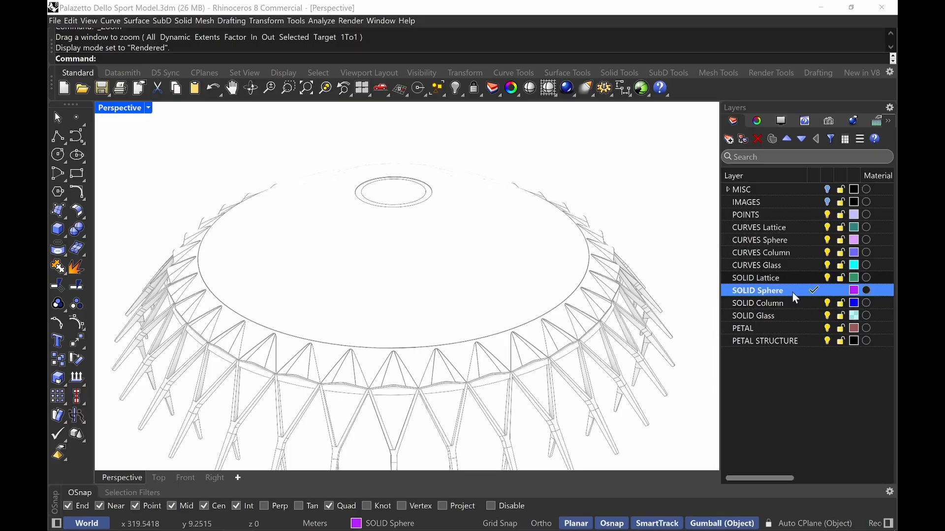
{"action": "left_click", "coordinate": [809, 212]}
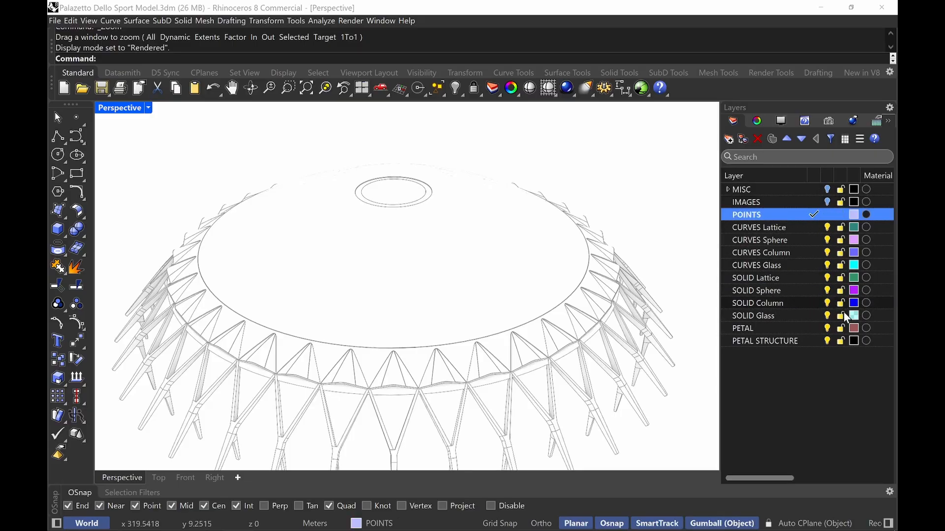
{"action": "left_click", "coordinate": [825, 293]}
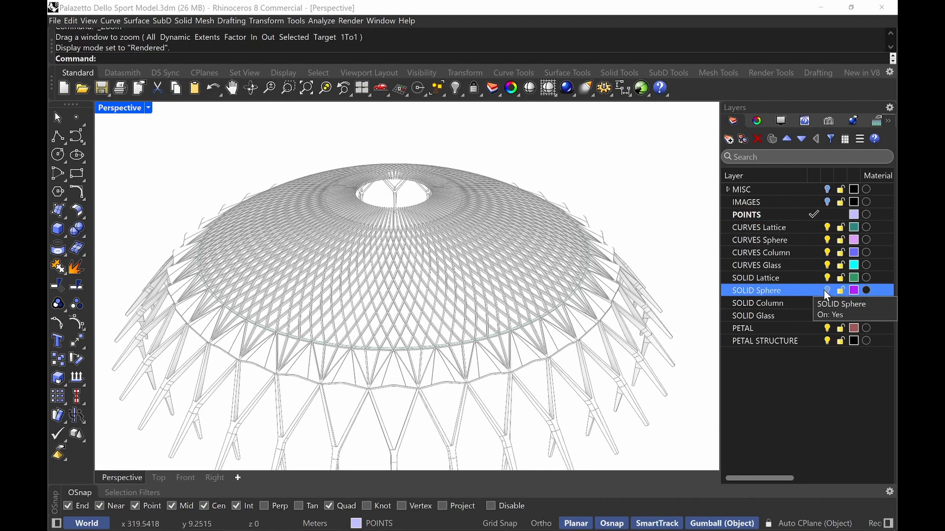
{"action": "left_click", "coordinate": [829, 330]}
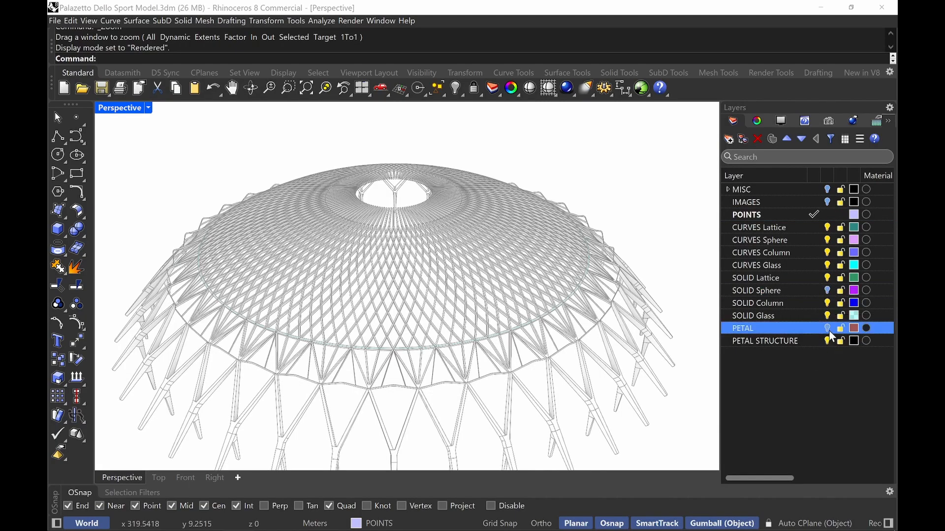
{"action": "left_click", "coordinate": [829, 341]}
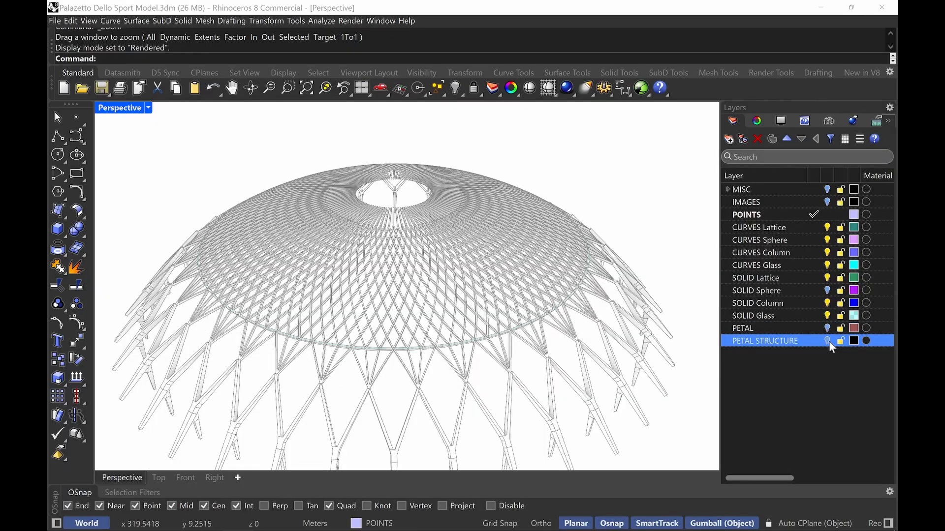
Turn the PETAL STRUCTURE layer back on and inspect the dome with its supporting columns
{"action": "scroll", "coordinate": [416, 307], "scroll_direction": "down", "scroll_amount": 5}
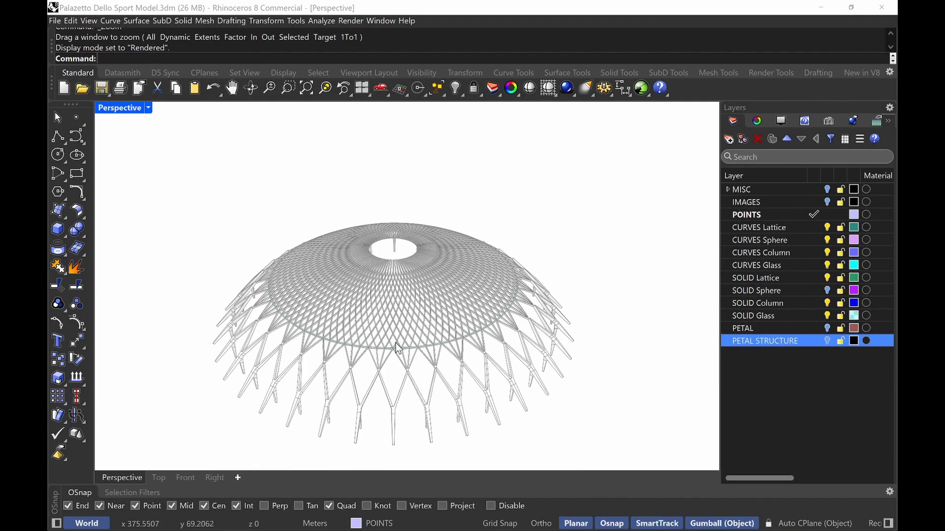
{"action": "scroll", "coordinate": [416, 308], "scroll_direction": "up", "scroll_amount": 5}
{"action": "right_click_drag", "start_coordinate": [375, 310], "coordinate": [398, 315]}
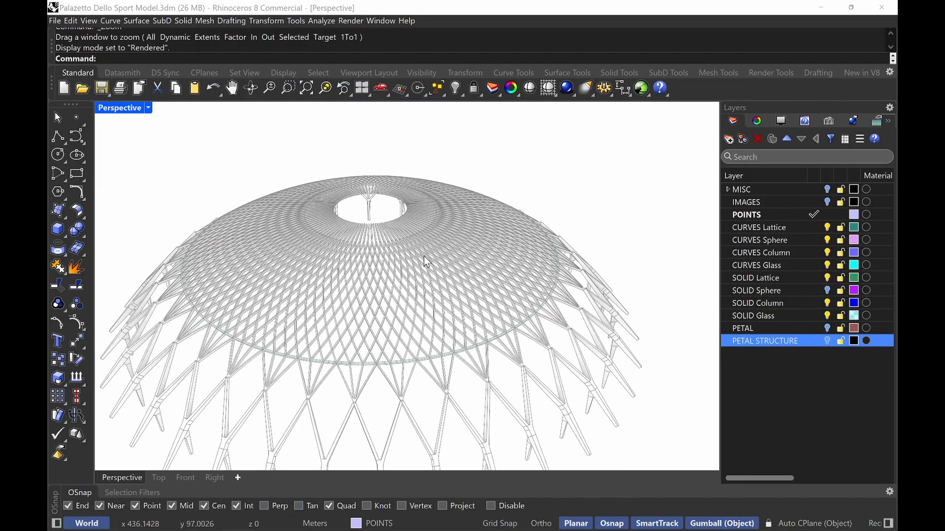
{"action": "right_click_drag", "start_coordinate": [428, 261], "coordinate": [427, 342]}
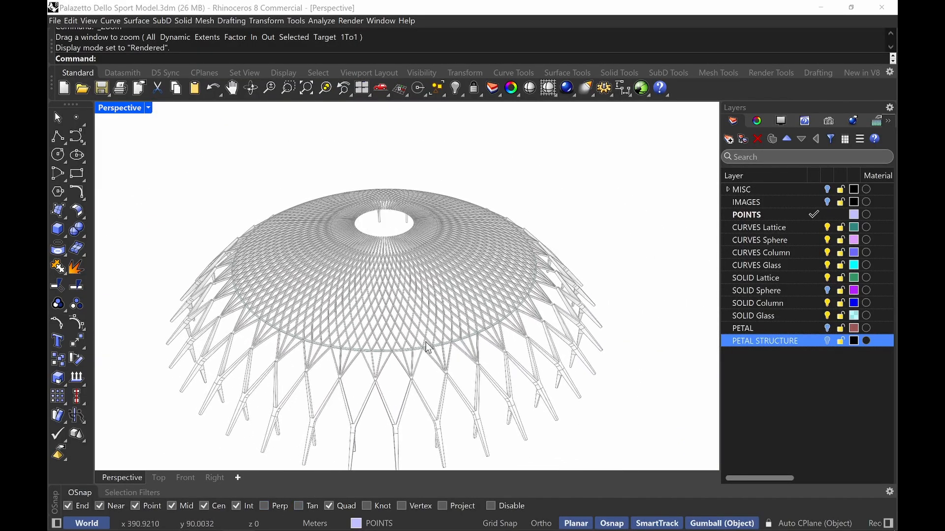
{"action": "left_click", "coordinate": [828, 341]}
{"action": "right_click_drag", "start_coordinate": [467, 389], "coordinate": [508, 378]}
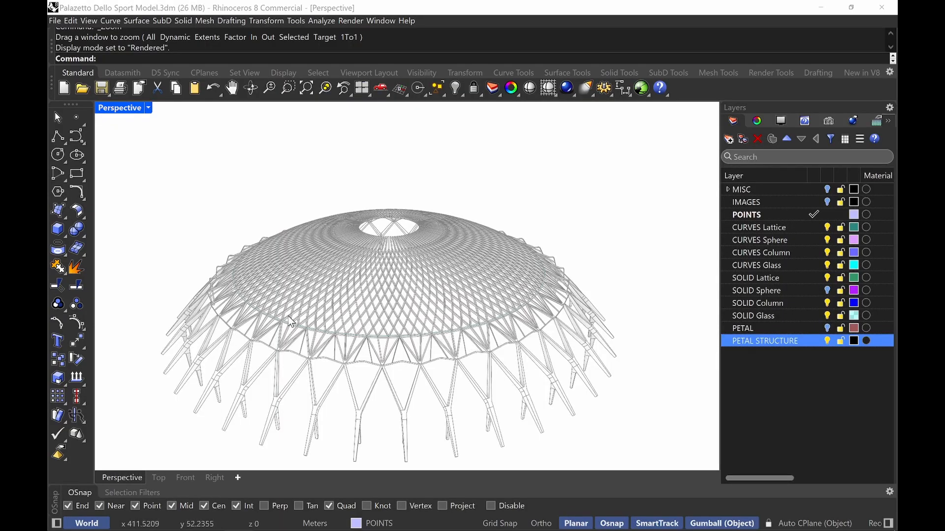
{"action": "right_click_drag", "start_coordinate": [443, 301], "coordinate": [383, 268]}
{"action": "scroll", "coordinate": [471, 257], "scroll_direction": "up", "scroll_amount": 5}
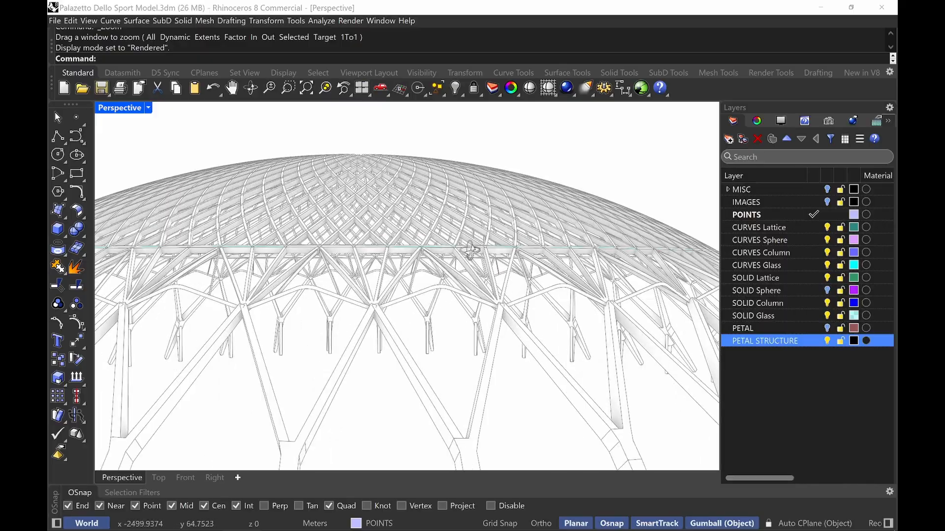
Undo the last gumball move of the floor and offset the floor's boundary curve by a distance of 1
{"action": "right_click_drag", "start_coordinate": [472, 255], "coordinate": [456, 270]}
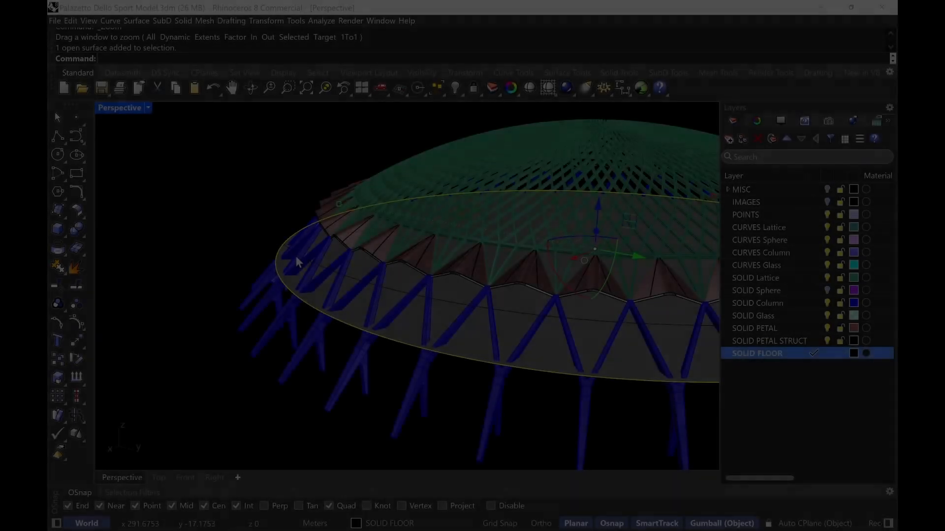
{"action": "key", "text": "ctrl+z"}
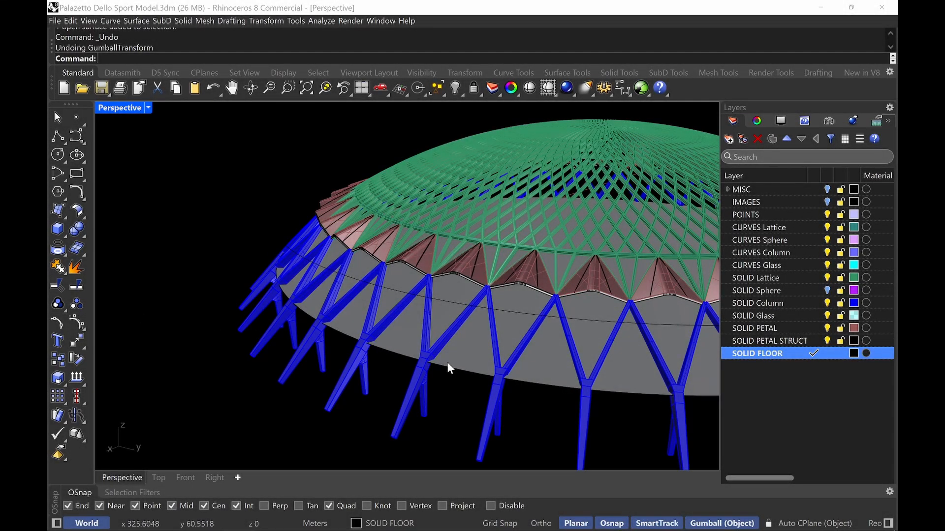
{"action": "key", "text": "Return"}
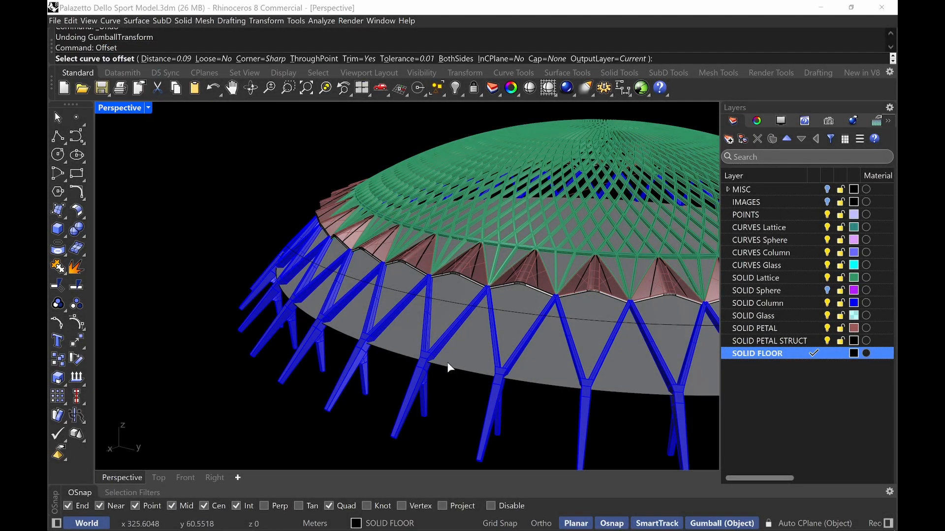
{"action": "left_click", "coordinate": [457, 371]}
{"action": "key", "text": "Return"}
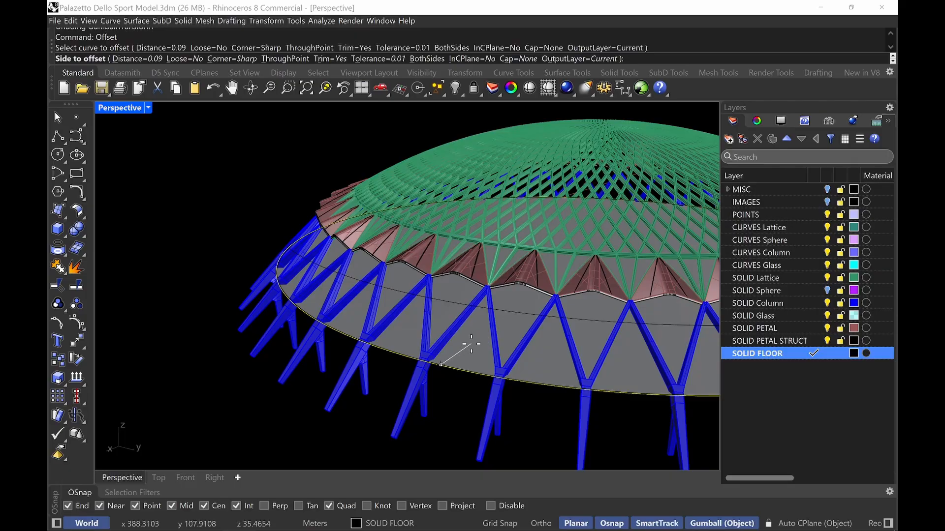
{"action": "type", "text": "1"}
{"action": "key", "text": "Return"}
{"action": "left_click", "coordinate": [474, 351]}
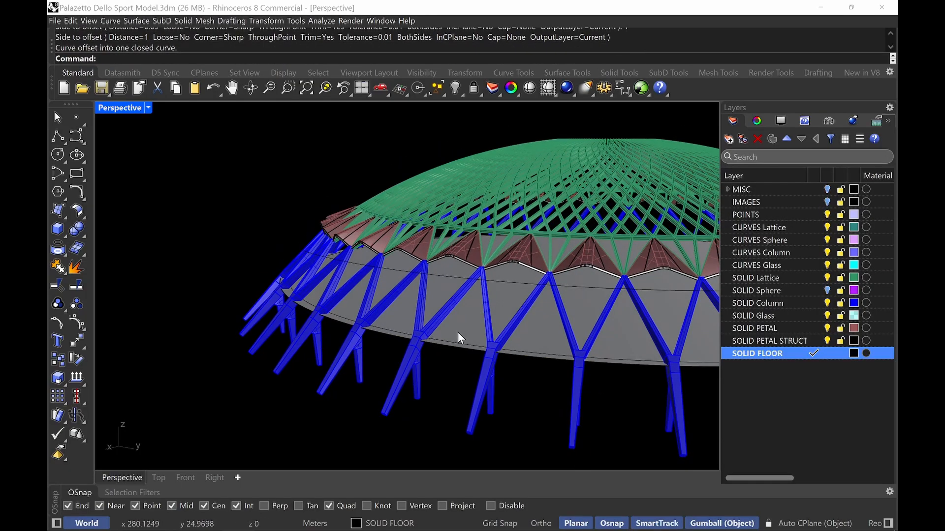
Delete the old floor surface
{"action": "scroll", "coordinate": [450, 345], "scroll_direction": "up", "scroll_amount": 5}
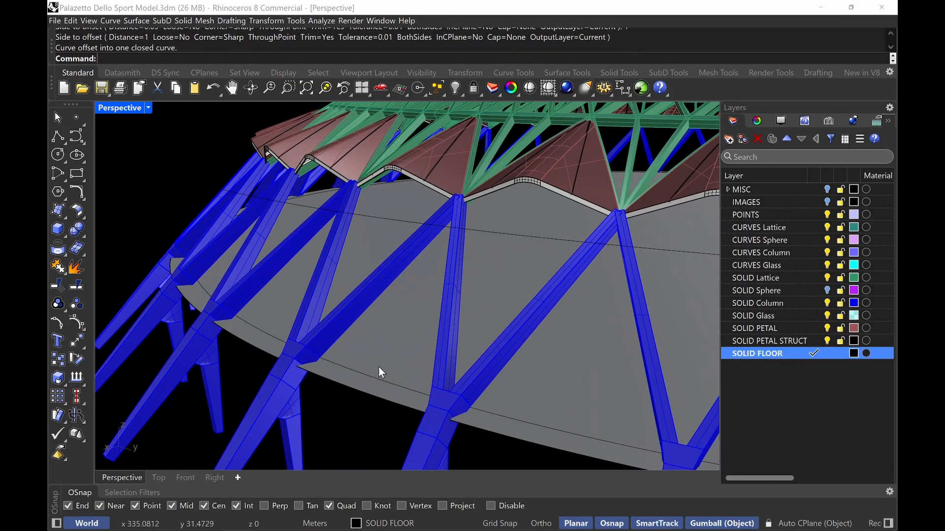
{"action": "left_click", "coordinate": [352, 379]}
{"action": "key", "text": "Delete"}
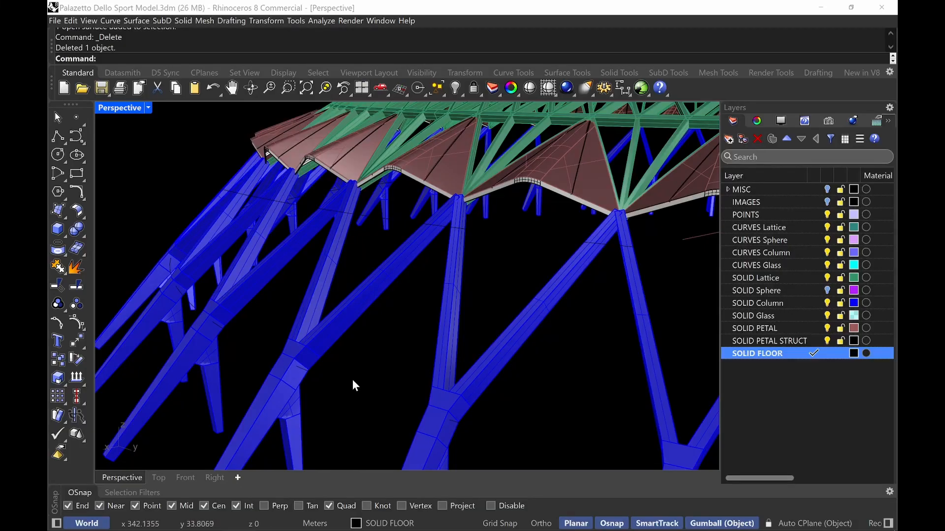
Create a planar surface from the offset boundary curve with PlanarSrf
{"action": "left_click", "coordinate": [364, 368]}
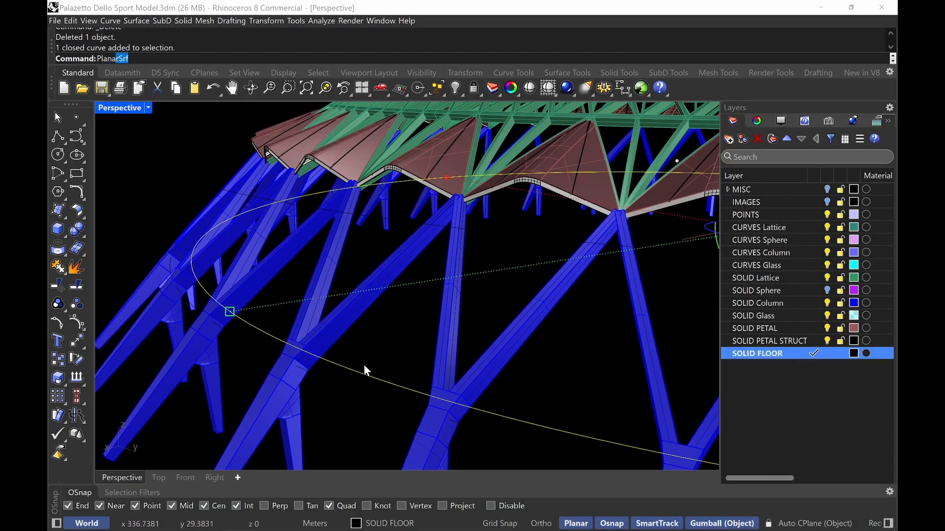
{"action": "key", "text": "Return"}
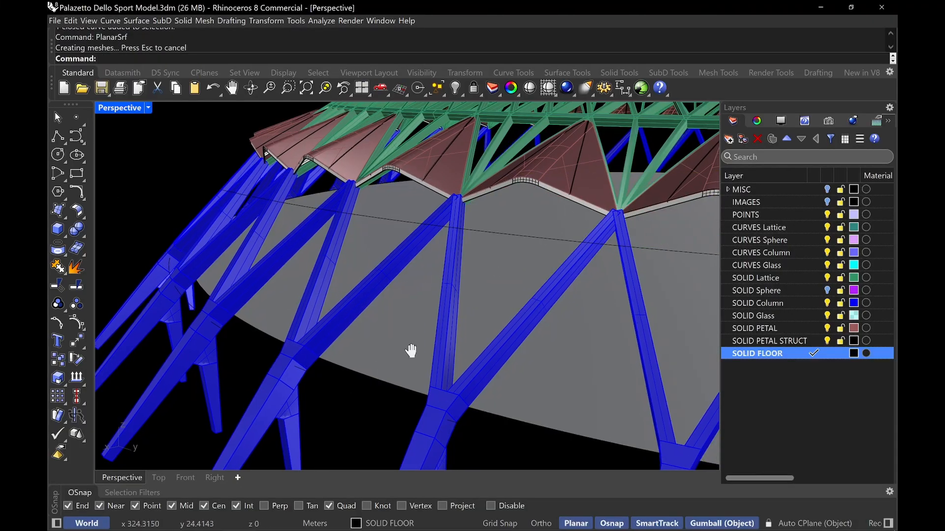
{"action": "right_click_drag", "start_coordinate": [411, 350], "coordinate": [378, 408]}
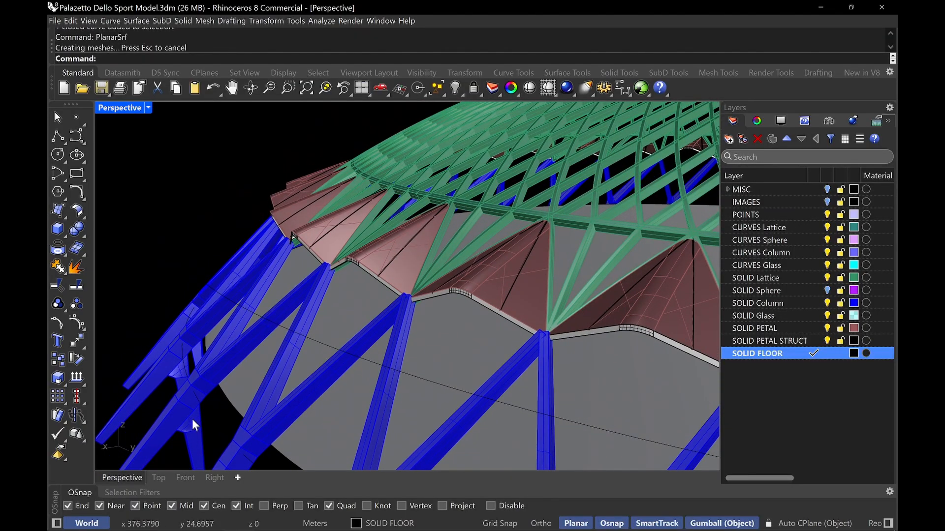
{"action": "right_click_drag", "start_coordinate": [269, 412], "coordinate": [315, 419]}
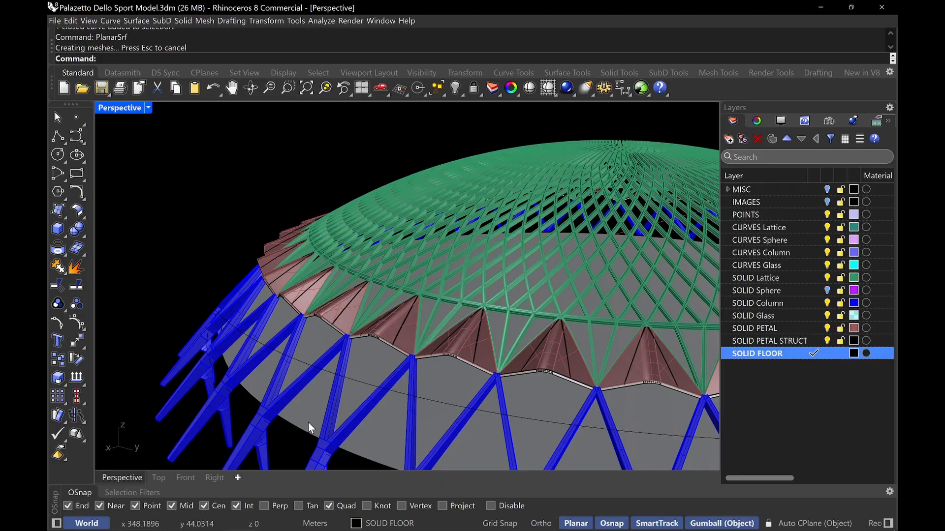
Delete the duplicate floor surface created by repeating the command
{"action": "key", "text": "Return"}
{"action": "left_click_drag", "start_coordinate": [450, 296], "coordinate": [329, 376]}
{"action": "right_click_drag", "start_coordinate": [340, 363], "coordinate": [347, 281]}
{"action": "scroll", "coordinate": [371, 282], "scroll_direction": "down", "scroll_amount": 10}
{"action": "left_click", "coordinate": [353, 267]}
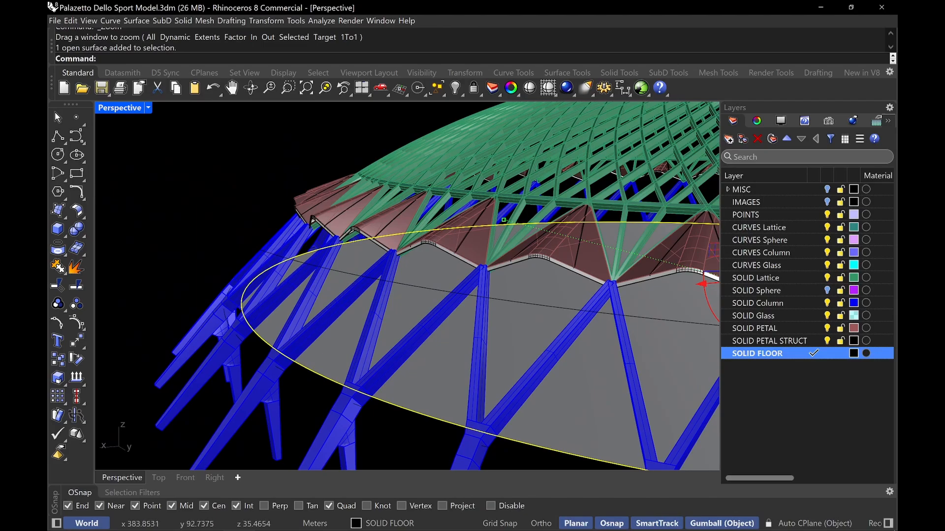
{"action": "key", "text": "Delete"}
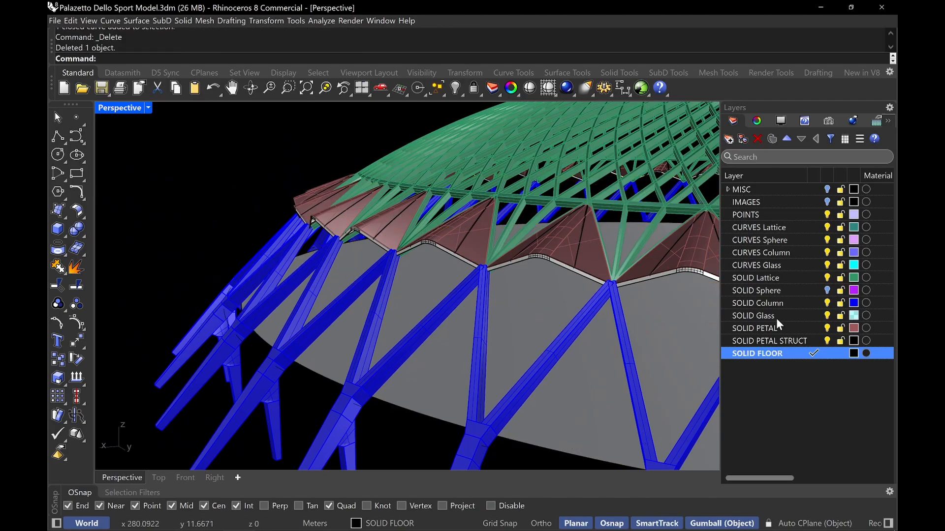
Set the SOLID FLOOR layer colour to a light green (Red 167, Green 216, Blue 118)
{"action": "left_click", "coordinate": [852, 352]}
{"action": "left_click", "coordinate": [500, 181]}
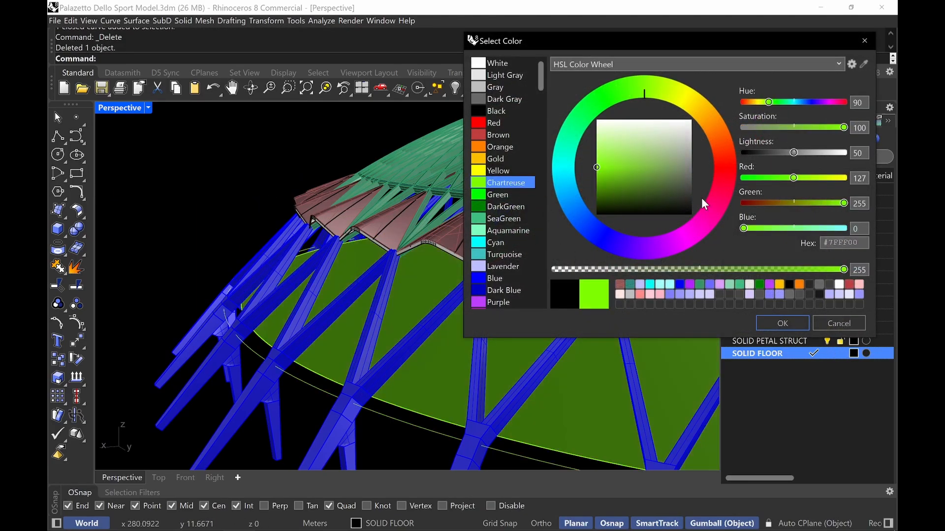
{"action": "left_click_drag", "start_coordinate": [689, 187], "coordinate": [638, 153]}
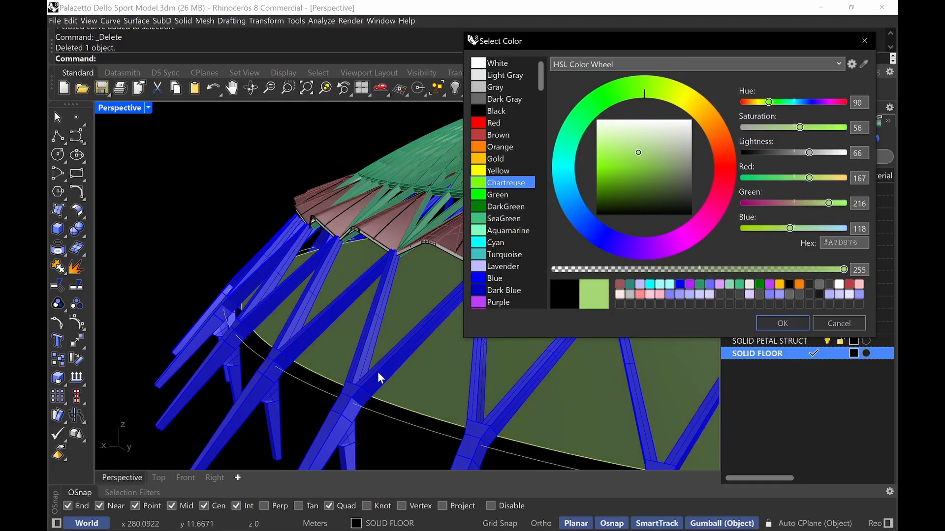
{"action": "left_click", "coordinate": [783, 323]}
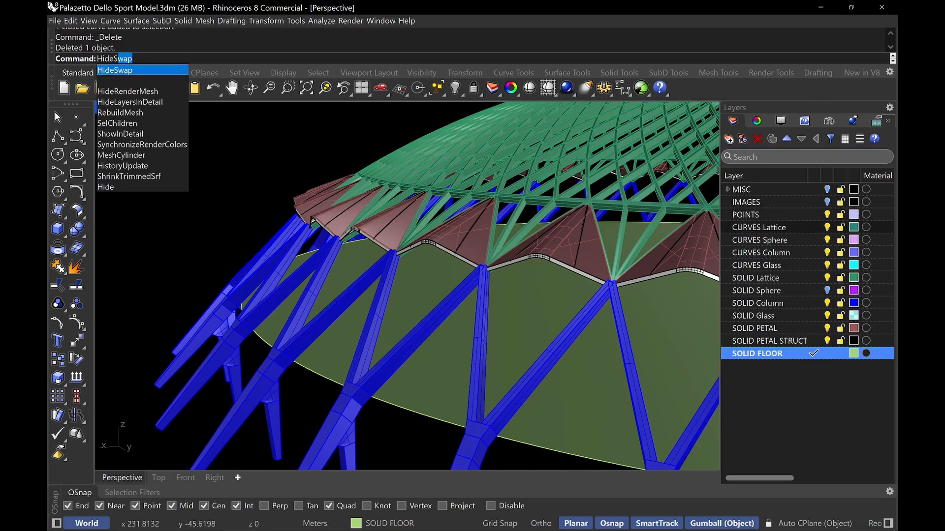
Swap to the hidden objects, select the two closed curves near the dome's edge and copy them
{"action": "key", "text": "Return"}
{"action": "right_click_drag", "start_coordinate": [485, 240], "coordinate": [409, 271]}
{"action": "scroll", "coordinate": [315, 286], "scroll_direction": "up", "scroll_amount": 4}
{"action": "right_click_drag", "start_coordinate": [334, 280], "coordinate": [428, 275], "text": "shift"}
{"action": "right_click_drag", "start_coordinate": [493, 245], "coordinate": [283, 355], "text": "shift"}
{"action": "left_click", "coordinate": [409, 294]}
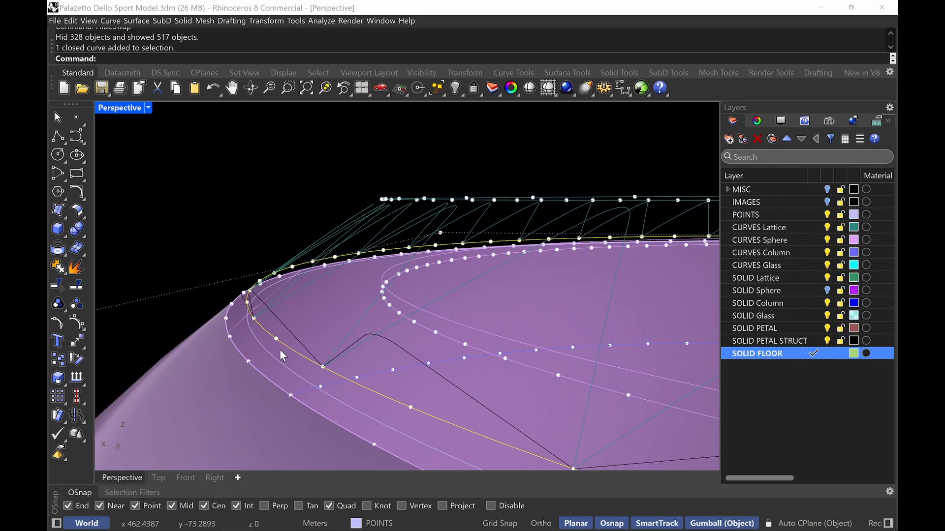
{"action": "left_click", "coordinate": [268, 379]}
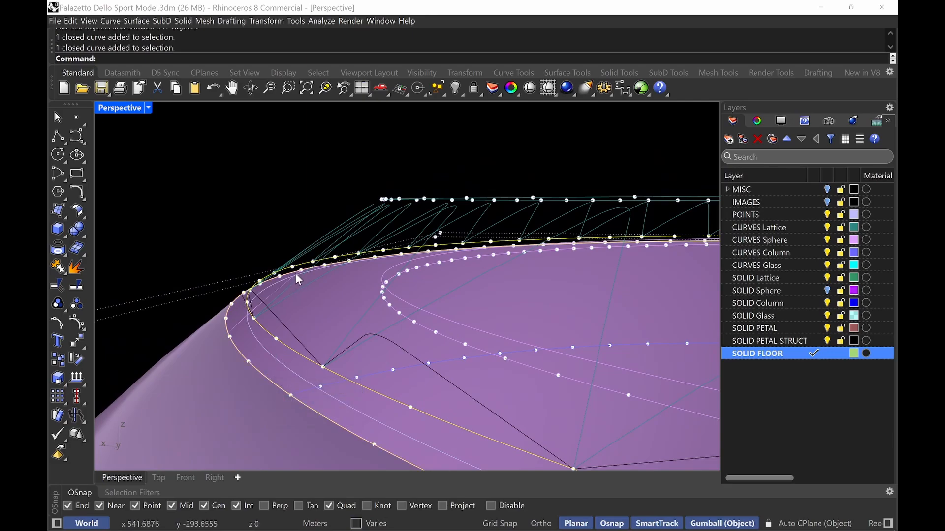
{"action": "key", "text": "ctrl+c"}
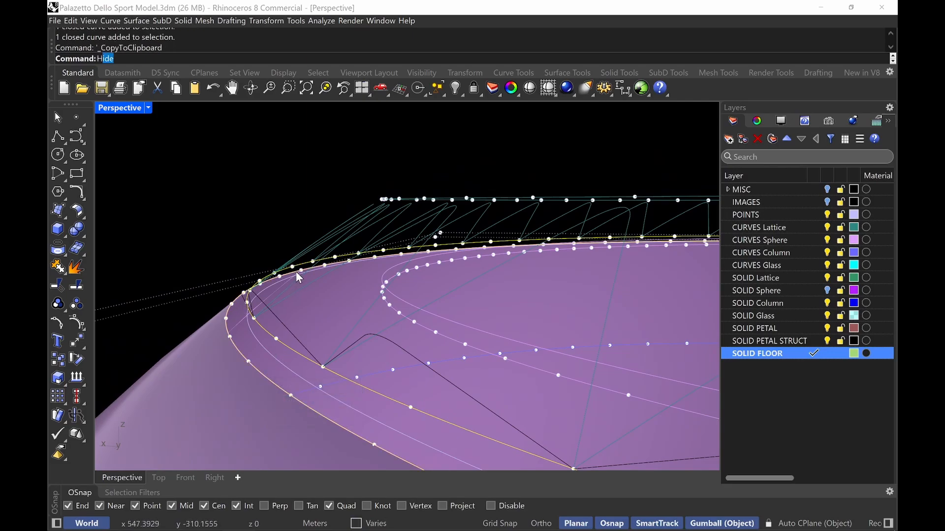
Swap back to the visible objects with HideSwap and paste the copied curves
{"action": "type", "text": "HideSwap"}
{"action": "key", "text": "Return"}
{"action": "key", "text": "ctrl+c"}
{"action": "key", "text": "ctrl+v"}
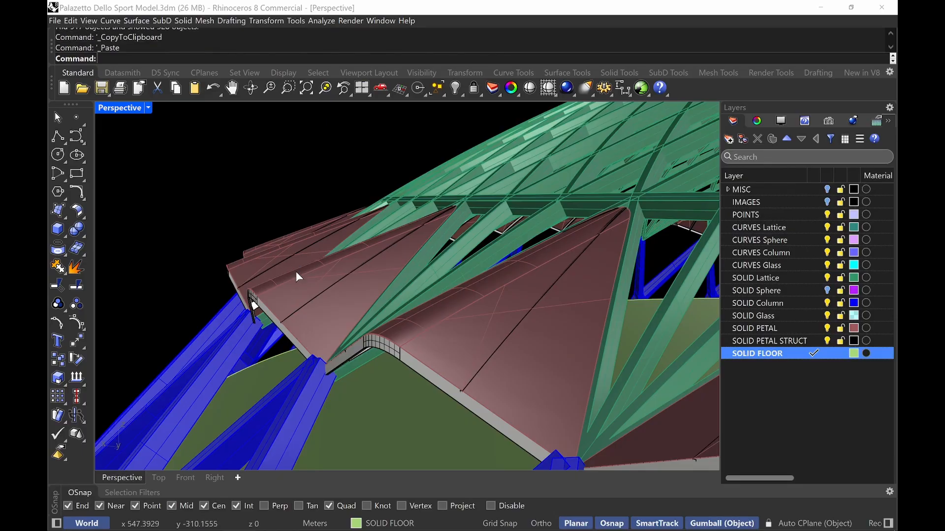
Select the floor slab and one of the pasted closed curves near the dome's edge
{"action": "right_click_drag", "start_coordinate": [332, 261], "coordinate": [365, 237]}
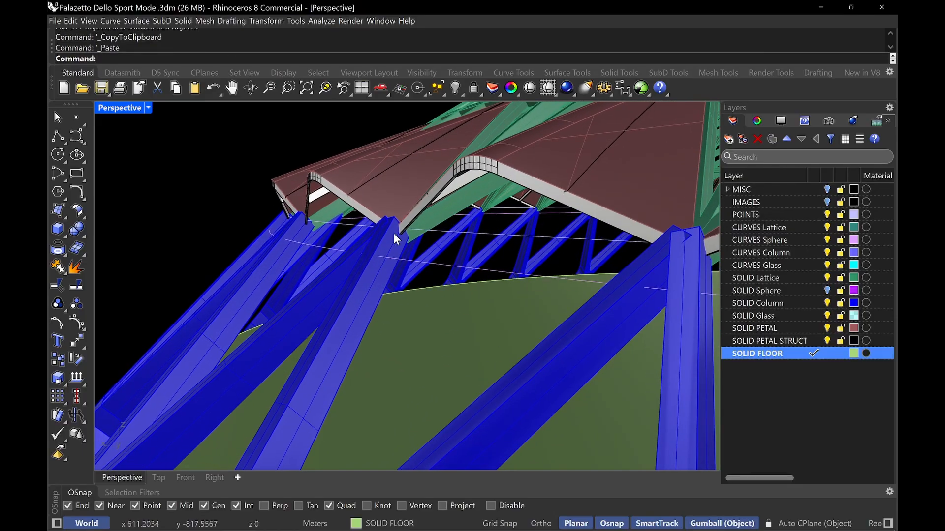
{"action": "left_click", "coordinate": [507, 238]}
{"action": "left_click", "coordinate": [516, 238]}
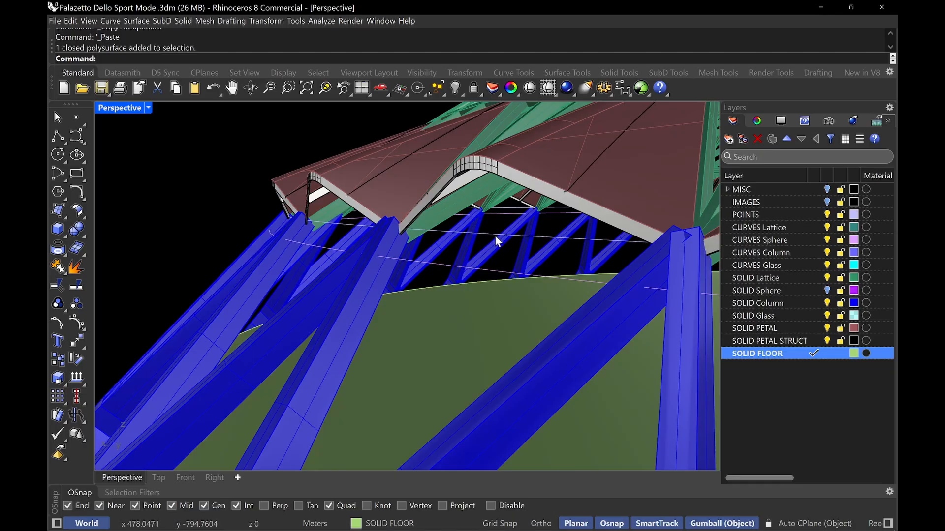
{"action": "left_click", "coordinate": [491, 234]}
{"action": "right_click_drag", "start_coordinate": [491, 234], "coordinate": [353, 234]}
{"action": "type", "text": "Z"}
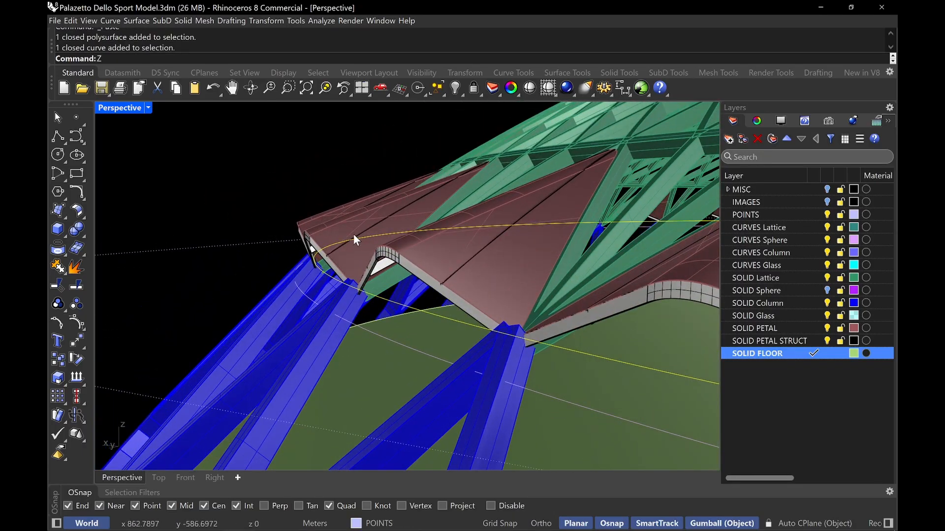
{"action": "key", "text": "Return"}
Extrude the selected closed curve 1.1 m with the gumball
{"action": "left_click_drag", "start_coordinate": [385, 263], "coordinate": [308, 340]}
{"action": "right_click_drag", "start_coordinate": [310, 330], "coordinate": [386, 220]}
{"action": "right_click_drag", "start_coordinate": [650, 162], "coordinate": [626, 208]}
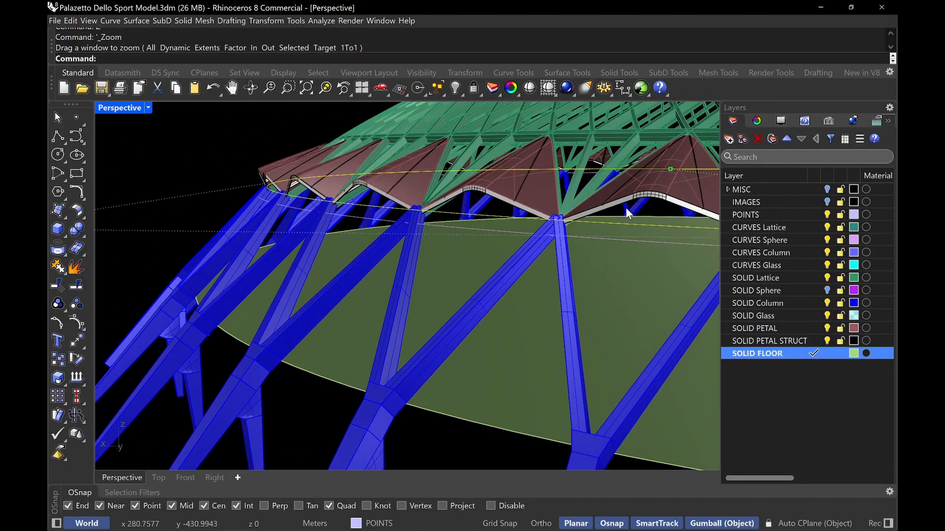
{"action": "scroll", "coordinate": [476, 253], "scroll_direction": "down", "scroll_amount": 5}
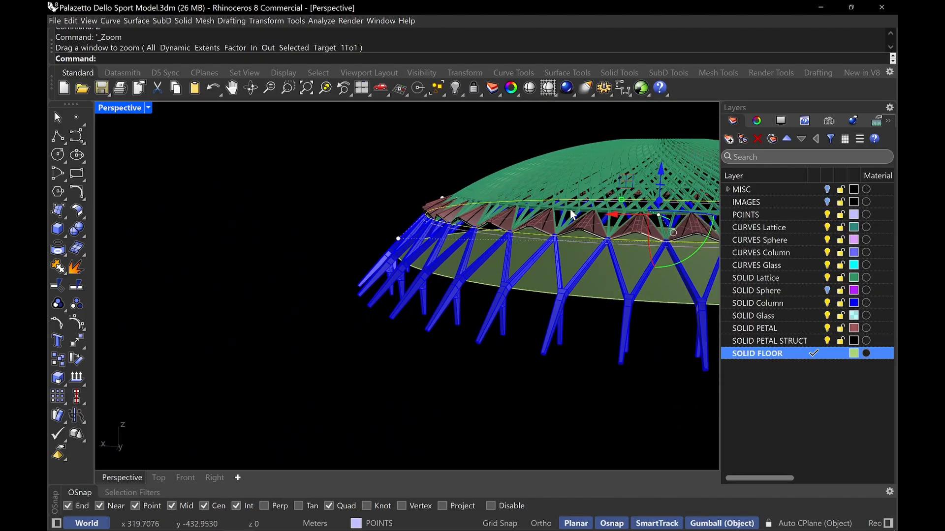
{"action": "left_click_drag", "start_coordinate": [580, 176], "coordinate": [557, 287]}
{"action": "left_click", "coordinate": [579, 244]}
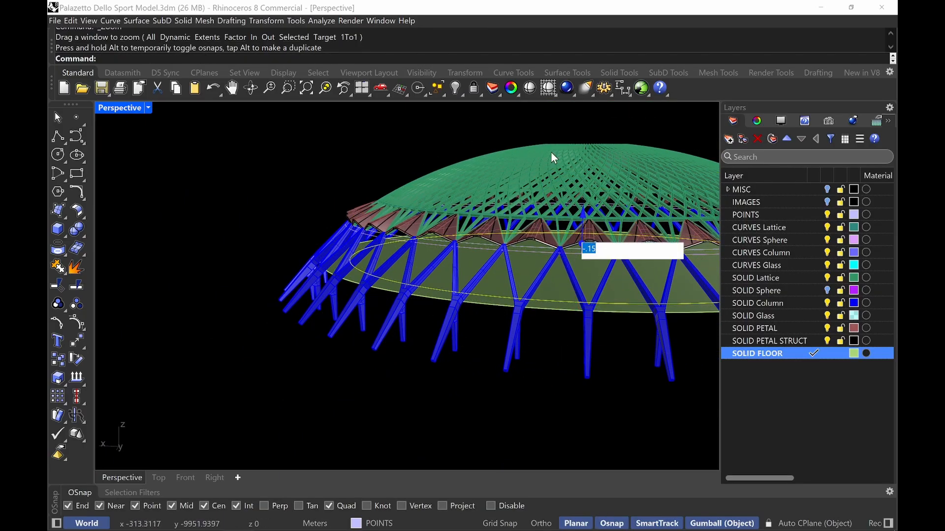
{"action": "type", "text": "1.1"}
{"action": "key", "text": "Return"}
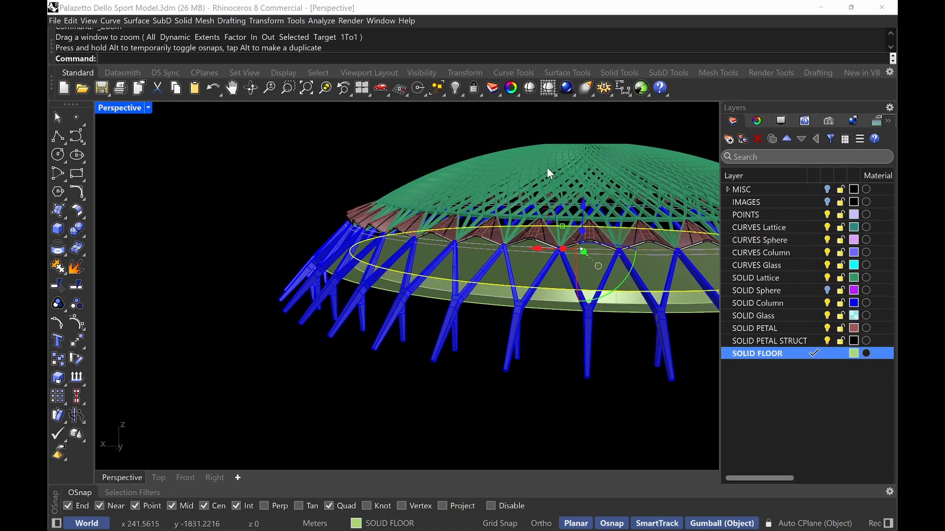
{"action": "key", "text": "Return"}
Consult the reference photo of the arena's interior glazing in the browser
{"action": "left_click_drag", "start_coordinate": [480, 322], "coordinate": [438, 280]}
{"action": "right_click_drag", "start_coordinate": [438, 279], "coordinate": [432, 181]}
{"action": "right_click_drag", "start_coordinate": [350, 132], "coordinate": [352, 150]}
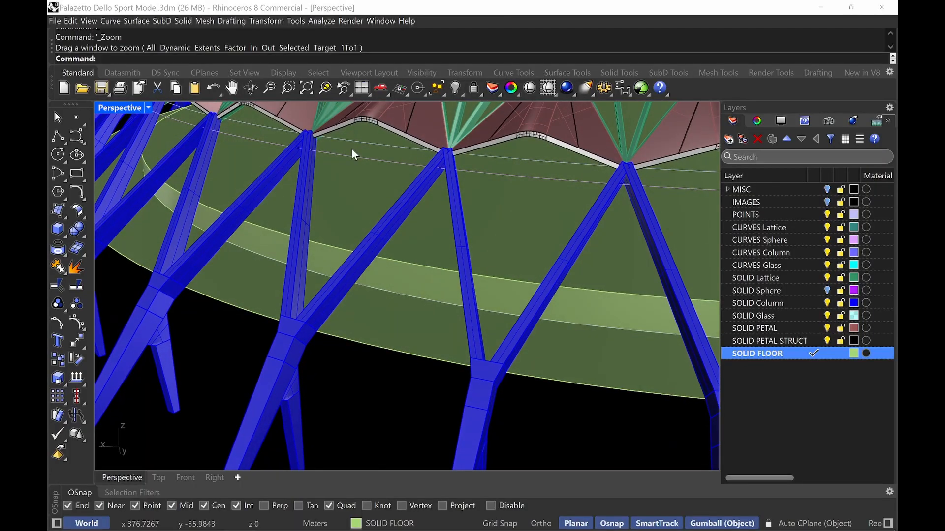
{"action": "left_click", "coordinate": [206, 524]}
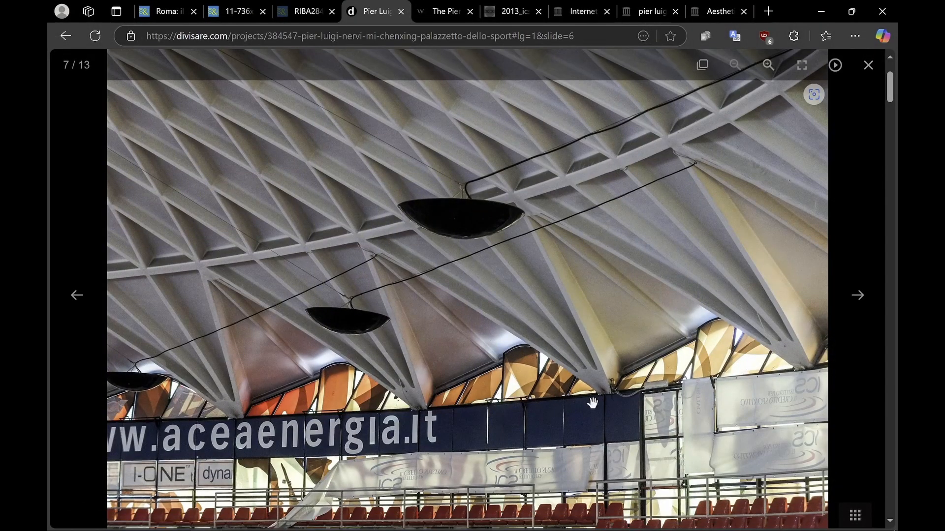
{"action": "left_click", "coordinate": [239, 522]}
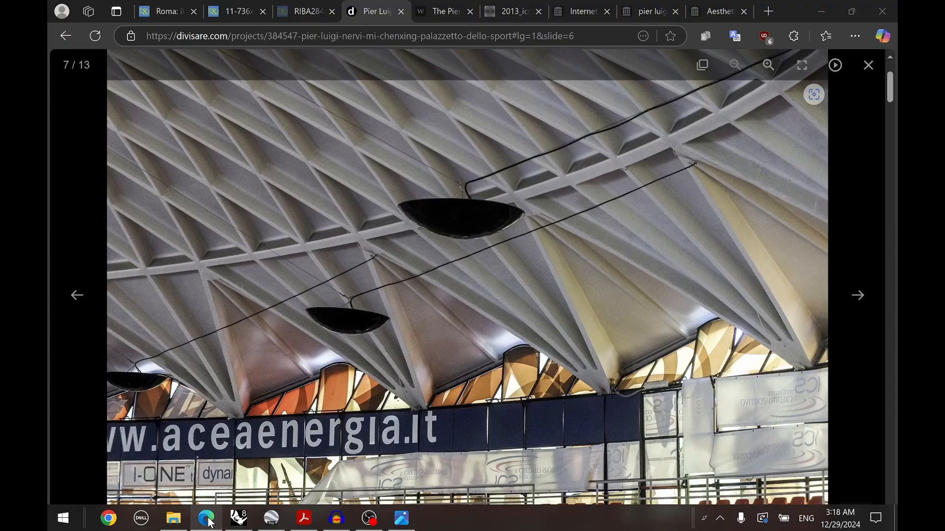
Isolate a petal structure strut together with the extruded band and edge curves
{"action": "left_click", "coordinate": [429, 285]}
{"action": "right_click_drag", "start_coordinate": [429, 284], "coordinate": [369, 447]}
{"action": "left_click", "coordinate": [382, 436]}
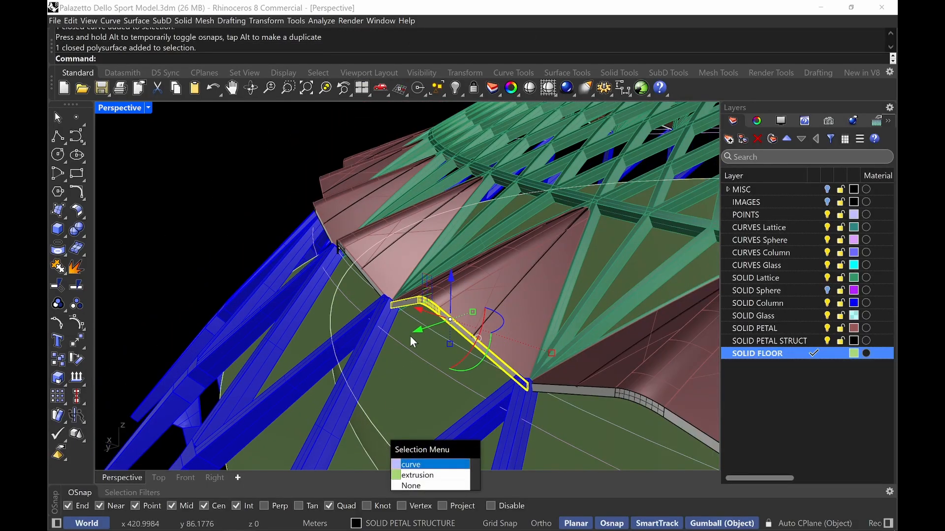
{"action": "key", "text": "ctrl+shift+h"}
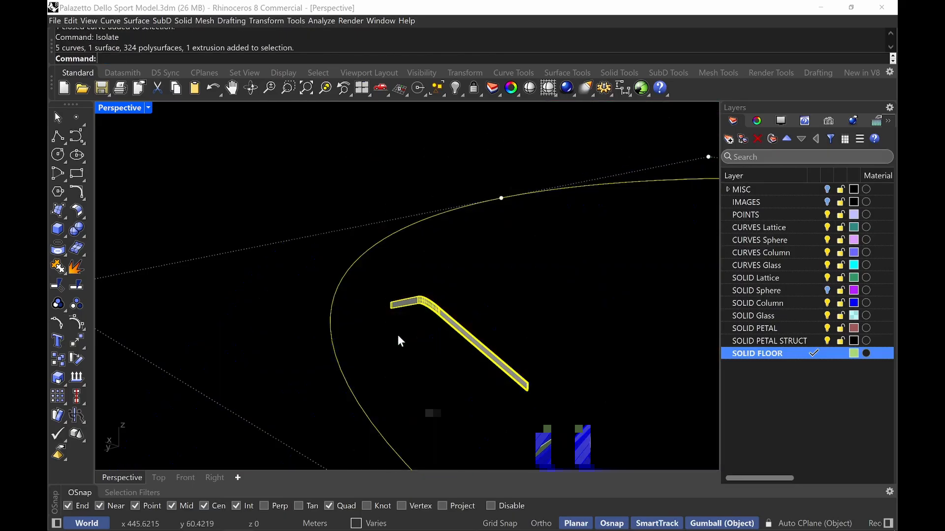
{"action": "left_click", "coordinate": [399, 333]}
{"action": "left_click", "coordinate": [378, 397]}
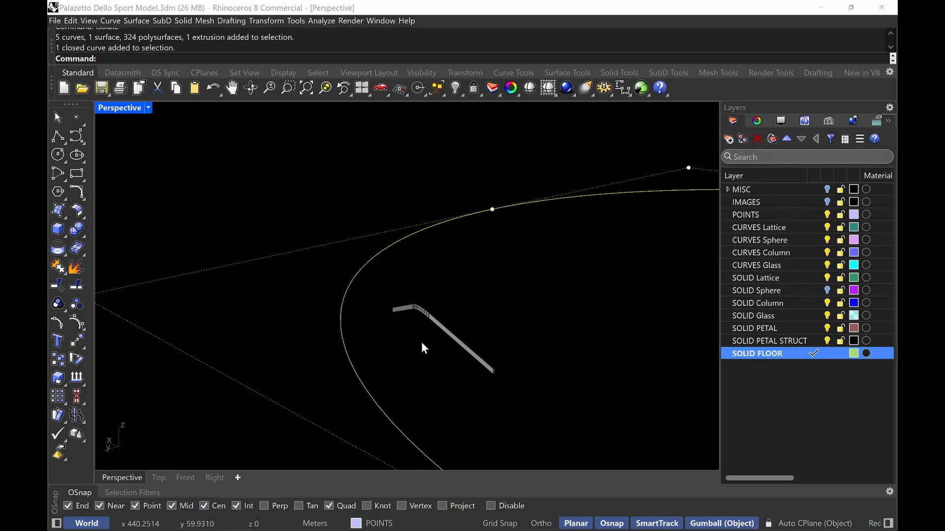
Explode the extruded band into separate surfaces
{"action": "mouse_move", "coordinate": [422, 344]}
{"action": "right_mouse_down"}
{"action": "mouse_move", "coordinate": [448, 327]}
{"action": "mouse_move", "coordinate": [417, 344]}
{"action": "right_mouse_up"}
{"action": "left_click_drag", "start_coordinate": [611, 317], "coordinate": [281, 370]}
{"action": "scroll", "coordinate": [295, 359], "scroll_direction": "down", "scroll_amount": 5}
{"action": "right_click_drag", "start_coordinate": [297, 359], "coordinate": [444, 285]}
{"action": "scroll", "coordinate": [391, 292], "scroll_direction": "down", "scroll_amount": 5}
{"action": "left_click", "coordinate": [468, 270]}
{"action": "type", "text": "explode"}
{"action": "key", "text": "Return"}
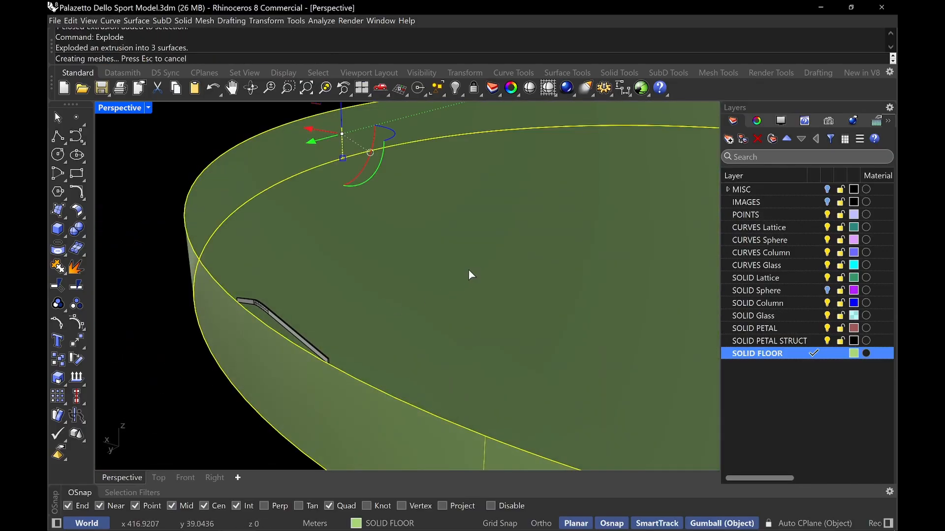
Delete the cap surface inside the band
{"action": "left_click", "coordinate": [469, 270]}
{"action": "key", "text": "Delete"}
{"action": "key", "text": "End"}
Move the remaining band surface to the CURVES Glass layer
{"action": "left_click", "coordinate": [321, 416]}
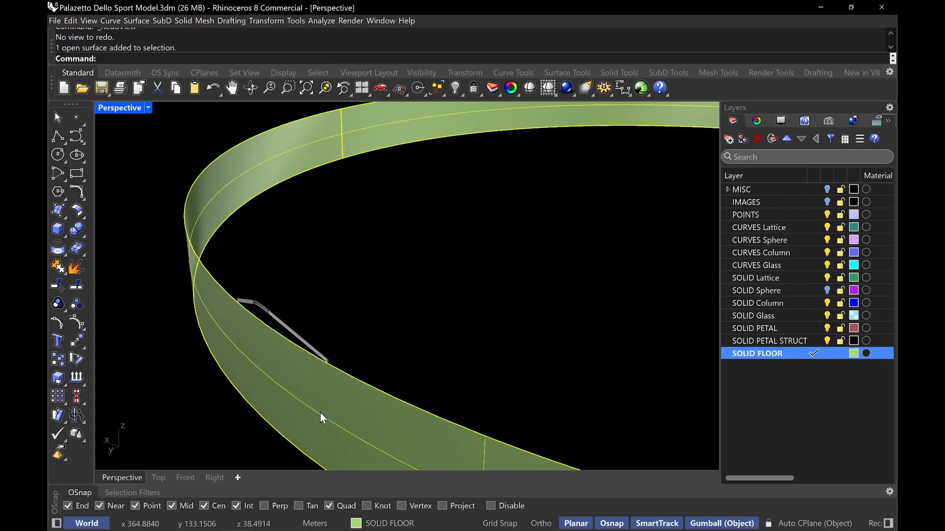
{"action": "left_click", "coordinate": [385, 521]}
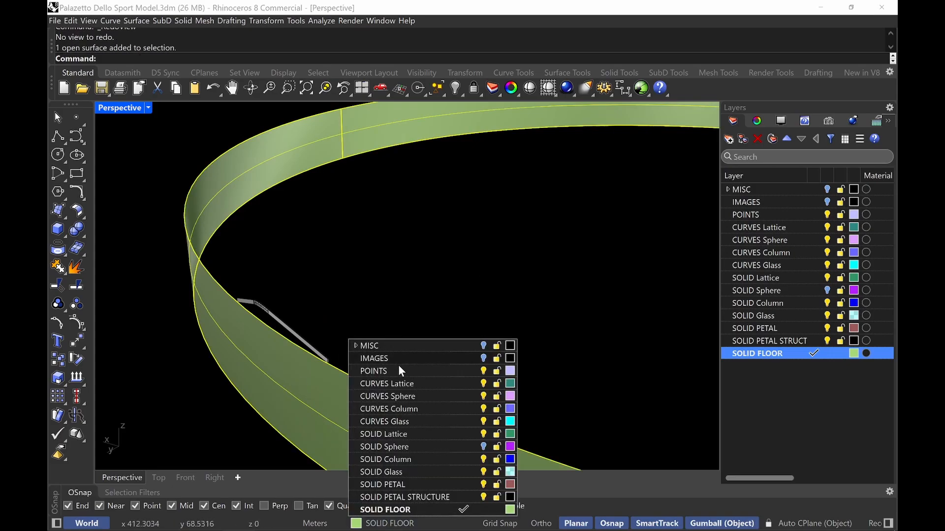
{"action": "left_click", "coordinate": [415, 422]}
Duplicate the lower edges of the petal structure strut with DupEdge
{"action": "scroll", "coordinate": [406, 247], "scroll_direction": "up", "scroll_amount": 5}
{"action": "type", "text": "Z"}
{"action": "key", "text": "Return"}
{"action": "left_click_drag", "start_coordinate": [479, 348], "coordinate": [402, 392]}
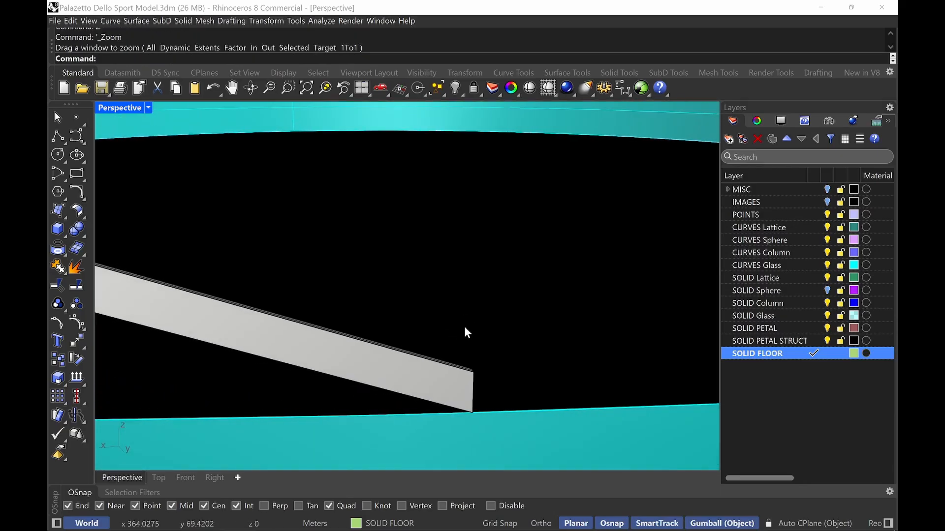
{"action": "type", "text": "DupEdge"}
{"action": "key", "text": "Return"}
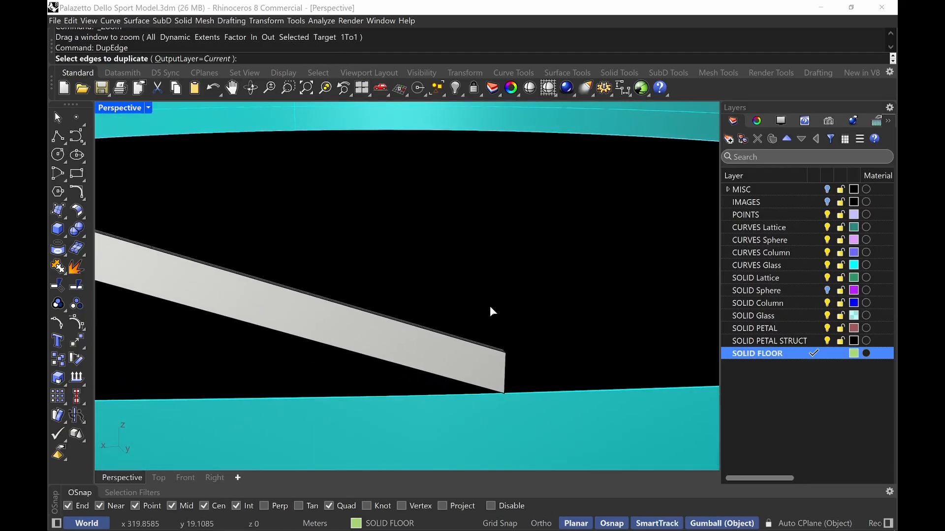
{"action": "type", "text": "Z"}
{"action": "key", "text": "Return"}
{"action": "left_click_drag", "start_coordinate": [582, 380], "coordinate": [433, 426]}
{"action": "right_click_drag", "start_coordinate": [527, 340], "coordinate": [419, 288]}
{"action": "left_click", "coordinate": [394, 284]}
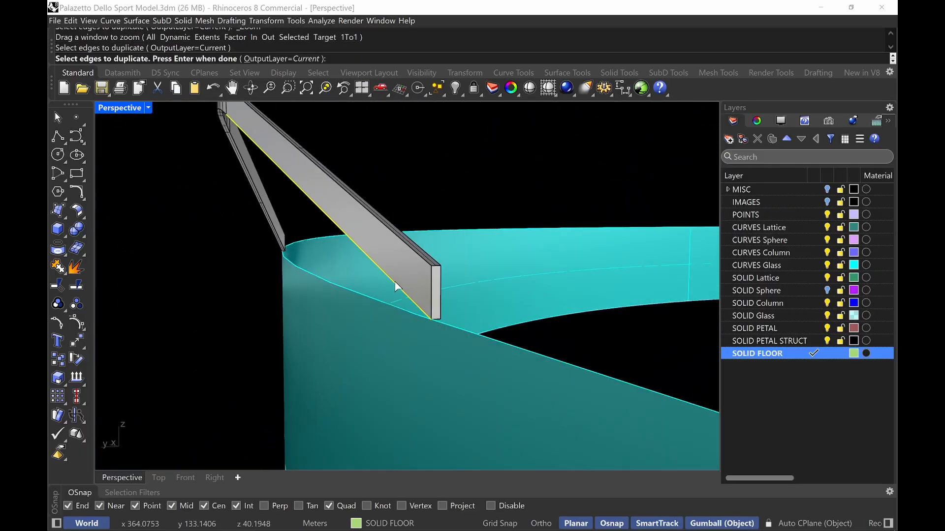
{"action": "right_click_drag", "start_coordinate": [301, 190], "coordinate": [321, 203]}
{"action": "scroll", "coordinate": [513, 285], "scroll_direction": "down", "scroll_amount": 5}
{"action": "right_click_drag", "start_coordinate": [315, 280], "coordinate": [524, 289], "text": "shift"}
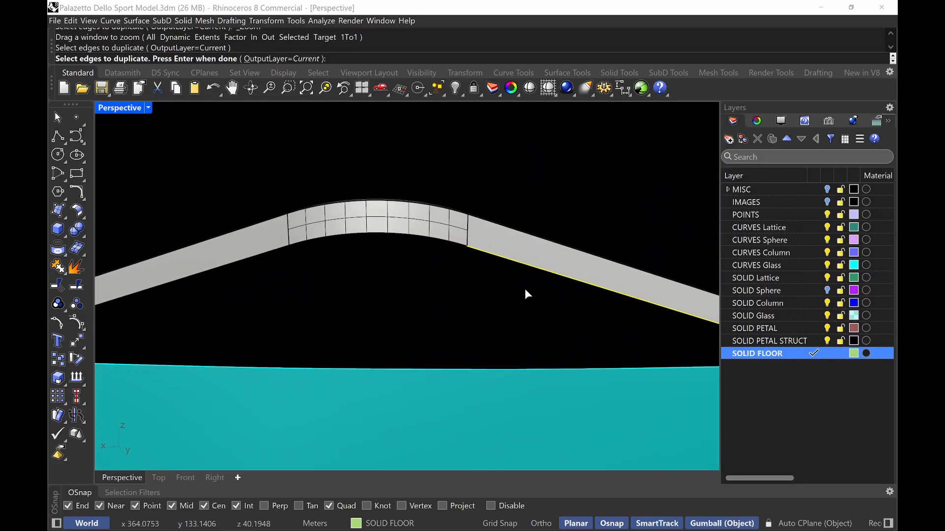
{"action": "left_click_drag", "start_coordinate": [274, 284], "coordinate": [486, 235]}
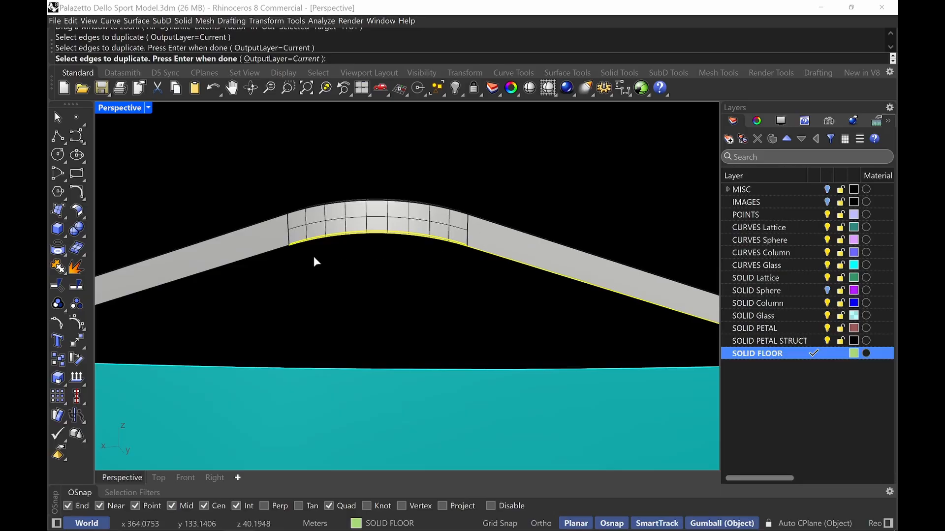
{"action": "right_click_drag", "start_coordinate": [355, 257], "coordinate": [273, 239]}
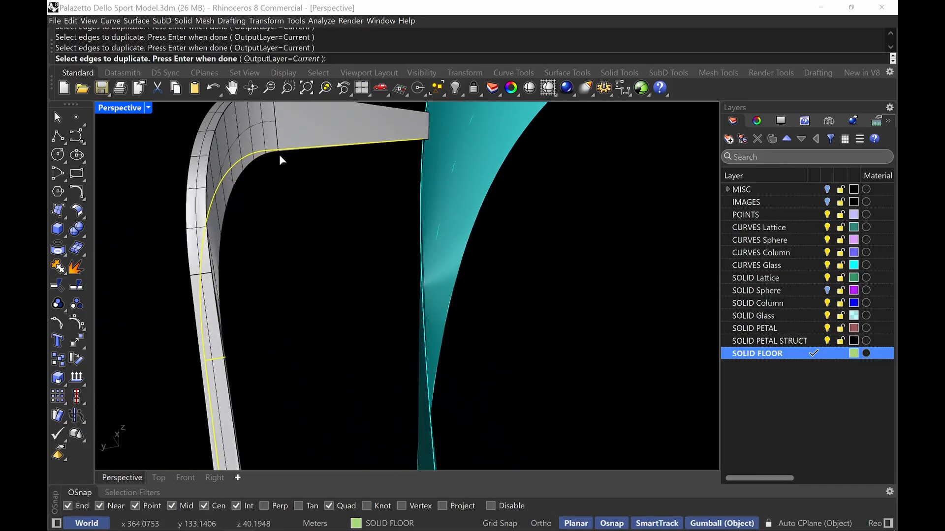
{"action": "right_click_drag", "start_coordinate": [279, 155], "coordinate": [344, 232]}
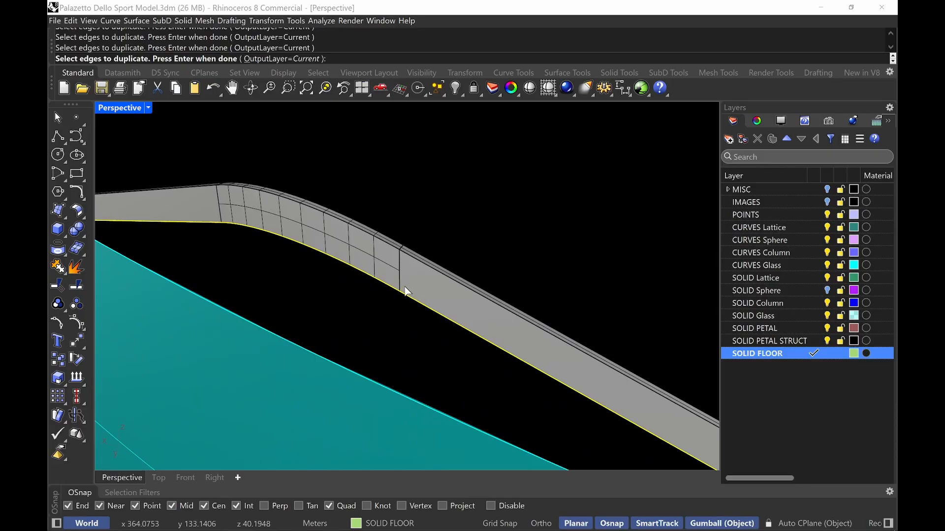
{"action": "scroll", "coordinate": [409, 278], "scroll_direction": "down", "scroll_amount": 2}
{"action": "key", "text": "Return"}
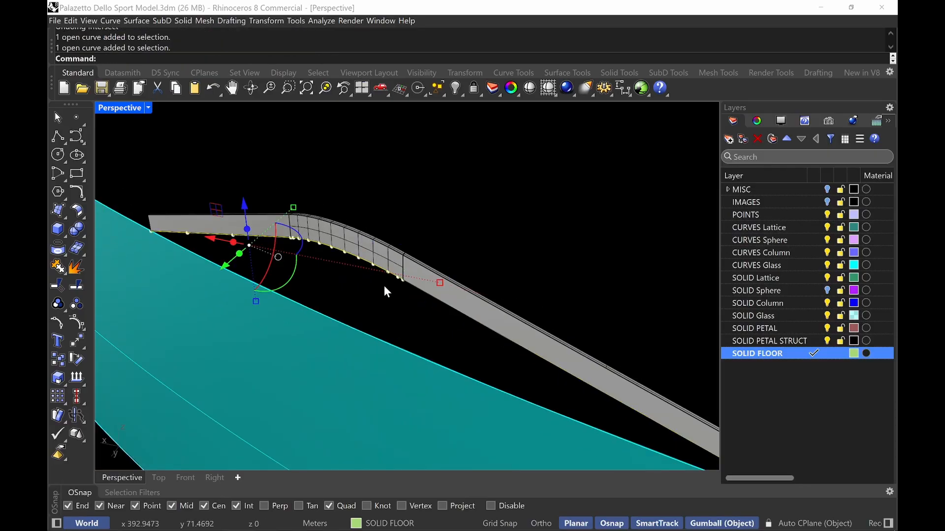
Join the three duplicated strut edge curves into one curve
{"action": "key", "text": "Escape"}
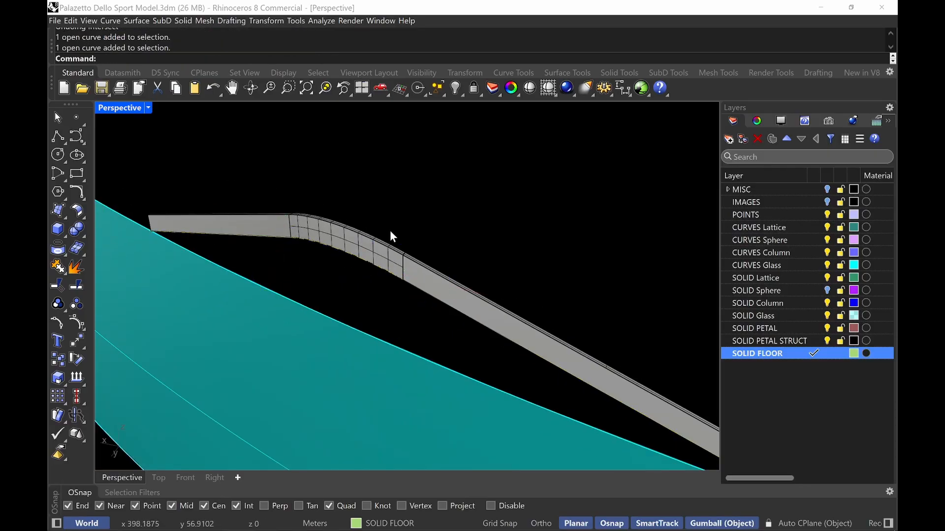
{"action": "left_click", "coordinate": [438, 302]}
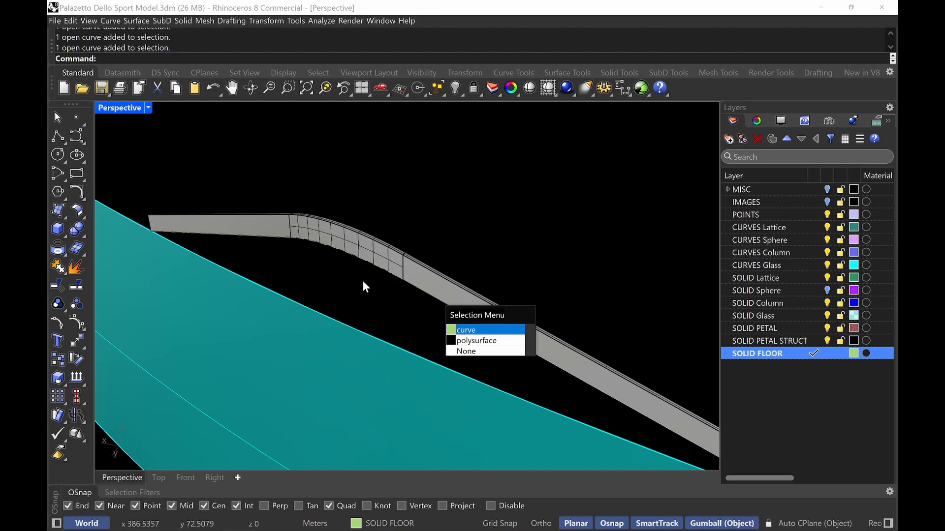
{"action": "key", "text": "Return"}
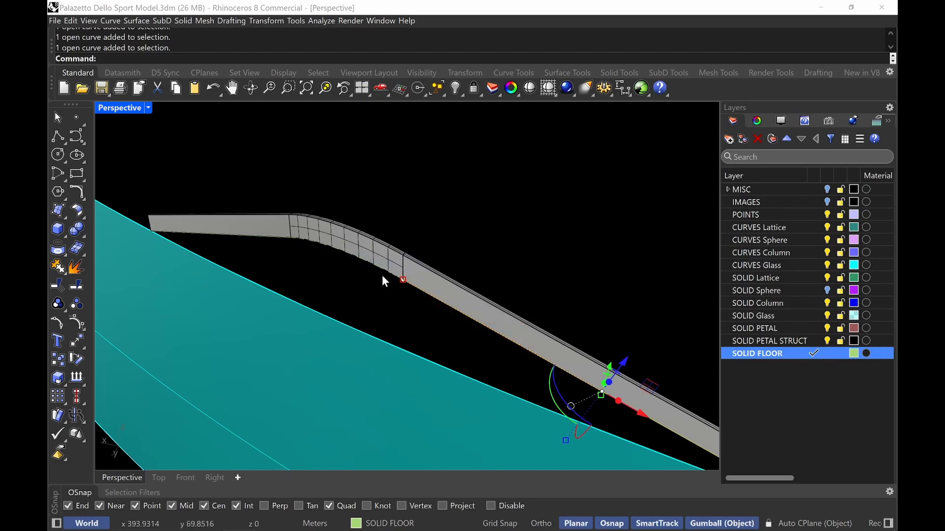
{"action": "left_click", "coordinate": [383, 272], "text": "shift"}
{"action": "left_click", "coordinate": [260, 238], "text": "shift"}
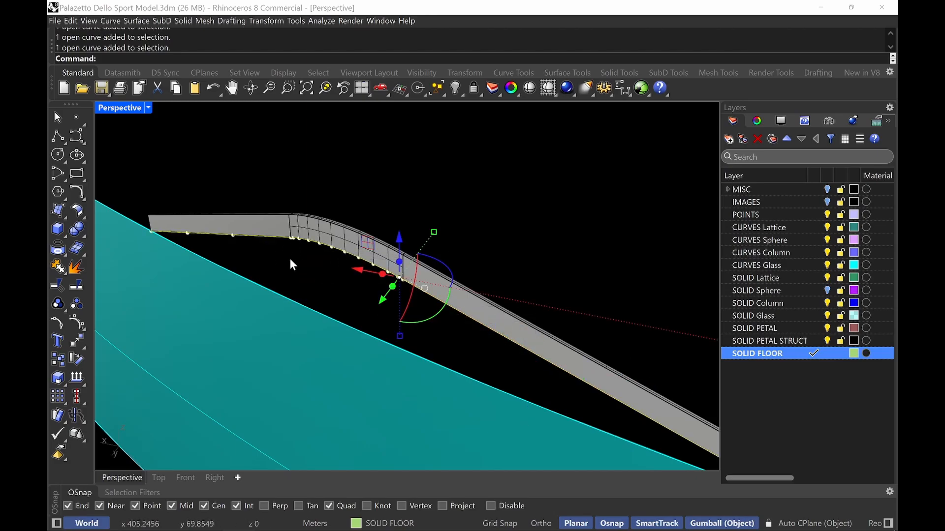
{"action": "scroll", "coordinate": [291, 258], "scroll_direction": "down", "scroll_amount": 3}
{"action": "right_click_drag", "start_coordinate": [355, 246], "coordinate": [346, 226], "text": "shift"}
{"action": "scroll", "coordinate": [465, 312], "scroll_direction": "up", "scroll_amount": 4}
{"action": "right_click_drag", "start_coordinate": [465, 312], "coordinate": [458, 256], "text": "shift"}
{"action": "key", "text": "ctrl+j"}
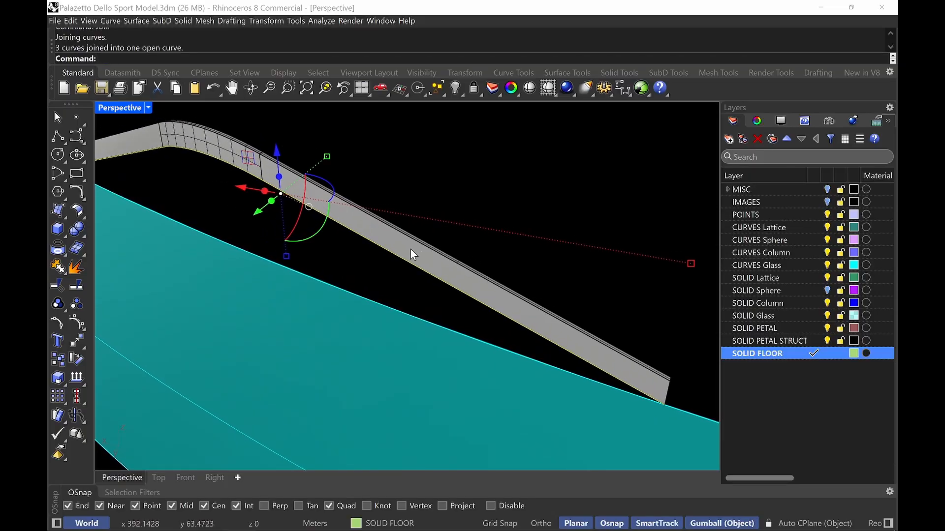
Intersect the joined strut edge curve with the glass band surface
{"action": "left_click", "coordinate": [365, 242]}
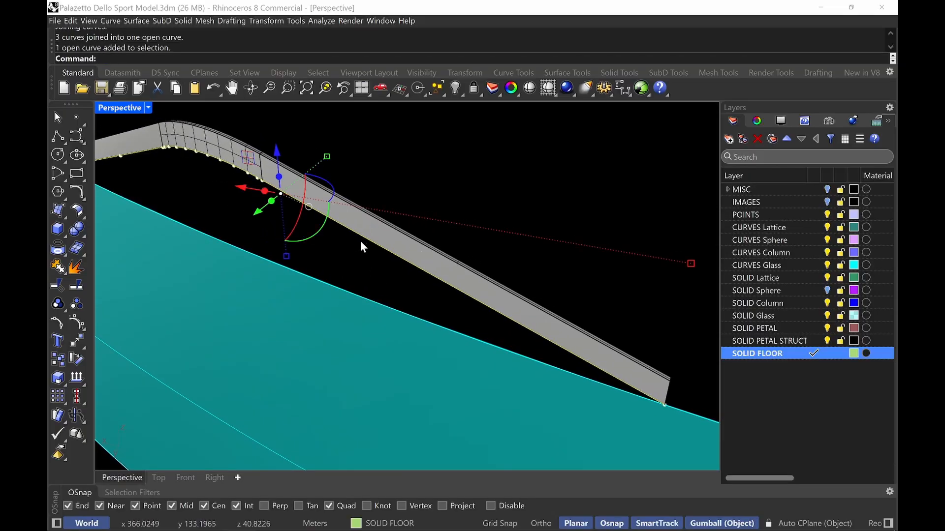
{"action": "right_click_drag", "start_coordinate": [360, 241], "coordinate": [441, 259], "text": "shift"}
{"action": "key", "text": "Escape"}
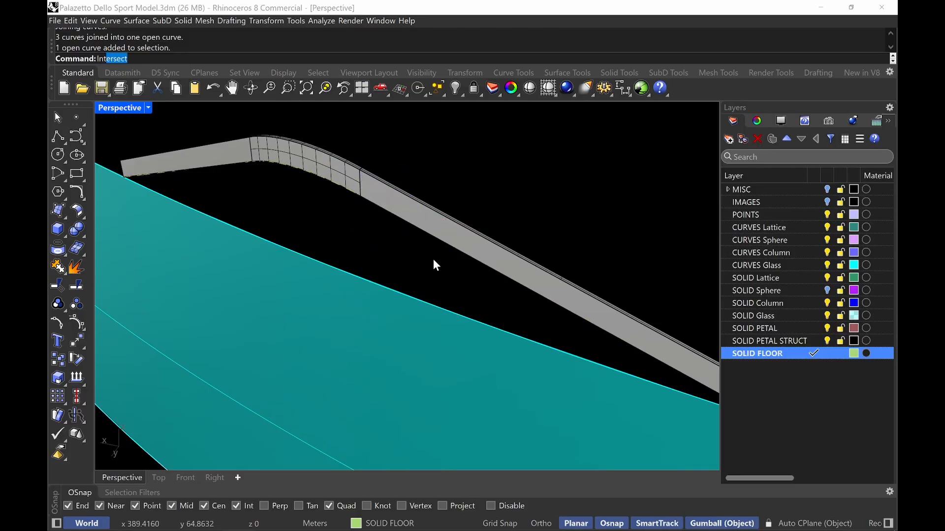
{"action": "key", "text": "Return"}
{"action": "left_click", "coordinate": [485, 272]}
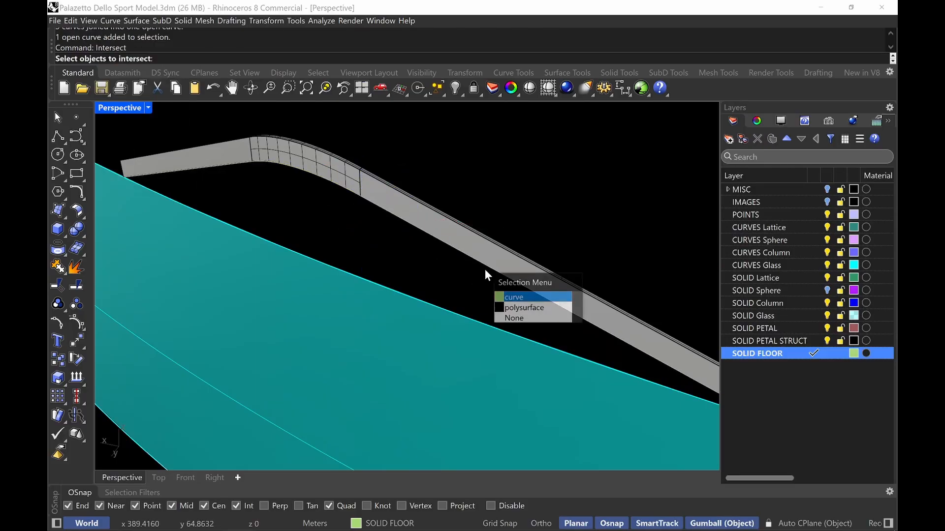
{"action": "right_click", "coordinate": [485, 270]}
{"action": "right_click_drag", "start_coordinate": [504, 318], "coordinate": [474, 294], "text": "shift"}
{"action": "left_click", "coordinate": [506, 320]}
{"action": "scroll", "coordinate": [507, 320], "scroll_direction": "down", "scroll_amount": 5}
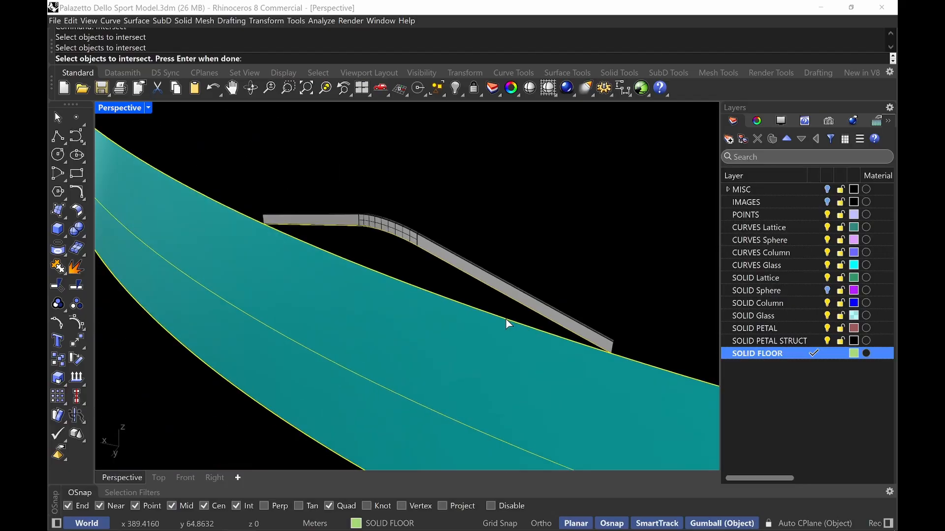
{"action": "key", "text": "Escape"}
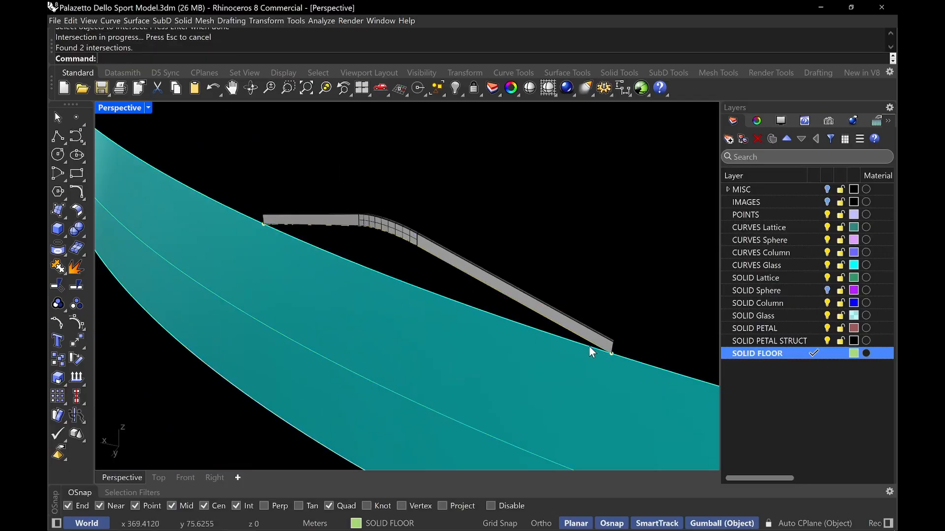
Duplicate the glass band's upper edge next to the strut with DupEdge
{"action": "type", "text": "DupEdge"}
{"action": "key", "text": "Return"}
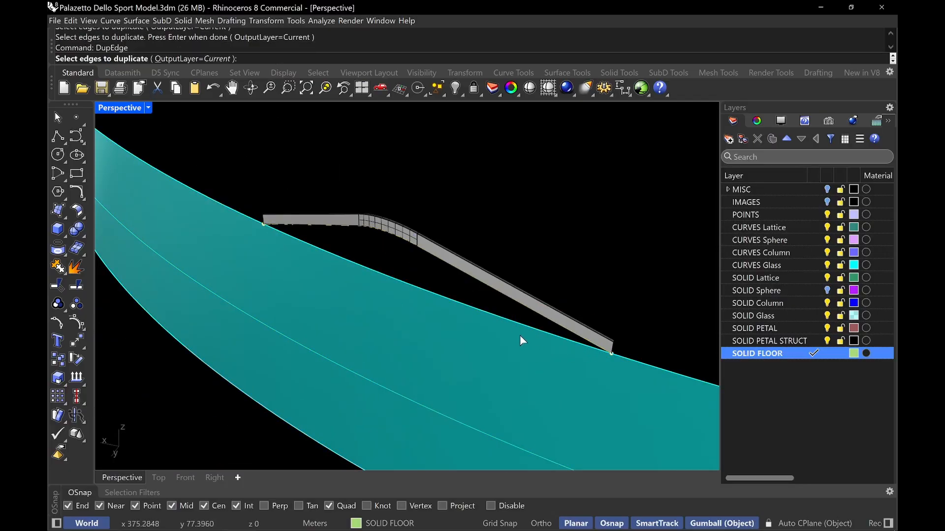
{"action": "left_click", "coordinate": [518, 327]}
{"action": "key", "text": "Return"}
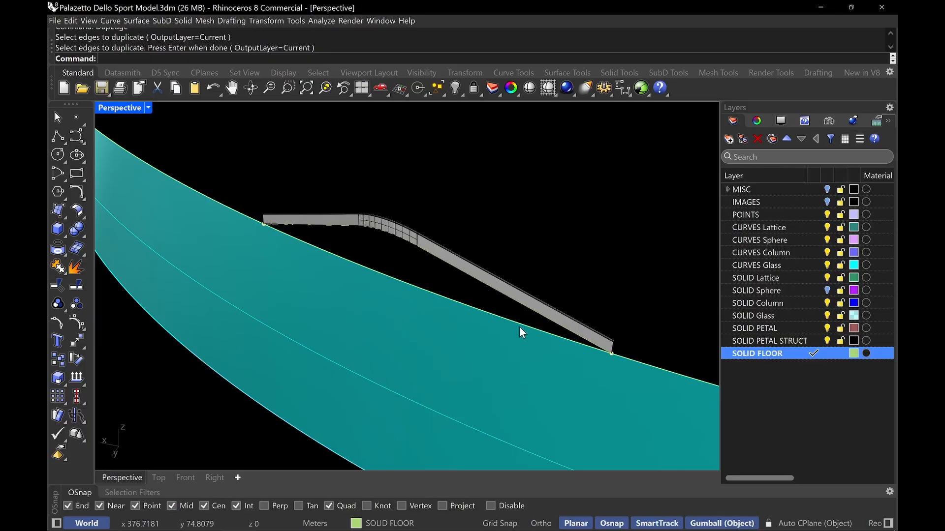
Split the duplicated band edge curve at the two points where the strut edge meets it
{"action": "type", "text": "Split"}
{"action": "key", "text": "Return"}
{"action": "left_click", "coordinate": [546, 331]}
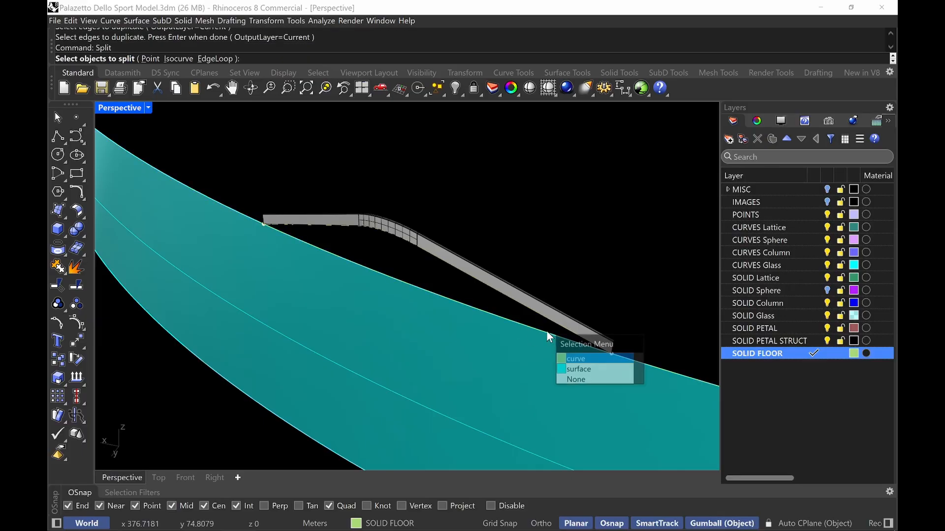
{"action": "left_click", "coordinate": [615, 367]}
{"action": "left_click", "coordinate": [611, 355]}
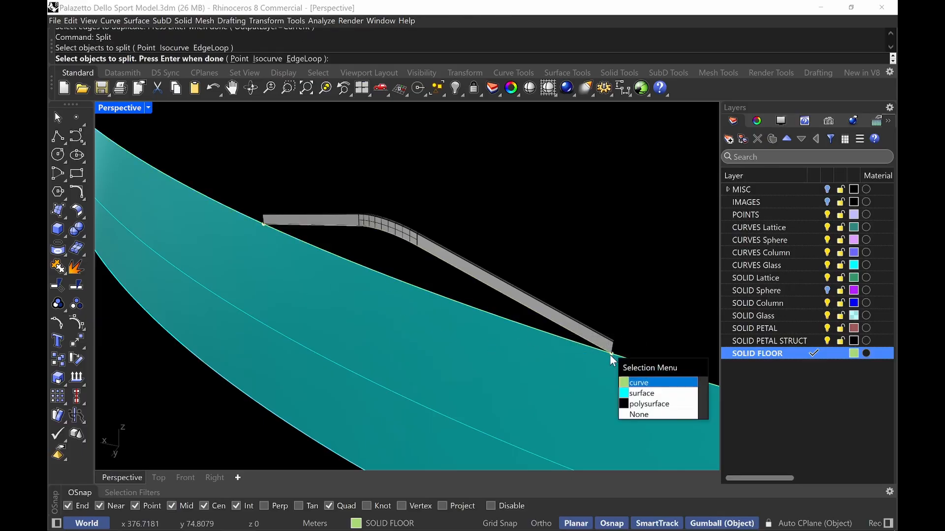
{"action": "left_click", "coordinate": [640, 399]}
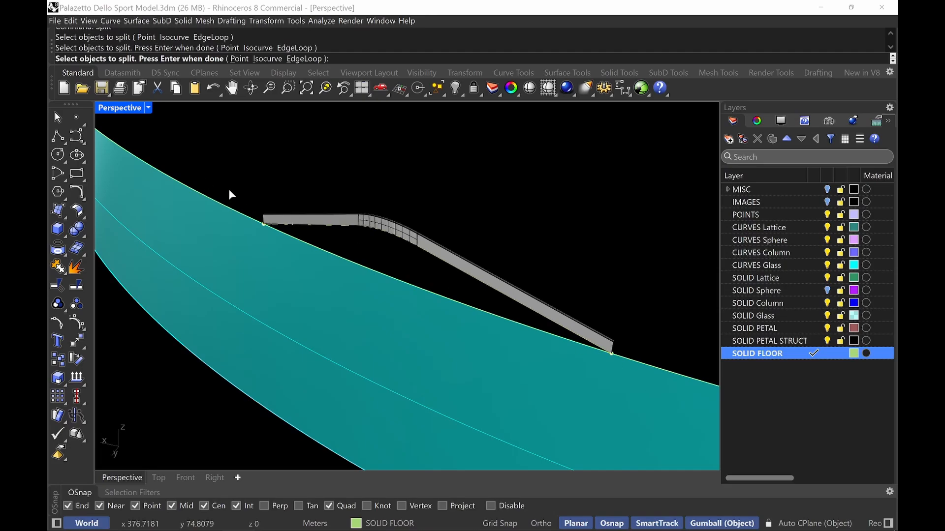
{"action": "key", "text": "Return"}
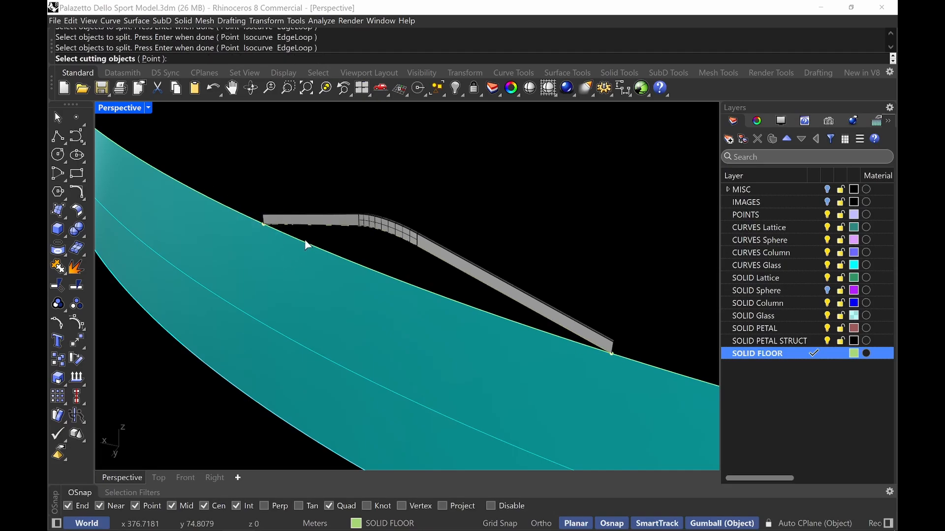
{"action": "left_click_drag", "start_coordinate": [287, 255], "coordinate": [299, 268]}
{"action": "left_click_drag", "start_coordinate": [593, 257], "coordinate": [673, 411]}
{"action": "key", "text": "Return"}
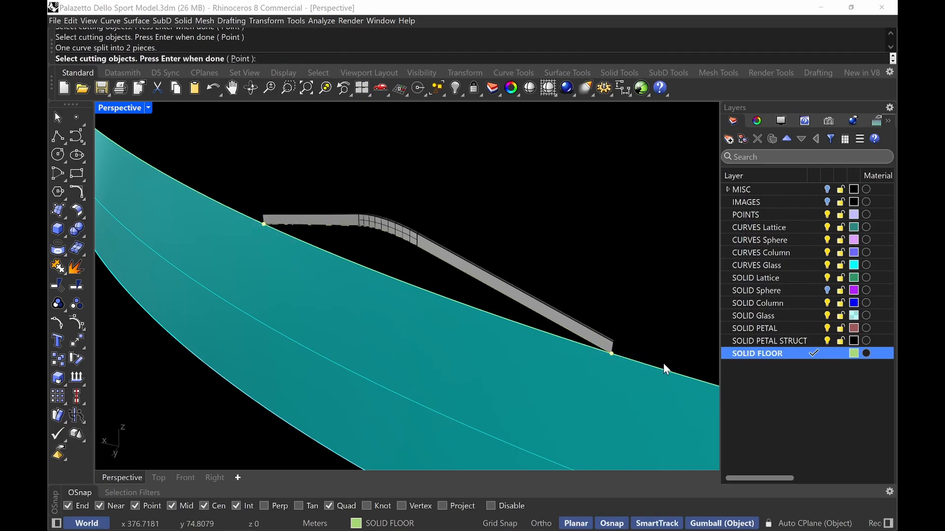
Delete the unwanted outer segment of the split band edge curve
{"action": "left_click", "coordinate": [533, 327]}
{"action": "left_click", "coordinate": [573, 353]}
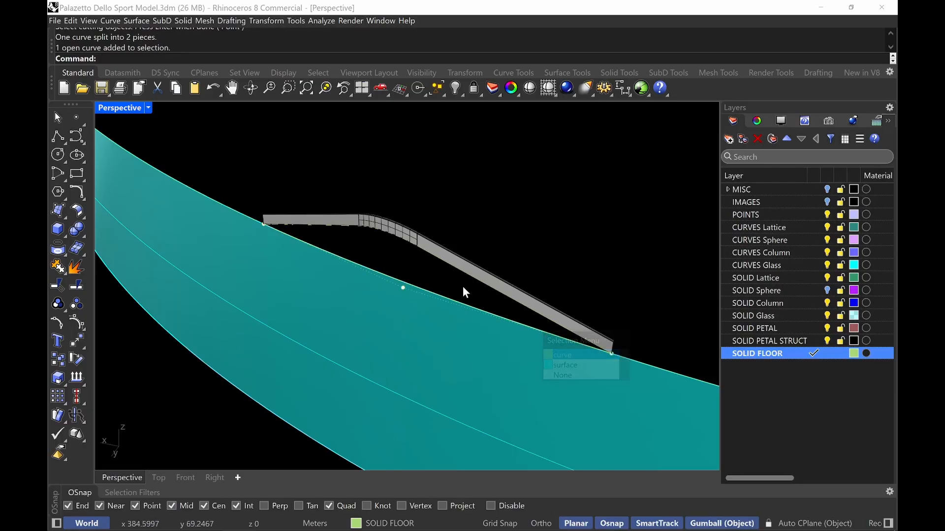
{"action": "key", "text": "Delete"}
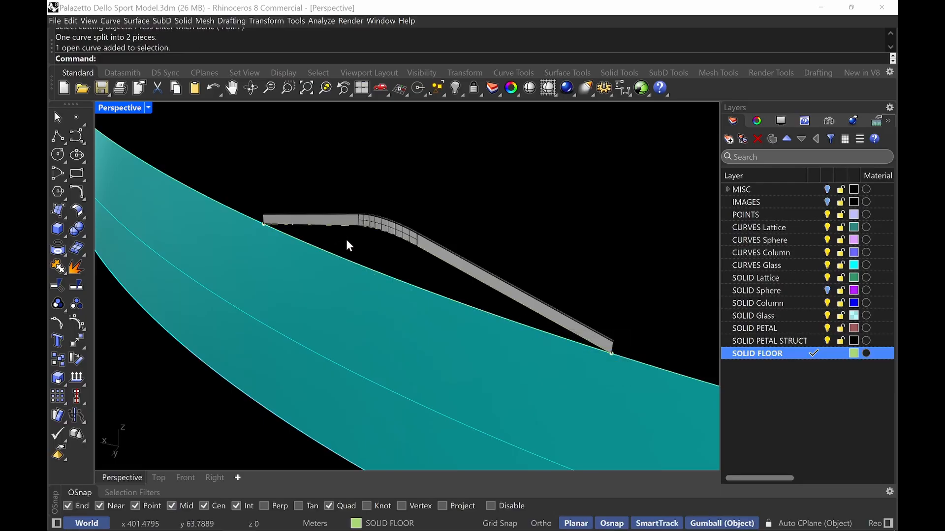
Loft the strut edge curve and the remaining band edge segment into a triangular glazing surface
{"action": "key", "text": "Return"}
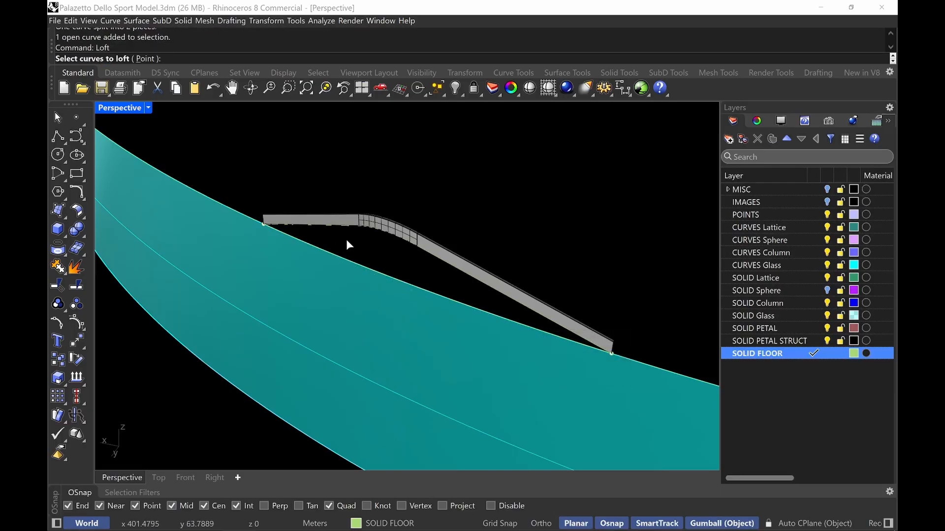
{"action": "left_click", "coordinate": [379, 270]}
{"action": "left_click", "coordinate": [411, 295]}
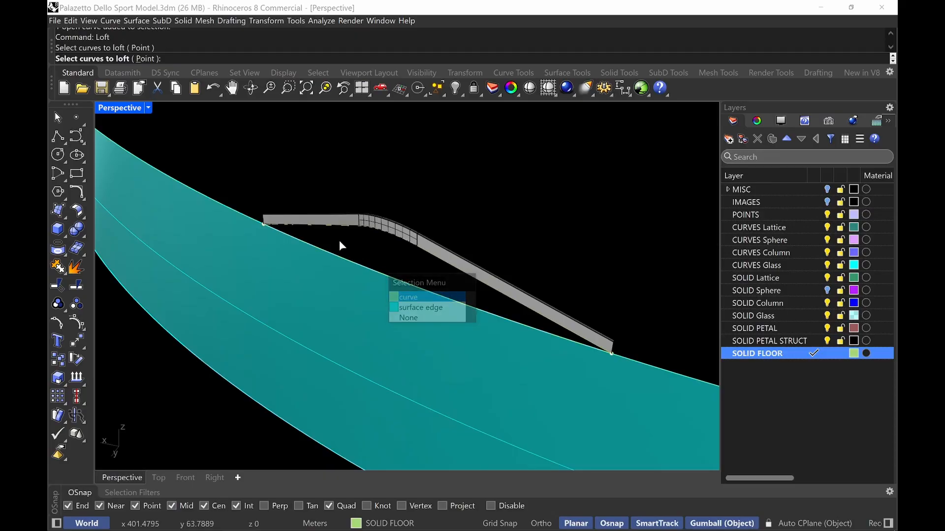
{"action": "left_click", "coordinate": [337, 226]}
{"action": "key", "text": "Return"}
{"action": "key", "text": "Return"}
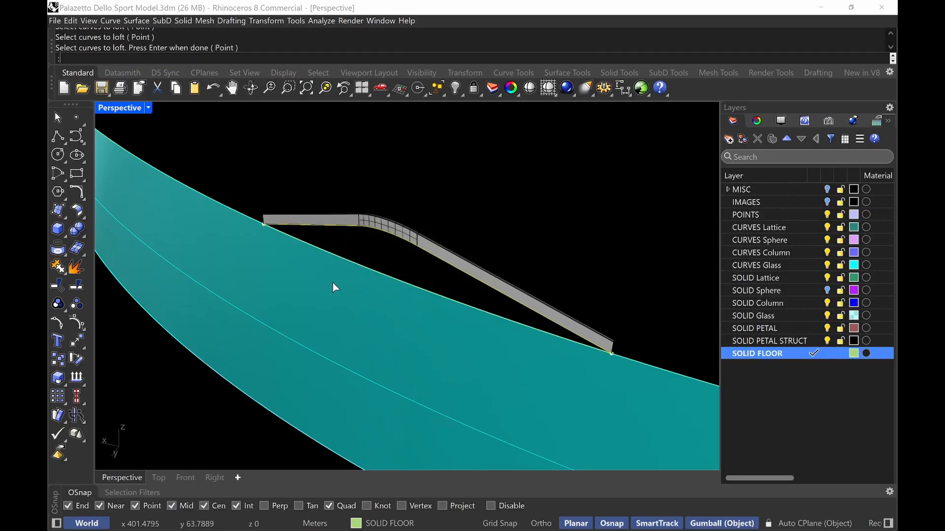
{"action": "left_click", "coordinate": [595, 361]}
{"action": "right_click_drag", "start_coordinate": [595, 361], "coordinate": [543, 302]}
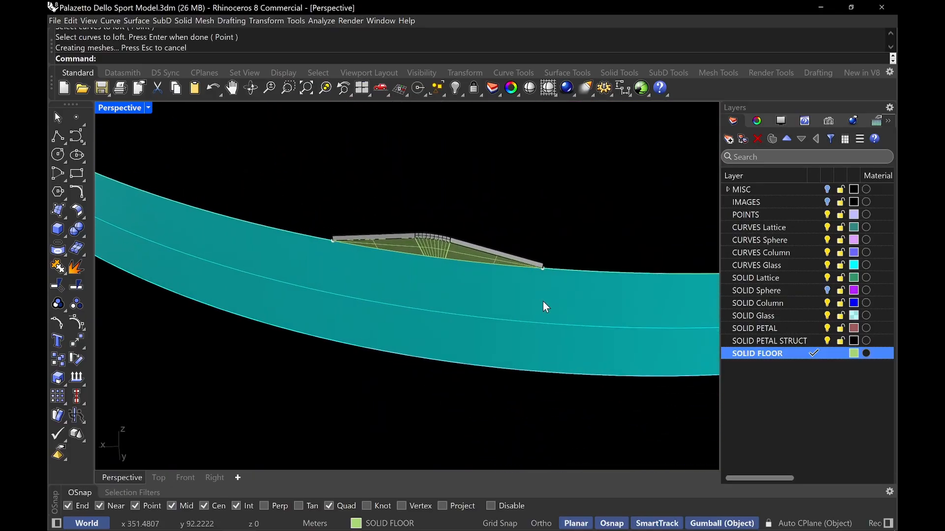
{"action": "right_click_drag", "start_coordinate": [397, 249], "coordinate": [442, 258]}
{"action": "left_click", "coordinate": [442, 258]}
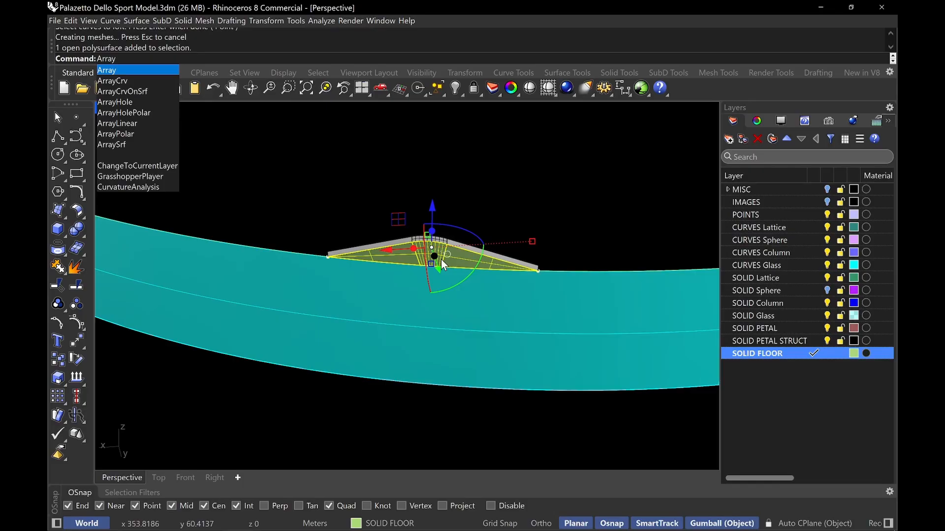
{"action": "key", "text": "Down"}
{"action": "key", "text": "Down"}
{"action": "key", "text": "Down"}
{"action": "key", "text": "Down"}
{"action": "key", "text": "Down"}
{"action": "key", "text": "Down"}
{"action": "key", "text": "Return"}
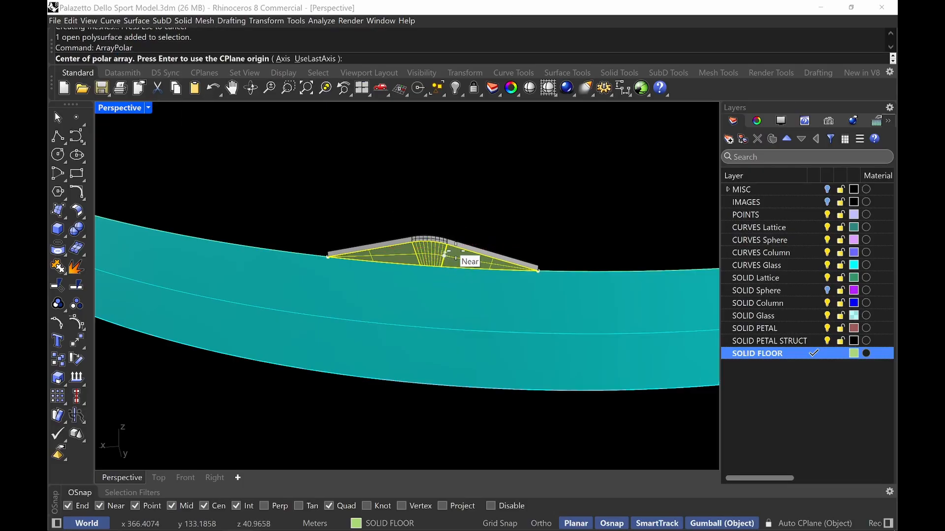
{"action": "scroll", "coordinate": [507, 325], "scroll_direction": "down", "scroll_amount": 5}
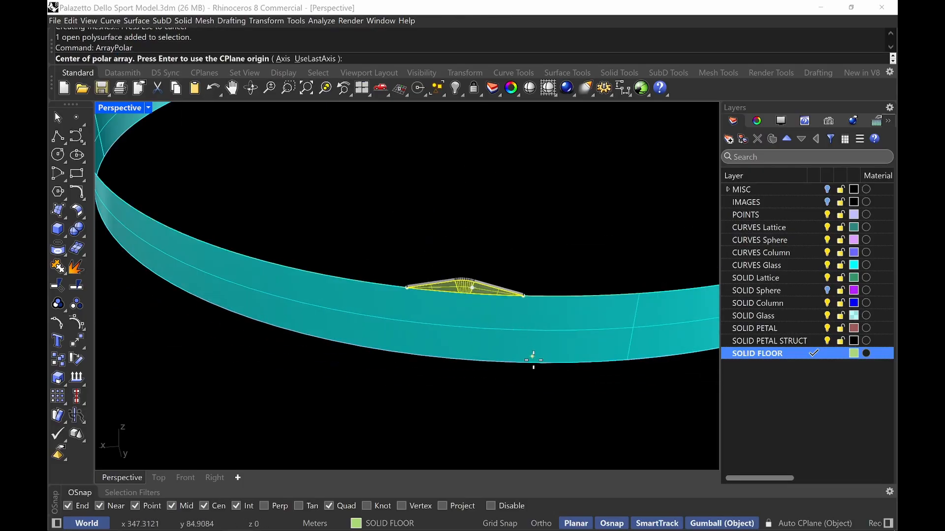
{"action": "key", "text": "Return"}
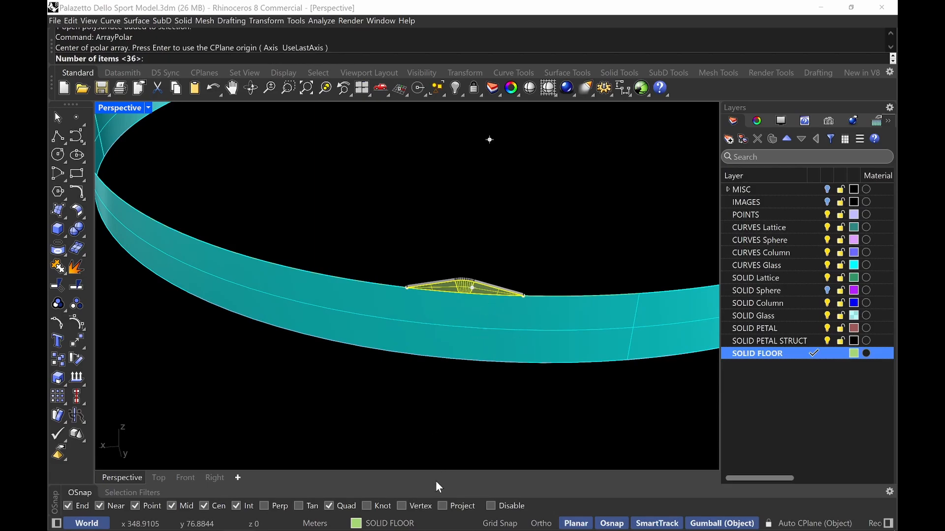
{"action": "key", "text": "Escape"}
Move the lofted glazing piece and the glass band surface to the SOLID Glass layer
{"action": "scroll", "coordinate": [467, 282], "scroll_direction": "up", "scroll_amount": 3}
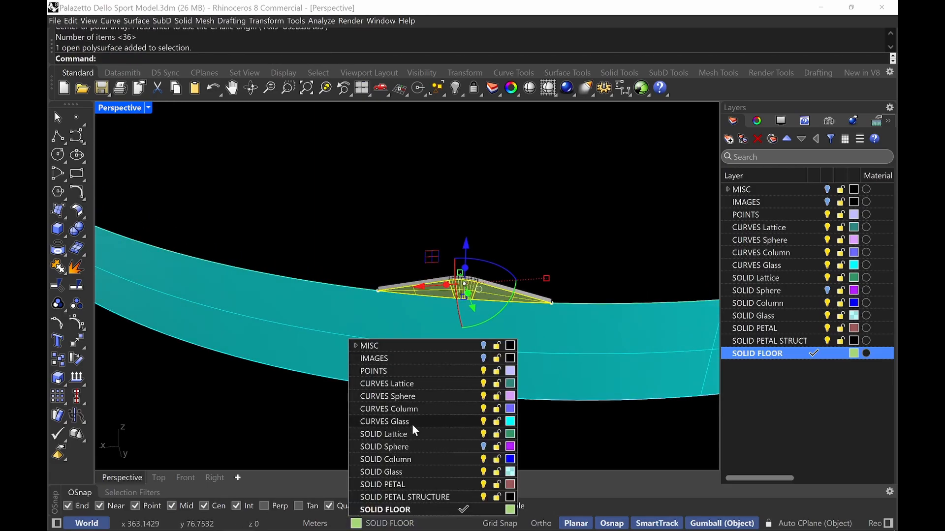
{"action": "left_click", "coordinate": [413, 471]}
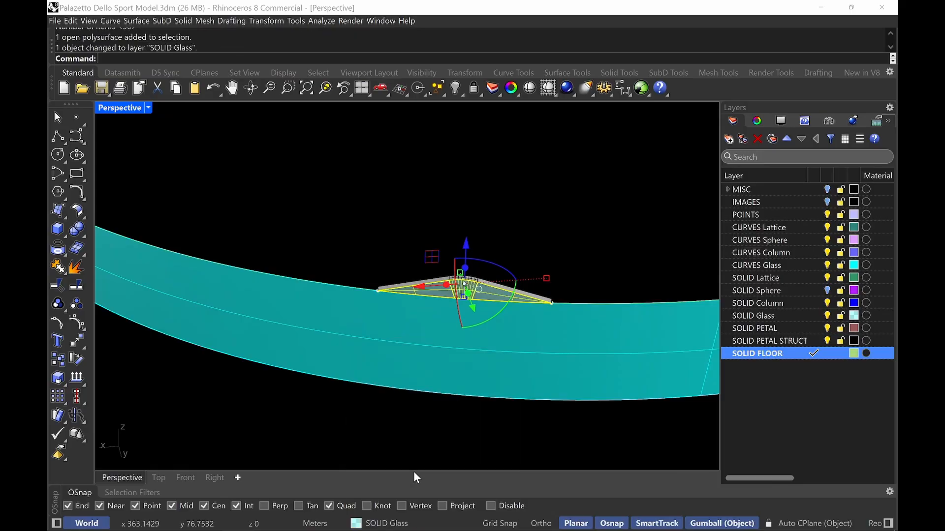
{"action": "key", "text": "Escape"}
{"action": "left_click", "coordinate": [448, 355]}
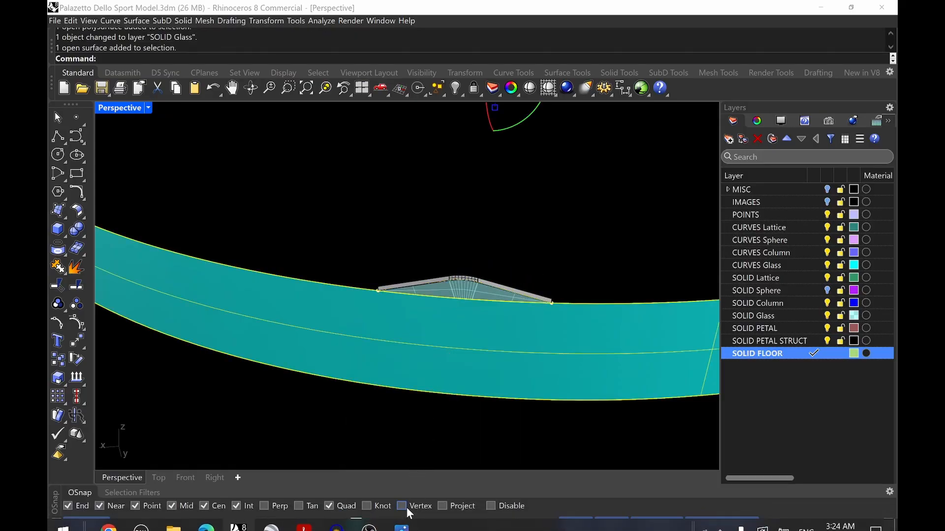
{"action": "left_click", "coordinate": [406, 524]}
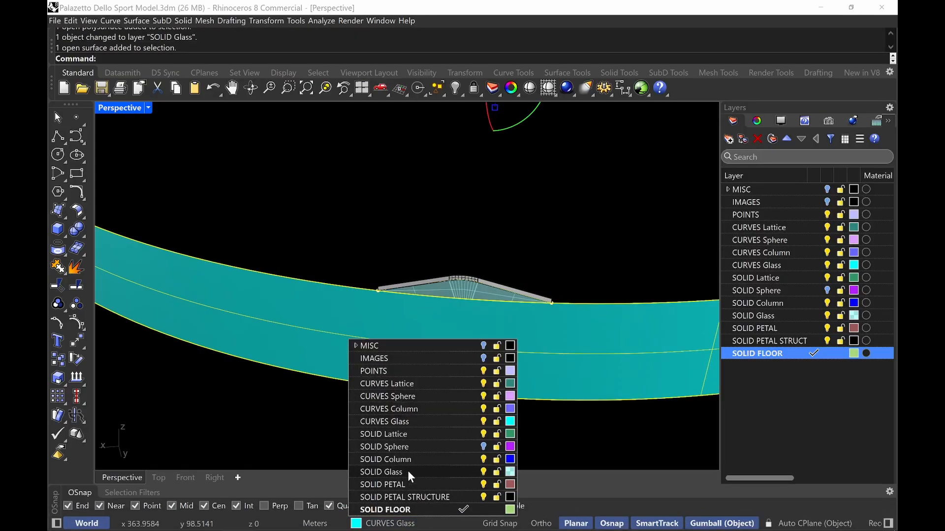
{"action": "left_click", "coordinate": [408, 470]}
{"action": "key", "text": "Escape"}
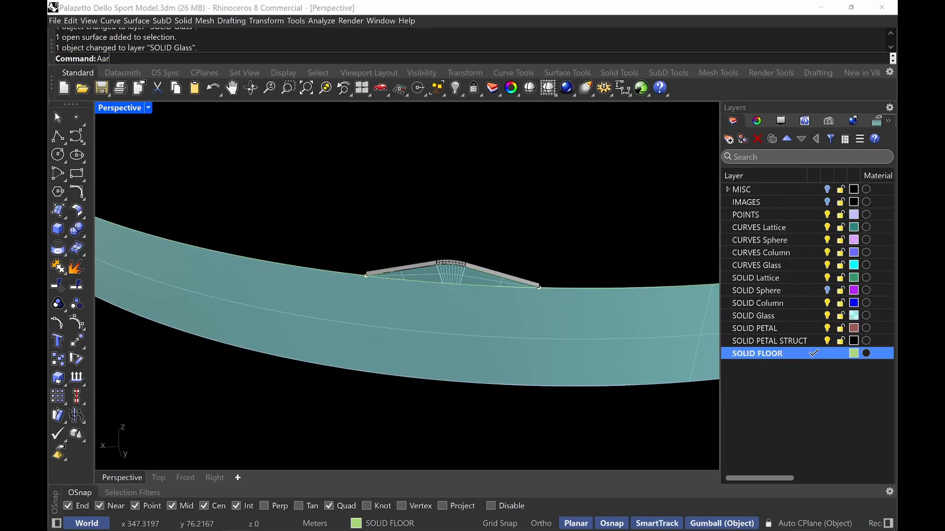
Polar array the glazing piece around the CPlane origin, 36 items over 360 degrees
{"action": "key", "text": "BackSpace"}
{"action": "key", "text": "BackSpace"}
{"action": "type", "text": "rray"}
{"action": "key", "text": "Return"}
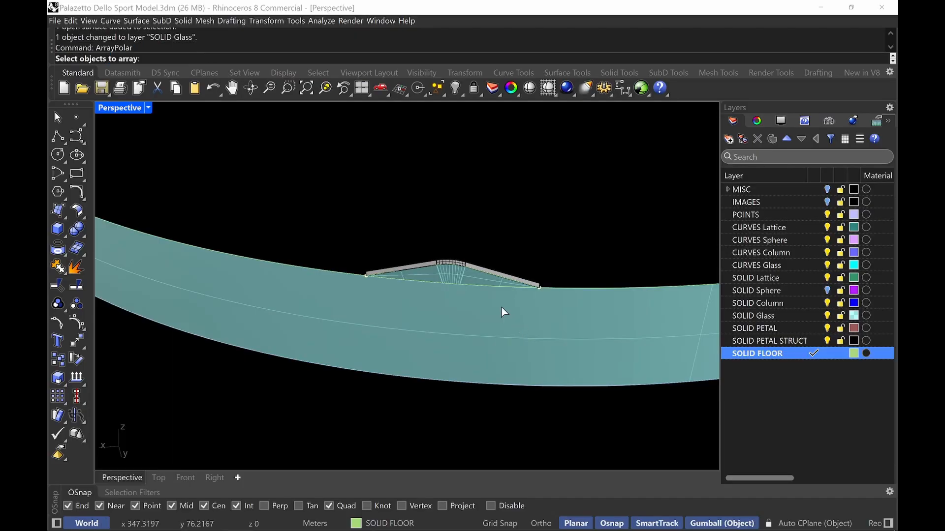
{"action": "left_click", "coordinate": [463, 277]}
{"action": "key", "text": "Return"}
{"action": "scroll", "coordinate": [465, 283], "scroll_direction": "down", "scroll_amount": 3}
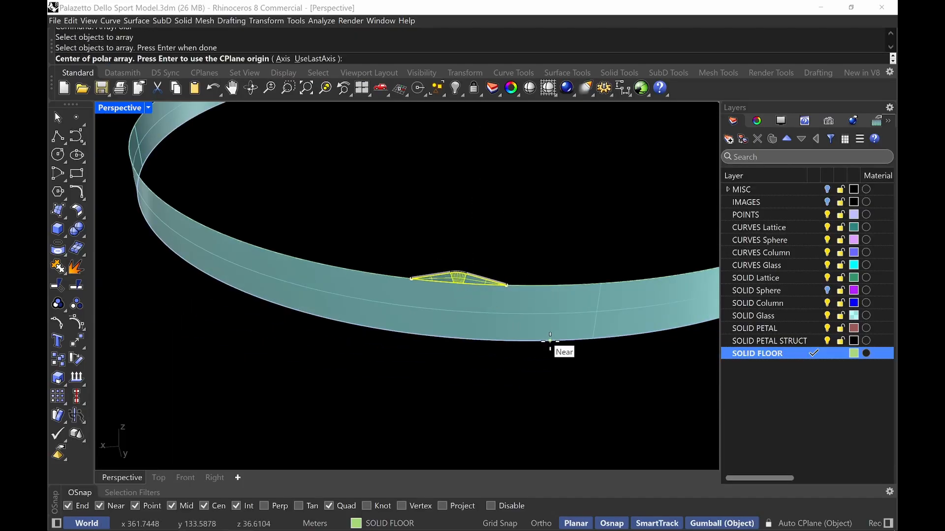
{"action": "key", "text": "Return"}
{"action": "key", "text": "Return"}
{"action": "key", "text": "Return"}
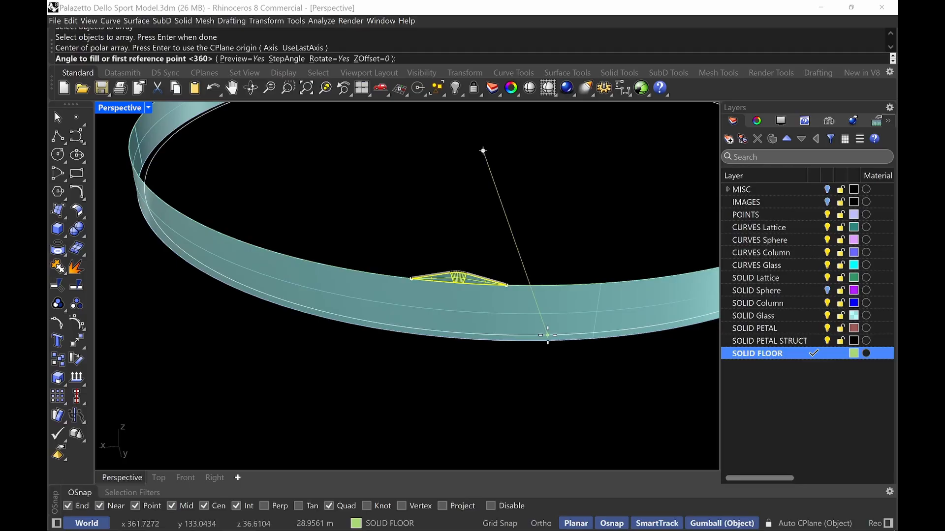
{"action": "key", "text": "Return"}
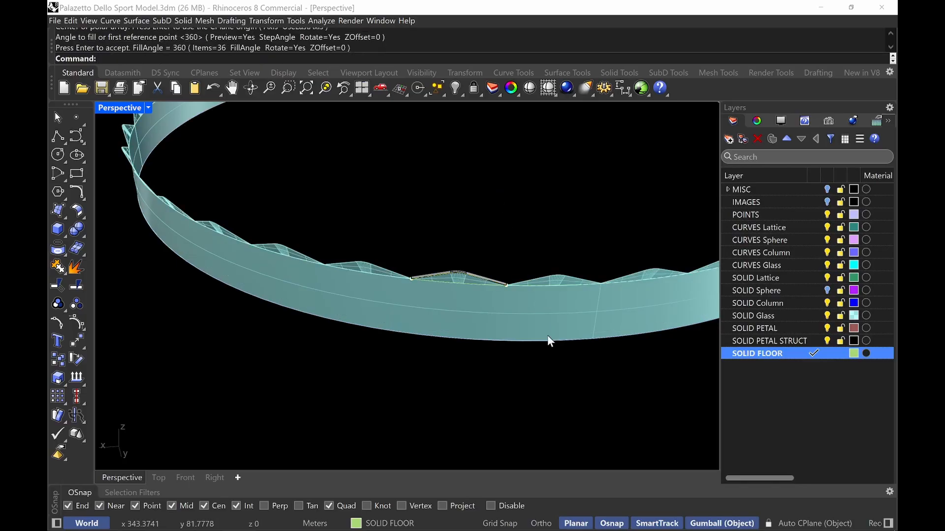
Unisolate all hidden objects and turn on the SOLID Sphere layer
{"action": "right_click_drag", "start_coordinate": [563, 391], "coordinate": [515, 355]}
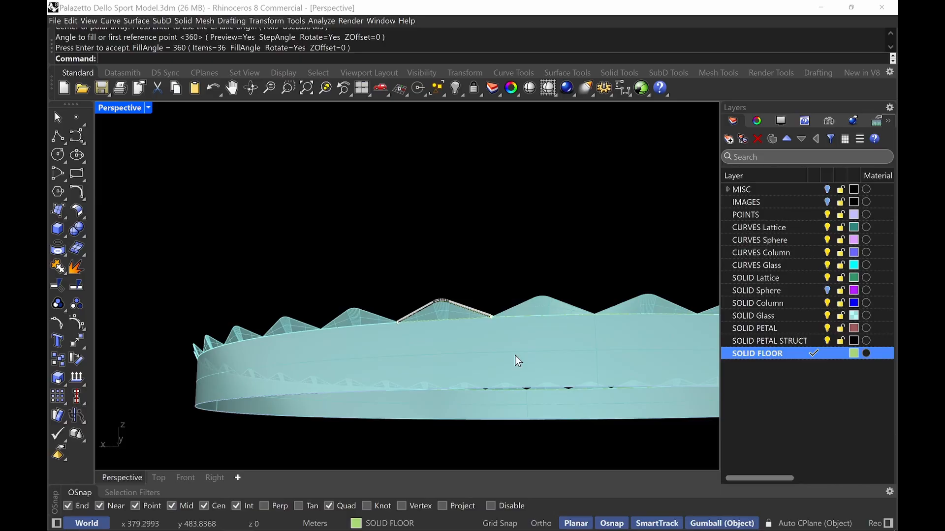
{"action": "type", "text": "Un"}
{"action": "key", "text": "Return"}
{"action": "right_click_drag", "start_coordinate": [515, 355], "coordinate": [418, 311]}
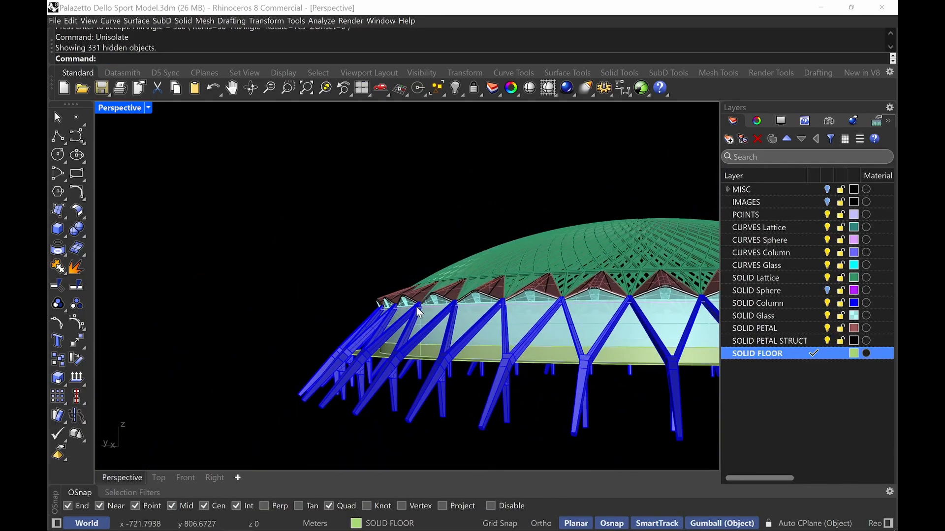
{"action": "left_click", "coordinate": [824, 291]}
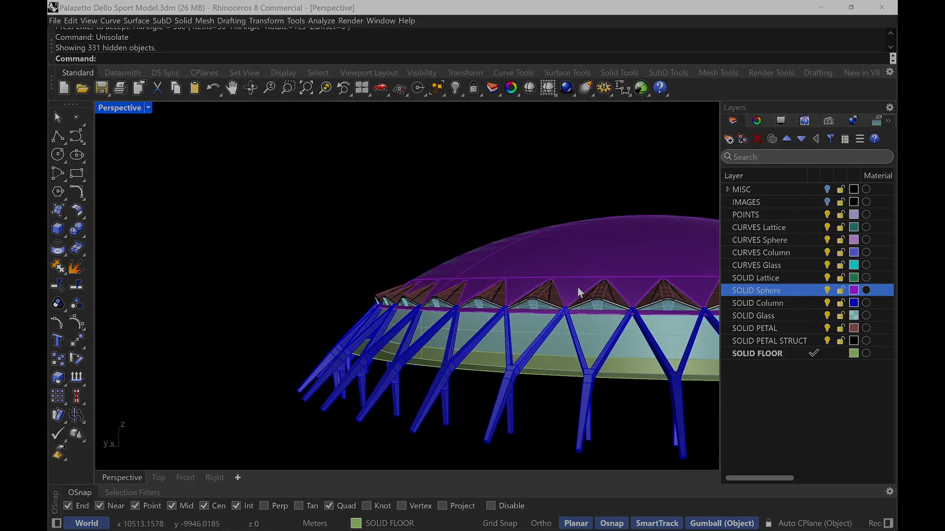
Delete the stray surface lying on the dome shell
{"action": "scroll", "coordinate": [577, 287], "scroll_direction": "up", "scroll_amount": 6}
{"action": "left_click", "coordinate": [524, 325]}
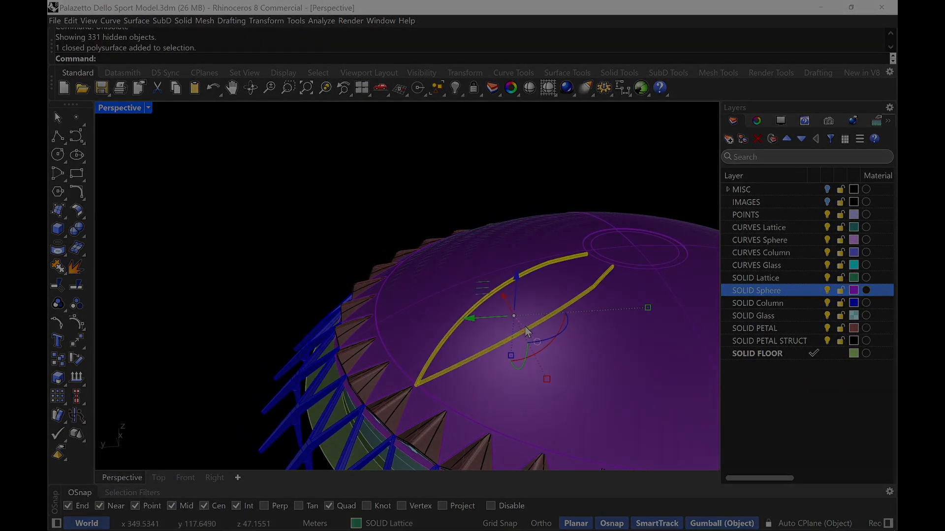
{"action": "key", "text": "Escape"}
{"action": "left_click", "coordinate": [568, 350]}
{"action": "key", "text": "Escape"}
{"action": "scroll", "coordinate": [624, 250], "scroll_direction": "up", "scroll_amount": 3}
{"action": "left_click", "coordinate": [624, 257]}
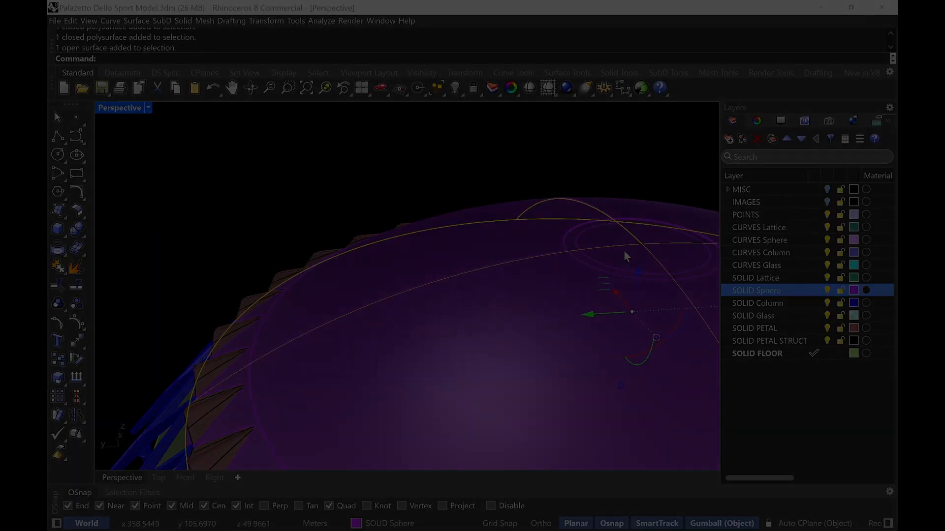
{"action": "key", "text": "Delete"}
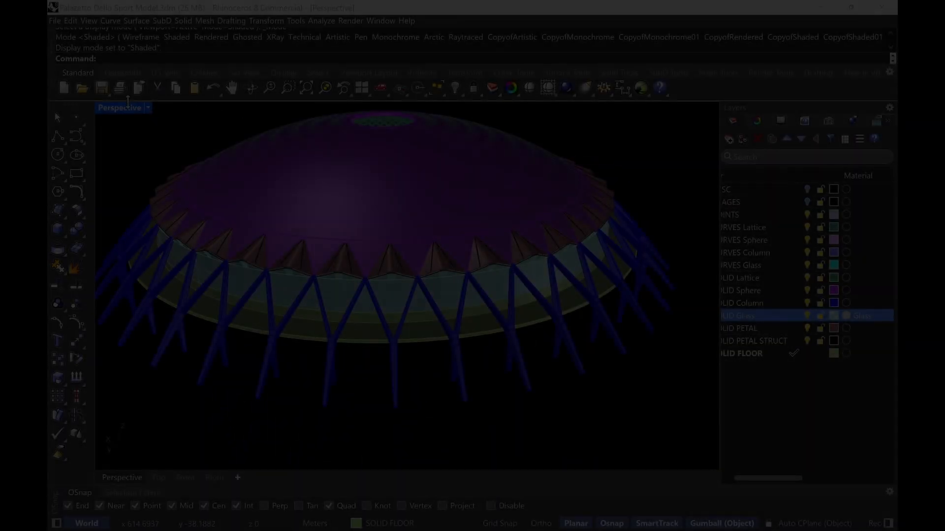
Switch the Perspective viewport to the Soft Monochrome display mode
{"action": "left_click", "coordinate": [127, 110]}
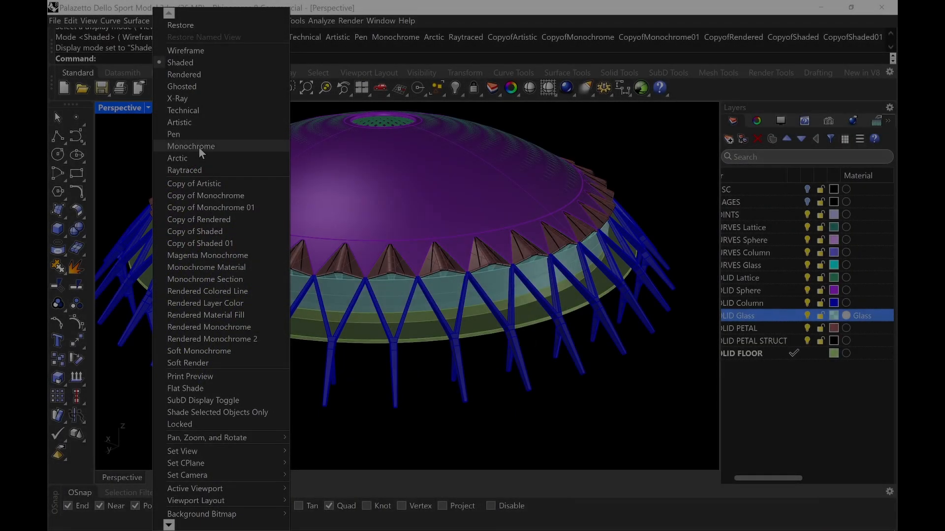
{"action": "left_click", "coordinate": [233, 350]}
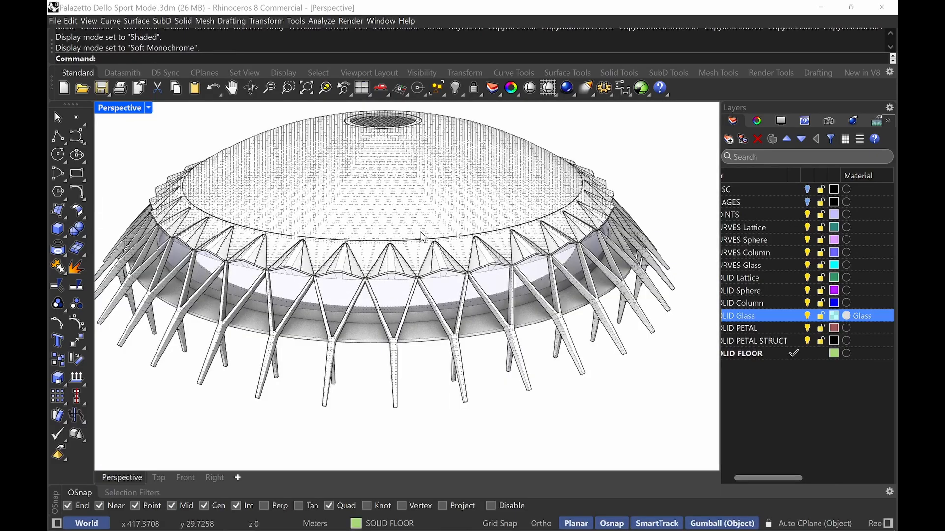
{"action": "right_click_drag", "start_coordinate": [420, 231], "coordinate": [444, 290], "text": "shift"}
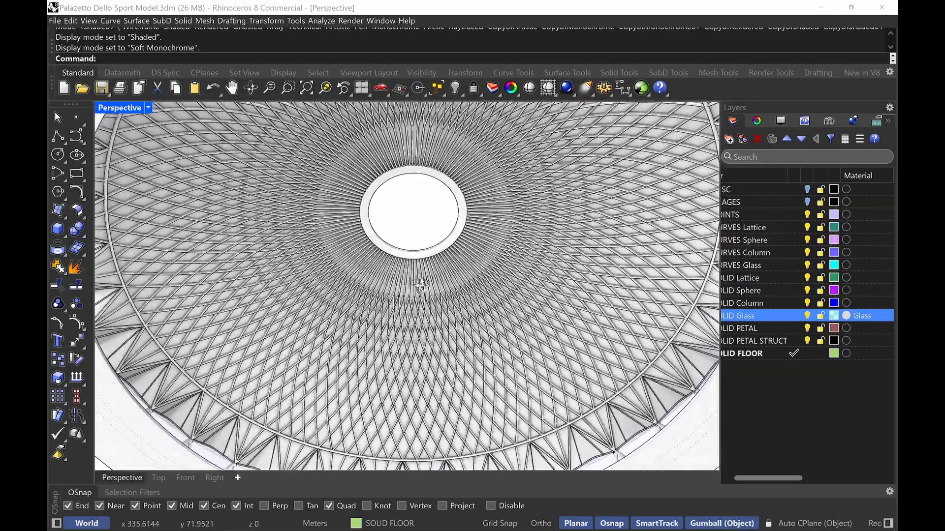
{"action": "right_click_drag", "start_coordinate": [421, 283], "coordinate": [438, 385]}
{"action": "right_click_drag", "start_coordinate": [449, 332], "coordinate": [449, 317], "text": "shift"}
{"action": "right_click_drag", "start_coordinate": [438, 384], "coordinate": [461, 241], "text": "ctrl"}
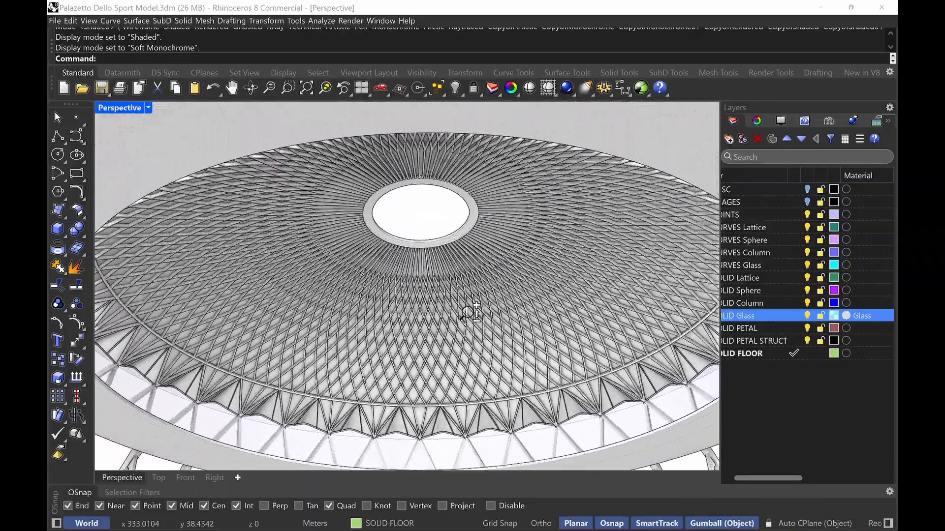